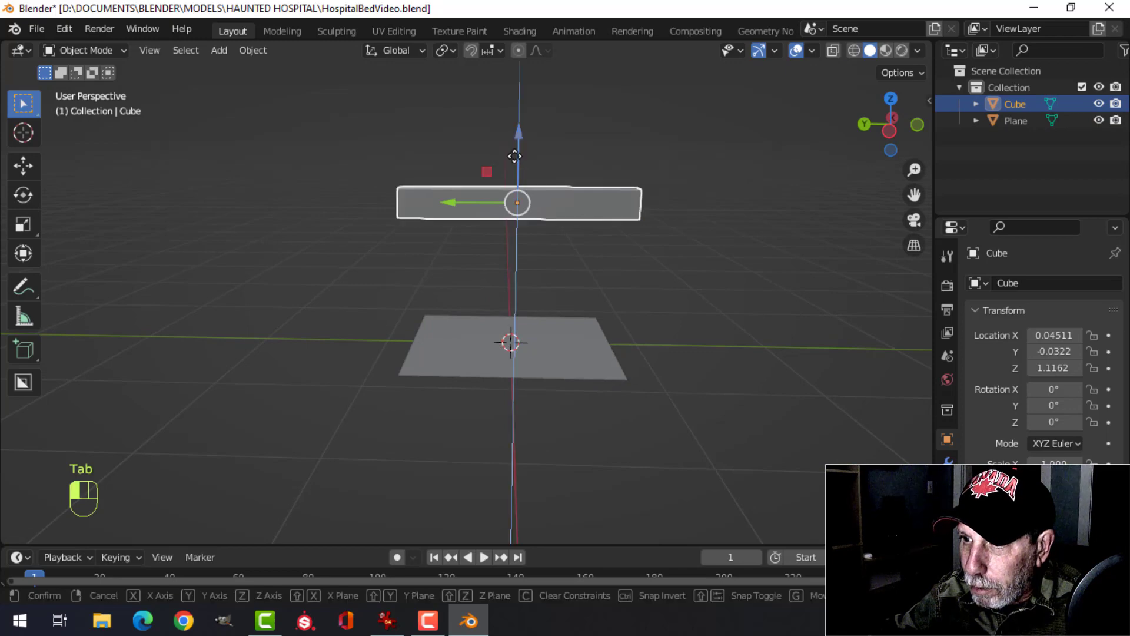
# Lower the cube to a Z location of about 0.31 m, and narrow the plane's mesh along X to just over half its width
pyautogui.moveTo(515, 138); pyautogui.dragTo(465, 322)
pyautogui.click(495, 330)
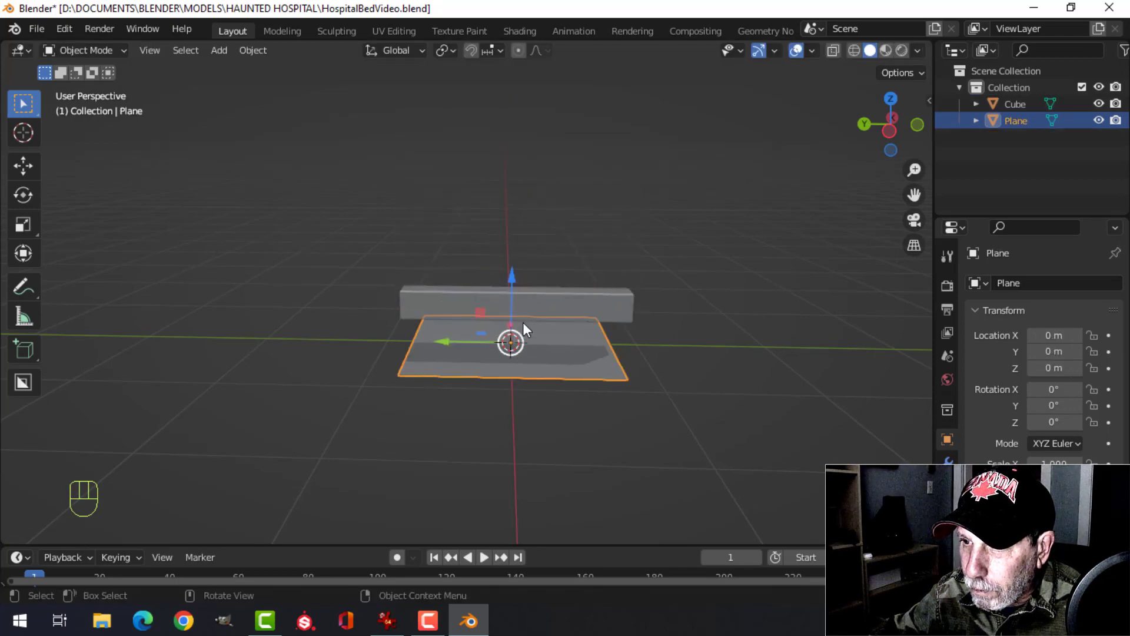
pyautogui.moveTo(532, 329); pyautogui.dragTo(536, 323, button='middle')
pyautogui.press('KP_7')
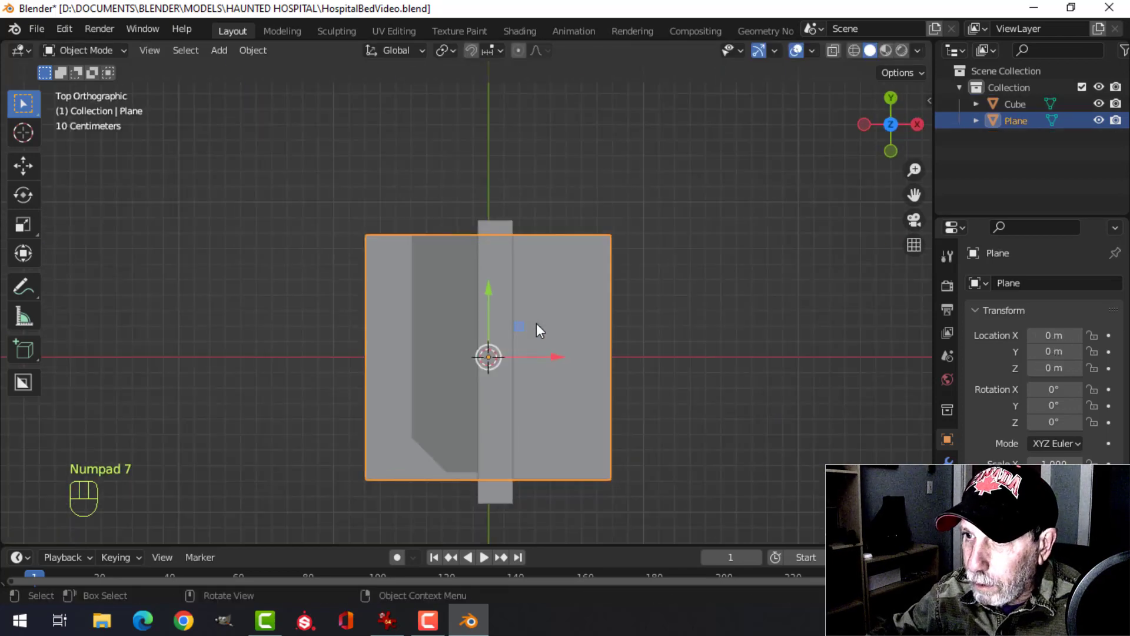
pyautogui.press('Tab')
pyautogui.press('s')
pyautogui.press('x')
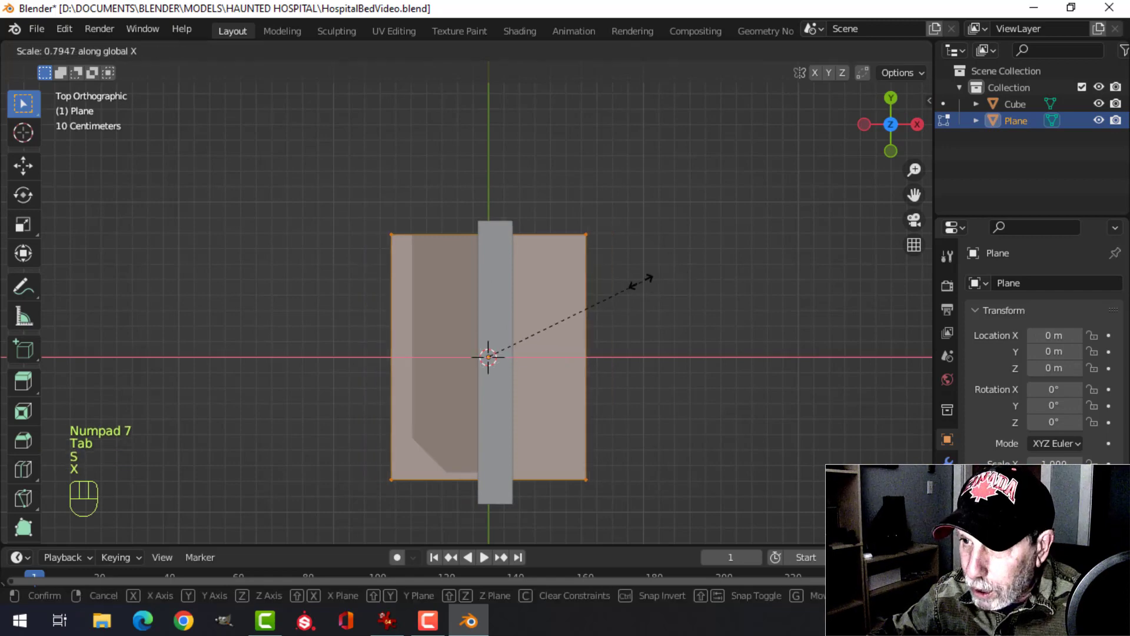
pyautogui.click(594, 289)
pyautogui.press('Tab')
# Move the cube along X to about -0.01 m so it sits centred over the narrowed plane
pyautogui.click(496, 259)
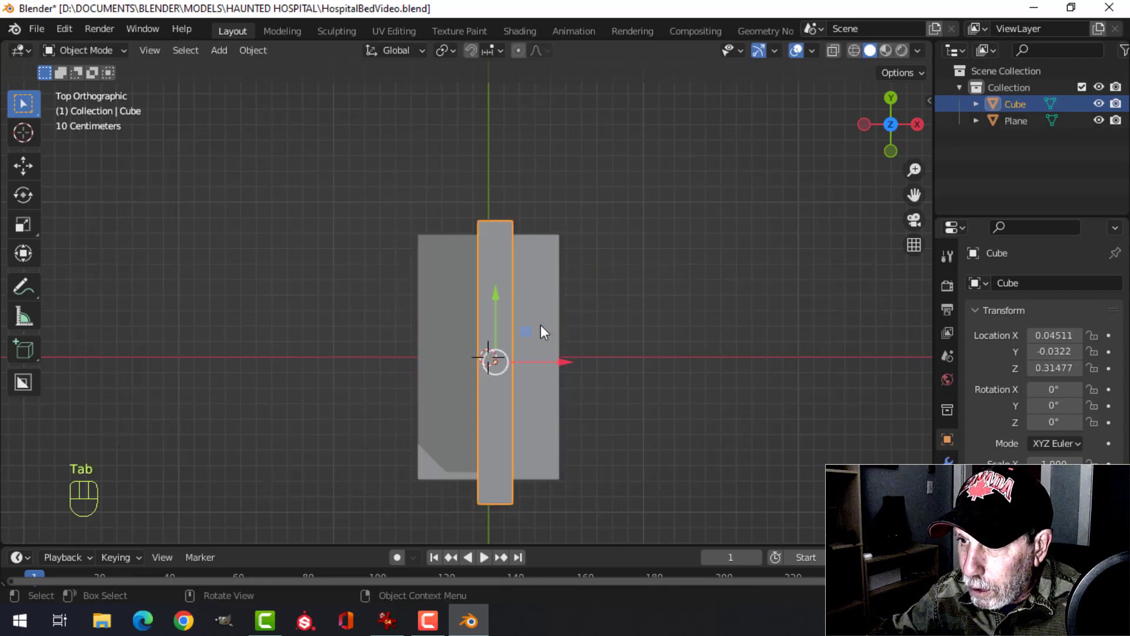
pyautogui.moveTo(563, 361); pyautogui.dragTo(555, 360)
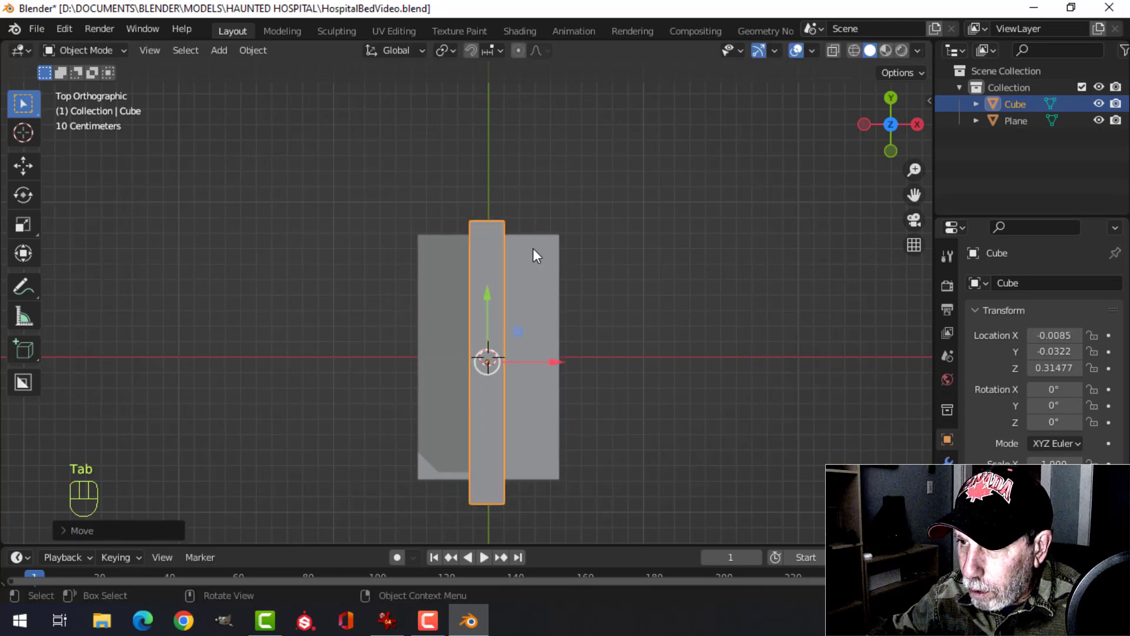
# Extrude the plane's short edge at the +Y end upward about 0.32 m to form the head end of the bed
pyautogui.click(533, 250)
pyautogui.moveTo(556, 263); pyautogui.dragTo(581, 259, button='middle')
pyautogui.press('Tab')
pyautogui.click(512, 232)
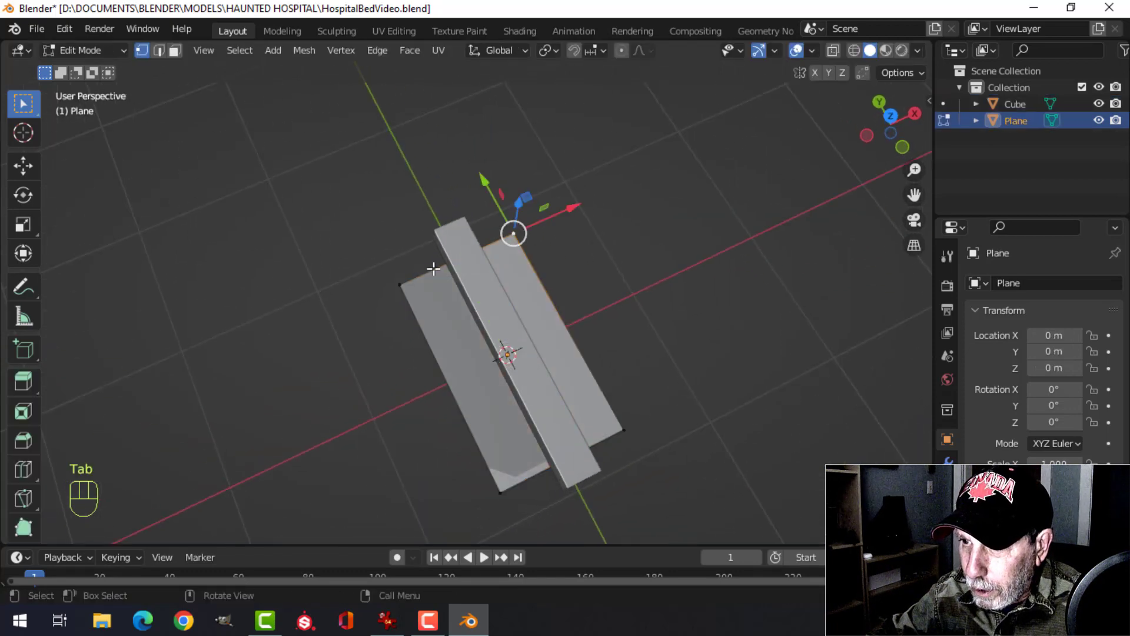
pyautogui.keyDown('shift'); pyautogui.click(424, 270); pyautogui.keyUp('shift')
pyautogui.moveTo(424, 270); pyautogui.dragTo(485, 246, button='middle')
pyautogui.press('e')
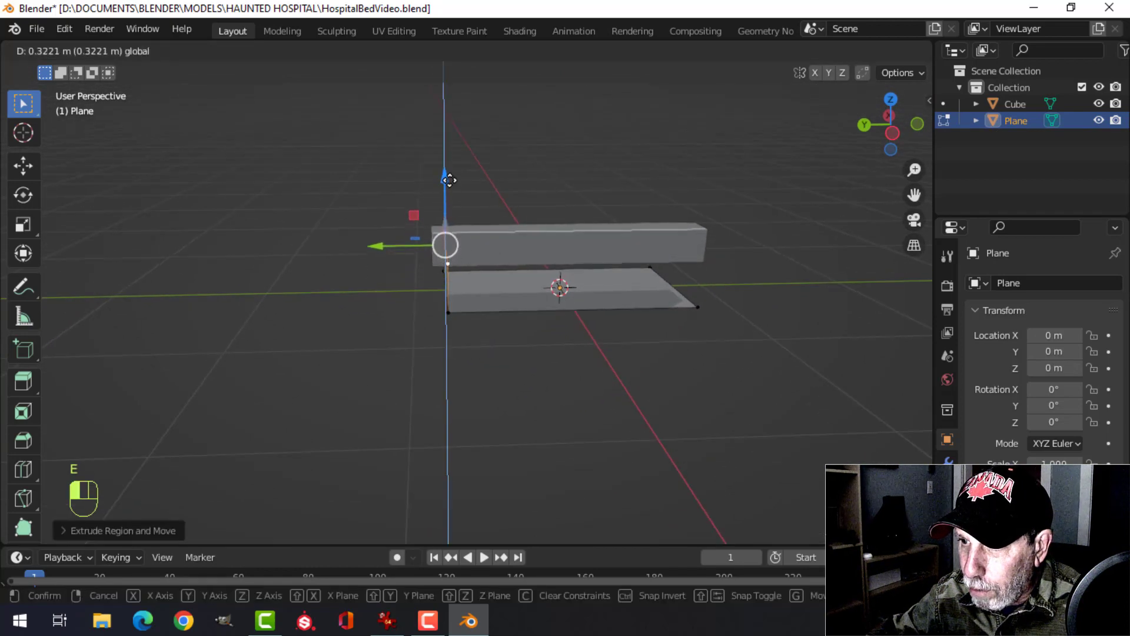
pyautogui.click(508, 223)
# Shift the entire plane mesh slightly along +Y and raise it closer to the cube
pyautogui.press('a')
pyautogui.moveTo(454, 274); pyautogui.dragTo(432, 274)
pyautogui.moveTo(535, 253); pyautogui.dragTo(540, 222, button='middle')
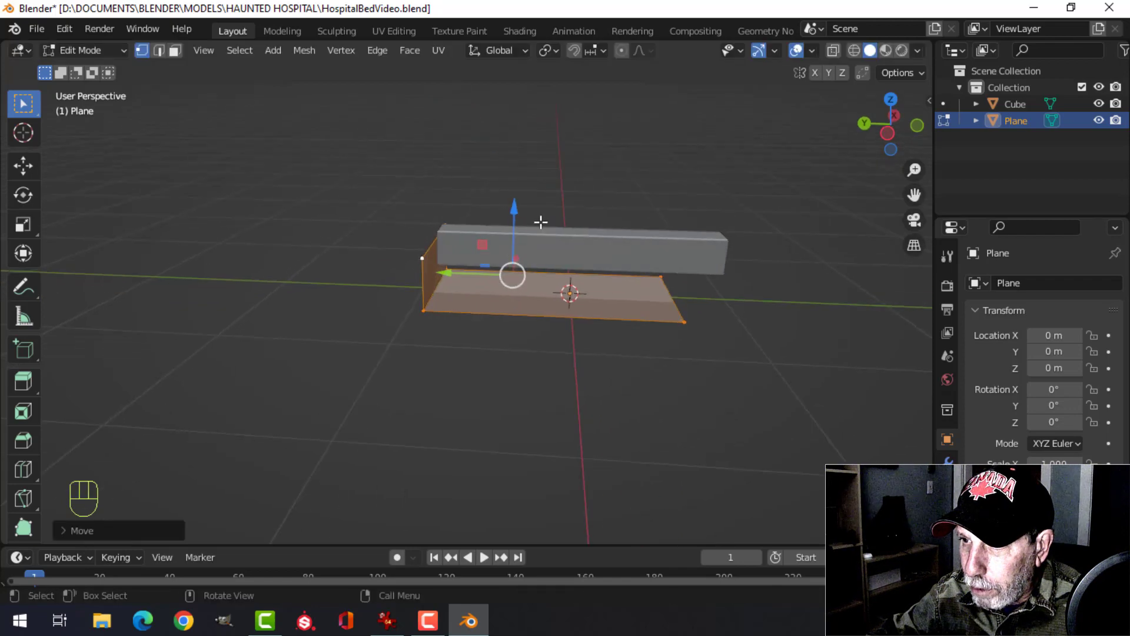
pyautogui.moveTo(517, 213); pyautogui.dragTo(517, 176)
pyautogui.moveTo(517, 177); pyautogui.dragTo(370, 206, button='middle')
# Raise the top edge of the head end slightly by moving its two corner vertices along Z
pyautogui.hotkey('alt', 'a')
pyautogui.click(436, 214)
pyautogui.keyDown('shift'); pyautogui.click(570, 209); pyautogui.keyUp('shift')
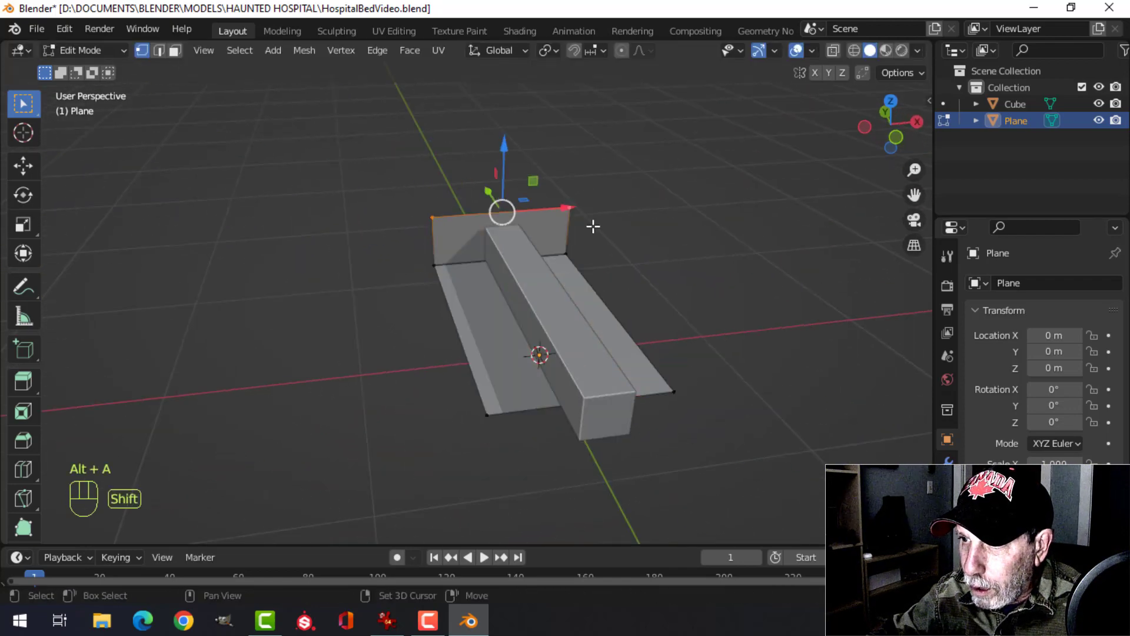
pyautogui.moveTo(593, 225); pyautogui.dragTo(543, 190, button='middle')
pyautogui.moveTo(526, 160); pyautogui.dragTo(525, 153)
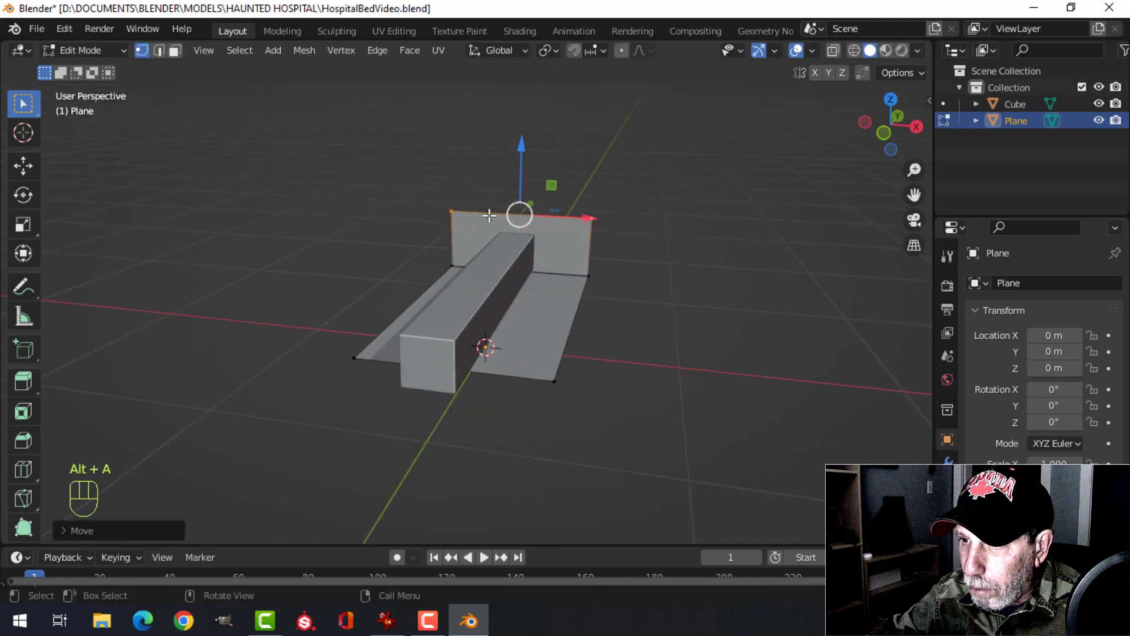
# Lengthen the bed base by moving the two foot-end vertices outward along Y past the cube
pyautogui.moveTo(525, 153); pyautogui.dragTo(634, 278, button='middle')
pyautogui.click(656, 360)
pyautogui.keyDown('shift'); pyautogui.moveTo(663, 364); pyautogui.dragTo(471, 392, button='middle'); pyautogui.keyUp('shift')
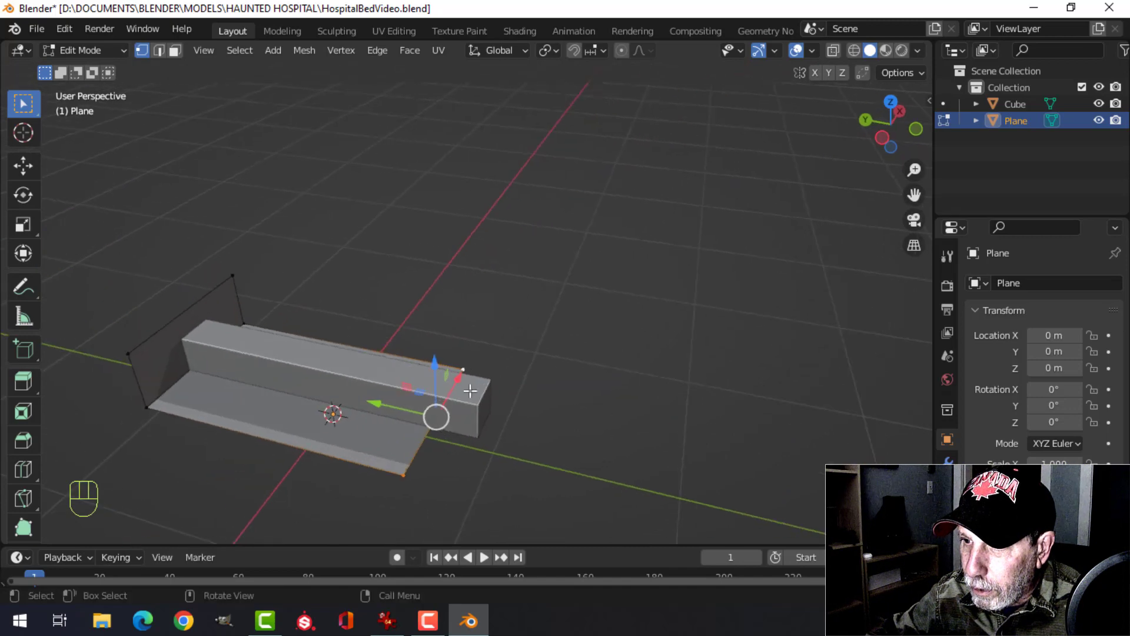
pyautogui.moveTo(383, 404); pyautogui.dragTo(454, 412)
pyautogui.moveTo(583, 383); pyautogui.dragTo(524, 357, button='middle')
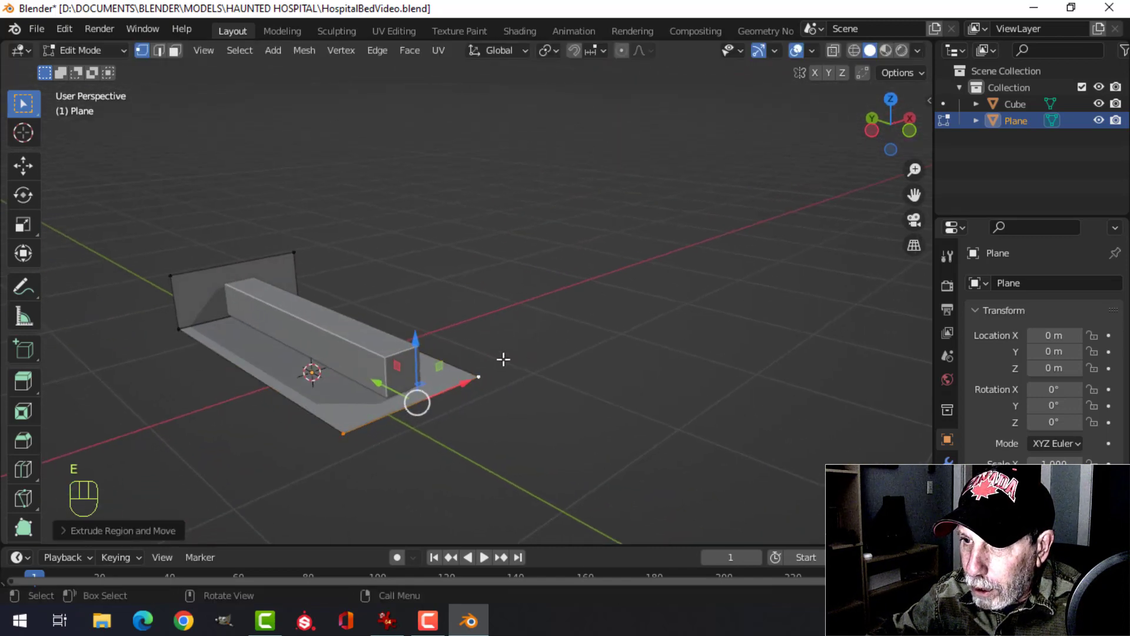
# Extrude the foot-end edge upward into a low foot end, shorter than the head end
pyautogui.moveTo(418, 344); pyautogui.dragTo(418, 323)
pyautogui.moveTo(419, 321); pyautogui.dragTo(505, 273, button='middle')
pyautogui.scroll(2, 441, 300)
pyautogui.keyDown('shift'); pyautogui.moveTo(331, 310); pyautogui.dragTo(419, 307, button='middle'); pyautogui.keyUp('shift')
pyautogui.moveTo(337, 319); pyautogui.dragTo(338, 305)
# Delete only the faces of the head end, base and foot end, keeping the edges as a wire outline
pyautogui.keyDown('shift'); pyautogui.moveTo(440, 272); pyautogui.dragTo(518, 283, button='middle'); pyautogui.keyUp('shift')
pyautogui.moveTo(518, 282); pyautogui.dragTo(527, 253, button='middle')
pyautogui.hotkey('alt', 'a')
pyautogui.moveTo(499, 290); pyautogui.dragTo(437, 205, button='middle')
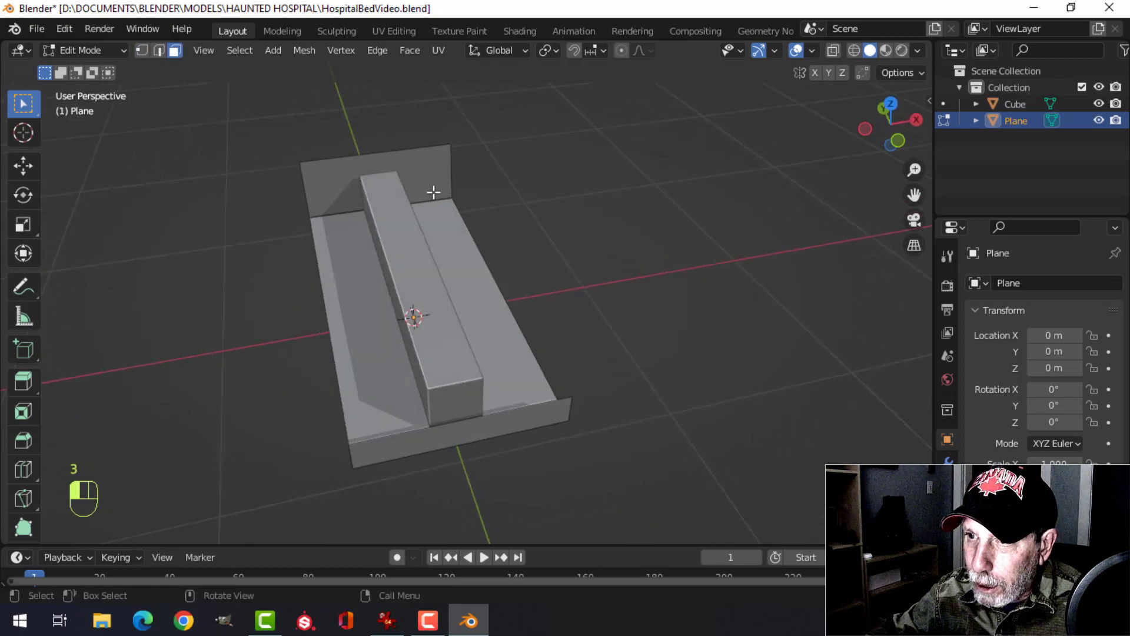
pyautogui.click(434, 192)
pyautogui.keyDown('shift'); pyautogui.click(437, 243); pyautogui.keyUp('shift')
pyautogui.moveTo(518, 342); pyautogui.dragTo(522, 315, button='middle')
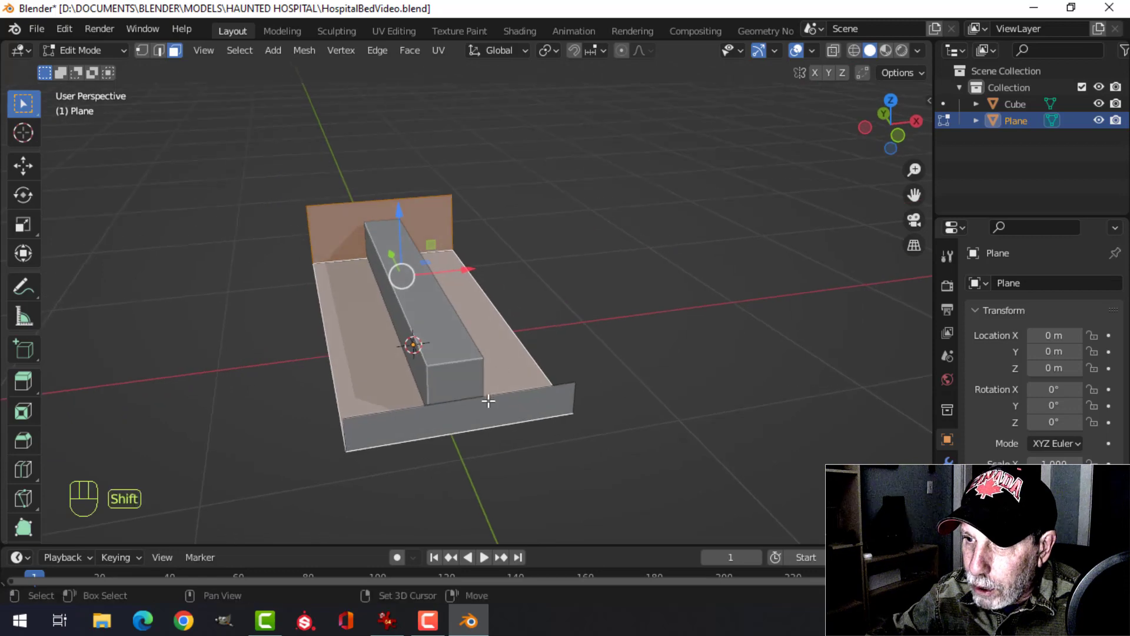
pyautogui.keyDown('shift'); pyautogui.click(489, 401); pyautogui.keyUp('shift')
pyautogui.press('x')
pyautogui.click(456, 461)
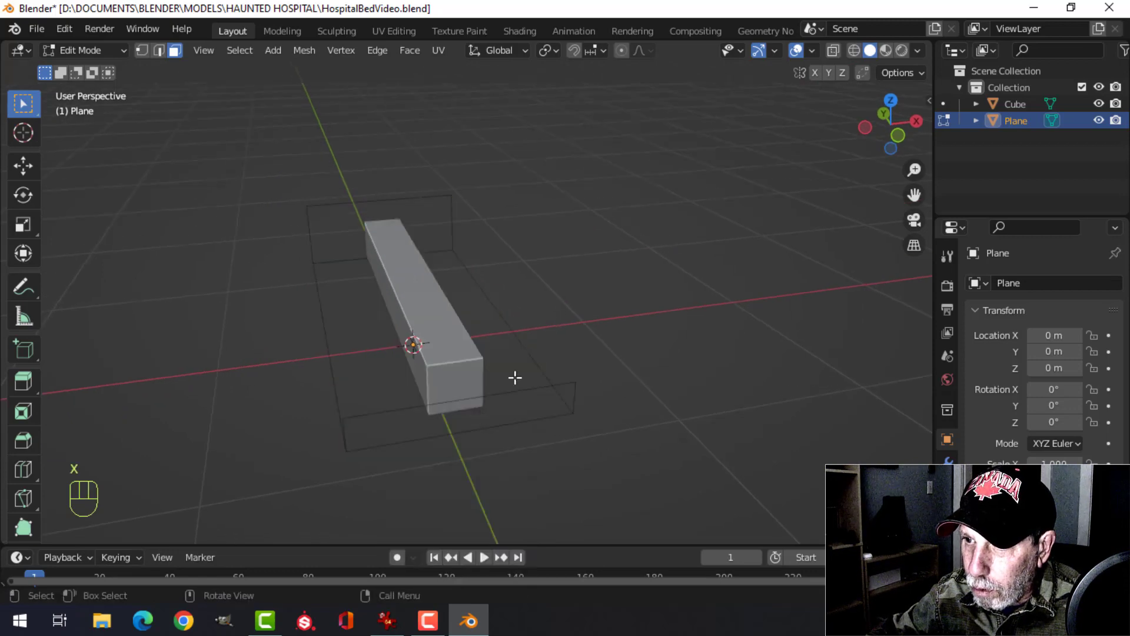
# Delete the two cross edges at base level under the head and foot ends
pyautogui.moveTo(515, 377); pyautogui.dragTo(532, 299, button='middle')
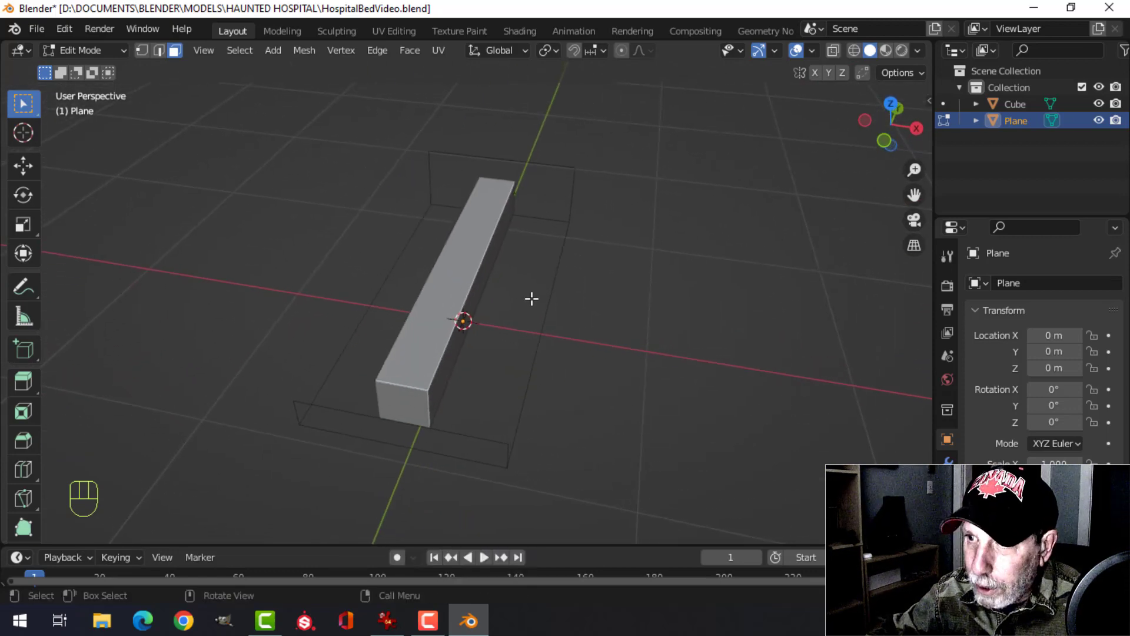
pyautogui.moveTo(438, 453); pyautogui.dragTo(556, 341, button='middle')
pyautogui.press('x')
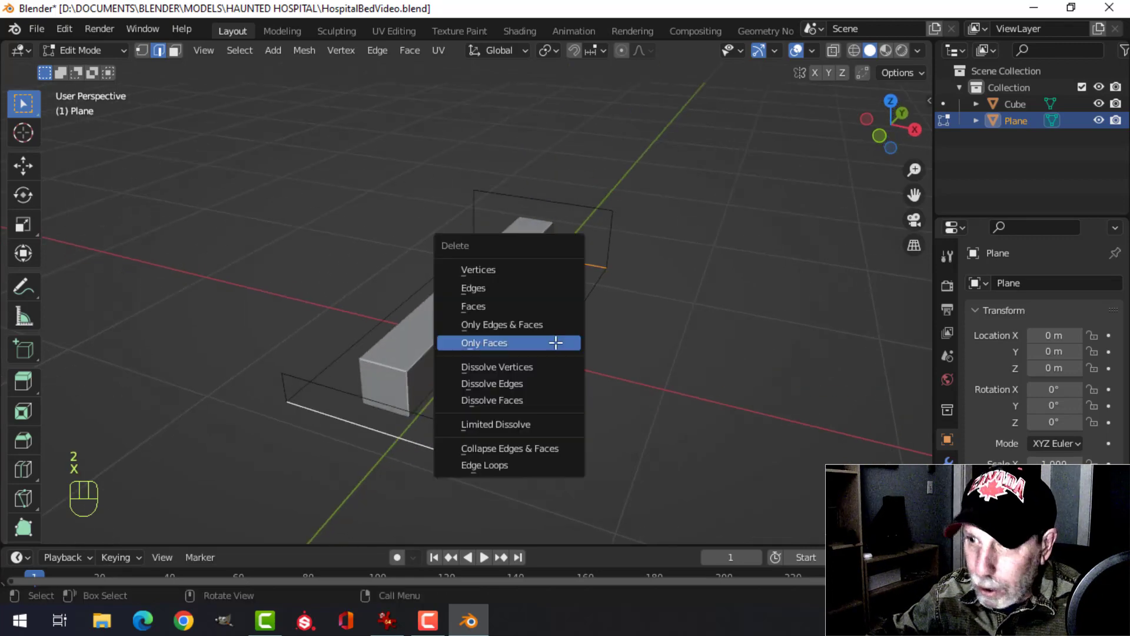
pyautogui.click(502, 287)
# Vertex-bevel the two top corners of the head end with 4 segments and a width of about 0.07 m
pyautogui.moveTo(502, 287); pyautogui.dragTo(670, 252, button='middle')
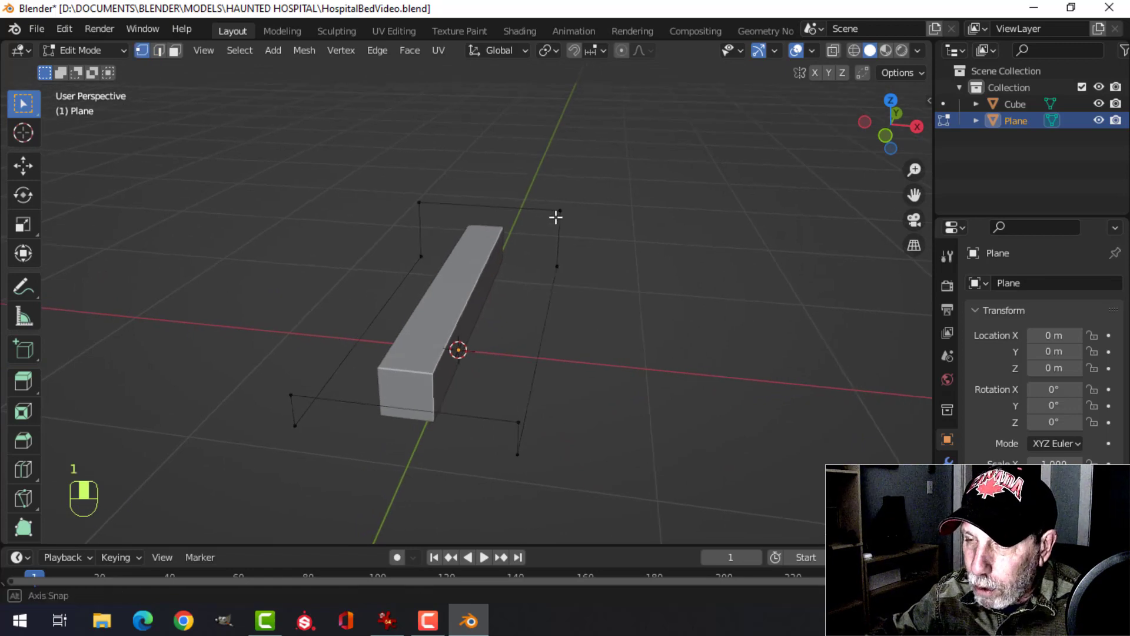
pyautogui.moveTo(555, 217); pyautogui.dragTo(370, 268, button='middle')
pyautogui.keyDown('shift'); pyautogui.moveTo(427, 231); pyautogui.dragTo(578, 255, button='middle'); pyautogui.keyUp('shift')
pyautogui.moveTo(500, 215); pyautogui.dragTo(453, 225, button='middle')
pyautogui.scroll(1, 453, 225)
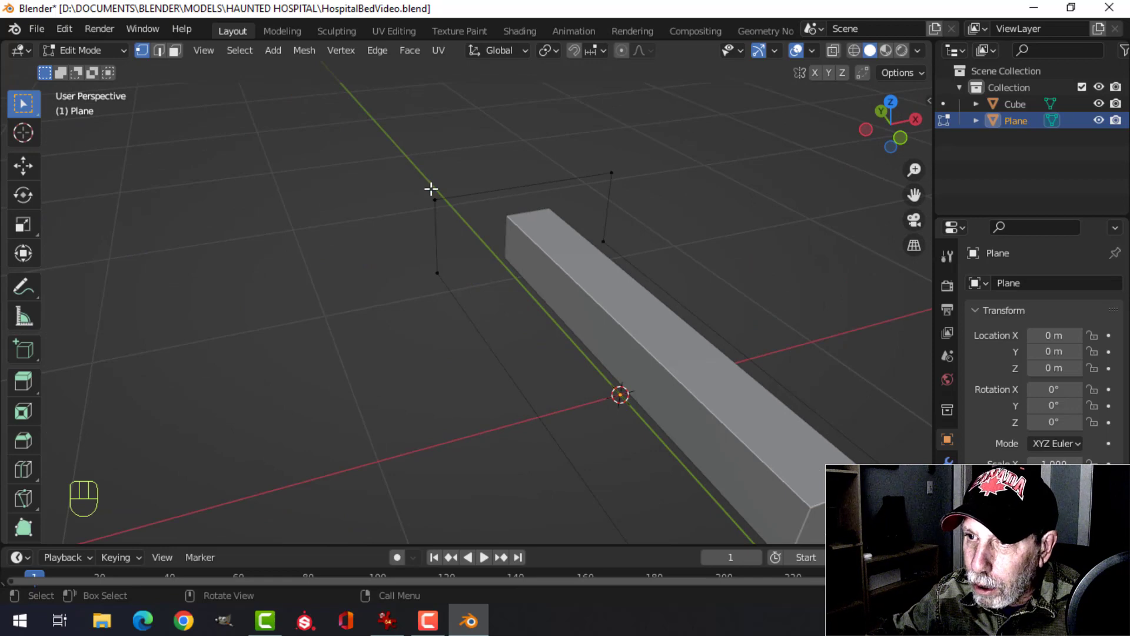
pyautogui.keyDown('shift'); pyautogui.click(611, 171); pyautogui.keyUp('shift')
pyautogui.keyDown('shift'); pyautogui.moveTo(666, 209); pyautogui.dragTo(559, 233, button='middle'); pyautogui.keyUp('shift')
pyautogui.moveTo(560, 232); pyautogui.dragTo(450, 245, button='middle')
pyautogui.moveTo(471, 250); pyautogui.dragTo(453, 258, button='middle')
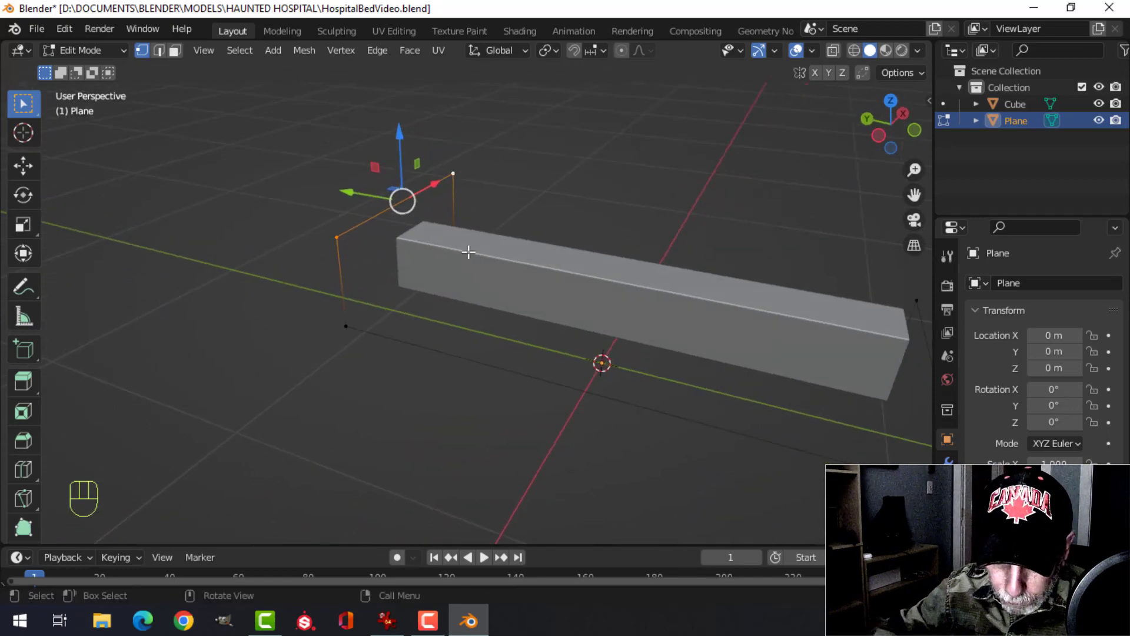
pyautogui.hotkey('ctrl', 'shift', 'b')
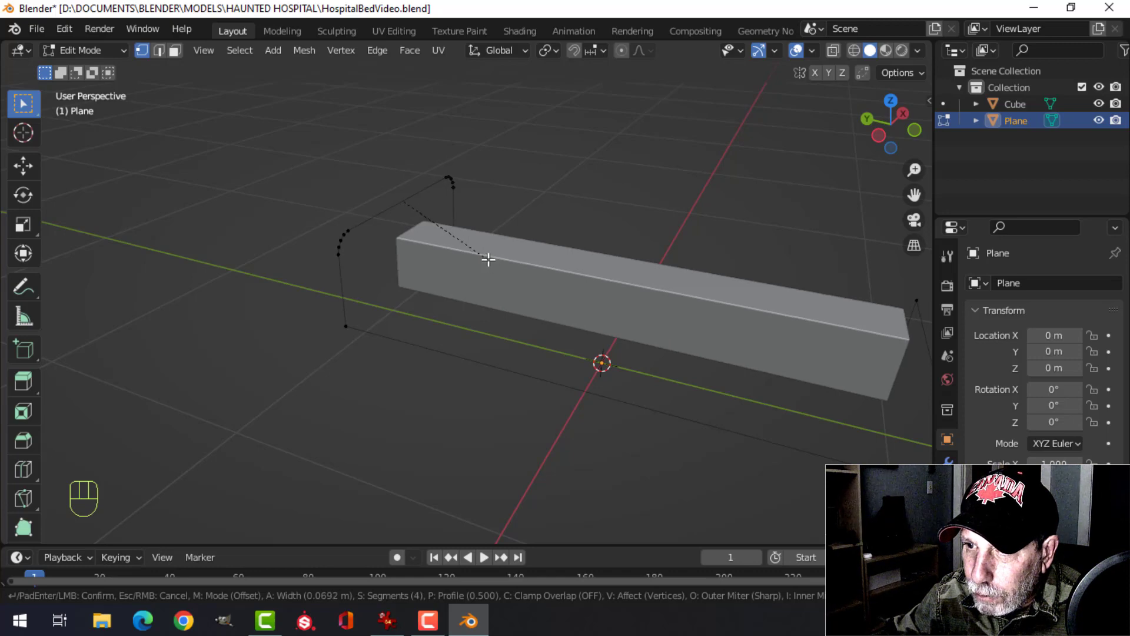
pyautogui.click(488, 260)
# Vertex-bevel the two top corners of the foot end with 4 segments and a width of about 0.06 m
pyautogui.moveTo(488, 259); pyautogui.dragTo(497, 283, button='middle')
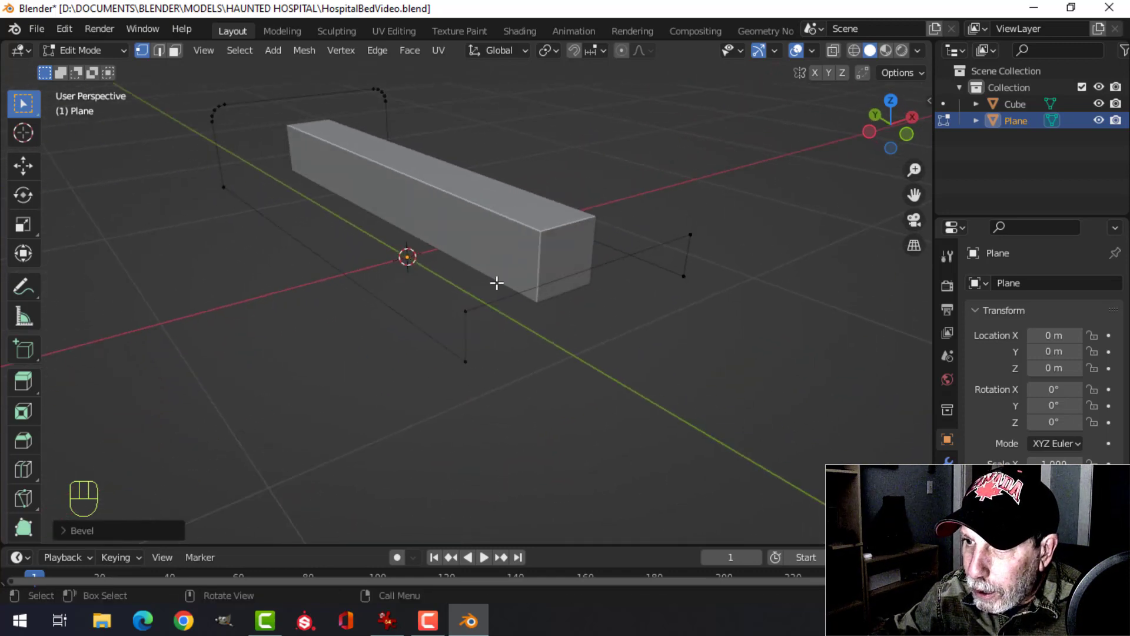
pyautogui.click(465, 310)
pyautogui.keyDown('shift'); pyautogui.click(691, 234); pyautogui.keyUp('shift')
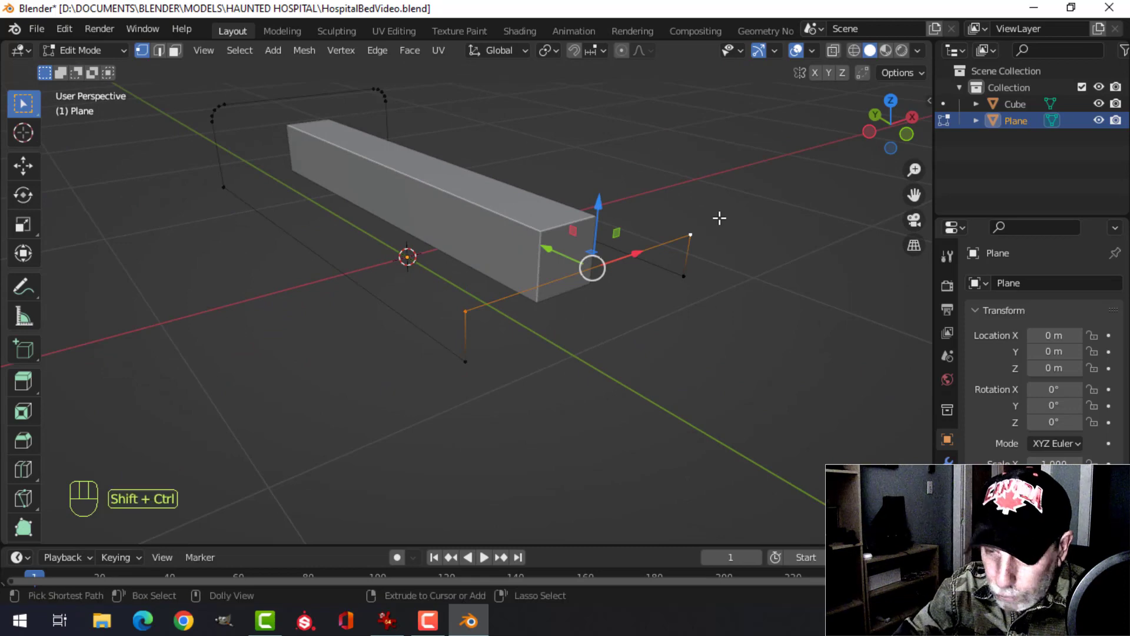
pyautogui.hotkey('shift', 'ctrl', 'b')
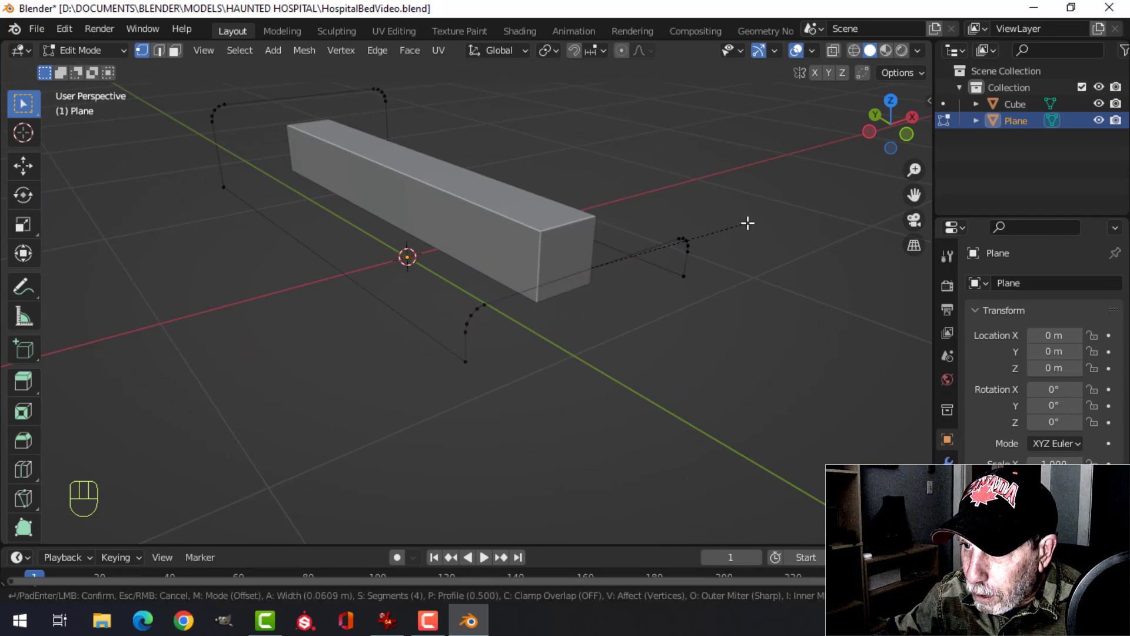
pyautogui.click(747, 223)
# Select the four lower corner vertices of the wire outline and vertex-bevel them with 4 segments
pyautogui.hotkey('alt', 'a')
pyautogui.hotkey('ctrl', 'z')
pyautogui.hotkey('ctrl', 'z')
pyautogui.hotkey('ctrl', 'z')
pyautogui.moveTo(495, 371); pyautogui.dragTo(384, 244, button='middle')
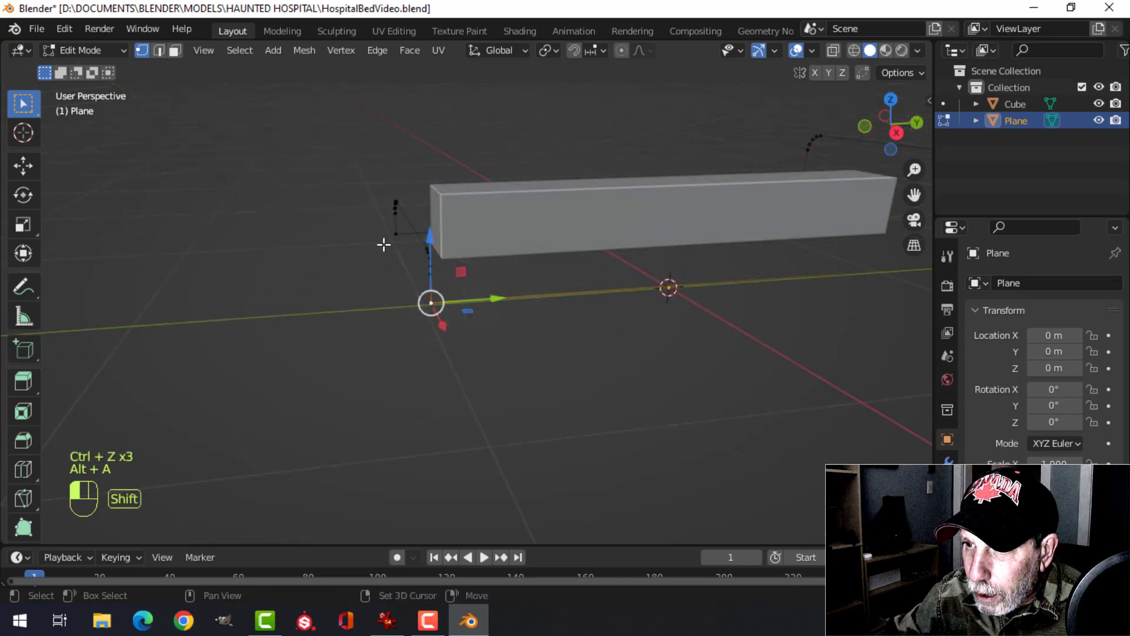
pyautogui.keyDown('shift'); pyautogui.click(384, 244); pyautogui.keyUp('shift')
pyautogui.scroll(-2, 384, 245)
pyautogui.keyDown('shift'); pyautogui.moveTo(767, 272); pyautogui.dragTo(546, 298, button='middle'); pyautogui.keyUp('shift')
pyautogui.keyDown('shift'); pyautogui.click(545, 297); pyautogui.keyUp('shift')
pyautogui.moveTo(623, 280); pyautogui.dragTo(436, 305, button='middle')
pyautogui.keyDown('shift'); pyautogui.click(637, 325); pyautogui.keyUp('shift')
pyautogui.moveTo(754, 300); pyautogui.dragTo(461, 281, button='middle')
pyautogui.scroll(2, 707, 366)
pyautogui.keyDown('shift'); pyautogui.moveTo(686, 335); pyautogui.dragTo(575, 280, button='middle'); pyautogui.keyUp('shift')
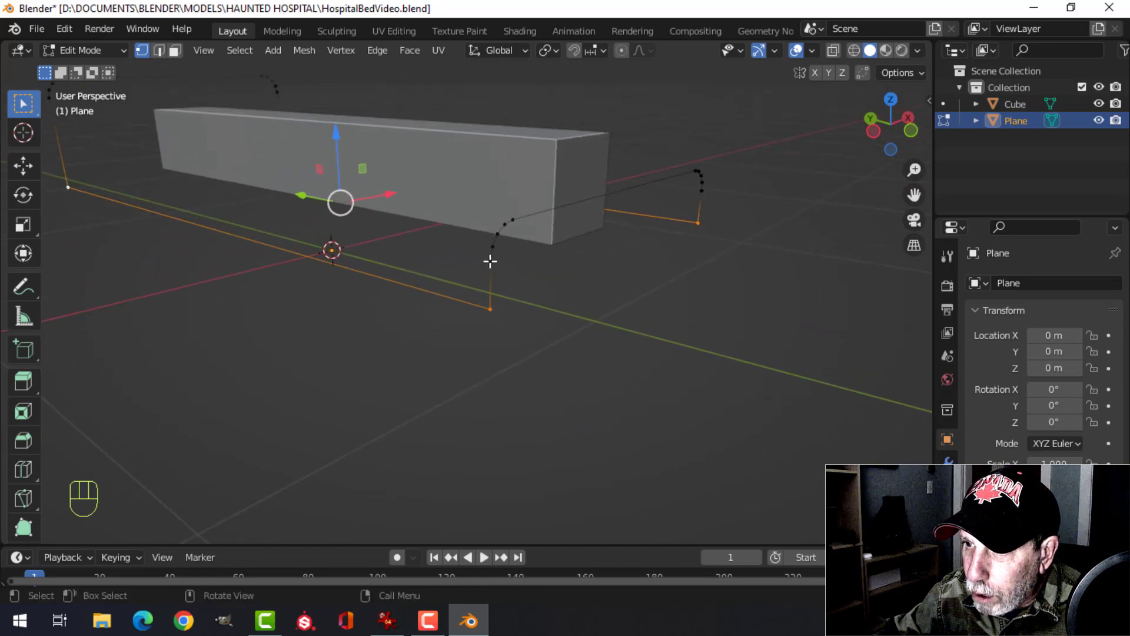
pyautogui.hotkey('shift', 'ctrl', 'b')
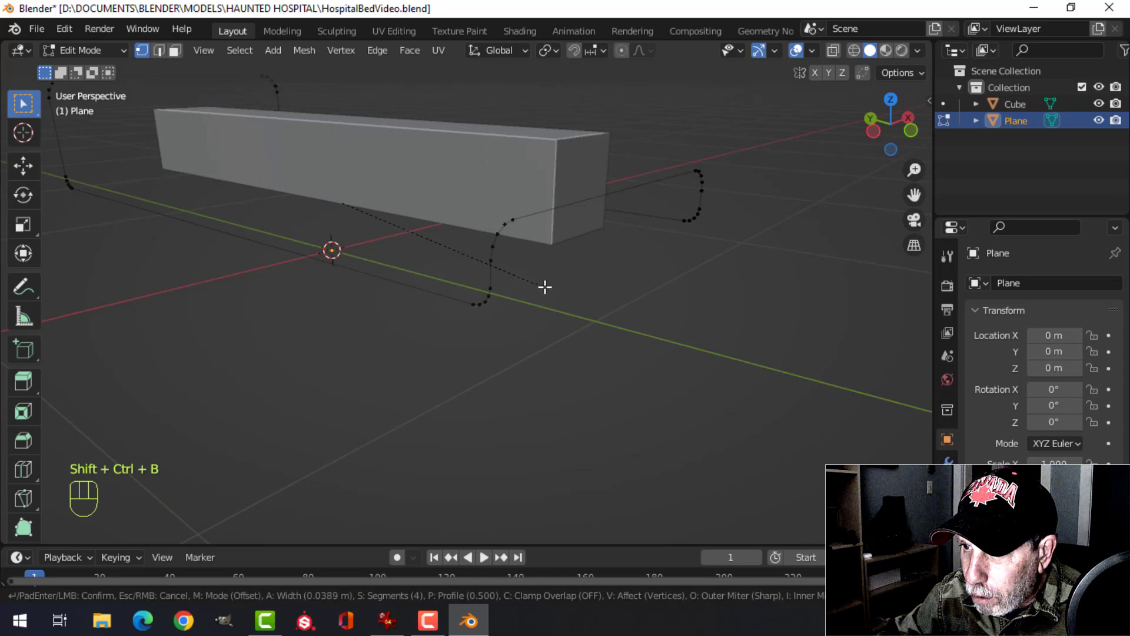
pyautogui.click(548, 292)
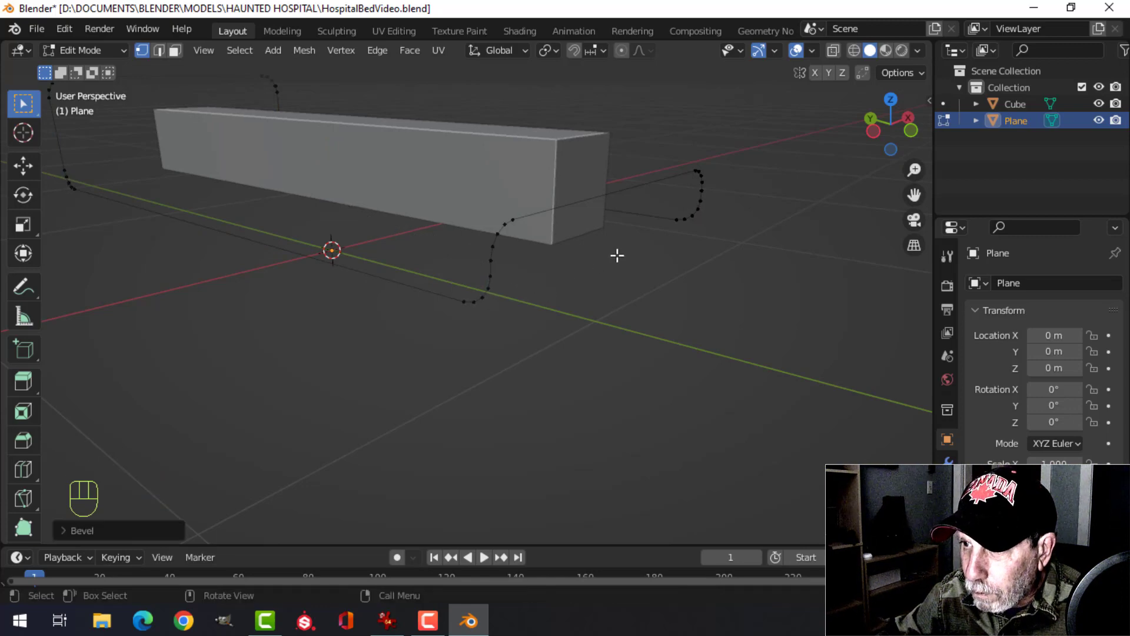
# Return to Object Mode and convert the rounded wire outline from a mesh to a curve
pyautogui.press('Tab')
pyautogui.moveTo(615, 255); pyautogui.dragTo(462, 263, button='middle')
pyautogui.hotkey('alt', 'a')
pyautogui.moveTo(404, 235); pyautogui.dragTo(404, 172, button='middle')
pyautogui.click(550, 251)
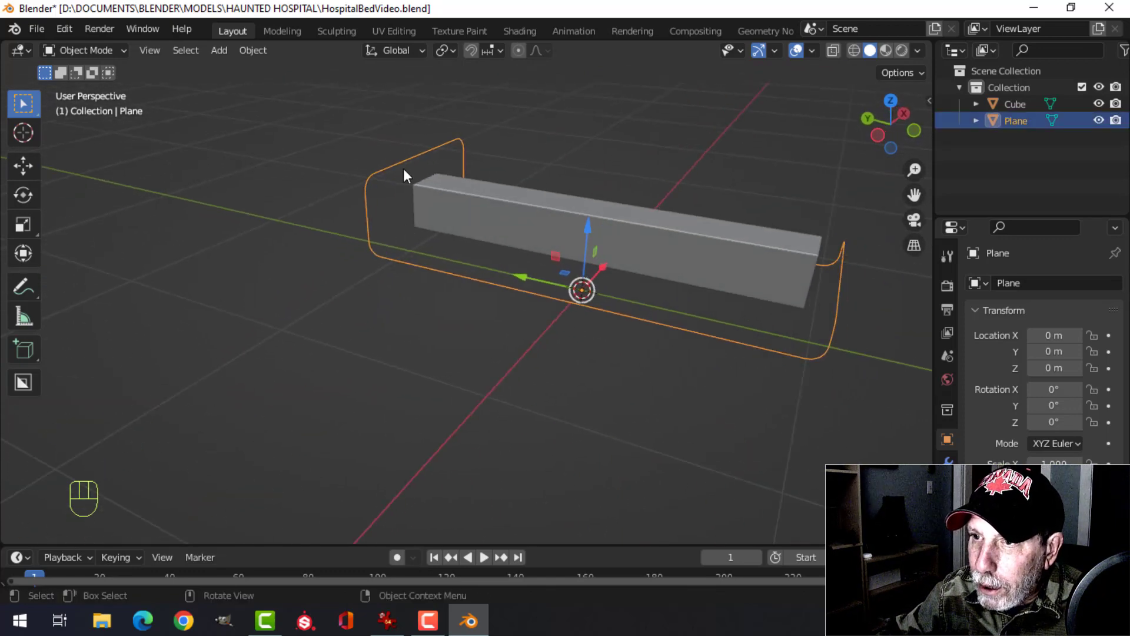
pyautogui.rightClick(399, 166)
pyautogui.moveTo(344, 203)
pyautogui.click(415, 200)
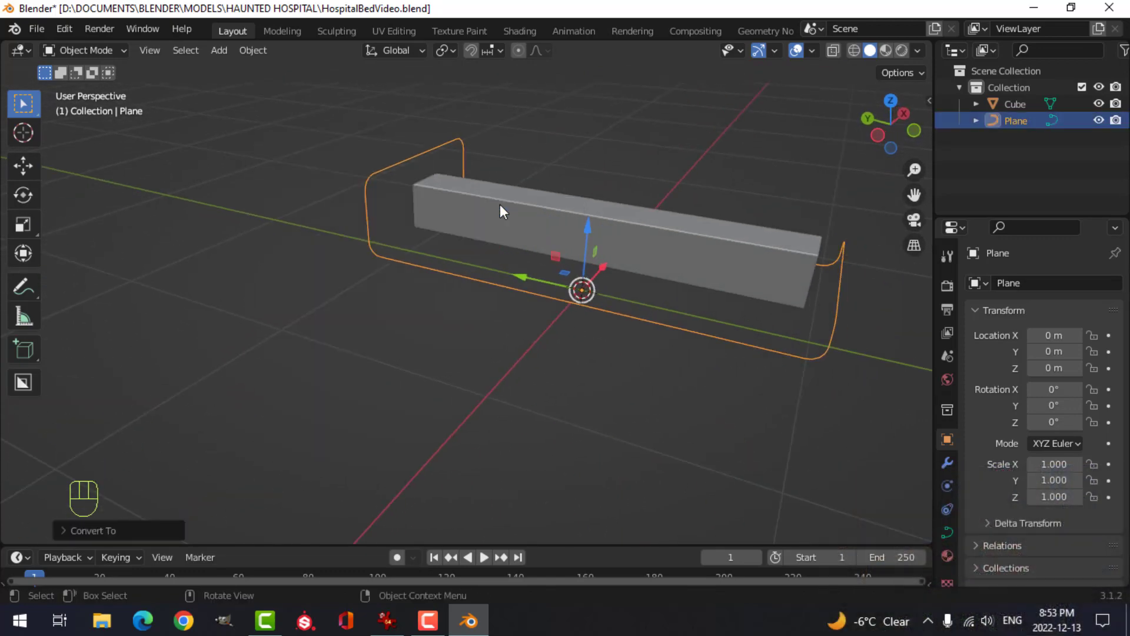
# Give the curve a round bevel with a depth of 0.025 m to turn it into a tubular frame
pyautogui.click(945, 531)
pyautogui.scroll(-5, 1006, 430)
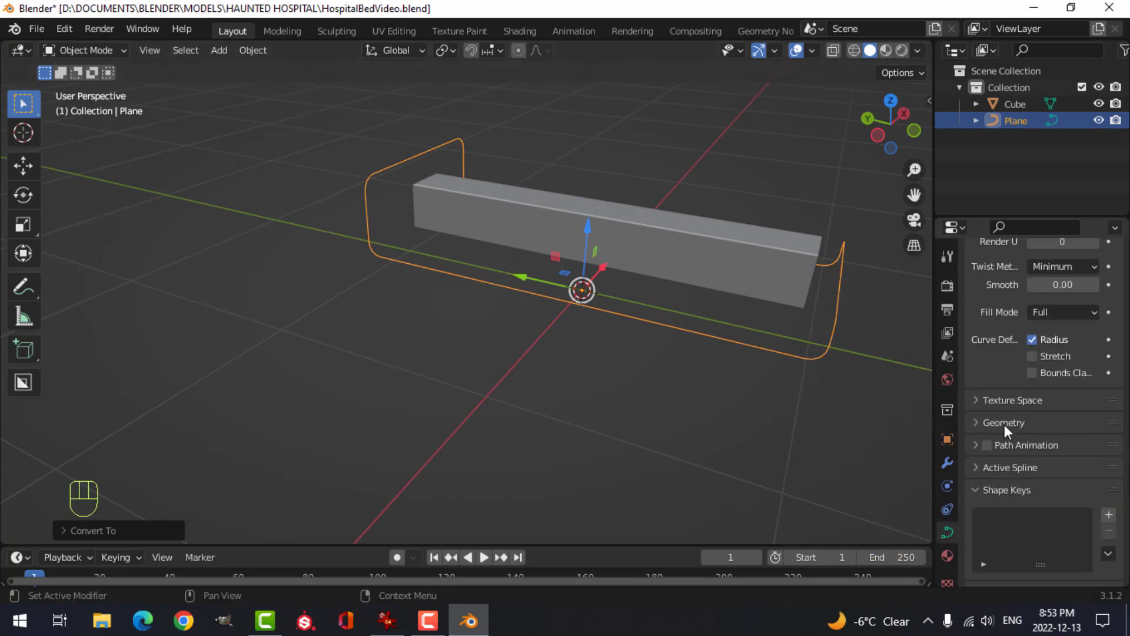
pyautogui.click(995, 406)
pyautogui.scroll(-4, 1027, 429)
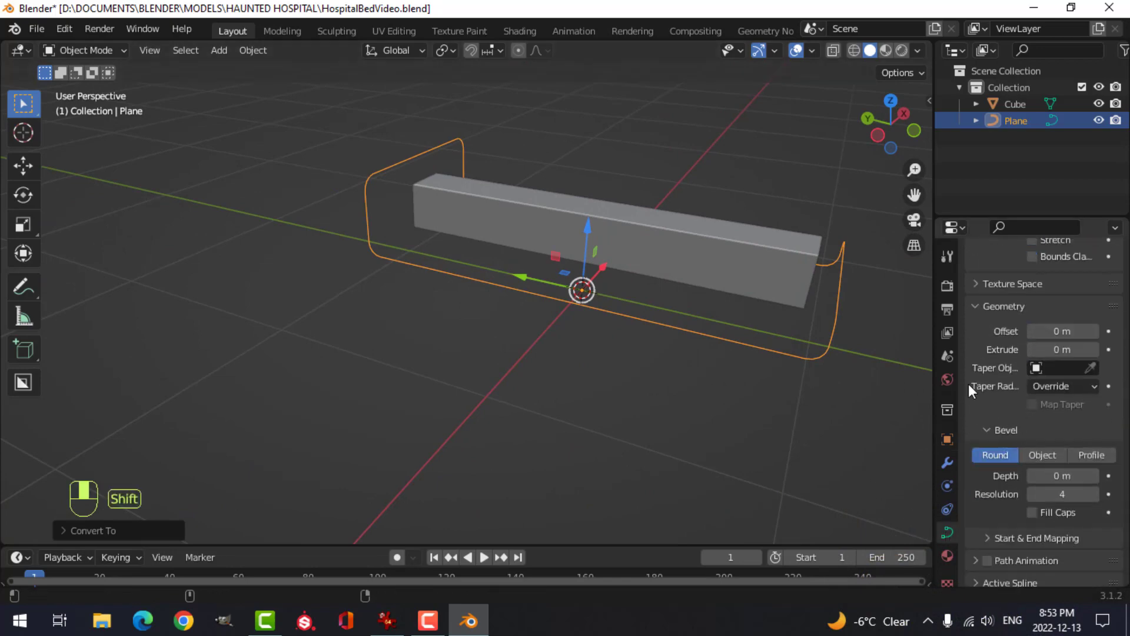
pyautogui.scroll(-2, 1006, 484)
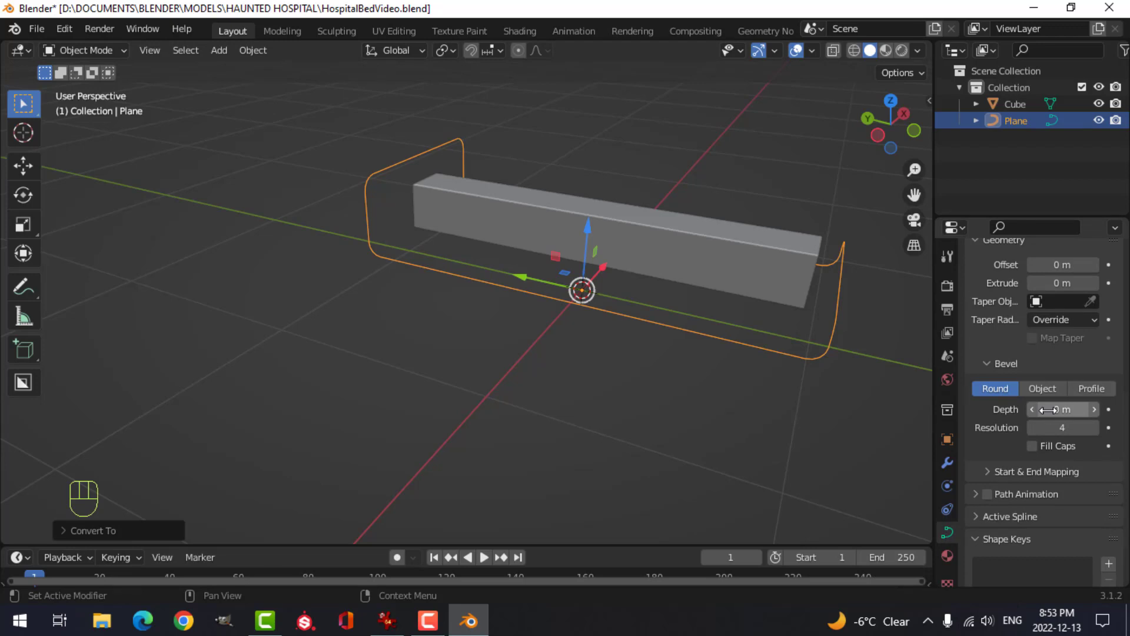
pyautogui.moveTo(1047, 409); pyautogui.dragTo(1069, 423)
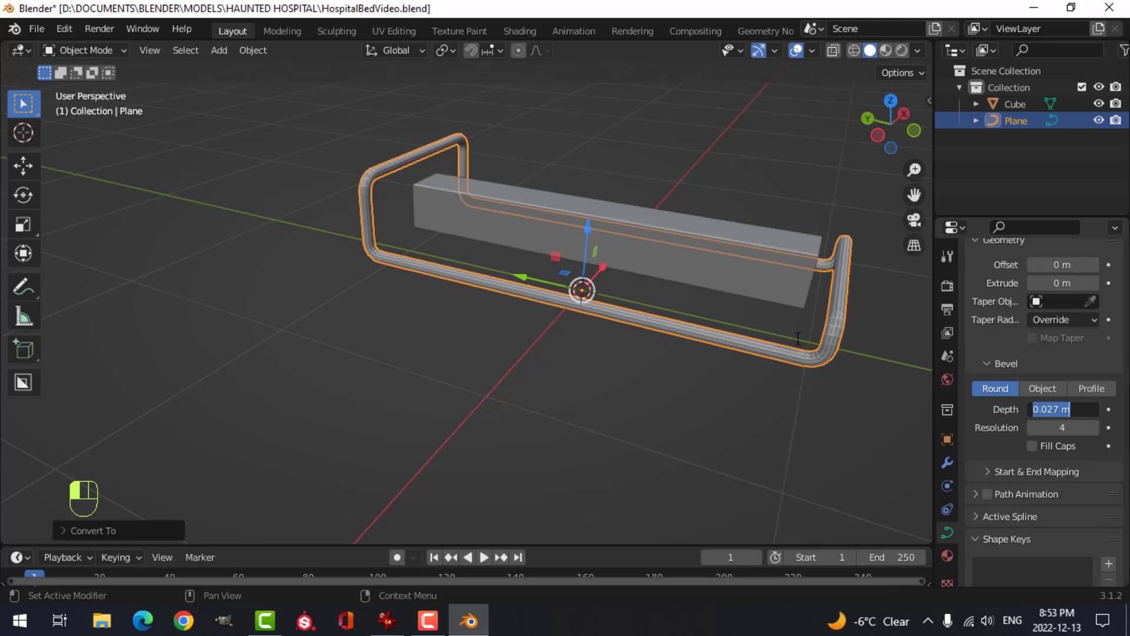
pyautogui.press('BackSpace')
pyautogui.write('5')
pyautogui.press('Return')
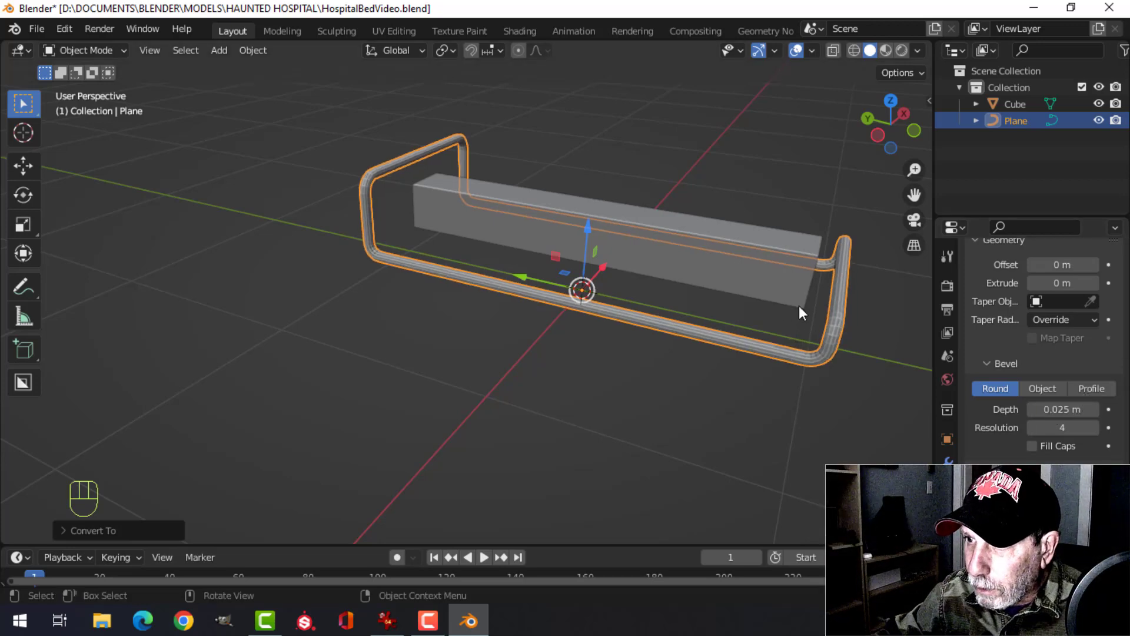
# Apply smooth shading to the tubular bed frame and deselect it
pyautogui.rightClick(439, 268)
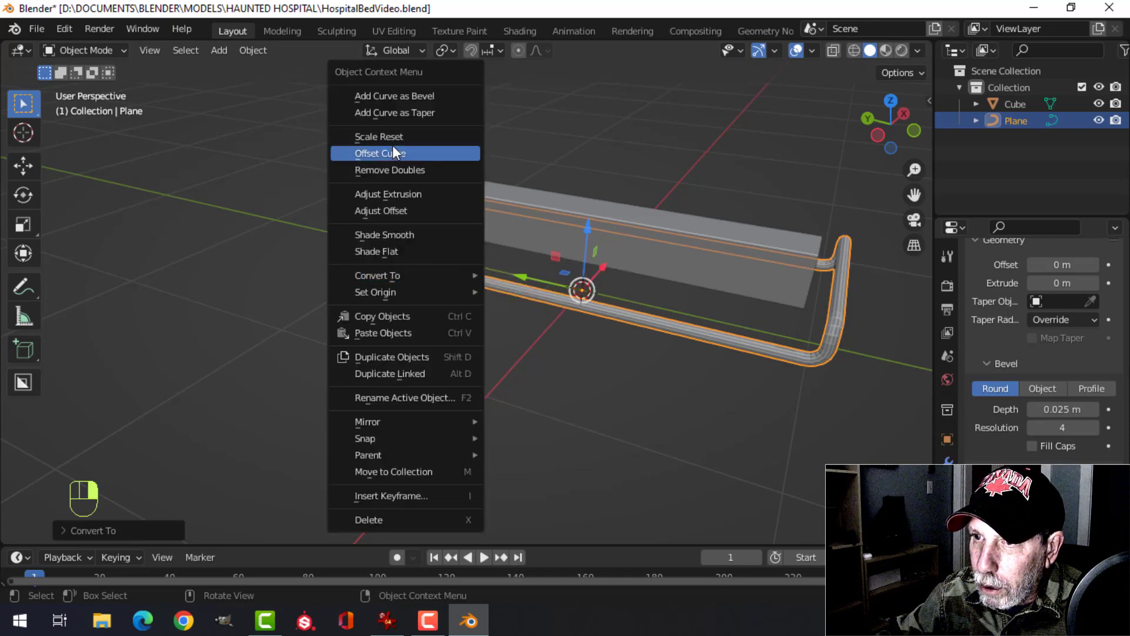
pyautogui.click(394, 235)
pyautogui.hotkey('alt', 'a')
pyautogui.moveTo(644, 210)
pyautogui.mouseDown(button='middle')
pyautogui.moveTo(553, 238)
pyautogui.moveTo(513, 235)
pyautogui.moveTo(653, 221)
pyautogui.mouseUp(button='middle')
pyautogui.keyDown('shift'); pyautogui.moveTo(581, 233); pyautogui.dragTo(513, 159, button='middle'); pyautogui.keyUp('shift')
pyautogui.moveTo(513, 176); pyautogui.dragTo(460, 224, button='middle')
pyautogui.moveTo(492, 228); pyautogui.dragTo(469, 233, button='middle')
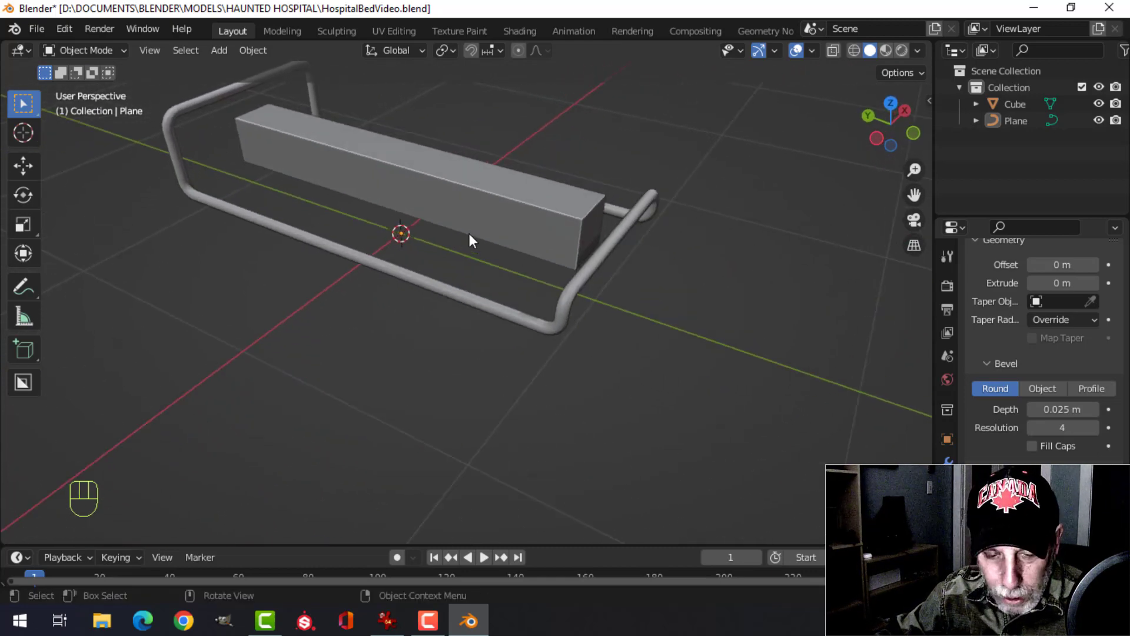
# Add a new plane and raise it along Z to the height of the frame's lower rails
pyautogui.hotkey('shift', 'a')
pyautogui.moveTo(465, 233)
pyautogui.click(537, 233)
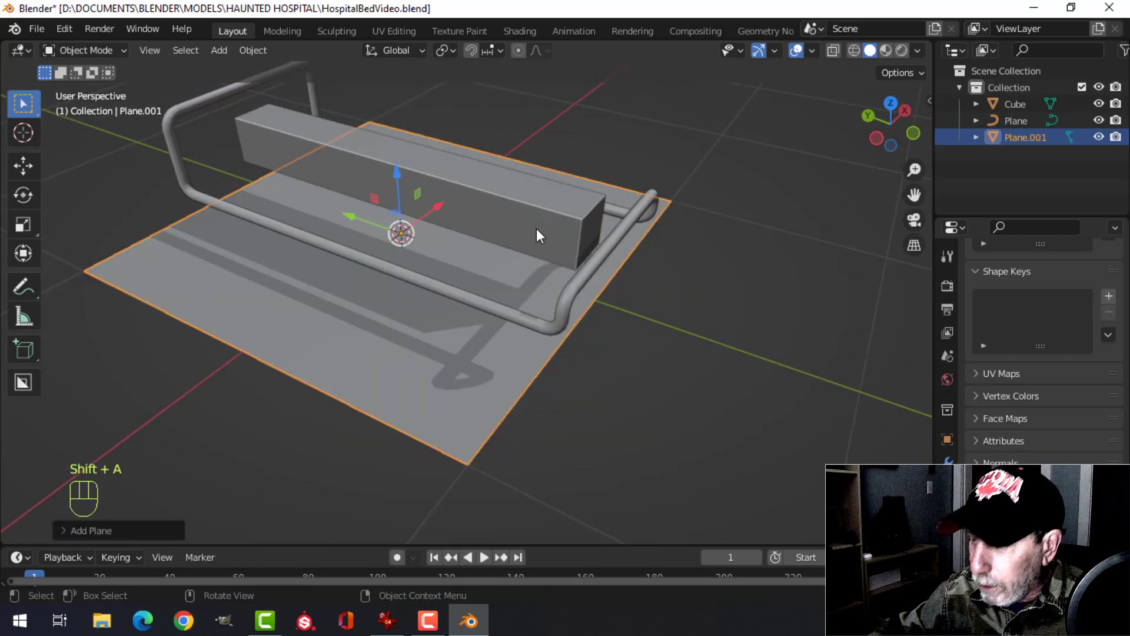
pyautogui.press('KP_3')
pyautogui.keyDown('shift'); pyautogui.moveTo(562, 167); pyautogui.dragTo(550, 434, button='middle'); pyautogui.keyUp('shift')
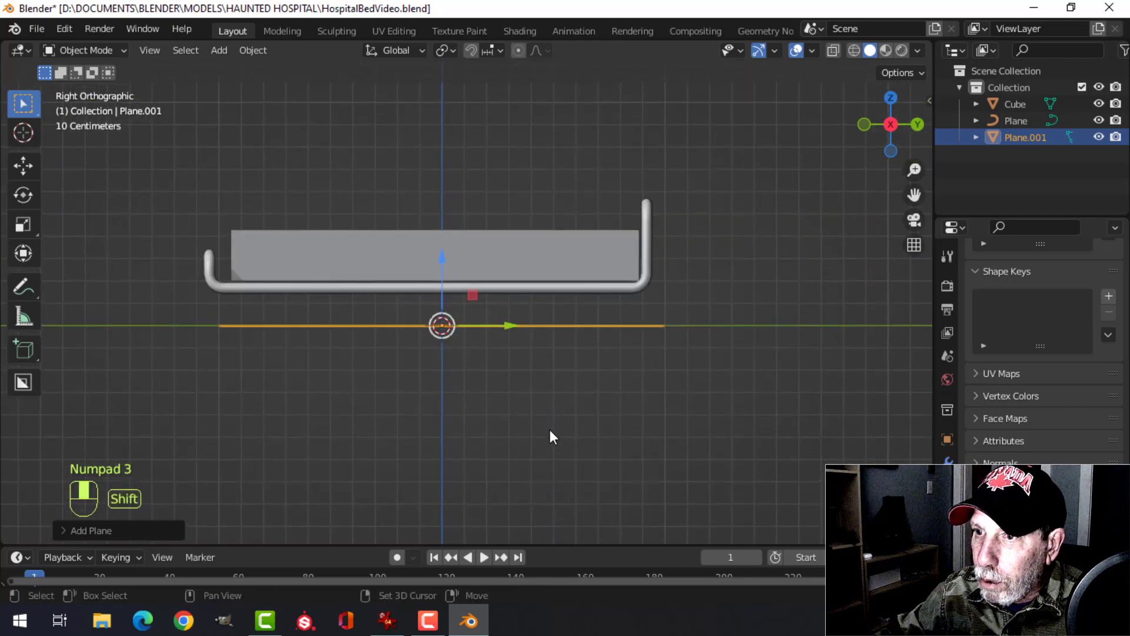
pyautogui.moveTo(442, 266); pyautogui.dragTo(449, 217)
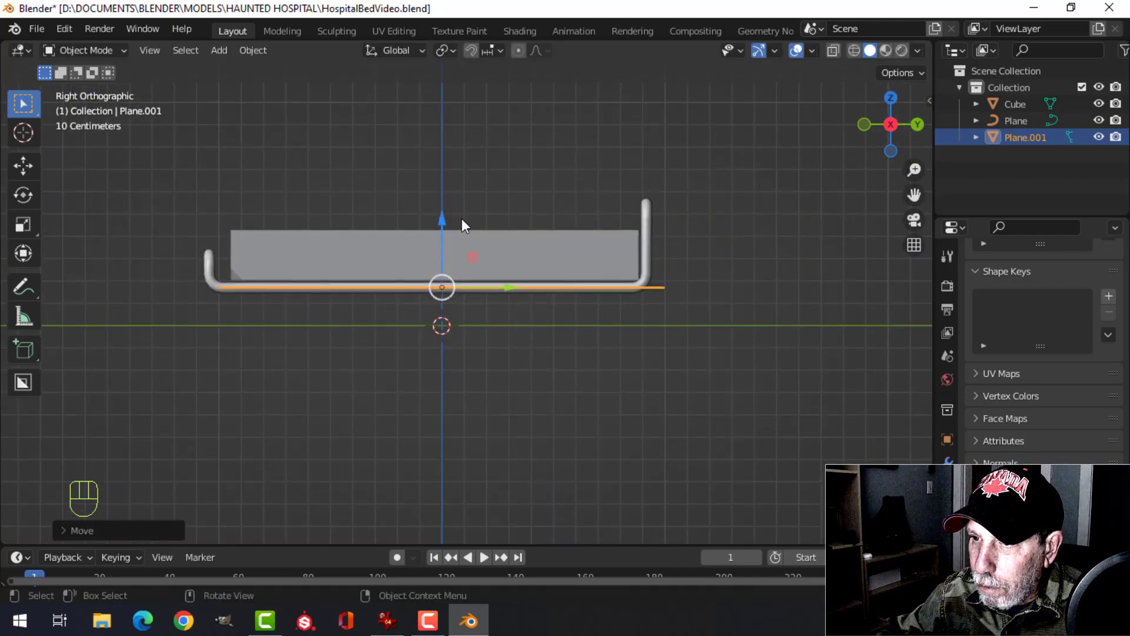
# In Edit Mode, select the plane's two head-end vertices and move them inward along Y to line up with the frame's end
pyautogui.press('Tab')
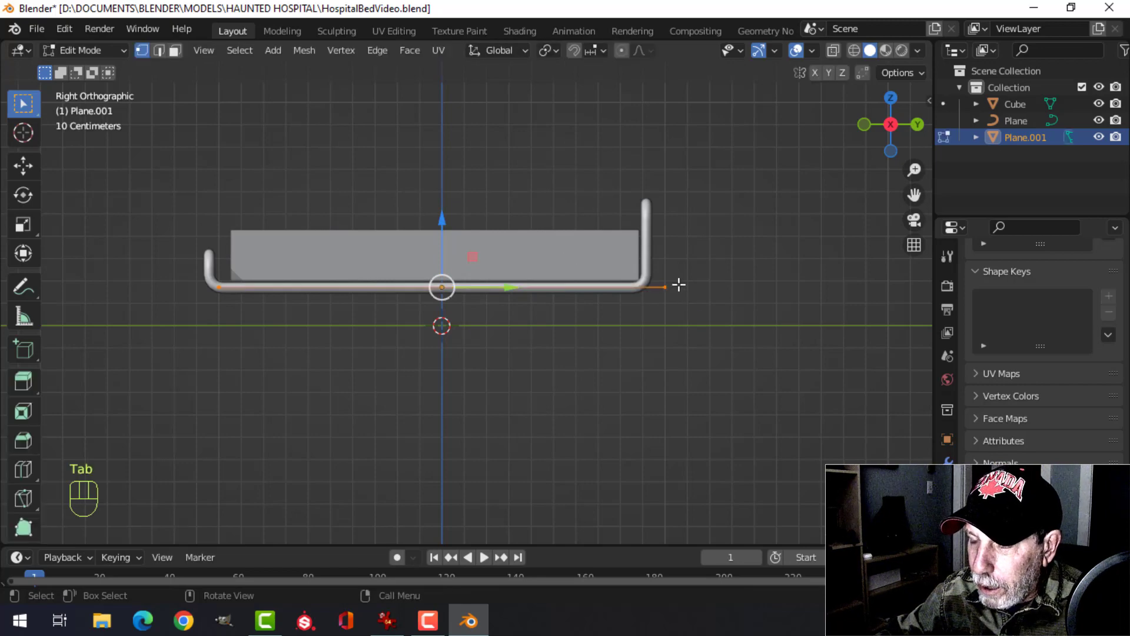
pyautogui.moveTo(677, 284); pyautogui.dragTo(776, 255, button='middle')
pyautogui.click(691, 300)
pyautogui.keyDown('shift'); pyautogui.click(736, 204); pyautogui.keyUp('shift')
pyautogui.moveTo(778, 255); pyautogui.dragTo(735, 245)
pyautogui.moveTo(659, 312); pyautogui.dragTo(297, 323, button='middle')
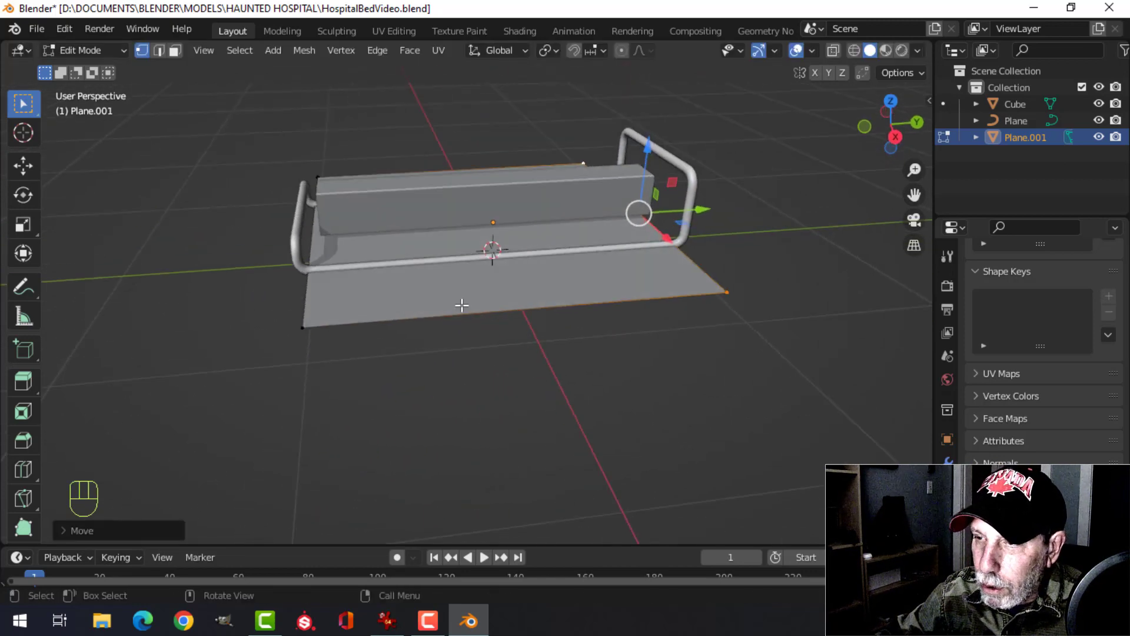
pyautogui.moveTo(537, 291); pyautogui.dragTo(601, 302, button='middle')
pyautogui.hotkey('alt', 'a')
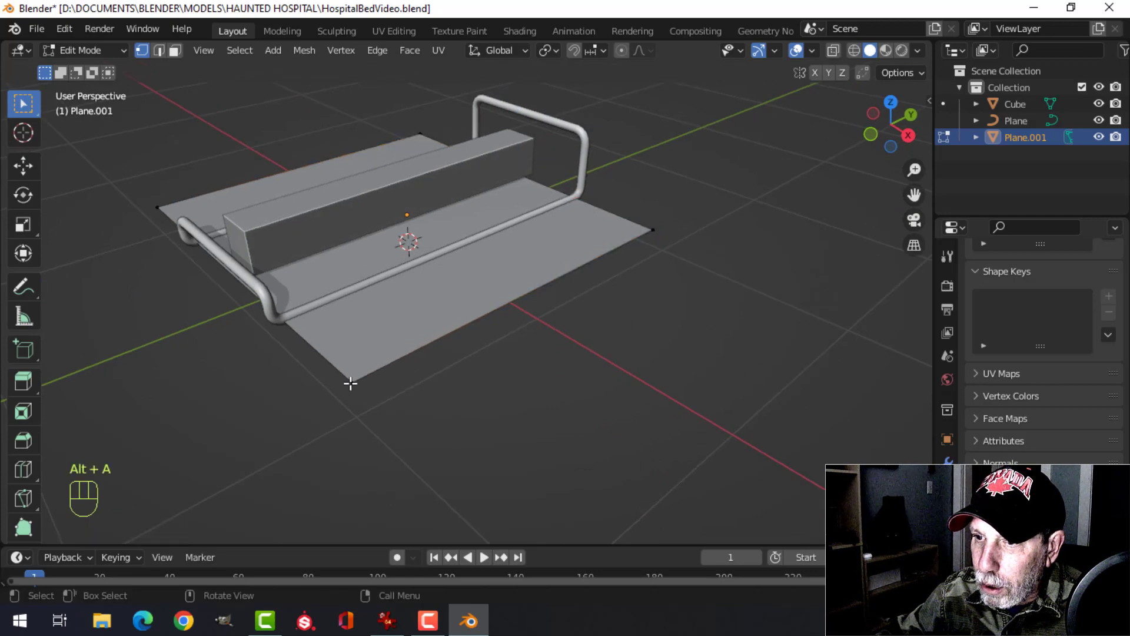
# Scale the whole plane narrower along X and shift it sideways so its long edge lines up with the frame's side rail
pyautogui.press('a')
pyautogui.moveTo(492, 346); pyautogui.dragTo(628, 361, button='middle')
pyautogui.press('s')
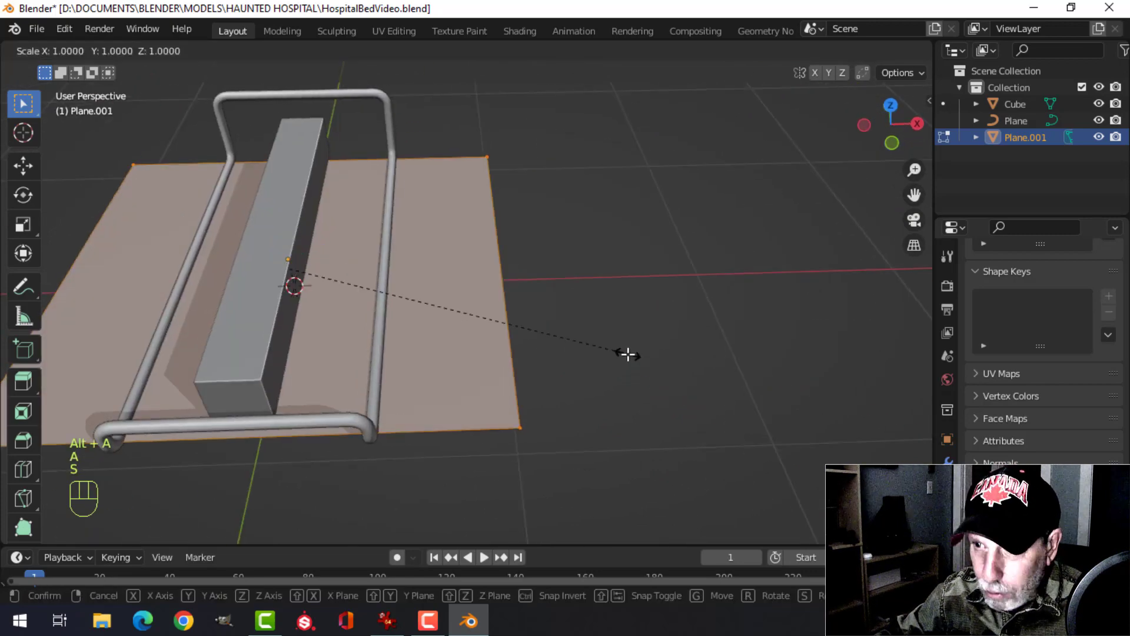
pyautogui.press('x')
pyautogui.click(356, 287)
pyautogui.moveTo(353, 266); pyautogui.dragTo(425, 269)
# Delete the plane's two inner vertices, leaving a single edge along the frame's side rail
pyautogui.click(256, 436)
pyautogui.moveTo(565, 253); pyautogui.dragTo(376, 197, button='middle')
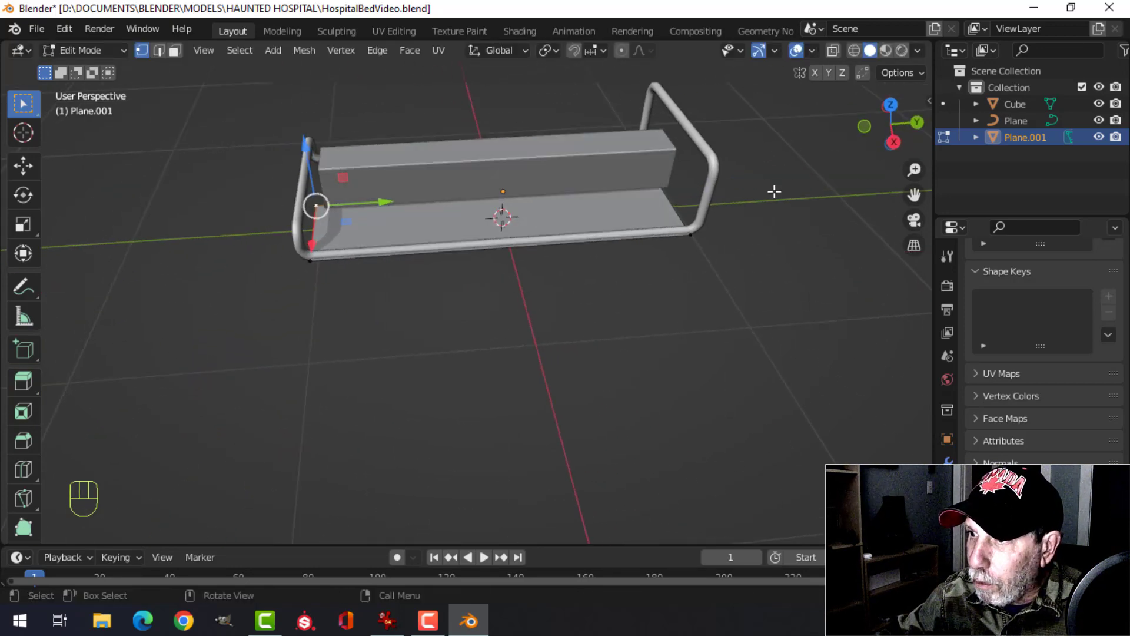
pyautogui.moveTo(808, 188); pyautogui.dragTo(634, 226, button='middle')
pyautogui.keyDown('shift'); pyautogui.moveTo(788, 375); pyautogui.dragTo(611, 307, button='middle'); pyautogui.keyUp('shift')
pyautogui.press('x')
pyautogui.click(599, 288)
# Extrude the side edge straight down below the frame and delete the lower edge, leaving a top rail with two legs
pyautogui.press('a')
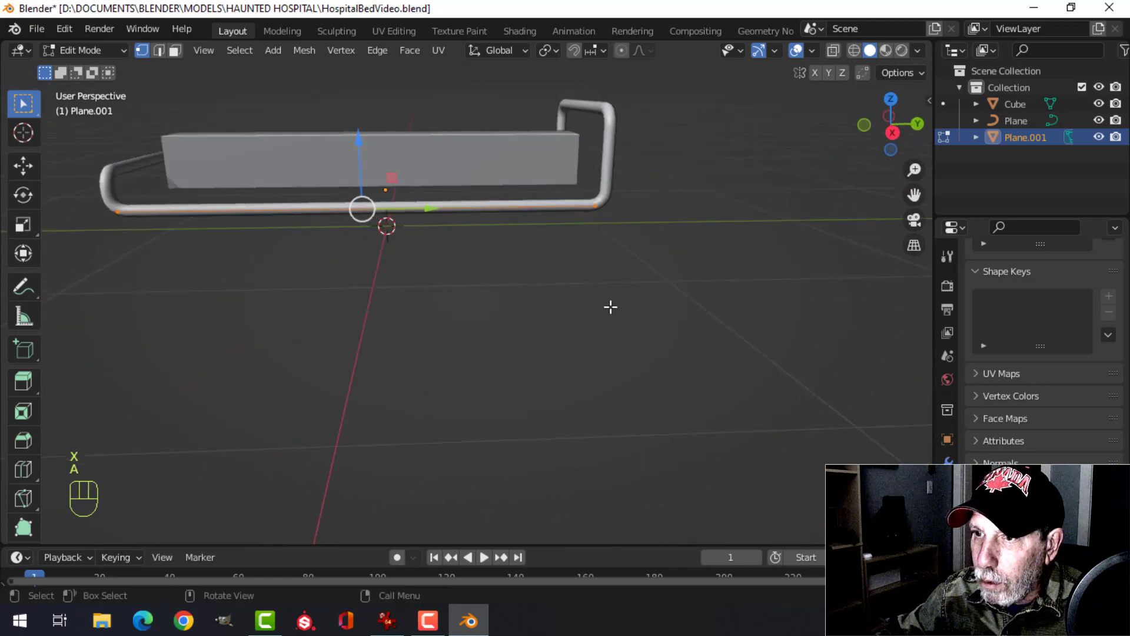
pyautogui.scroll(-1, 609, 308)
pyautogui.press('KP_3')
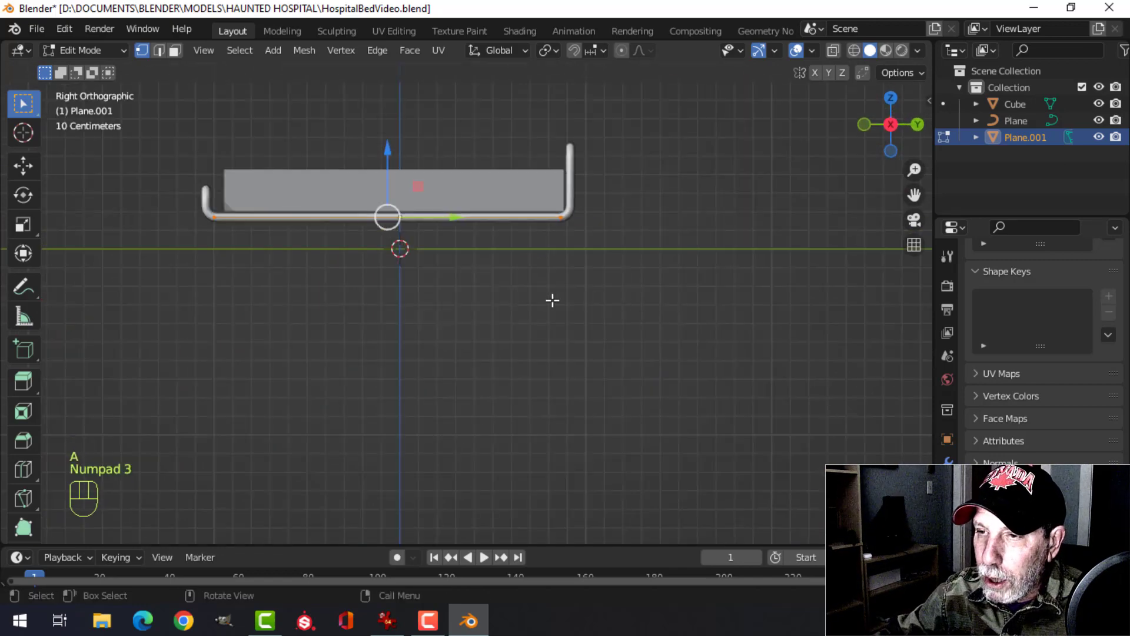
pyautogui.press('e')
pyautogui.rightClick(523, 309)
pyautogui.moveTo(388, 154); pyautogui.dragTo(381, 253)
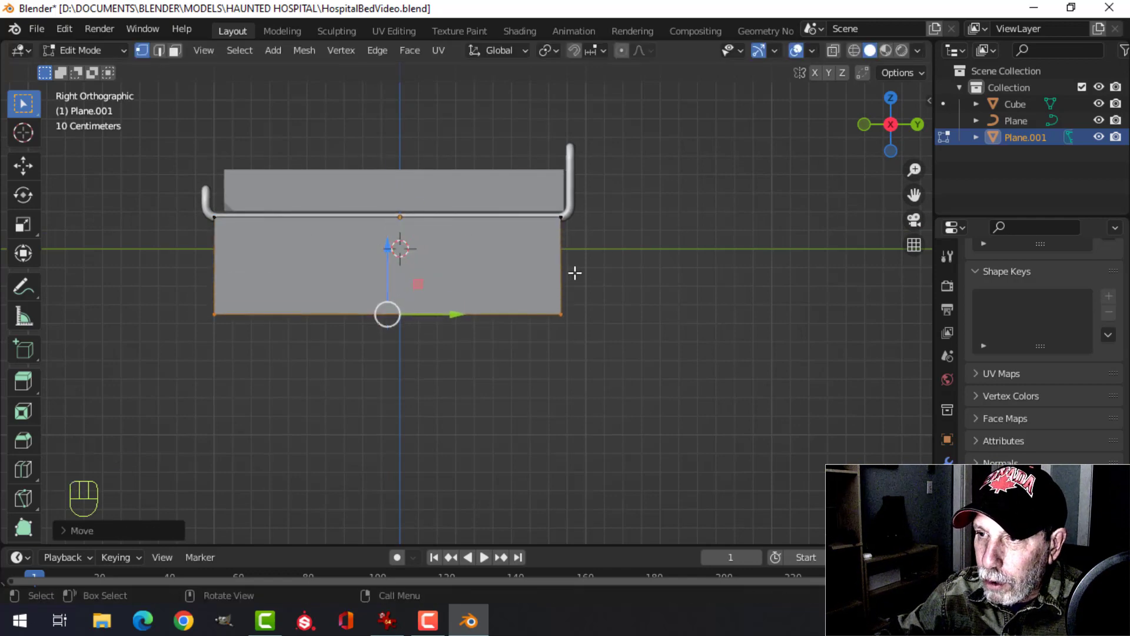
pyautogui.press('x')
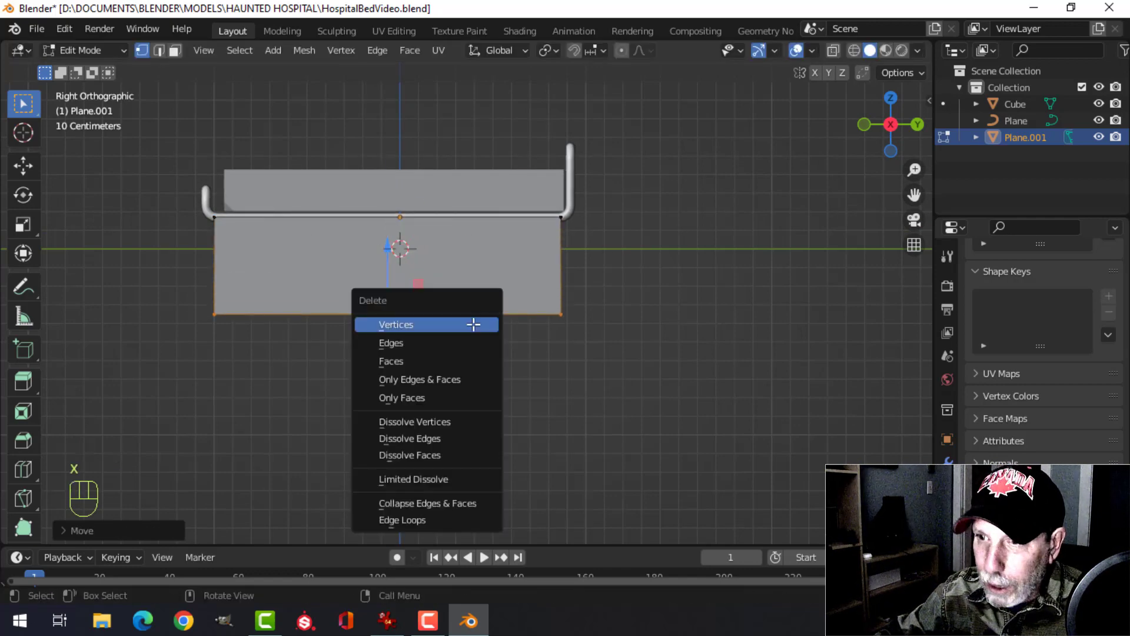
pyautogui.click(415, 343)
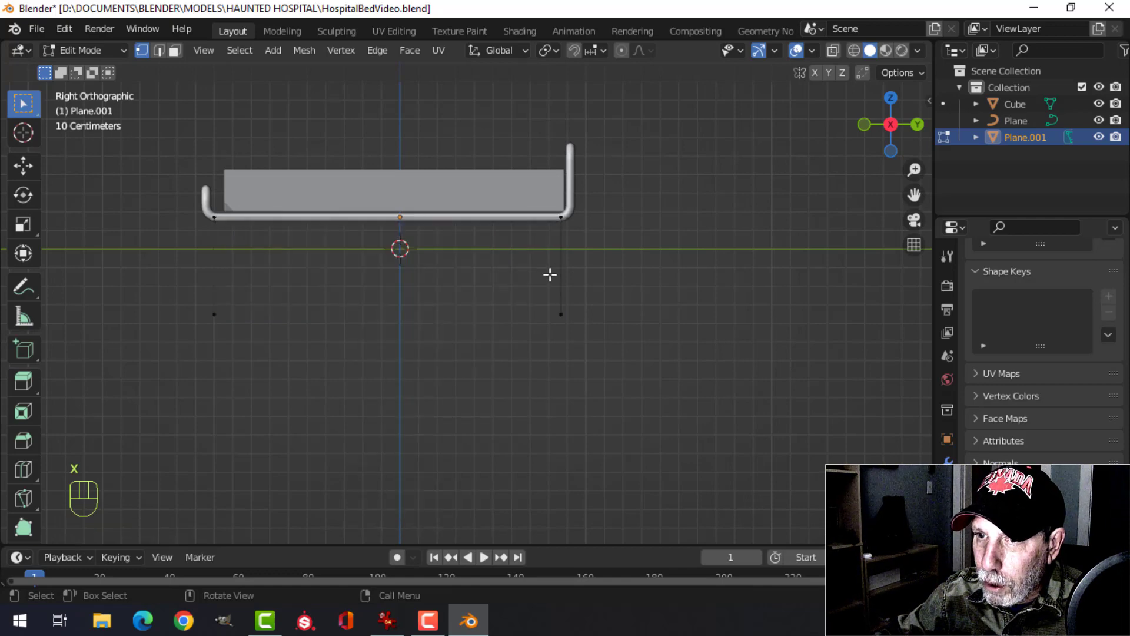
# Select the two upper corner vertices of the leg outline and vertex-bevel them with 4 segments and a width of about 0.067 m
pyautogui.moveTo(550, 273); pyautogui.dragTo(528, 288, button='middle')
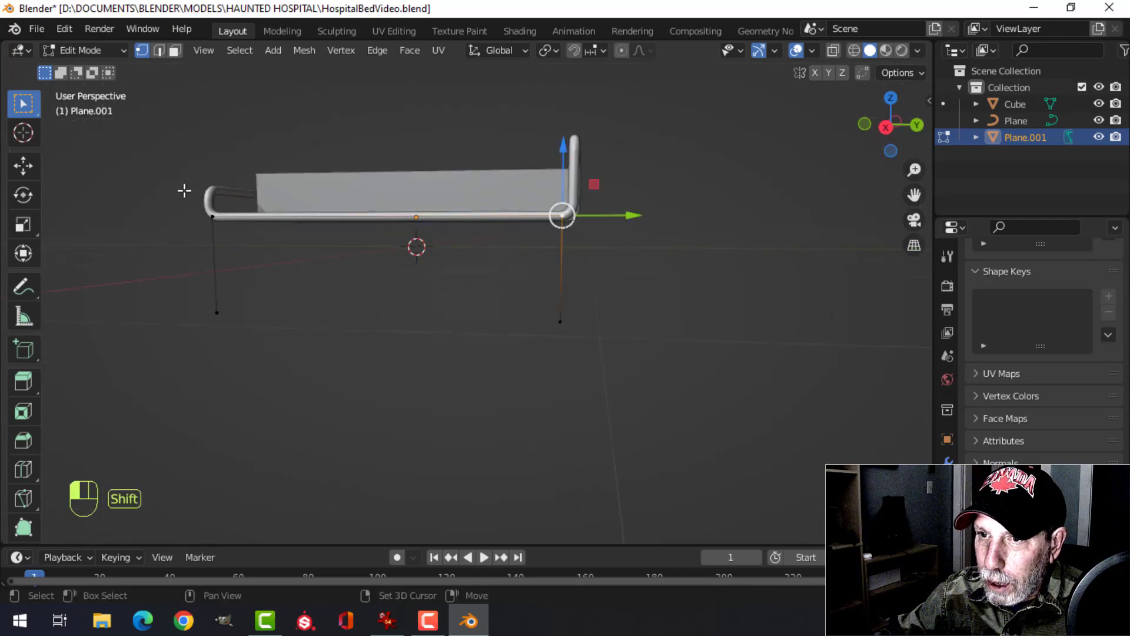
pyautogui.moveTo(185, 190); pyautogui.dragTo(542, 251, button='middle')
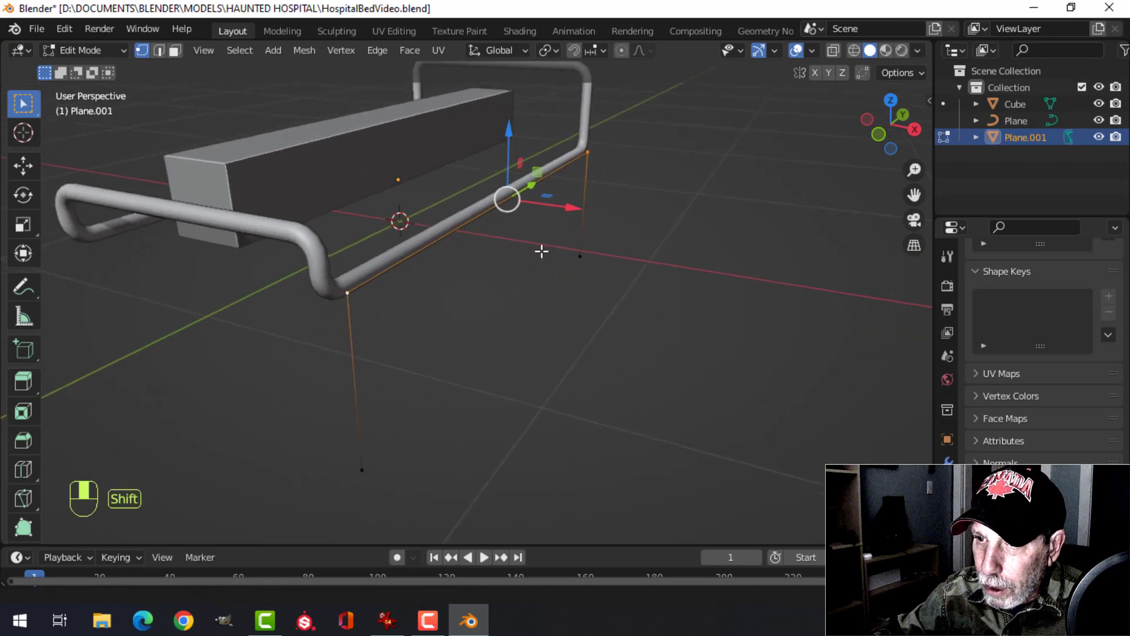
pyautogui.hotkey('shift', 'ctrl', 'b')
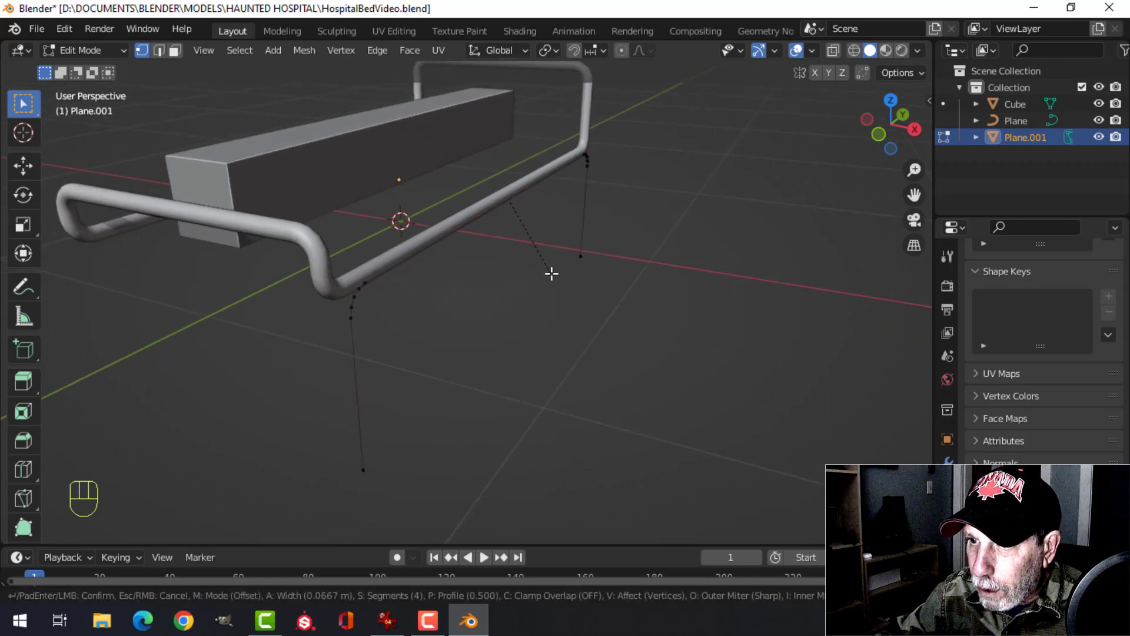
pyautogui.click(552, 277)
# Raise the whole leg outline along Z above the frame's lower rail, checking its height against the HauntedHospitalBed.jpg reference in IrfanView
pyautogui.press('a')
pyautogui.moveTo(650, 245); pyautogui.dragTo(430, 163, button='middle')
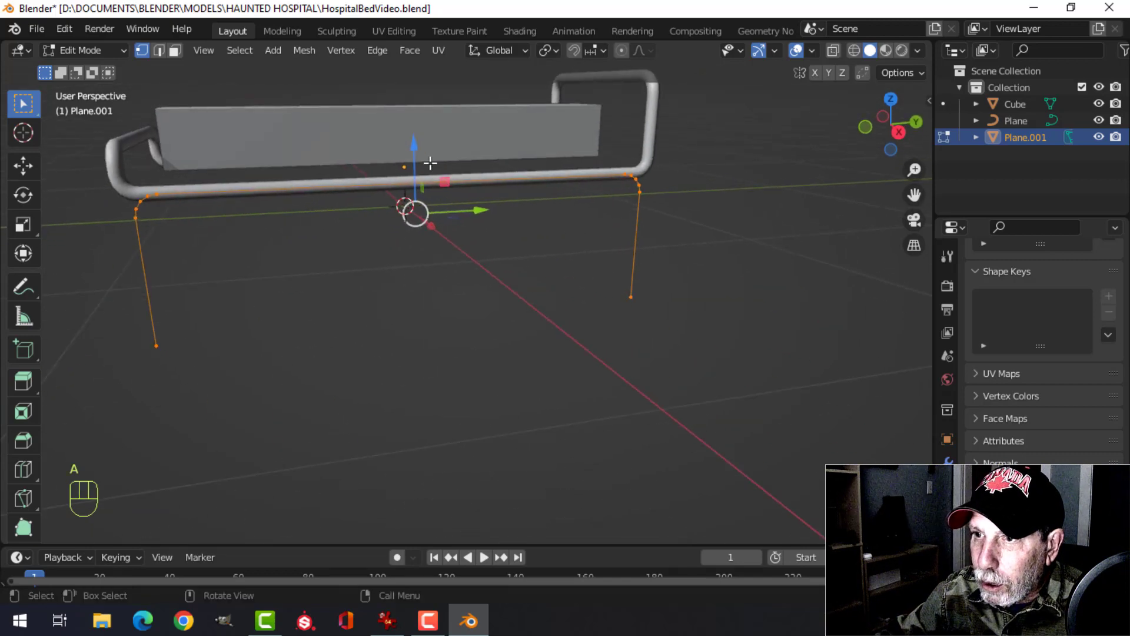
pyautogui.moveTo(419, 154); pyautogui.dragTo(420, 117)
pyautogui.hotkey('alt', 'Tab')
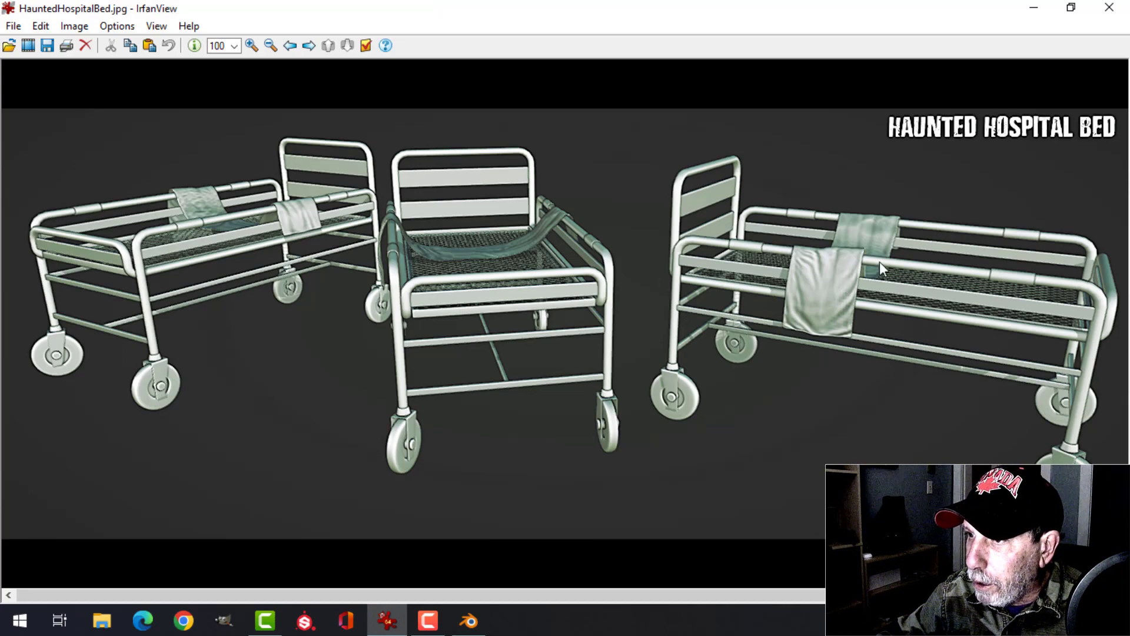
pyautogui.click(469, 620)
pyautogui.moveTo(475, 298)
pyautogui.keyDown('shift'); pyautogui.mouseDown(button='middle')
pyautogui.moveTo(456, 293)
pyautogui.moveTo(487, 281)
pyautogui.mouseUp(button='middle'); pyautogui.keyUp('shift')
pyautogui.moveTo(394, 175); pyautogui.dragTo(395, 168)
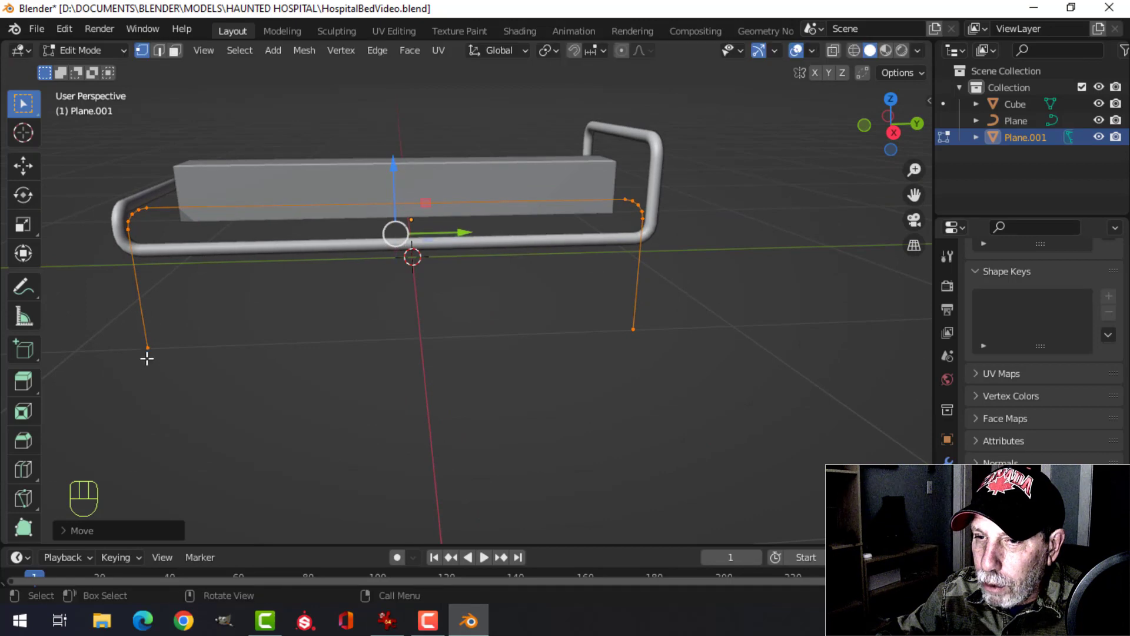
# Return to Object Mode and convert the leg outline from a mesh to a curve
pyautogui.moveTo(441, 340); pyautogui.dragTo(528, 263, button='middle')
pyautogui.press('Tab')
pyautogui.rightClick(523, 268)
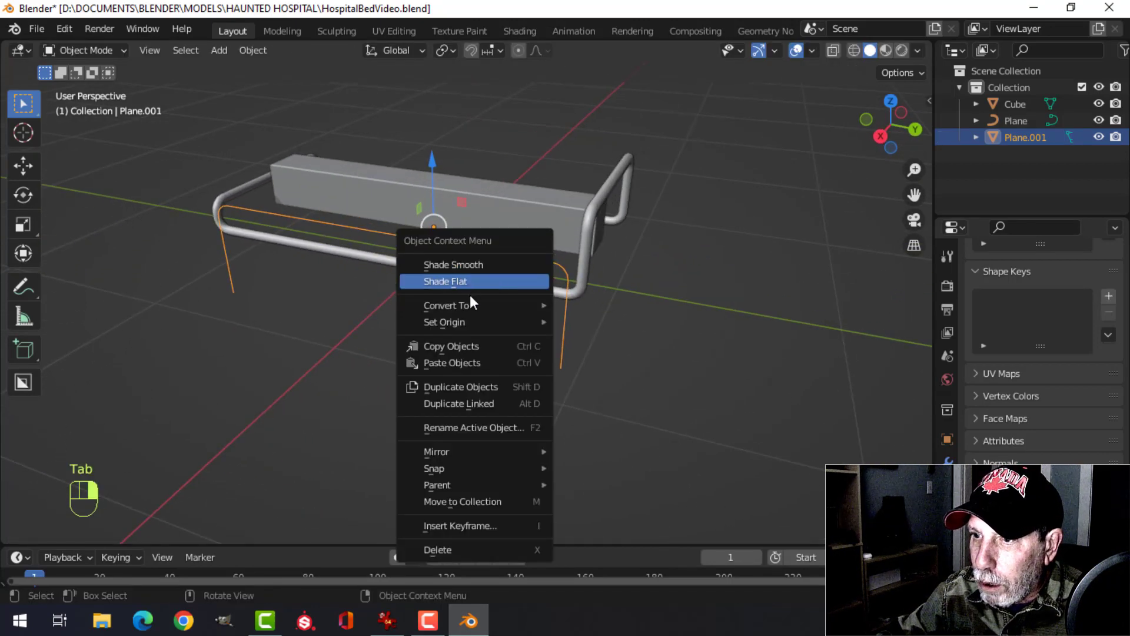
pyautogui.moveTo(464, 305)
pyautogui.click(599, 300)
# Give the leg curve a round bevel depth of 0.025 m, matching the bed frame
pyautogui.keyDown('shift'); pyautogui.moveTo(684, 282); pyautogui.dragTo(649, 269, button='middle'); pyautogui.keyUp('shift')
pyautogui.scroll(-5, 1045, 345)
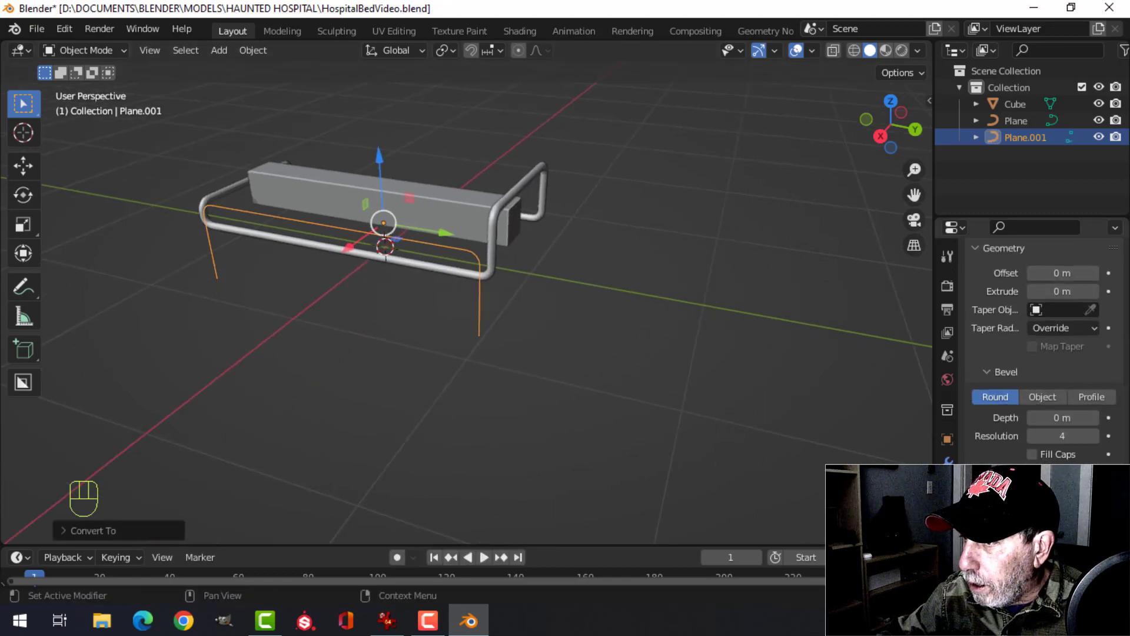
pyautogui.click(507, 196)
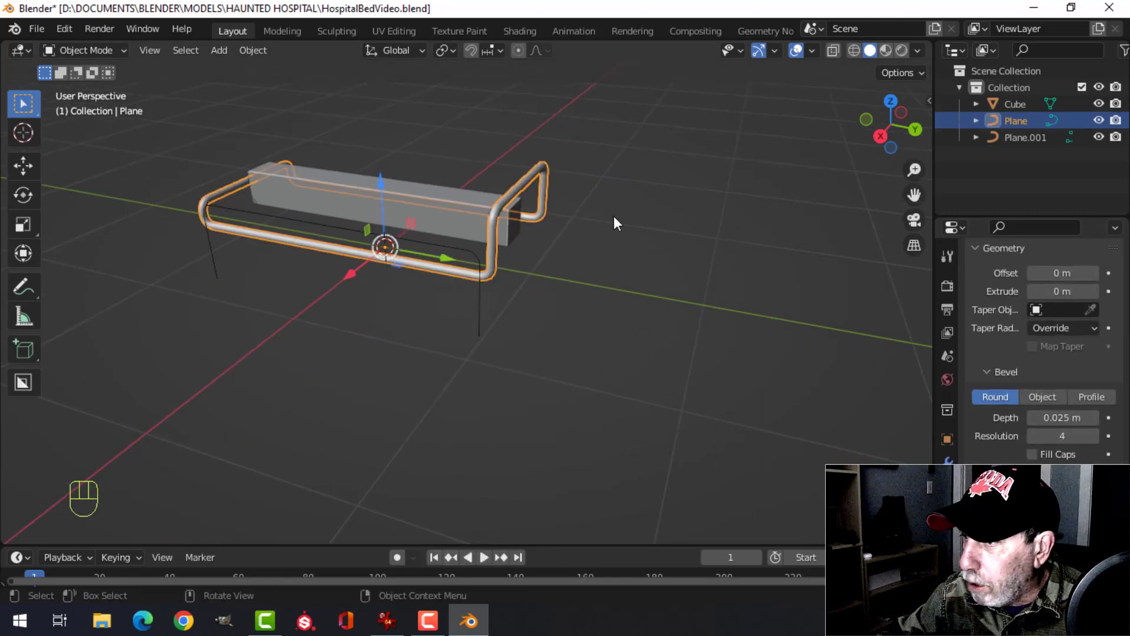
pyautogui.click(478, 303)
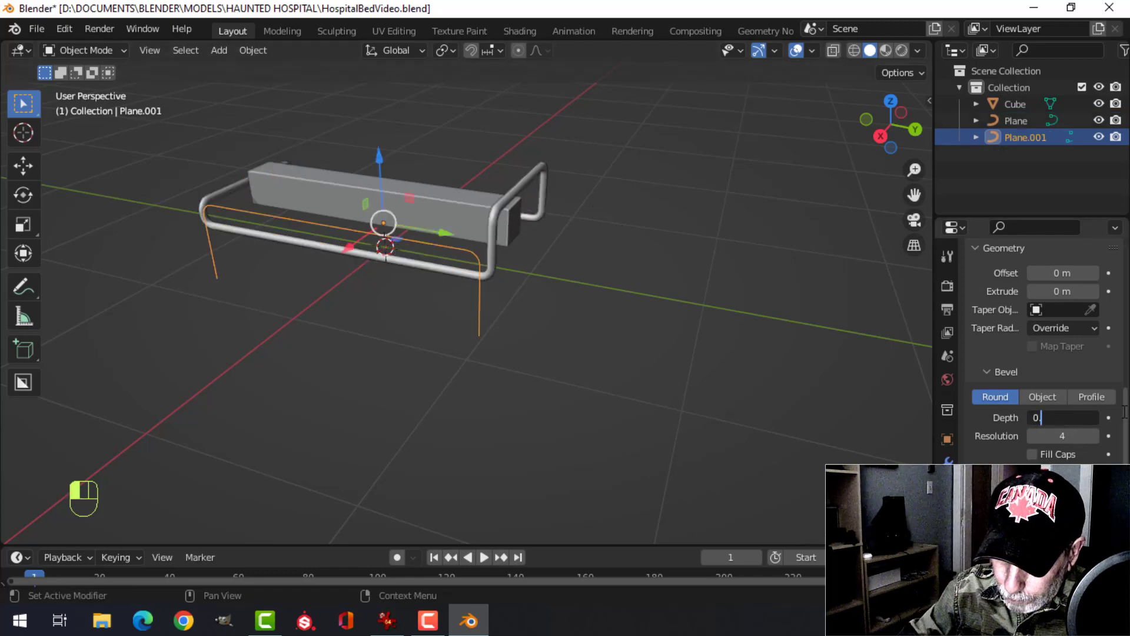
pyautogui.write('0.025')
pyautogui.press('Return')
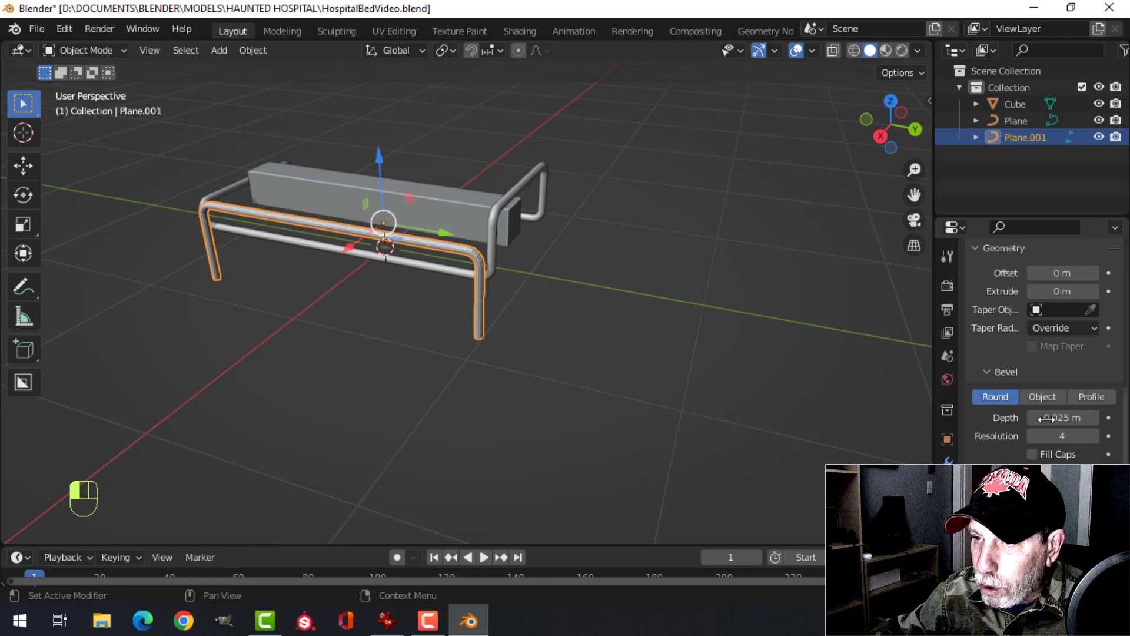
# Apply smooth shading to the tubular side rail with its legs and deselect it
pyautogui.rightClick(484, 259)
pyautogui.click(419, 218)
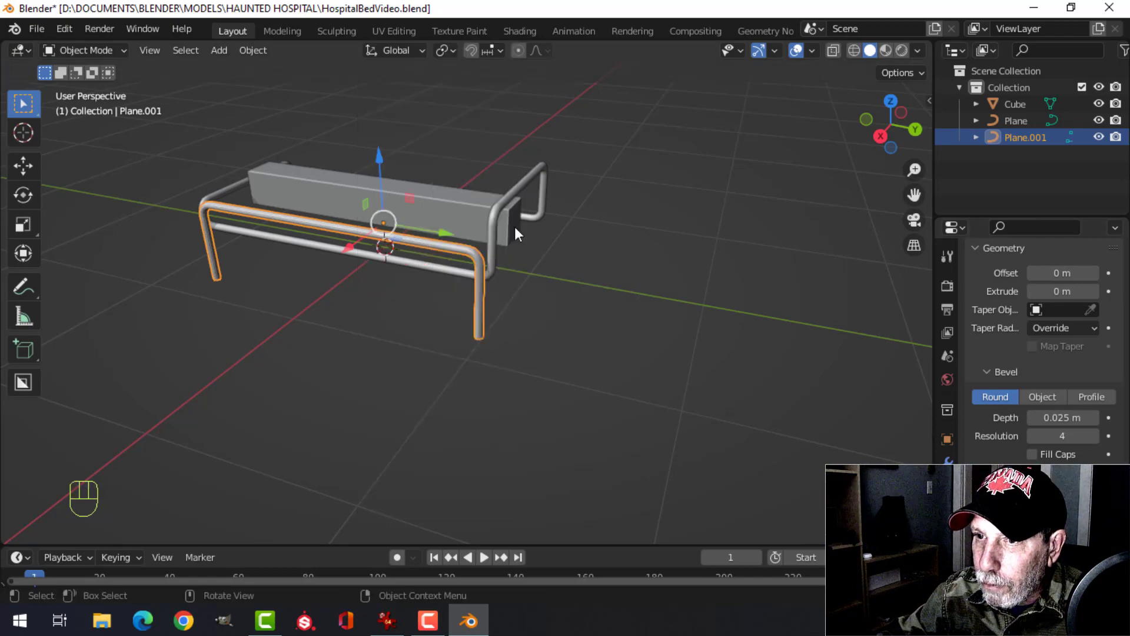
pyautogui.hotkey('alt', 'a')
pyautogui.moveTo(556, 256); pyautogui.dragTo(532, 224, button='middle')
# Add a Mirror modifier on the X axis to the side rail and legs to create the opposite side of the bed
pyautogui.click(530, 236)
pyautogui.moveTo(602, 252); pyautogui.dragTo(484, 315, button='middle')
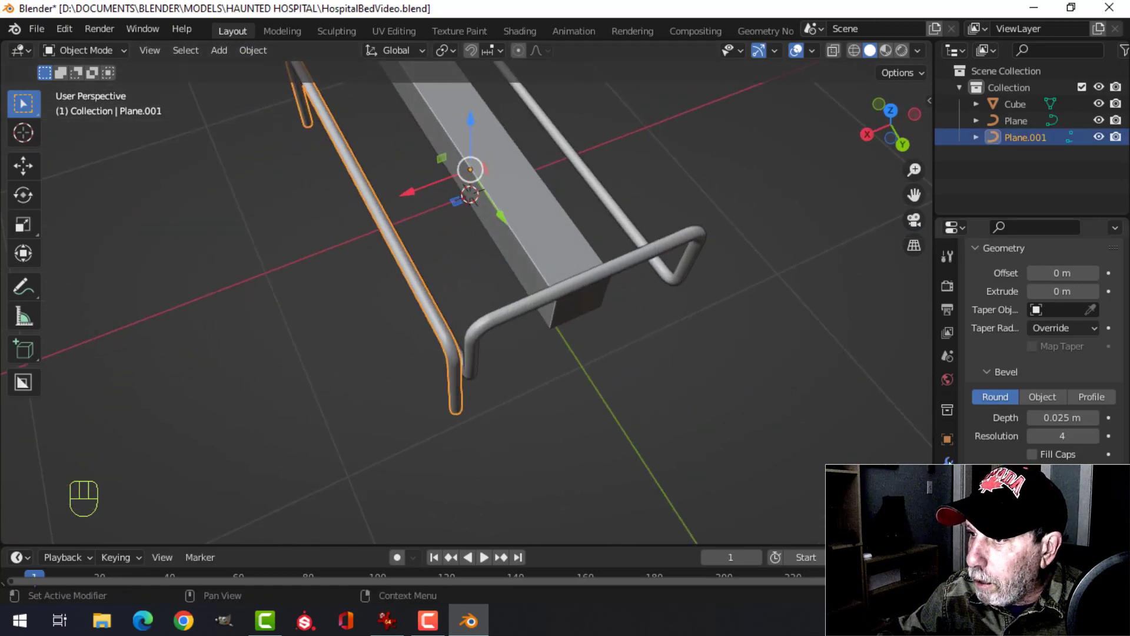
pyautogui.click(948, 462)
pyautogui.click(1008, 283)
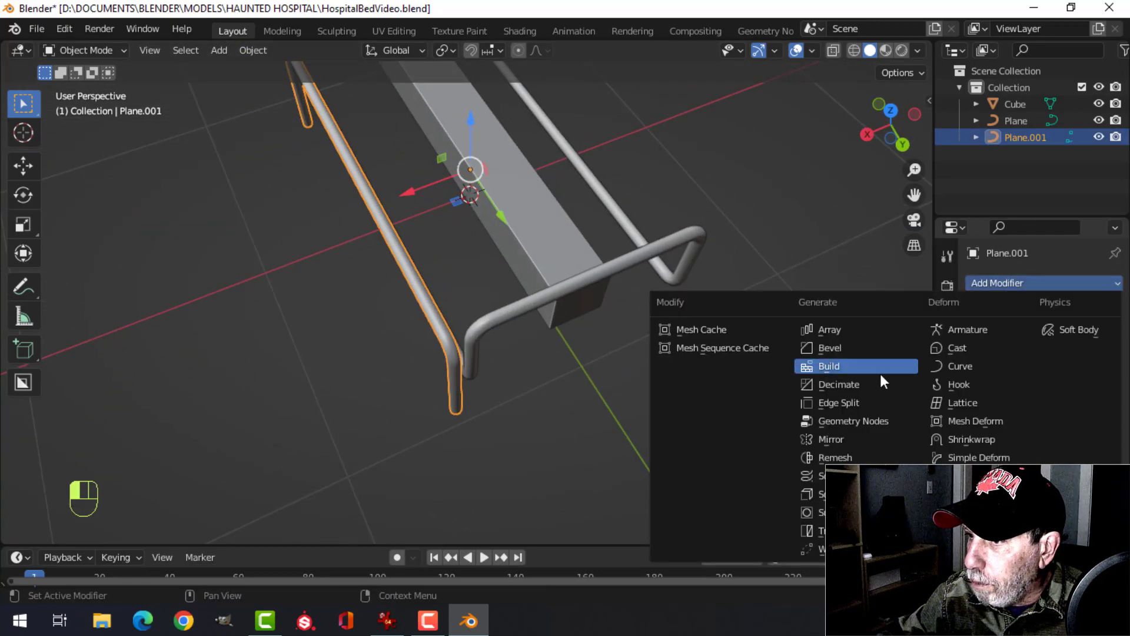
pyautogui.click(867, 439)
pyautogui.moveTo(763, 348); pyautogui.dragTo(624, 294, button='middle')
pyautogui.hotkey('alt', 'a')
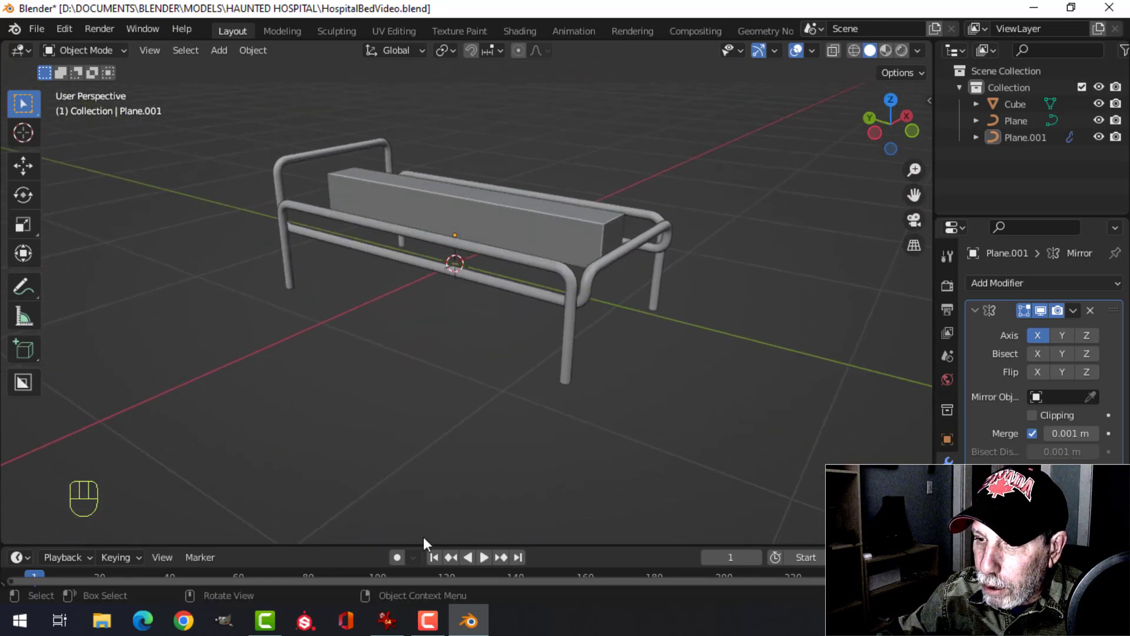
# Consult the hospital bed reference in IrfanView, and back in Blender move the reference block along X clear of the bed
pyautogui.click(398, 623)
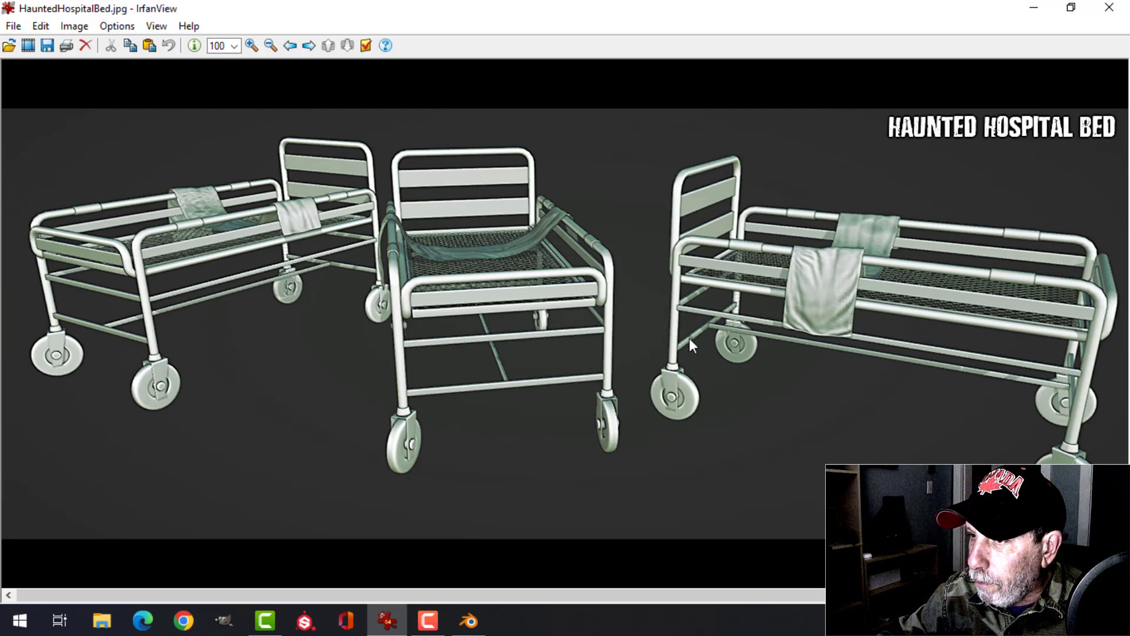
pyautogui.click(469, 620)
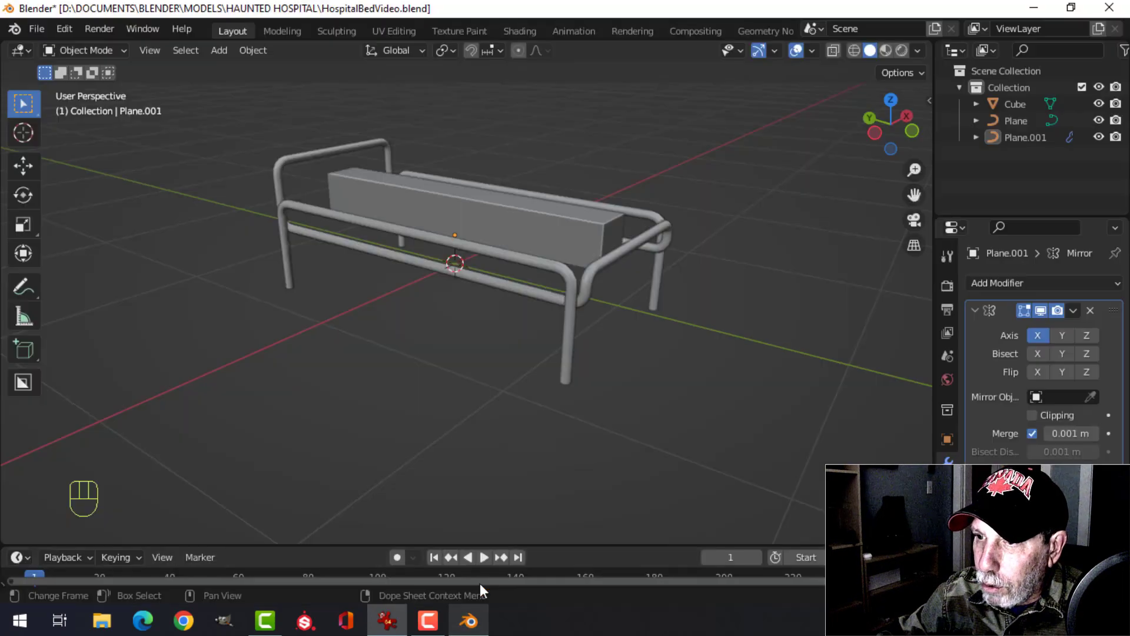
pyautogui.moveTo(577, 312); pyautogui.dragTo(501, 356, button='middle')
pyautogui.keyDown('shift'); pyautogui.moveTo(465, 299); pyautogui.dragTo(574, 275, button='middle'); pyautogui.keyUp('shift')
pyautogui.click(520, 285)
pyautogui.moveTo(571, 277); pyautogui.dragTo(303, 290)
pyautogui.keyDown('shift'); pyautogui.moveTo(589, 278); pyautogui.dragTo(532, 285, button='middle'); pyautogui.keyUp('shift')
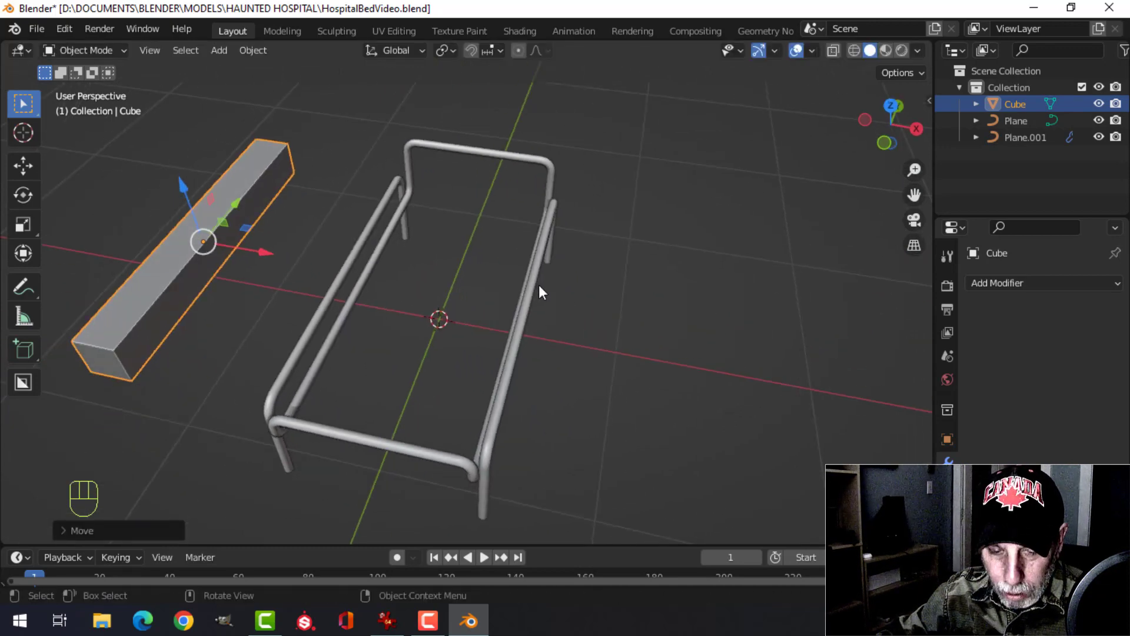
# Add a plane at the centre of the bed and scale its mesh down to roughly the width between the side rails
pyautogui.hotkey('shift', 'a')
pyautogui.moveTo(534, 269)
pyautogui.click(612, 259)
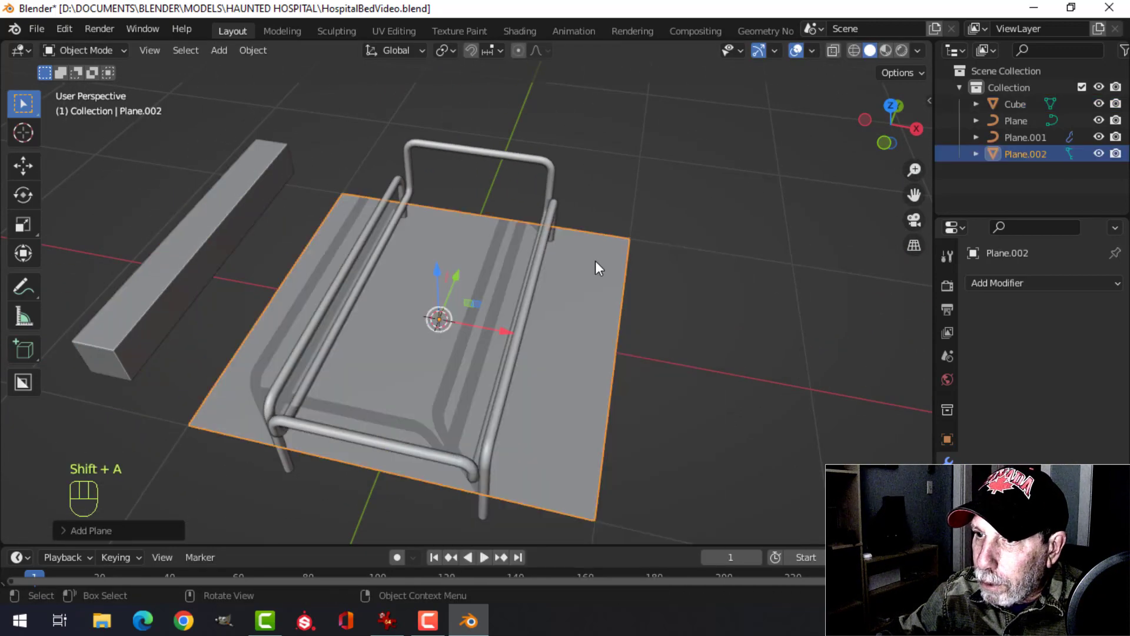
pyautogui.moveTo(595, 268); pyautogui.dragTo(638, 298, button='middle')
pyautogui.press('Tab')
pyautogui.press('s')
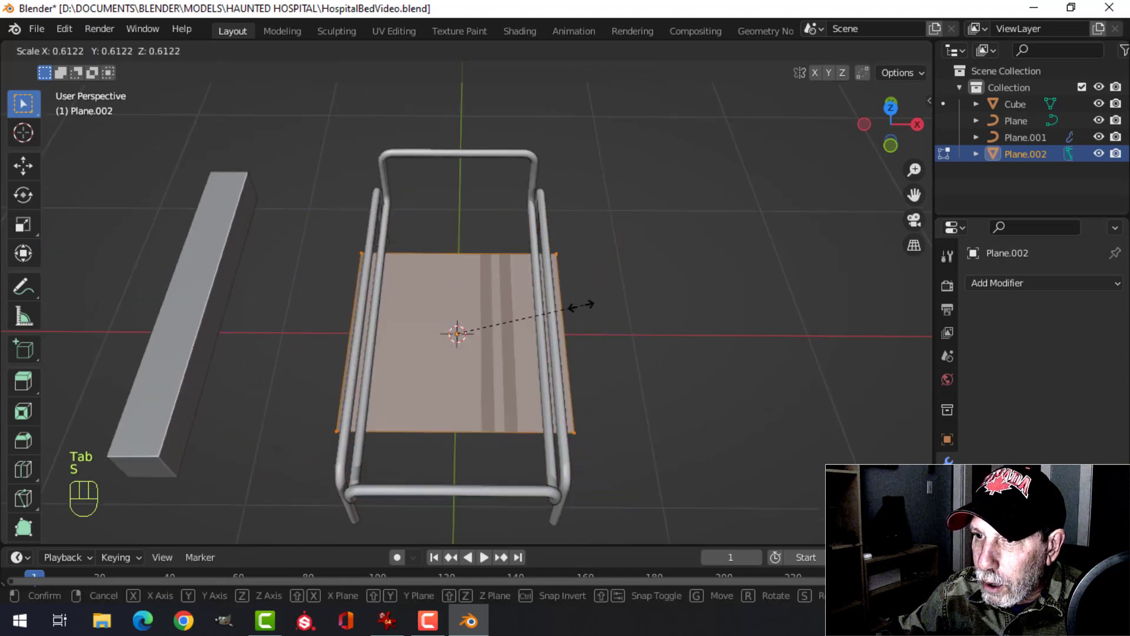
pyautogui.click(553, 308)
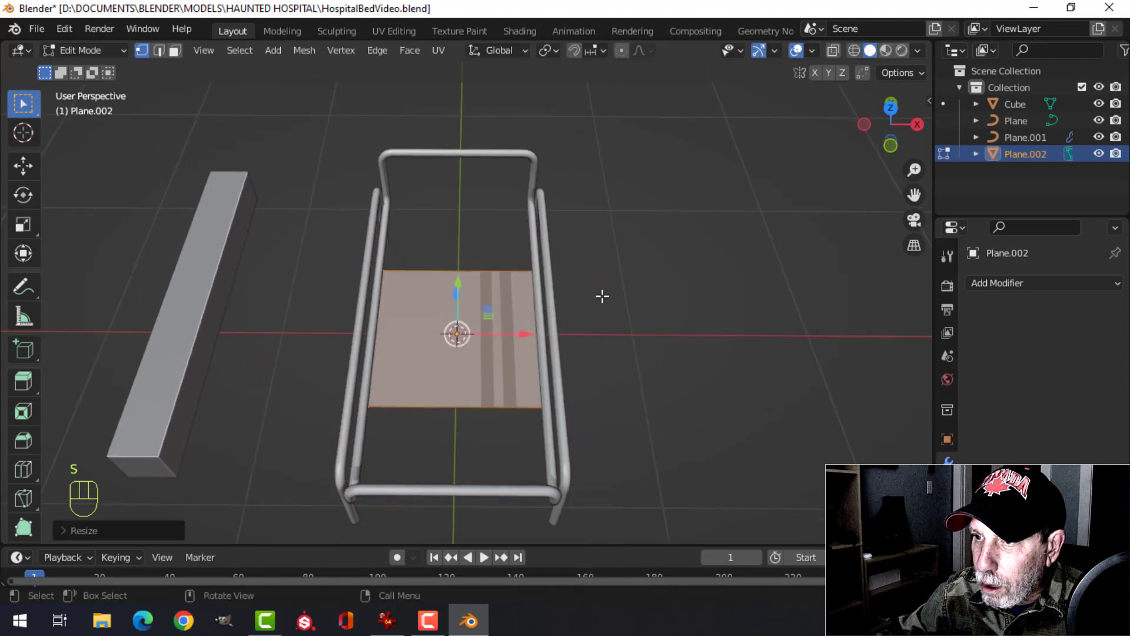
# Raise the plane along Z to the height of the lower side rails and scale it to about 0.92 to fit between them
pyautogui.moveTo(601, 295); pyautogui.dragTo(496, 251, button='middle')
pyautogui.moveTo(444, 233); pyautogui.dragTo(459, 200)
pyautogui.moveTo(528, 209); pyautogui.dragTo(581, 283, button='middle')
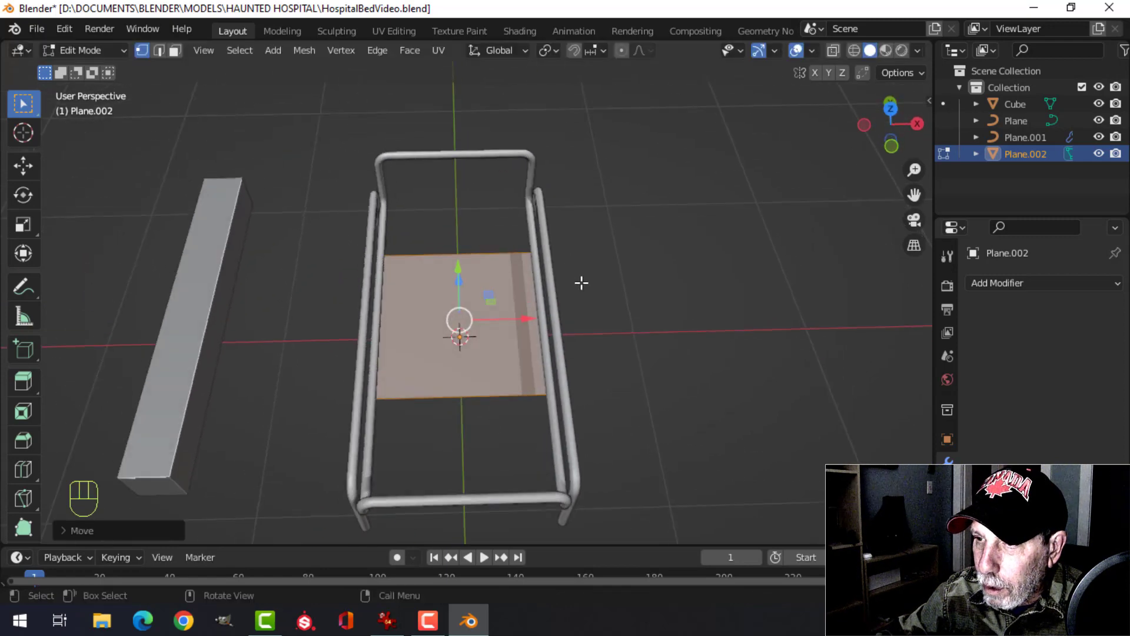
pyautogui.press('s')
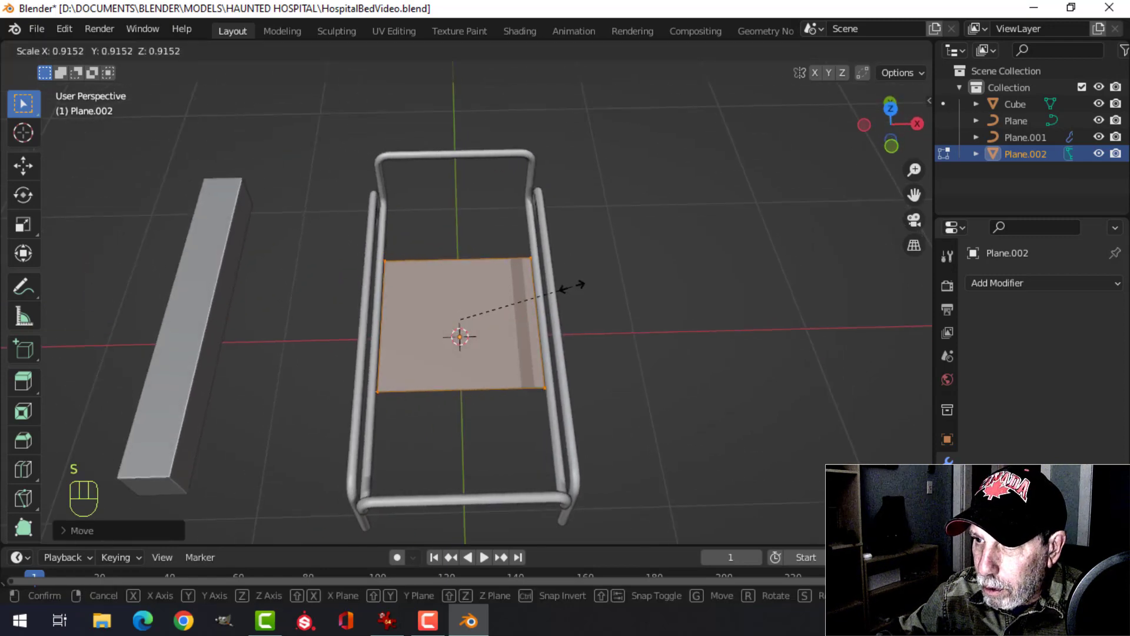
pyautogui.click(571, 286)
# Lengthen the plane along Y by moving its two end edges out to the headboard and the footboard
pyautogui.moveTo(616, 273); pyautogui.dragTo(443, 265, button='middle')
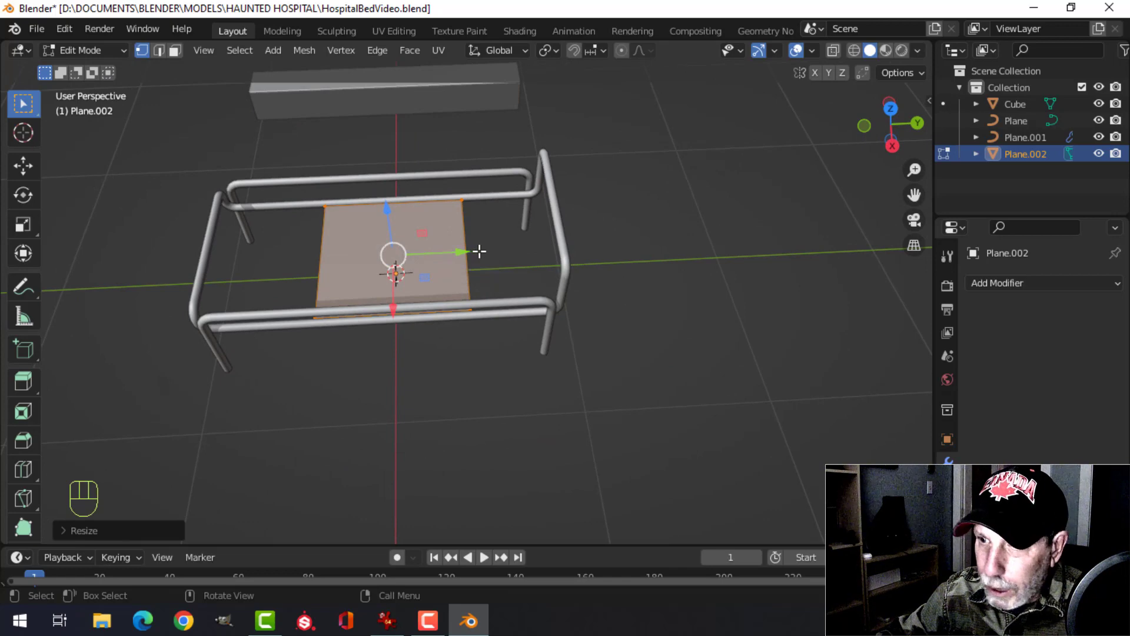
pyautogui.moveTo(522, 248); pyautogui.dragTo(580, 245)
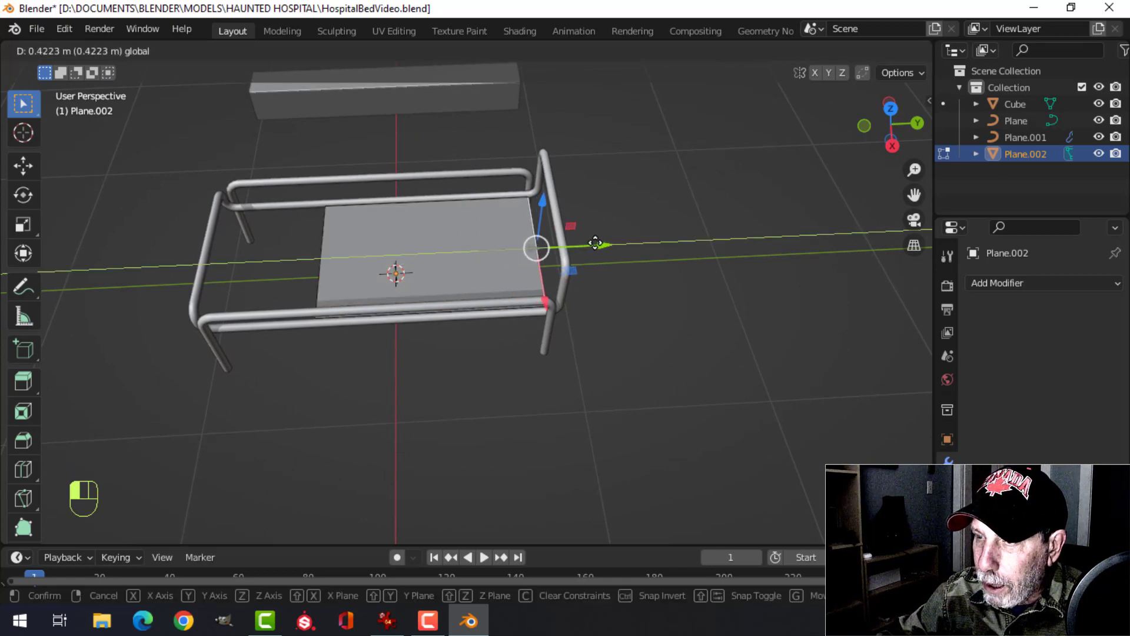
pyautogui.moveTo(595, 243); pyautogui.dragTo(595, 244)
pyautogui.click(333, 242)
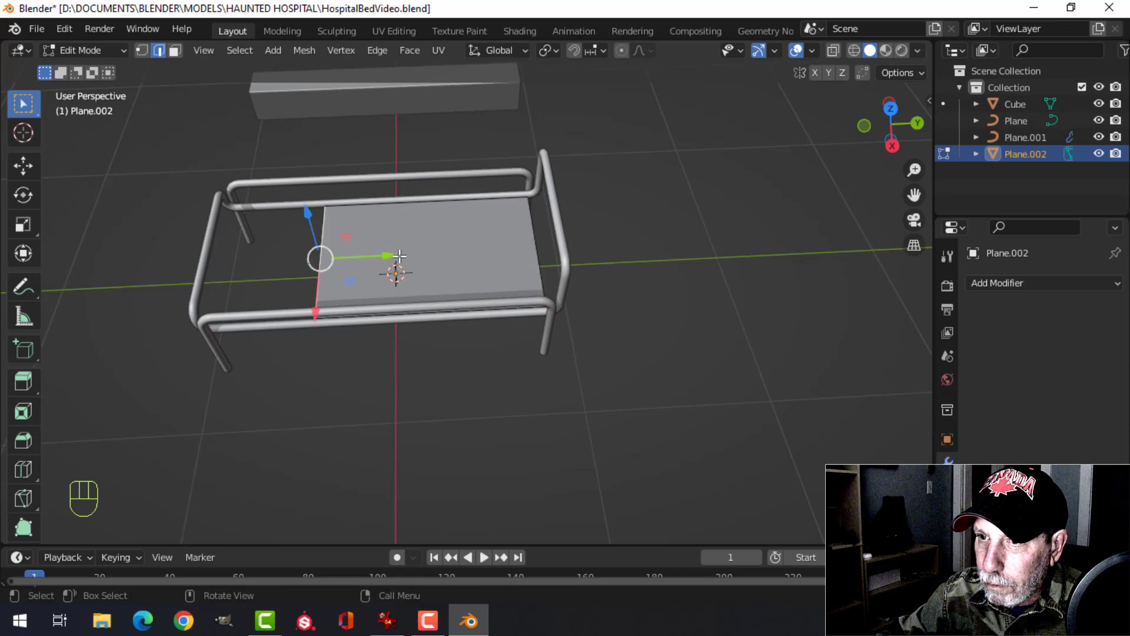
pyautogui.moveTo(399, 256); pyautogui.dragTo(294, 257)
pyautogui.moveTo(373, 252); pyautogui.dragTo(513, 247, button='middle')
pyautogui.hotkey('alt', 'a')
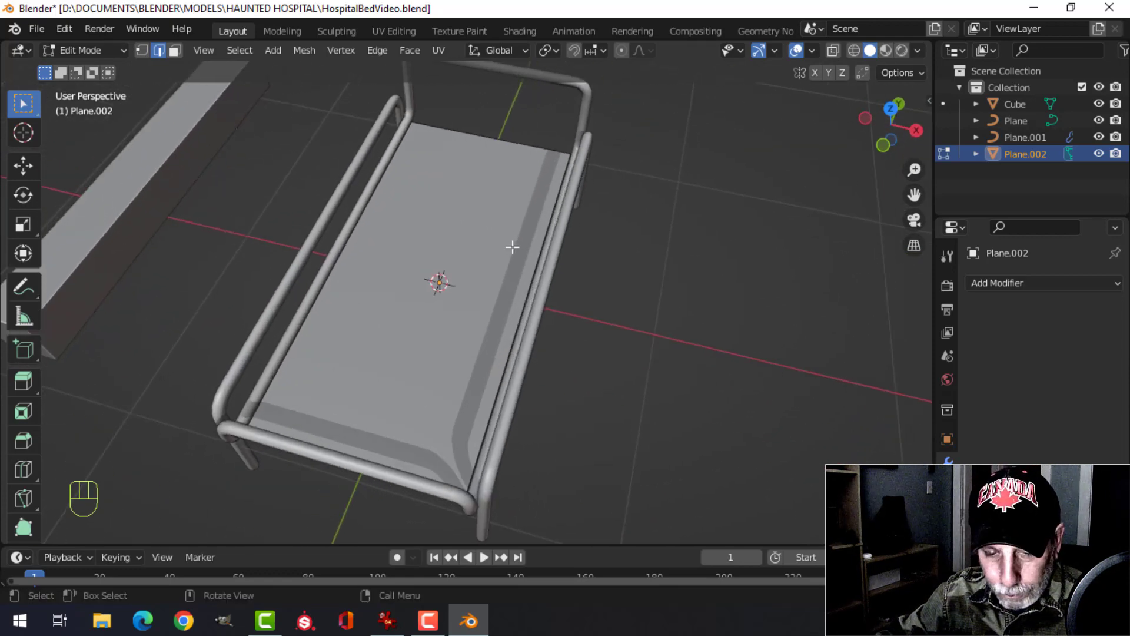
# Raise the plane's face slightly above the lower side rails and extrude it downward into a shallow box
pyautogui.click(476, 248)
pyautogui.moveTo(629, 252); pyautogui.dragTo(452, 205, button='middle')
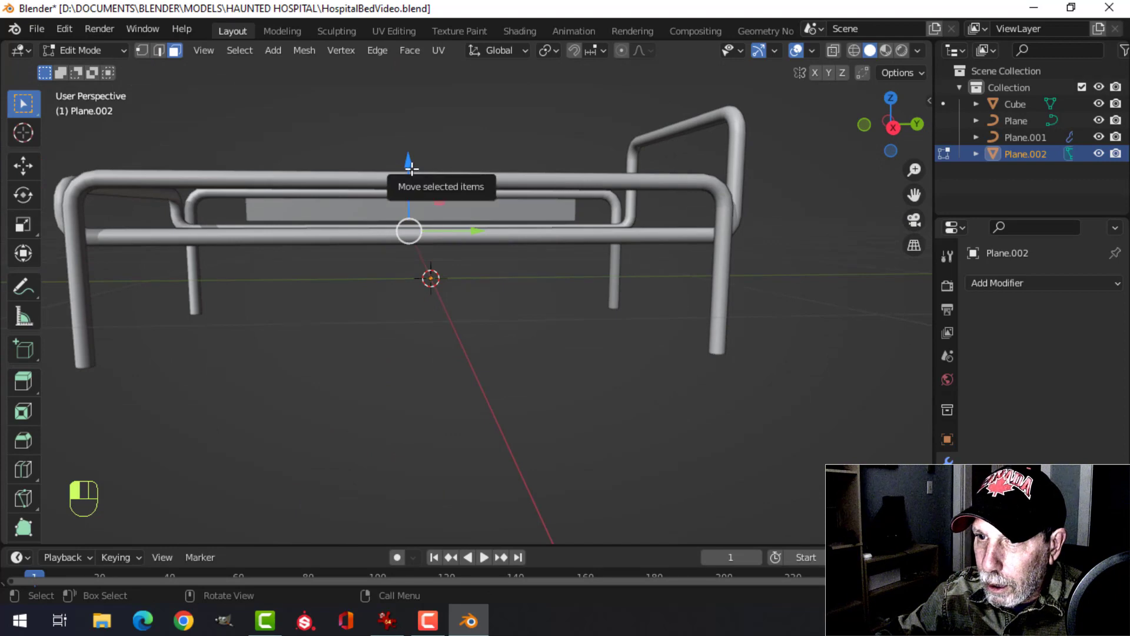
pyautogui.moveTo(412, 168); pyautogui.dragTo(412, 164)
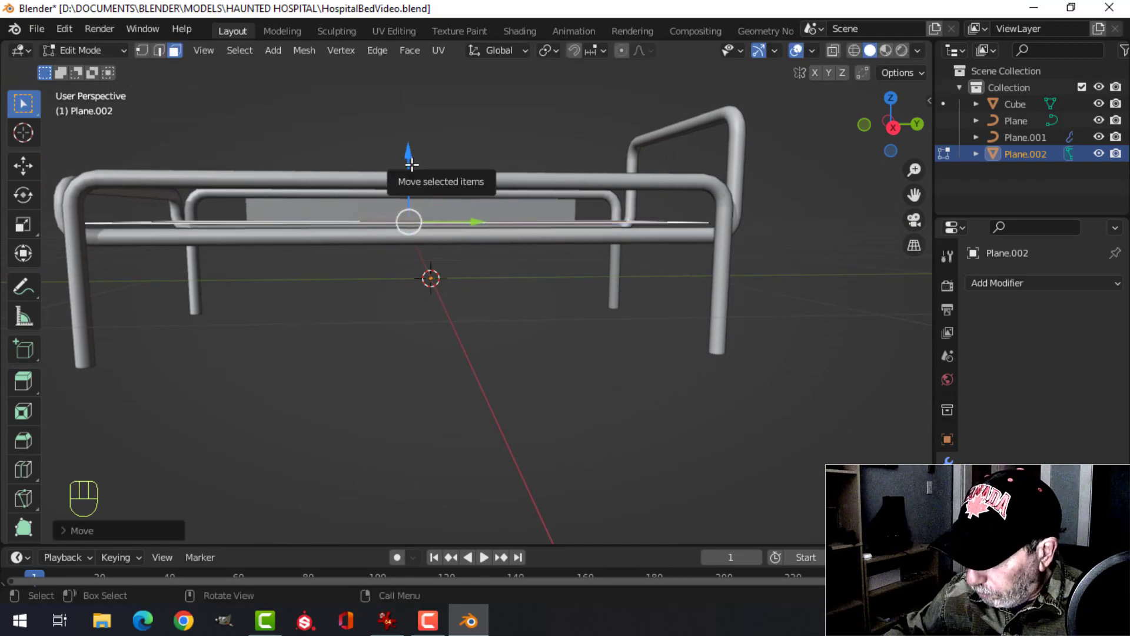
pyautogui.press('KP_3')
pyautogui.scroll(3, 509, 152)
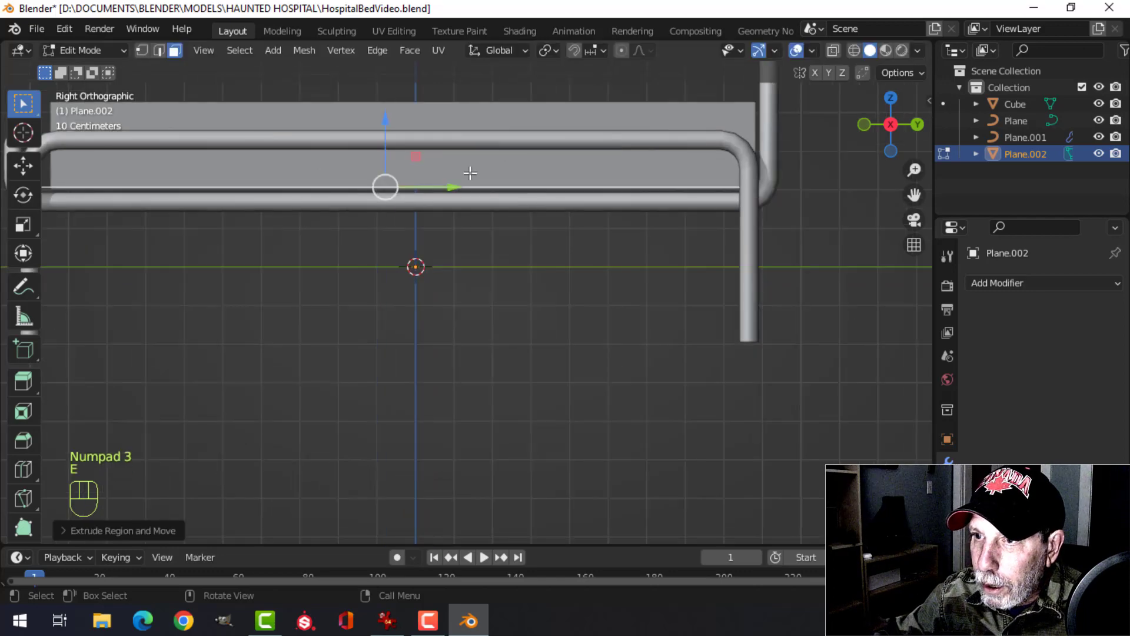
pyautogui.moveTo(386, 133); pyautogui.dragTo(384, 164)
pyautogui.moveTo(530, 209); pyautogui.dragTo(695, 256, button='middle')
pyautogui.moveTo(715, 316); pyautogui.dragTo(522, 263, button='middle')
pyautogui.scroll(-3, 582, 268)
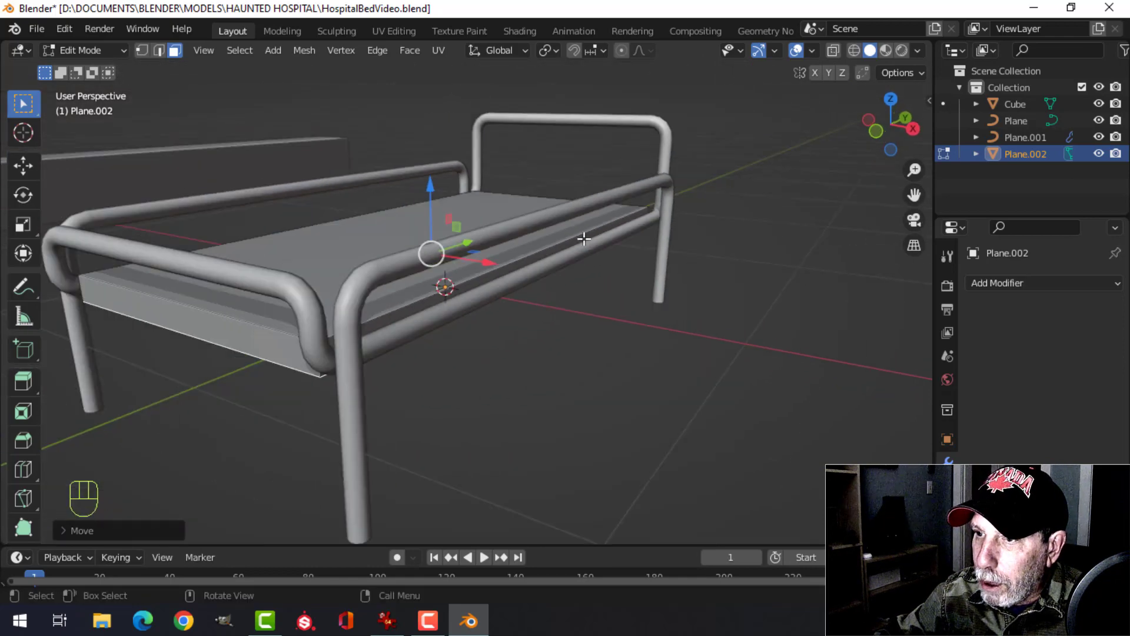
# Delete the top face of the shallow box
pyautogui.moveTo(583, 237); pyautogui.dragTo(538, 273, button='middle')
pyautogui.hotkey('alt', 'a')
pyautogui.press('a')
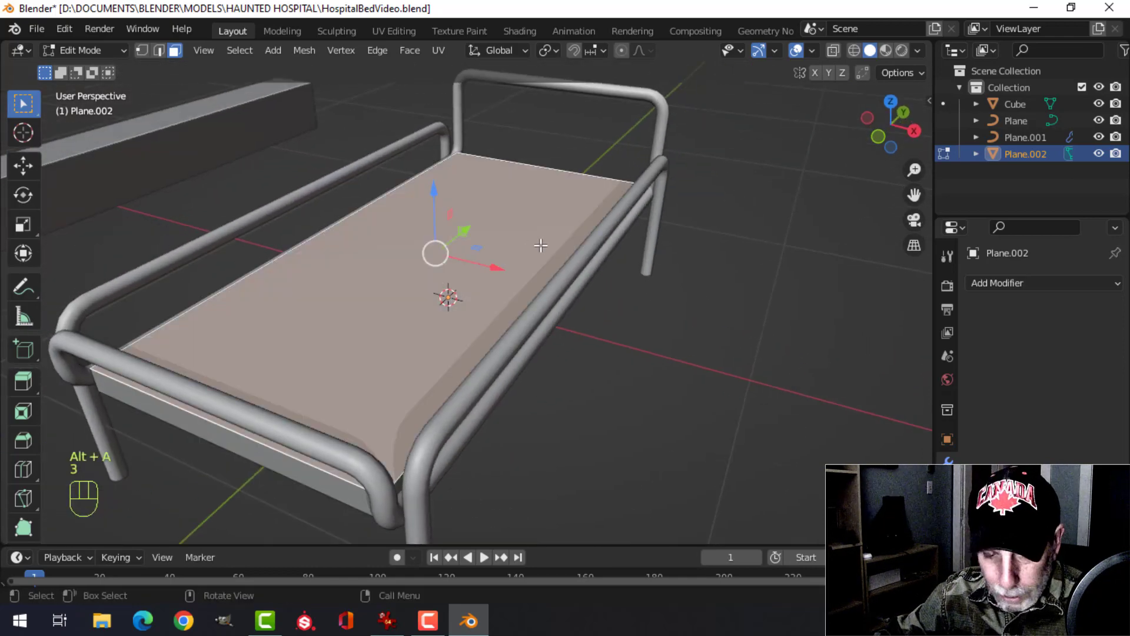
pyautogui.press('x')
pyautogui.click(517, 263)
# Inset the bottom face of the box by about 0.04 m in top view
pyautogui.moveTo(538, 247); pyautogui.dragTo(665, 239, button='middle')
pyautogui.click(502, 238)
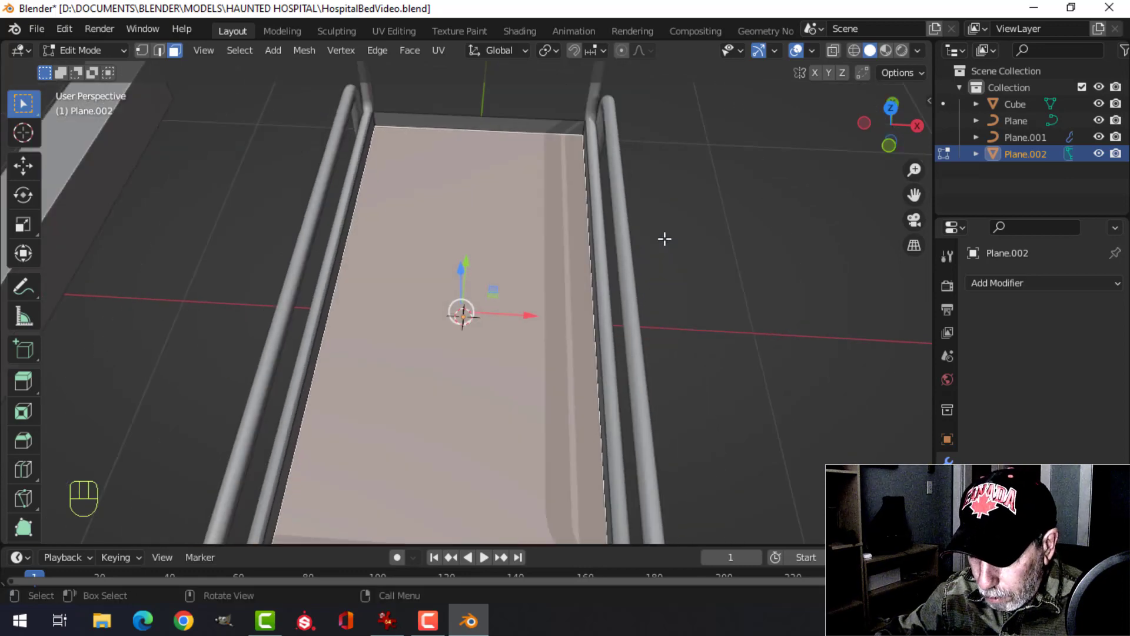
pyautogui.press('KP_7')
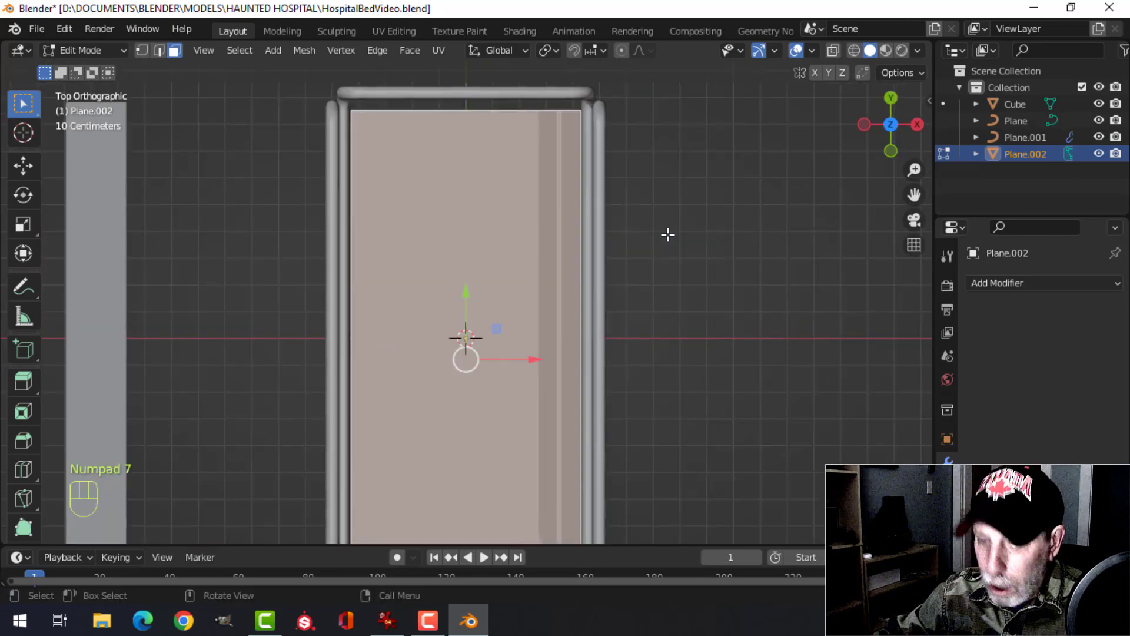
pyautogui.press('i')
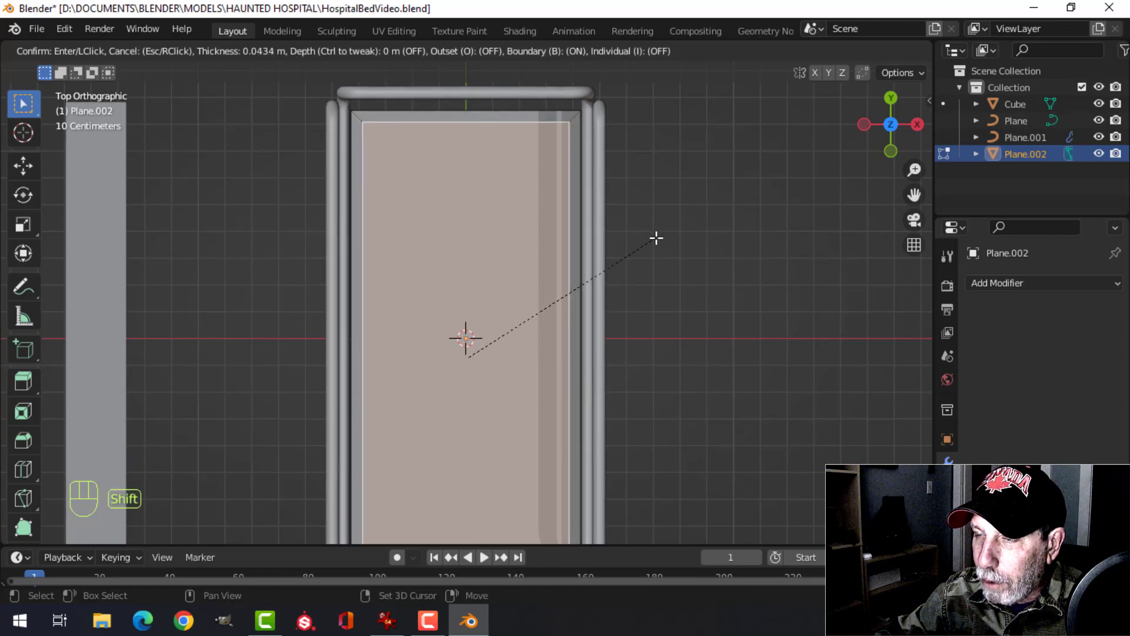
pyautogui.click(663, 237)
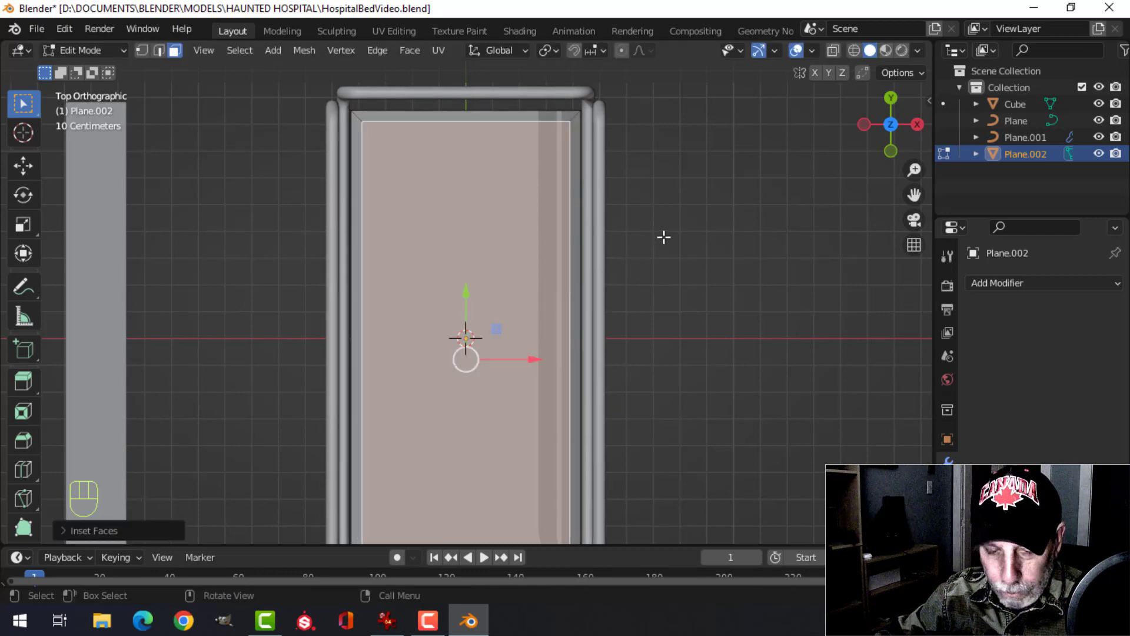
pyautogui.press('x')
pyautogui.click(664, 237)
pyautogui.moveTo(694, 239)
pyautogui.mouseDown(button='middle')
pyautogui.moveTo(598, 118)
pyautogui.moveTo(555, 179)
pyautogui.moveTo(568, 166)
pyautogui.moveTo(681, 196)
pyautogui.moveTo(649, 212)
pyautogui.moveTo(620, 167)
pyautogui.moveTo(635, 220)
pyautogui.mouseUp(button='middle')
pyautogui.hotkey('ctrl', 'z')
# Scale the inset bottom face to about 0.98 and delete it, leaving an open frame with an inner lip
pyautogui.press('KP_7')
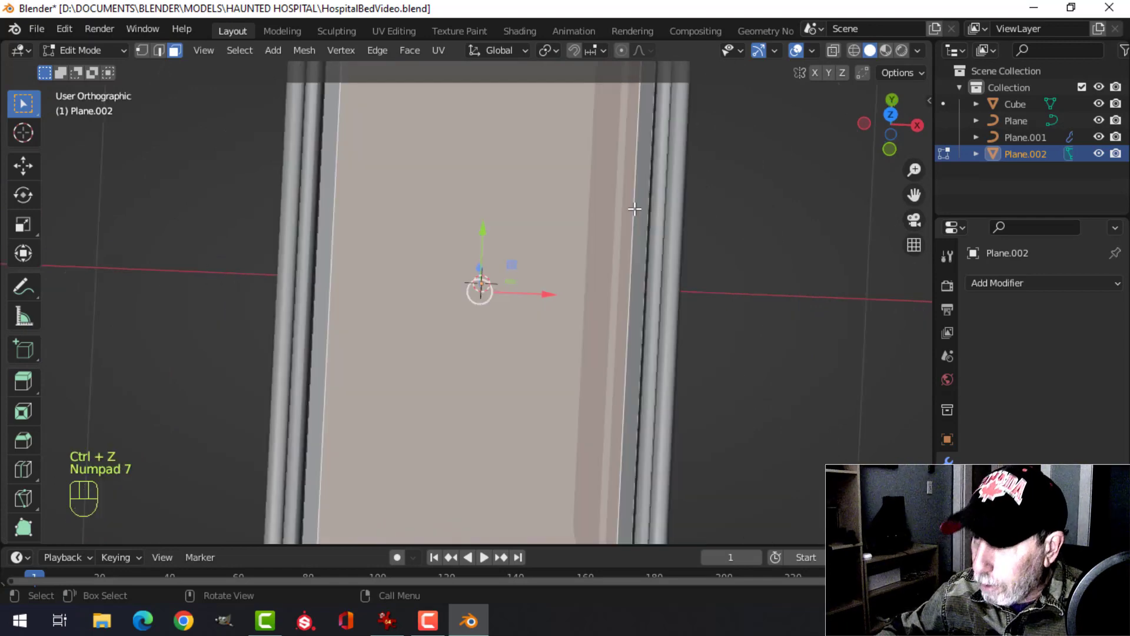
pyautogui.scroll(-2, 641, 212)
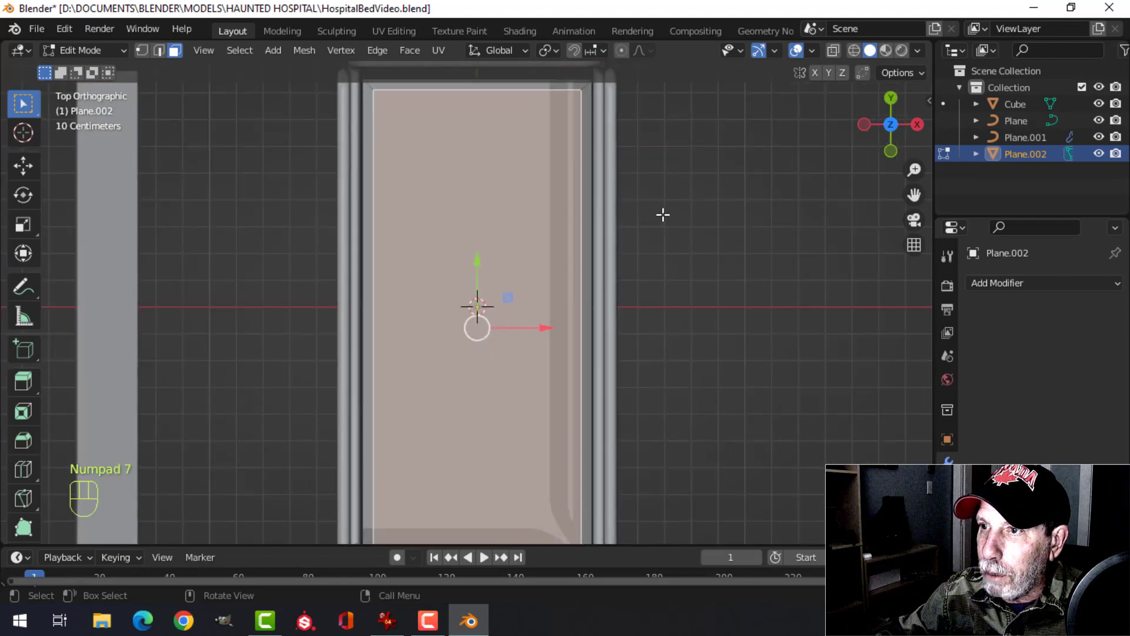
pyautogui.press('s')
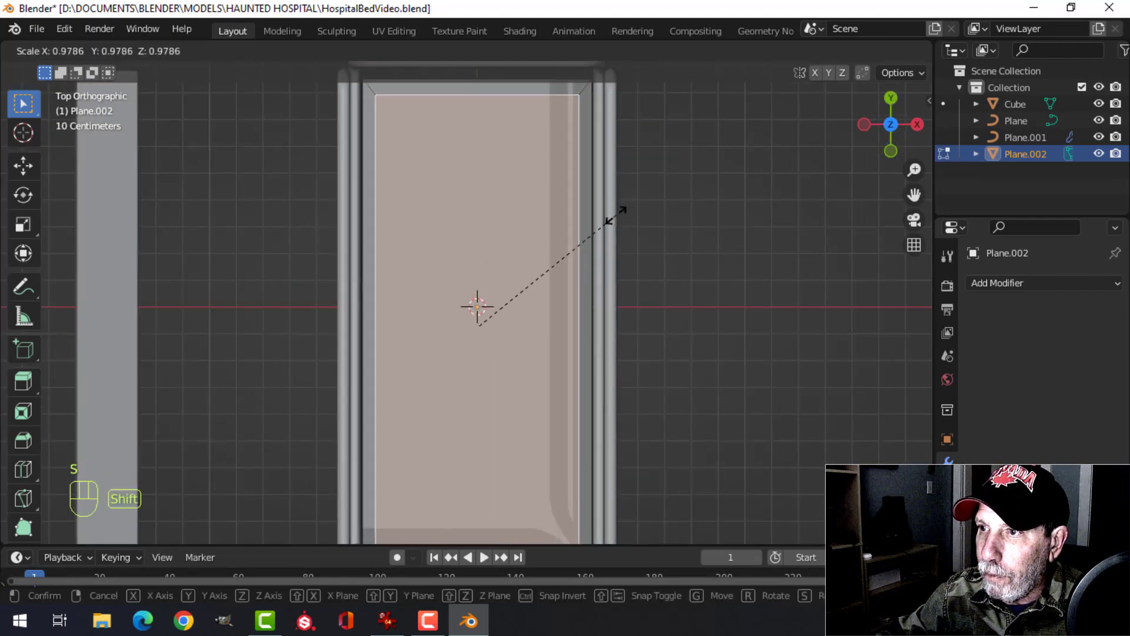
pyautogui.click(618, 214)
pyautogui.press('x')
pyautogui.click(620, 216)
pyautogui.moveTo(620, 215); pyautogui.dragTo(622, 176, button='middle')
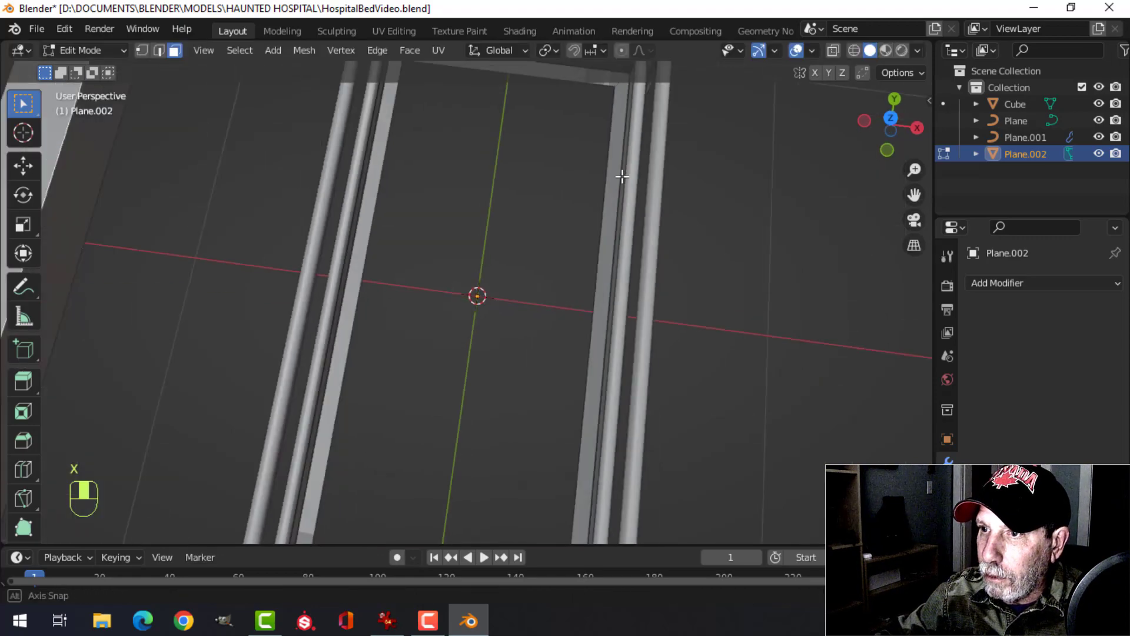
# Add a Solidify modifier with 0.01 m thickness to the inner bed frame in Object Mode and apply it
pyautogui.scroll(-5, 622, 176)
pyautogui.moveTo(467, 197); pyautogui.dragTo(574, 186, button='middle')
pyautogui.press('Tab')
pyautogui.hotkey('alt', 'a')
pyautogui.click(680, 185)
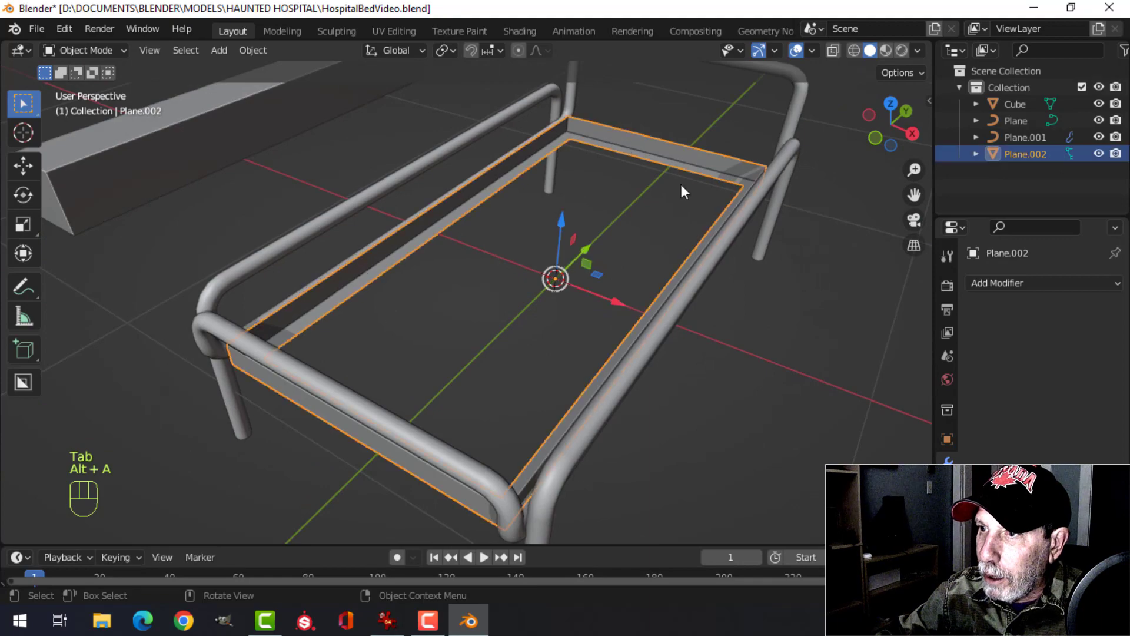
pyautogui.scroll(4, 623, 200)
pyautogui.click(991, 283)
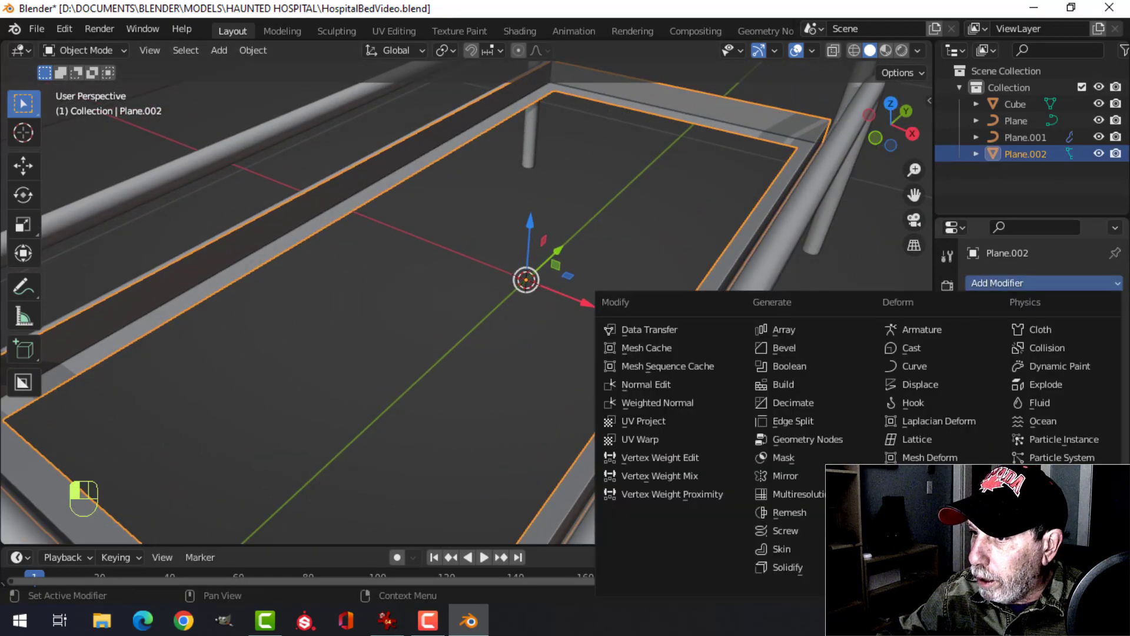
pyautogui.click(818, 567)
pyautogui.moveTo(630, 324); pyautogui.dragTo(585, 281, button='middle')
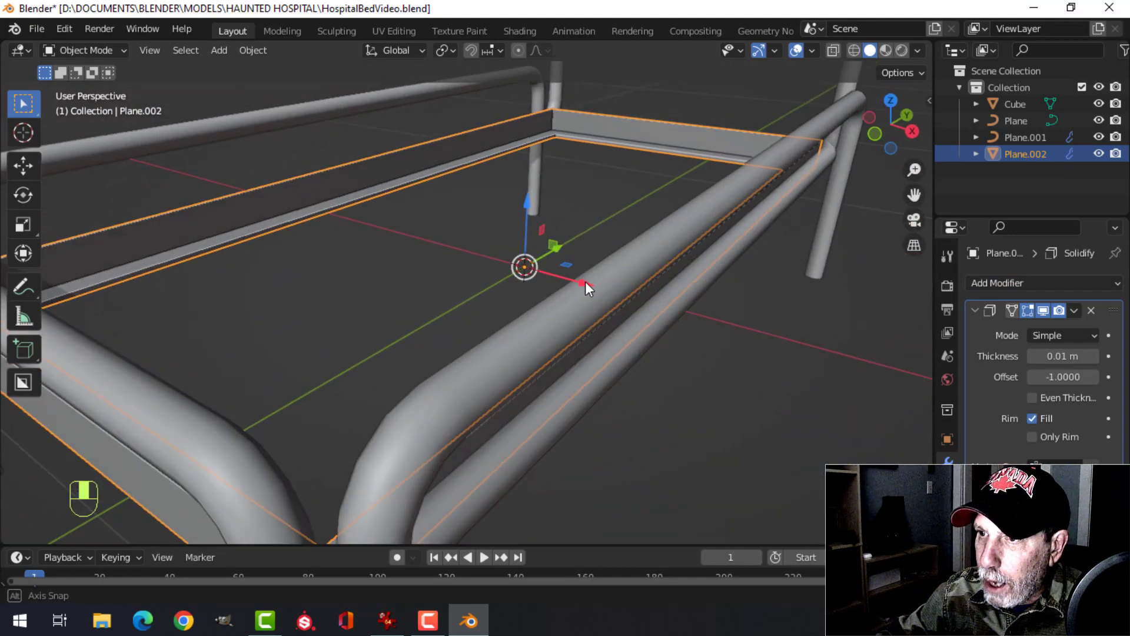
pyautogui.click(1074, 311)
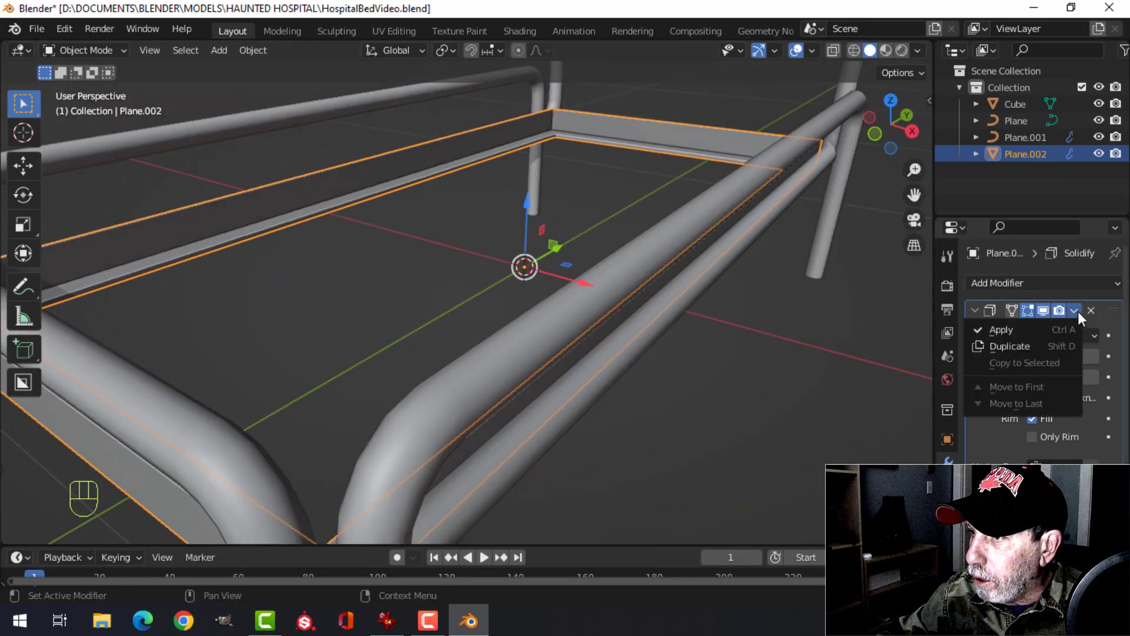
pyautogui.click(1047, 326)
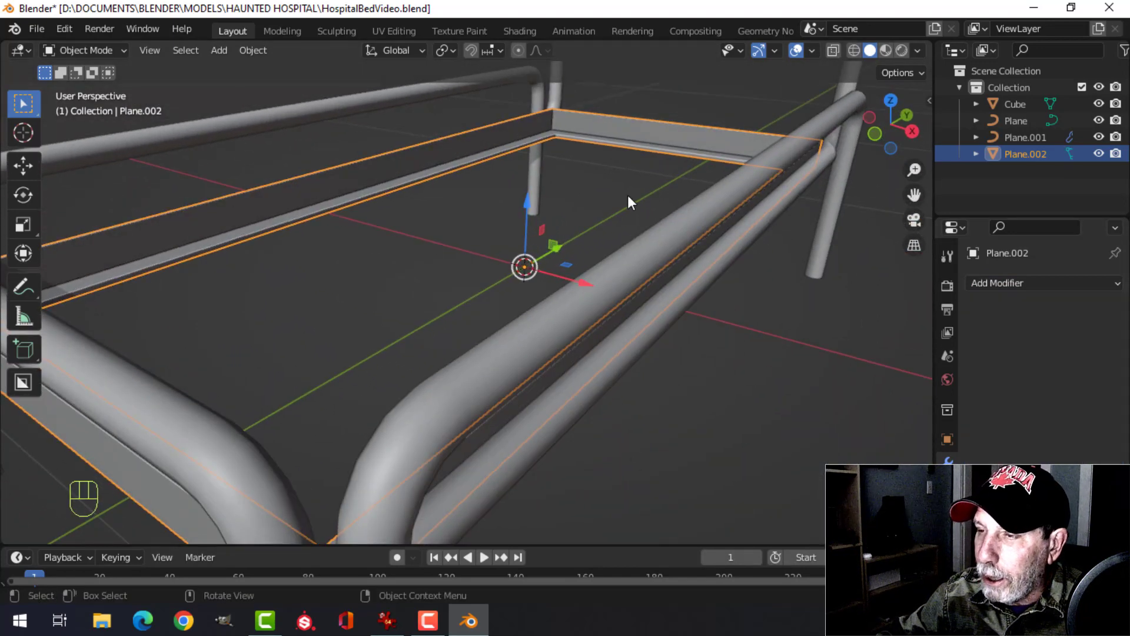
# Add a Bevel modifier with 3 segments to the inner bed frame
pyautogui.click(1007, 286)
pyautogui.click(820, 347)
pyautogui.moveTo(757, 281); pyautogui.dragTo(719, 276, button='middle')
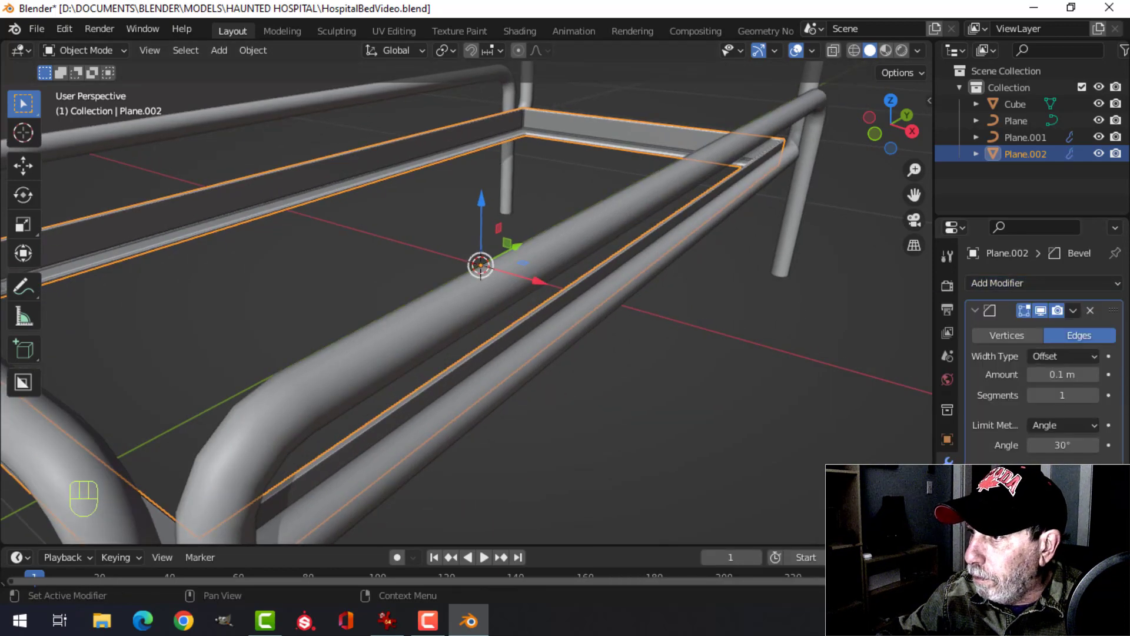
pyautogui.click(1094, 393)
pyautogui.click(1093, 394)
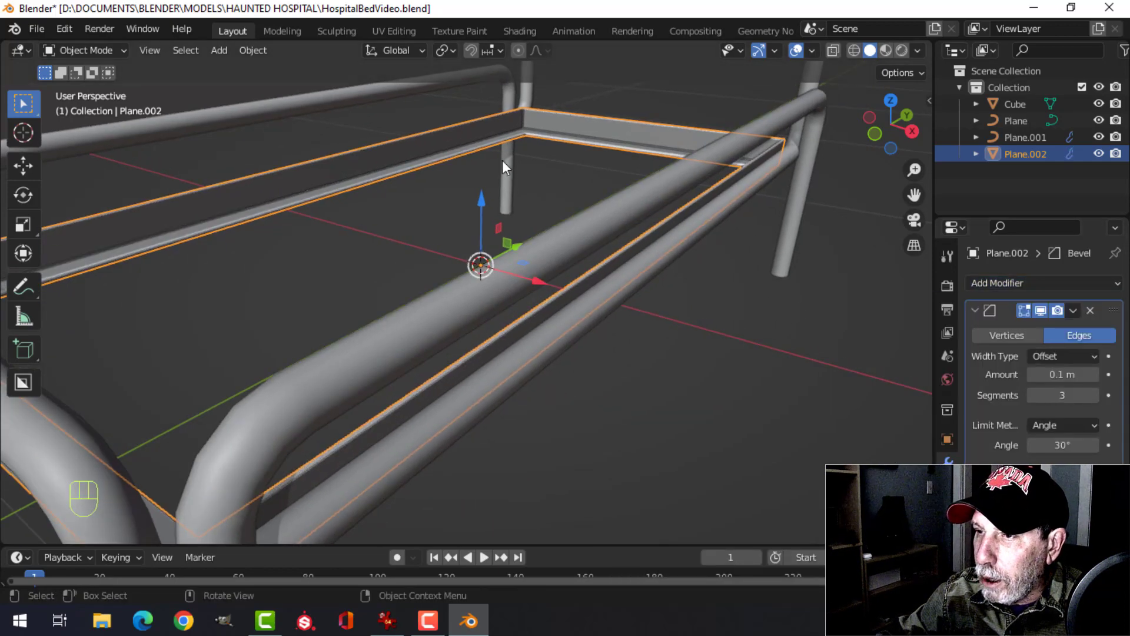
# Move the inner frame's entire mesh slightly up along Z between the bed rails, and deselect it in Object Mode
pyautogui.hotkey('alt', 'a')
pyautogui.moveTo(503, 160); pyautogui.dragTo(371, 211, button='middle')
pyautogui.click(371, 210)
pyautogui.press('Tab')
pyautogui.press('a')
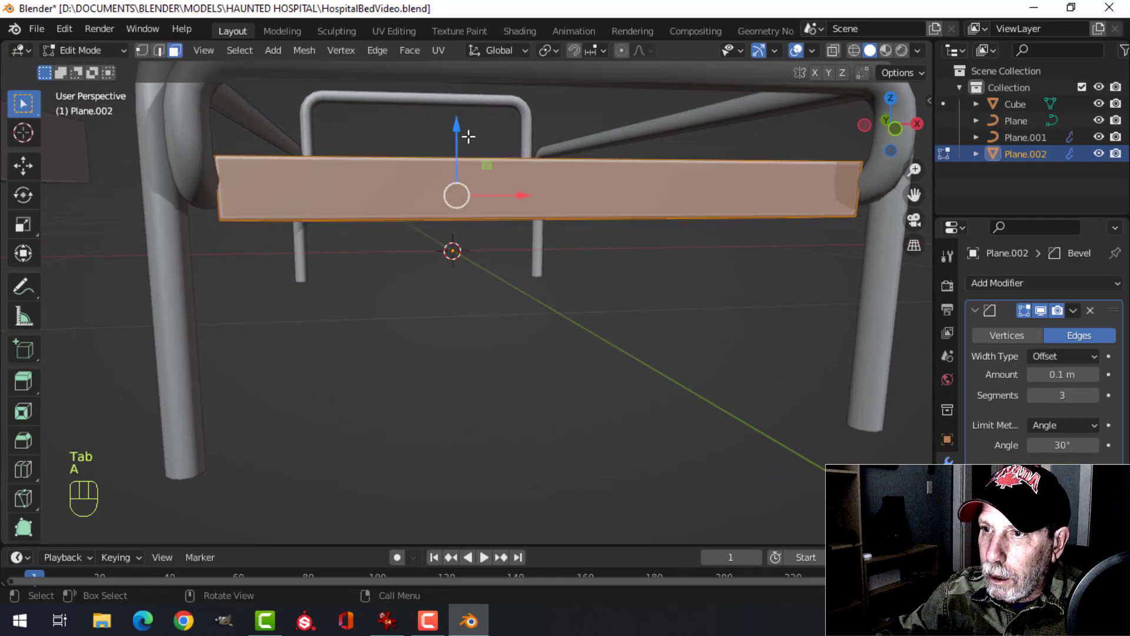
pyautogui.moveTo(469, 137); pyautogui.dragTo(464, 132)
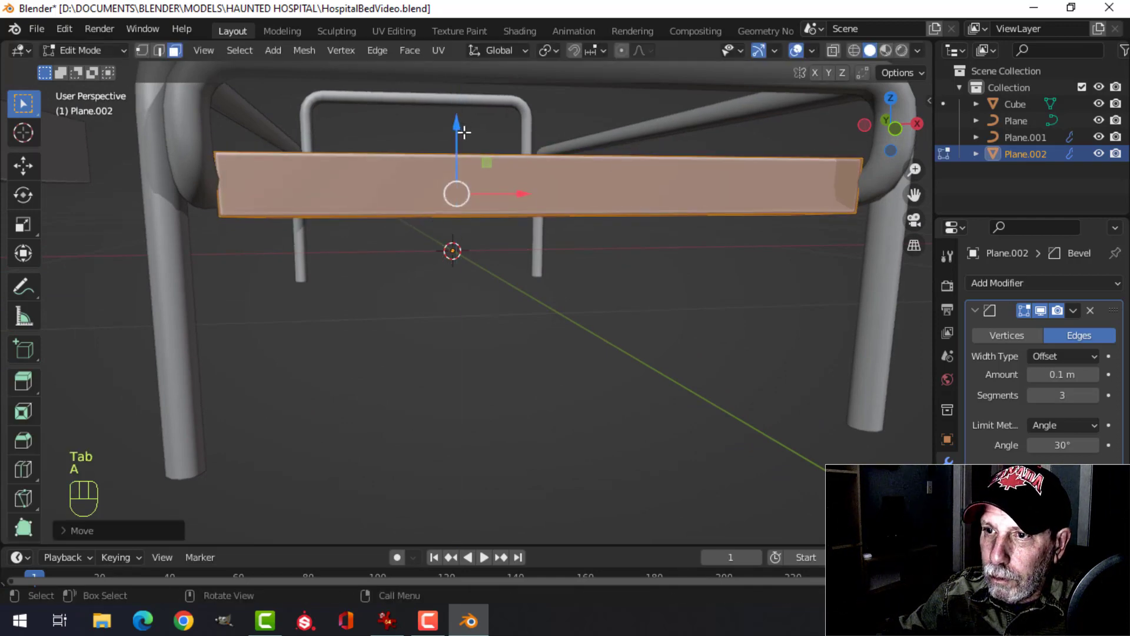
pyautogui.press('Tab')
pyautogui.scroll(-4, 536, 164)
pyautogui.hotkey('alt', 'a')
# Examine the inner frame's fit against the tubular rails from several angles and compare it with the hospital bed reference in IrfanView
pyautogui.moveTo(535, 164); pyautogui.dragTo(492, 237, button='middle')
pyautogui.scroll(4, 528, 178)
pyautogui.moveTo(528, 178); pyautogui.dragTo(351, 259, button='middle')
pyautogui.scroll(-2, 328, 277)
pyautogui.scroll(-3, 334, 268)
pyautogui.moveTo(351, 259); pyautogui.dragTo(404, 222, button='middle')
pyautogui.scroll(3, 345, 262)
pyautogui.click(382, 197)
pyautogui.press('Tab')
pyautogui.hotkey('alt', 'a')
pyautogui.moveTo(306, 194); pyautogui.dragTo(330, 210, button='middle')
pyautogui.scroll(-1, 477, 236)
pyautogui.press('Tab')
pyautogui.moveTo(480, 228); pyautogui.dragTo(489, 246, button='middle')
pyautogui.press('Tab')
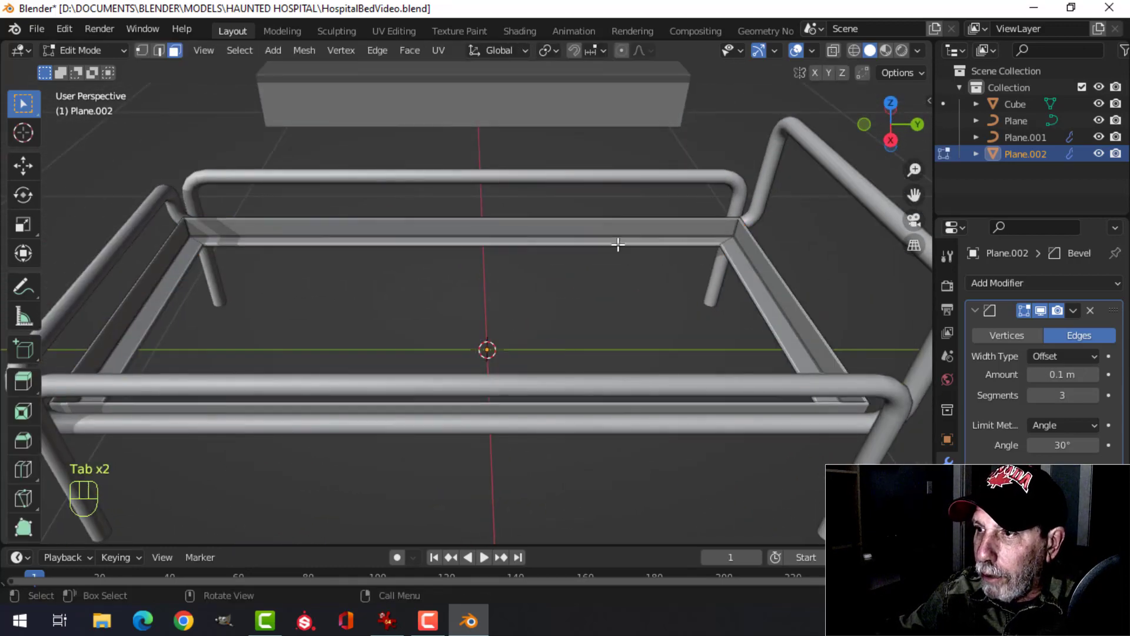
pyautogui.moveTo(619, 244); pyautogui.dragTo(452, 244, button='middle')
pyautogui.hotkey('alt', 'a')
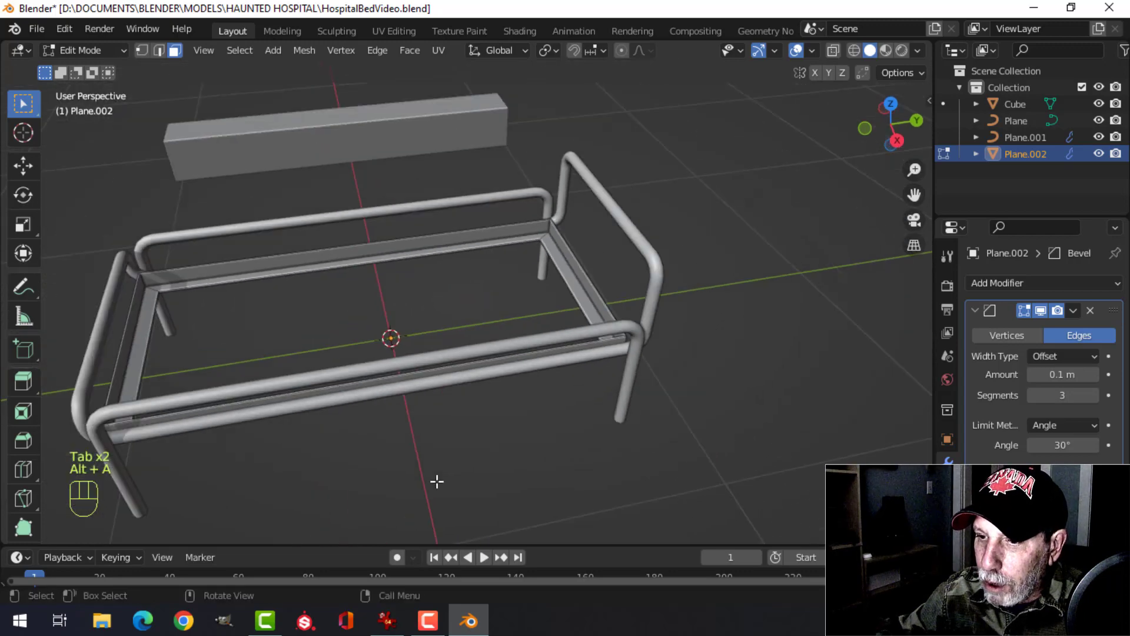
pyautogui.click(382, 621)
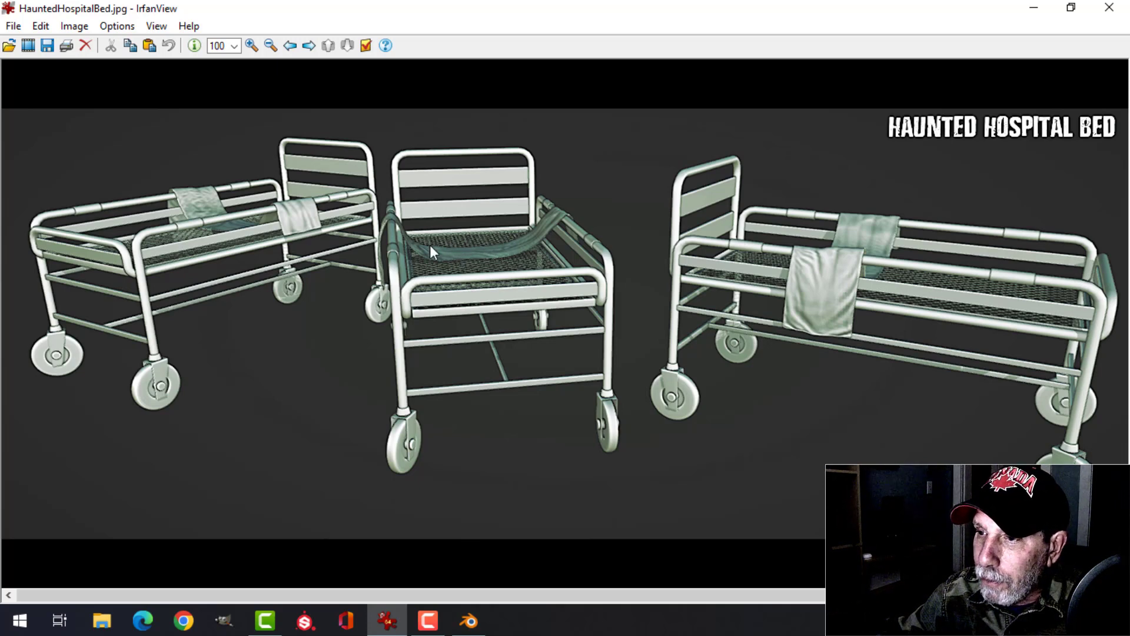
pyautogui.click(469, 621)
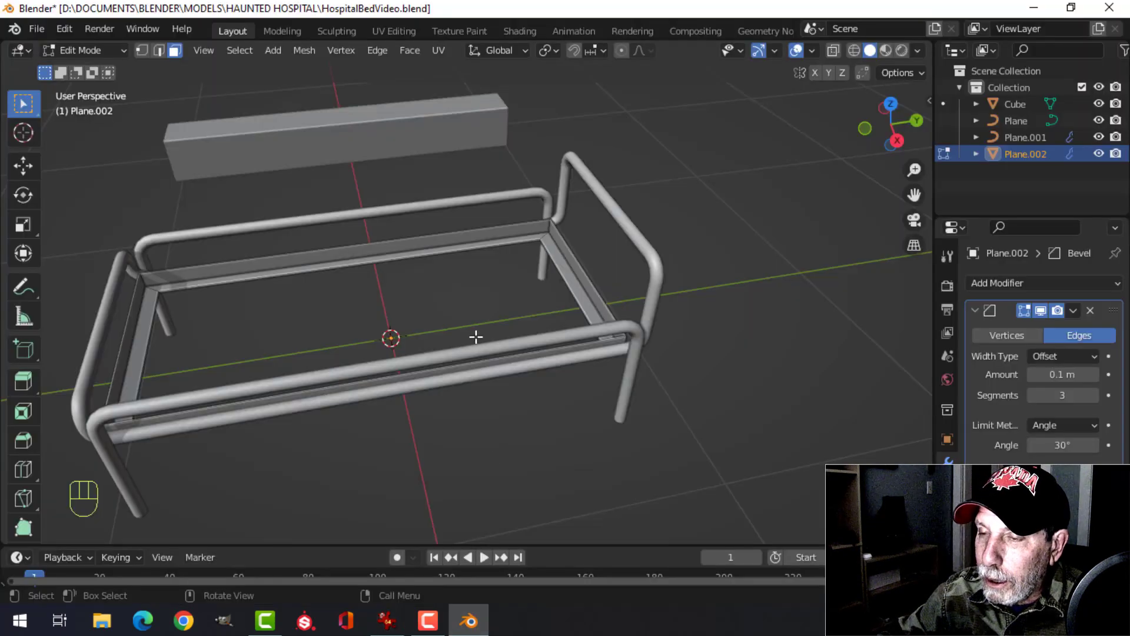
# Select the inner lower edge loop of the inner frame, duplicate it in place, and raise the copy slightly along Z
pyautogui.press('2')
pyautogui.keyDown('alt'); pyautogui.keyDown('shift'); pyautogui.click(504, 245); pyautogui.keyUp('shift'); pyautogui.keyUp('alt')
pyautogui.moveTo(505, 245)
pyautogui.mouseDown(button='middle')
pyautogui.moveTo(583, 242)
pyautogui.moveTo(661, 214)
pyautogui.moveTo(449, 247)
pyautogui.moveTo(437, 239)
pyautogui.moveTo(508, 239)
pyautogui.moveTo(475, 262)
pyautogui.moveTo(513, 240)
pyautogui.moveTo(502, 224)
pyautogui.mouseUp(button='middle')
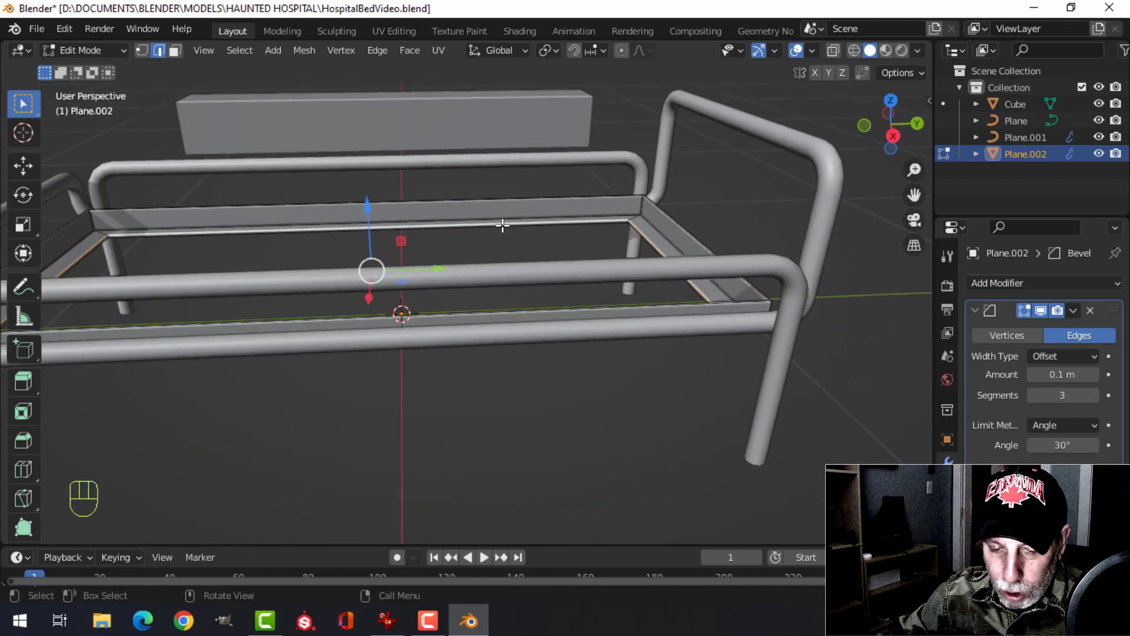
pyautogui.hotkey('shift', 'd')
pyautogui.rightClick(412, 216)
pyautogui.moveTo(377, 204); pyautogui.dragTo(382, 191)
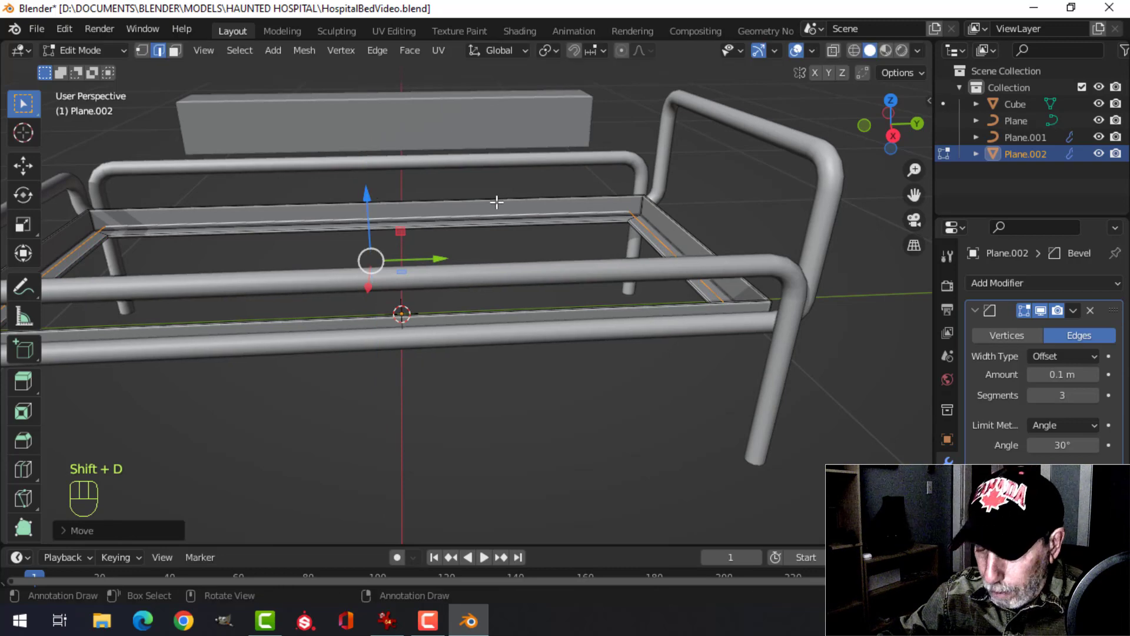
# Separate the duplicated edge loop into its own object and fill it with a single face
pyautogui.press('p')
pyautogui.click(496, 202)
pyautogui.press('Tab')
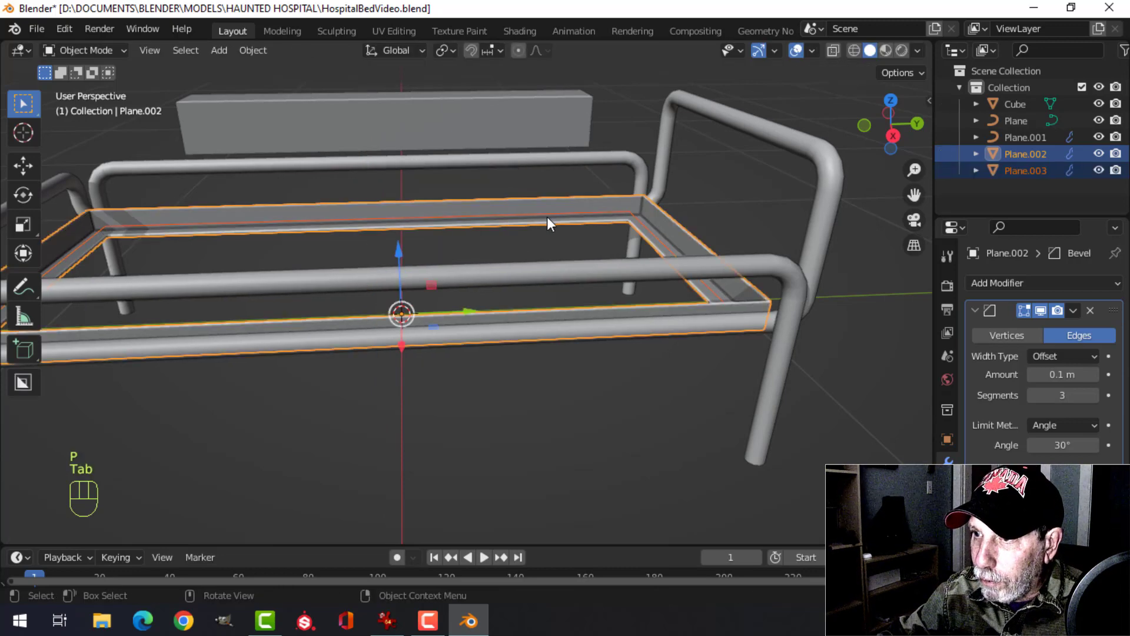
pyautogui.click(591, 216)
pyautogui.press('Tab')
pyautogui.press('a')
pyautogui.press('f')
pyautogui.moveTo(592, 217); pyautogui.dragTo(561, 263, button='middle')
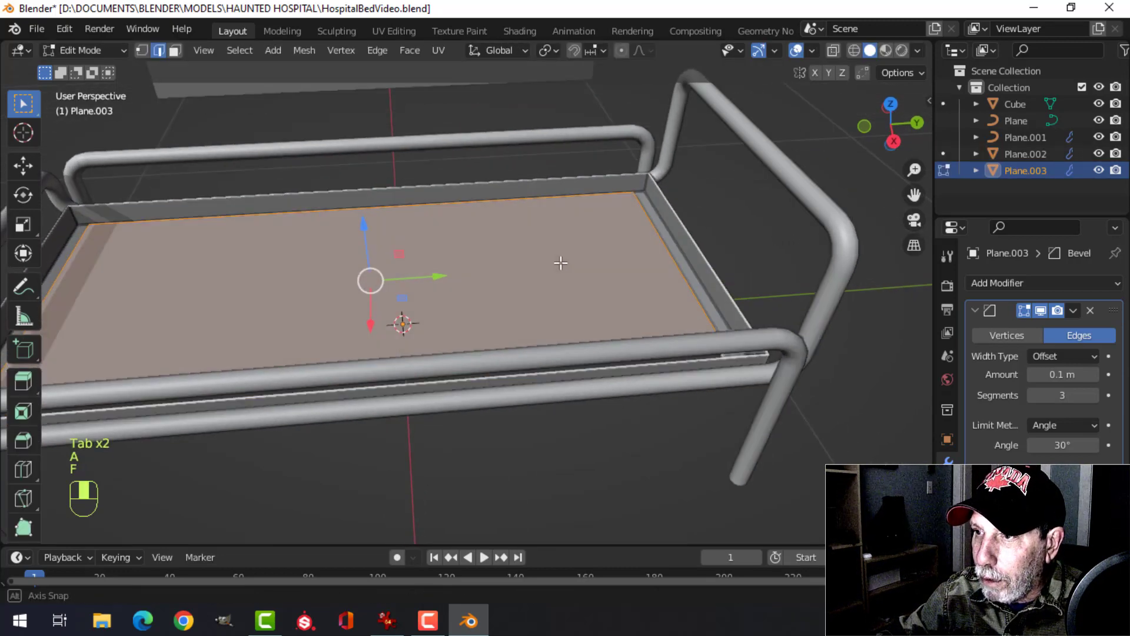
# In top view, scale the face up by about 1.05, plus about 1.04 along X, to reach the inner frame's edges
pyautogui.press('KP_7')
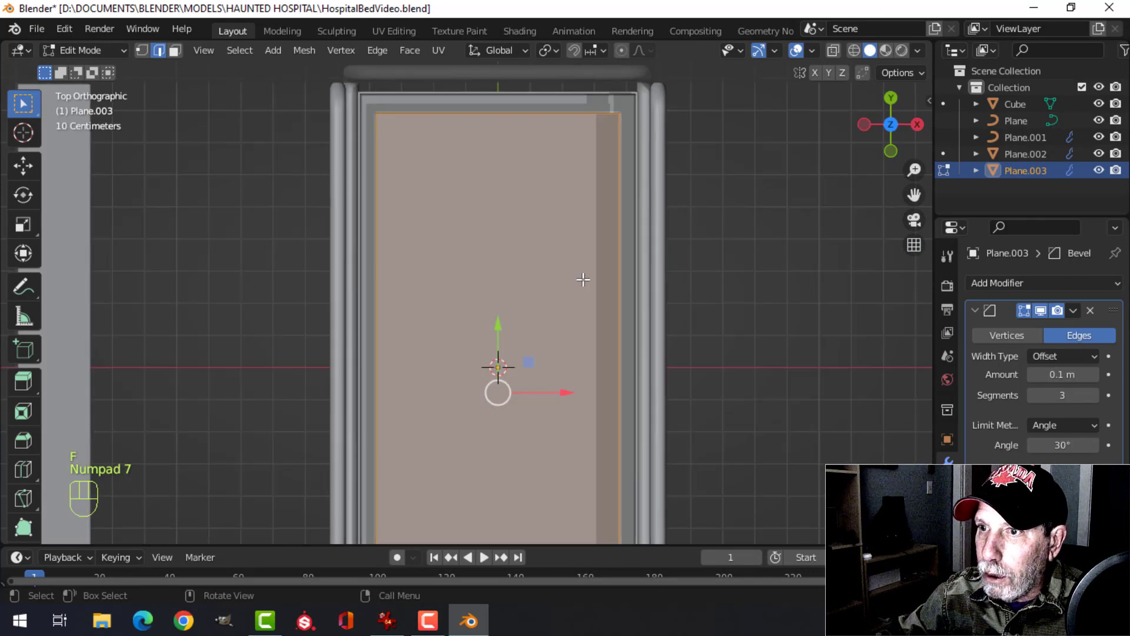
pyautogui.press('s')
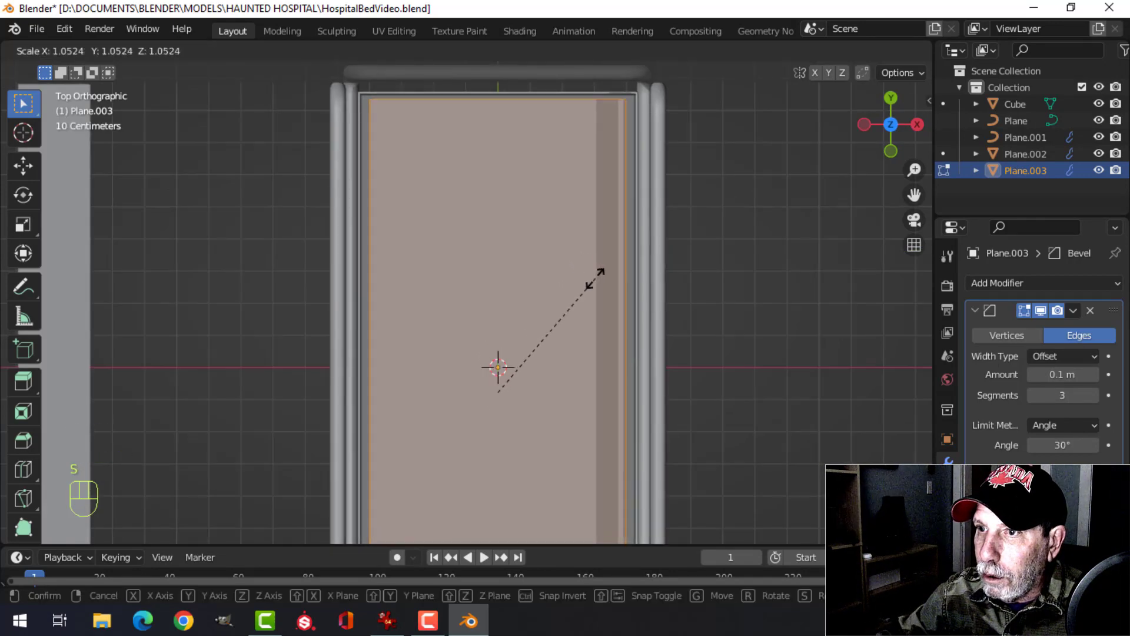
pyautogui.click(599, 276)
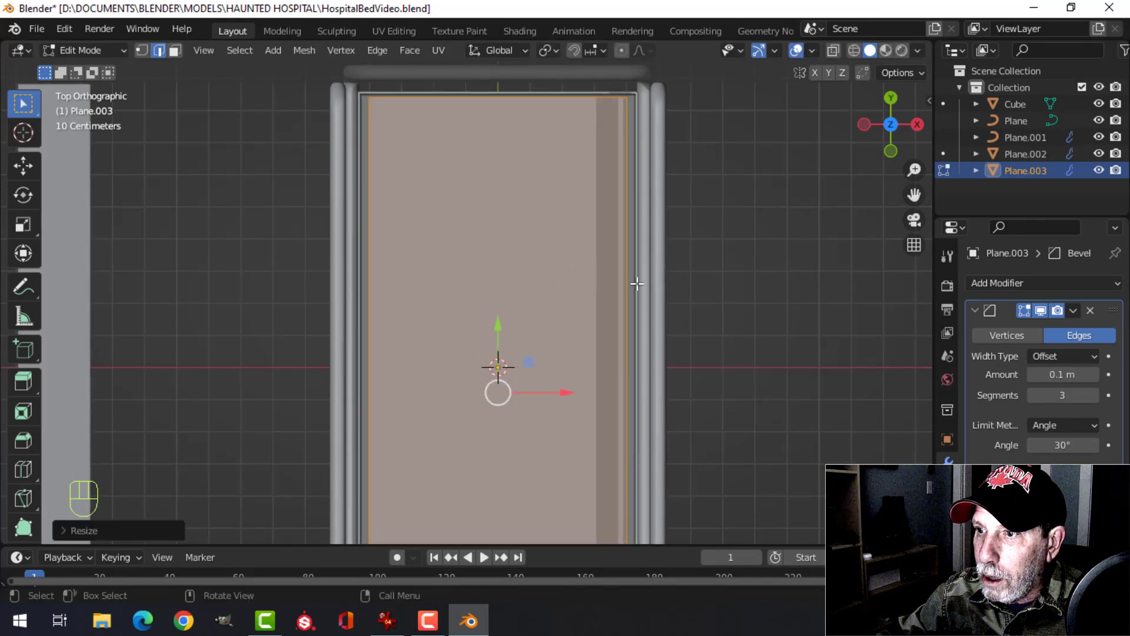
pyautogui.press('s')
pyautogui.press('x')
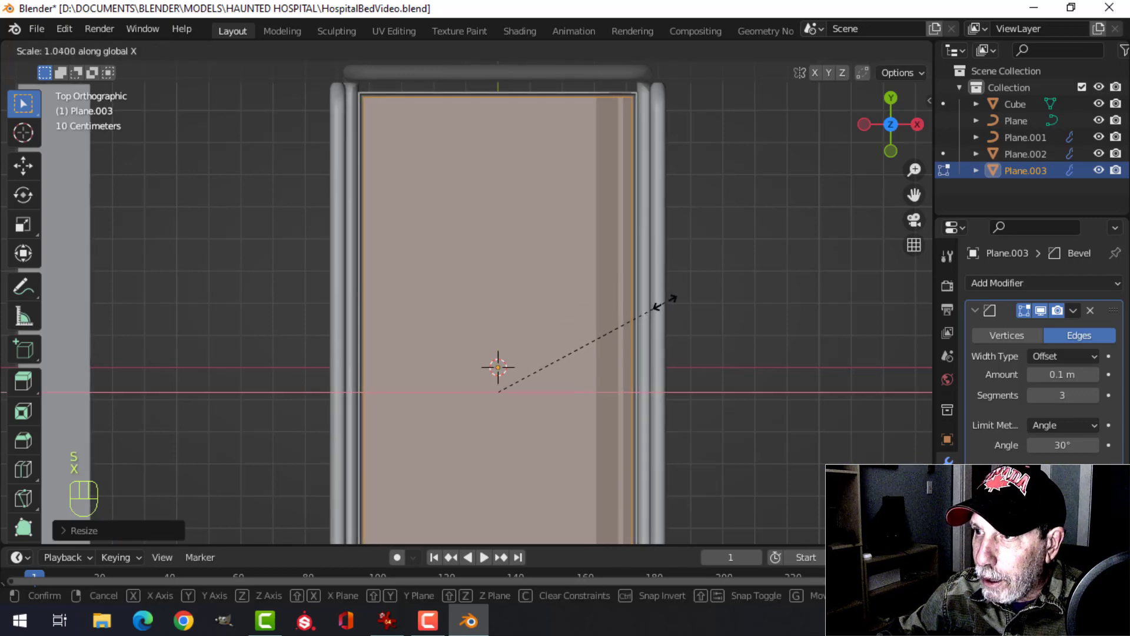
pyautogui.click(665, 300)
# Move the filled face about 0.02 m down along Z inside the inner frame
pyautogui.moveTo(665, 301); pyautogui.dragTo(430, 166, button='middle')
pyautogui.moveTo(453, 182); pyautogui.dragTo(497, 196, button='middle')
pyautogui.press('g')
pyautogui.press('z')
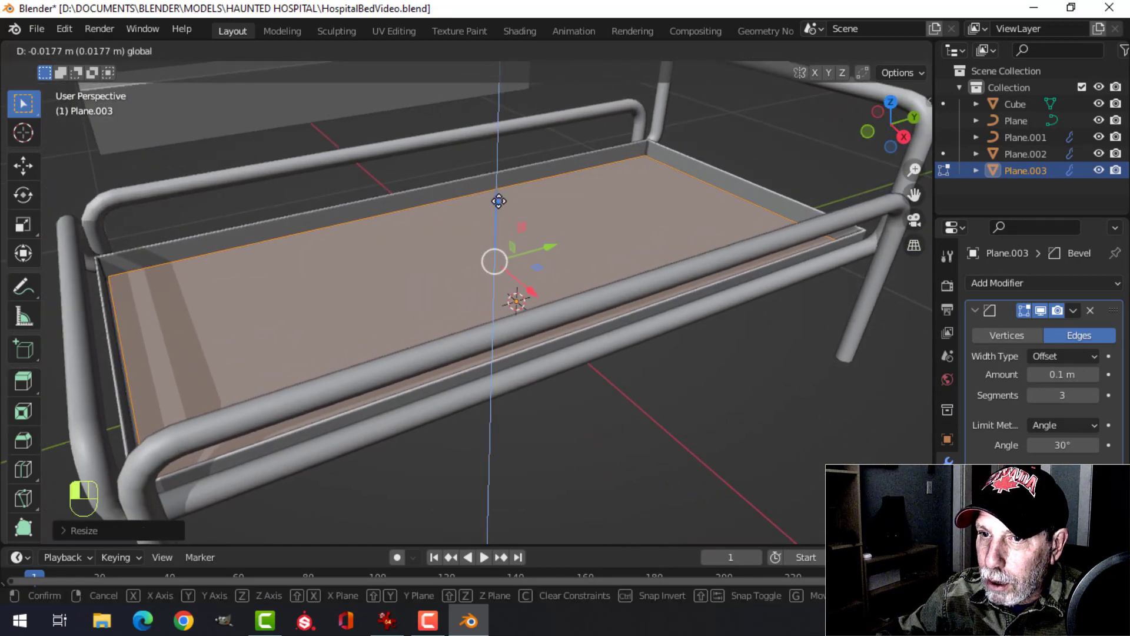
pyautogui.moveTo(496, 202); pyautogui.dragTo(496, 202)
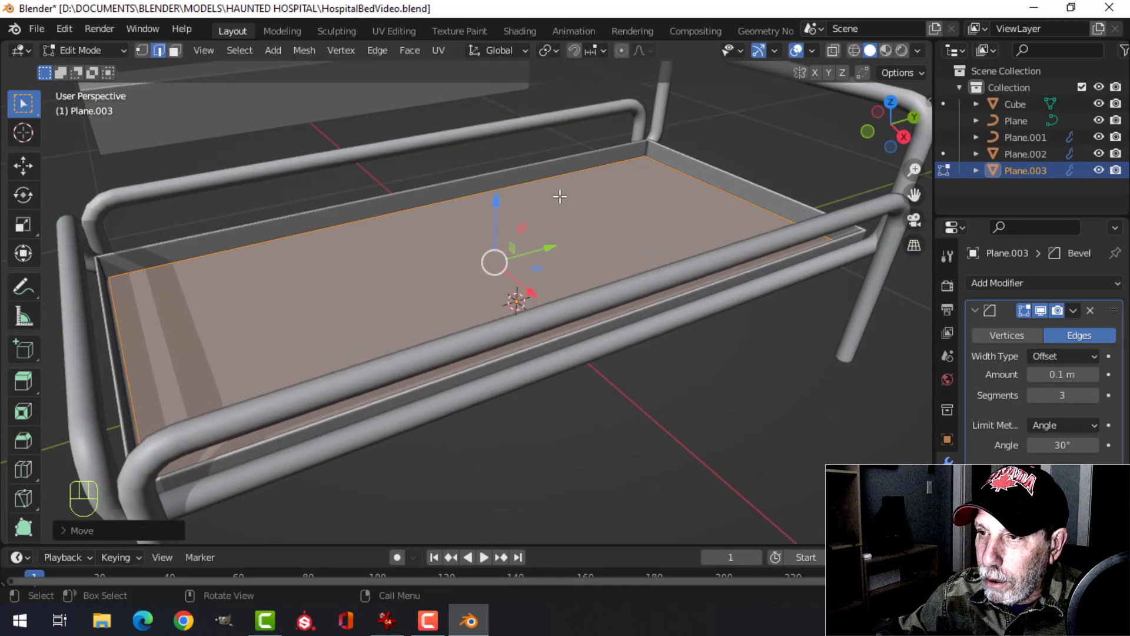
# Add eight evenly spaced loop cuts across the width of the bed face, without sliding them
pyautogui.moveTo(546, 205); pyautogui.dragTo(503, 279, button='middle')
pyautogui.scroll(-4, 506, 295)
pyautogui.scroll(1, 522, 248)
pyautogui.scroll(-1, 522, 248)
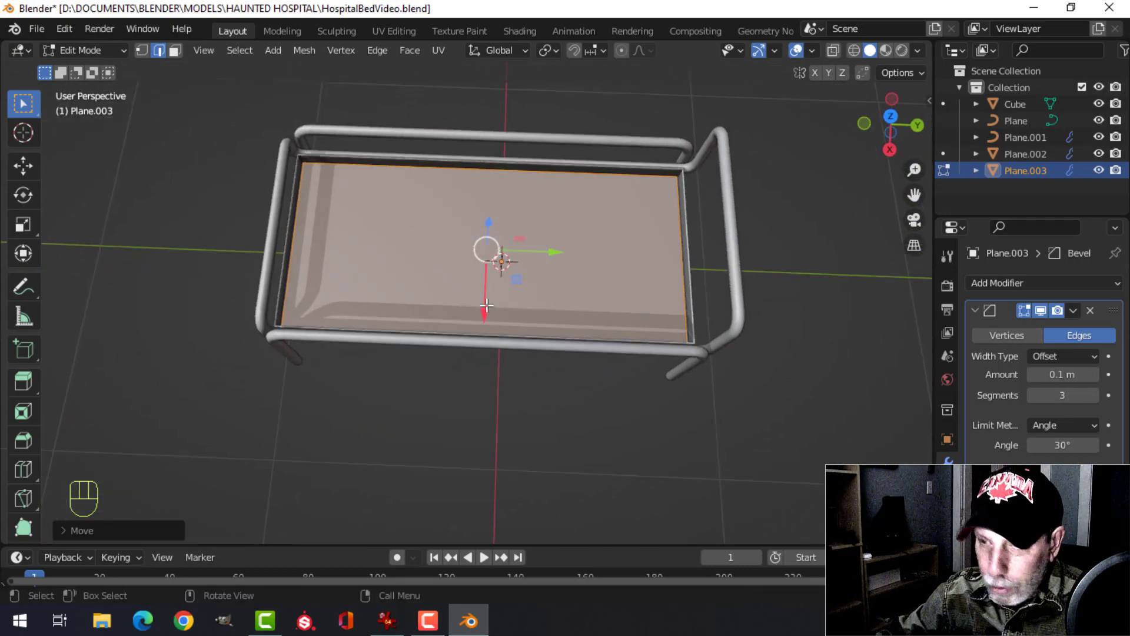
pyautogui.hotkey('ctrl', 'r')
pyautogui.scroll(1, 486, 305)
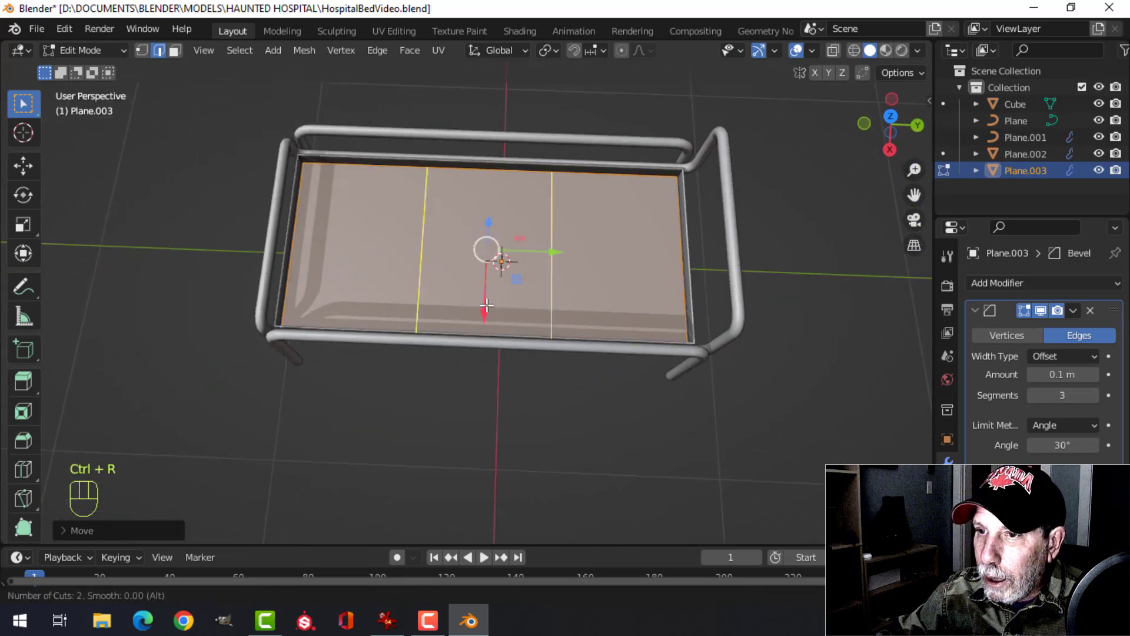
pyautogui.scroll(4, 486, 305)
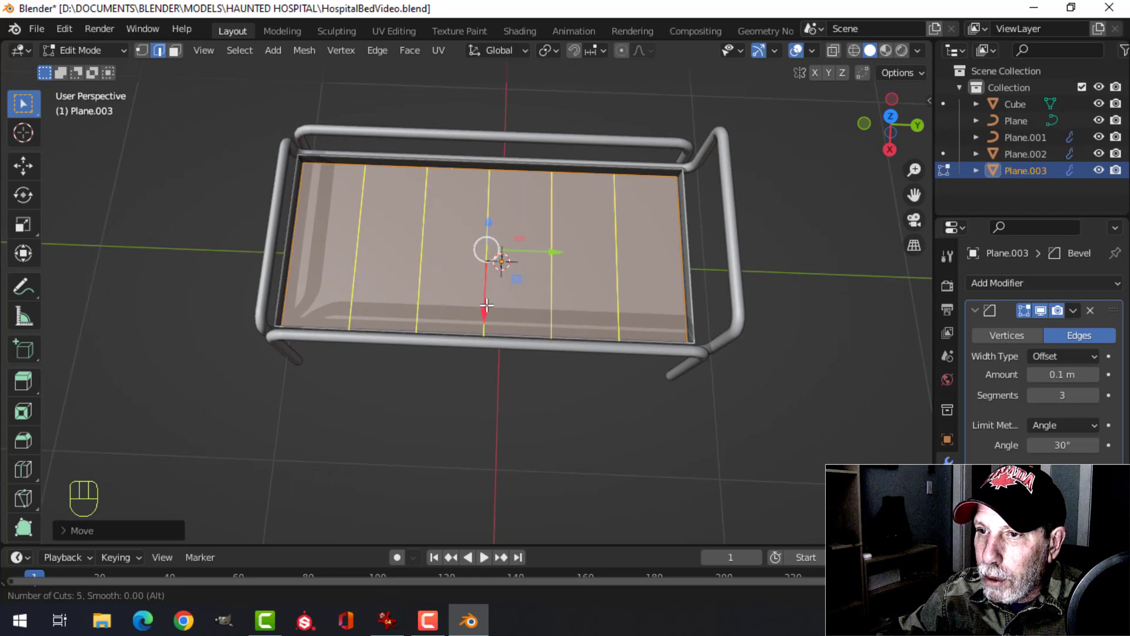
pyautogui.scroll(1, 486, 305)
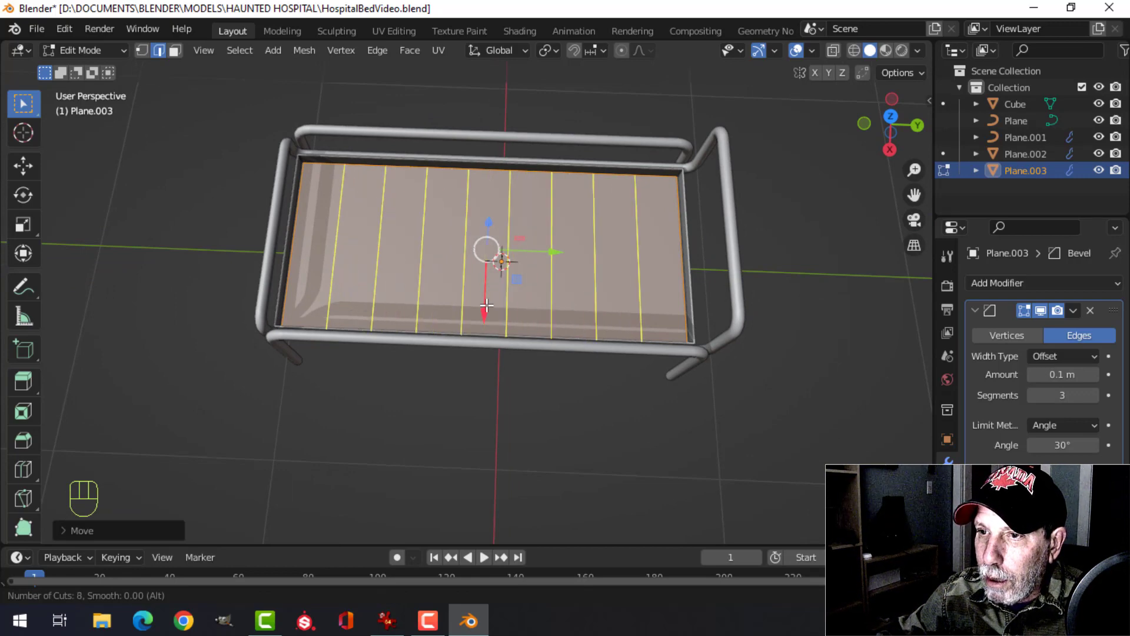
pyautogui.click(486, 305)
pyautogui.rightClick(487, 305)
# Add three evenly spaced loop cuts running lengthwise along the bed face, without sliding them
pyautogui.hotkey('ctrl', 'r')
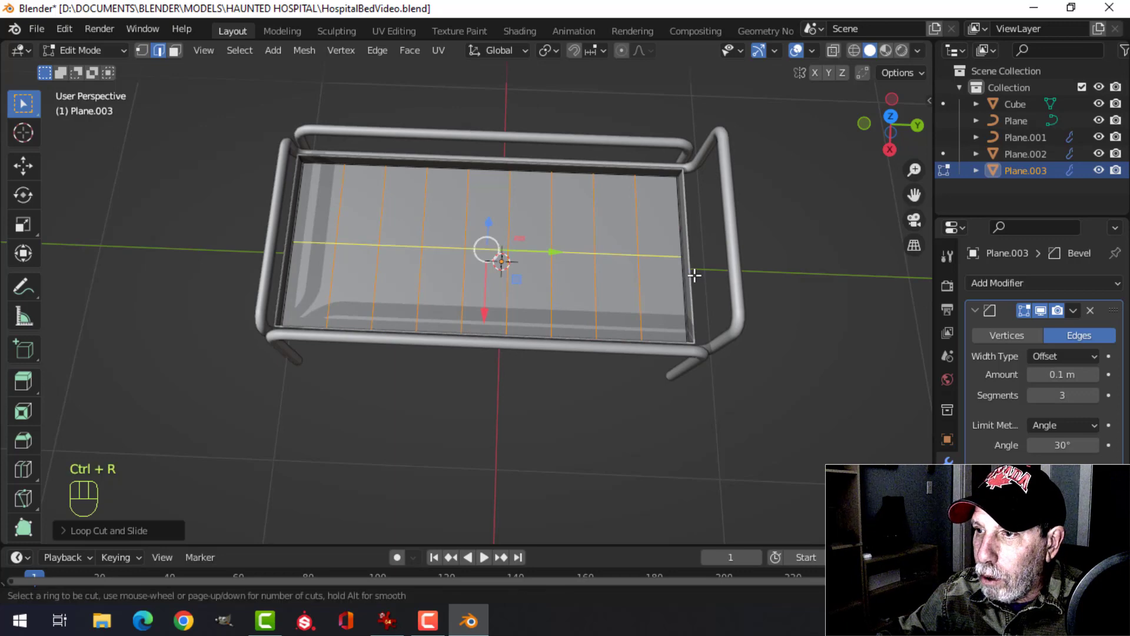
pyautogui.scroll(3, 694, 277)
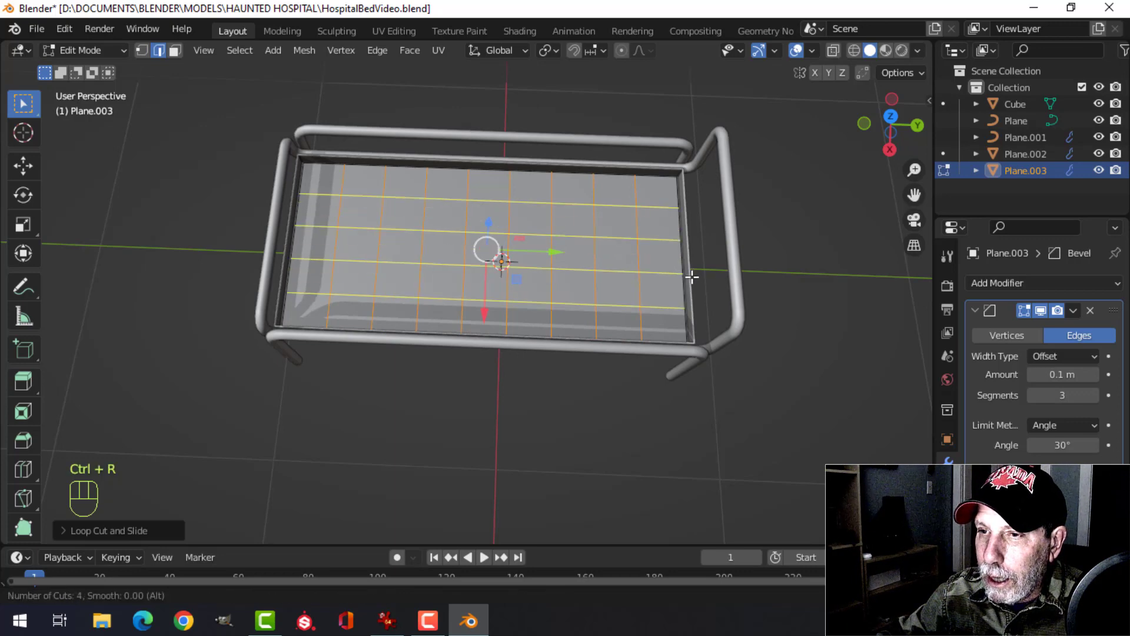
pyautogui.scroll(-1, 692, 277)
pyautogui.click(691, 276)
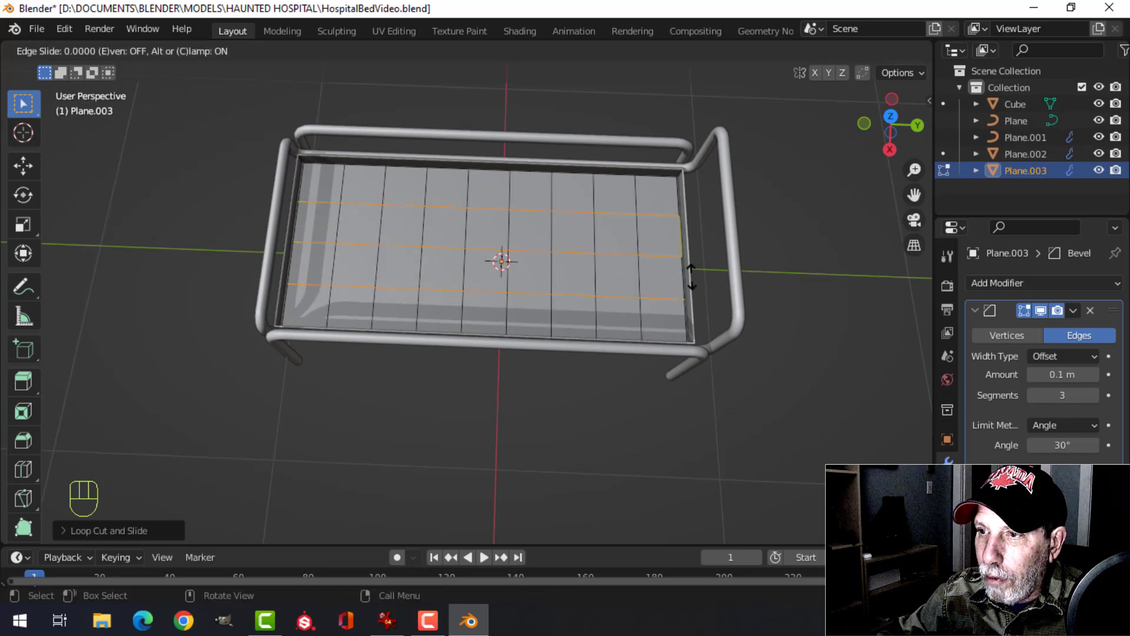
pyautogui.rightClick(691, 277)
# Subdivide the entire bed face mesh with the number of cuts raised to 2
pyautogui.press('a')
pyautogui.rightClick(501, 213)
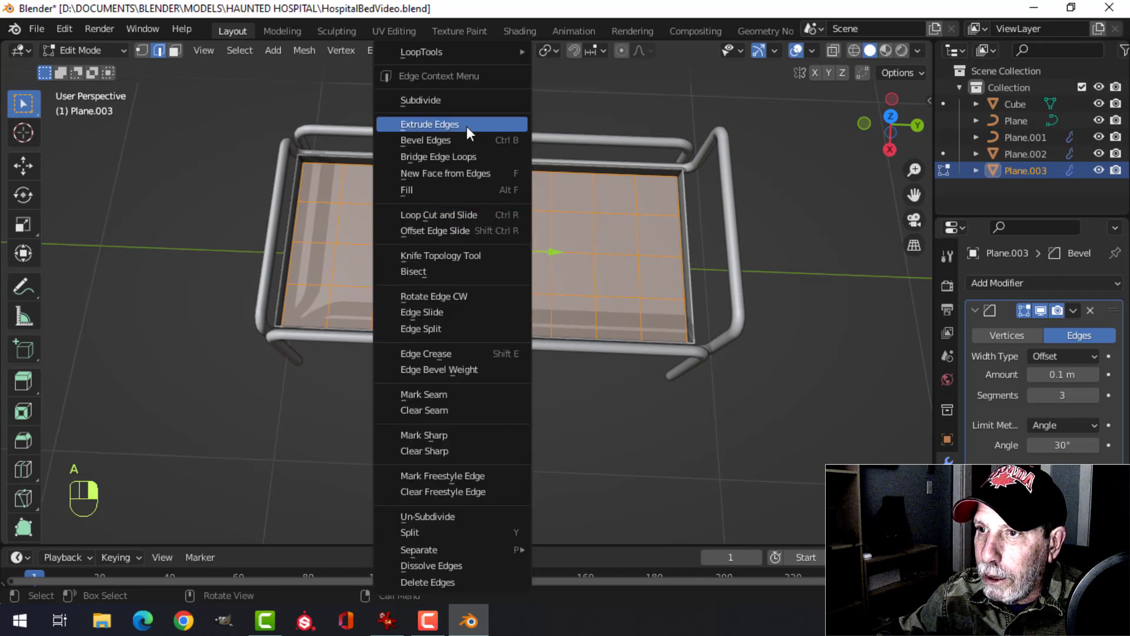
pyautogui.click(460, 100)
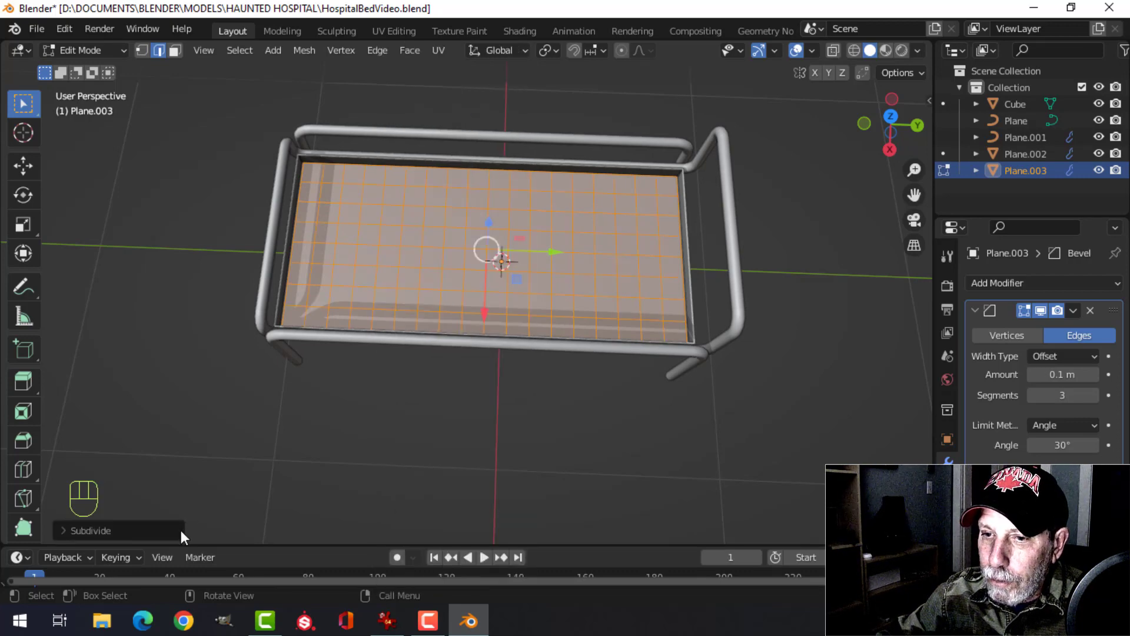
pyautogui.click(78, 530)
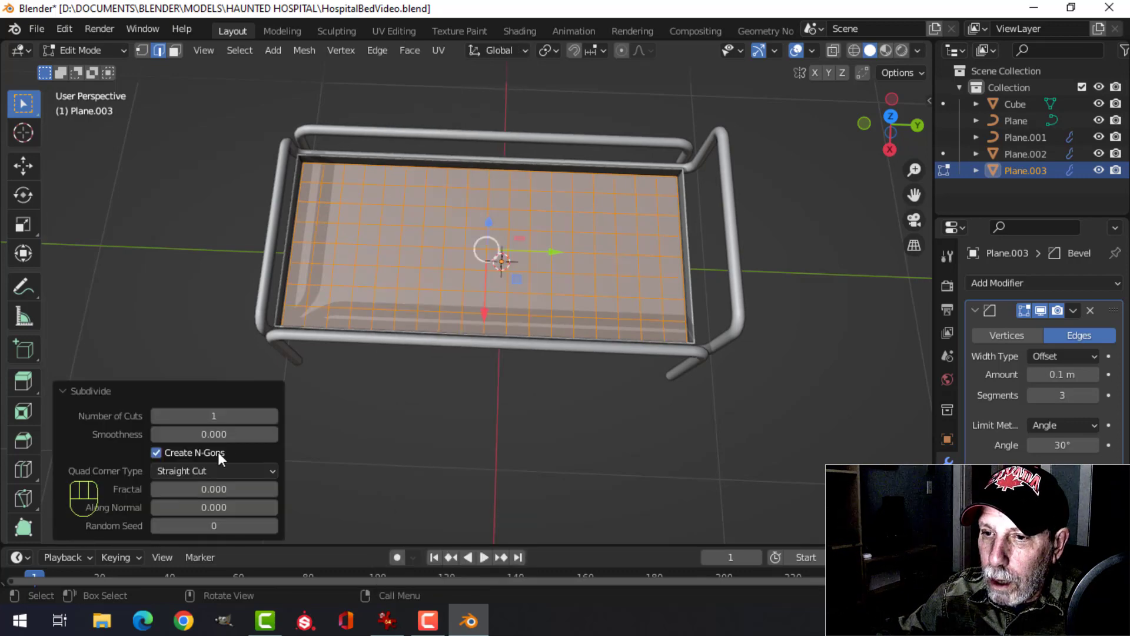
pyautogui.click(271, 416)
pyautogui.moveTo(421, 296); pyautogui.dragTo(489, 300, button='middle')
pyautogui.click(94, 391)
# Turn the grid into a diagonal diamond pattern by applying Poke Faces and Tris to Quads to all faces
pyautogui.scroll(4, 541, 323)
pyautogui.scroll(-3, 540, 322)
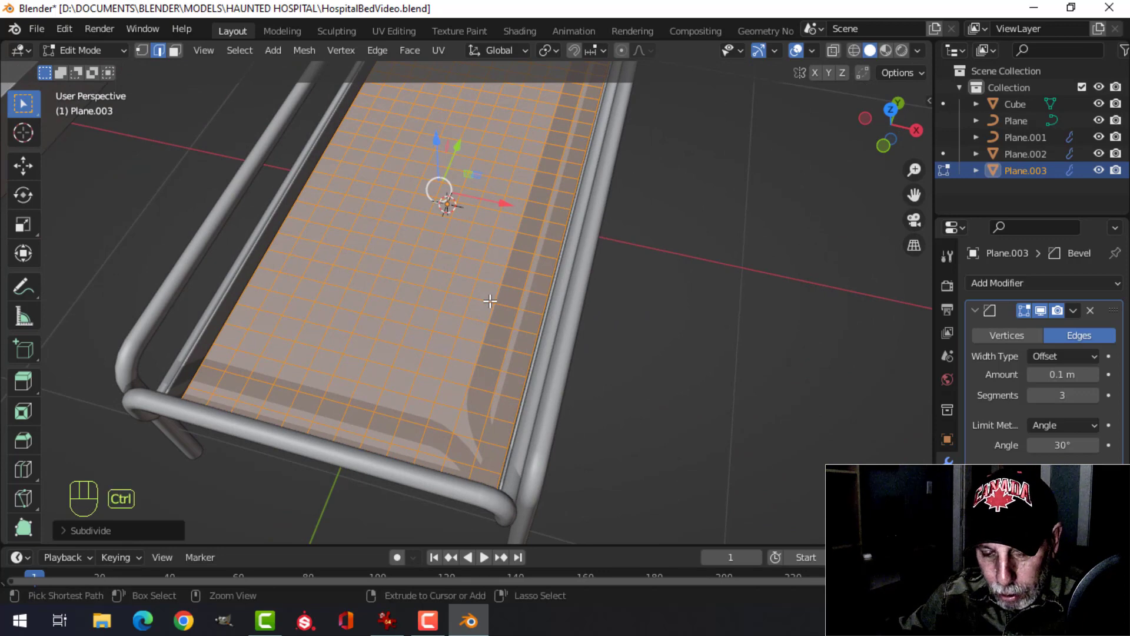
pyautogui.hotkey('ctrl', 'f')
pyautogui.click(441, 327)
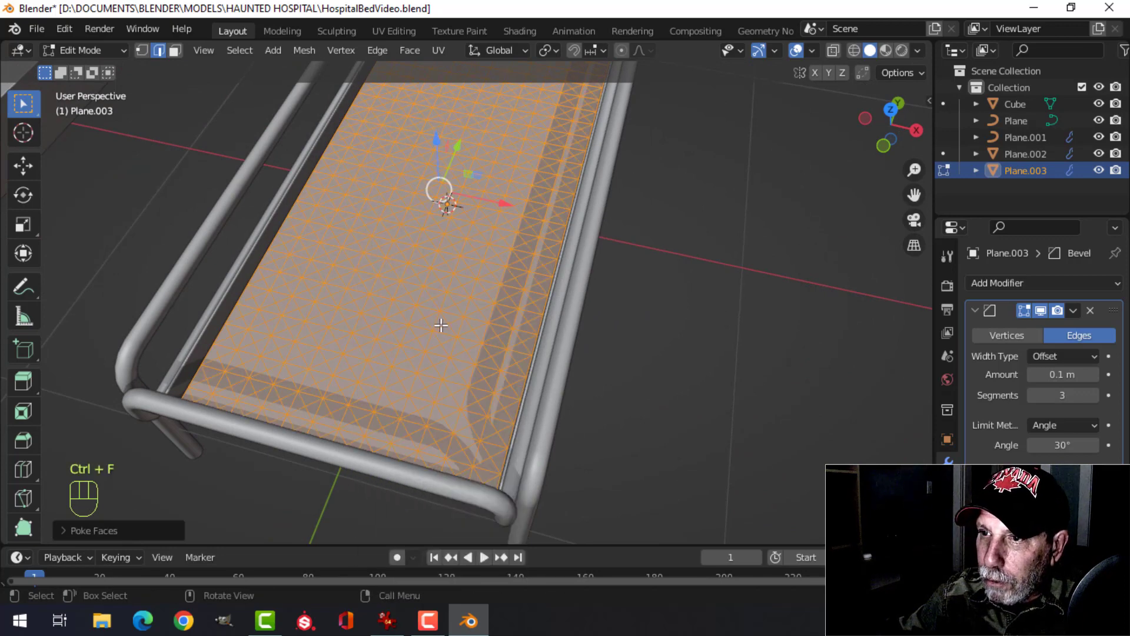
pyautogui.hotkey('ctrl', 'f')
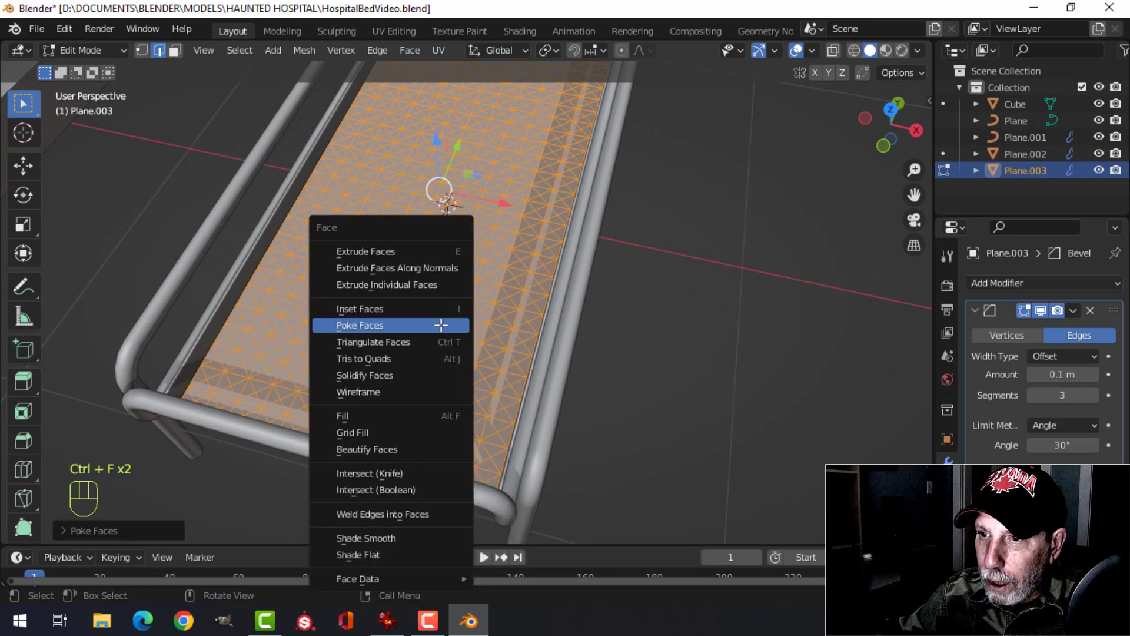
pyautogui.click(407, 357)
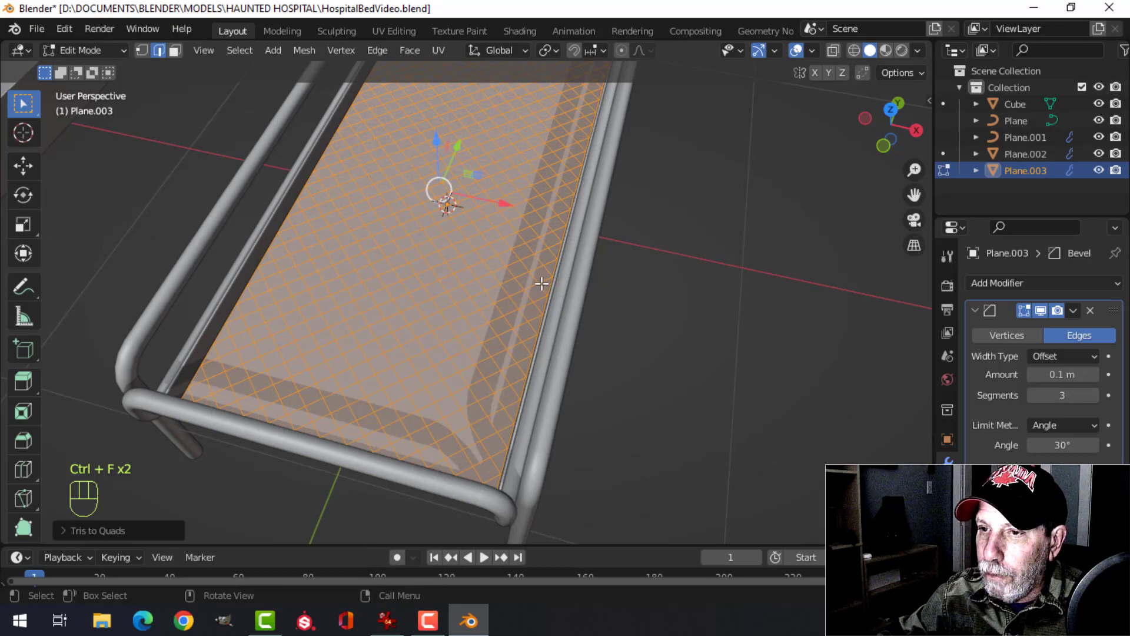
# Return to Object Mode and remove the Bevel modifier from the diamond-patterned bed plane
pyautogui.press('Tab')
pyautogui.click(975, 310)
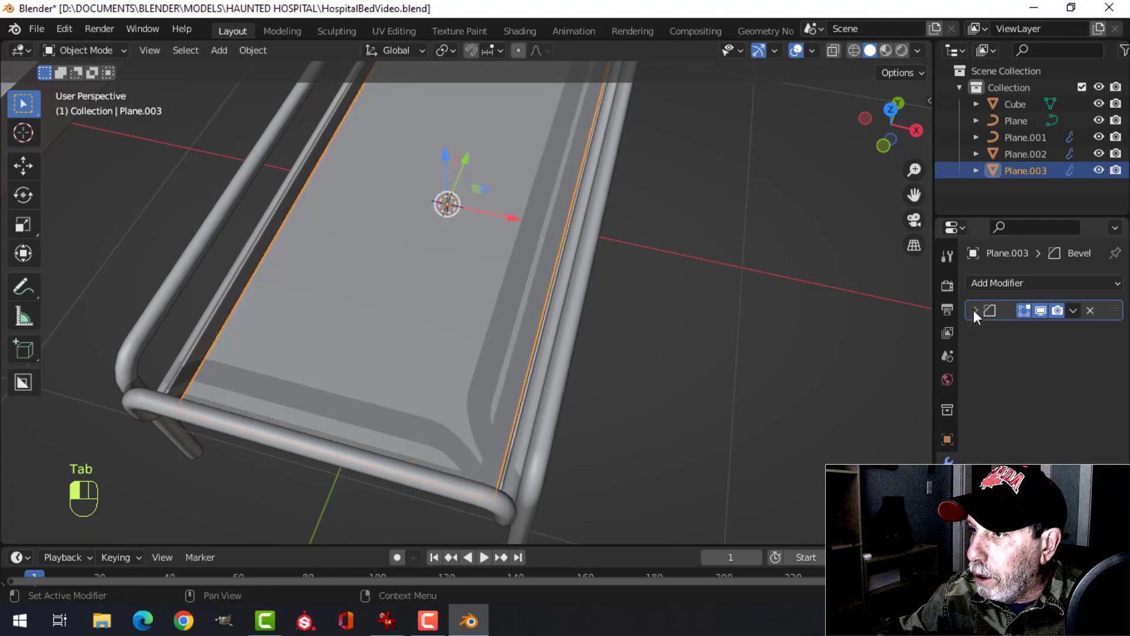
pyautogui.click(1090, 309)
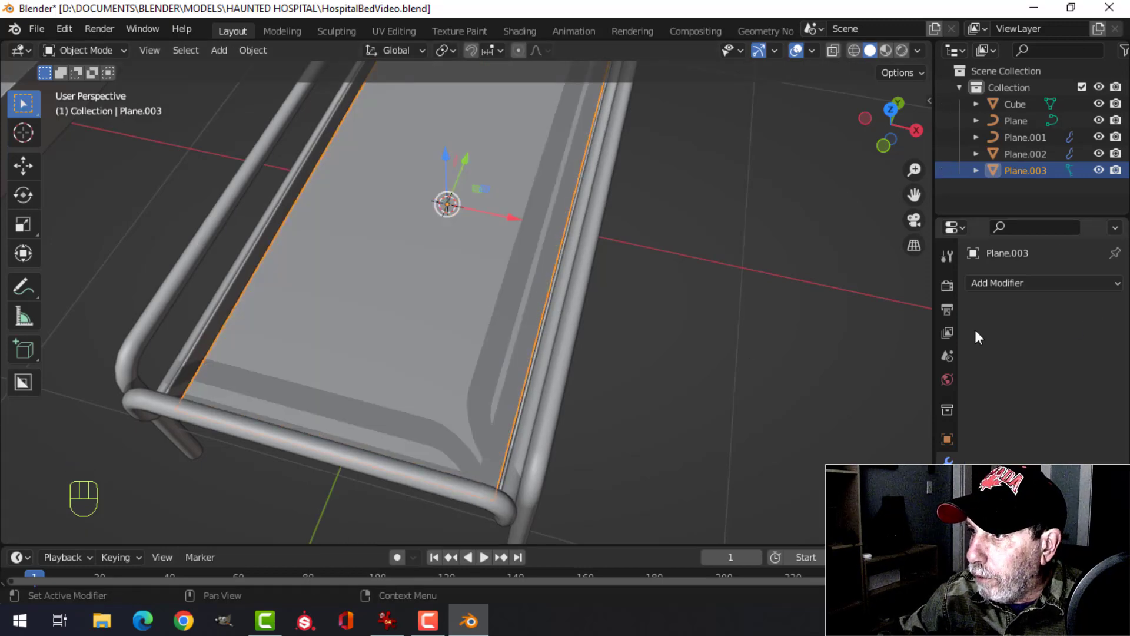
# Add a Wireframe modifier to the bed plane and set its thickness to 0.0086 m
pyautogui.click(1005, 284)
pyautogui.scroll(-8, 787, 519)
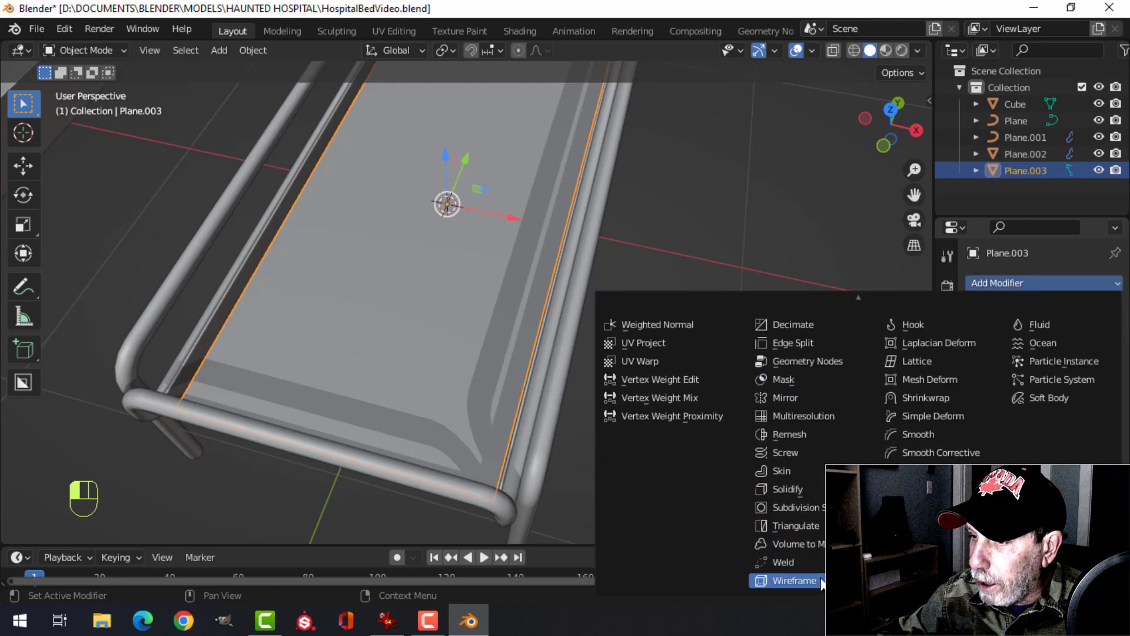
pyautogui.click(795, 580)
pyautogui.keyDown('shift'); pyautogui.moveTo(1072, 336); pyautogui.dragTo(1003, 337); pyautogui.keyUp('shift')
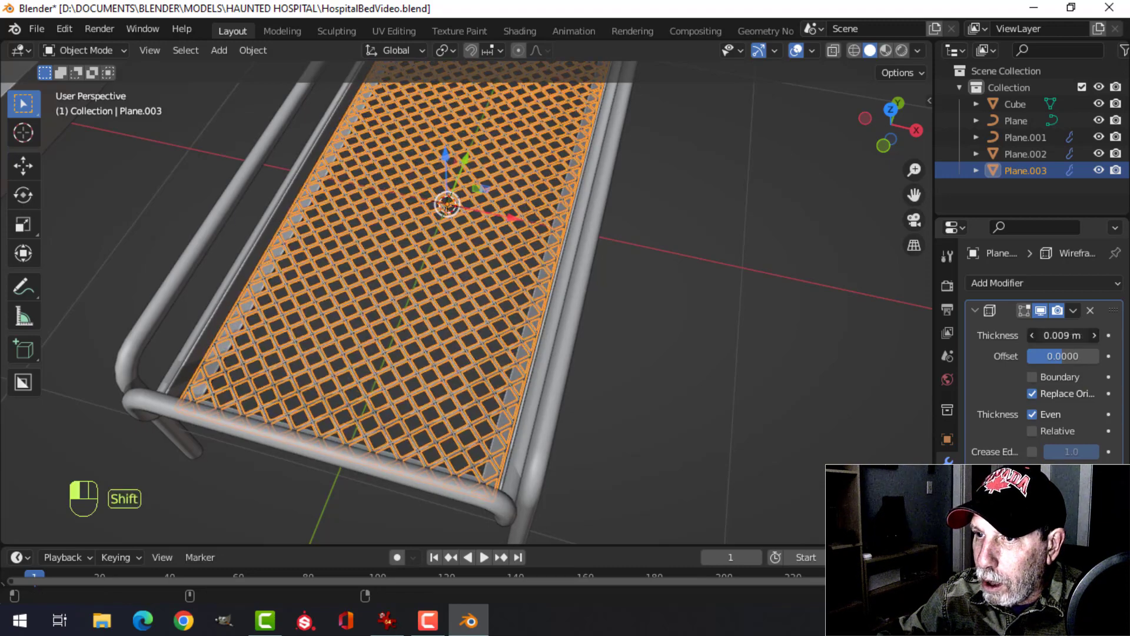
# Examine the wire mesh up close along the inner frame's edges and from several angles around the bed
pyautogui.hotkey('alt', 'a')
pyautogui.moveTo(548, 283); pyautogui.dragTo(494, 228, button='middle')
pyautogui.scroll(2, 426, 232)
pyautogui.keyDown('shift'); pyautogui.moveTo(426, 232); pyautogui.dragTo(480, 270, button='middle'); pyautogui.keyUp('shift')
pyautogui.moveTo(480, 271); pyautogui.dragTo(447, 257, button='middle')
pyautogui.keyDown('shift'); pyautogui.moveTo(288, 248); pyautogui.dragTo(327, 272, button='middle'); pyautogui.keyUp('shift')
pyautogui.scroll(1, 318, 270)
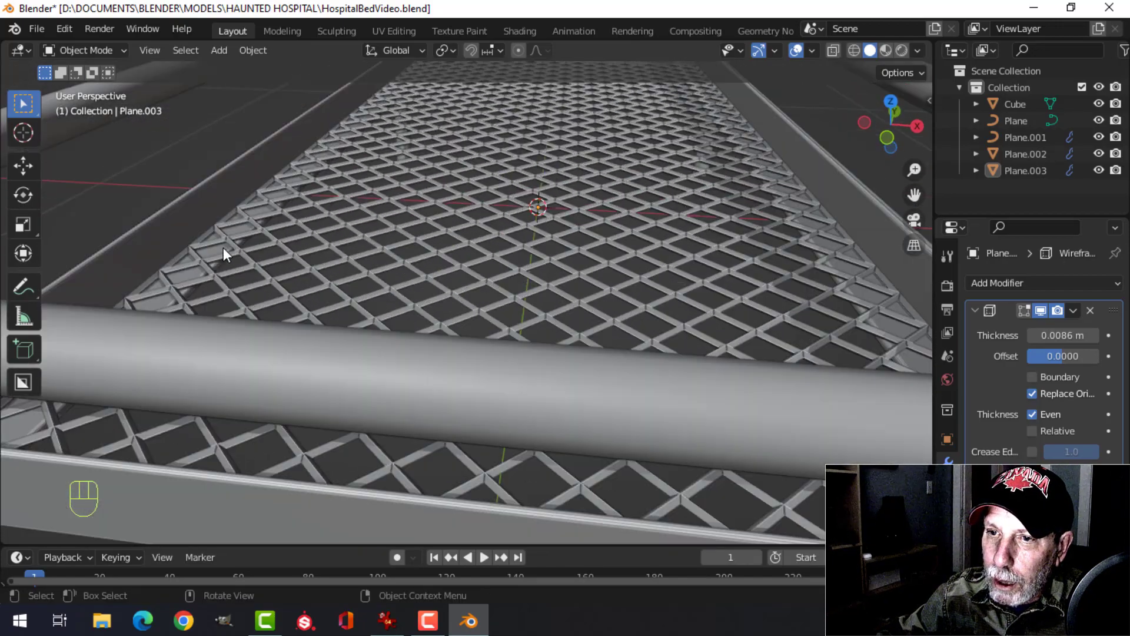
pyautogui.click(223, 248)
pyautogui.click(251, 241)
pyautogui.scroll(-3, 265, 258)
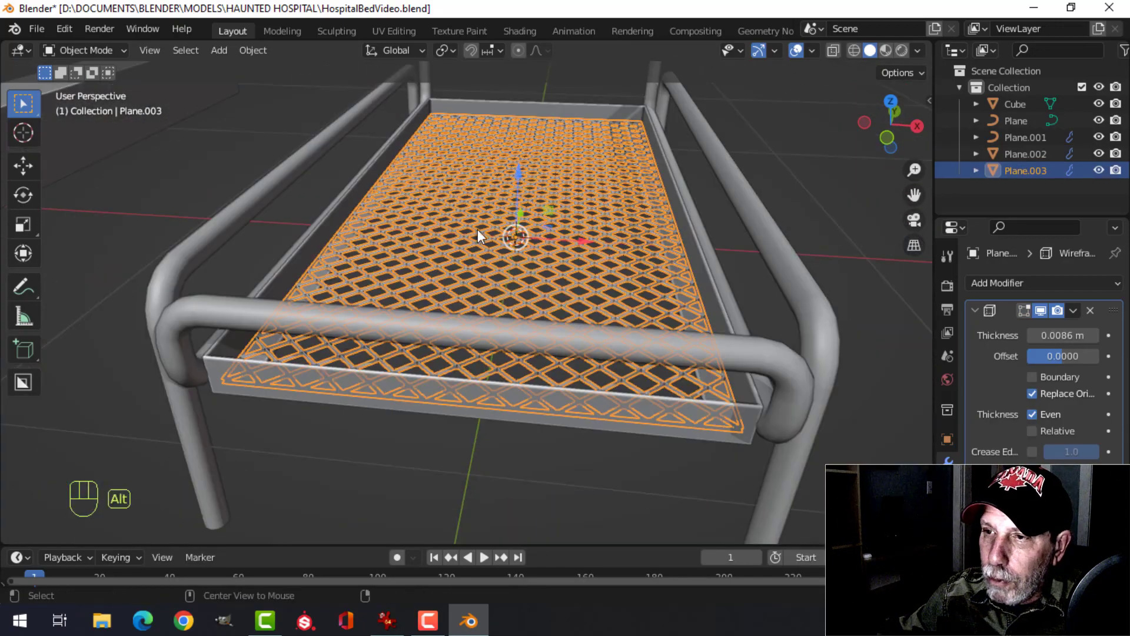
pyautogui.hotkey('alt', 'a')
pyautogui.moveTo(478, 229); pyautogui.dragTo(504, 275, button='middle')
pyautogui.scroll(-4, 490, 257)
pyautogui.scroll(4, 412, 239)
pyautogui.moveTo(603, 255)
pyautogui.mouseDown(button='middle')
pyautogui.moveTo(424, 225)
pyautogui.moveTo(481, 196)
pyautogui.moveTo(584, 245)
pyautogui.moveTo(829, 238)
pyautogui.moveTo(616, 264)
pyautogui.mouseUp(button='middle')
pyautogui.scroll(-4, 492, 183)
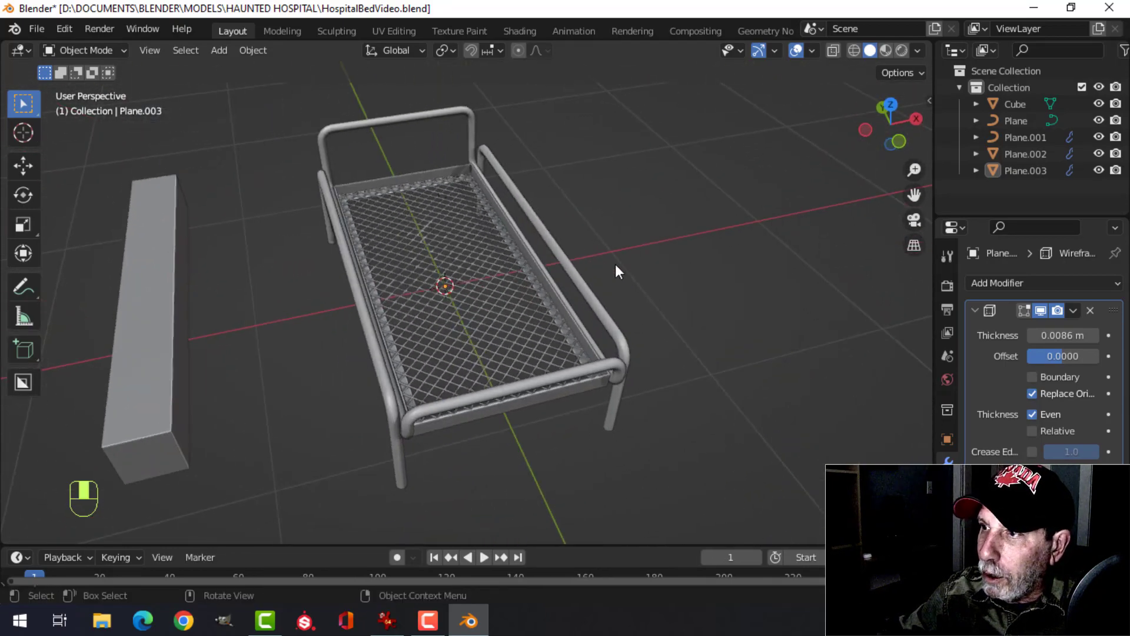
# Check the model's normals with the Face Orientation overlay, turn the overlay back off, and save the file
pyautogui.click(812, 50)
pyautogui.click(739, 348)
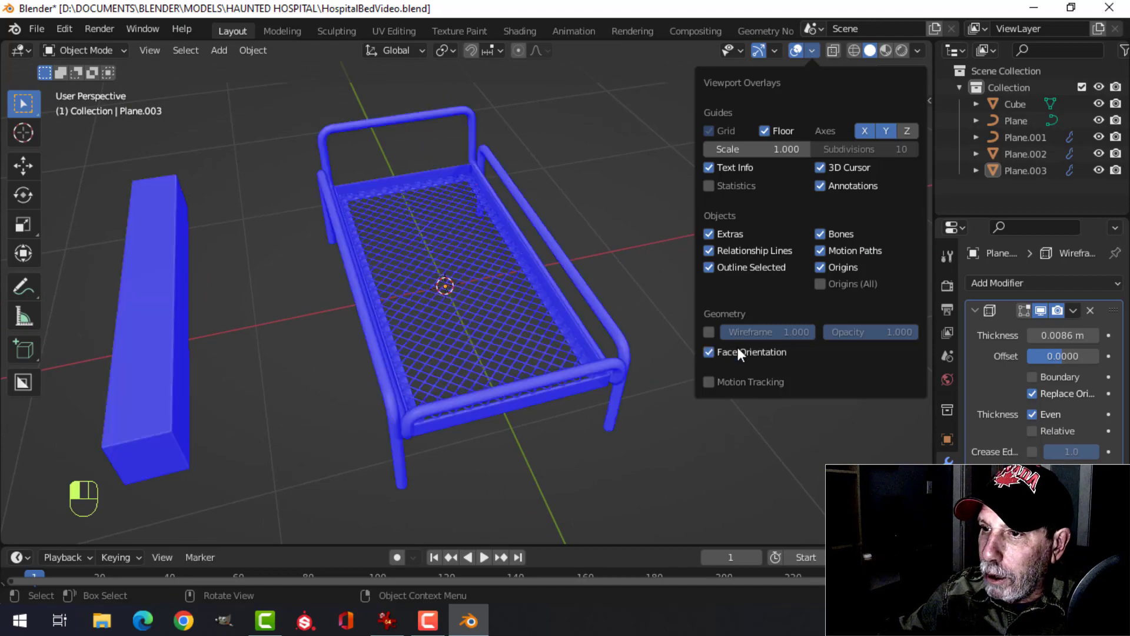
pyautogui.click(737, 348)
pyautogui.scroll(3, 639, 285)
pyautogui.scroll(-2, 662, 267)
pyautogui.hotkey('ctrl', 's')
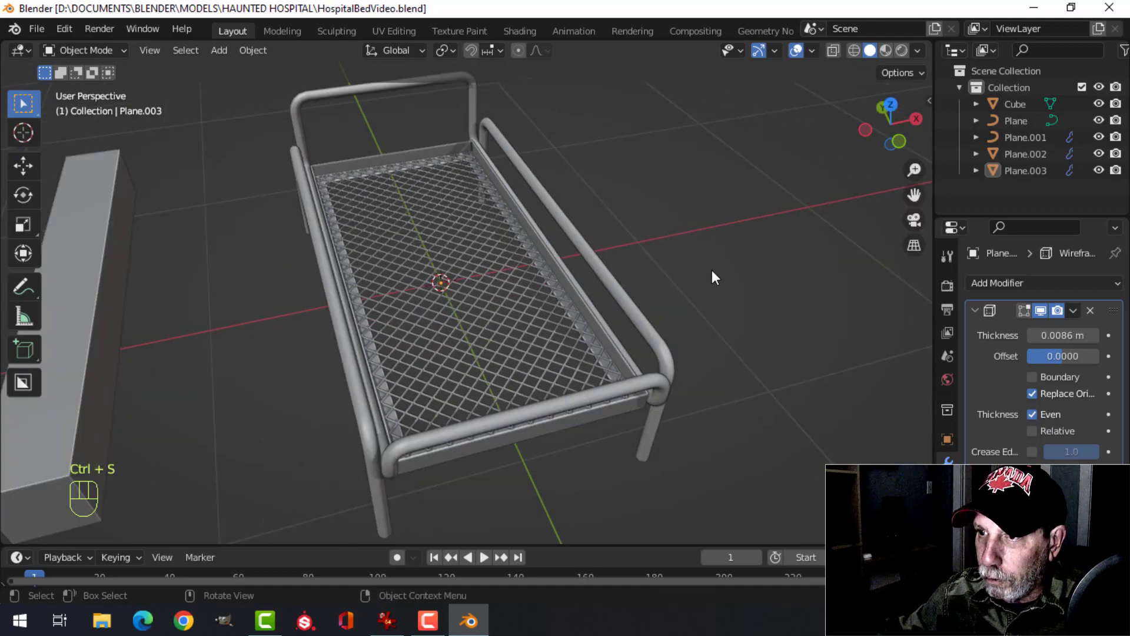
# Examine the wire mesh inside the bed frame and compare it with the hospital bed reference image in IrfanView
pyautogui.moveTo(711, 270); pyautogui.dragTo(617, 239, button='middle')
pyautogui.scroll(2, 639, 294)
pyautogui.scroll(-1, 640, 295)
pyautogui.moveTo(501, 290); pyautogui.dragTo(512, 304, button='middle')
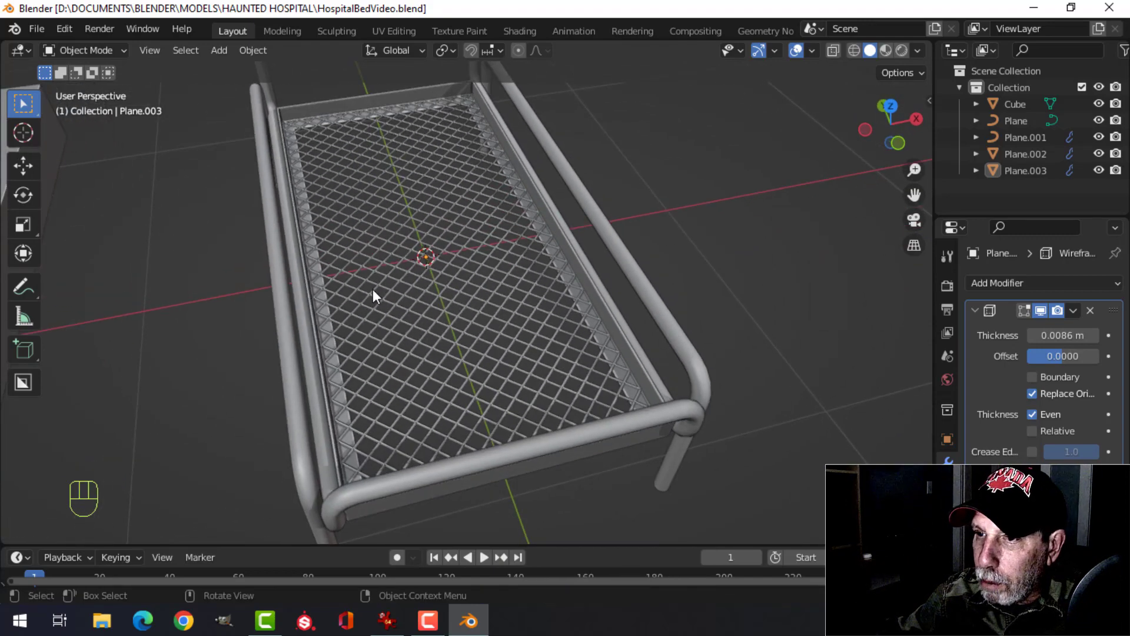
pyautogui.scroll(-3, 481, 206)
pyautogui.moveTo(481, 206); pyautogui.dragTo(483, 301, button='middle')
pyautogui.click(394, 615)
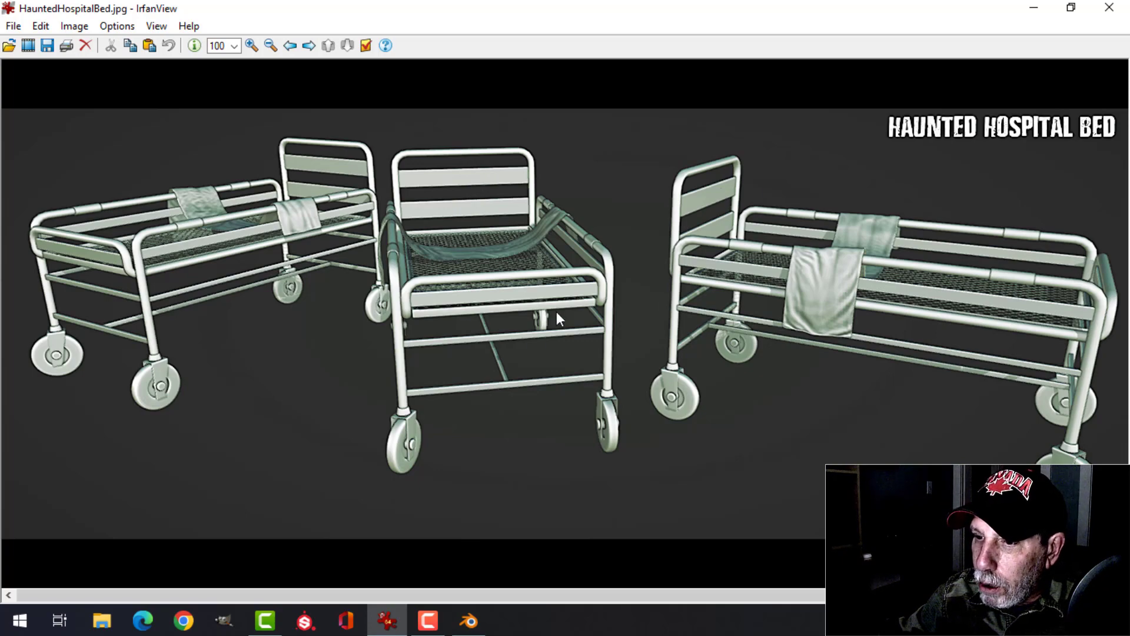
# Switch back to Blender, duplicate the inner frame's foot-end face and raise the copy above the frame
pyautogui.click(474, 618)
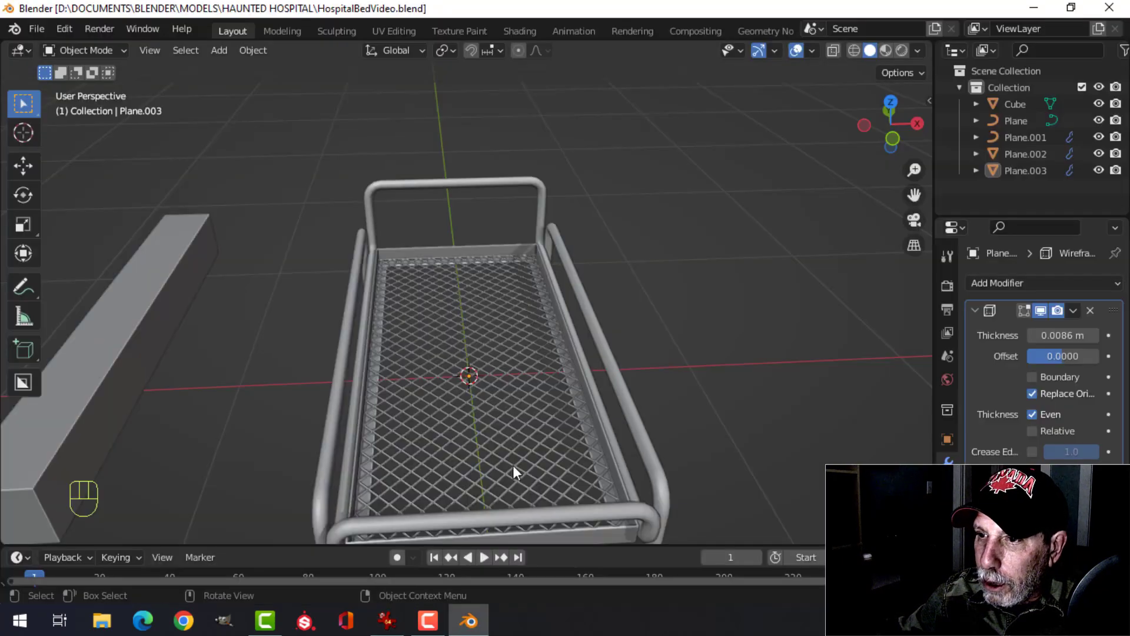
pyautogui.moveTo(514, 472); pyautogui.dragTo(601, 287, button='middle')
pyautogui.click(482, 333)
pyautogui.press('Tab')
pyautogui.hotkey('alt', 'a')
pyautogui.click(516, 368)
pyautogui.hotkey('shift', 'd')
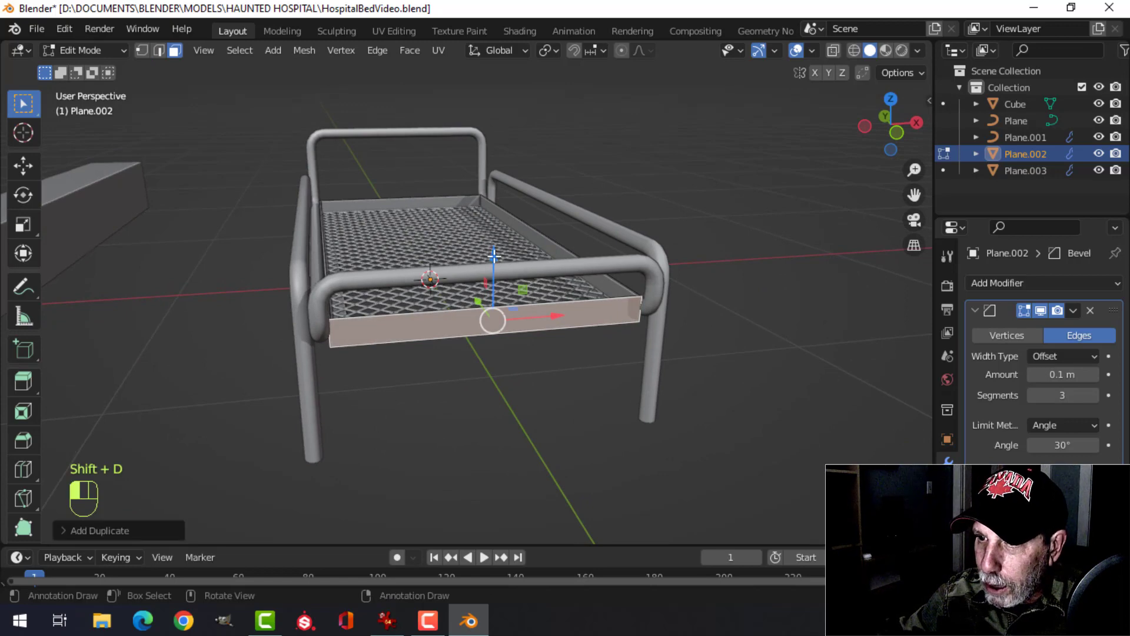
pyautogui.moveTo(493, 256); pyautogui.dragTo(493, 192)
# Move the duplicated face back between the headboard posts and separate it into its own object
pyautogui.moveTo(556, 259); pyautogui.dragTo(634, 285, button='middle')
pyautogui.moveTo(660, 286); pyautogui.dragTo(201, 184)
pyautogui.press('p')
pyautogui.click(405, 195)
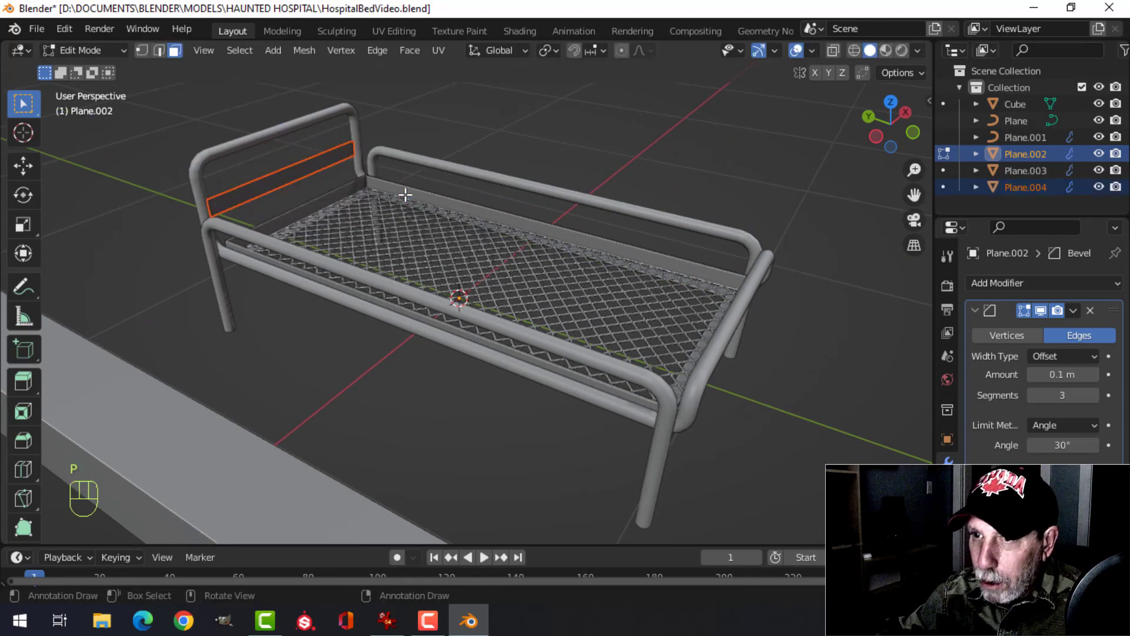
# Extrude the separated headboard face about 0.016 m to turn it into a solid slat
pyautogui.press('Tab')
pyautogui.click(275, 186)
pyautogui.press('Tab')
pyautogui.press('a')
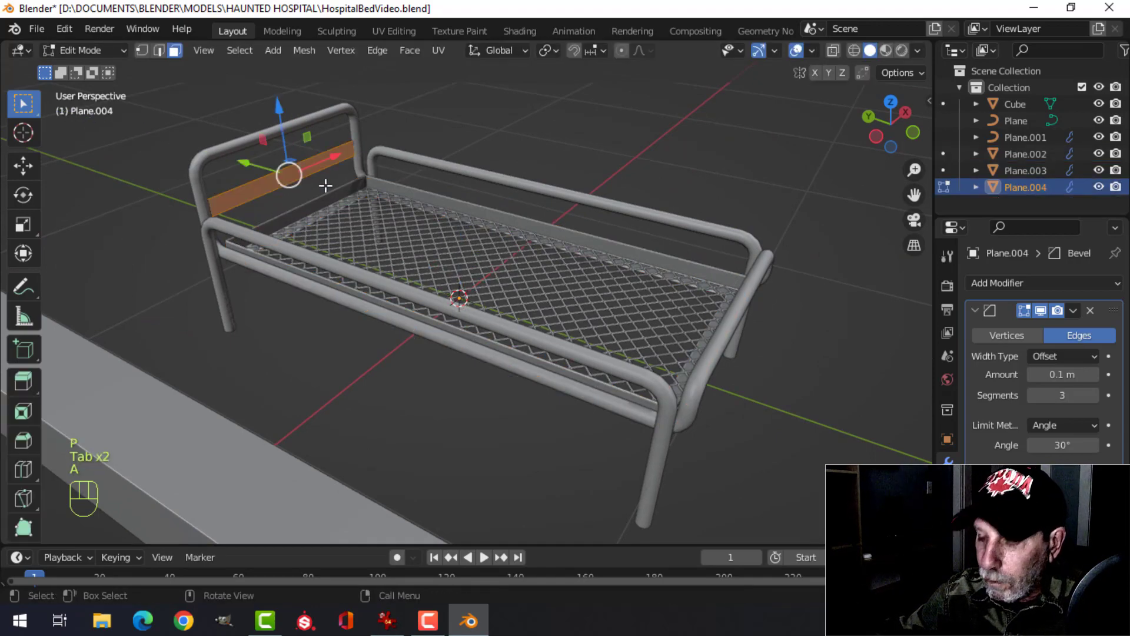
pyautogui.press('KP_Decimal')
pyautogui.scroll(3, 471, 258)
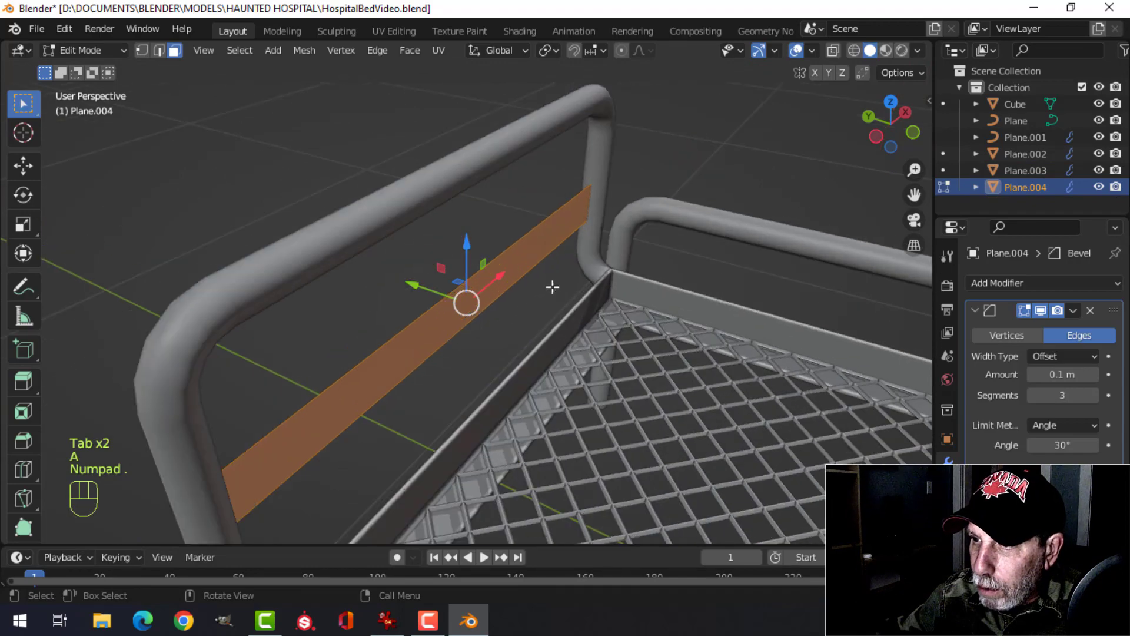
pyautogui.moveTo(507, 244); pyautogui.dragTo(535, 252, button='middle')
pyautogui.scroll(1, 500, 257)
pyautogui.moveTo(462, 262)
pyautogui.keyDown('shift'); pyautogui.mouseDown(button='middle')
pyautogui.moveTo(432, 270)
pyautogui.moveTo(447, 270)
pyautogui.mouseUp(button='middle'); pyautogui.keyUp('shift')
pyautogui.press('e')
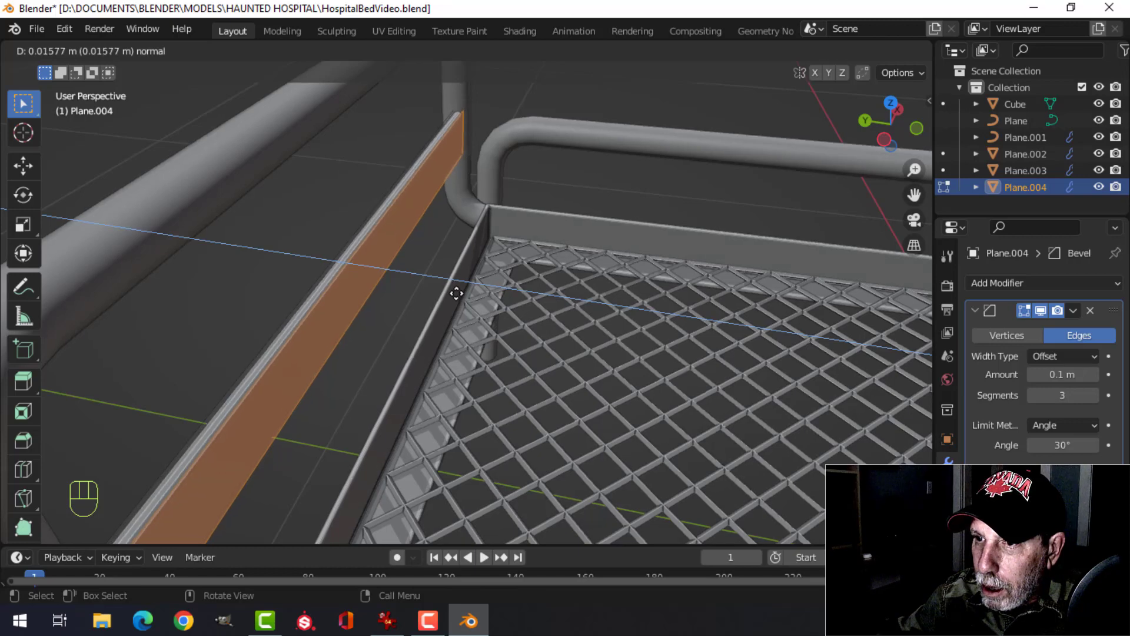
pyautogui.click(456, 293)
# Move the whole slat slightly toward the head end so it sits within the headboard tube
pyautogui.press('a')
pyautogui.moveTo(314, 260); pyautogui.dragTo(296, 254)
pyautogui.press('Tab')
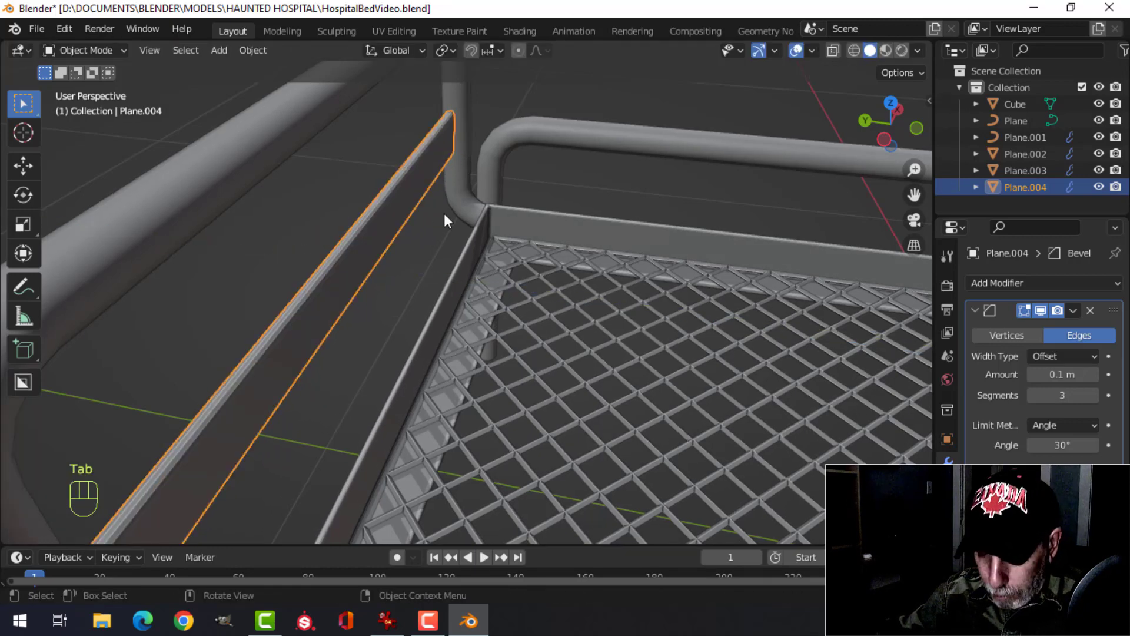
# Isolate the headboard slat in local view and delete the faces at both of its ends
pyautogui.press('/')
pyautogui.moveTo(548, 233)
pyautogui.mouseDown(button='middle')
pyautogui.moveTo(593, 217)
pyautogui.moveTo(547, 236)
pyautogui.mouseUp(button='middle')
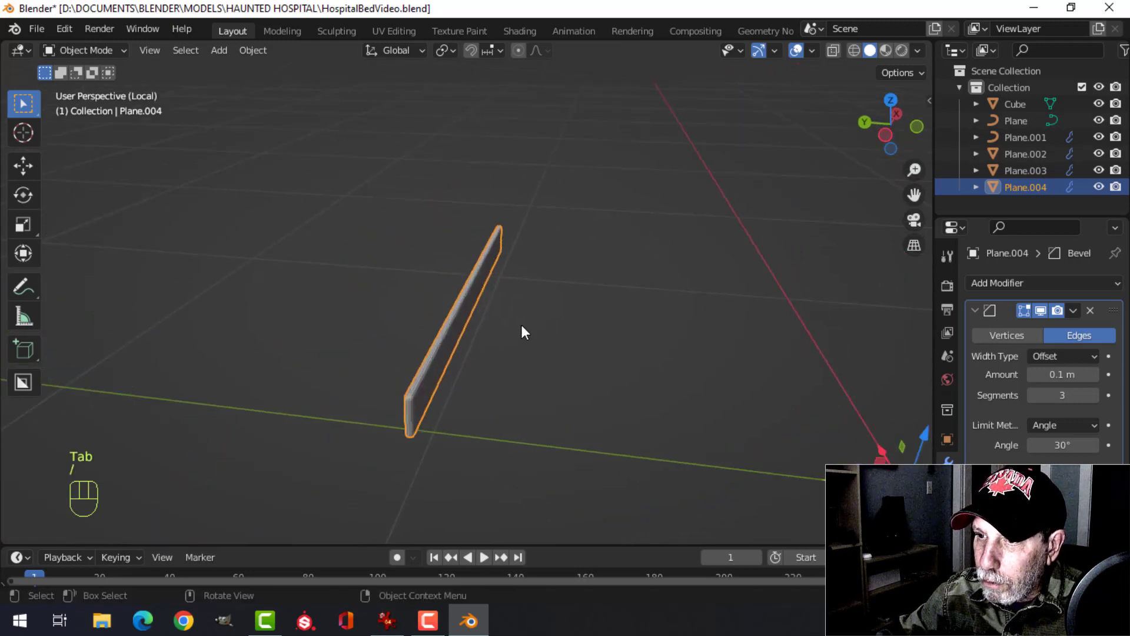
pyautogui.keyDown('shift'); pyautogui.moveTo(511, 379); pyautogui.dragTo(494, 338, button='middle'); pyautogui.keyUp('shift')
pyautogui.press('Tab')
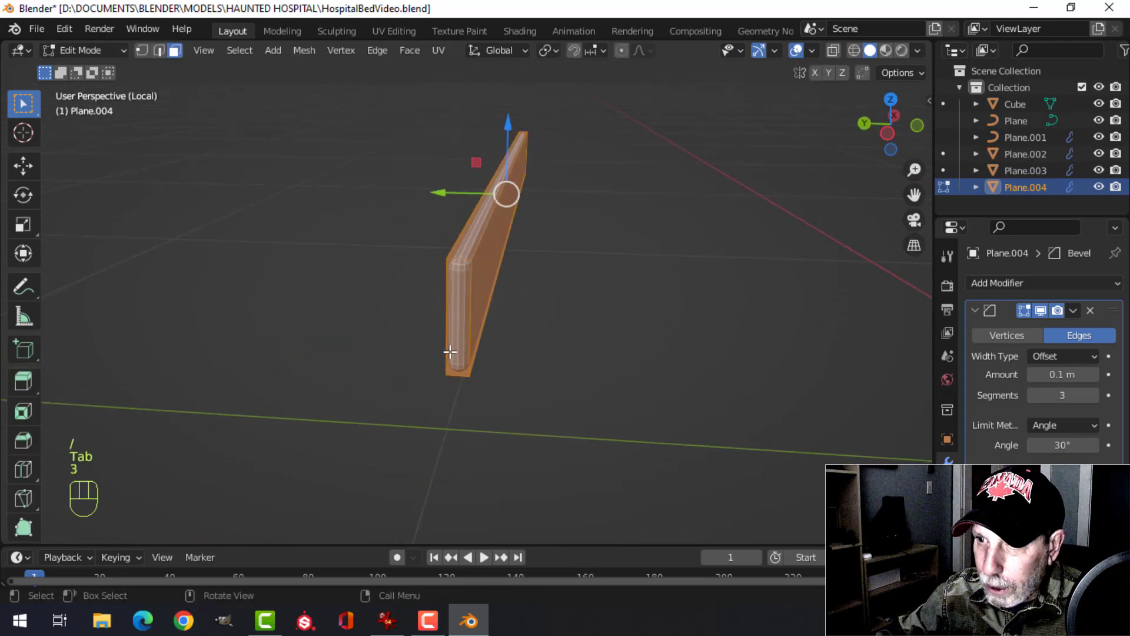
pyautogui.click(454, 315)
pyautogui.moveTo(653, 289); pyautogui.dragTo(489, 299, button='middle')
pyautogui.scroll(-2, 655, 332)
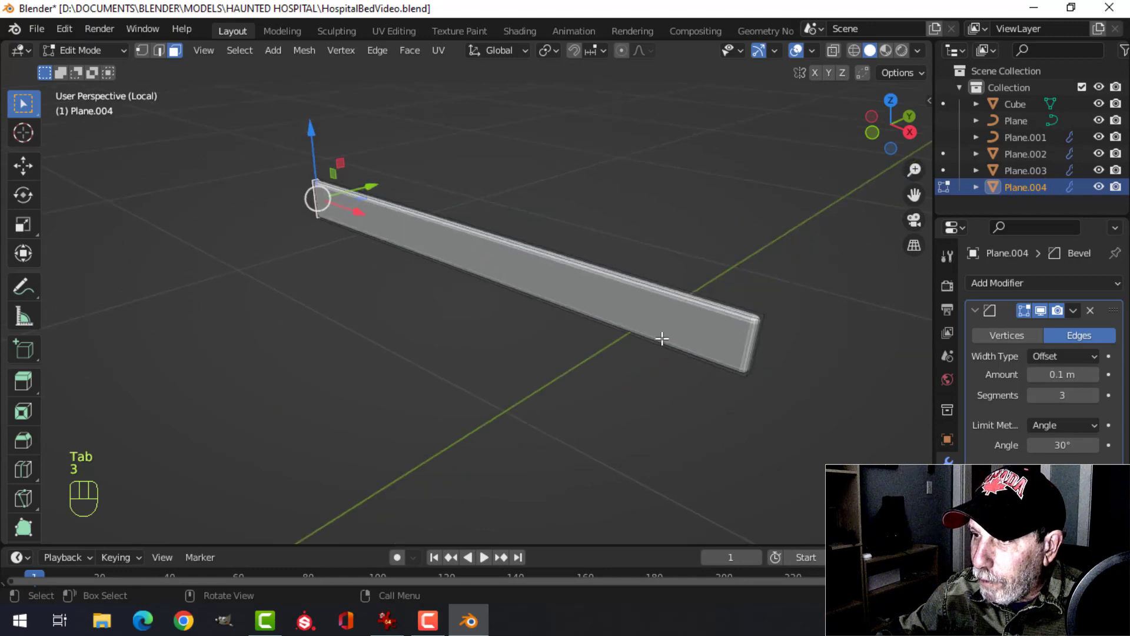
pyautogui.moveTo(661, 338); pyautogui.dragTo(617, 341, button='middle')
pyautogui.keyDown('shift'); pyautogui.click(587, 336); pyautogui.keyUp('shift')
pyautogui.press('x')
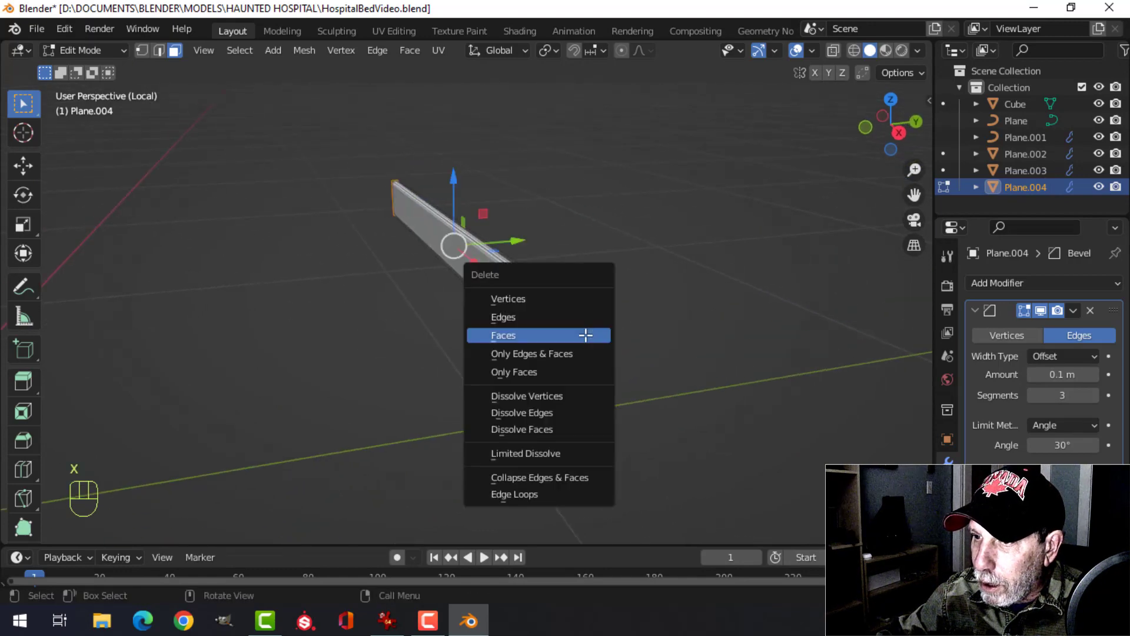
pyautogui.click(585, 333)
# Remove the slat's Bevel modifier and bevel its long edges directly by about 0.003 m
pyautogui.scroll(3, 653, 312)
pyautogui.keyDown('shift'); pyautogui.moveTo(655, 311); pyautogui.dragTo(659, 303, button='middle'); pyautogui.keyUp('shift')
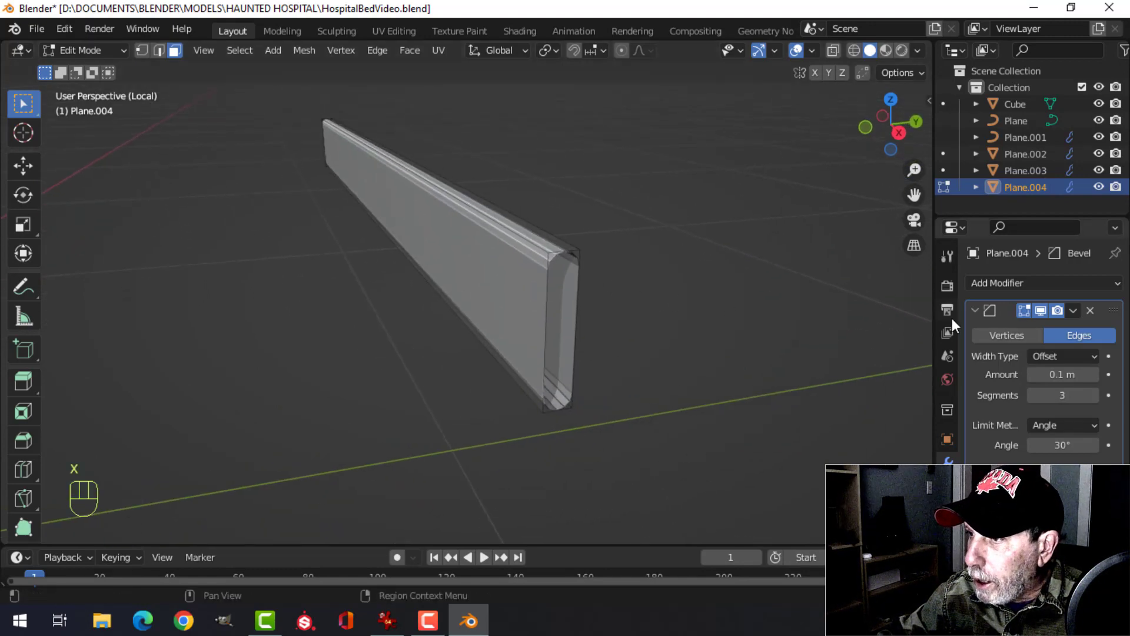
pyautogui.click(1090, 310)
pyautogui.press('a')
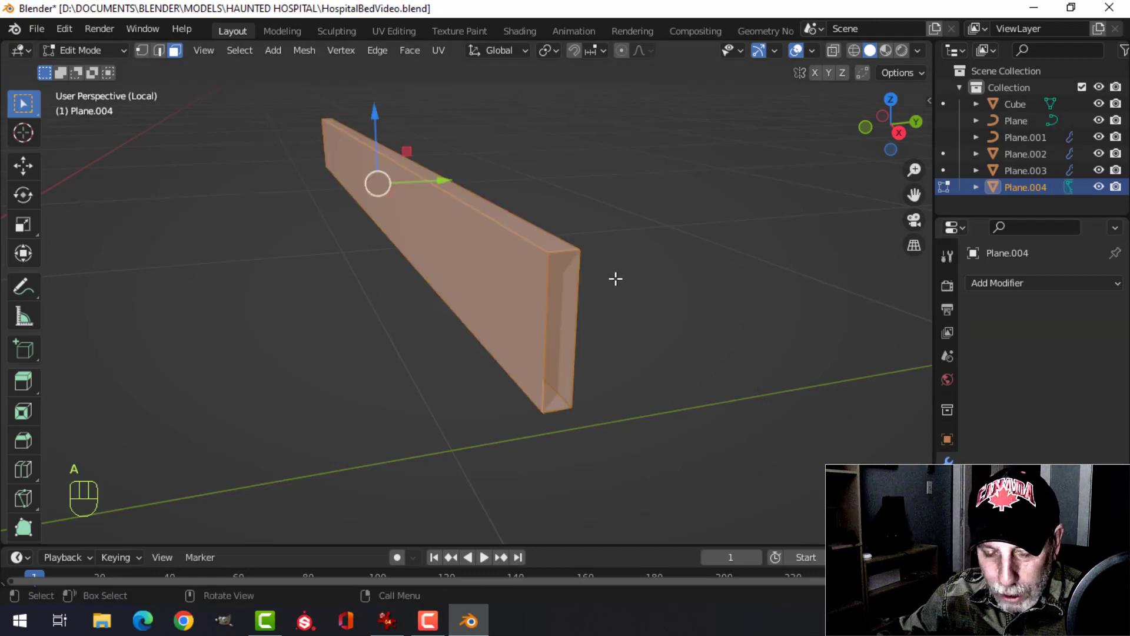
pyautogui.press('2')
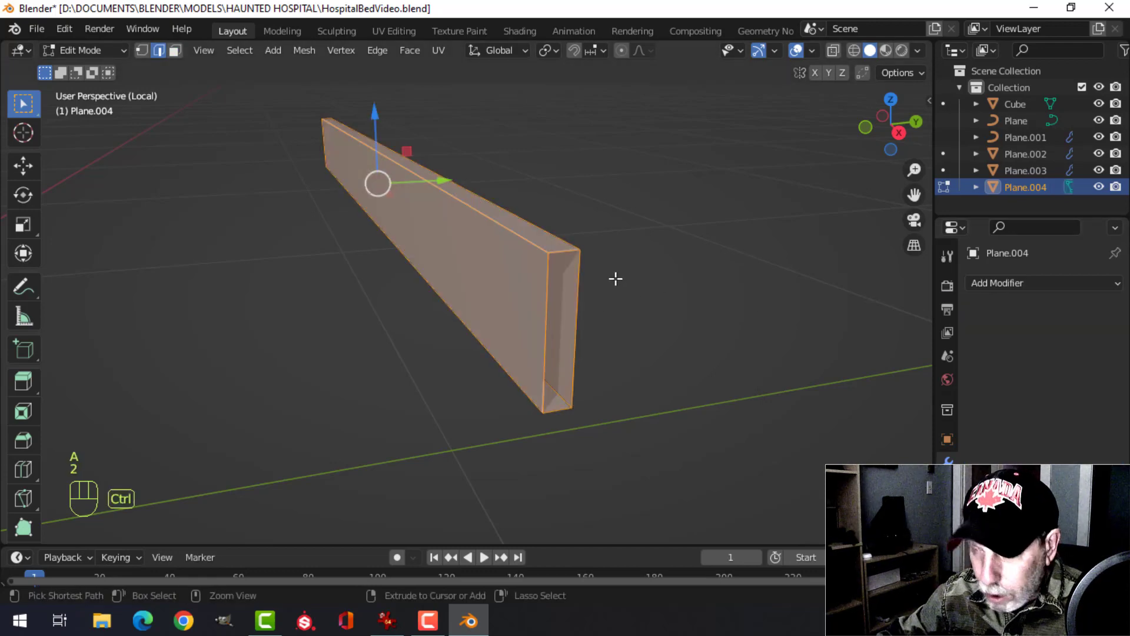
pyautogui.hotkey('ctrl', 'b')
pyautogui.scroll(-3, 643, 292)
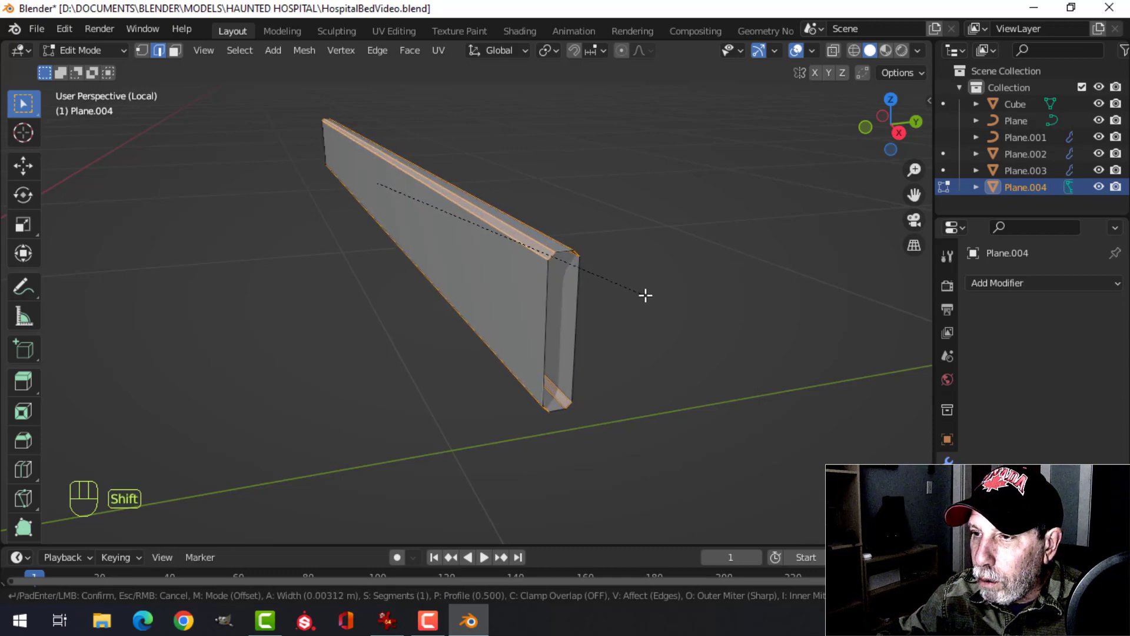
pyautogui.click(646, 295)
pyautogui.hotkey('alt', 'a')
pyautogui.press('Tab')
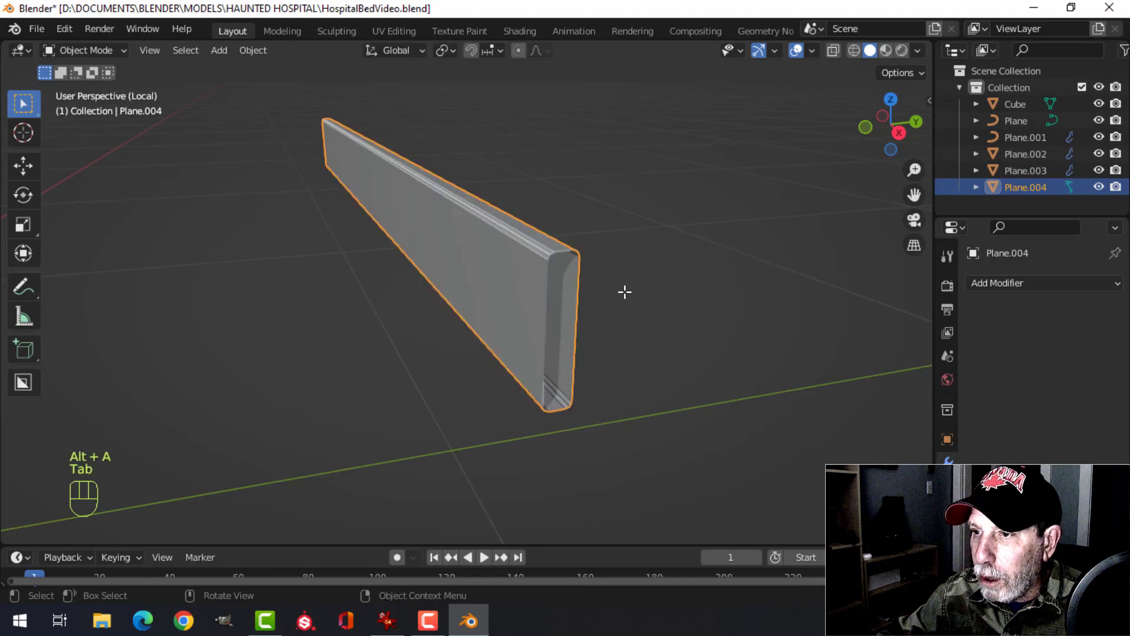
# Leave local view and lower the slat slightly between the headboard posts
pyautogui.press('/')
pyautogui.hotkey('alt', 'a')
pyautogui.moveTo(490, 267)
pyautogui.keyDown('shift'); pyautogui.mouseDown(button='middle')
pyautogui.moveTo(479, 246)
pyautogui.moveTo(493, 245)
pyautogui.moveTo(500, 253)
pyautogui.moveTo(440, 245)
pyautogui.moveTo(438, 233)
pyautogui.moveTo(448, 252)
pyautogui.moveTo(424, 252)
pyautogui.moveTo(516, 312)
pyautogui.moveTo(489, 287)
pyautogui.mouseUp(button='middle'); pyautogui.keyUp('shift')
pyautogui.click(424, 251)
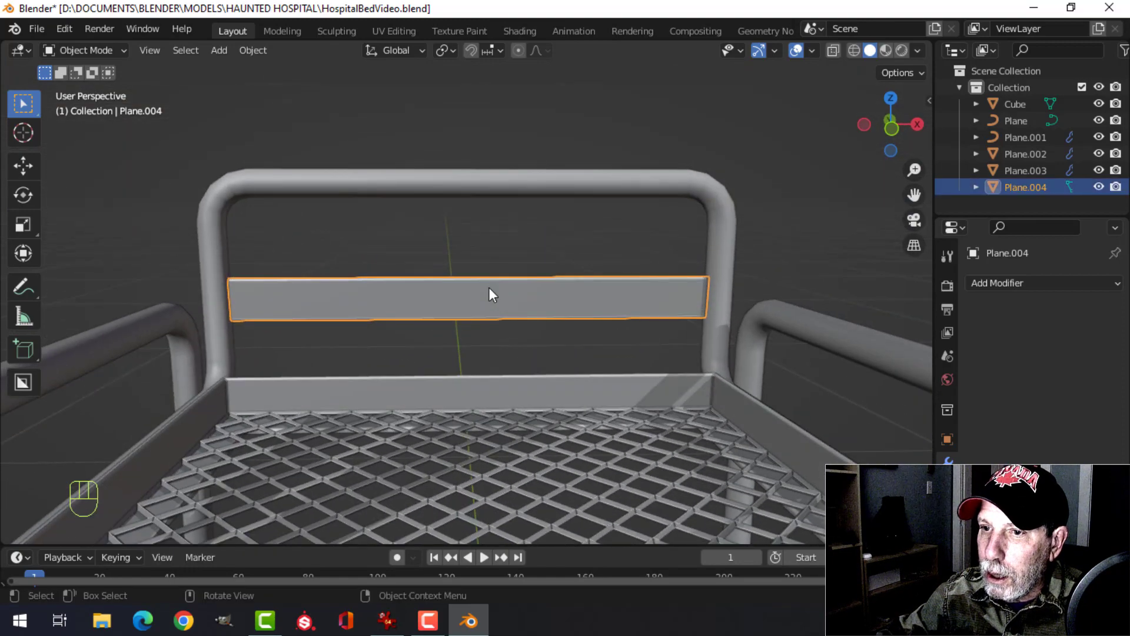
pyautogui.press('Tab')
pyautogui.press('a')
pyautogui.moveTo(470, 233); pyautogui.dragTo(462, 260)
# Duplicate the headboard slat and raise the copy to just below the headboard's top rail
pyautogui.keyDown('shift'); pyautogui.moveTo(531, 270); pyautogui.dragTo(515, 255, button='middle'); pyautogui.keyUp('shift')
pyautogui.hotkey('shift', 'd')
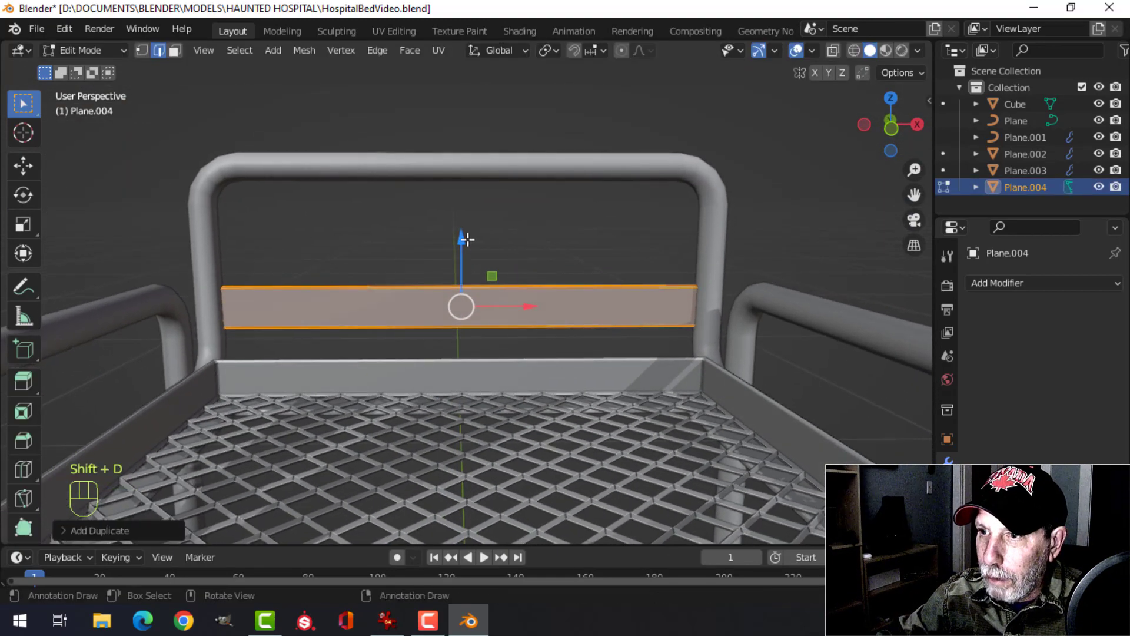
pyautogui.moveTo(467, 239); pyautogui.dragTo(482, 153)
pyautogui.press('Tab')
pyautogui.scroll(-3, 568, 224)
pyautogui.hotkey('alt', 'a')
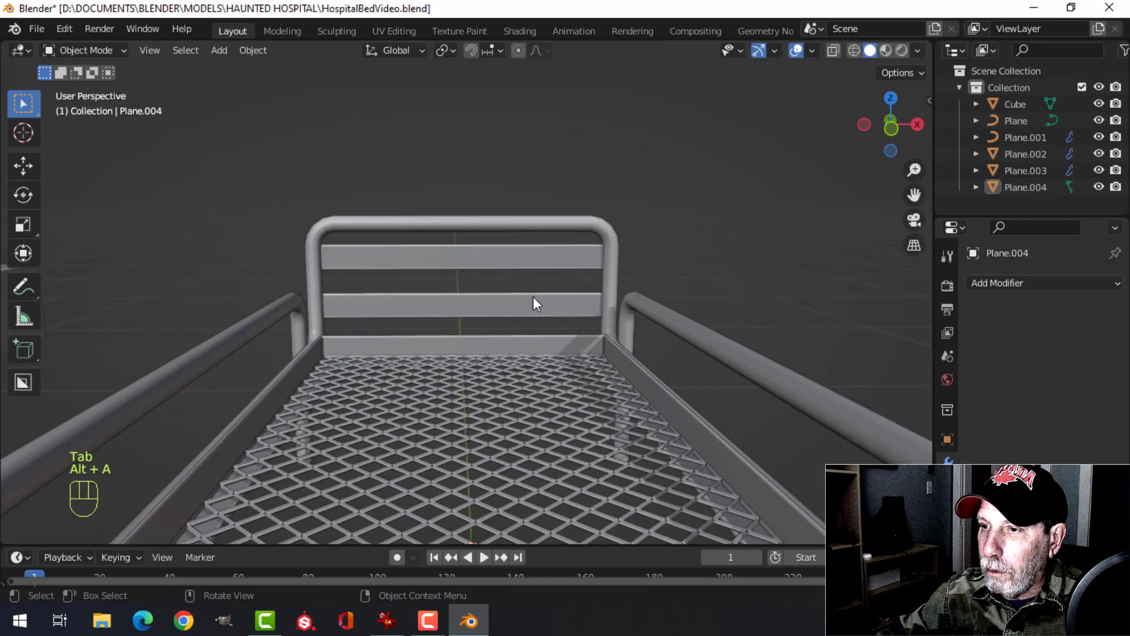
# Open the headboard and footboard tube curve for point editing with nothing selected
pyautogui.moveTo(532, 295); pyautogui.dragTo(593, 277, button='middle')
pyautogui.scroll(-2, 620, 316)
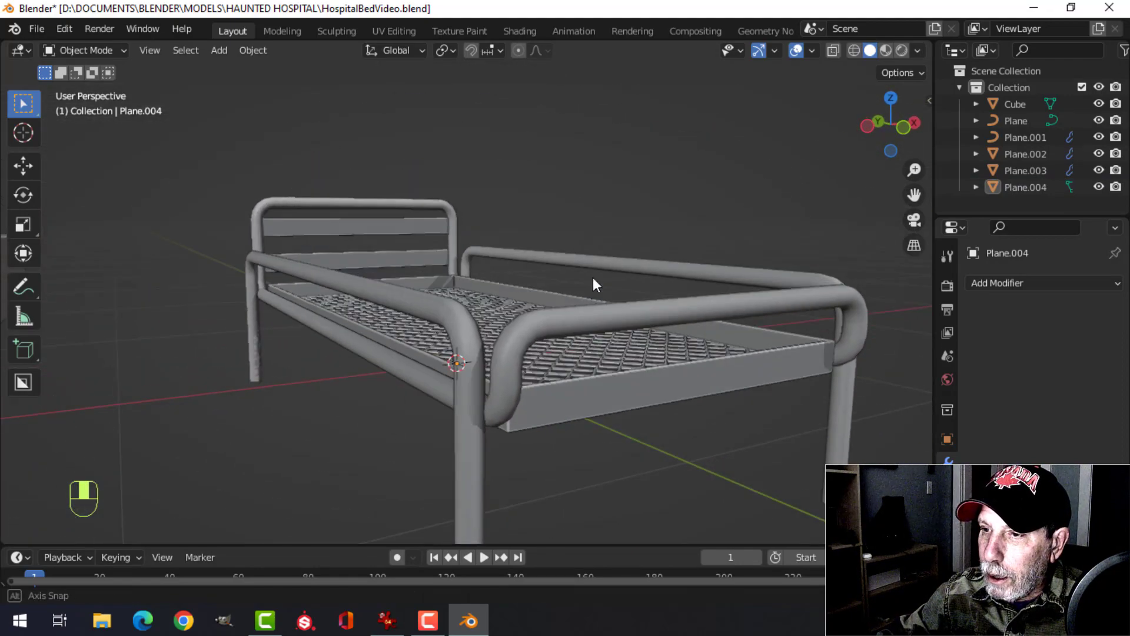
pyautogui.click(607, 308)
pyautogui.moveTo(671, 313); pyautogui.dragTo(676, 305, button='middle')
pyautogui.keyDown('shift'); pyautogui.moveTo(676, 304); pyautogui.dragTo(486, 311, button='middle'); pyautogui.keyUp('shift')
pyautogui.scroll(-2, 639, 288)
pyautogui.press('Tab')
pyautogui.hotkey('alt', 'a')
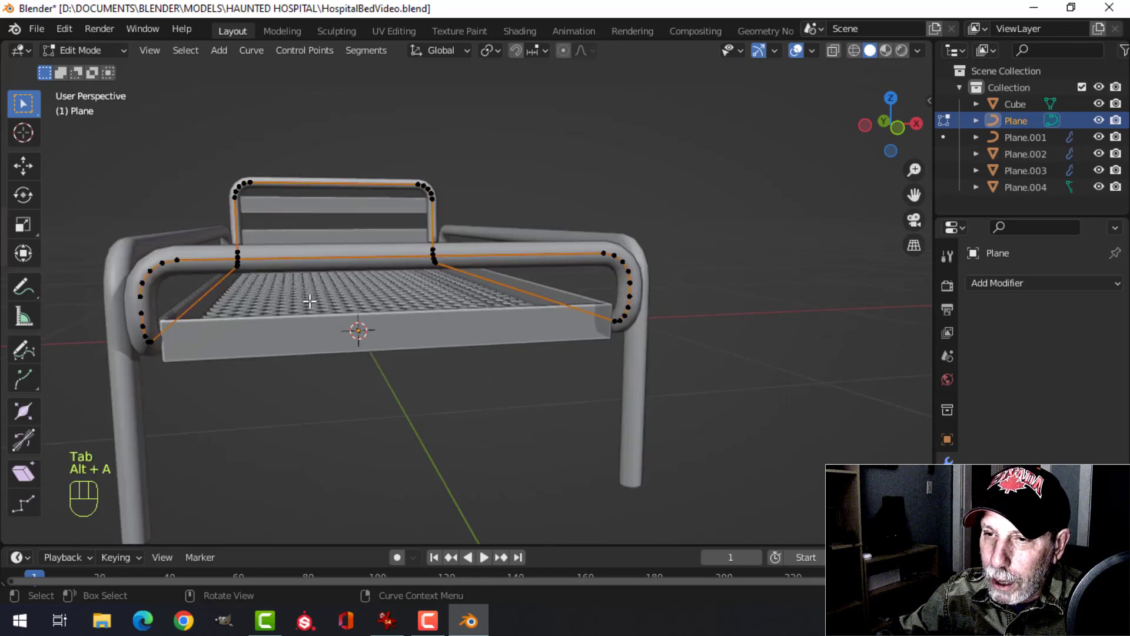
pyautogui.press('b')
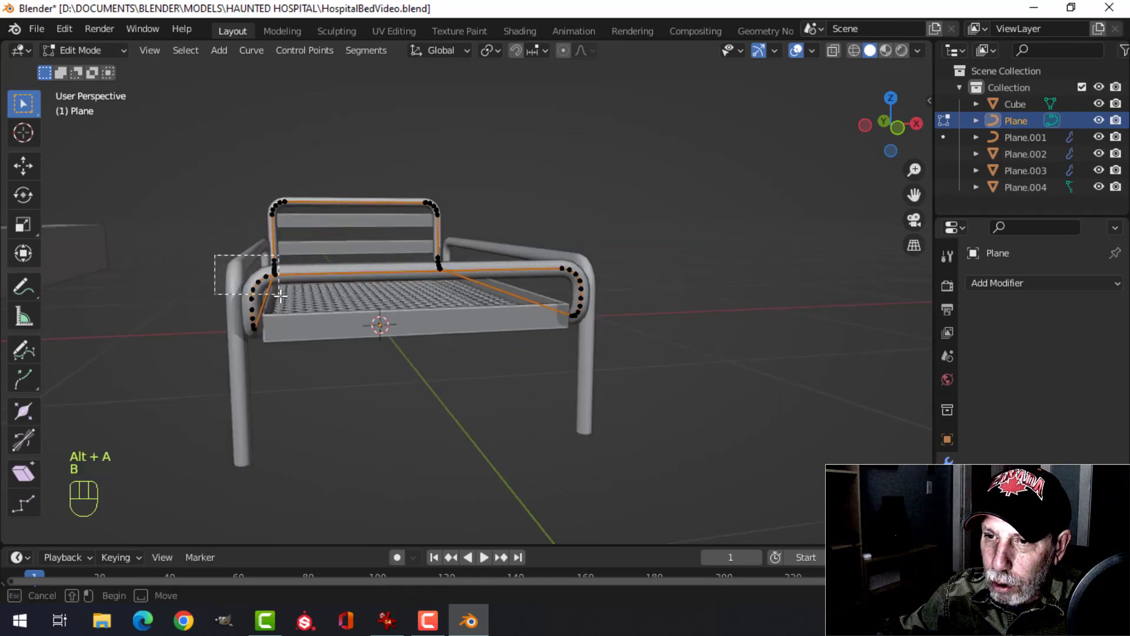
pyautogui.moveTo(280, 295); pyautogui.dragTo(281, 296)
pyautogui.moveTo(357, 289); pyautogui.dragTo(407, 311, button='middle')
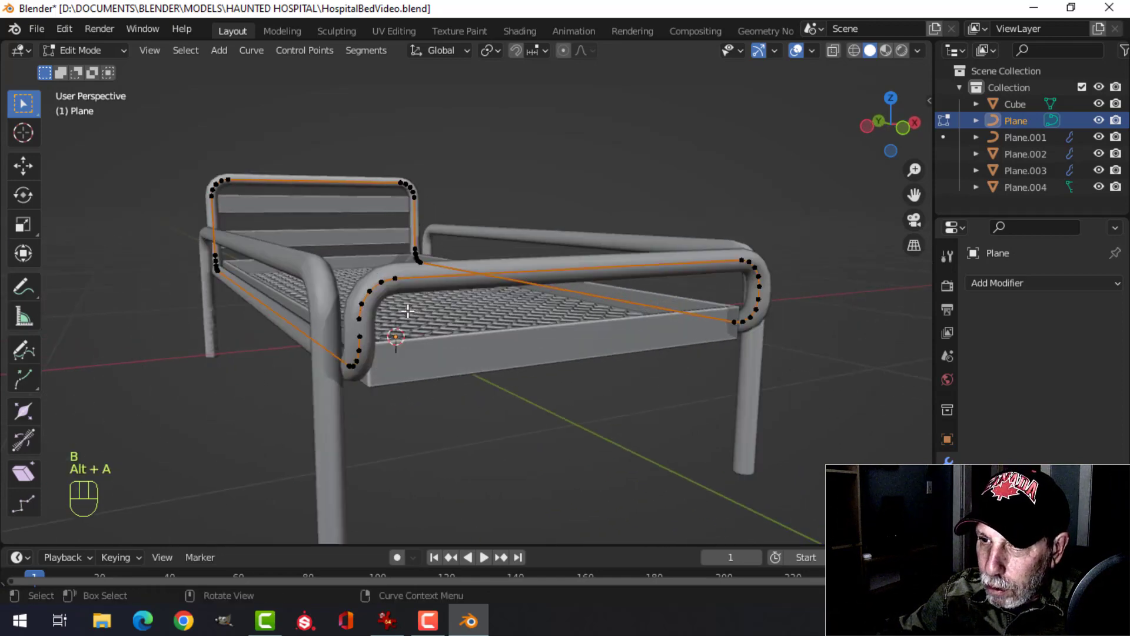
# Circle-select the control points of both upper footboard bends and raise them to make the footboard taller
pyautogui.press('c')
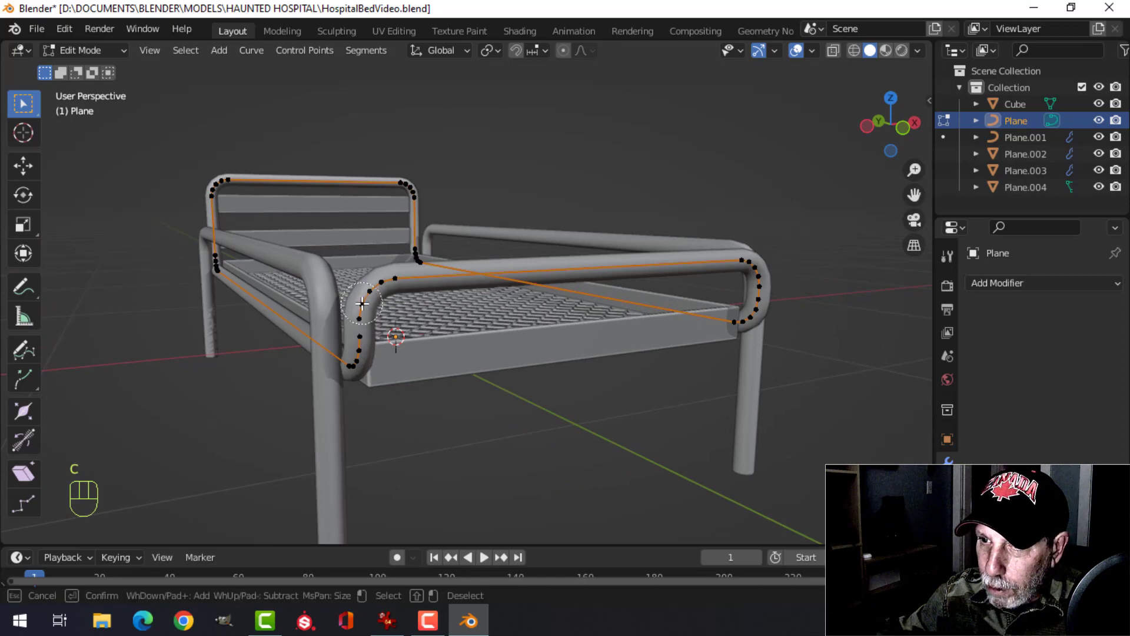
pyautogui.moveTo(362, 303); pyautogui.dragTo(380, 283)
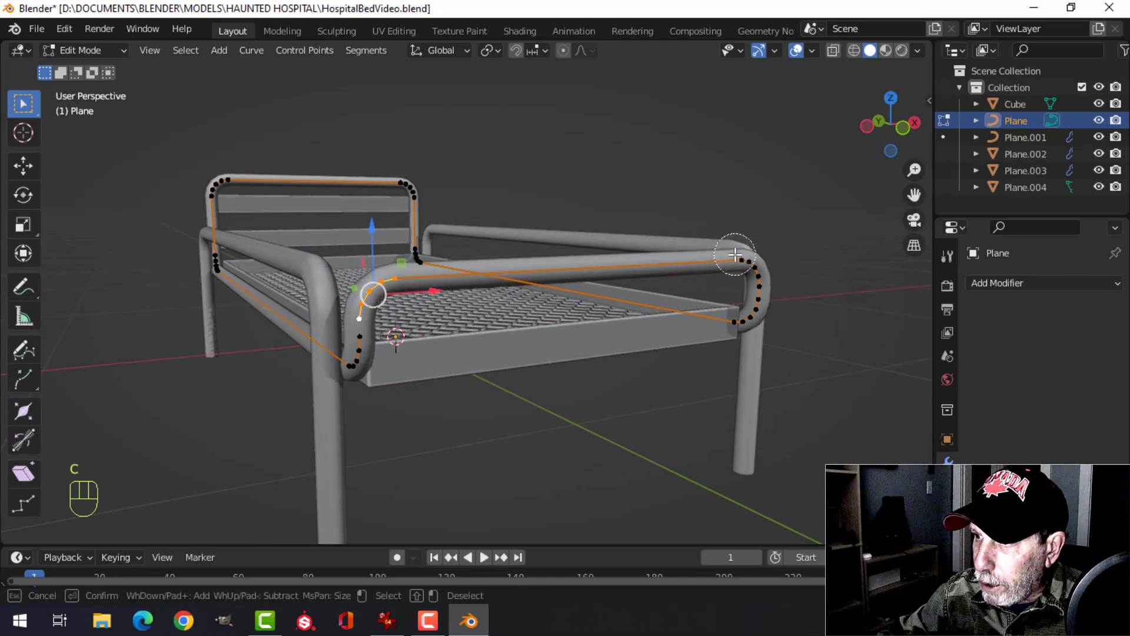
pyautogui.moveTo(735, 255); pyautogui.dragTo(754, 268)
pyautogui.press('Escape')
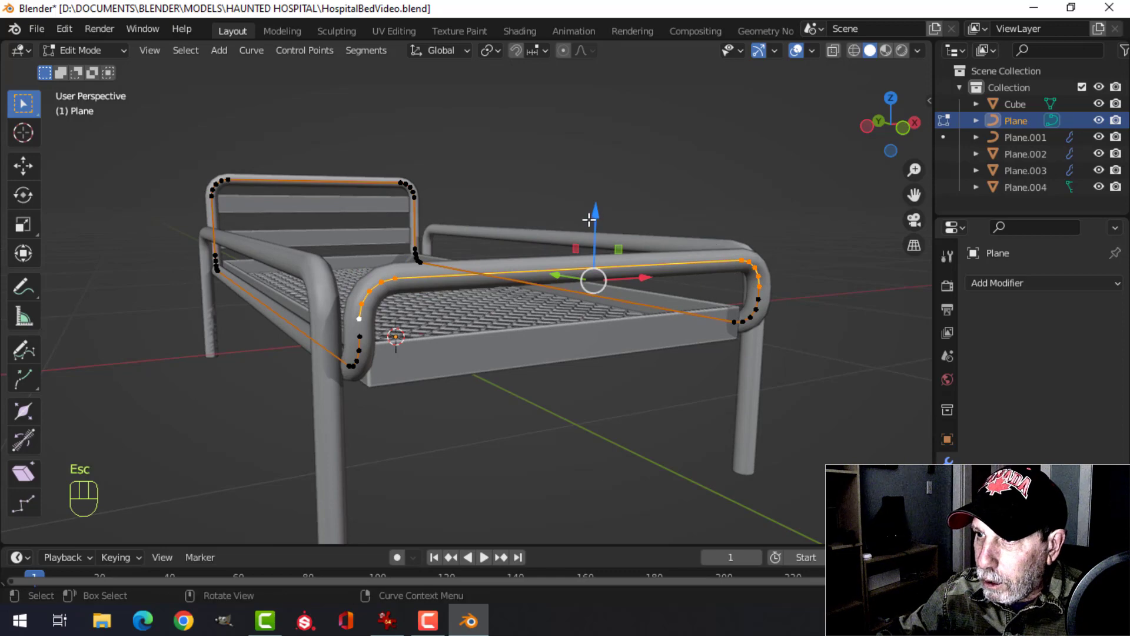
pyautogui.moveTo(595, 214); pyautogui.dragTo(598, 182)
pyautogui.press('Tab')
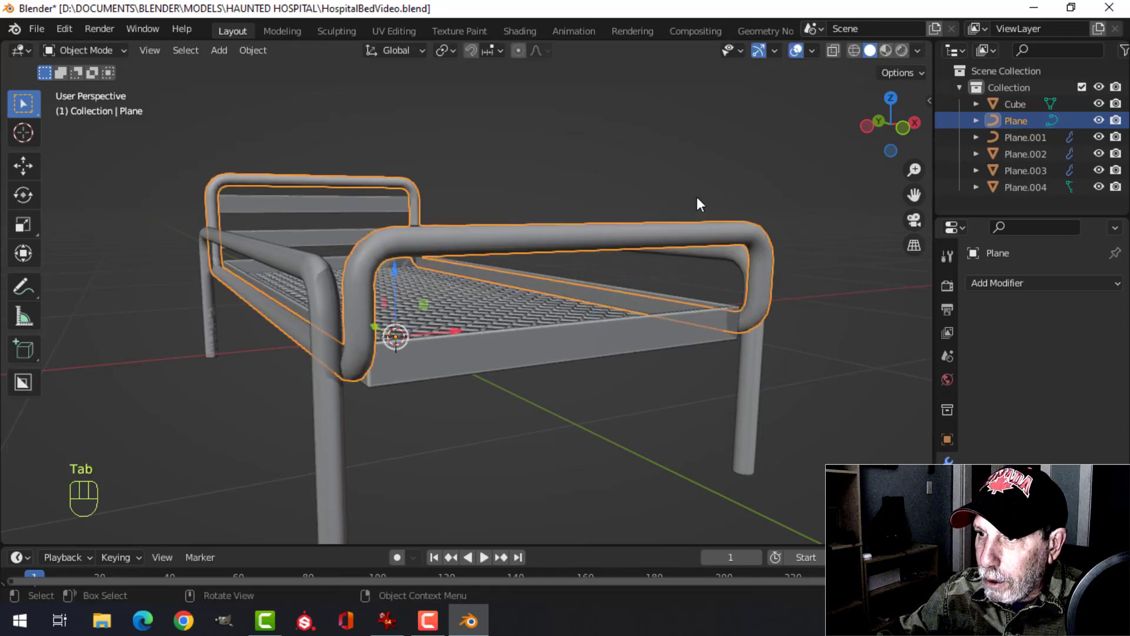
pyautogui.hotkey('alt', 'a')
# Duplicate the lower headboard slat and move the copy along the bed to the footboard
pyautogui.scroll(-4, 660, 206)
pyautogui.moveTo(623, 214); pyautogui.dragTo(443, 305, button='middle')
pyautogui.scroll(4, 424, 277)
pyautogui.click(428, 278)
pyautogui.press('Tab')
pyautogui.click(380, 292)
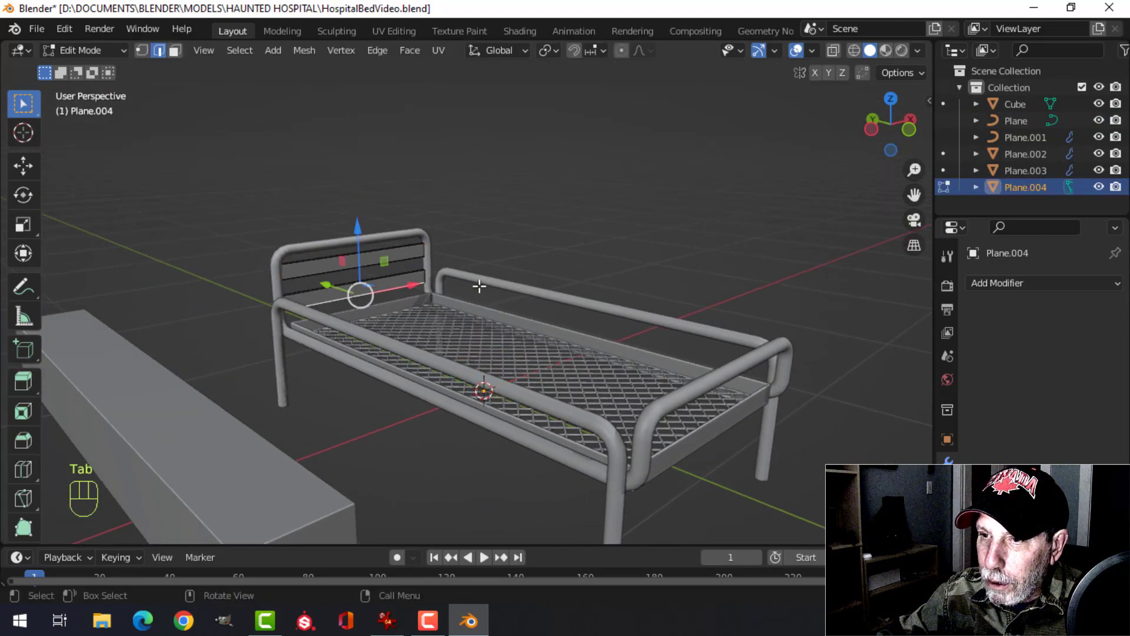
pyautogui.hotkey('ctrl', 'l')
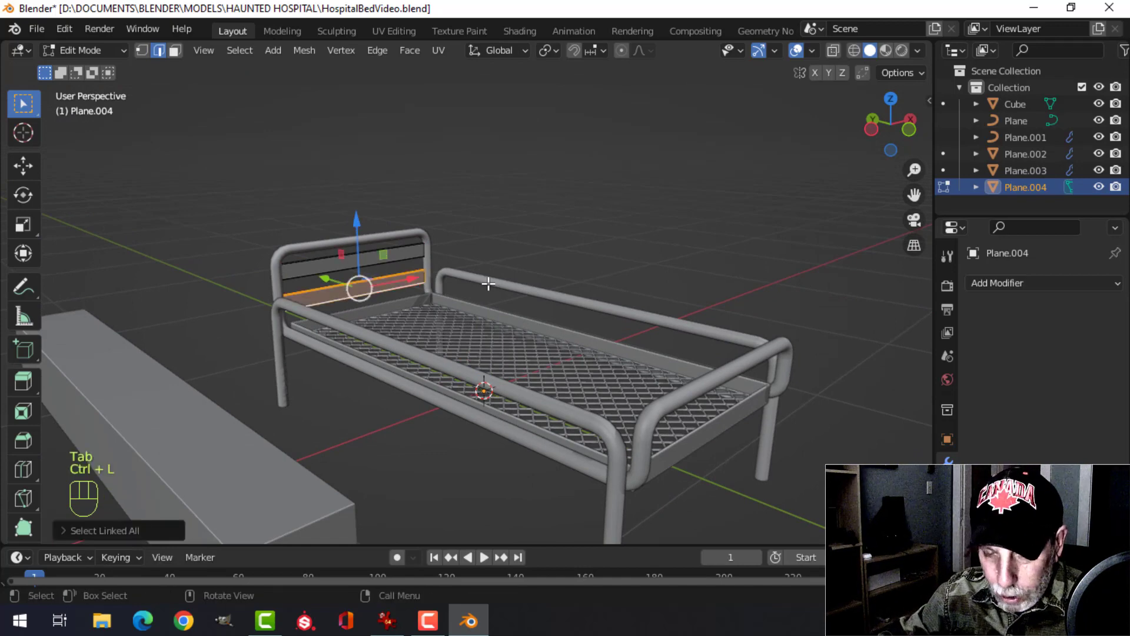
pyautogui.hotkey('shift', 'd')
pyautogui.moveTo(318, 274); pyautogui.dragTo(684, 387)
pyautogui.scroll(3, 796, 380)
pyautogui.keyDown('shift'); pyautogui.moveTo(798, 357); pyautogui.dragTo(580, 207, button='middle'); pyautogui.keyUp('shift')
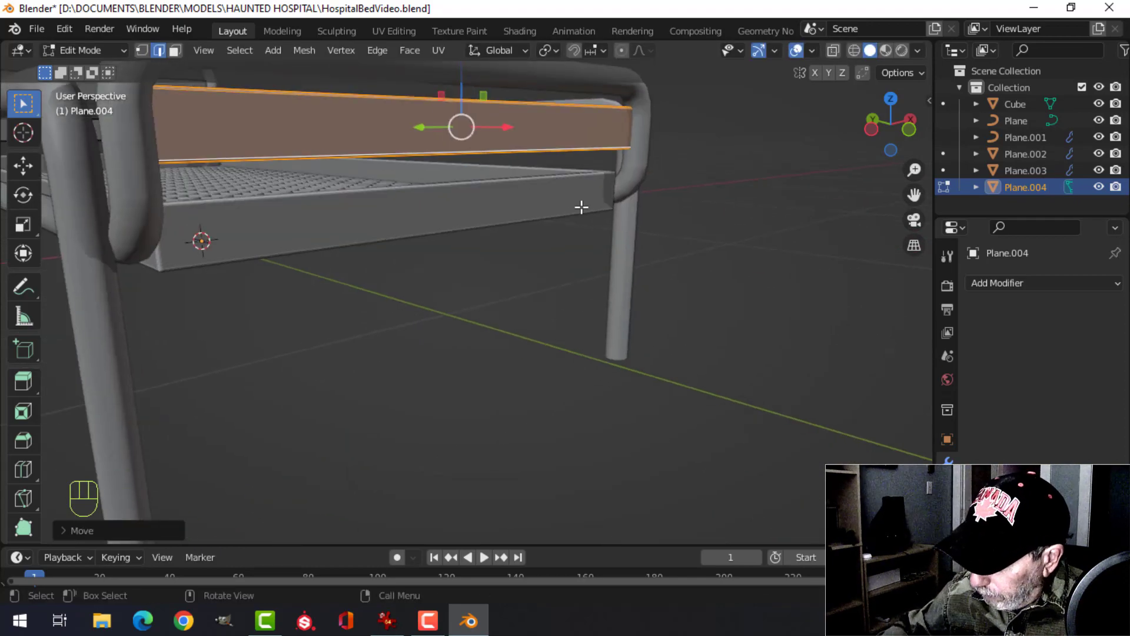
# Centre the footboard slat within the thickness of the footboard tube, using the right side view in wireframe
pyautogui.press('KP_3')
pyautogui.scroll(3, 534, 159)
pyautogui.keyDown('shift'); pyautogui.moveTo(475, 173); pyautogui.dragTo(845, 378, button='middle'); pyautogui.keyUp('shift')
pyautogui.scroll(2, 426, 226)
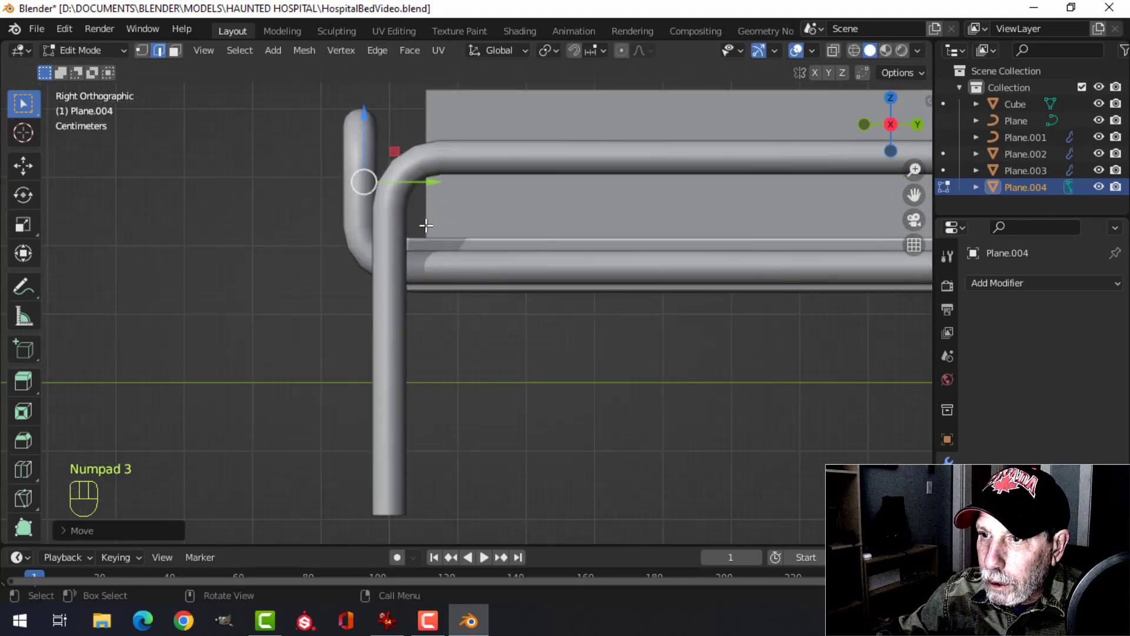
pyautogui.keyDown('shift'); pyautogui.moveTo(426, 226); pyautogui.dragTo(551, 357, button='middle'); pyautogui.keyUp('shift')
pyautogui.press('z')
pyautogui.click(465, 352)
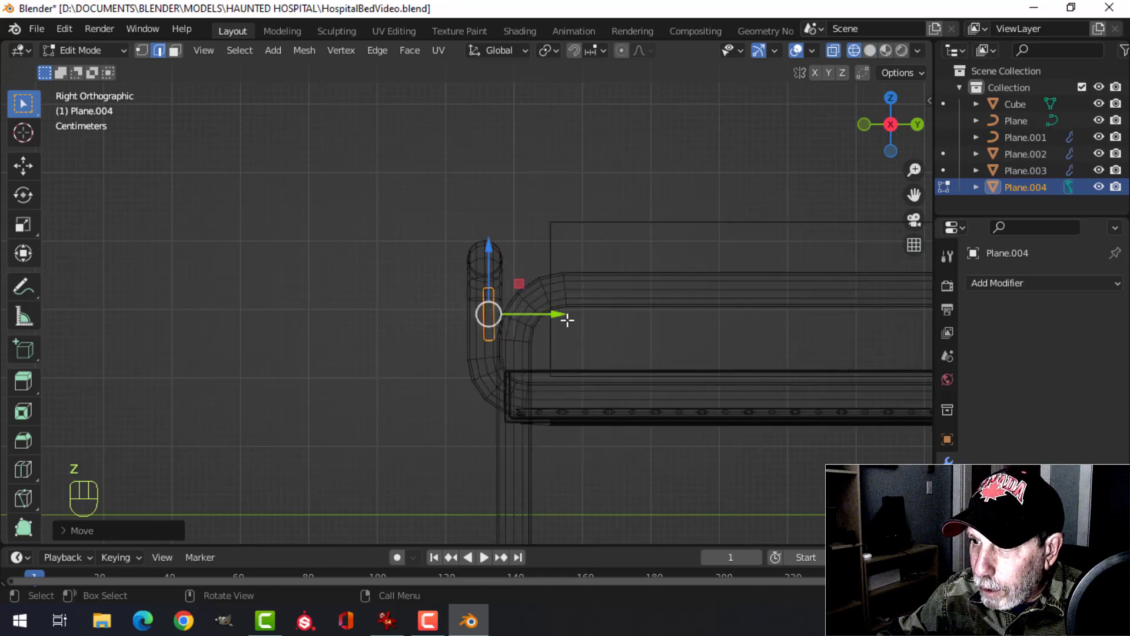
pyautogui.moveTo(559, 313); pyautogui.dragTo(554, 312)
pyautogui.moveTo(554, 311); pyautogui.dragTo(554, 312)
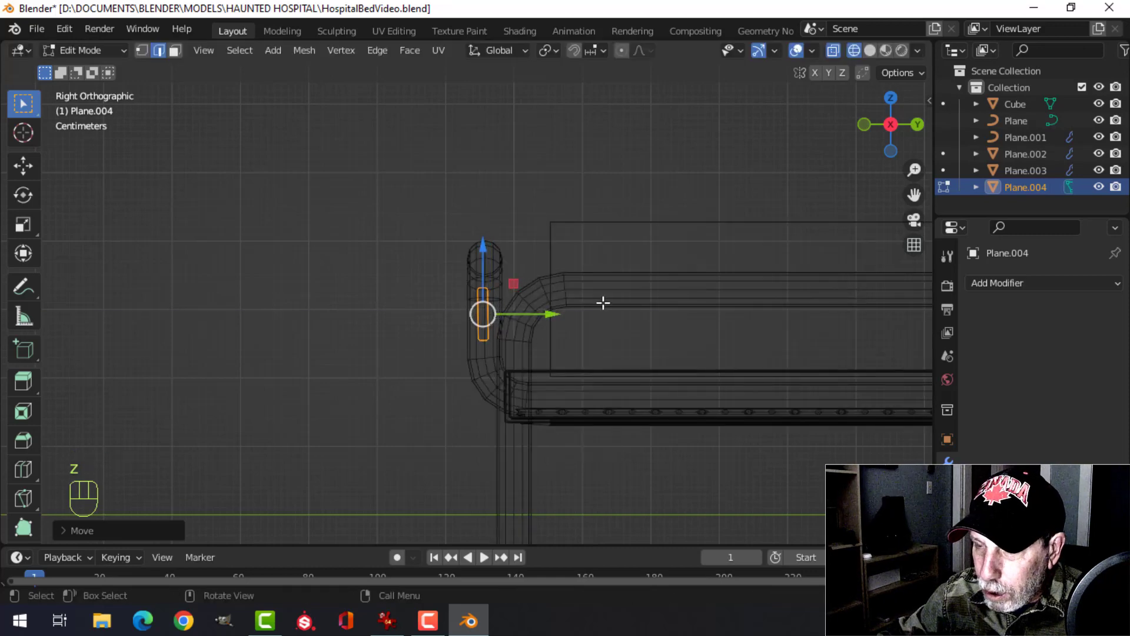
# Restore solid shading, return to Object Mode and check the slats' placement from around the bed
pyautogui.press('z')
pyautogui.click(720, 306)
pyautogui.press('Tab')
pyautogui.hotkey('alt', 'a')
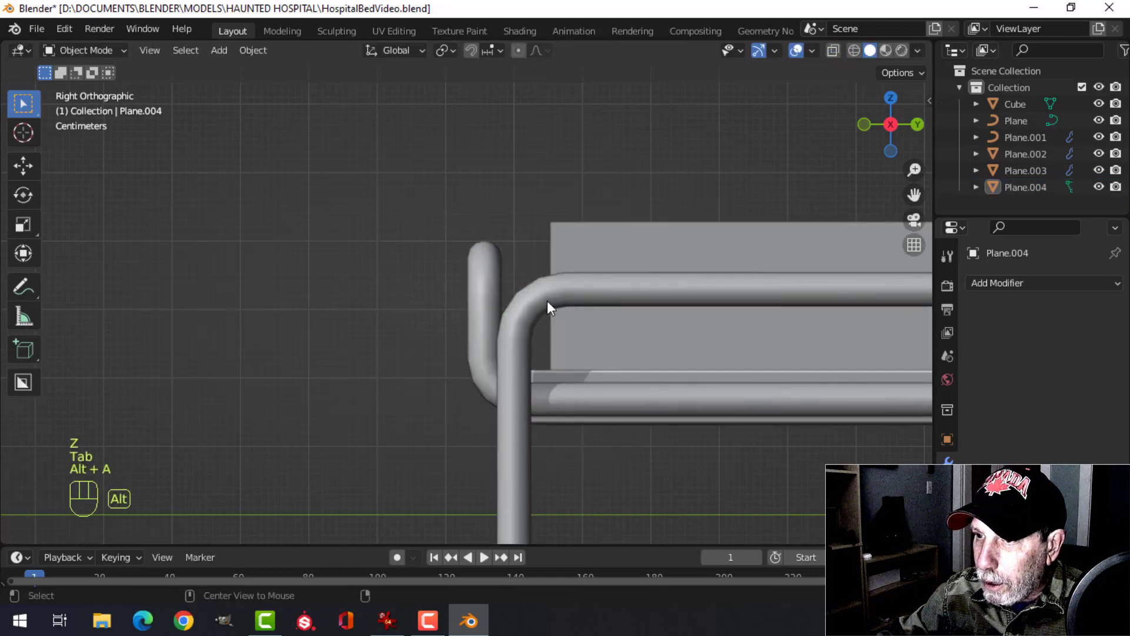
pyautogui.moveTo(546, 300)
pyautogui.mouseDown(button='middle')
pyautogui.moveTo(620, 320)
pyautogui.moveTo(305, 330)
pyautogui.moveTo(492, 359)
pyautogui.moveTo(415, 339)
pyautogui.moveTo(656, 309)
pyautogui.moveTo(470, 258)
pyautogui.moveTo(746, 323)
pyautogui.moveTo(557, 281)
pyautogui.moveTo(488, 281)
pyautogui.moveTo(489, 208)
pyautogui.mouseUp(button='middle')
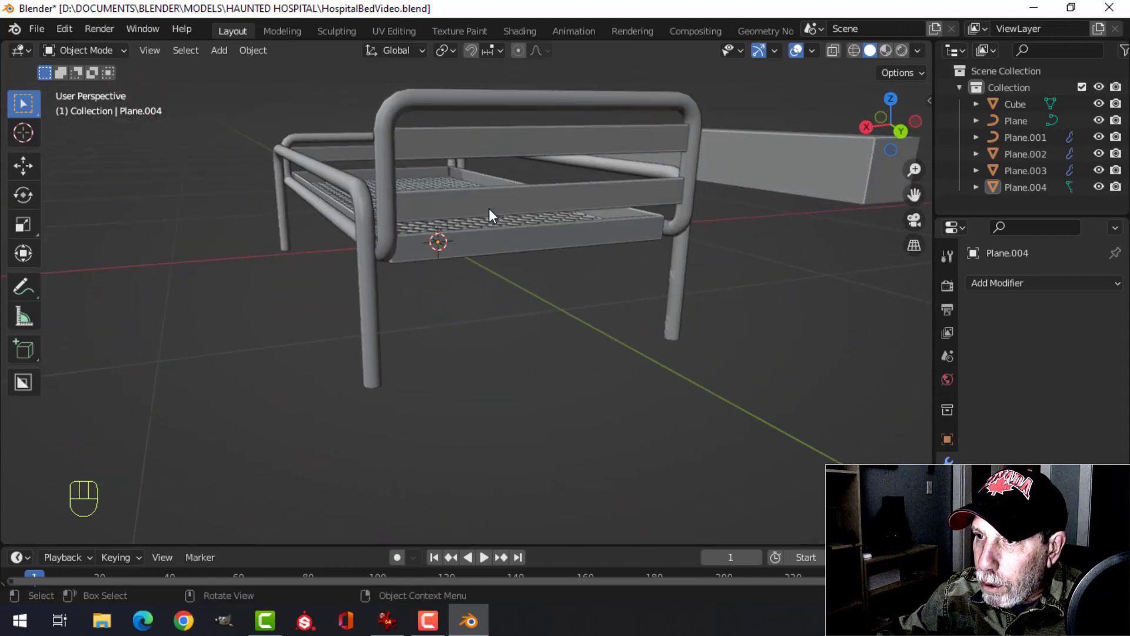
# Duplicate the lower headboard slat and place the copy below the bed frame at leg height
pyautogui.keyDown('shift'); pyautogui.click(489, 209); pyautogui.keyUp('shift')
pyautogui.moveTo(507, 305); pyautogui.dragTo(522, 303, button='middle')
pyautogui.press('Tab')
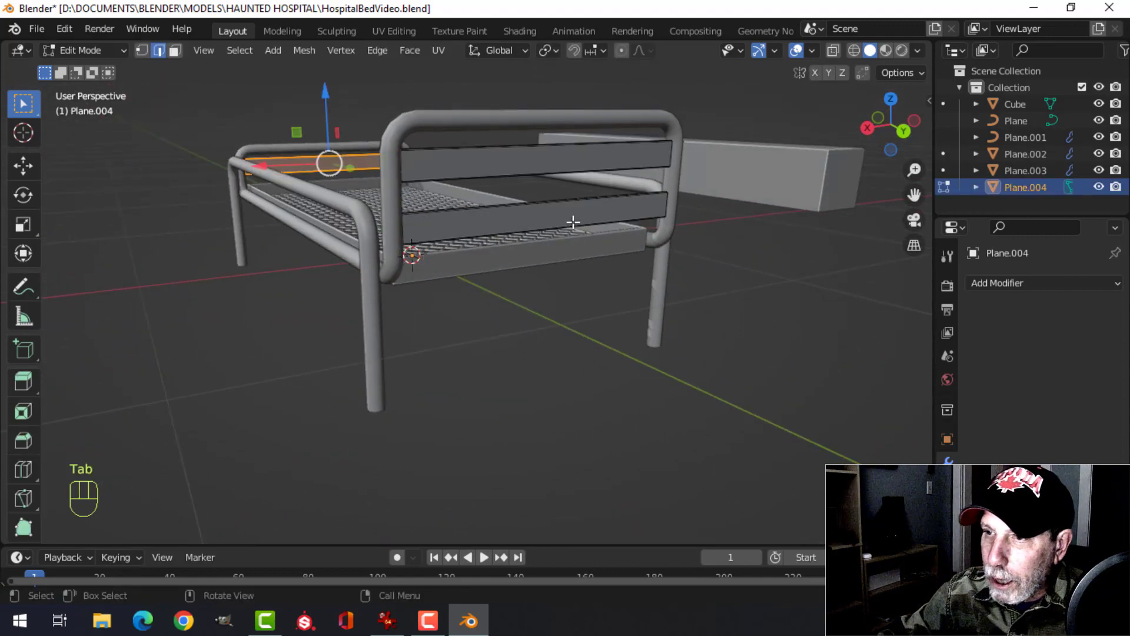
pyautogui.click(530, 225)
pyautogui.hotkey('ctrl', 'l')
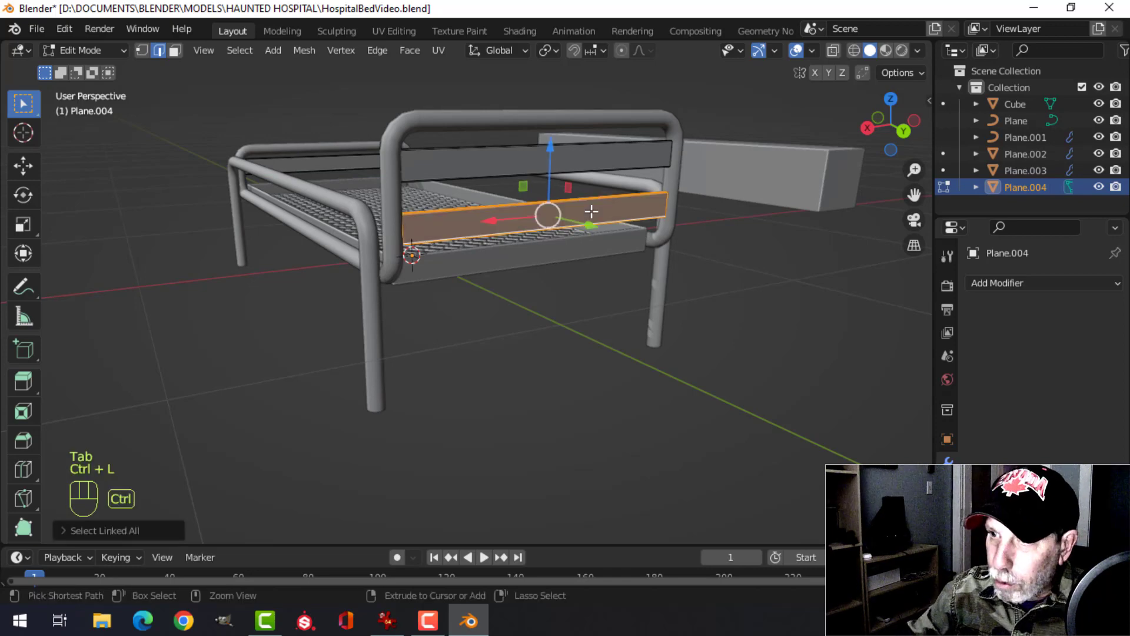
pyautogui.hotkey('shift', 'd')
pyautogui.moveTo(542, 151); pyautogui.dragTo(598, 303)
pyautogui.moveTo(598, 304); pyautogui.dragTo(524, 244, button='middle')
pyautogui.scroll(3, 613, 306)
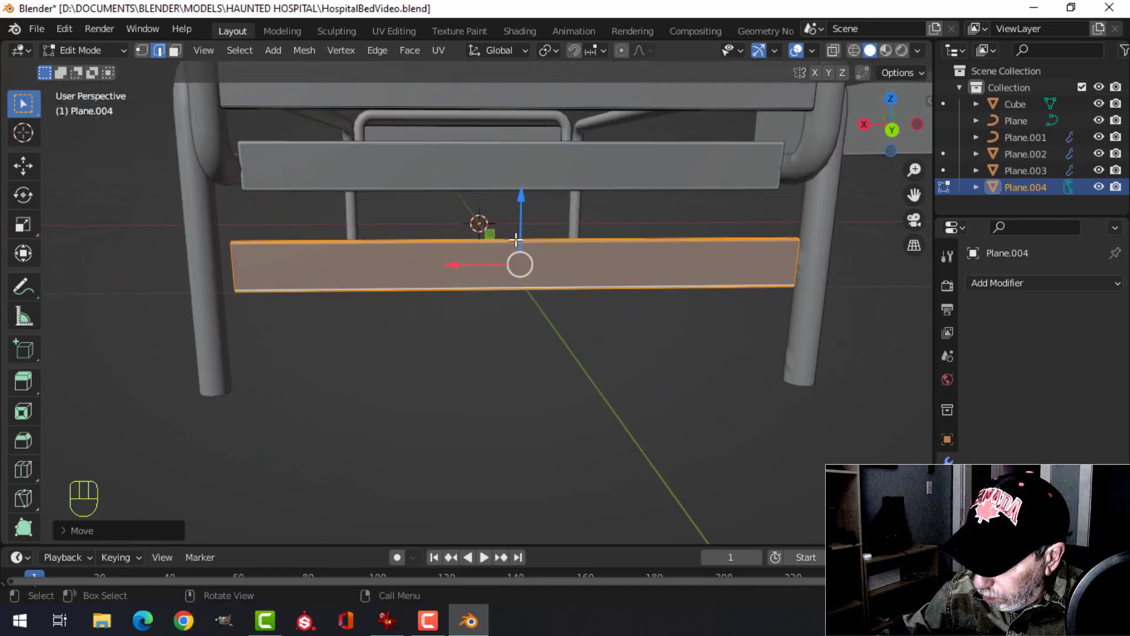
# Widen the copied slat along X until it reaches both headboard legs and shift it along Y between them
pyautogui.press('KP_1')
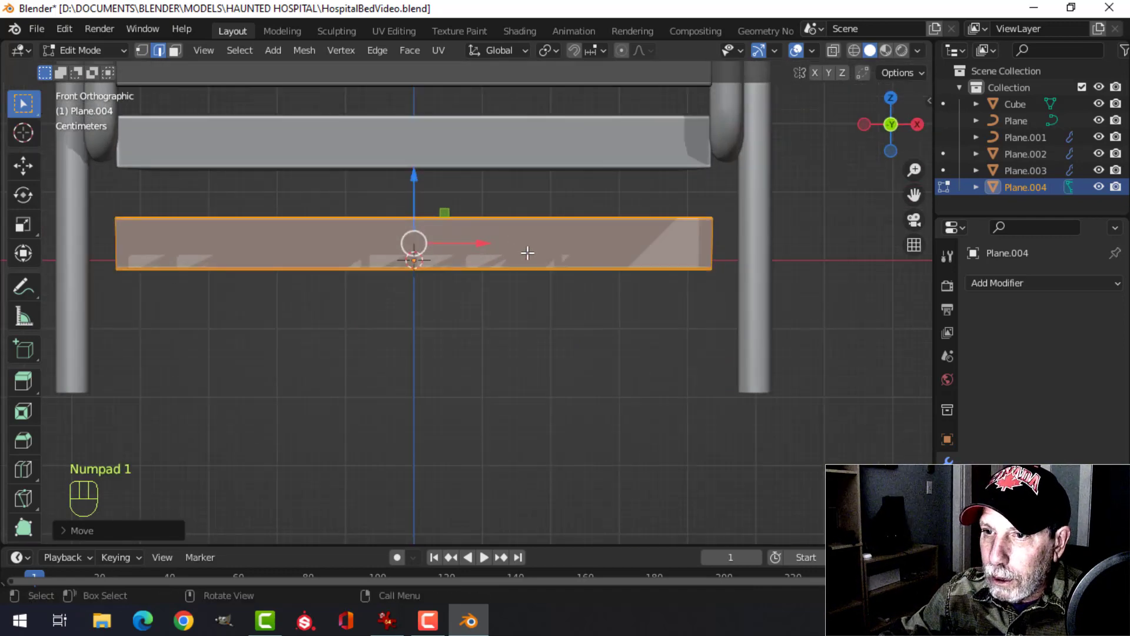
pyautogui.press('s')
pyautogui.press('x')
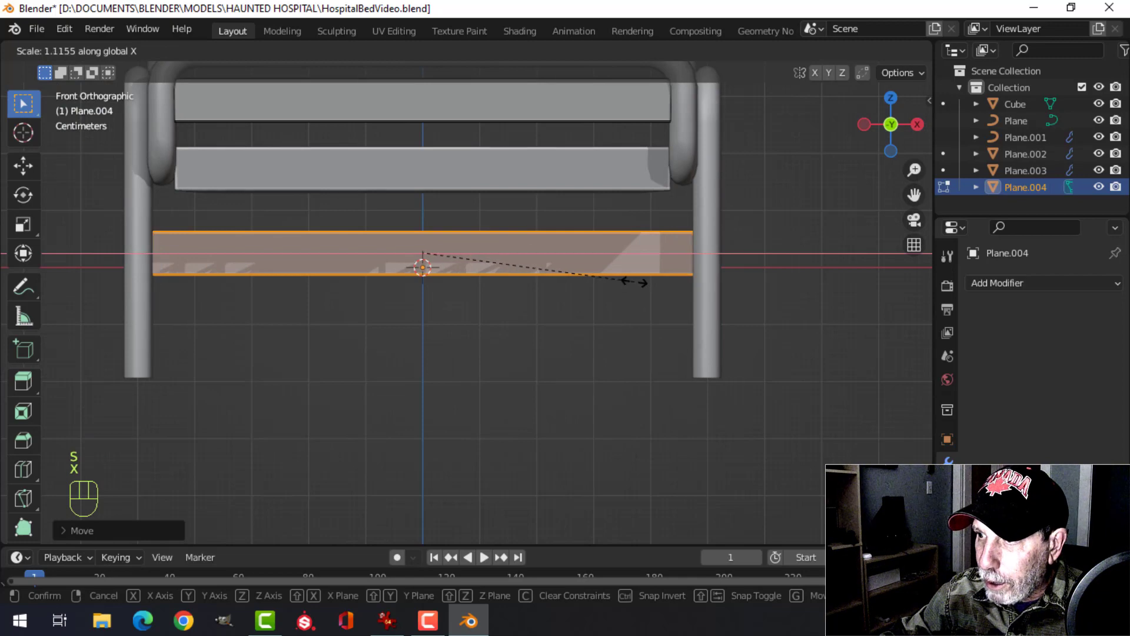
pyautogui.click(637, 281)
pyautogui.moveTo(637, 282); pyautogui.dragTo(593, 265, button='middle')
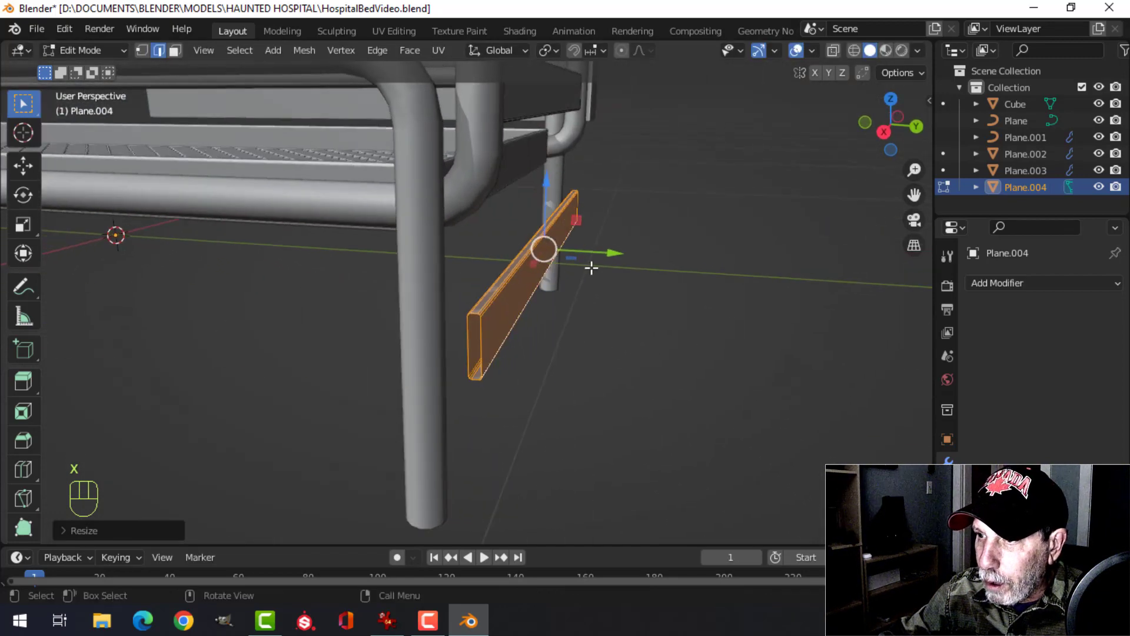
pyautogui.moveTo(592, 265)
pyautogui.mouseDown()
pyautogui.moveTo(596, 253)
pyautogui.moveTo(576, 256)
pyautogui.mouseUp()
pyautogui.moveTo(518, 258); pyautogui.dragTo(603, 262, button='middle')
pyautogui.scroll(3, 529, 273)
pyautogui.moveTo(497, 281); pyautogui.dragTo(566, 319, button='middle')
# Lower the crossbar's upper edges in the wireframe front view to make a narrow bar, and restore solid shading
pyautogui.press('KP_1')
pyautogui.scroll(-2, 548, 280)
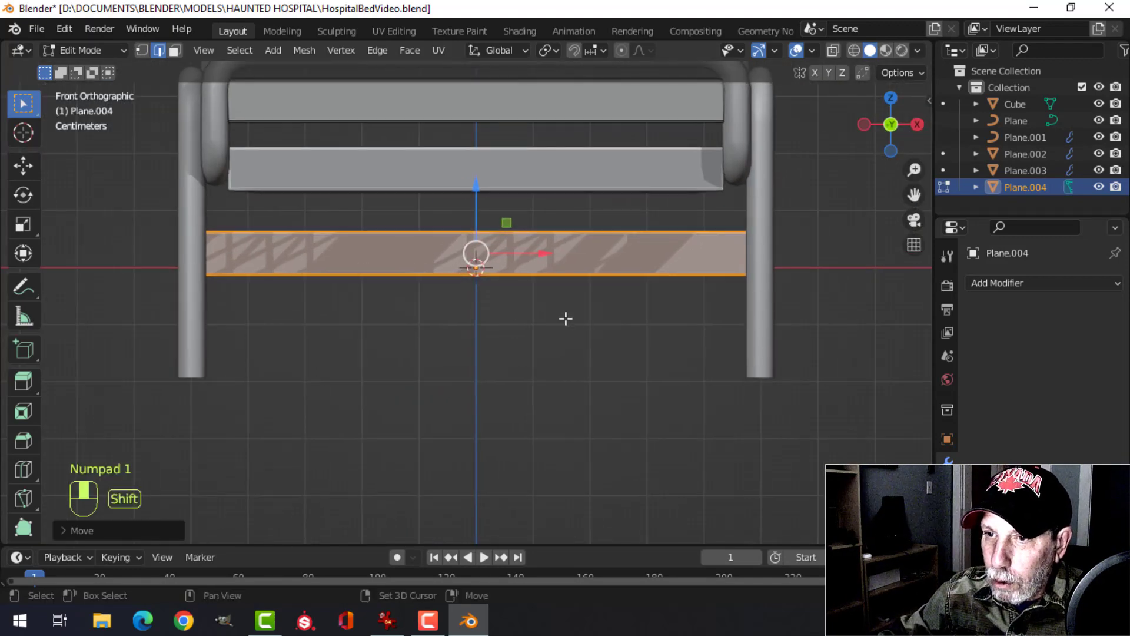
pyautogui.hotkey('alt', 'a')
pyautogui.press('z')
pyautogui.click(429, 320)
pyautogui.press('b')
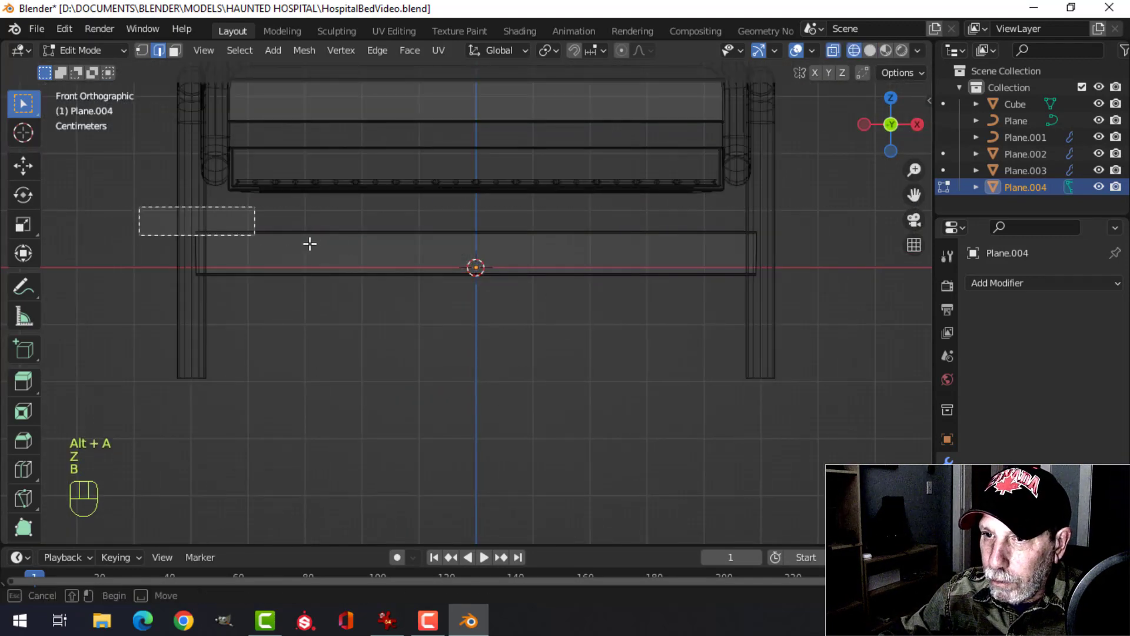
pyautogui.moveTo(309, 243); pyautogui.dragTo(802, 247)
pyautogui.moveTo(481, 169); pyautogui.dragTo(486, 196)
pyautogui.press('z')
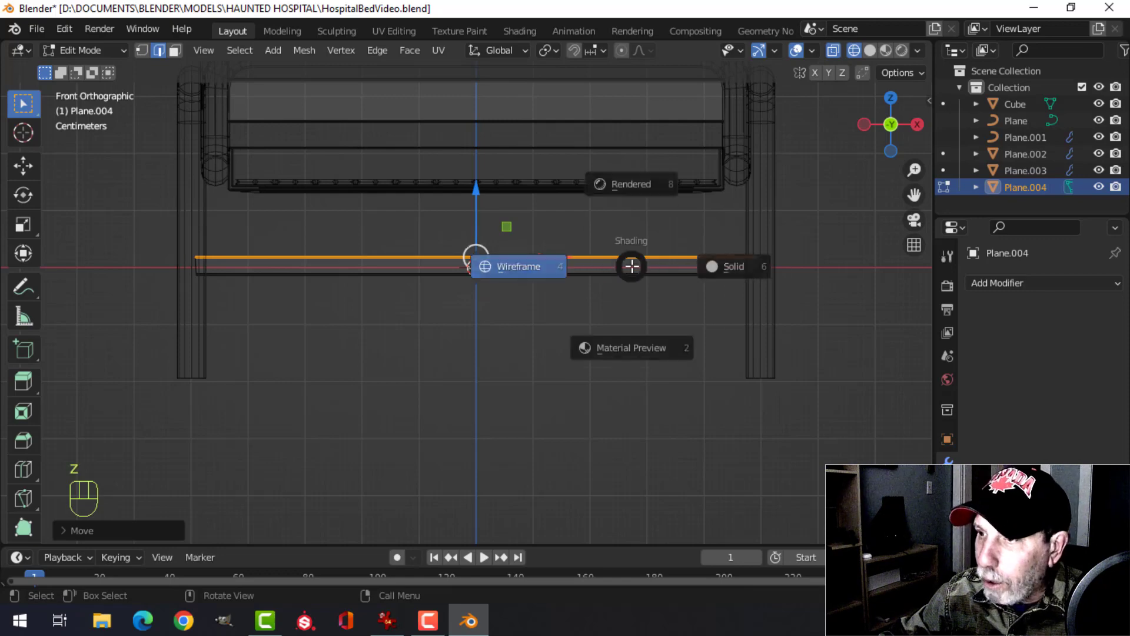
pyautogui.click(739, 264)
pyautogui.hotkey('alt', 'a')
pyautogui.moveTo(561, 304); pyautogui.dragTo(441, 382, button='middle')
pyautogui.scroll(-3, 565, 348)
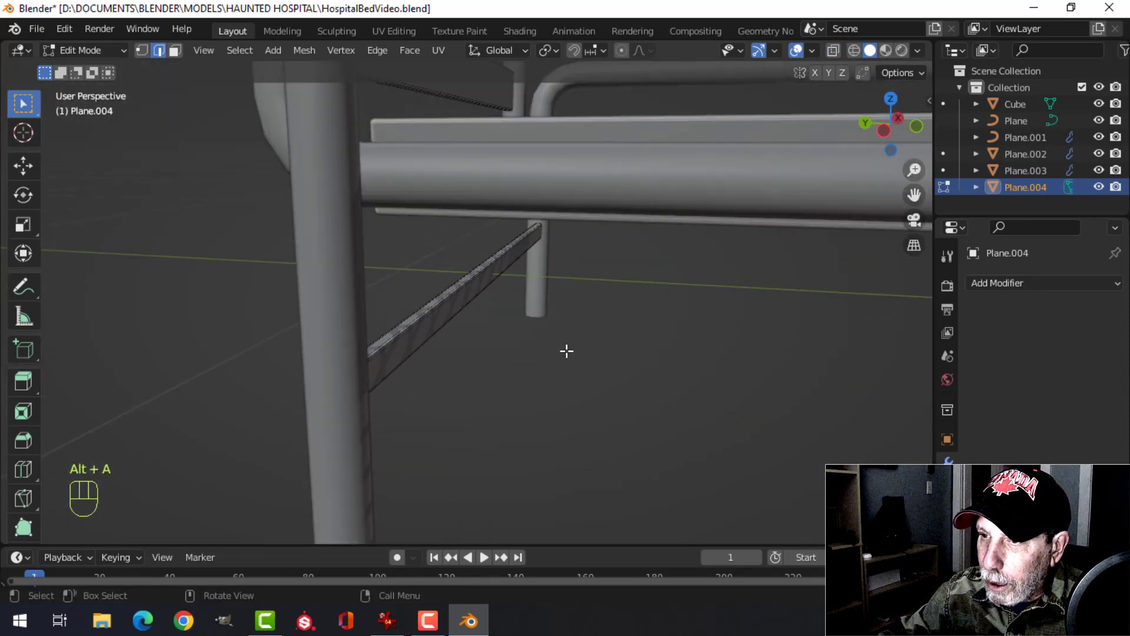
# Separate the linked geometry of the headboard crossbar into its own object and return to Object Mode
pyautogui.press('Tab')
pyautogui.hotkey('alt', 'a')
pyautogui.moveTo(588, 338); pyautogui.dragTo(532, 321, button='middle')
pyautogui.scroll(-3, 584, 329)
pyautogui.click(449, 269)
pyautogui.press('Tab')
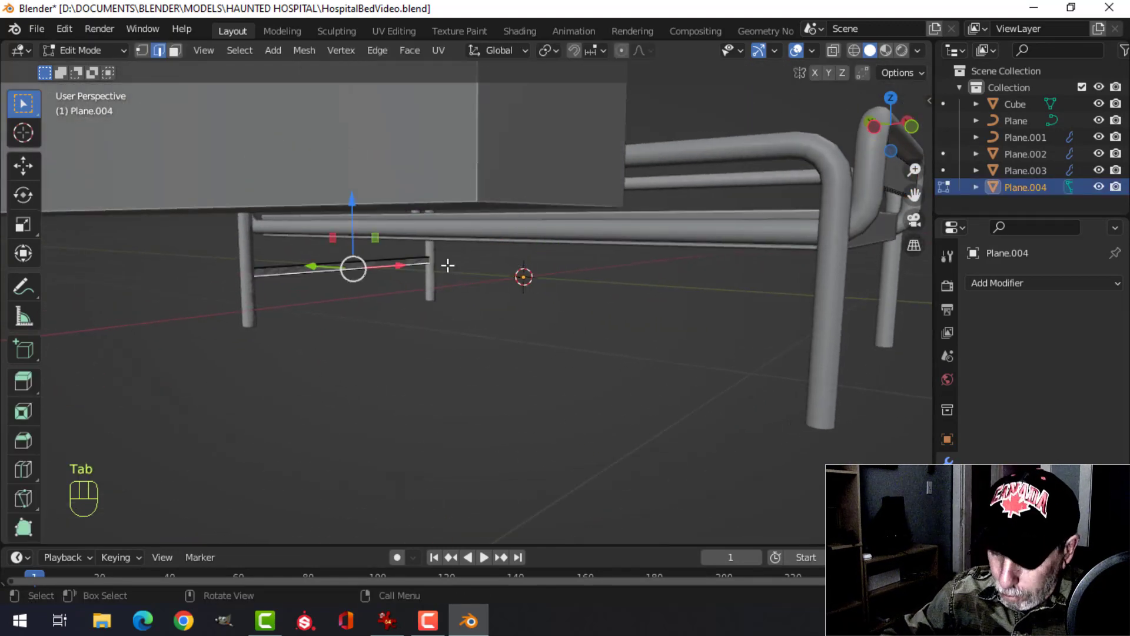
pyautogui.hotkey('ctrl', 'l')
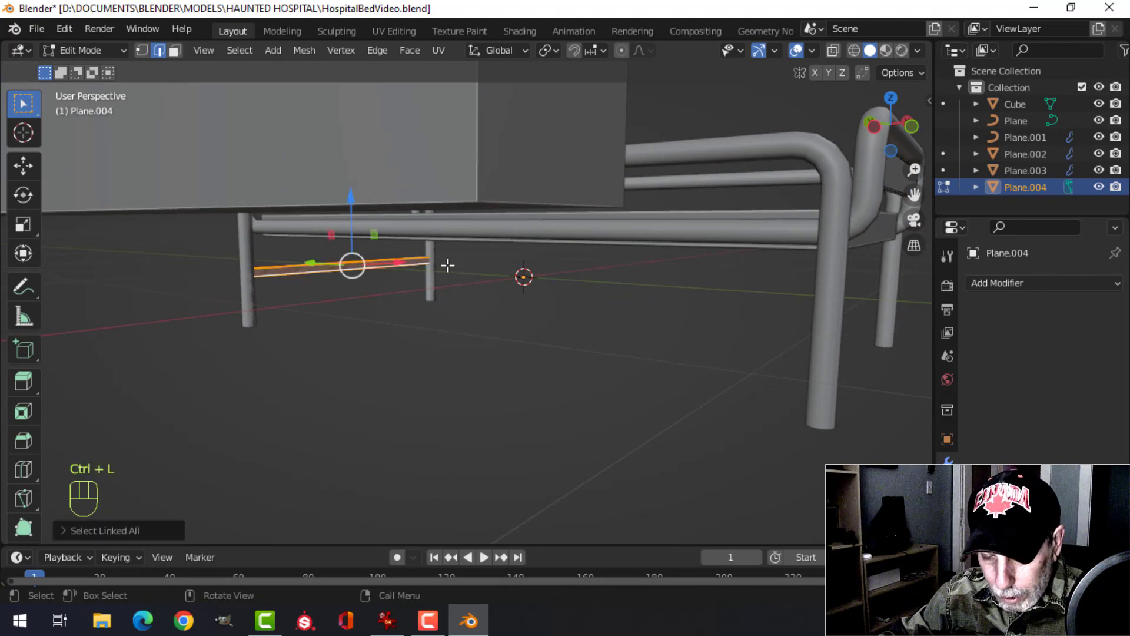
pyautogui.press('p')
pyautogui.click(447, 266)
pyautogui.press('Tab')
# Delete the large reference block beside the bed
pyautogui.click(418, 145)
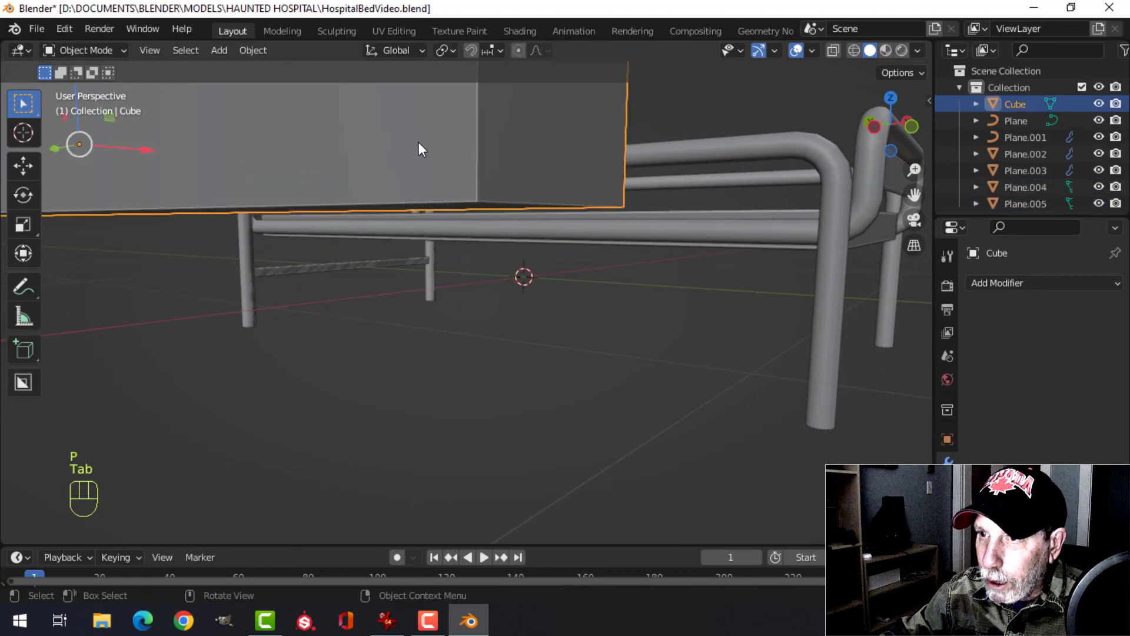
pyautogui.press('x')
pyautogui.click(418, 143)
# Add a Mirror modifier to the headboard crossbar and mirror it only across the Y axis
pyautogui.click(383, 260)
pyautogui.moveTo(379, 259); pyautogui.dragTo(510, 223, button='middle')
pyautogui.moveTo(524, 253); pyautogui.dragTo(499, 273, button='middle')
pyautogui.scroll(-1, 542, 274)
pyautogui.moveTo(518, 293)
pyautogui.mouseDown(button='middle')
pyautogui.moveTo(532, 318)
pyautogui.moveTo(532, 302)
pyautogui.mouseUp(button='middle')
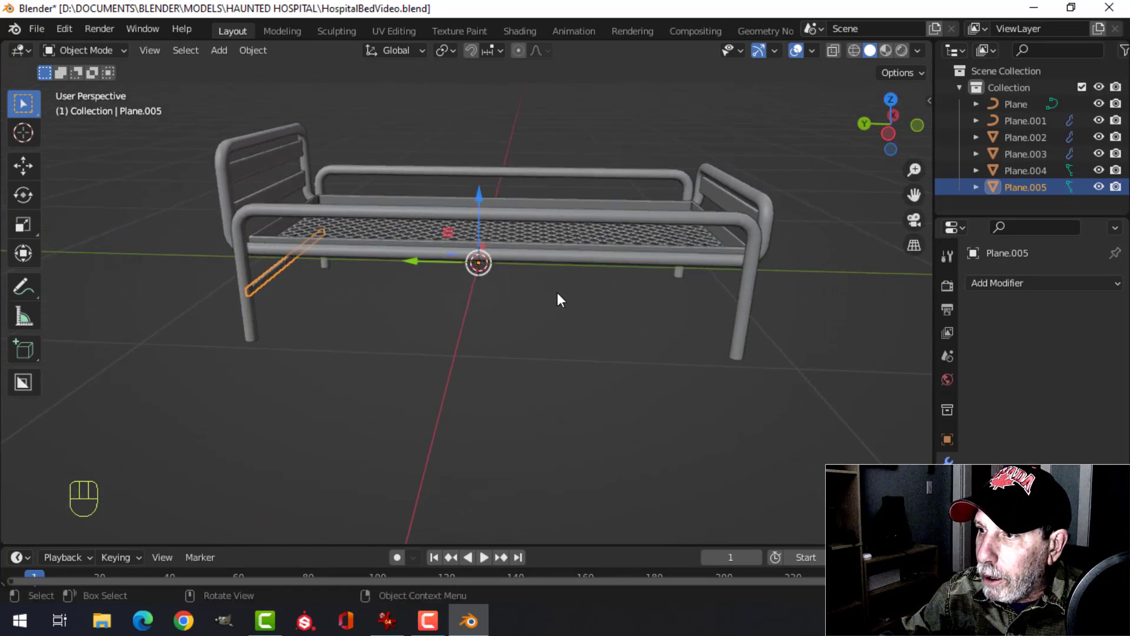
pyautogui.click(988, 282)
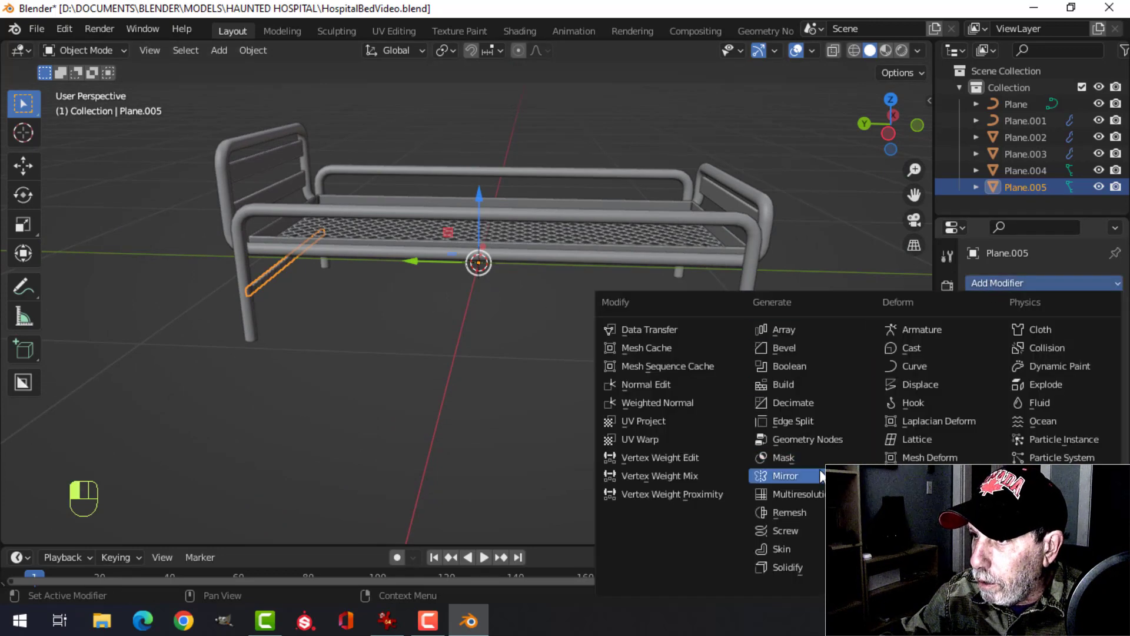
pyautogui.click(787, 476)
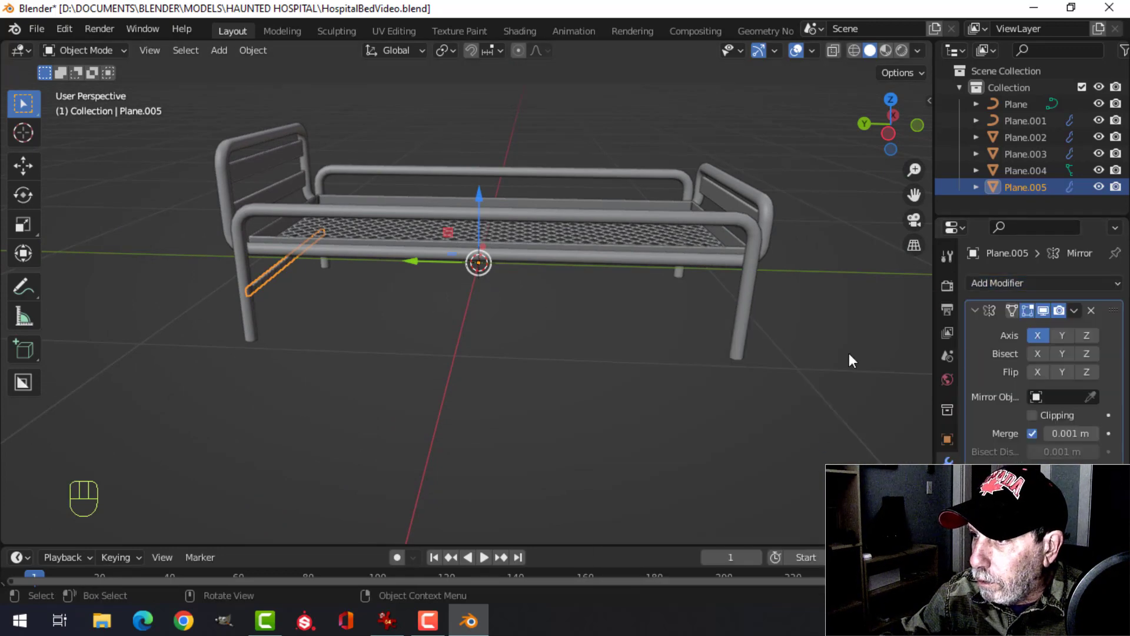
pyautogui.click(1034, 335)
pyautogui.moveTo(738, 335); pyautogui.dragTo(719, 330, button='middle')
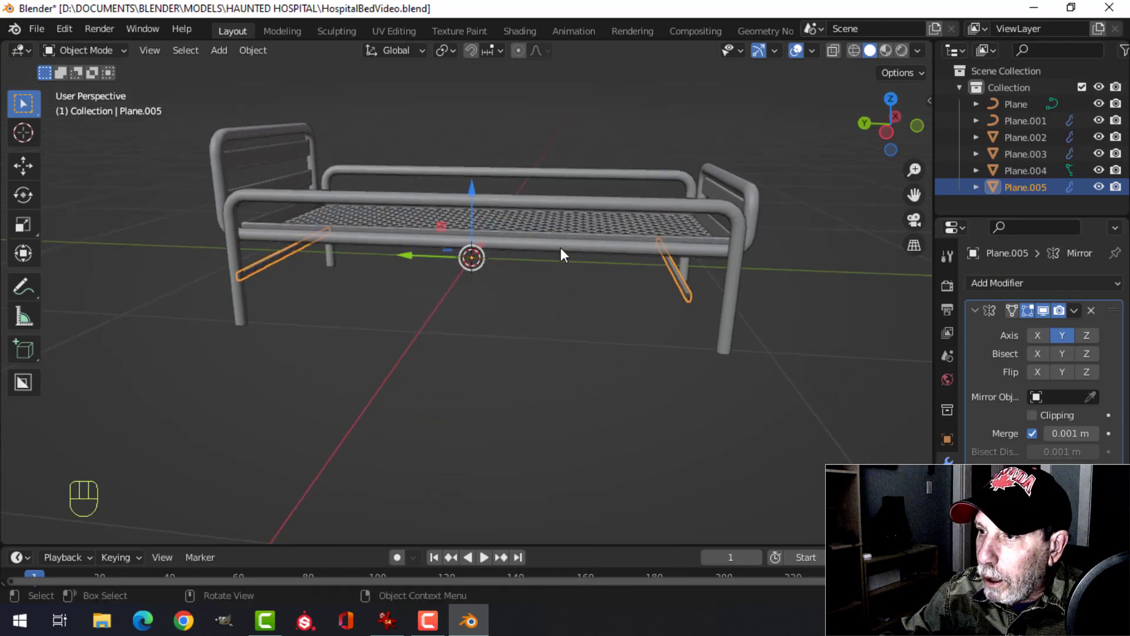
# Snap the 3D cursor to the centre of the rectangular mesh-base frame, using all of its geometry
pyautogui.moveTo(540, 246); pyautogui.dragTo(358, 260, button='middle')
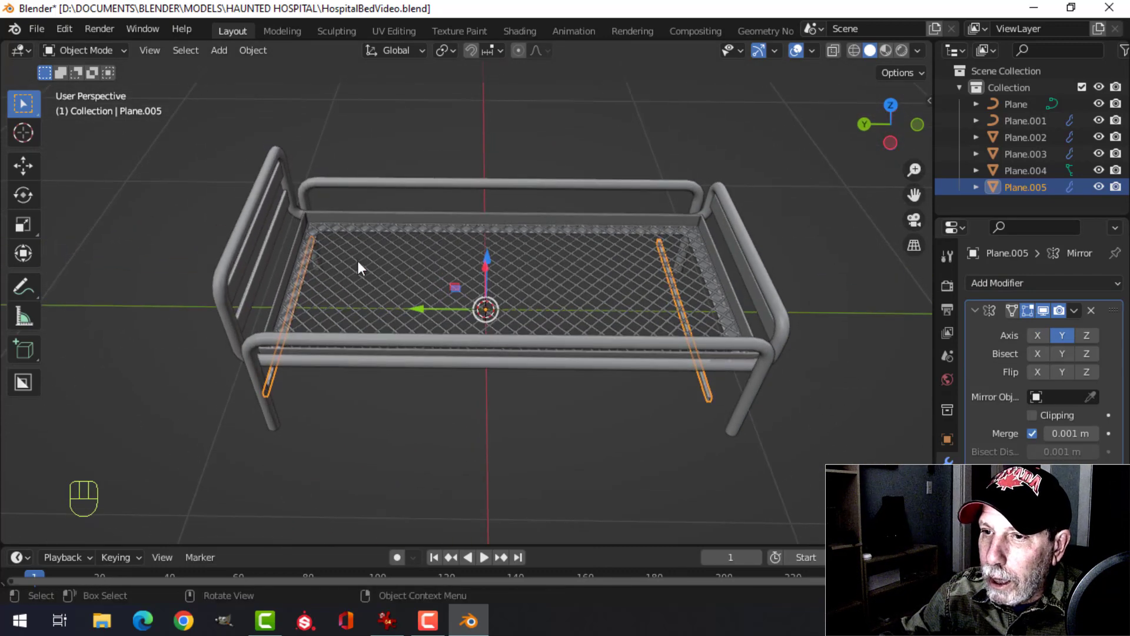
pyautogui.click(299, 233)
pyautogui.press('Tab')
pyautogui.press('a')
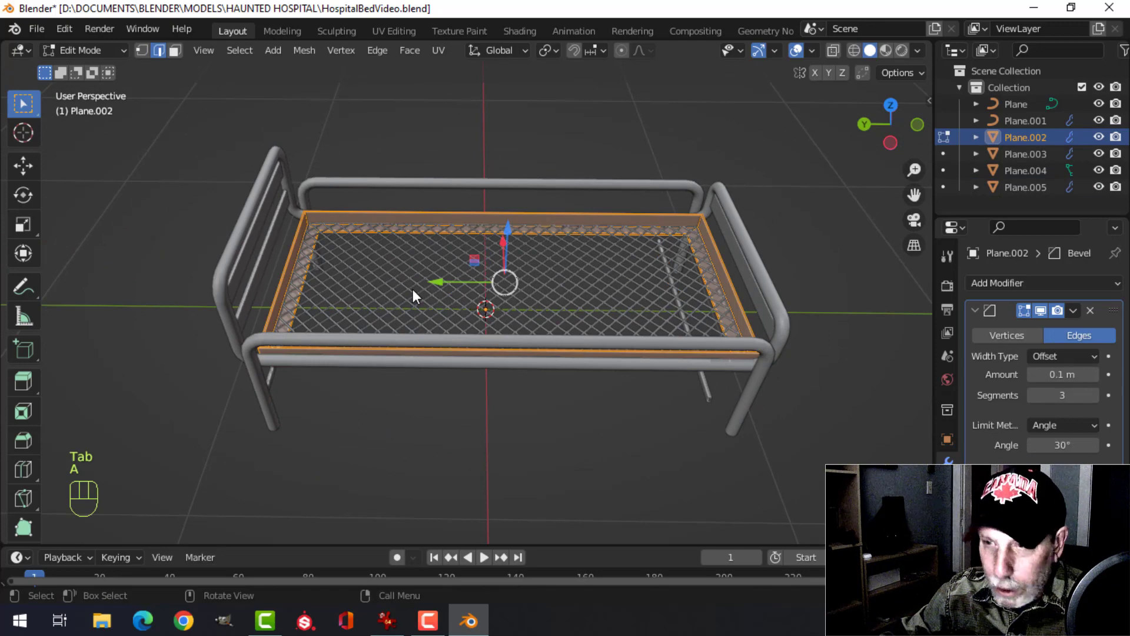
pyautogui.hotkey('shift', 's')
pyautogui.click(452, 386)
pyautogui.press('Tab')
pyautogui.hotkey('alt', 'a')
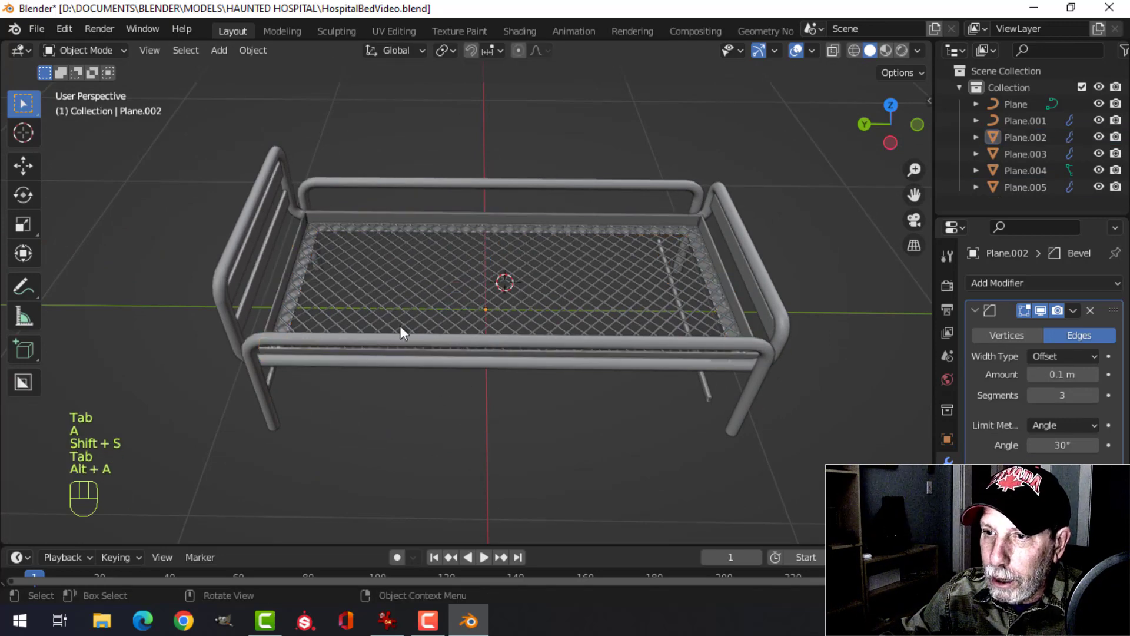
# Set the mirrored crossbar's origin to the 3D cursor
pyautogui.moveTo(400, 326); pyautogui.dragTo(284, 298, button='middle')
pyautogui.click(315, 272)
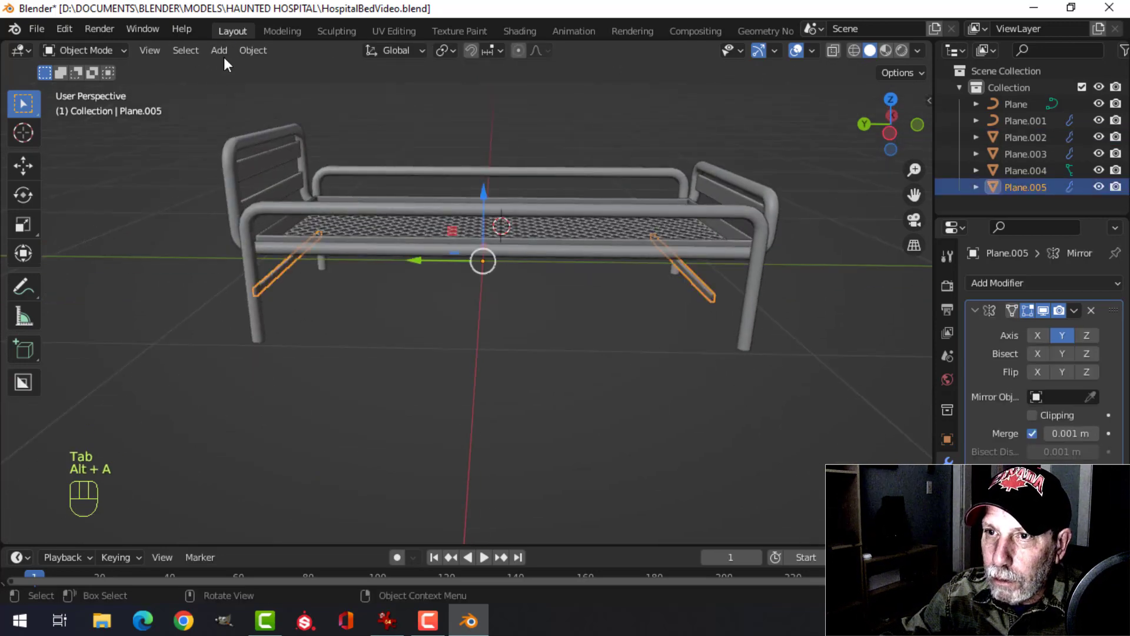
pyautogui.click(253, 50)
pyautogui.moveTo(286, 85)
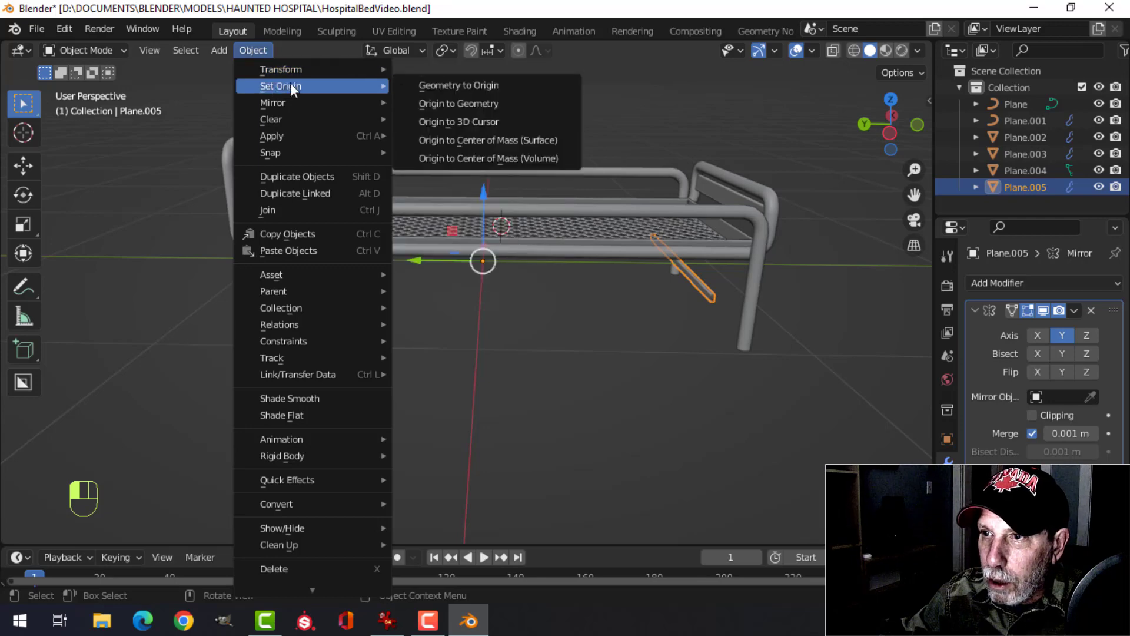
pyautogui.click(456, 121)
# Inspect the mirrored crossbar at the footboard legs and apply its Mirror modifier
pyautogui.keyDown('shift'); pyautogui.moveTo(730, 228); pyautogui.dragTo(589, 216, button='middle'); pyautogui.keyUp('shift')
pyautogui.scroll(3, 630, 225)
pyautogui.hotkey('alt', 'a')
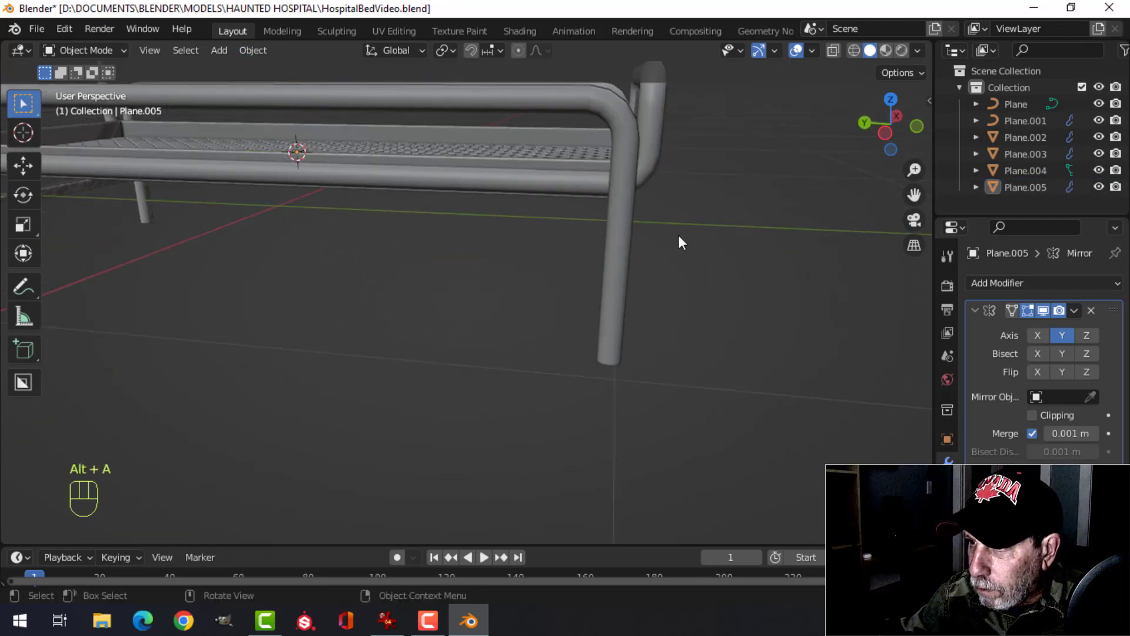
pyautogui.moveTo(678, 235); pyautogui.dragTo(530, 229, button='middle')
pyautogui.click(519, 220)
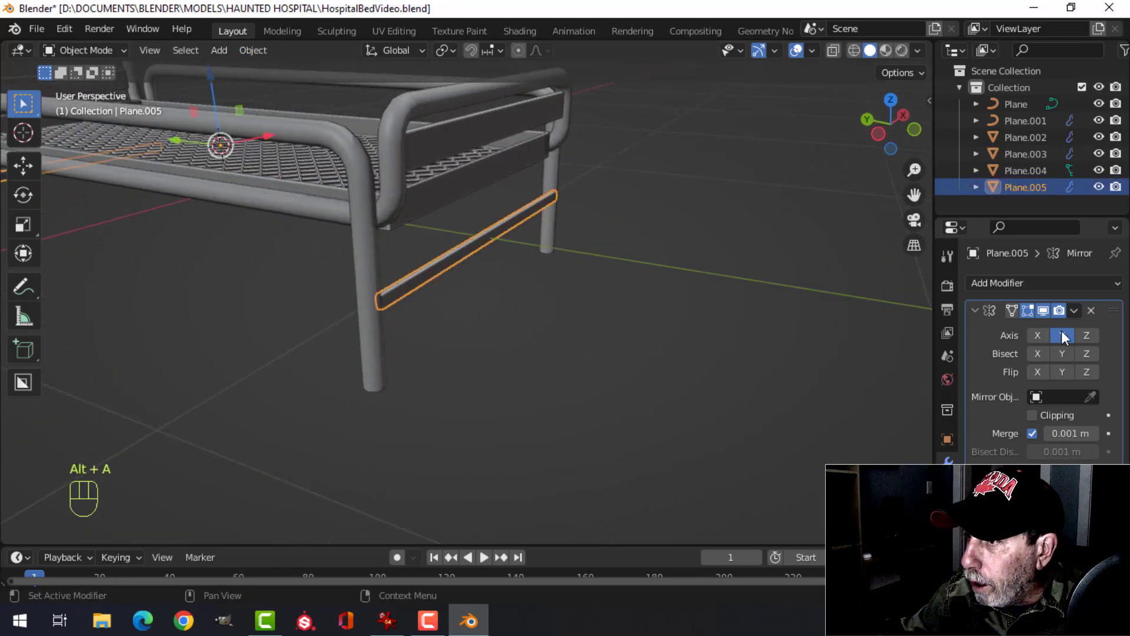
pyautogui.click(1075, 310)
pyautogui.click(1043, 327)
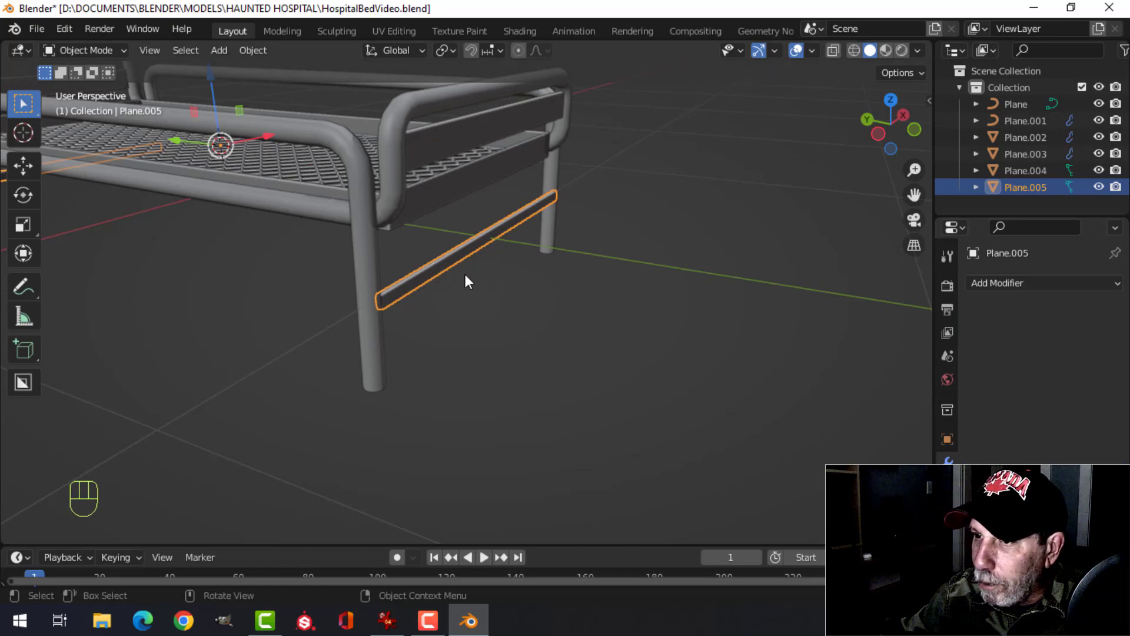
# Select the linked geometry of the footboard crossbar and nudge it along Y into line with the footboard legs
pyautogui.press('Tab')
pyautogui.hotkey('ctrl', 'l')
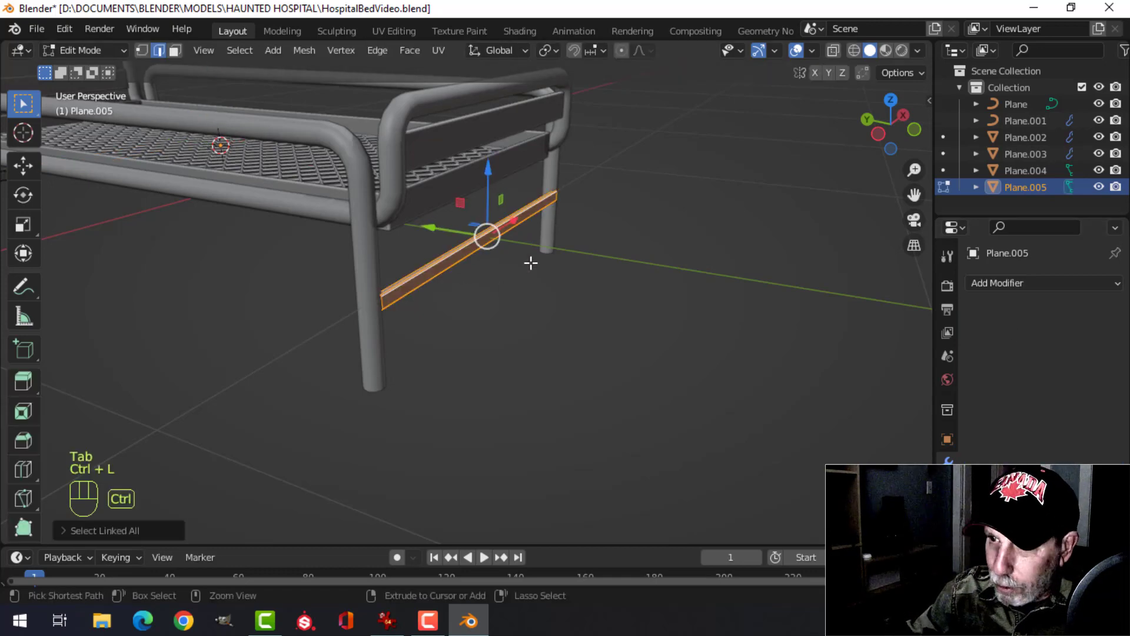
pyautogui.moveTo(531, 263); pyautogui.dragTo(530, 252, button='middle')
pyautogui.moveTo(436, 225); pyautogui.dragTo(429, 219)
pyautogui.moveTo(536, 220); pyautogui.dragTo(495, 232, button='middle')
pyautogui.scroll(-5, 496, 232)
pyautogui.press('Tab')
pyautogui.hotkey('alt', 'a')
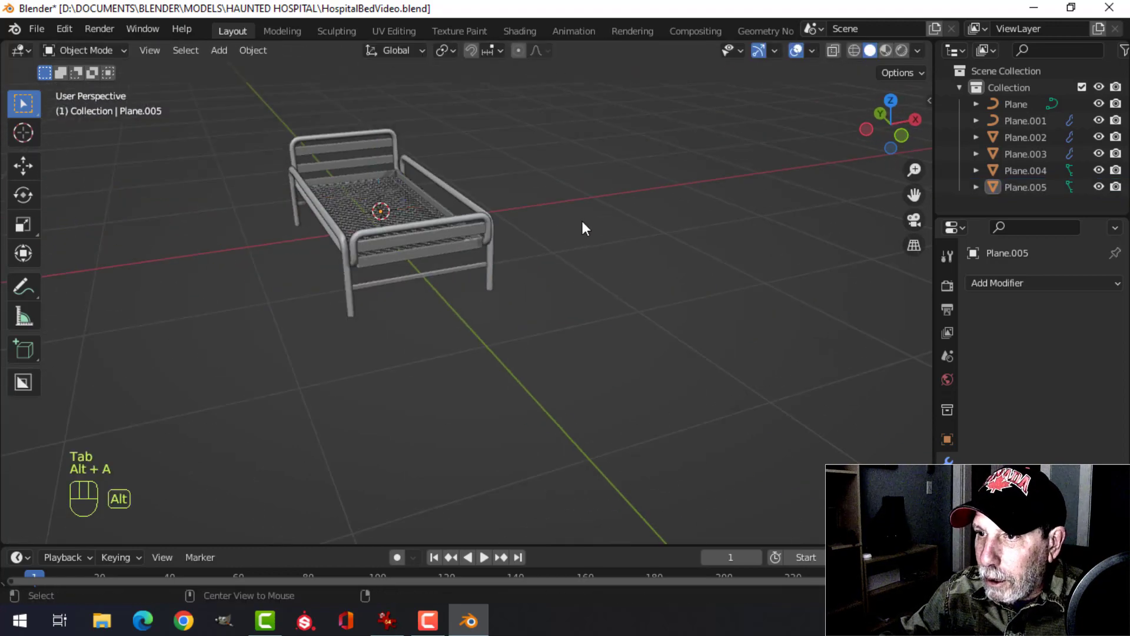
# Duplicate the footboard crossbar's linked faces and rotate the copy 90° about the Z axis
pyautogui.moveTo(581, 222); pyautogui.dragTo(284, 222, button='middle')
pyautogui.scroll(3, 530, 232)
pyautogui.keyDown('shift'); pyautogui.moveTo(562, 274); pyautogui.dragTo(430, 229, button='middle'); pyautogui.keyUp('shift')
pyautogui.moveTo(480, 228); pyautogui.dragTo(507, 227, button='middle')
pyautogui.keyDown('shift'); pyautogui.moveTo(298, 183); pyautogui.dragTo(500, 285, button='middle'); pyautogui.keyUp('shift')
pyautogui.scroll(3, 312, 221)
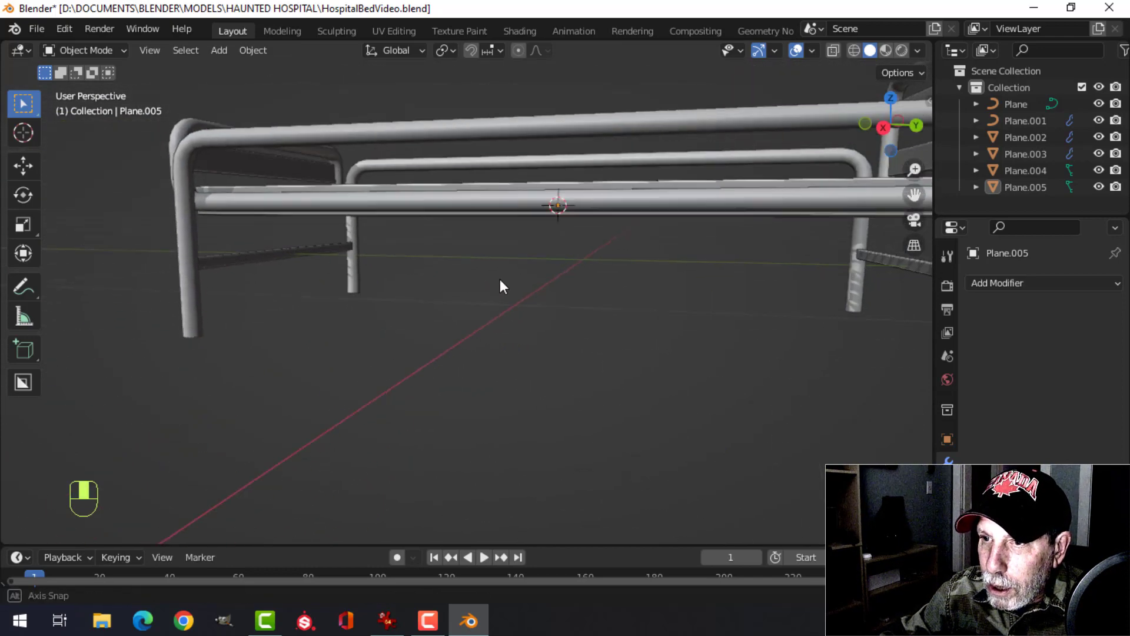
pyautogui.click(305, 257)
pyautogui.press('Tab')
pyautogui.hotkey('alt', 'a')
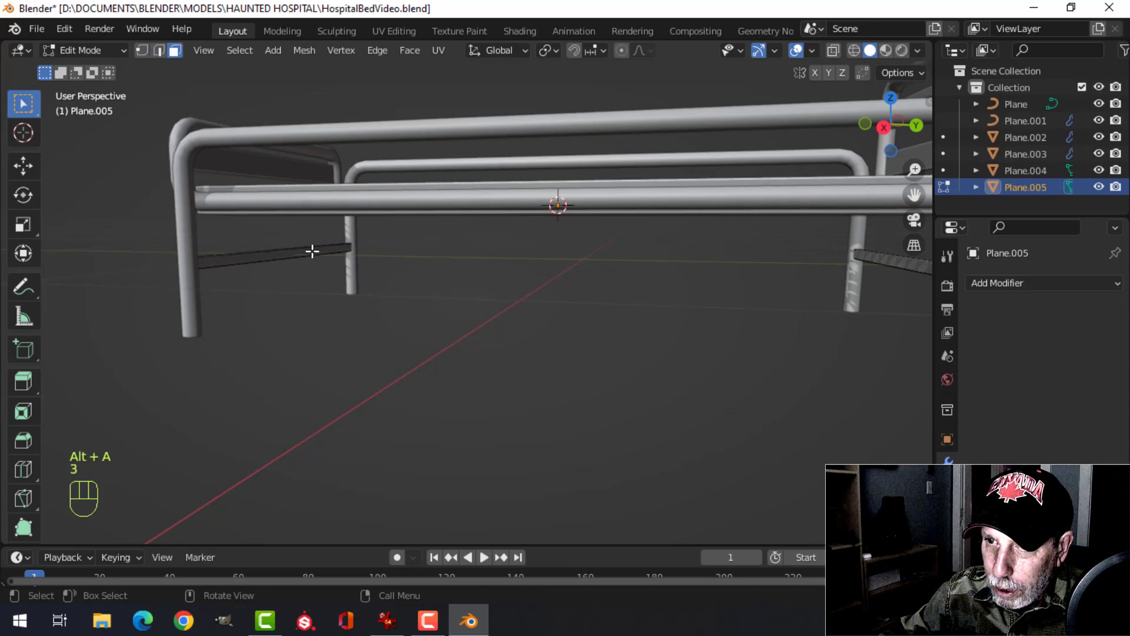
pyautogui.click(312, 252)
pyautogui.hotkey('ctrl', 'l')
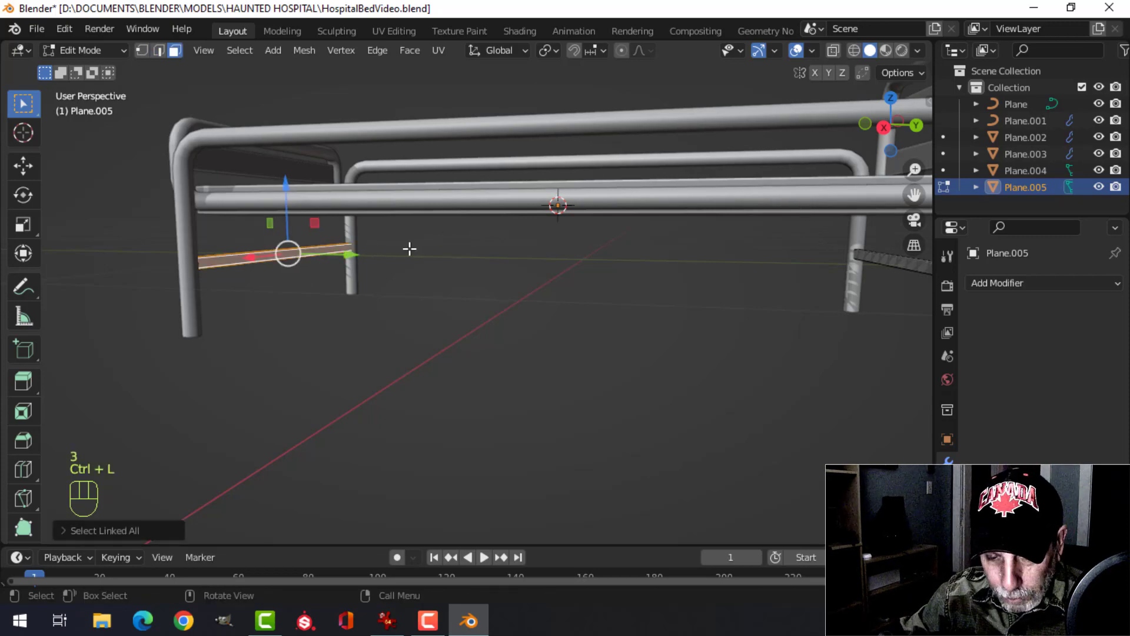
pyautogui.hotkey('shift', 'd')
pyautogui.press('r')
pyautogui.press('z')
pyautogui.press('9')
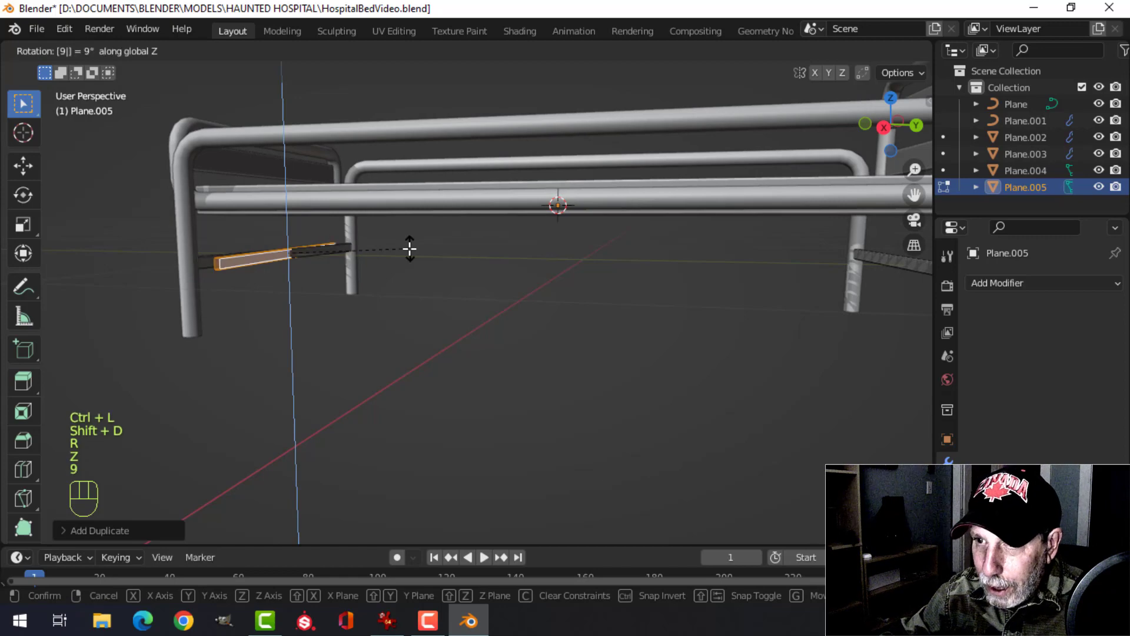
pyautogui.press('0')
pyautogui.click(406, 265)
pyautogui.scroll(-4, 407, 266)
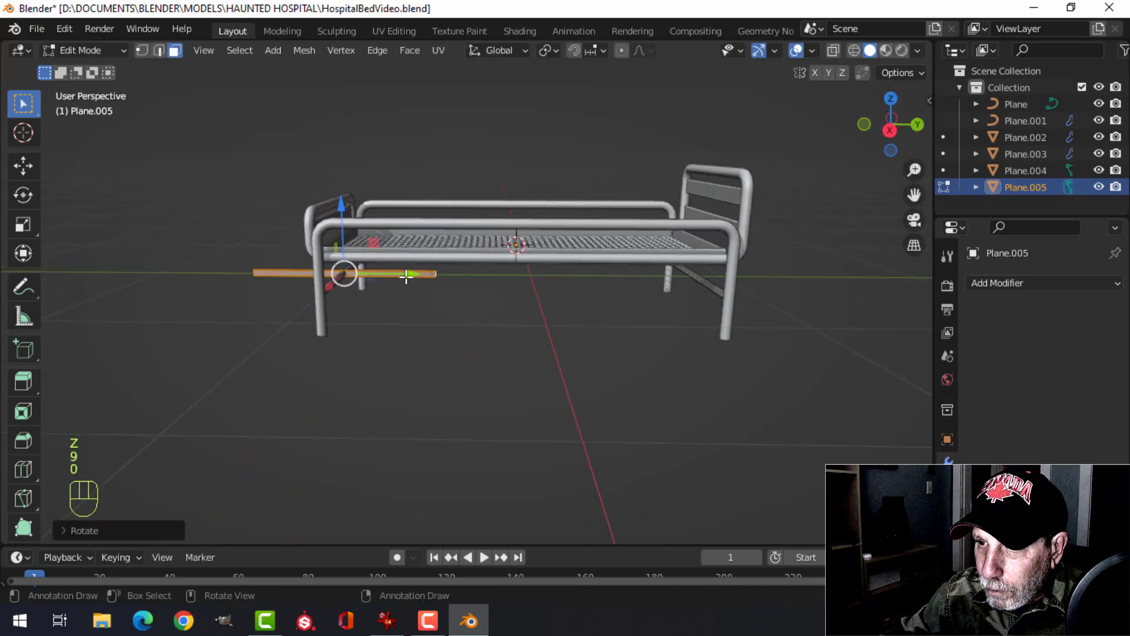
# Move the rotated bar along the bed to start near the footboard crossbar and scale it down to about 0.88
pyautogui.press('g')
pyautogui.click(493, 277)
pyautogui.scroll(3, 488, 278)
pyautogui.keyDown('shift'); pyautogui.moveTo(474, 280); pyautogui.dragTo(479, 303, button='middle'); pyautogui.keyUp('shift')
pyautogui.scroll(2, 495, 328)
pyautogui.press('s')
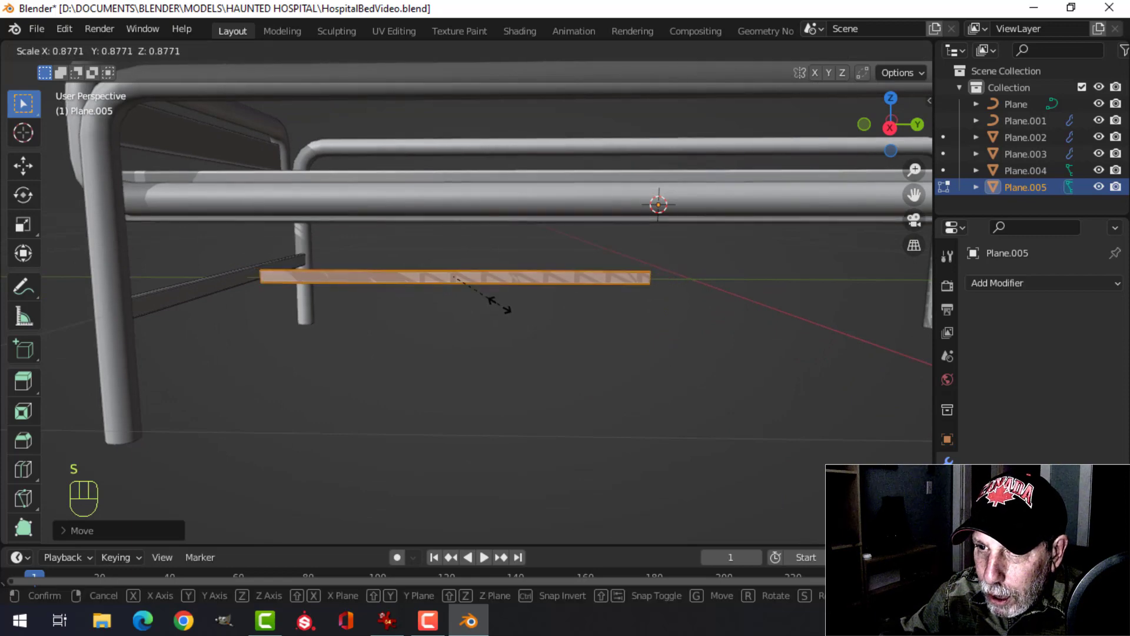
pyautogui.click(500, 304)
pyautogui.moveTo(519, 279); pyautogui.dragTo(496, 281)
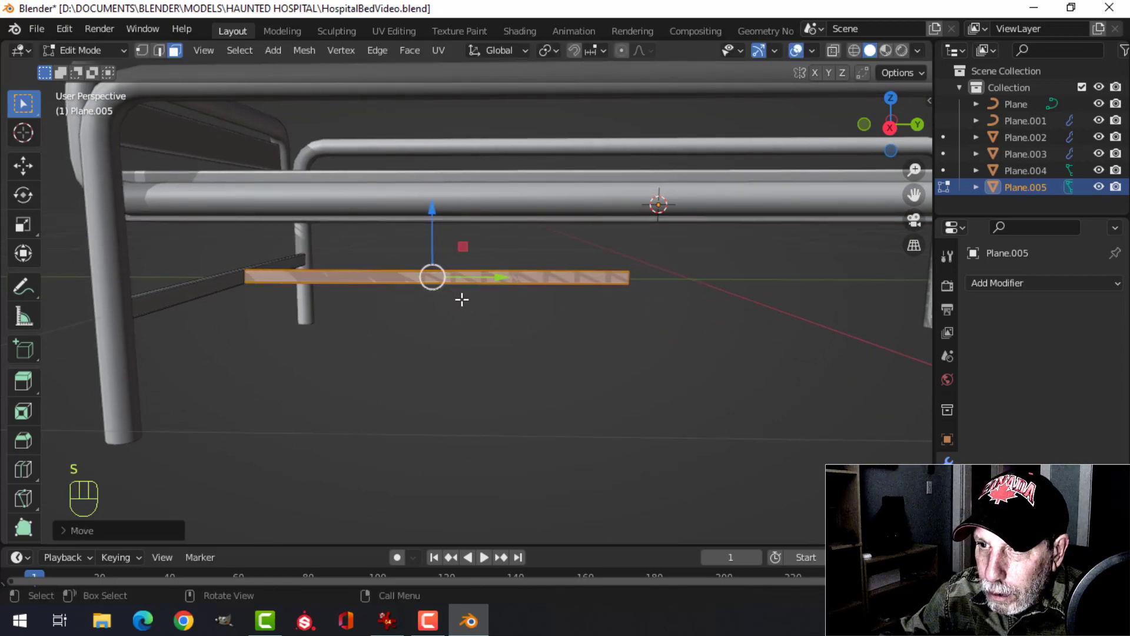
# Scale the lengthwise bar along Z to about 0.66 and nudge it slightly along Y at the footboard crossbar
pyautogui.moveTo(461, 299); pyautogui.dragTo(482, 321, button='middle')
pyautogui.press('s')
pyautogui.press('z')
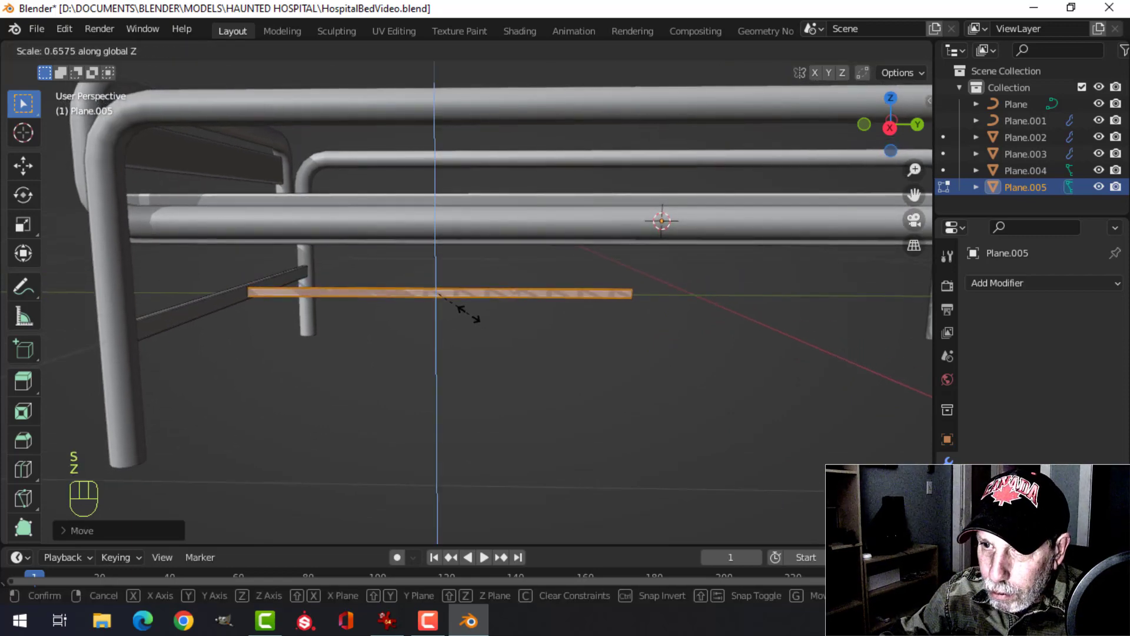
pyautogui.click(480, 319)
pyautogui.scroll(2, 436, 310)
pyautogui.moveTo(480, 290)
pyautogui.mouseDown()
pyautogui.moveTo(511, 290)
pyautogui.moveTo(494, 292)
pyautogui.mouseUp()
pyautogui.scroll(-3, 620, 300)
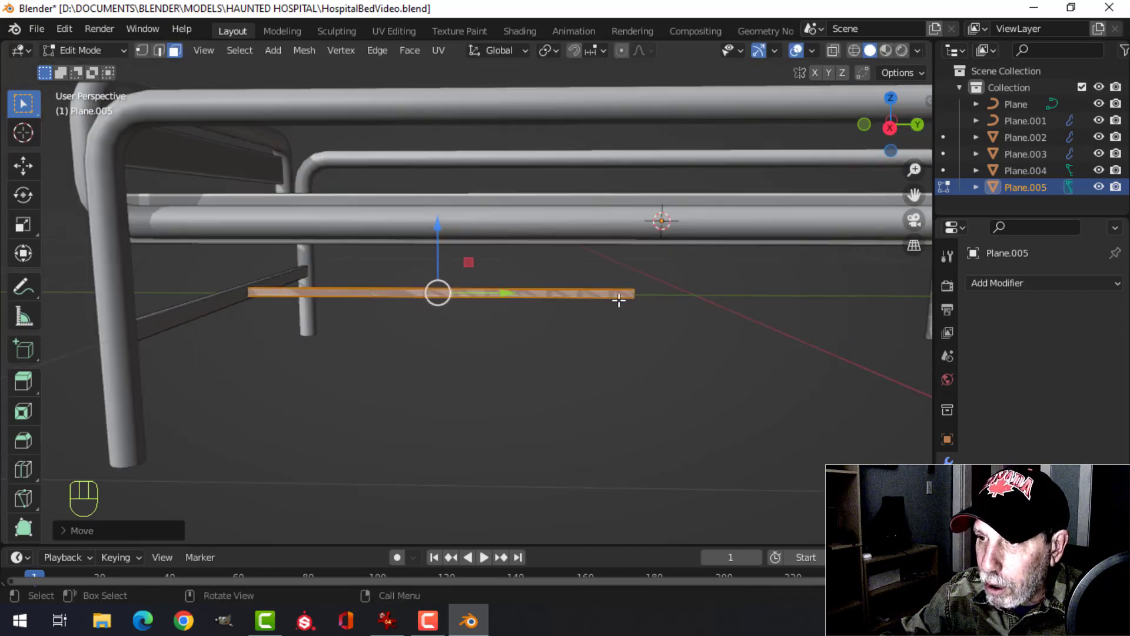
# Select the free end vertices of the lengthwise bar in wireframe side view and extend them along Y into the headboard crossbar
pyautogui.keyDown('shift'); pyautogui.moveTo(665, 302); pyautogui.dragTo(602, 304, button='middle'); pyautogui.keyUp('shift')
pyautogui.press('KP_3')
pyautogui.press('z')
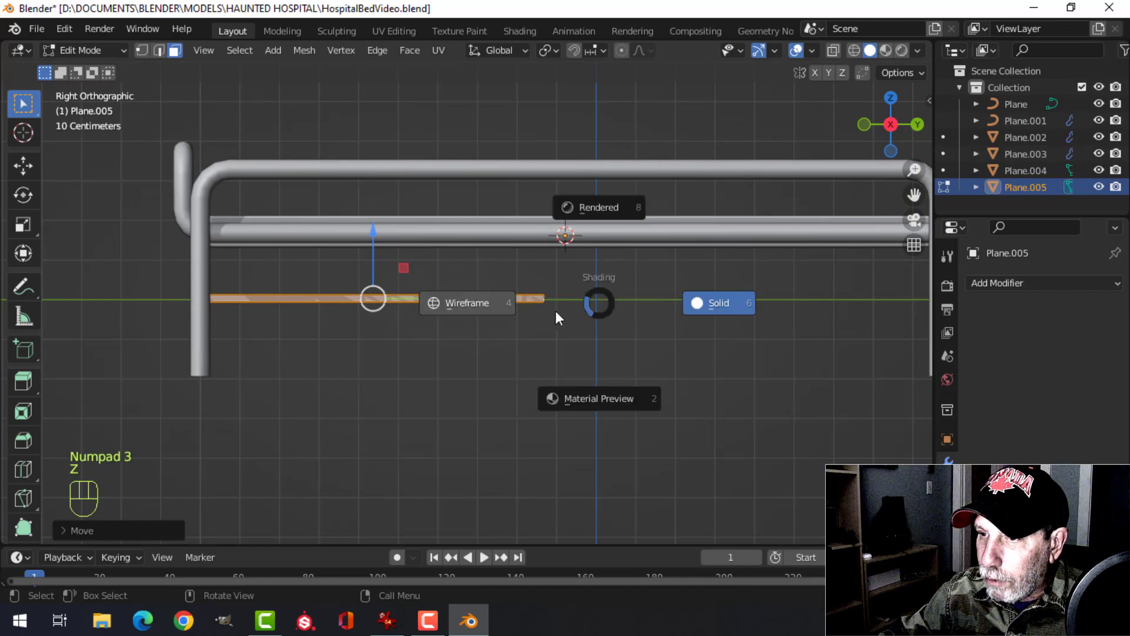
pyautogui.hotkey('alt', 'a')
pyautogui.press('1')
pyautogui.press('b')
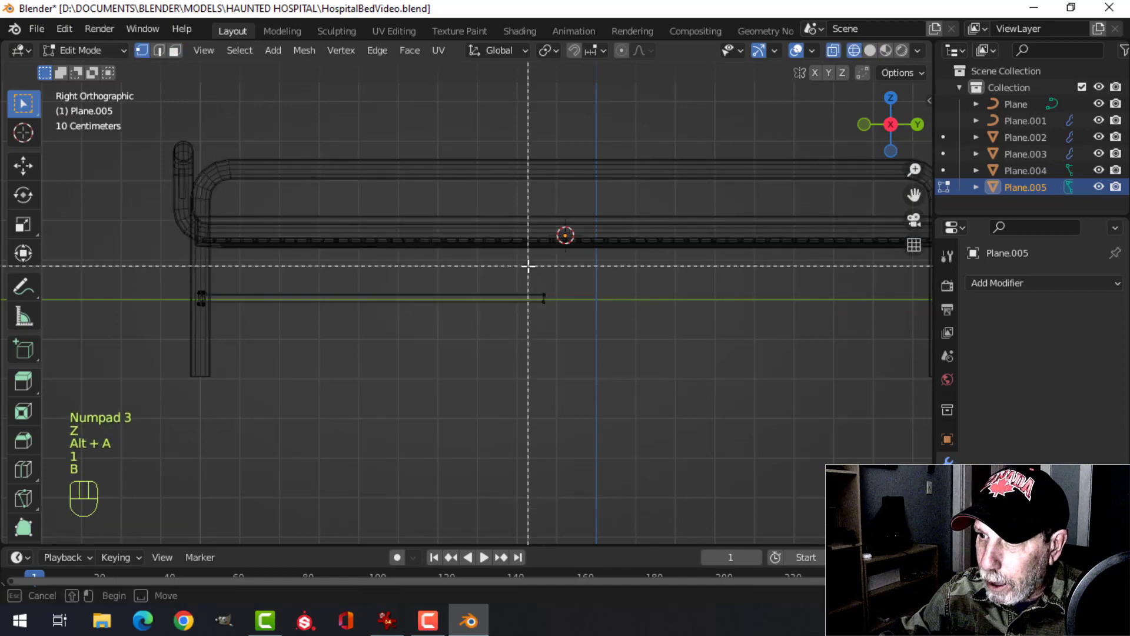
pyautogui.moveTo(529, 264); pyautogui.dragTo(636, 325)
pyautogui.keyDown('shift'); pyautogui.moveTo(636, 325); pyautogui.dragTo(414, 362, button='middle'); pyautogui.keyUp('shift')
pyautogui.scroll(3, 484, 349)
pyautogui.scroll(-5, 478, 352)
pyautogui.moveTo(411, 333); pyautogui.dragTo(620, 327)
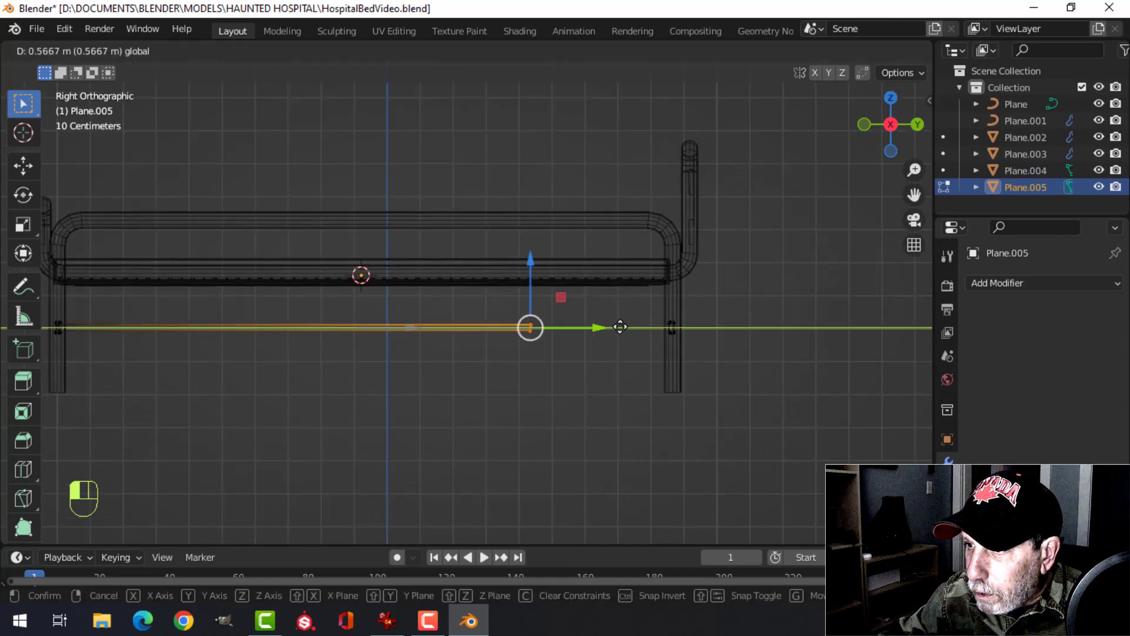
pyautogui.moveTo(741, 326); pyautogui.dragTo(743, 325)
pyautogui.keyDown('shift'); pyautogui.moveTo(772, 323); pyautogui.dragTo(676, 333, button='middle'); pyautogui.keyUp('shift')
pyautogui.scroll(2, 624, 343)
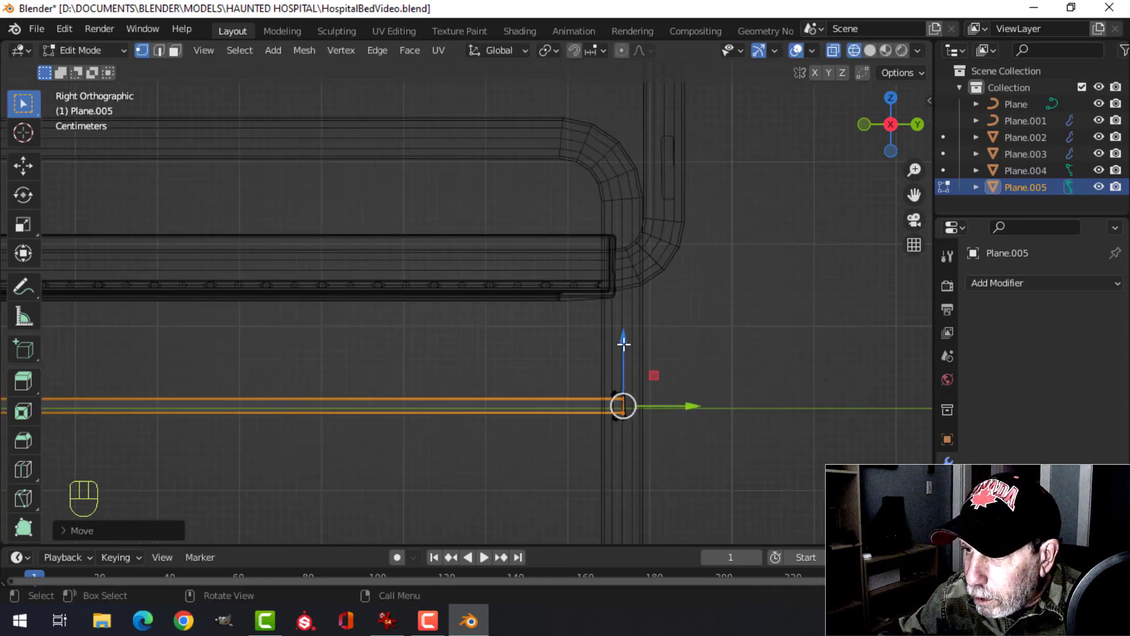
# Flatten the bar's slanted end vertices by scaling them to 0 along Y, then clear the selection
pyautogui.press('KP_Decimal')
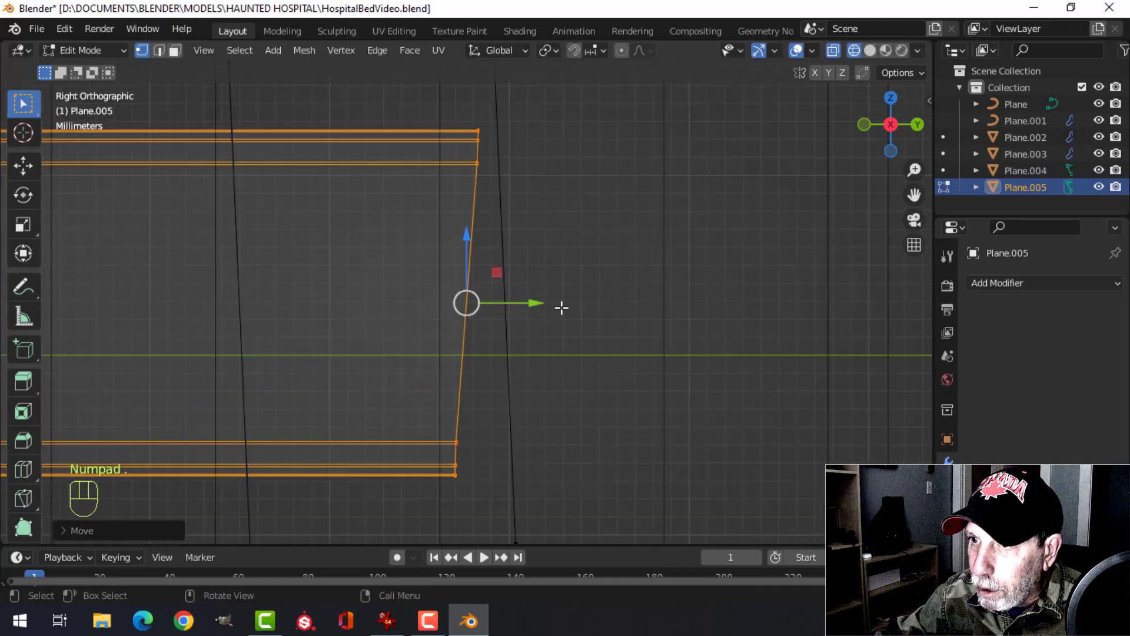
pyautogui.scroll(-5, 519, 326)
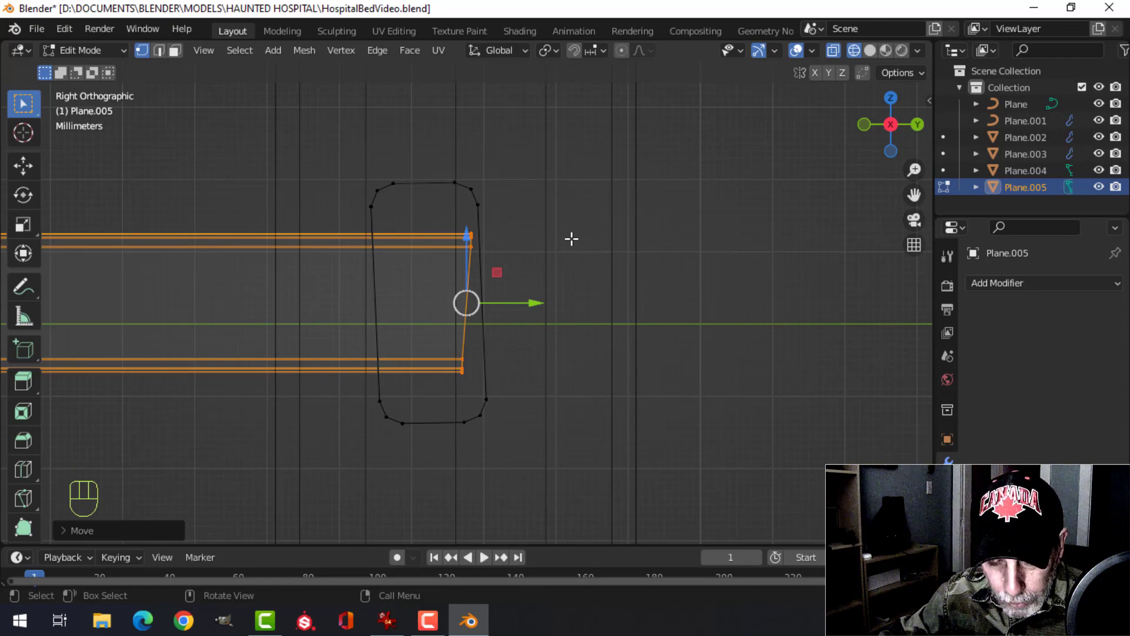
pyautogui.press('s')
pyautogui.press('y')
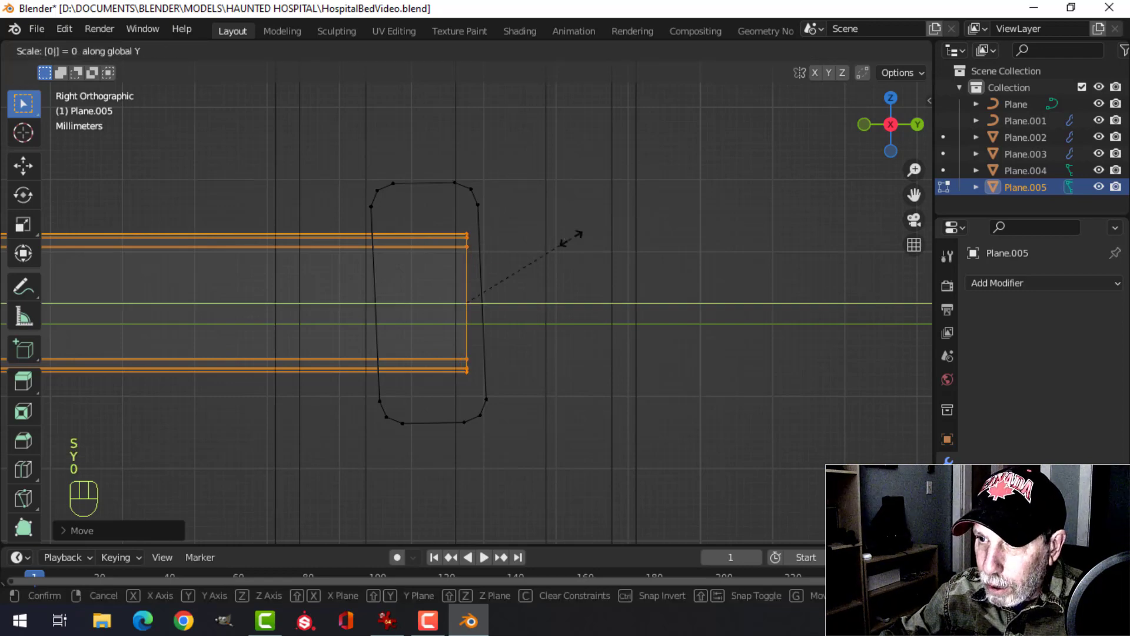
pyautogui.click(571, 239)
pyautogui.hotkey('alt', 'a')
pyautogui.press('Tab')
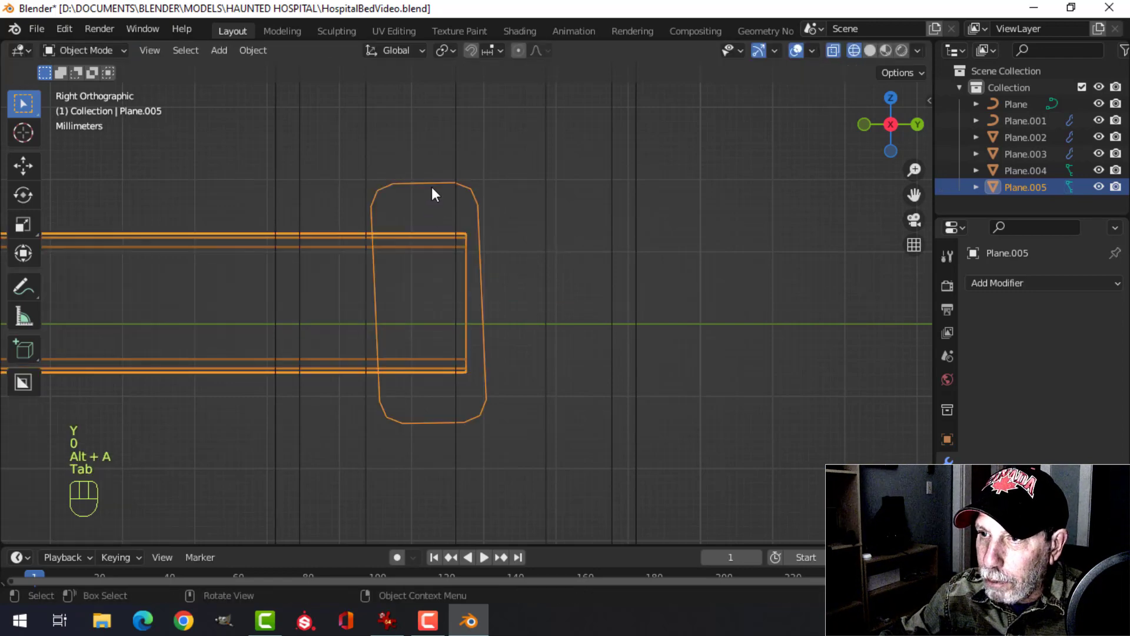
# Select the headboard crossbar's linked geometry and rotate it slightly in side view so its profile stands upright
pyautogui.press('Tab')
pyautogui.click(455, 182)
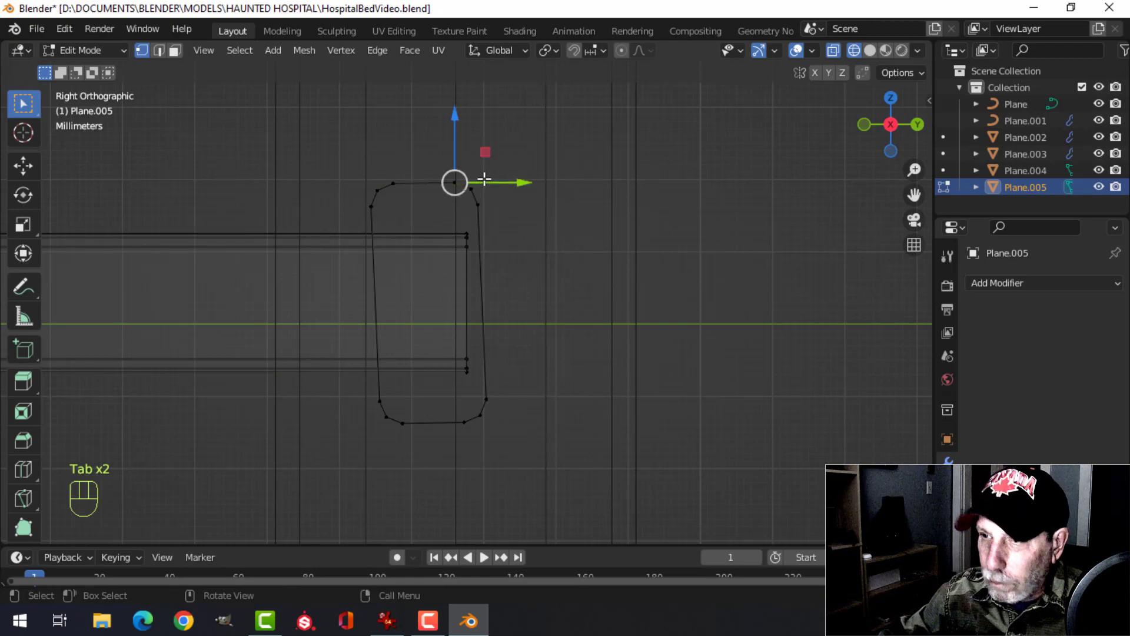
pyautogui.hotkey('ctrl', 'l')
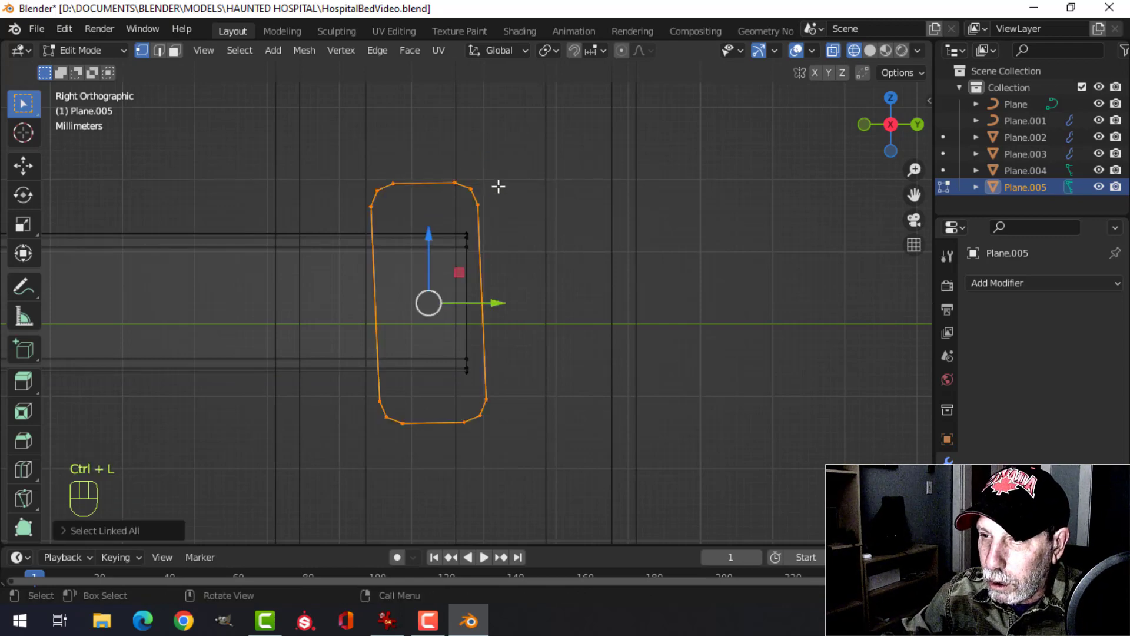
pyautogui.press('r')
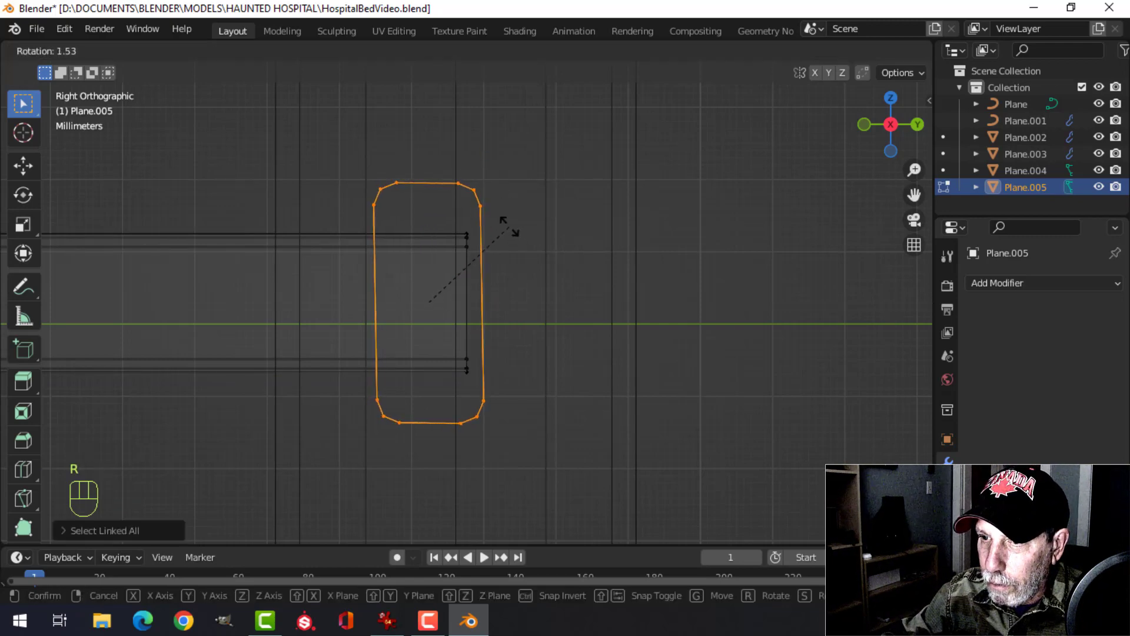
pyautogui.click(511, 226)
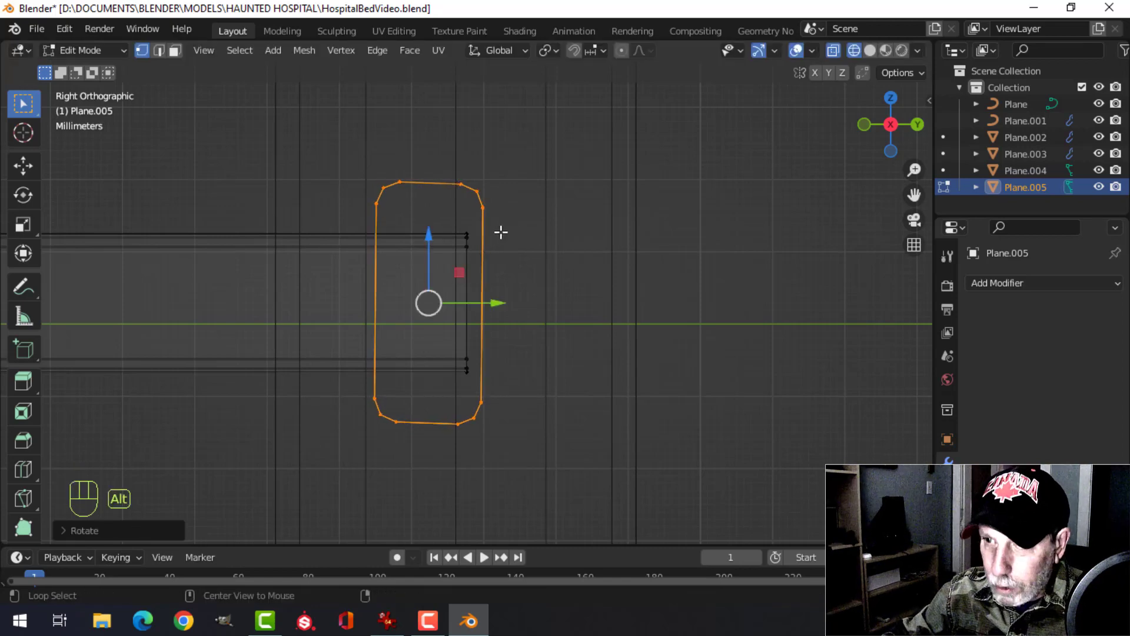
pyautogui.hotkey('alt', 'a')
pyautogui.press('Tab')
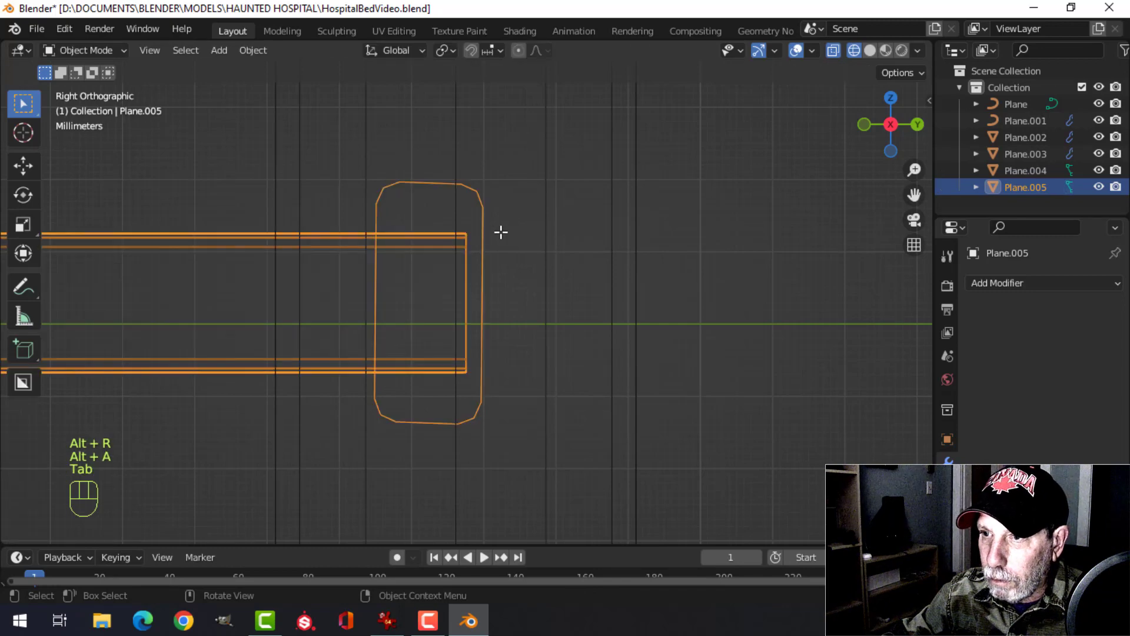
# Return to solid shading and inspect the joint between the lengthwise bar and the headboard crossbar
pyautogui.moveTo(507, 203); pyautogui.dragTo(514, 237, button='middle')
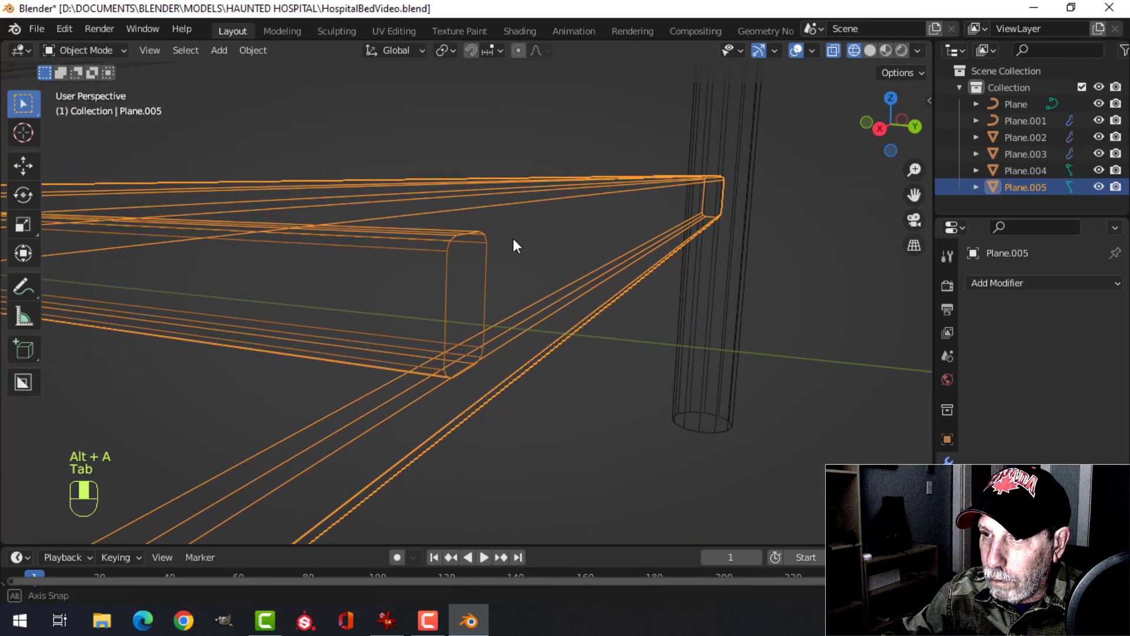
pyautogui.hotkey('alt', 'a')
pyautogui.click(520, 196)
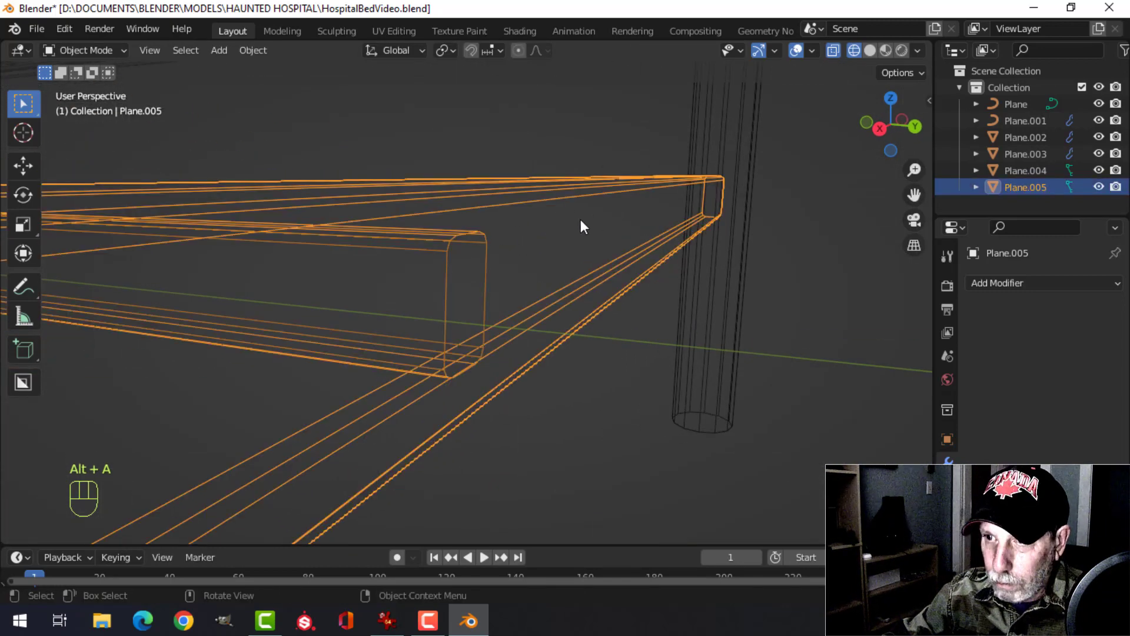
pyautogui.press('z')
pyautogui.click(676, 222)
pyautogui.moveTo(676, 225)
pyautogui.mouseDown(button='middle')
pyautogui.moveTo(497, 233)
pyautogui.moveTo(543, 265)
pyautogui.mouseUp(button='middle')
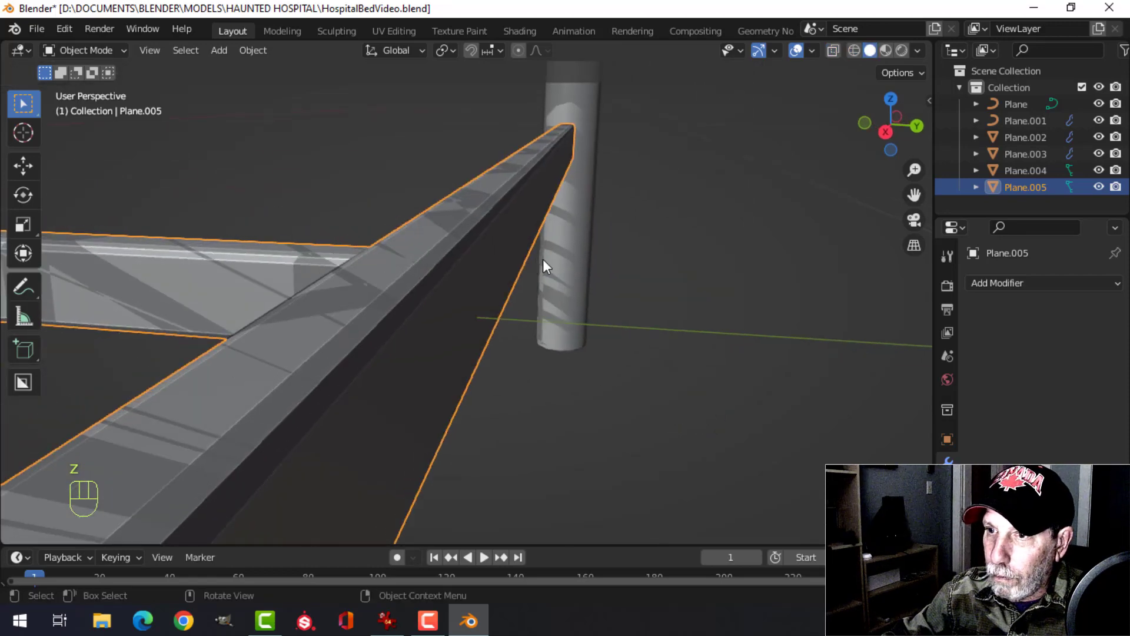
pyautogui.scroll(-2, 543, 259)
pyautogui.hotkey('alt', 'a')
pyautogui.scroll(-4, 373, 302)
pyautogui.keyDown('shift'); pyautogui.moveTo(373, 302); pyautogui.dragTo(493, 288, button='middle'); pyautogui.keyUp('shift')
pyautogui.scroll(-5, 358, 295)
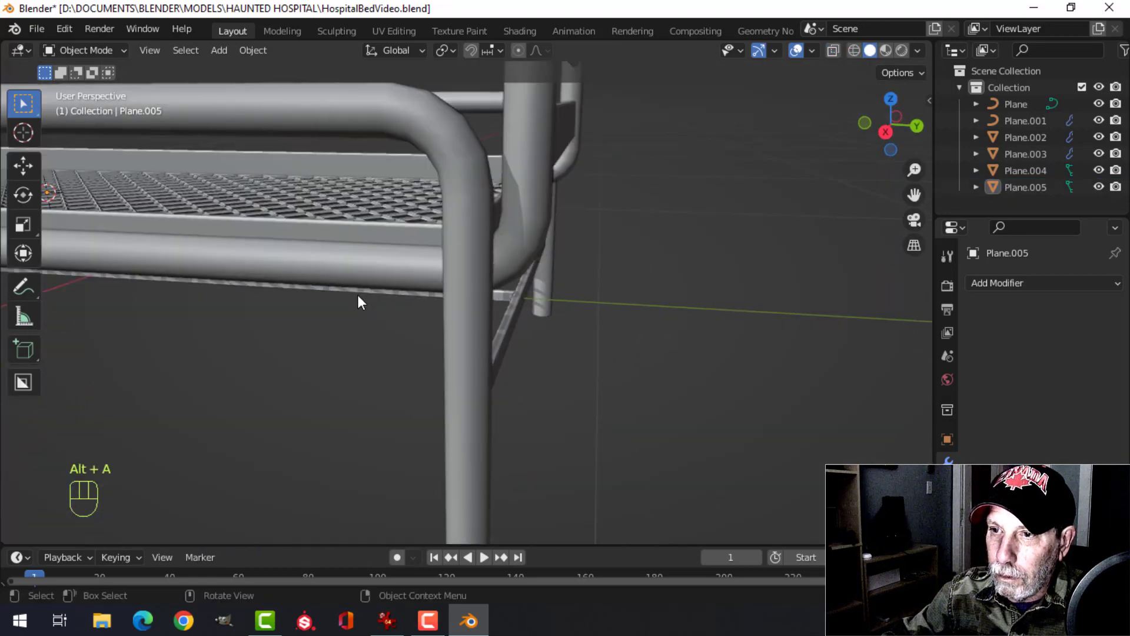
pyautogui.moveTo(358, 294); pyautogui.dragTo(513, 290, button='middle')
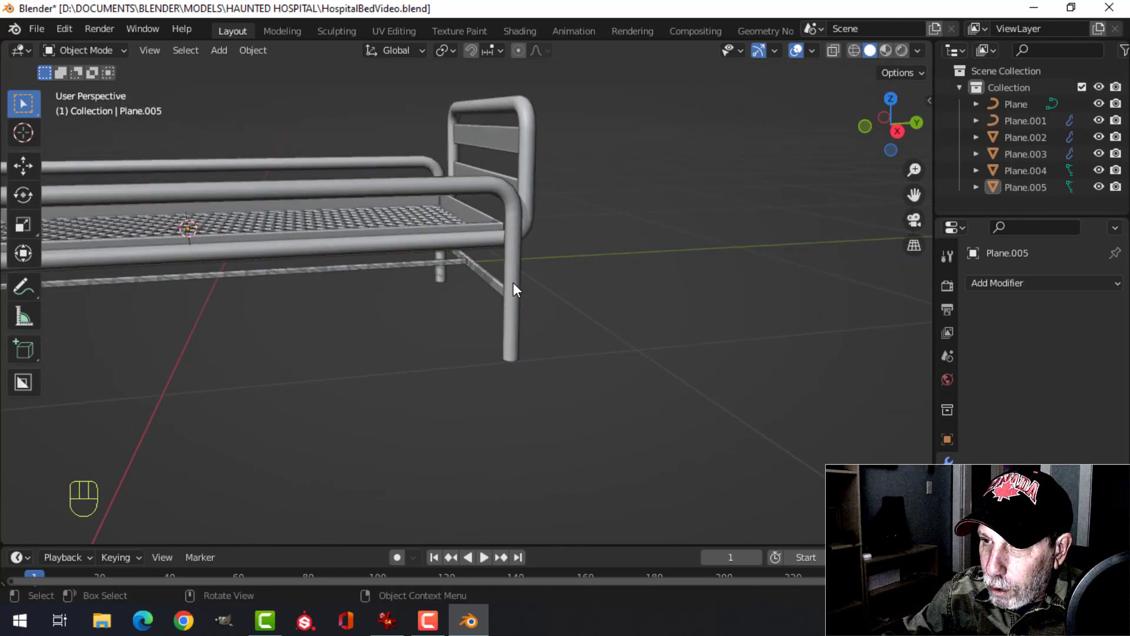
pyautogui.scroll(6, 513, 283)
# Check the face orientation overlay briefly, switch it off again and look over the whole bed
pyautogui.click(813, 51)
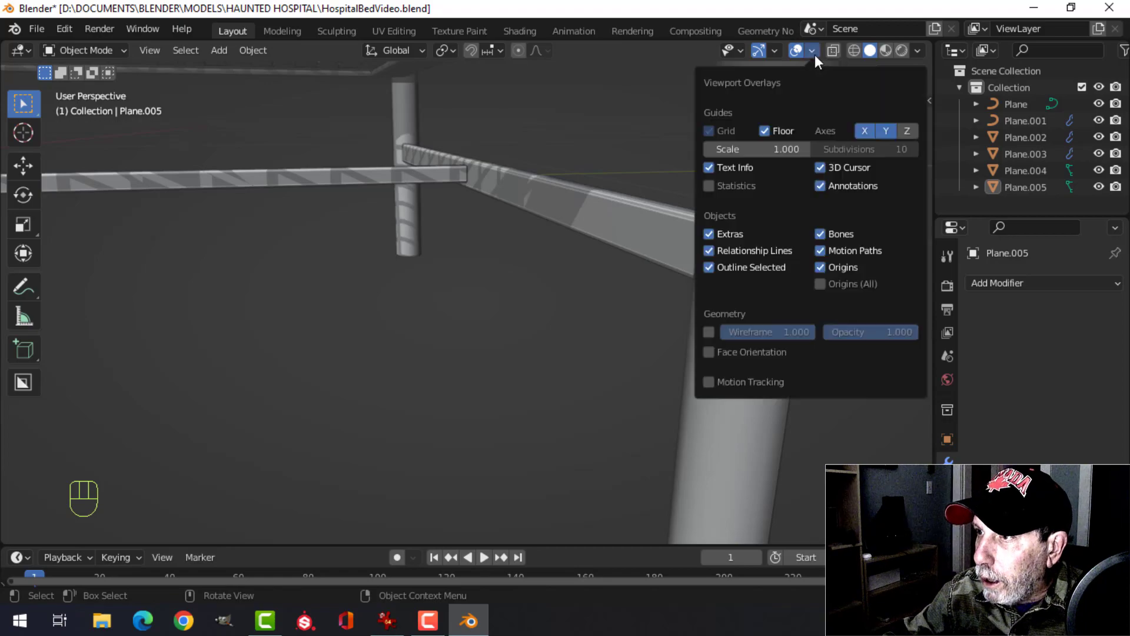
pyautogui.click(749, 352)
pyautogui.click(749, 352)
pyautogui.moveTo(742, 347); pyautogui.dragTo(554, 261, button='middle')
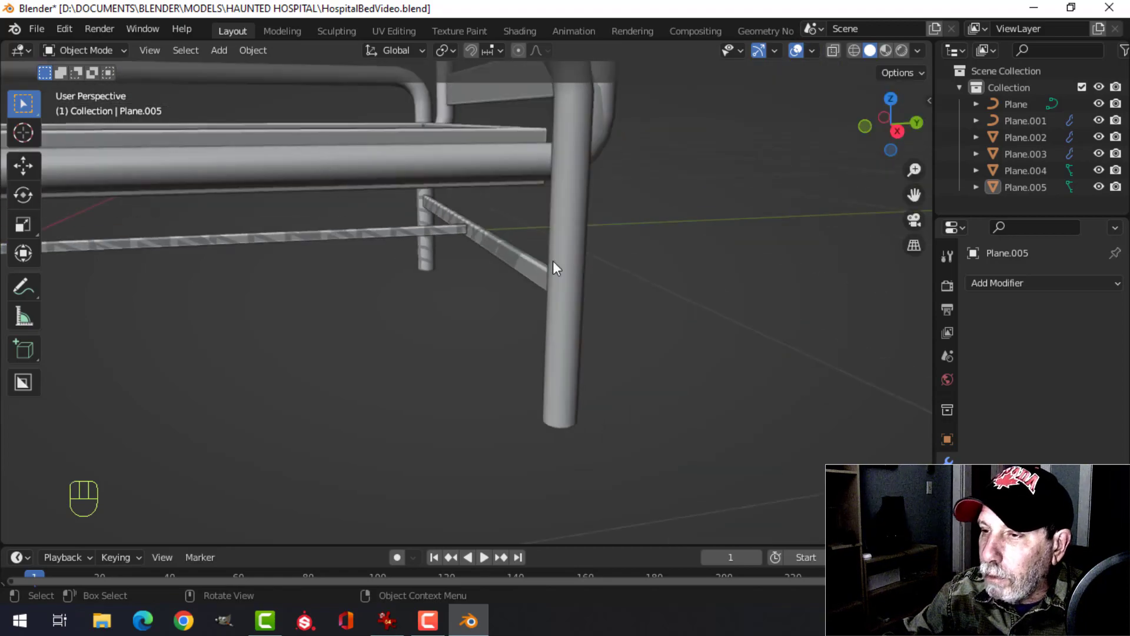
pyautogui.scroll(-4, 662, 241)
pyautogui.moveTo(662, 242); pyautogui.dragTo(693, 263, button='middle')
pyautogui.scroll(-4, 661, 308)
pyautogui.moveTo(693, 264); pyautogui.dragTo(650, 289, button='middle')
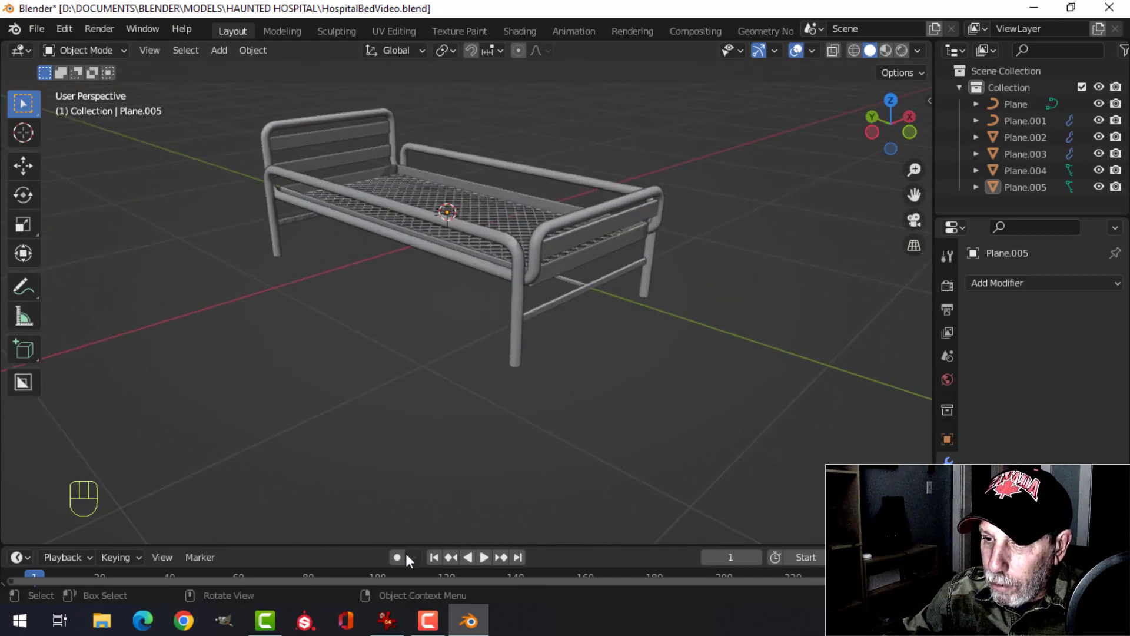
# Check the crossbar placement in the HauntedHospitalBed.jpg reference in IrfanView, then lower the crossbar object slightly along Z in Blender
pyautogui.click(387, 621)
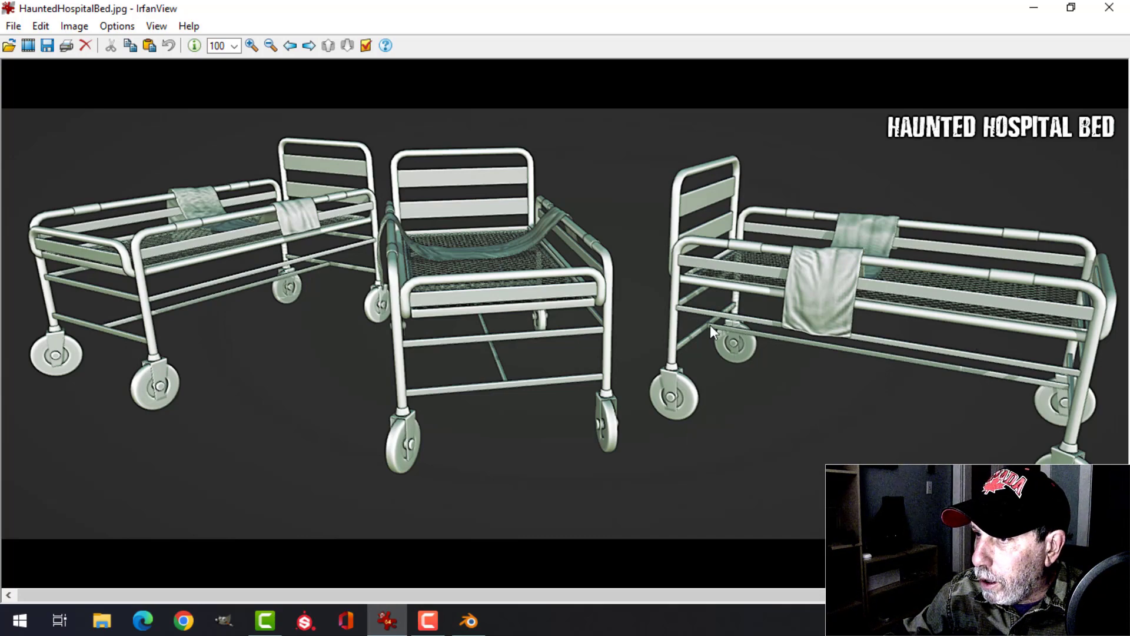
pyautogui.click(469, 621)
pyautogui.moveTo(369, 411); pyautogui.dragTo(415, 195, button='middle')
pyautogui.click(555, 232)
pyautogui.moveTo(420, 115); pyautogui.dragTo(420, 135)
pyautogui.hotkey('alt', 'a')
# Duplicate the lengthwise bar's linked faces, raise the copy about 0.1 m along Z and shift it along X to the side legs
pyautogui.moveTo(482, 181); pyautogui.dragTo(383, 221, button='middle')
pyautogui.moveTo(414, 226); pyautogui.dragTo(396, 230, button='middle')
pyautogui.moveTo(418, 280)
pyautogui.keyDown('shift'); pyautogui.mouseDown(button='middle')
pyautogui.moveTo(442, 258)
pyautogui.moveTo(414, 259)
pyautogui.mouseUp(button='middle'); pyautogui.keyUp('shift')
pyautogui.click(448, 233)
pyautogui.scroll(2, 465, 239)
pyautogui.press('Tab')
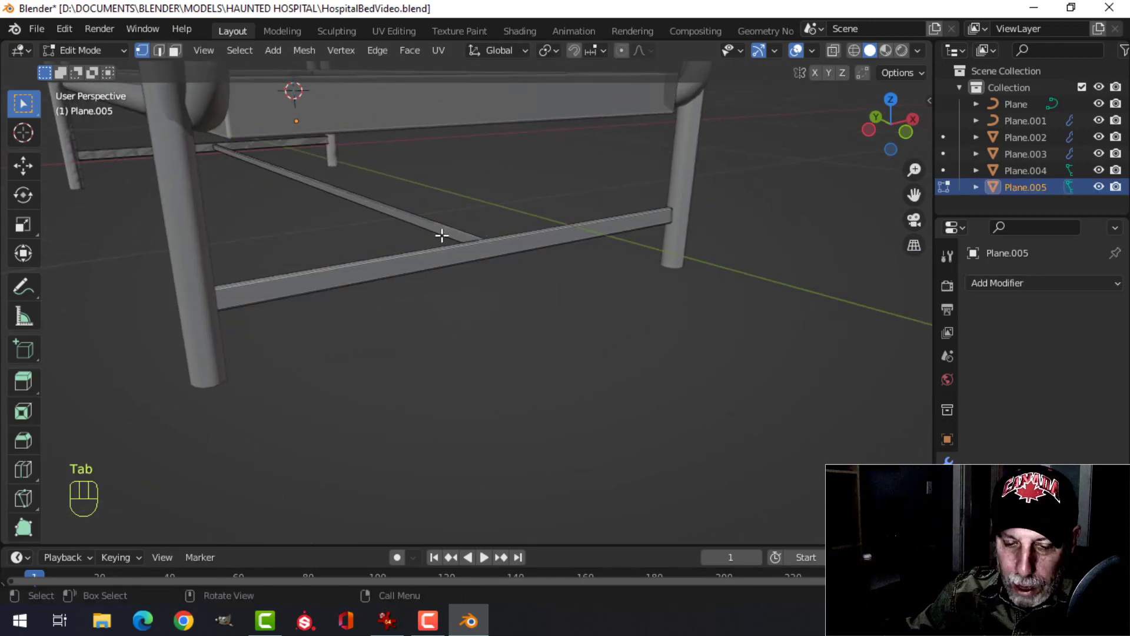
pyautogui.click(415, 226)
pyautogui.hotkey('ctrl', 'l')
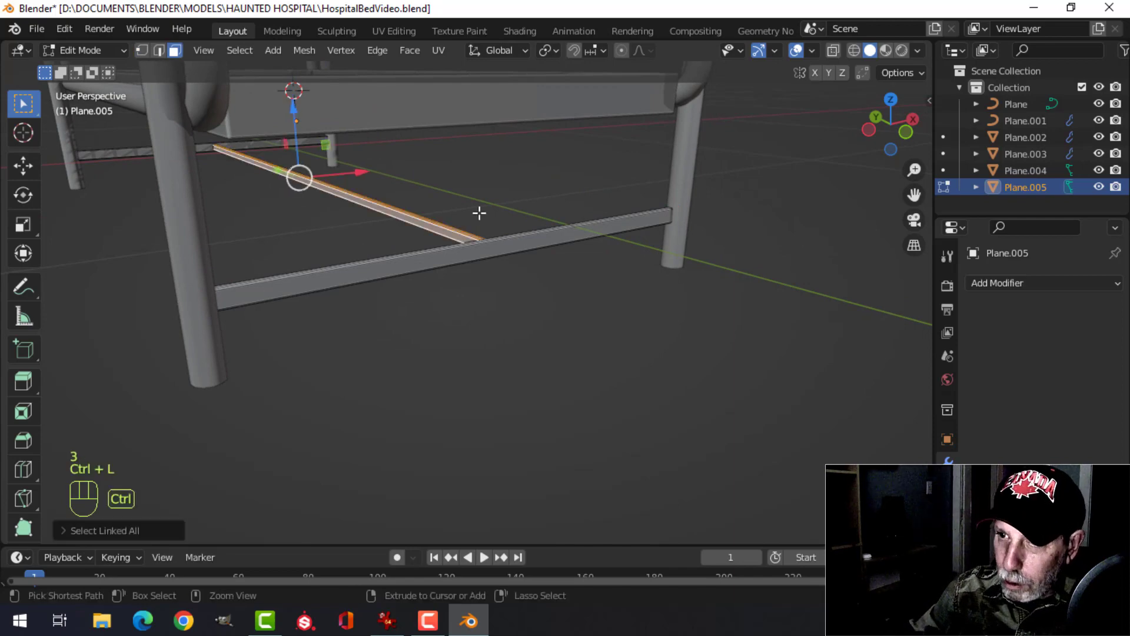
pyautogui.hotkey('shift', 'd')
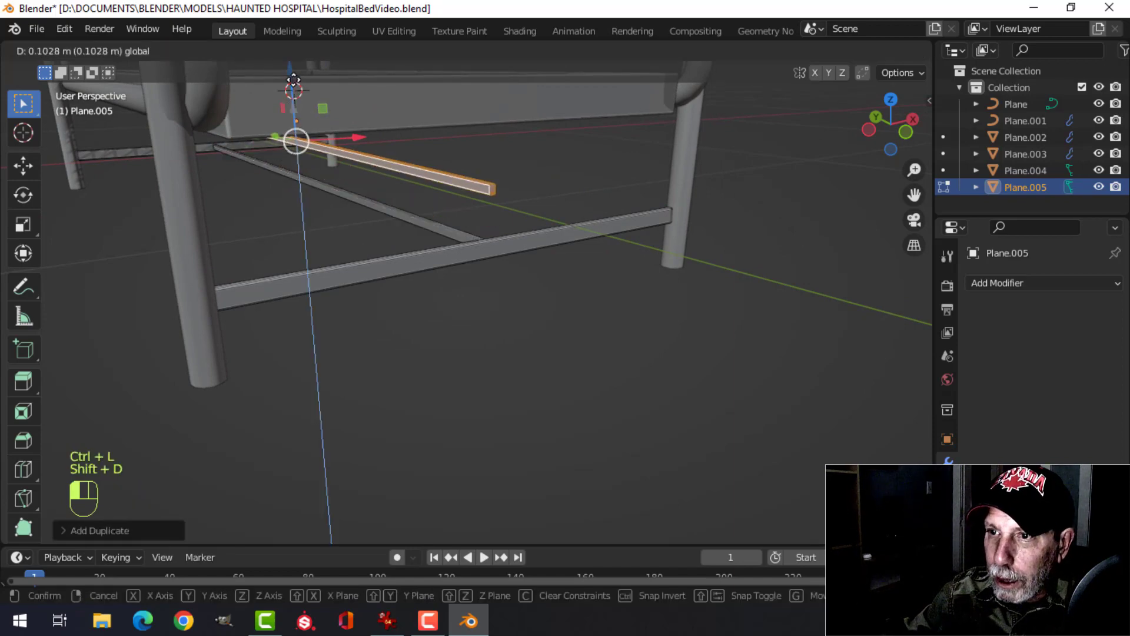
pyautogui.click(424, 137)
pyautogui.moveTo(424, 136); pyautogui.dragTo(431, 169, button='middle')
pyautogui.moveTo(452, 182); pyautogui.dragTo(228, 220)
pyautogui.moveTo(227, 220); pyautogui.dragTo(408, 222, button='middle')
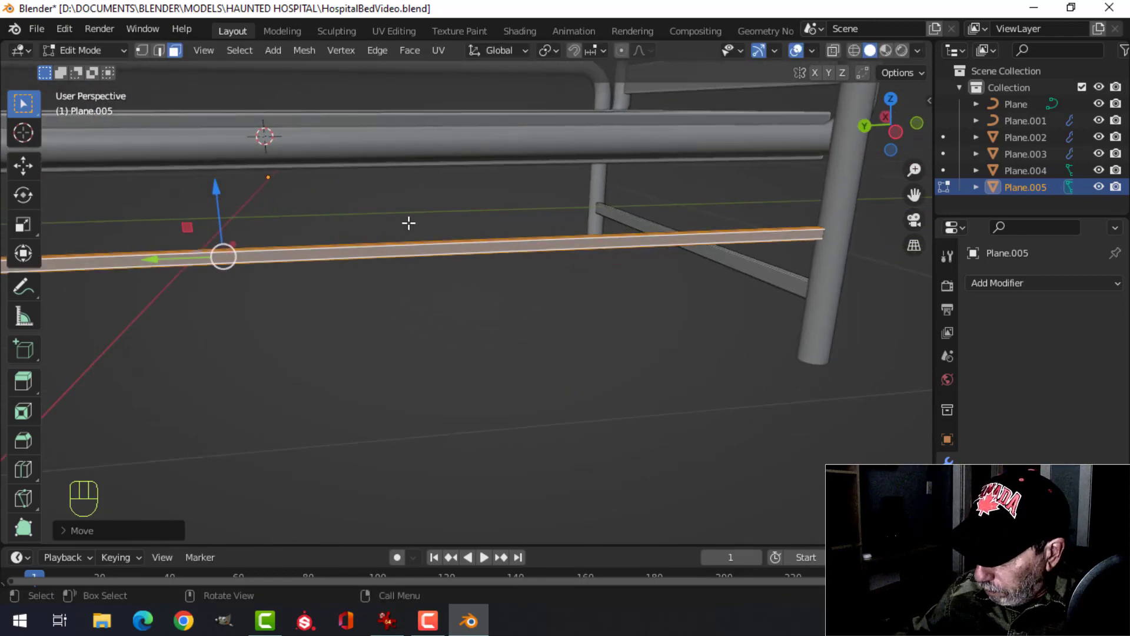
# Align the duplicated side bar along X with the centre of the leg in wireframe front view
pyautogui.press('KP_1')
pyautogui.scroll(2, 326, 255)
pyautogui.keyDown('shift'); pyautogui.moveTo(325, 255); pyautogui.dragTo(440, 319, button='middle'); pyautogui.keyUp('shift')
pyautogui.press('z')
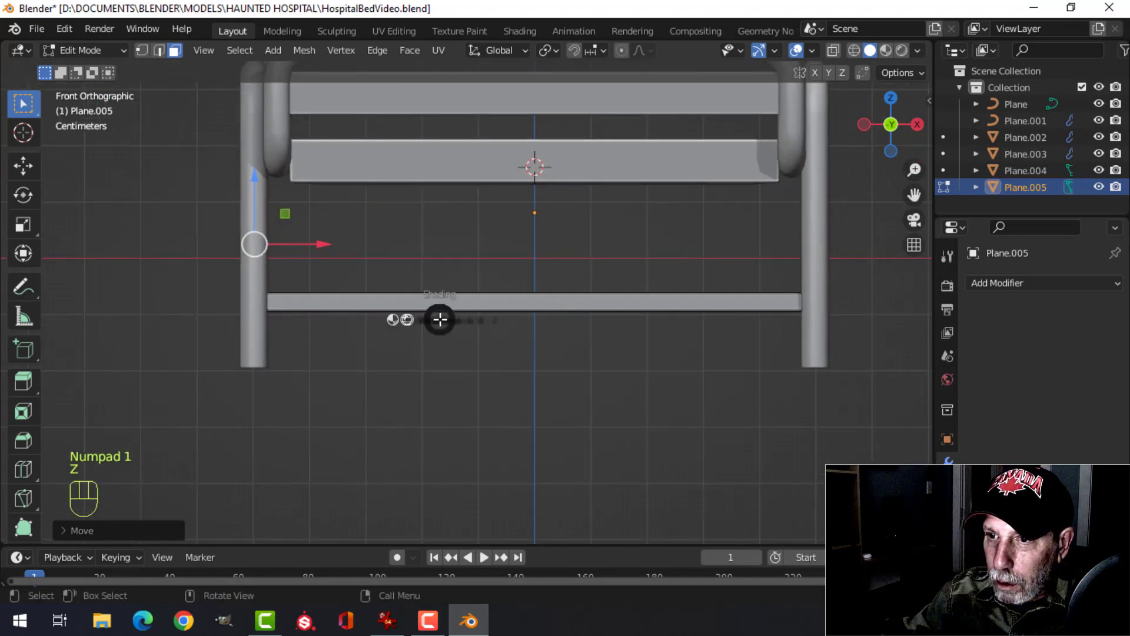
pyautogui.click(326, 315)
pyautogui.keyDown('shift'); pyautogui.moveTo(328, 305); pyautogui.dragTo(365, 290, button='middle'); pyautogui.keyUp('shift')
pyautogui.scroll(2, 383, 279)
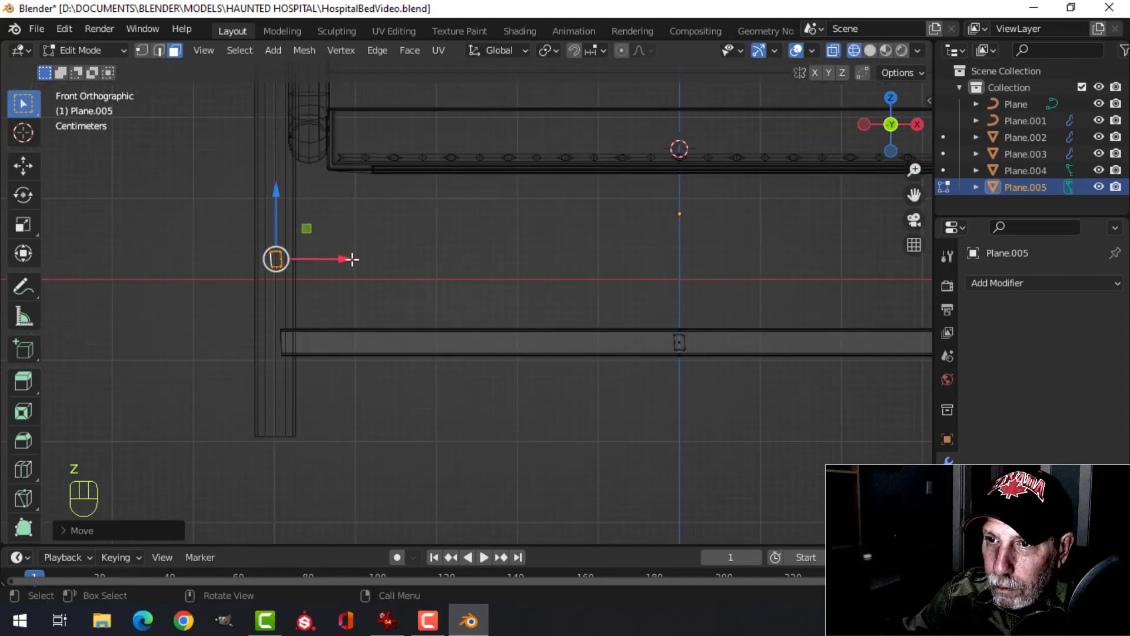
pyautogui.moveTo(352, 259); pyautogui.dragTo(350, 259)
# Rotate the side bar about 2° in front view to straighten its profile and return to solid shading
pyautogui.scroll(3, 353, 266)
pyautogui.keyDown('shift'); pyautogui.moveTo(236, 270); pyautogui.dragTo(479, 305, button='middle'); pyautogui.keyUp('shift')
pyautogui.scroll(1, 423, 300)
pyautogui.scroll(2, 437, 303)
pyautogui.press('r')
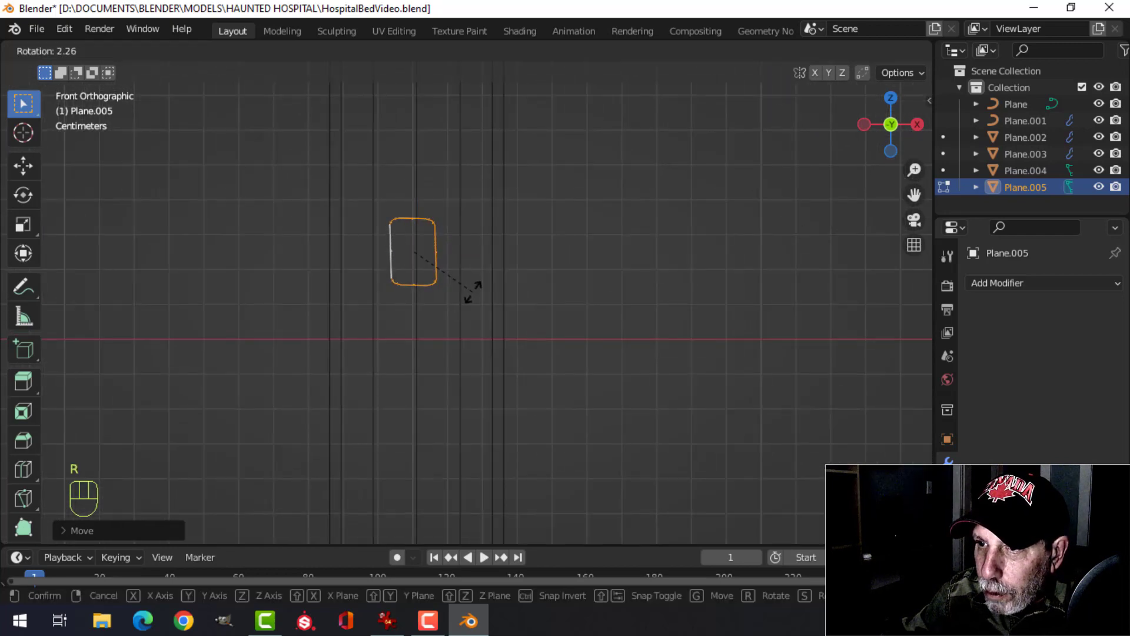
pyautogui.click(474, 293)
pyautogui.scroll(-4, 490, 299)
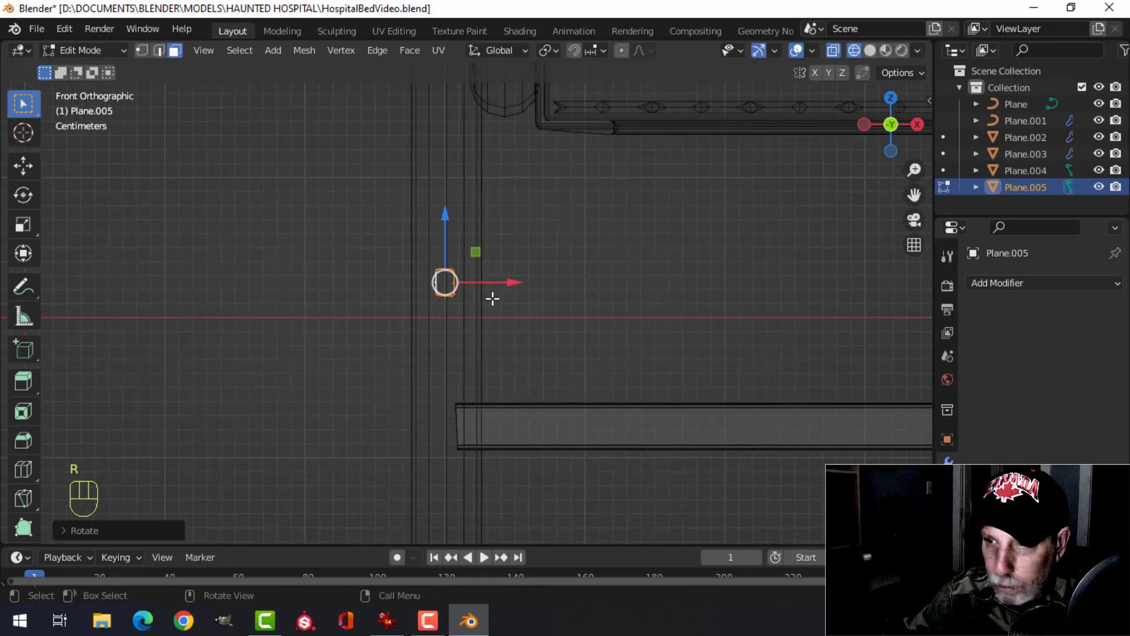
pyautogui.press('z')
pyautogui.click(630, 302)
# Duplicate the side bar and move the copy along X to the centre of the opposite leg, aligning it in wireframe front view
pyautogui.moveTo(581, 298)
pyautogui.keyDown('shift'); pyautogui.mouseDown(button='middle')
pyautogui.moveTo(449, 314)
pyautogui.moveTo(440, 298)
pyautogui.moveTo(462, 310)
pyautogui.moveTo(396, 294)
pyautogui.mouseUp(button='middle'); pyautogui.keyUp('shift')
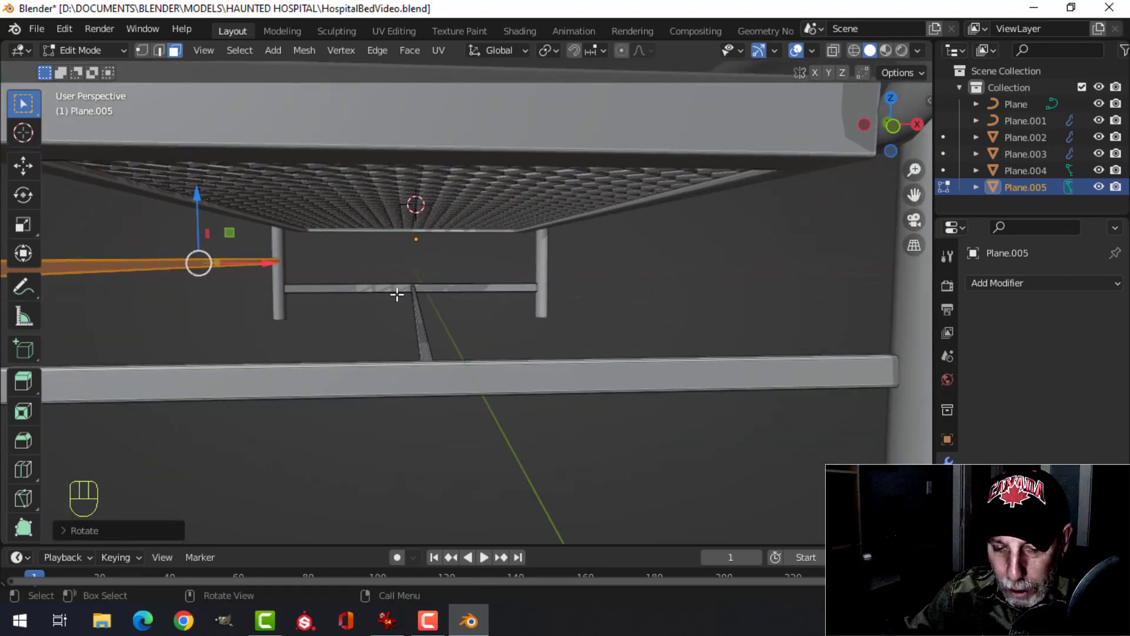
pyautogui.click(598, 259)
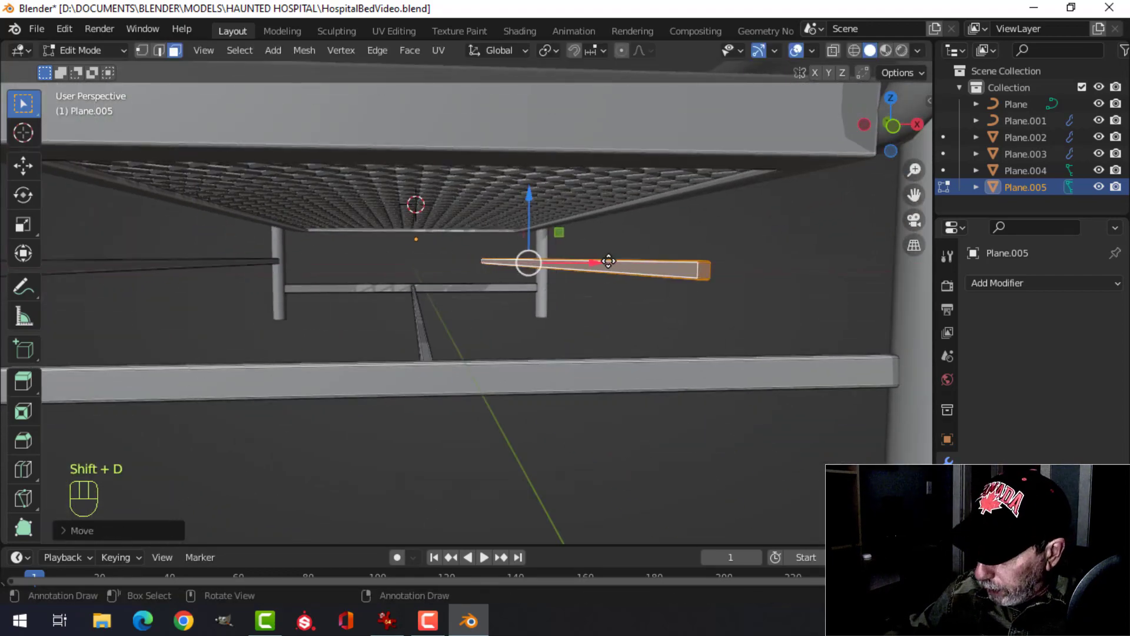
pyautogui.press('KP_1')
pyautogui.keyDown('shift'); pyautogui.moveTo(615, 260); pyautogui.dragTo(383, 290, button='middle'); pyautogui.keyUp('shift')
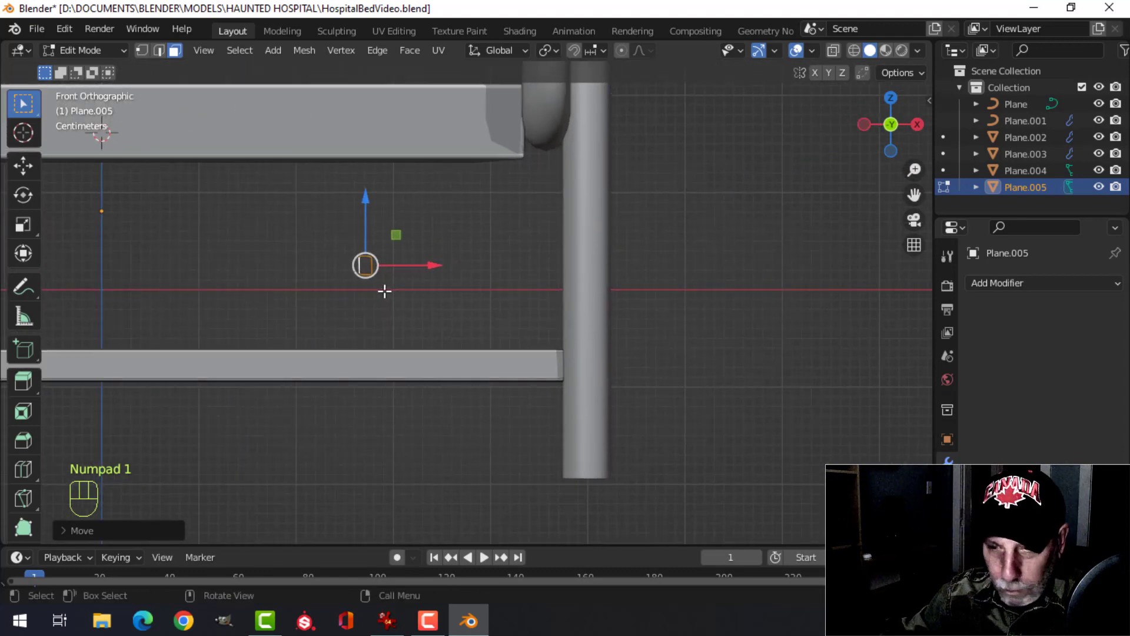
pyautogui.press('z')
pyautogui.click(244, 292)
pyautogui.moveTo(468, 265); pyautogui.dragTo(551, 268)
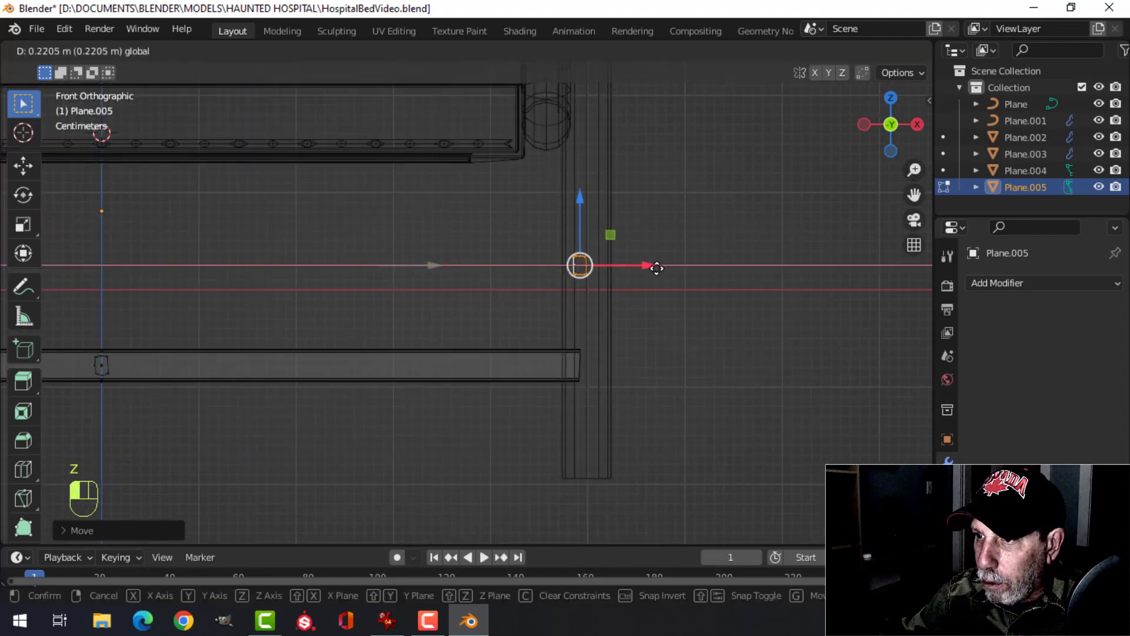
pyautogui.moveTo(662, 266); pyautogui.dragTo(663, 266)
pyautogui.press('z')
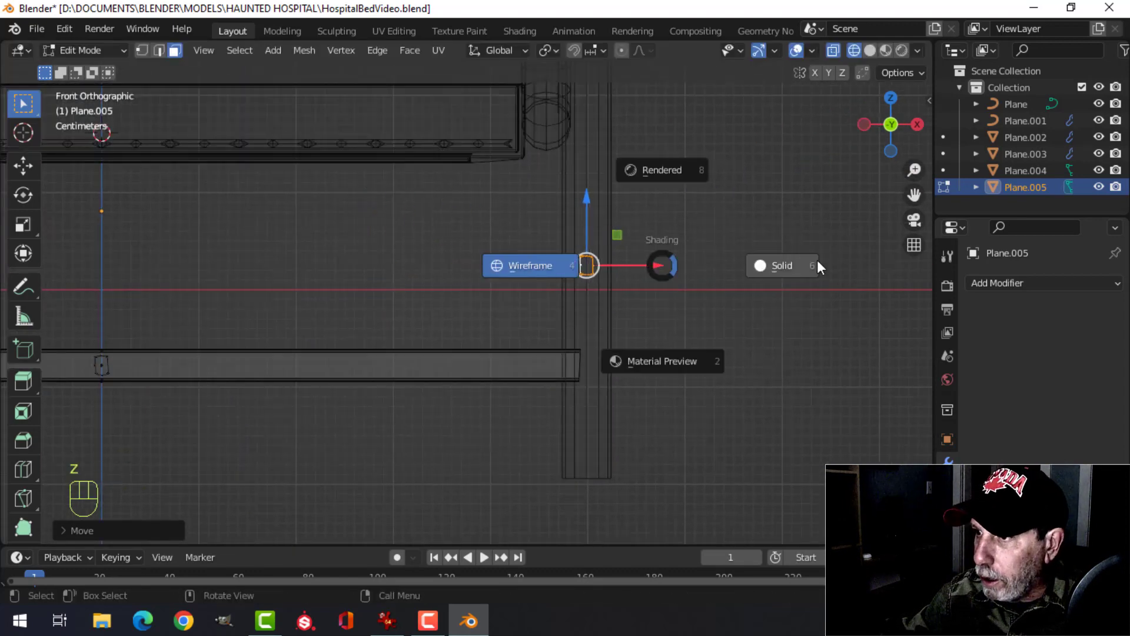
pyautogui.click(817, 260)
# Return to Object Mode and compare the side bars with the HauntedHospitalBed.jpg reference in IrfanView, then switch back to Blender
pyautogui.hotkey('alt', 'a')
pyautogui.scroll(-3, 441, 255)
pyautogui.moveTo(442, 255)
pyautogui.mouseDown(button='middle')
pyautogui.moveTo(572, 278)
pyautogui.moveTo(540, 298)
pyautogui.mouseUp(button='middle')
pyautogui.scroll(-5, 571, 277)
pyautogui.press('Tab')
pyautogui.hotkey('alt', 'a')
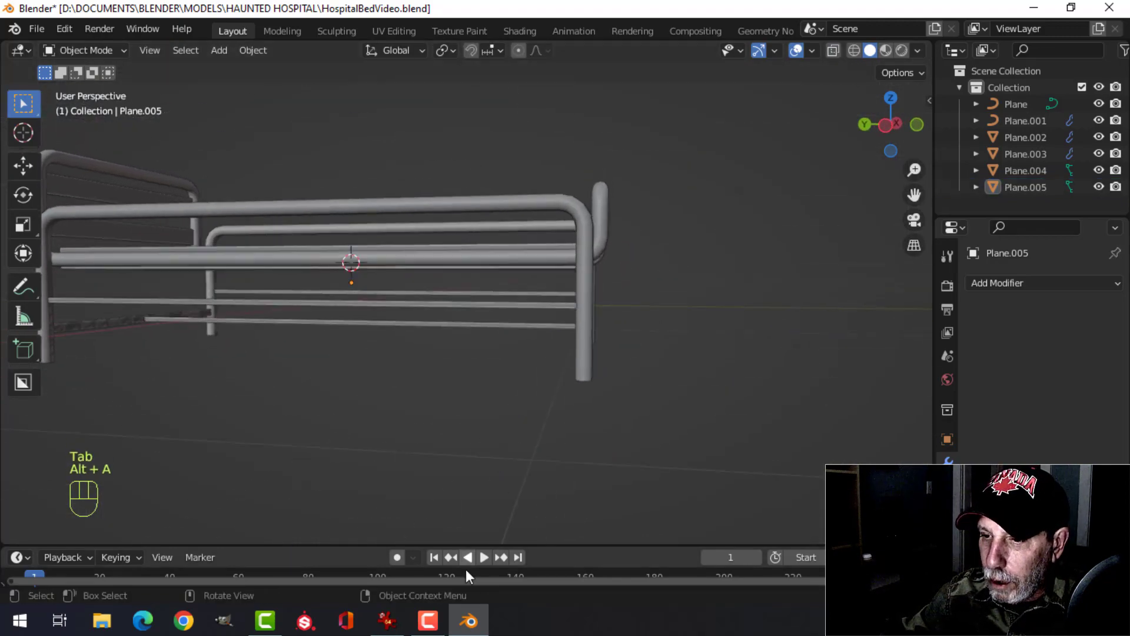
pyautogui.click(389, 624)
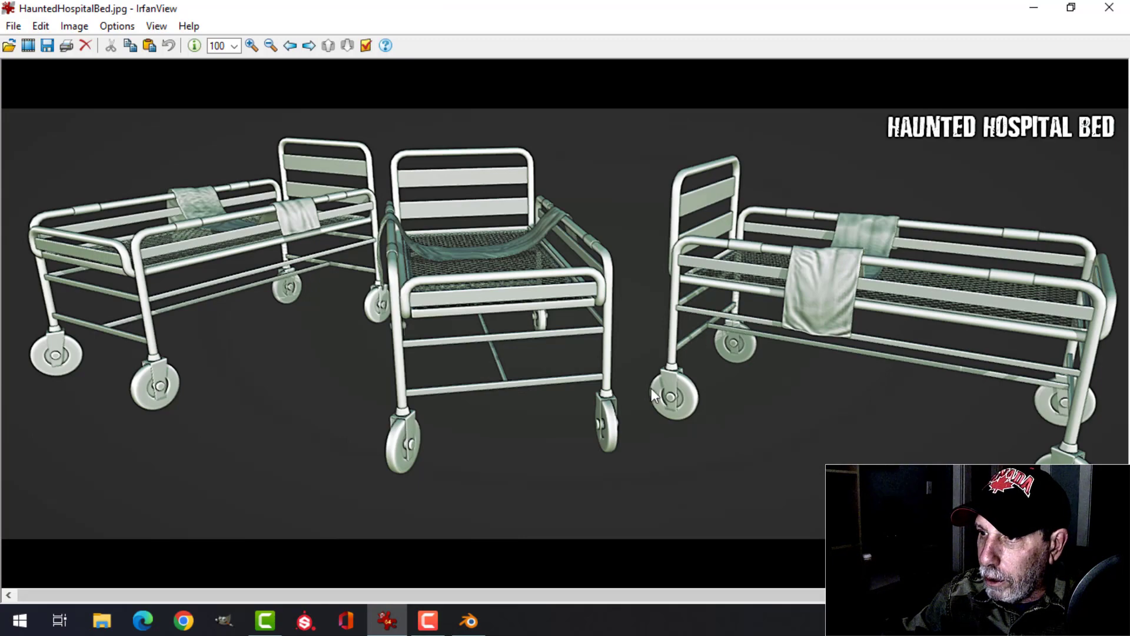
pyautogui.click(469, 621)
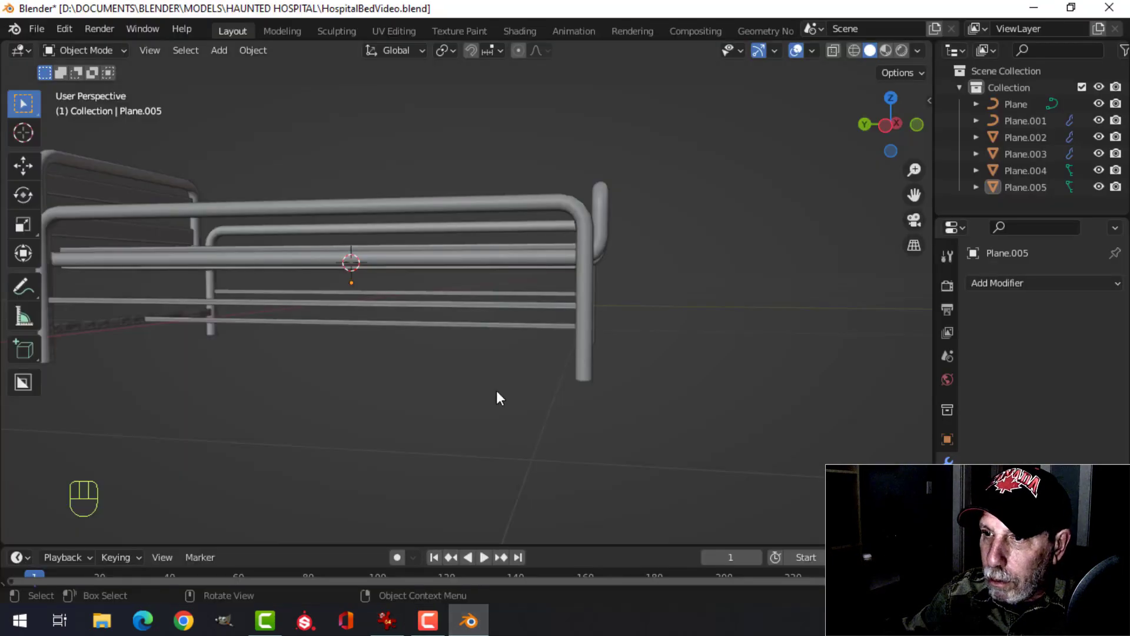
# Select all linked faces of both side bars and scale them up along Z to make the bars taller
pyautogui.click(524, 302)
pyautogui.press('Tab')
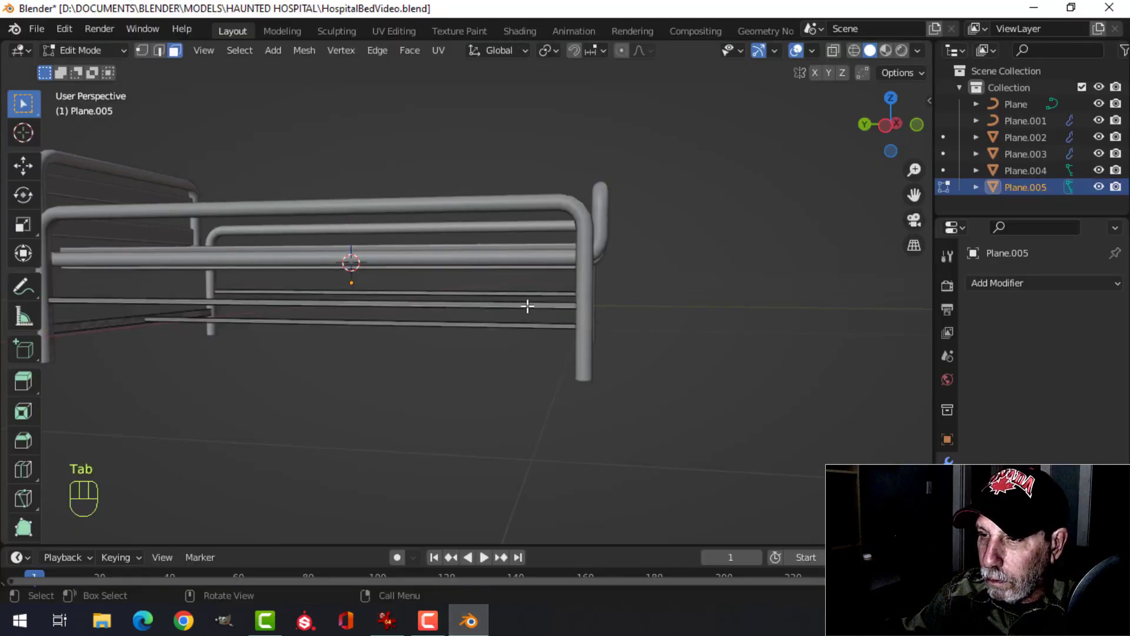
pyautogui.scroll(3, 532, 333)
pyautogui.click(526, 307)
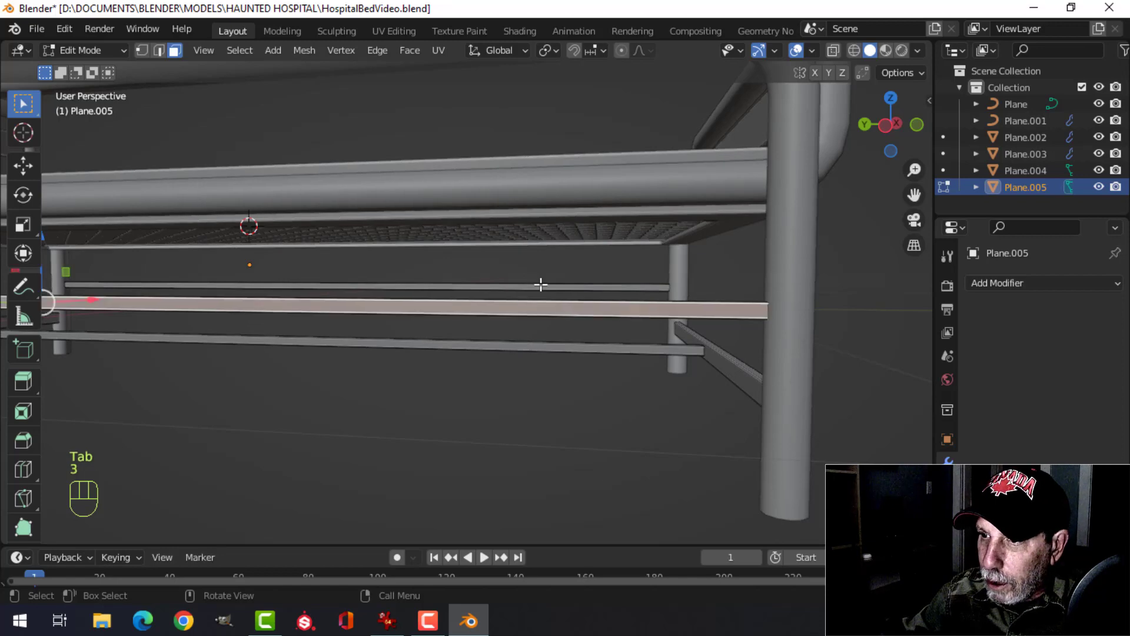
pyautogui.keyDown('shift'); pyautogui.click(540, 286); pyautogui.keyUp('shift')
pyautogui.hotkey('ctrl', 'l')
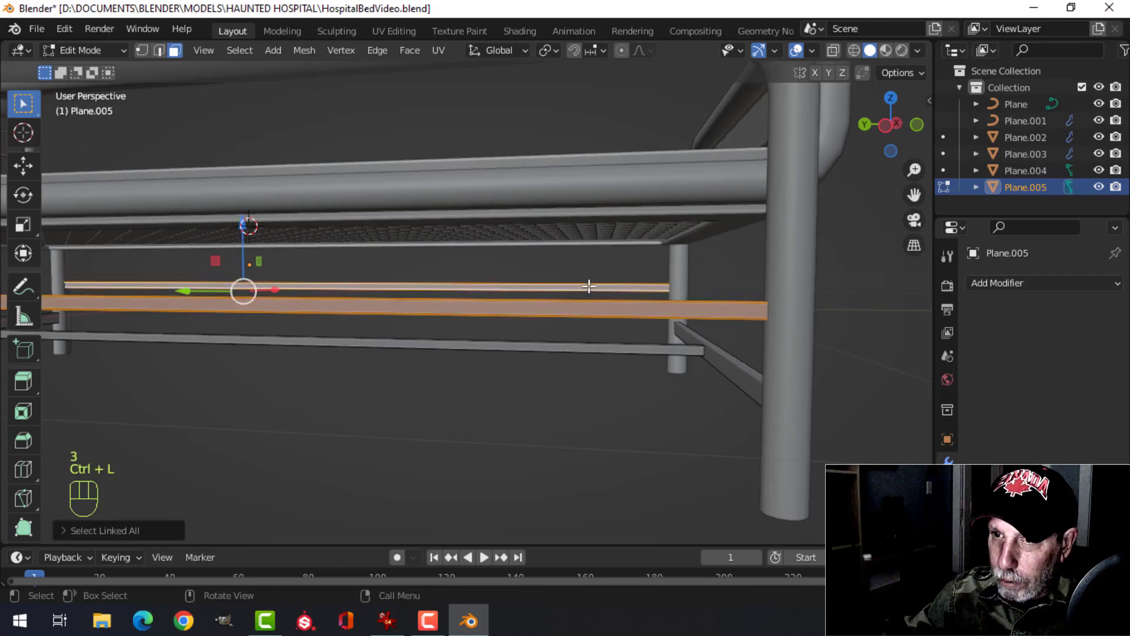
pyautogui.press('s')
pyautogui.press('z')
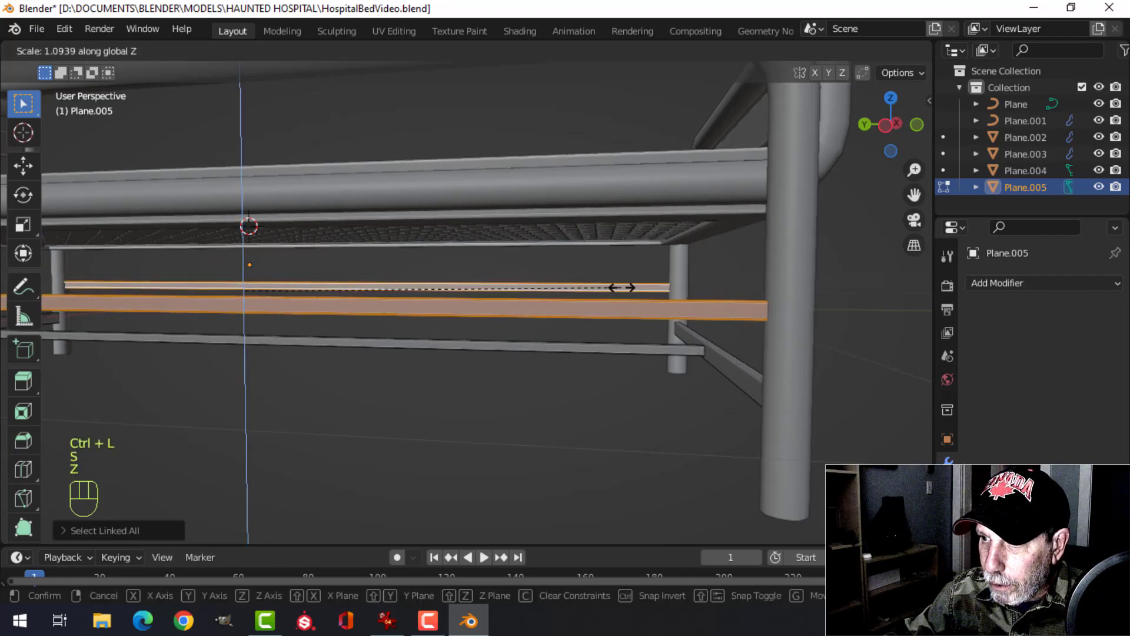
pyautogui.click(691, 277)
pyautogui.press('Tab')
pyautogui.scroll(-6, 671, 277)
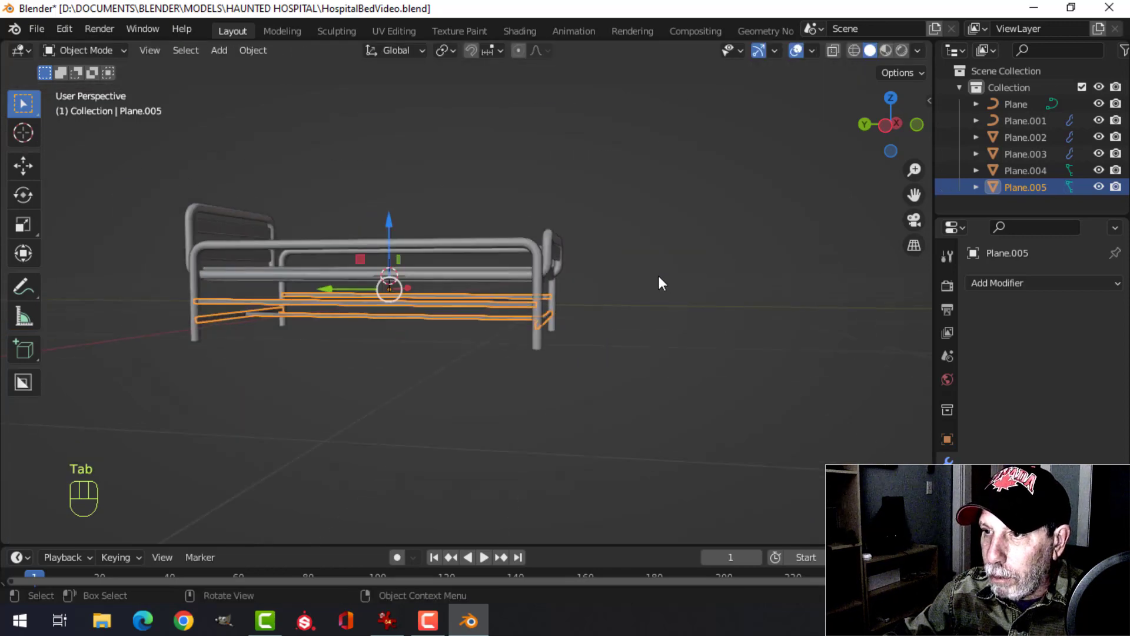
# Save HospitalBedVideo.blend, then check the bed's end bars in the HauntedHospitalBed.jpg reference in IrfanView and return to Blender
pyautogui.hotkey('alt', 'a')
pyautogui.moveTo(658, 275); pyautogui.dragTo(589, 292, button='middle')
pyautogui.scroll(2, 535, 328)
pyautogui.keyDown('shift'); pyautogui.moveTo(533, 331); pyautogui.dragTo(590, 272, button='middle'); pyautogui.keyUp('shift')
pyautogui.hotkey('ctrl', 's')
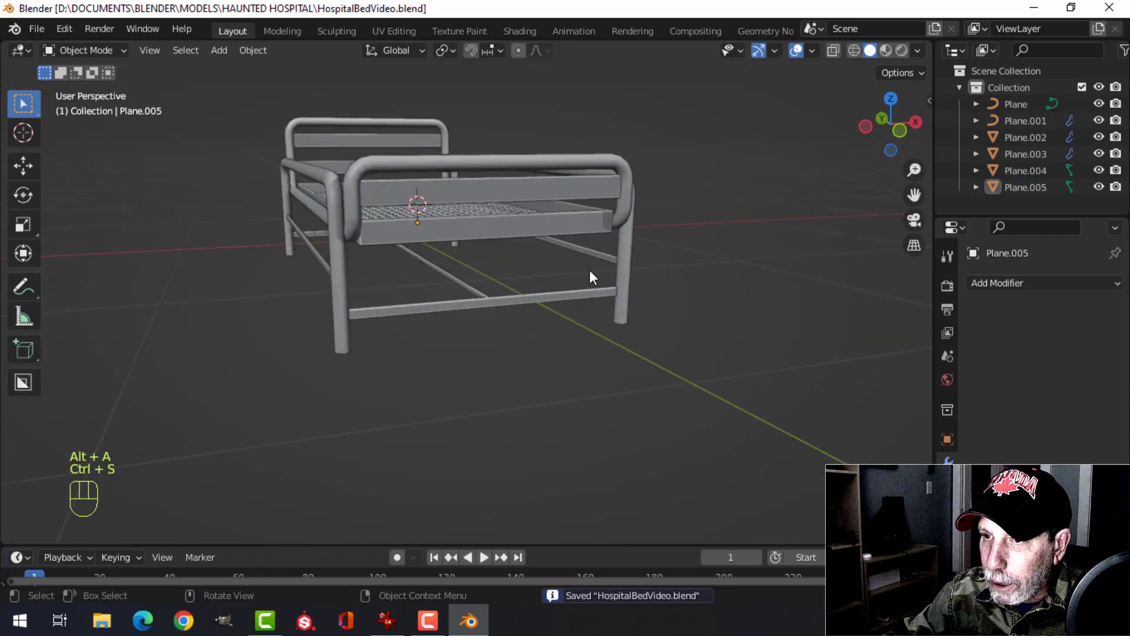
pyautogui.click(399, 628)
pyautogui.click(468, 625)
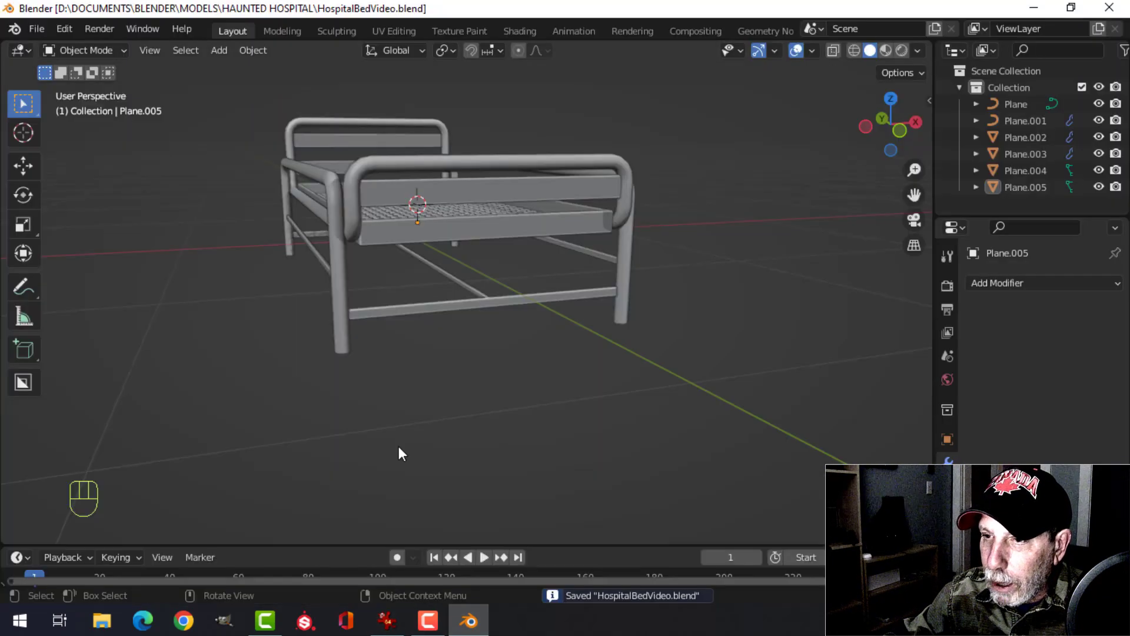
# Duplicate one side bar's linked faces and rotate the copy 90° around Z
pyautogui.scroll(5, 398, 436)
pyautogui.keyDown('shift'); pyautogui.moveTo(383, 389); pyautogui.dragTo(445, 436, button='middle'); pyautogui.keyUp('shift')
pyautogui.click(299, 271)
pyautogui.moveTo(382, 322); pyautogui.dragTo(454, 326, button='middle')
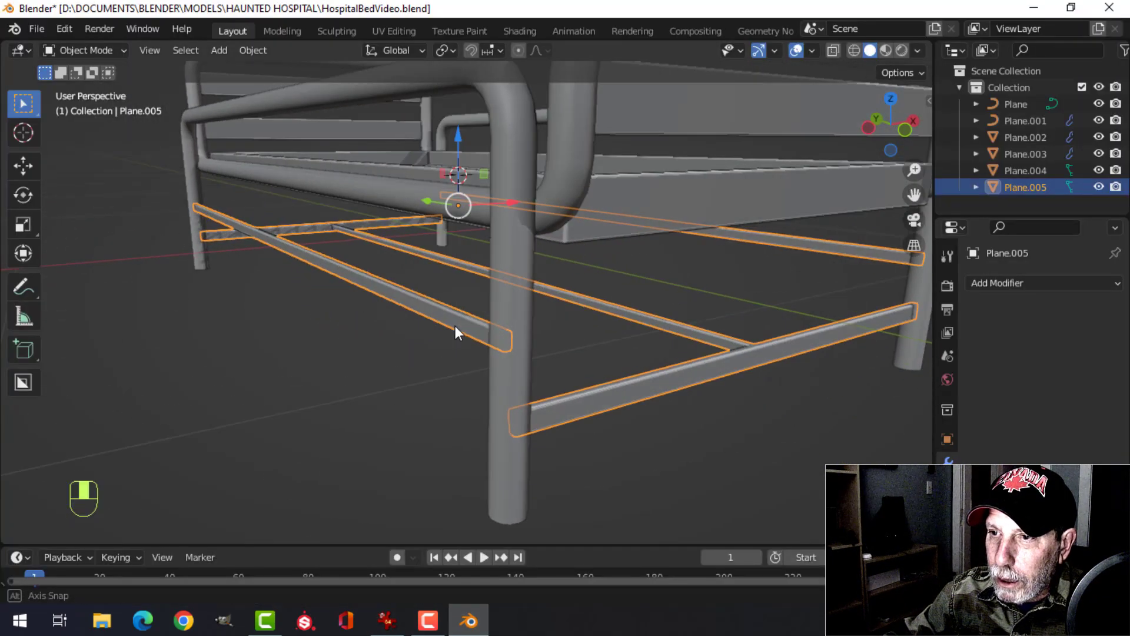
pyautogui.press('Tab')
pyautogui.click(454, 319)
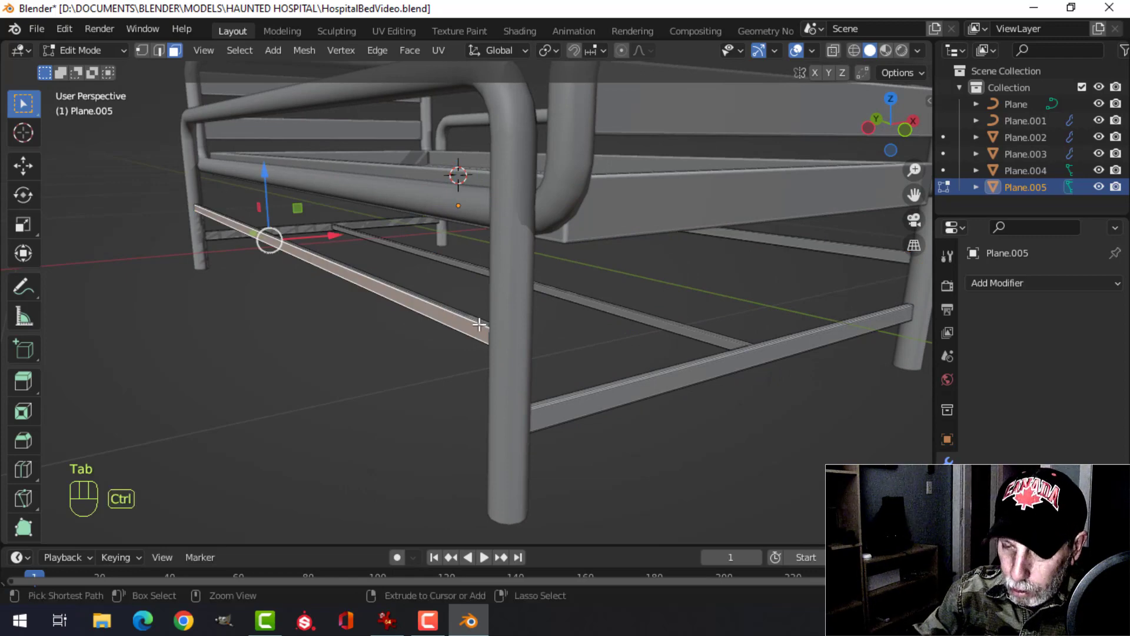
pyautogui.hotkey('ctrl', 'l')
pyautogui.scroll(-4, 487, 328)
pyautogui.hotkey('shift', 'd')
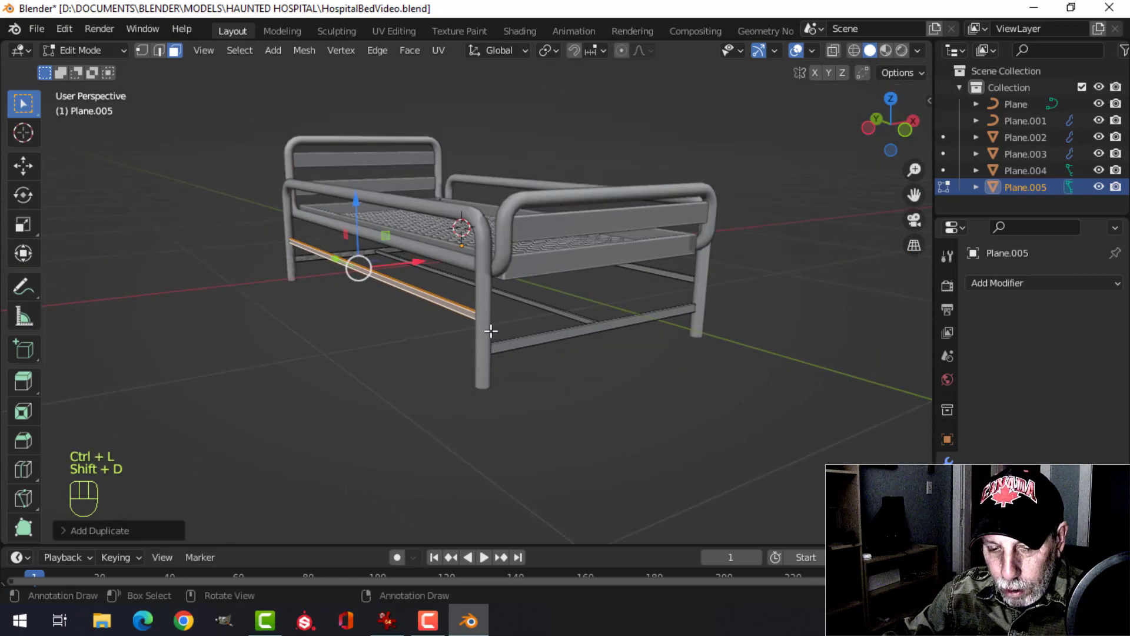
pyautogui.write('r90')
pyautogui.click(491, 330)
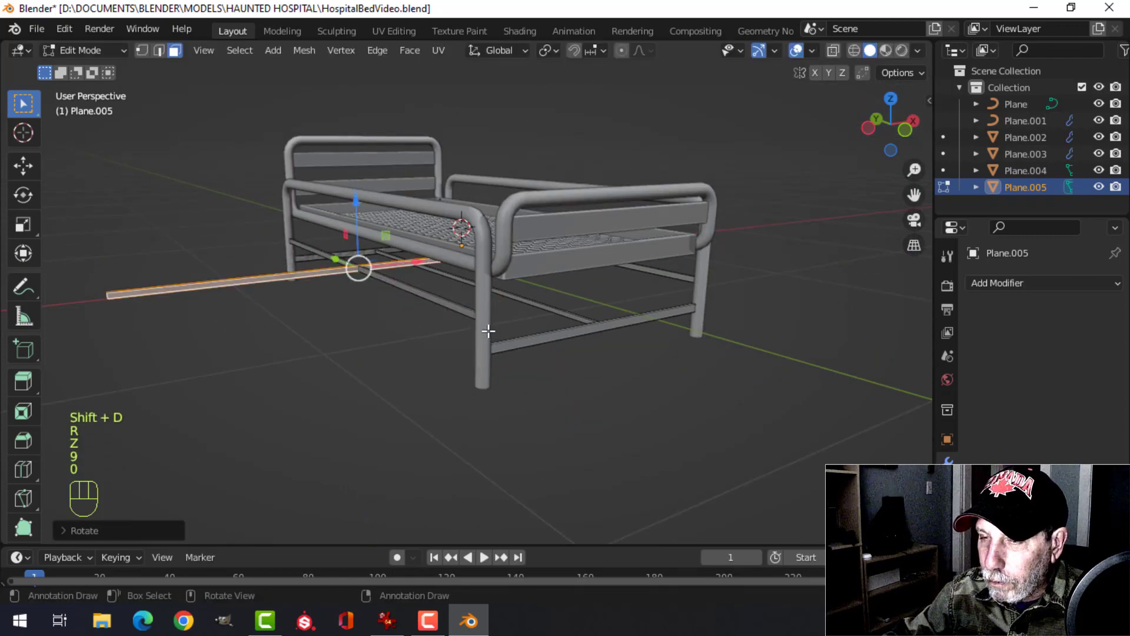
# Move the rotated bar to the foot-end legs and centre it between them along X in front view
pyautogui.scroll(-1, 491, 331)
pyautogui.moveTo(358, 266); pyautogui.dragTo(458, 308)
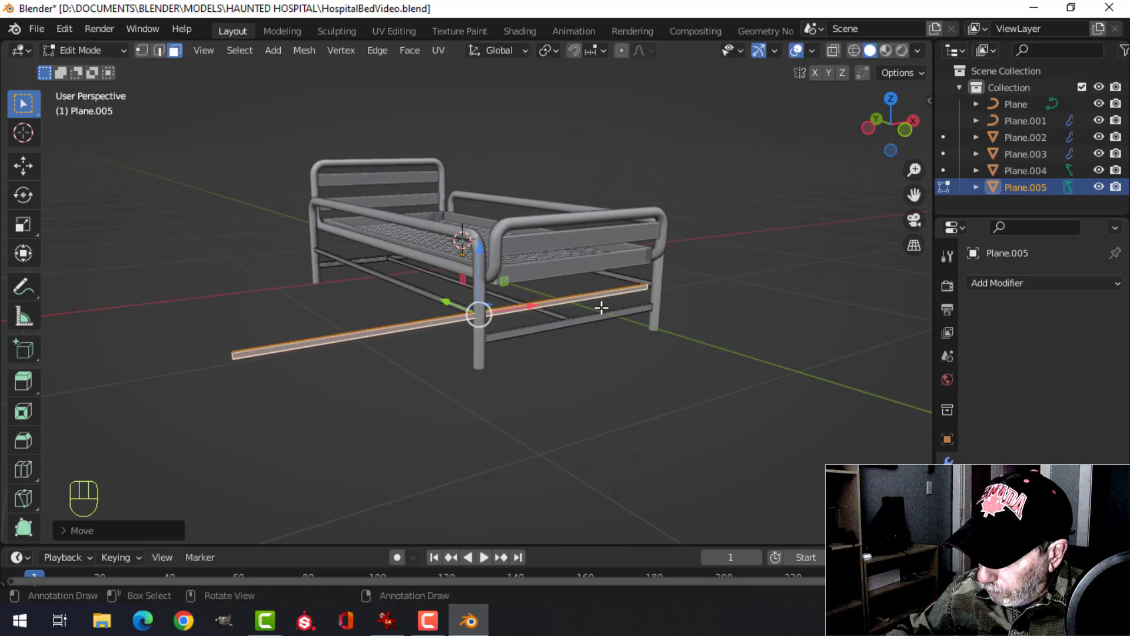
pyautogui.press('KP_1')
pyautogui.scroll(3, 601, 307)
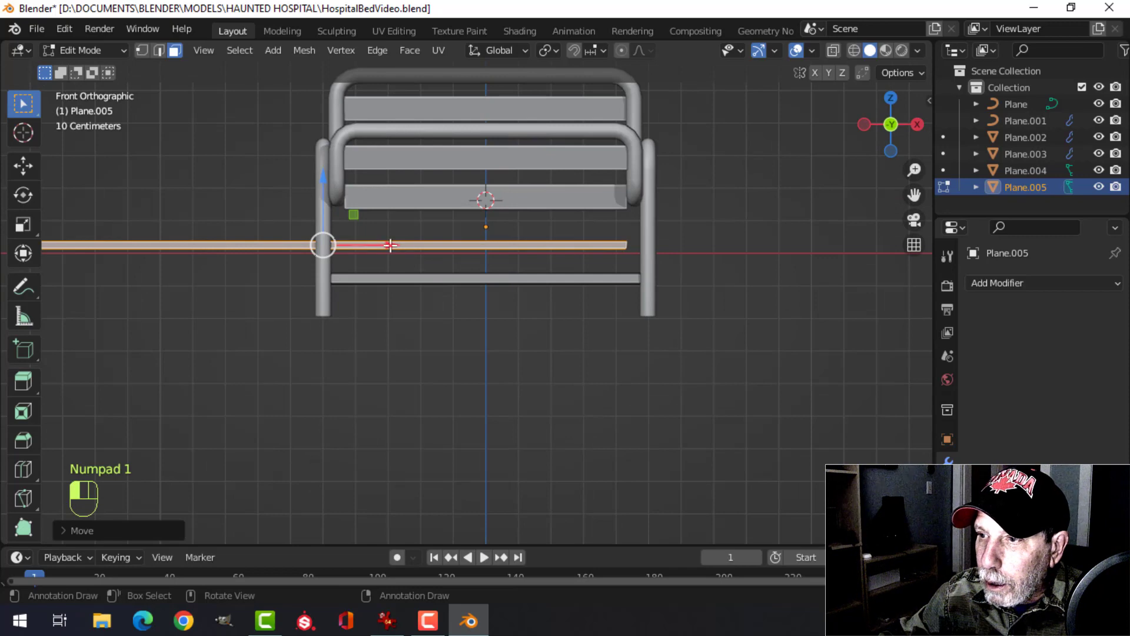
pyautogui.moveTo(390, 245); pyautogui.dragTo(541, 251)
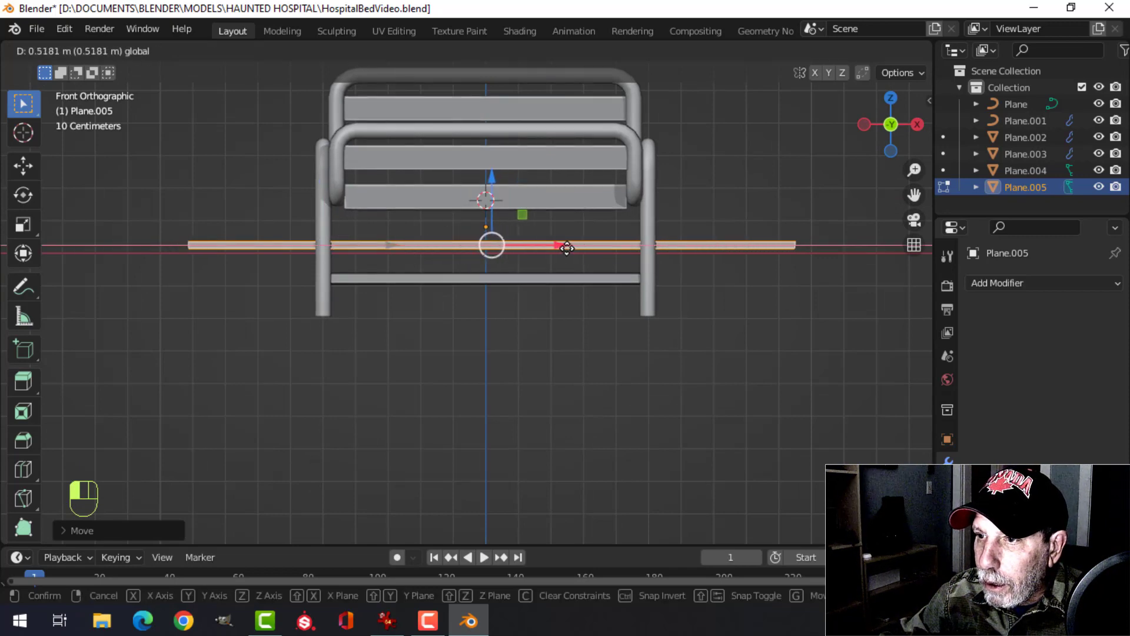
pyautogui.moveTo(561, 248); pyautogui.dragTo(561, 248)
pyautogui.keyDown('shift'); pyautogui.moveTo(686, 278); pyautogui.dragTo(656, 288, button='middle'); pyautogui.keyUp('shift')
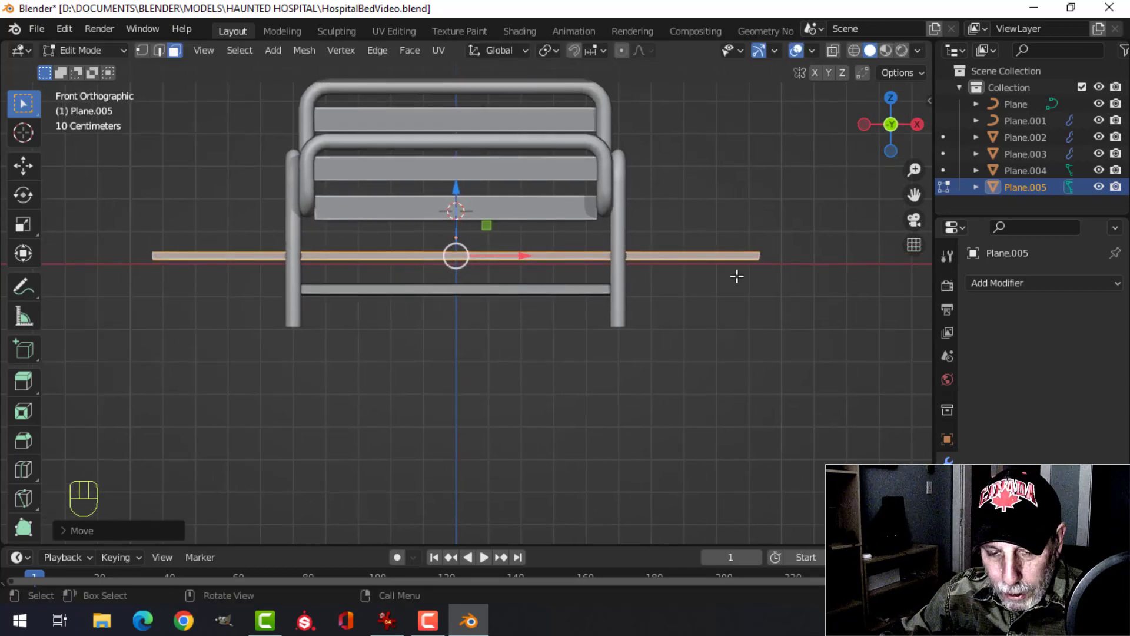
# Scale the new end bar along X to about 0.56 so it spans the foot-end legs, and return to Object Mode
pyautogui.press('s')
pyautogui.press('x')
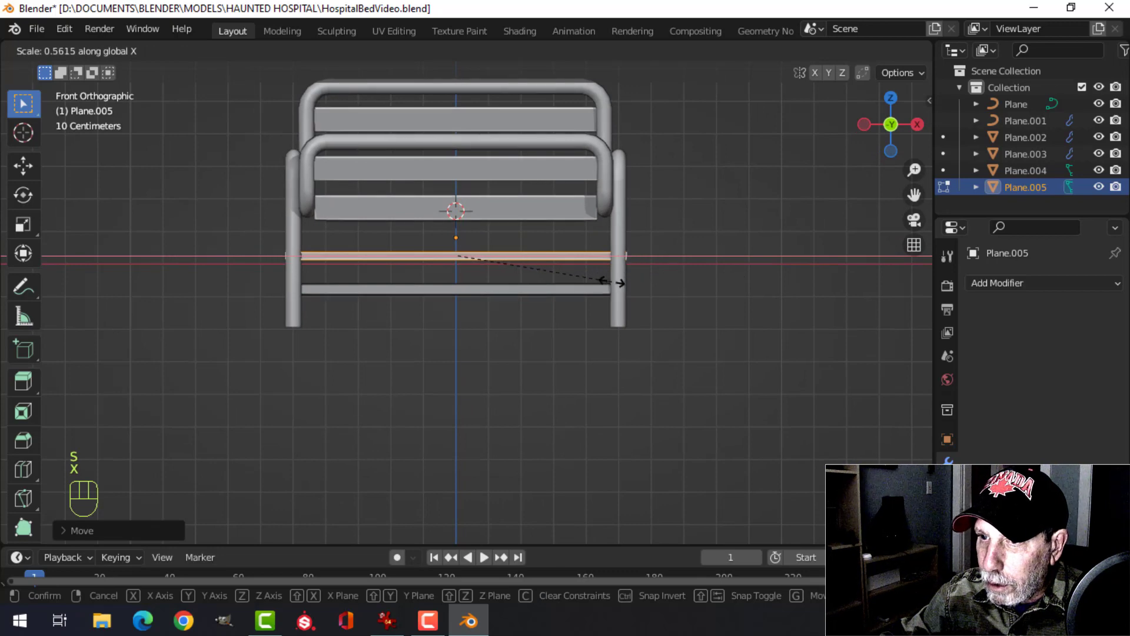
pyautogui.click(605, 282)
pyautogui.moveTo(553, 267)
pyautogui.mouseDown(button='middle')
pyautogui.moveTo(686, 300)
pyautogui.moveTo(643, 280)
pyautogui.moveTo(559, 278)
pyautogui.mouseUp(button='middle')
pyautogui.scroll(4, 686, 301)
pyautogui.moveTo(560, 278); pyautogui.dragTo(570, 250, button='middle')
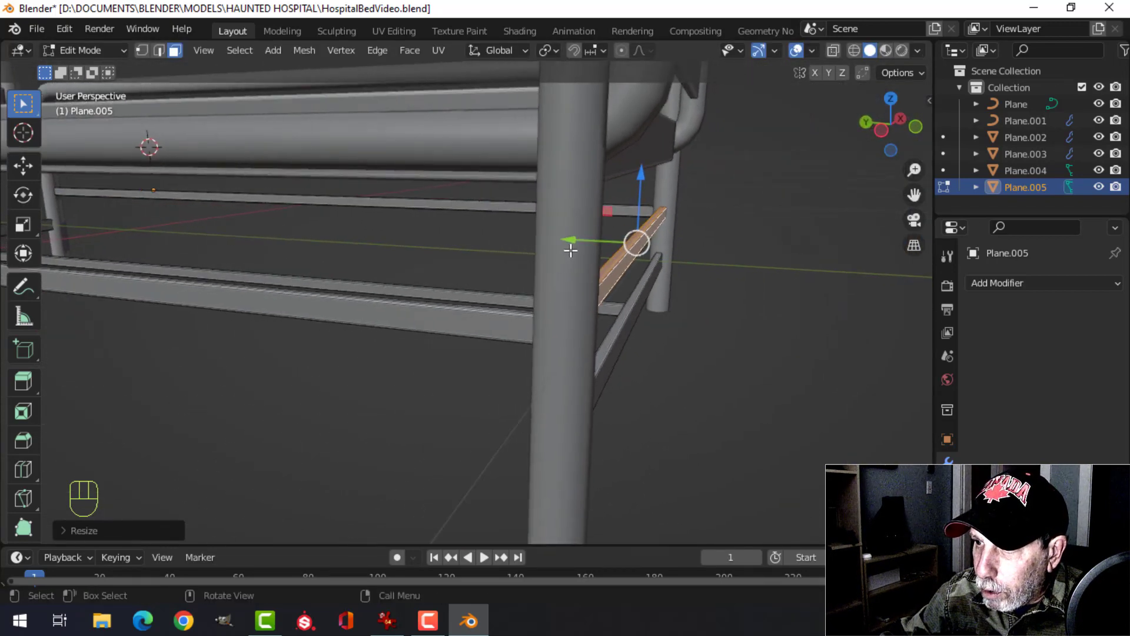
pyautogui.scroll(-10, 629, 259)
pyautogui.press('Tab')
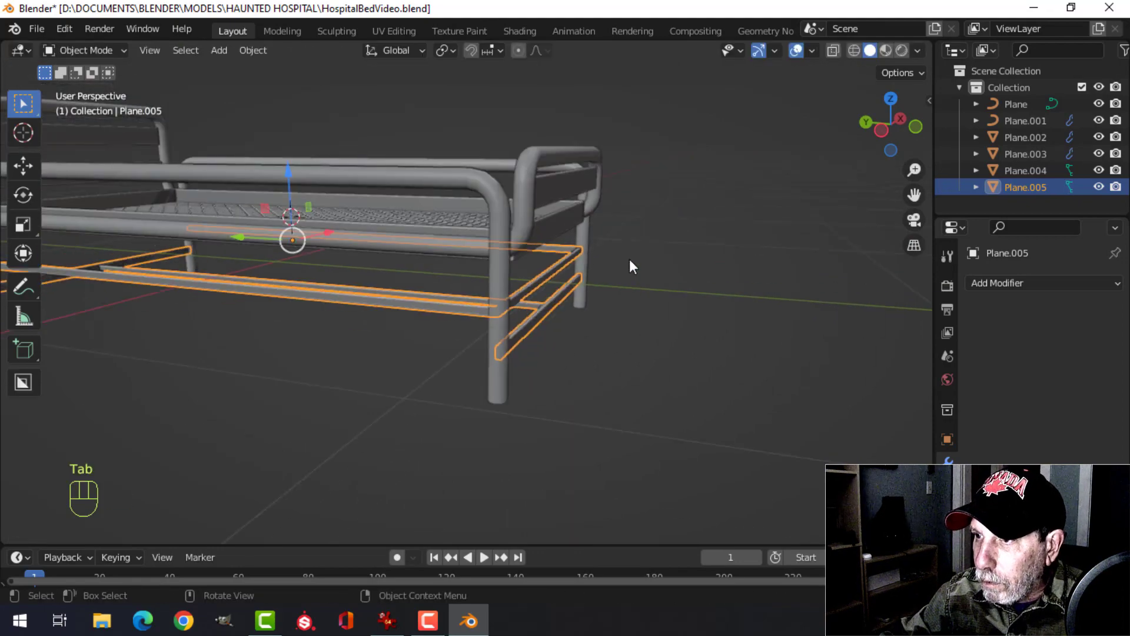
# Duplicate the upper cross rail at the footboard end and move the copy about 1.85 m along Y to the headboard legs
pyautogui.hotkey('alt', 'a')
pyautogui.moveTo(577, 278); pyautogui.dragTo(486, 306, button='middle')
pyautogui.click(388, 621)
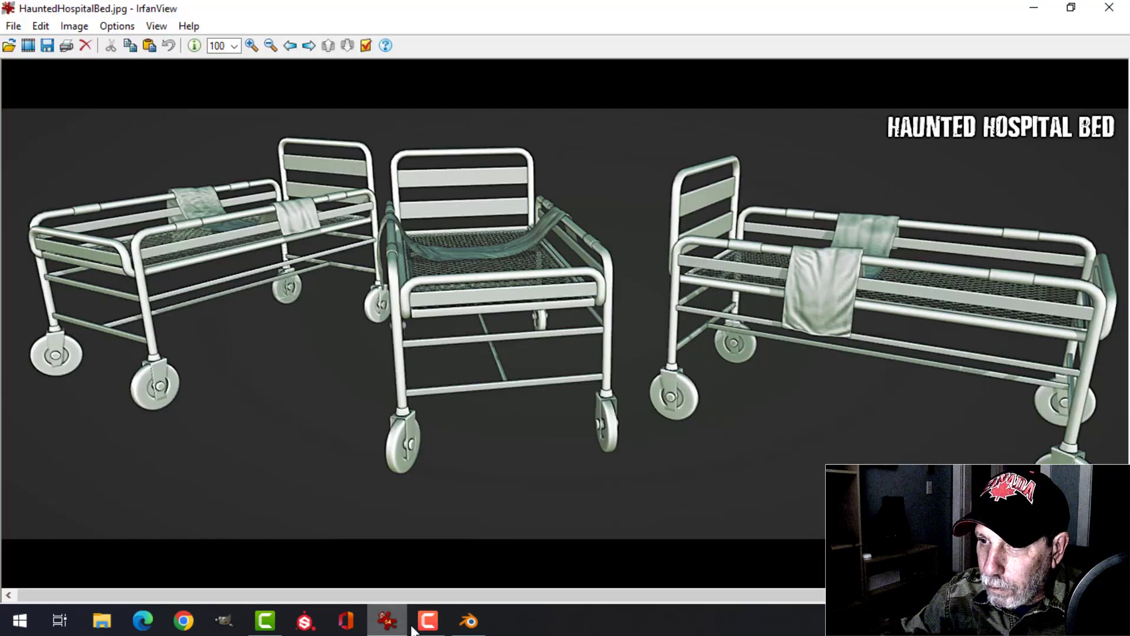
pyautogui.click(476, 630)
pyautogui.click(593, 226)
pyautogui.keyDown('shift'); pyautogui.moveTo(593, 227); pyautogui.dragTo(554, 264, button='middle'); pyautogui.keyUp('shift')
pyautogui.press('Tab')
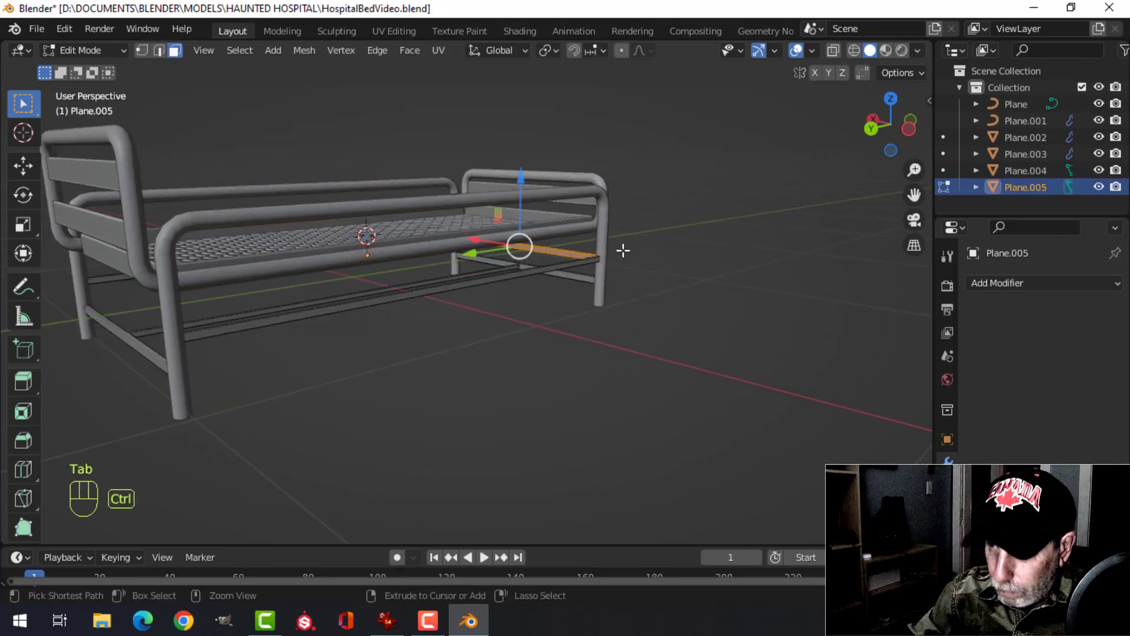
pyautogui.moveTo(492, 257); pyautogui.dragTo(416, 267)
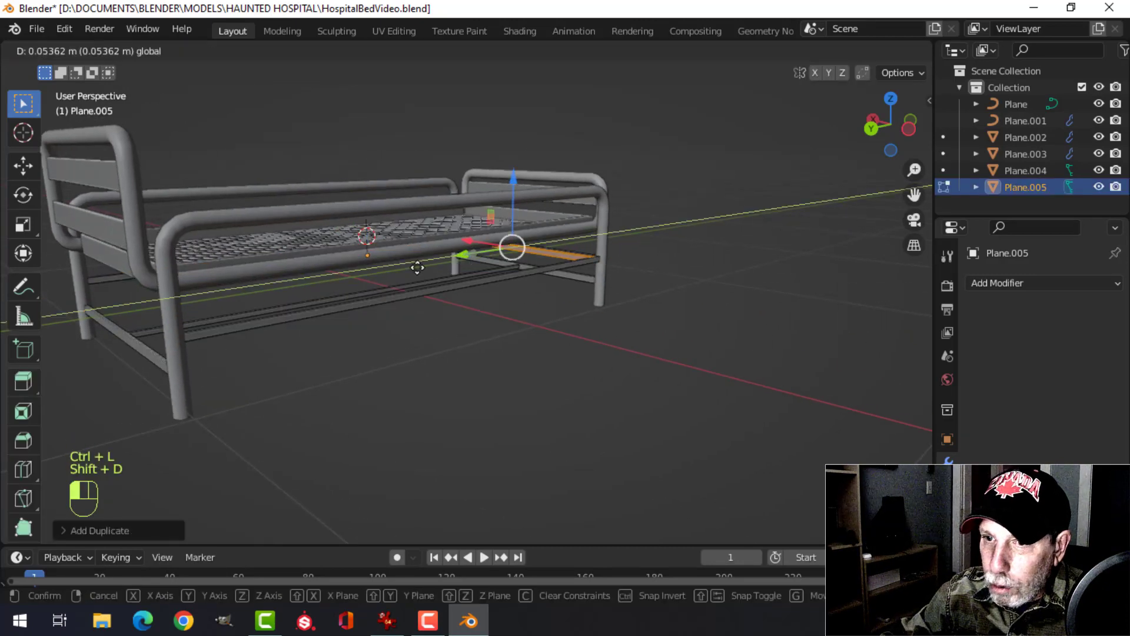
pyautogui.moveTo(142, 331); pyautogui.dragTo(87, 340)
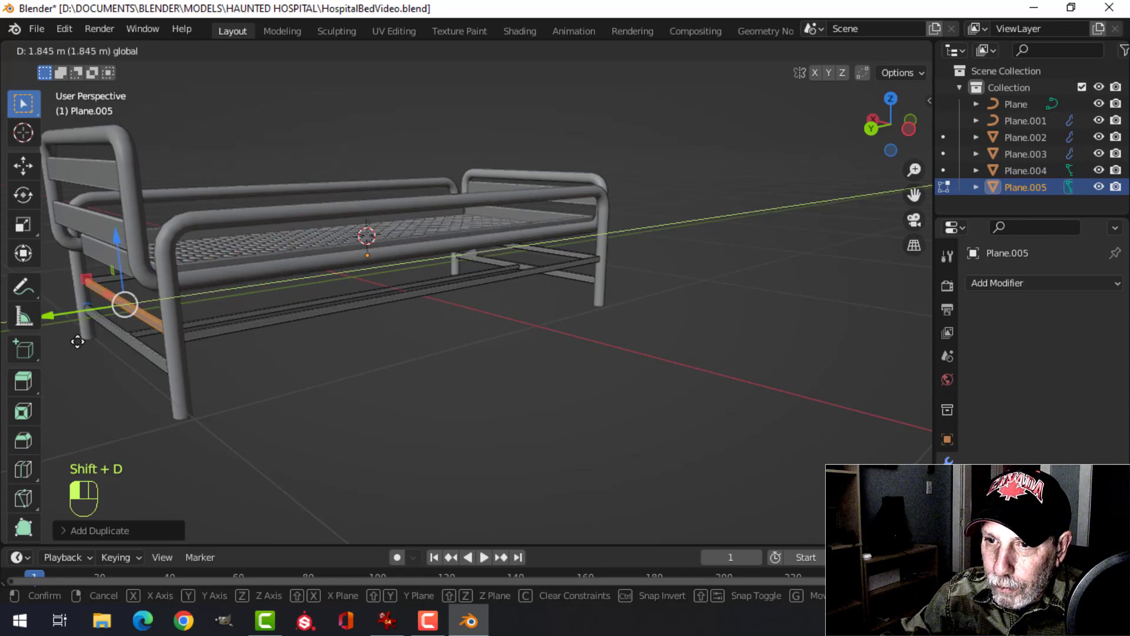
pyautogui.click(75, 340)
# Fine-tune the copied cross rail's Y position in right-side wireframe view so it lines up with the headboard-end leg
pyautogui.press('KP_3')
pyautogui.press('z')
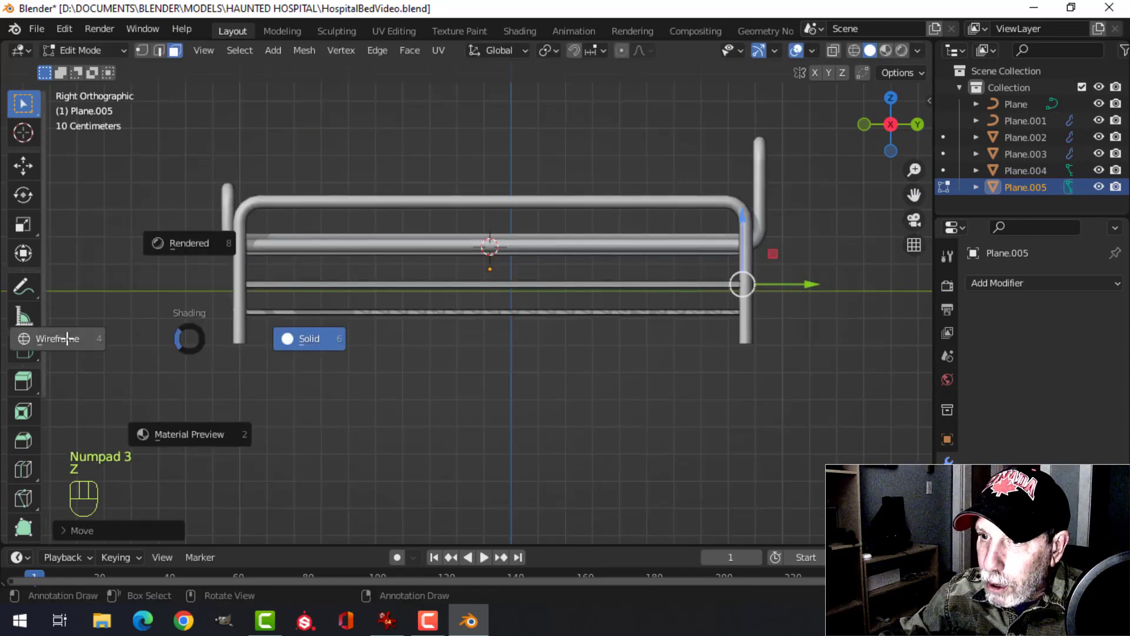
pyautogui.click(86, 342)
pyautogui.keyDown('shift'); pyautogui.moveTo(664, 347); pyautogui.dragTo(330, 382, button='middle'); pyautogui.keyUp('shift')
pyautogui.scroll(4, 444, 373)
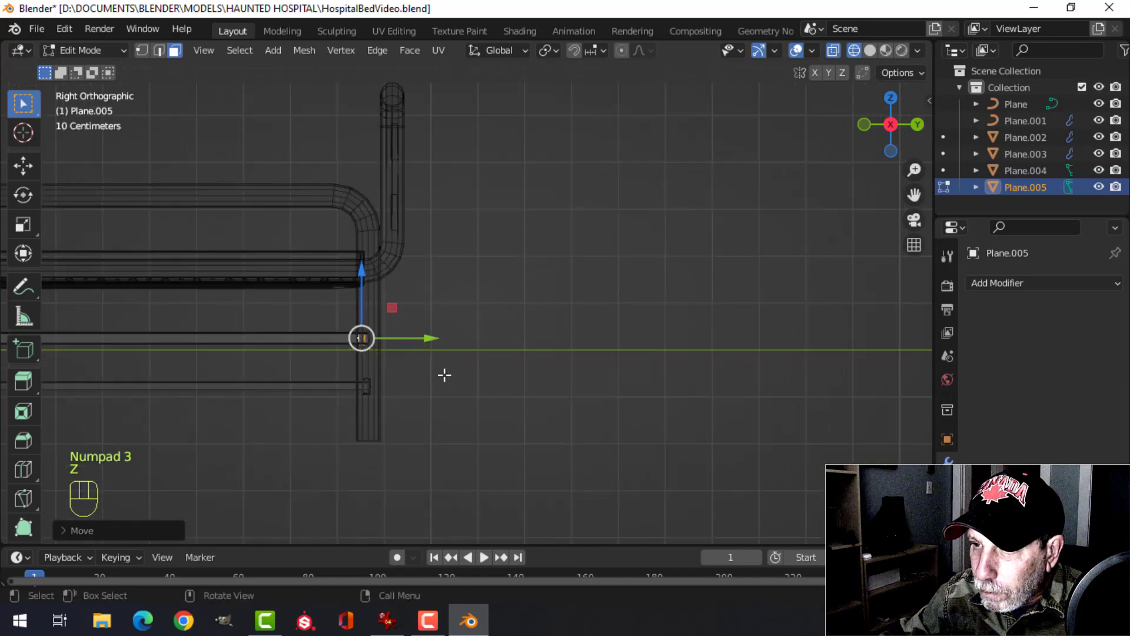
pyautogui.scroll(2, 429, 349)
pyautogui.moveTo(398, 335); pyautogui.dragTo(450, 336)
pyautogui.press('z')
pyautogui.click(563, 329)
pyautogui.hotkey('alt', 'a')
pyautogui.press('Tab')
pyautogui.hotkey('alt', 'a')
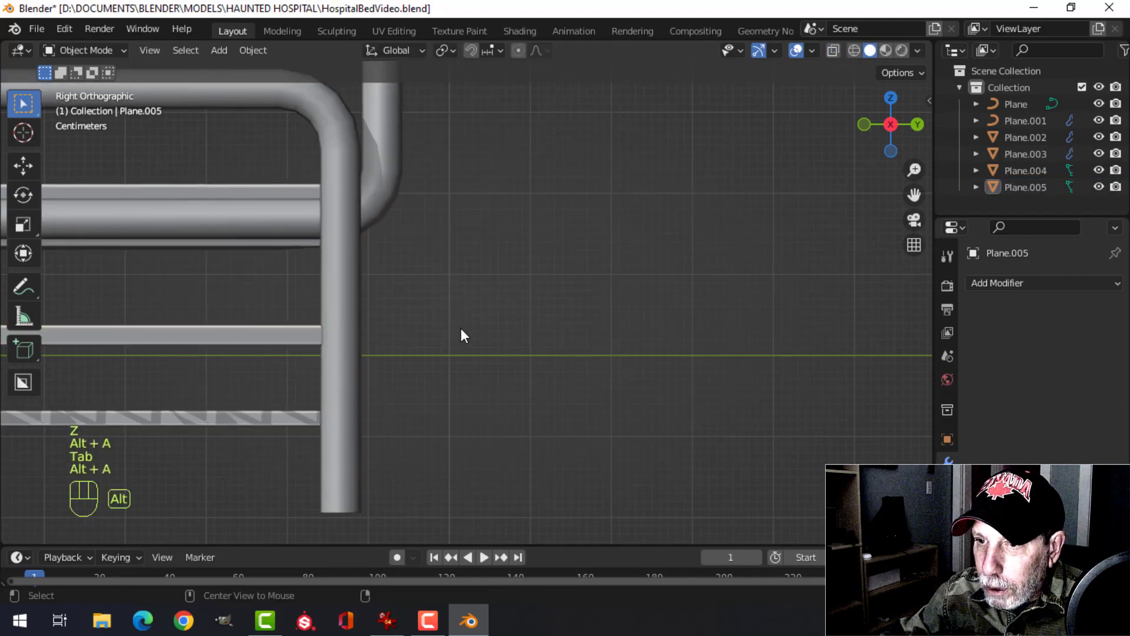
pyautogui.keyDown('shift'); pyautogui.moveTo(460, 335); pyautogui.dragTo(482, 285, button='middle'); pyautogui.keyUp('shift')
pyautogui.moveTo(482, 285); pyautogui.dragTo(482, 317, button='middle')
pyautogui.scroll(-4, 496, 298)
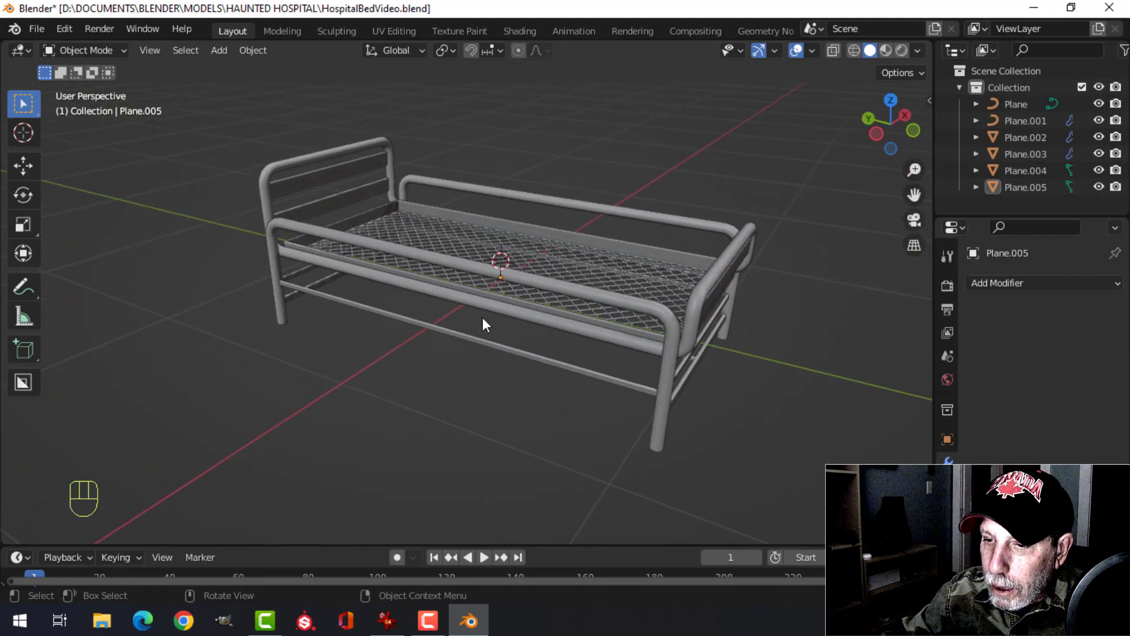
# Using the reference image as a guide, duplicate the straight top segment of the side rail curve and scale the copy to a short piece
pyautogui.click(387, 621)
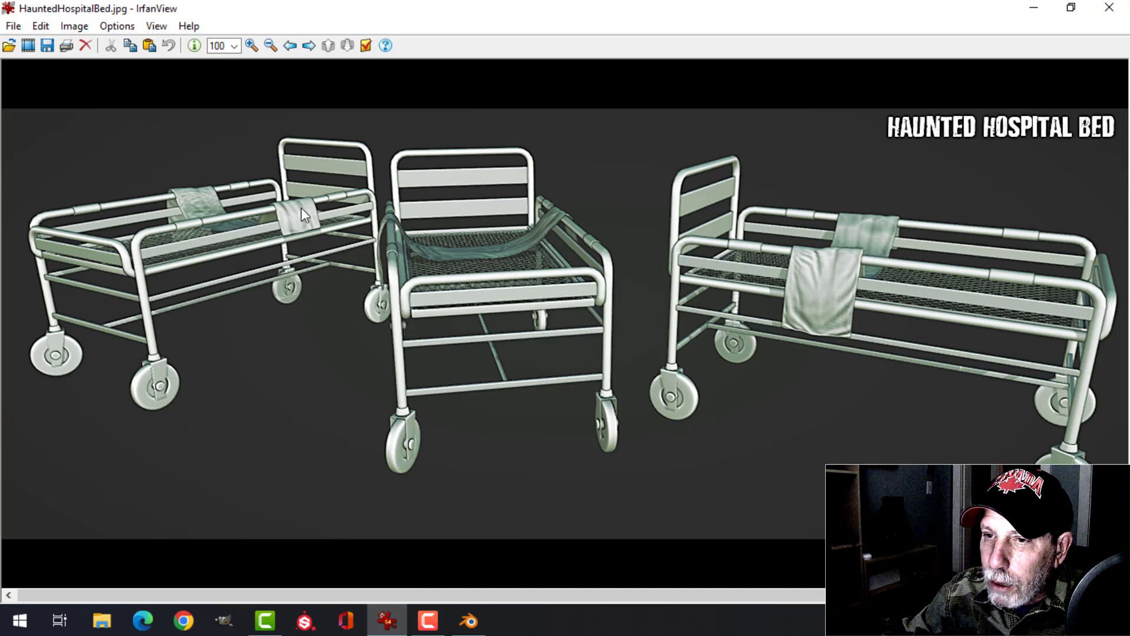
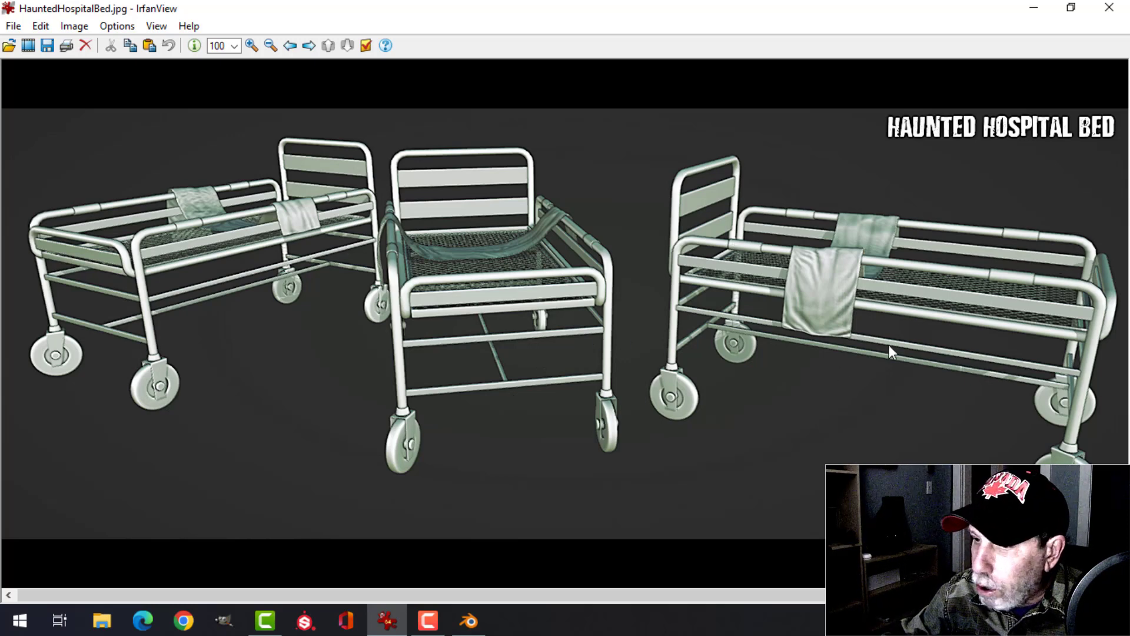
pyautogui.click(470, 621)
pyautogui.keyDown('shift'); pyautogui.moveTo(497, 340); pyautogui.dragTo(353, 247, button='middle'); pyautogui.keyUp('shift')
pyautogui.press('Tab')
pyautogui.hotkey('alt', 'a')
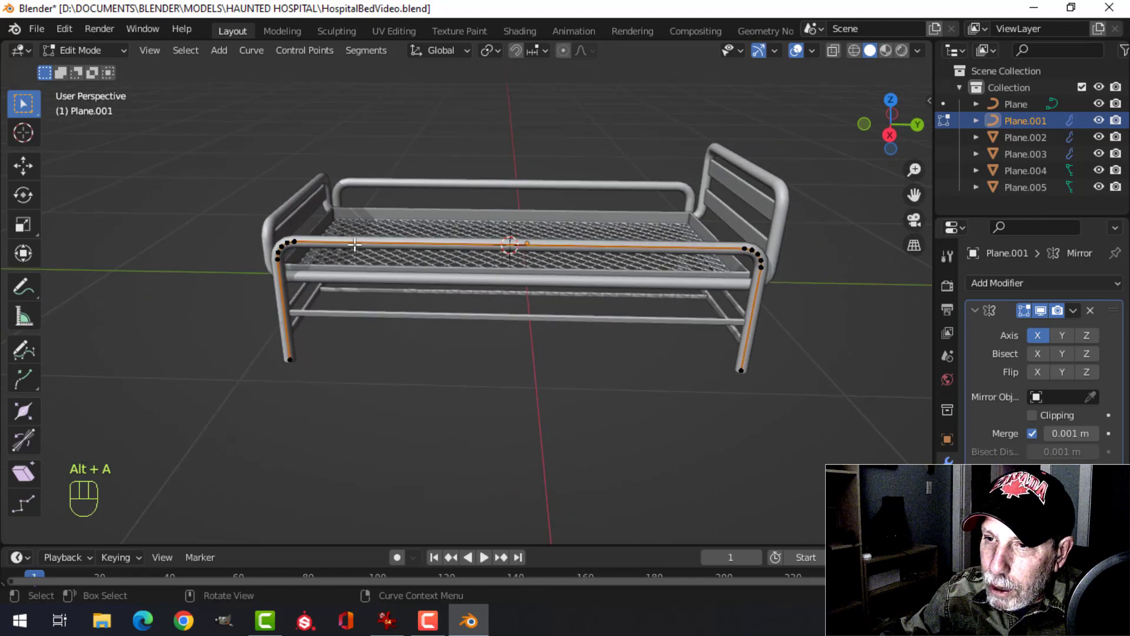
pyautogui.scroll(2, 347, 241)
pyautogui.moveTo(280, 217); pyautogui.dragTo(294, 237, button='middle')
pyautogui.scroll(-1, 307, 225)
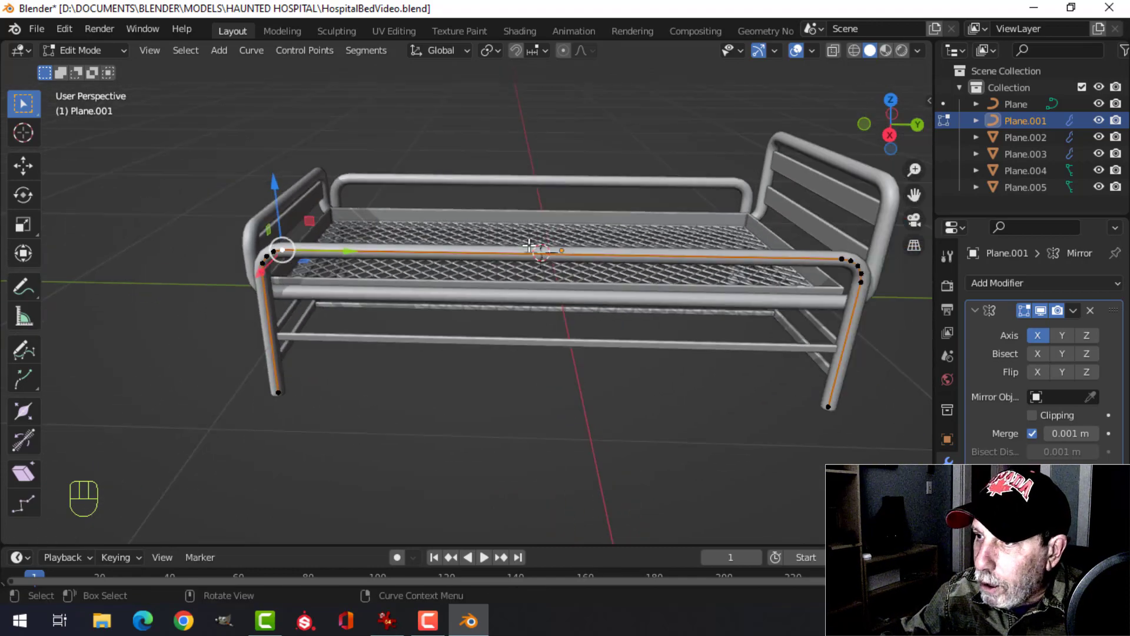
pyautogui.keyDown('shift'); pyautogui.moveTo(636, 237); pyautogui.dragTo(518, 243, button='middle'); pyautogui.keyUp('shift')
pyautogui.keyDown('shift'); pyautogui.click(706, 268); pyautogui.keyUp('shift')
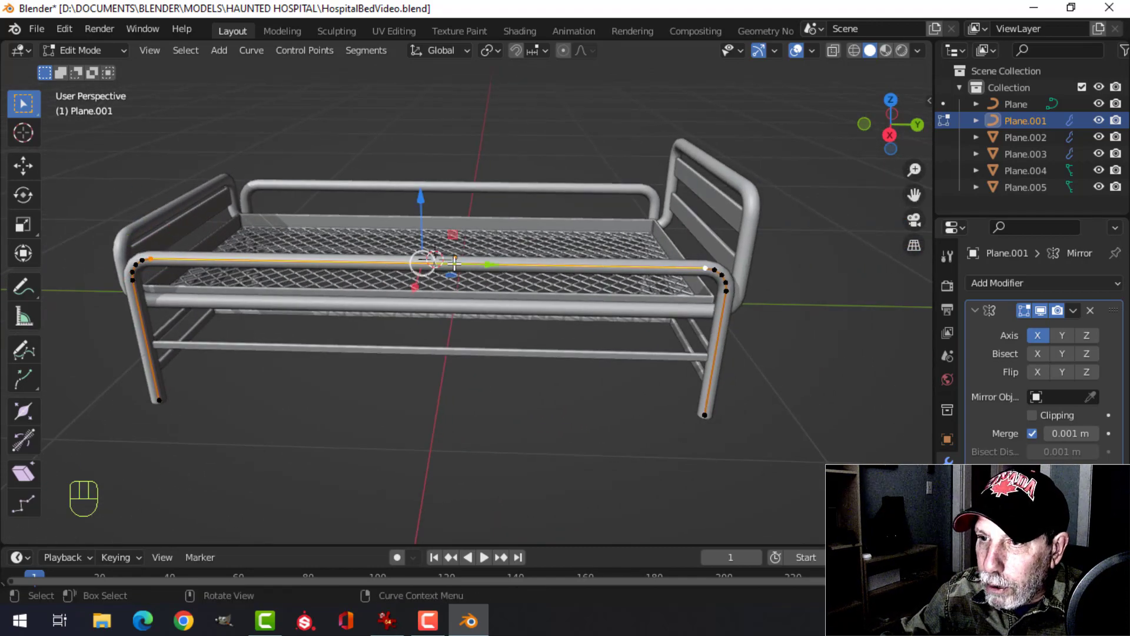
pyautogui.scroll(2, 467, 256)
pyautogui.keyDown('shift'); pyautogui.moveTo(467, 256); pyautogui.dragTo(481, 276, button='middle'); pyautogui.keyUp('shift')
pyautogui.hotkey('shift', 'd')
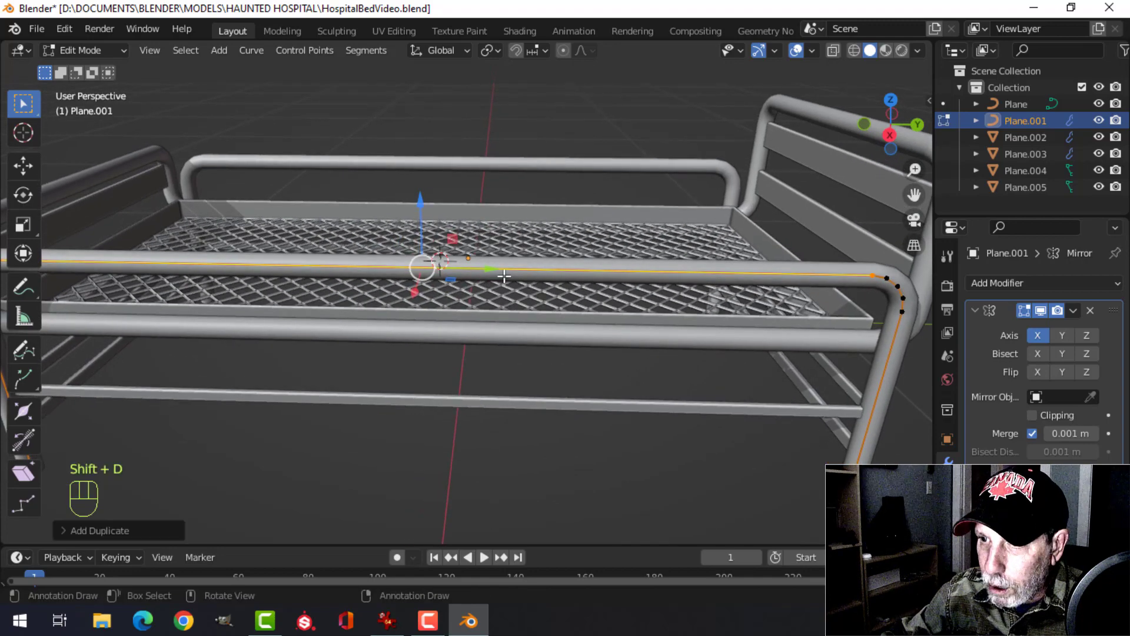
pyautogui.press('s')
pyautogui.click(483, 263)
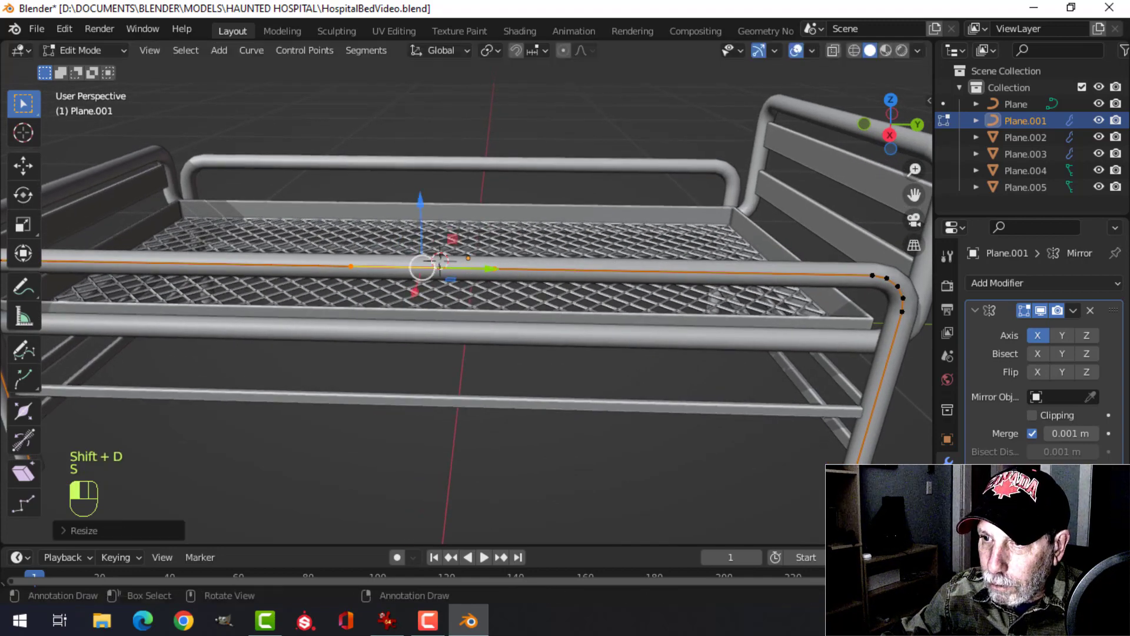
# Separate the short rail piece into its own object and return to Object Mode
pyautogui.press('p')
pyautogui.click(531, 259)
pyautogui.press('Tab')
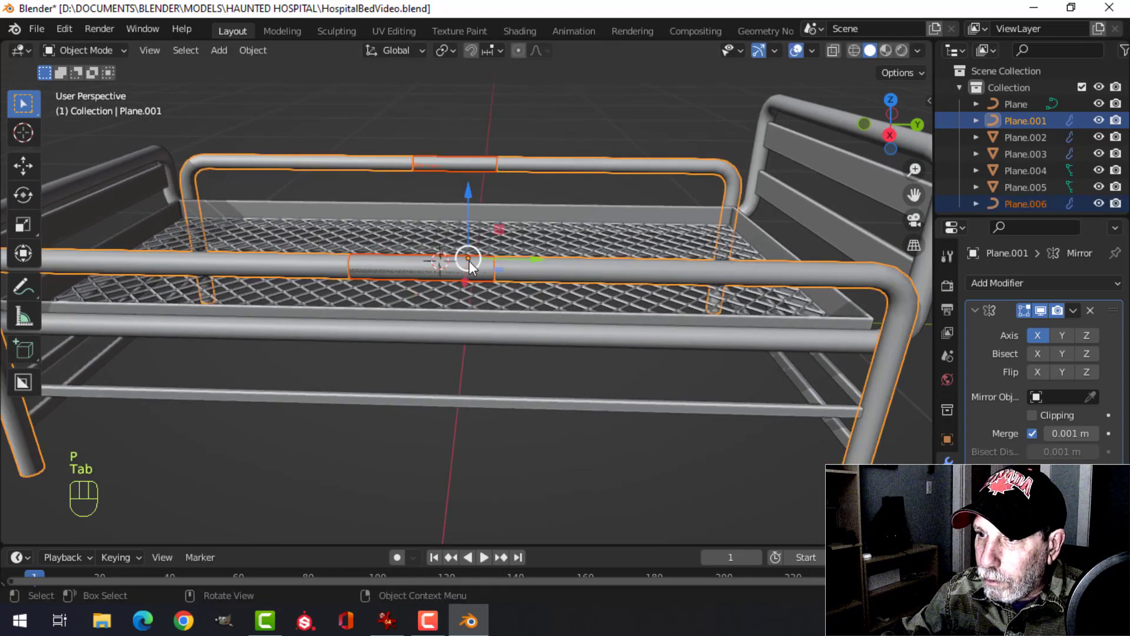
# Thicken the separated rail piece into a sleeve by setting its bevel depth to 0.037 m
pyautogui.click(468, 261)
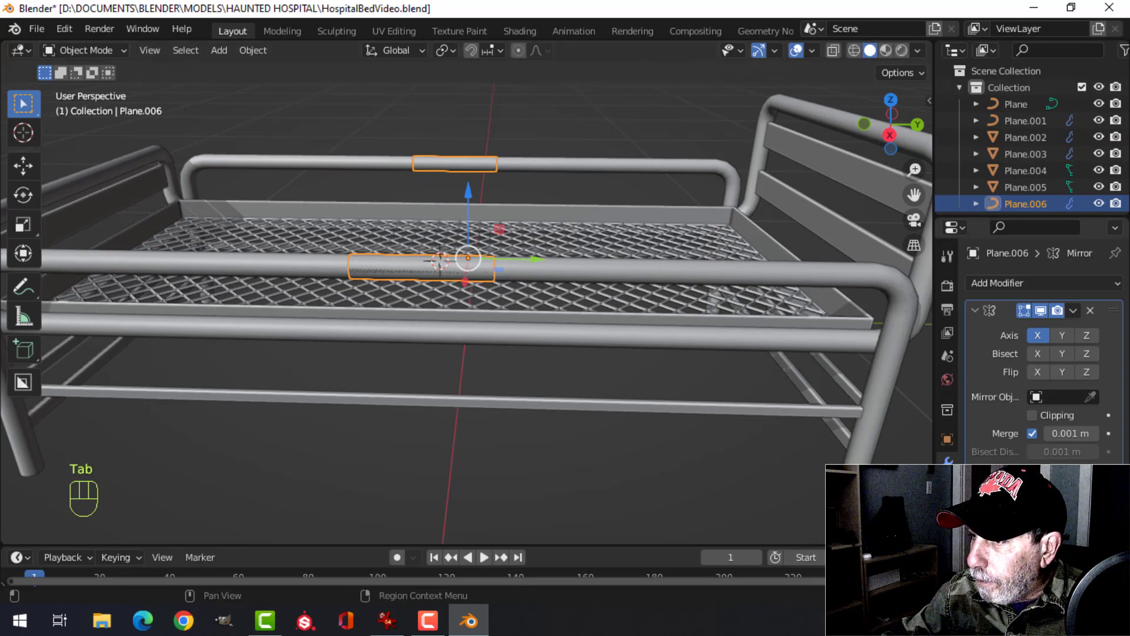
pyautogui.click(947, 531)
pyautogui.scroll(-4, 987, 525)
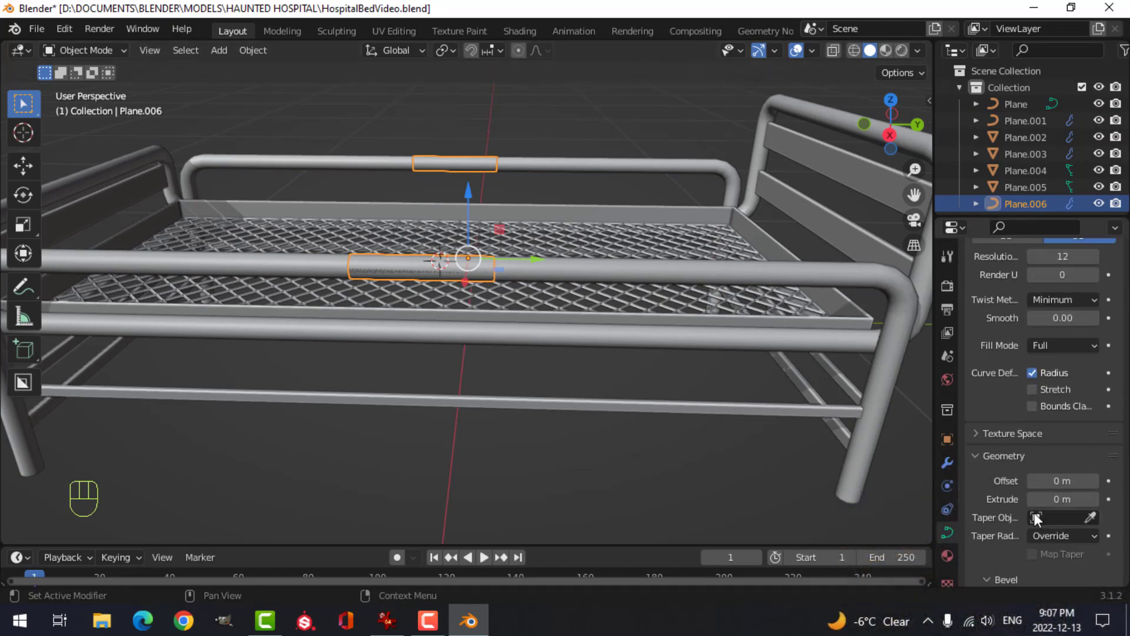
pyautogui.scroll(-4, 1038, 514)
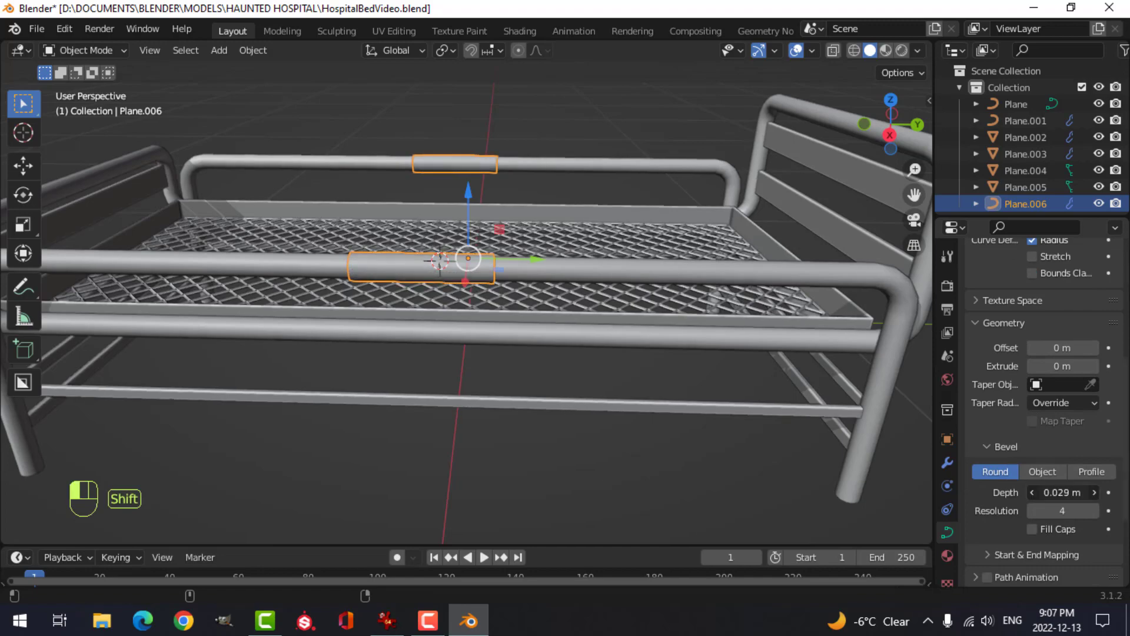
pyautogui.keyDown('shift'); pyautogui.moveTo(1063, 492); pyautogui.dragTo(1069, 492); pyautogui.keyUp('shift')
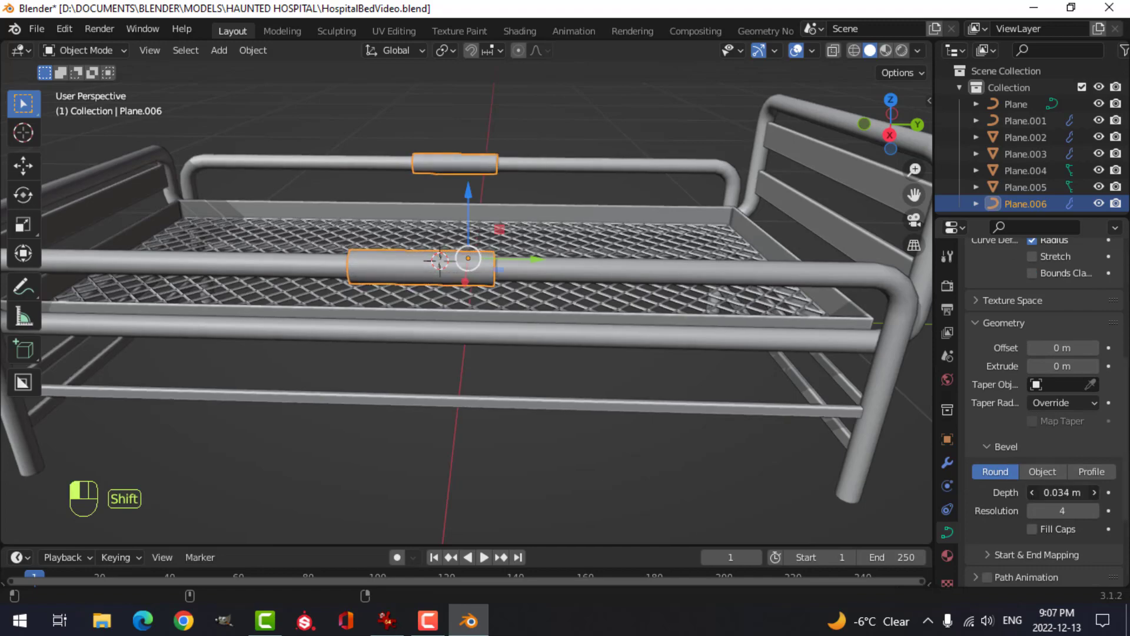
# Try closing the sleeve's ends with Fill Caps
pyautogui.click(1033, 529)
pyautogui.moveTo(447, 236); pyautogui.dragTo(493, 234, button='middle')
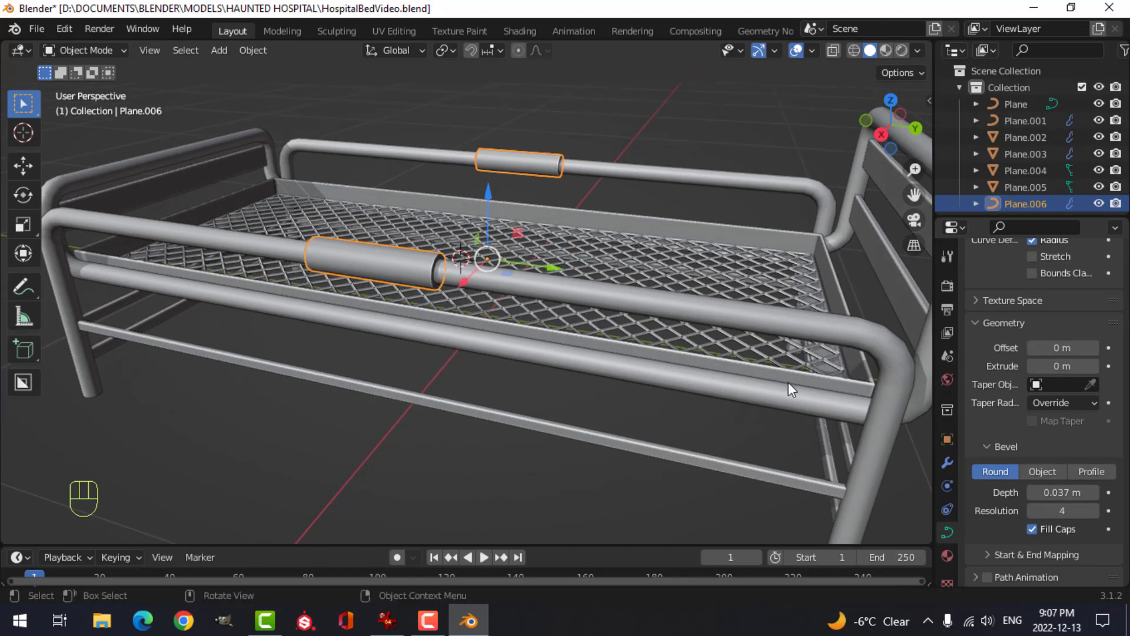
pyautogui.click(1032, 529)
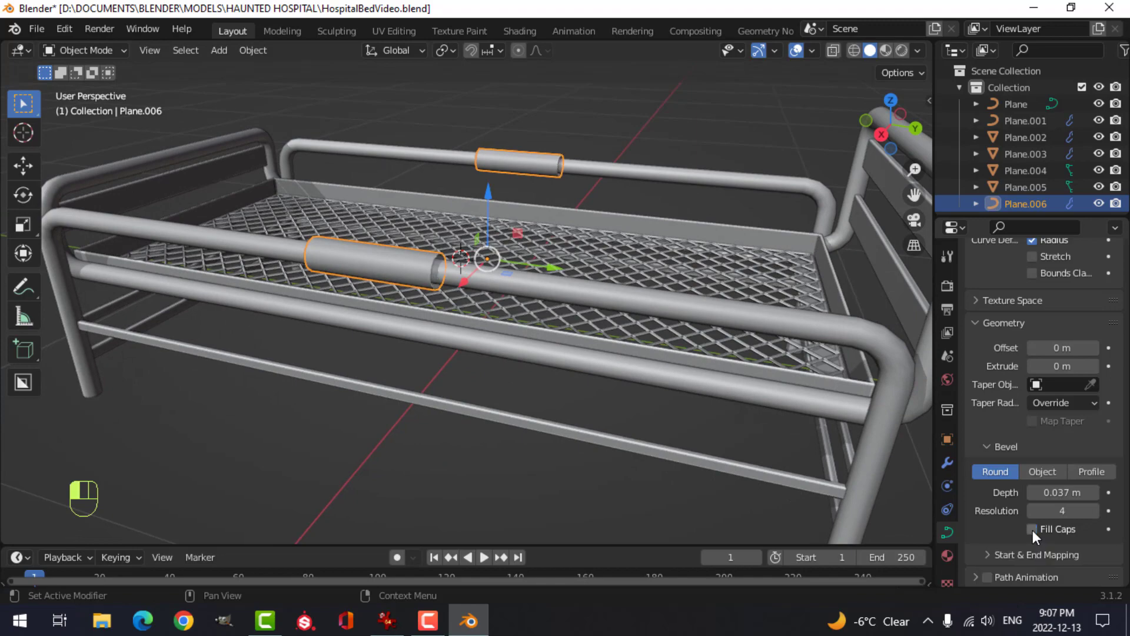
# Shorten the sleeve by scaling its curve points, and slide it along the side rail toward the footboard end
pyautogui.scroll(3, 545, 265)
pyautogui.moveTo(545, 265)
pyautogui.mouseDown(button='middle')
pyautogui.moveTo(488, 262)
pyautogui.moveTo(531, 268)
pyautogui.mouseUp(button='middle')
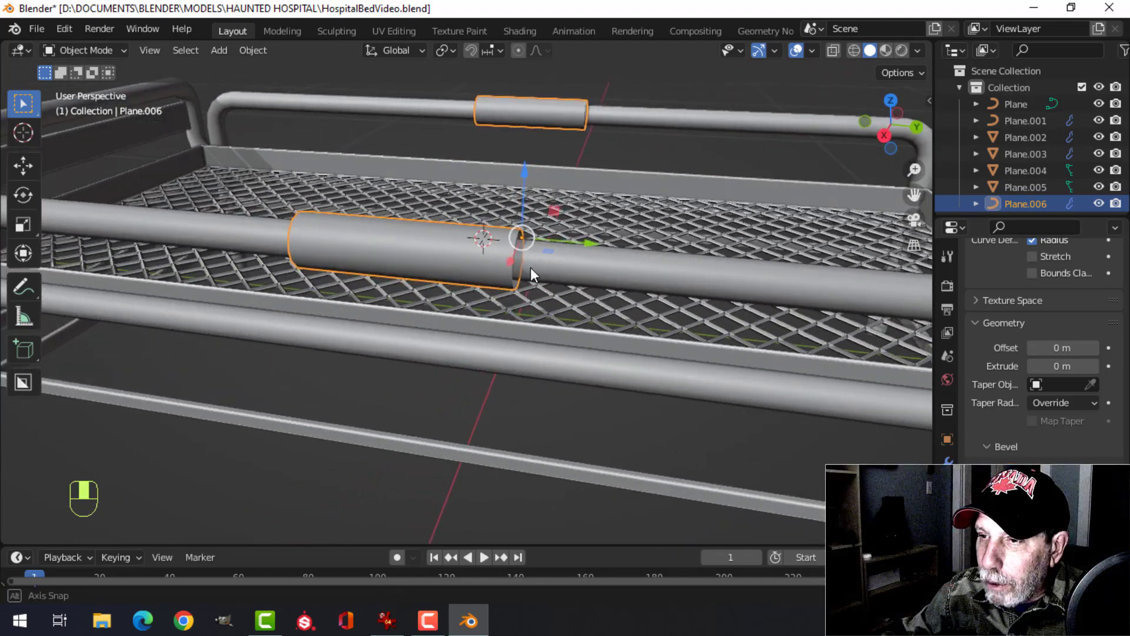
pyautogui.press('Tab')
pyautogui.press('a')
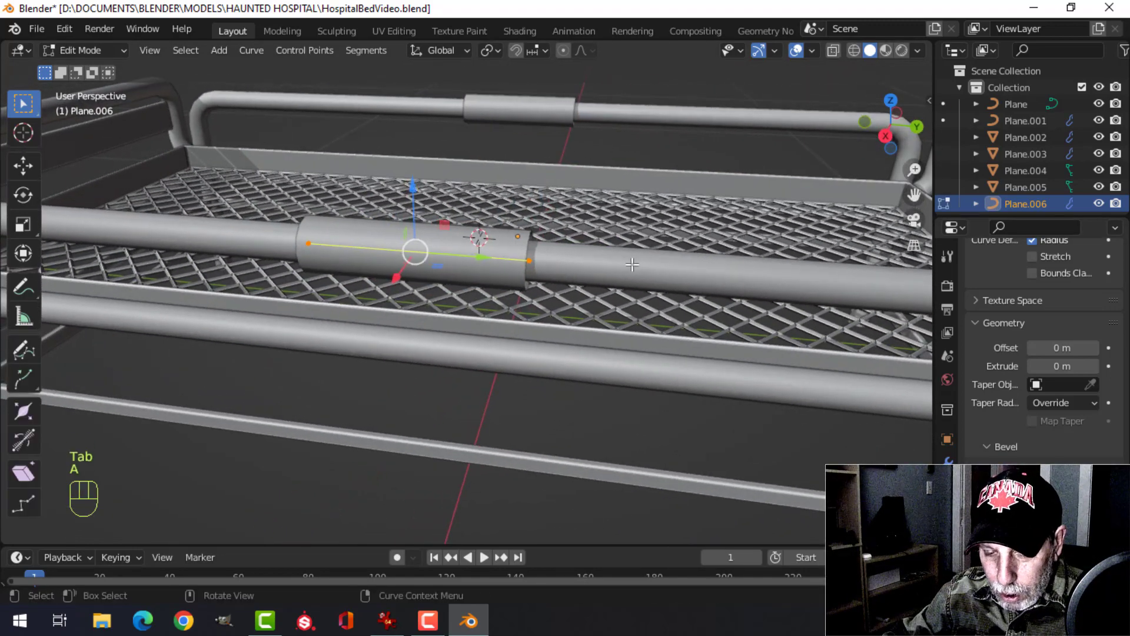
pyautogui.press('s')
pyautogui.click(579, 268)
pyautogui.scroll(-5, 542, 285)
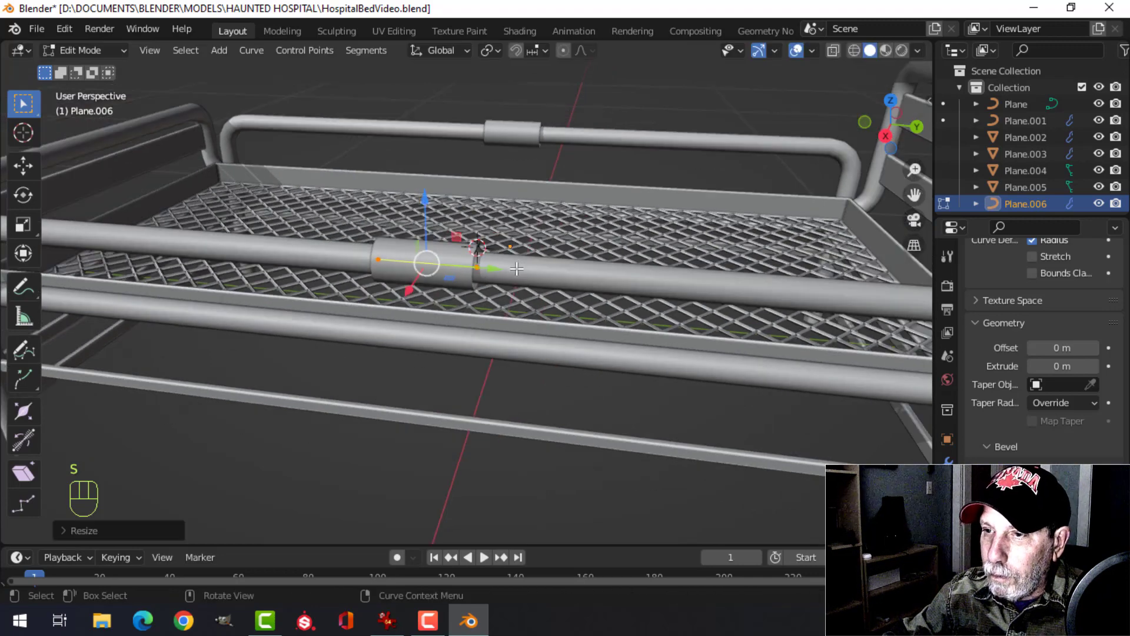
pyautogui.press('g')
pyautogui.click(424, 264)
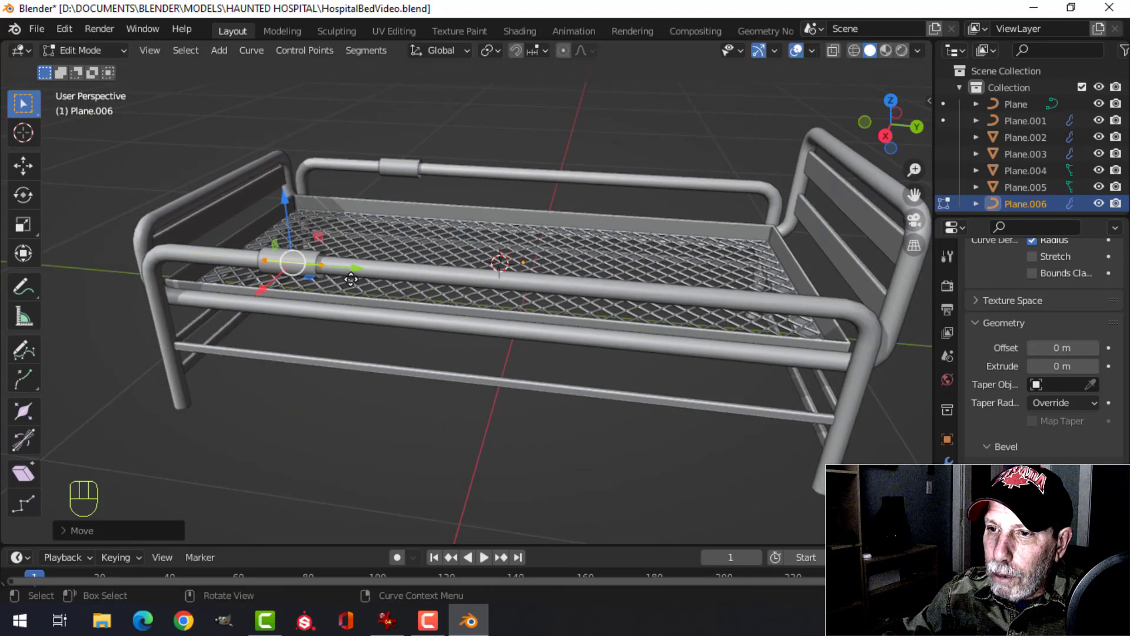
# Duplicate the sleeve along the side rail and place the copy near the headboard end
pyautogui.keyDown('shift'); pyautogui.moveTo(424, 265); pyautogui.dragTo(379, 243, button='middle'); pyautogui.keyUp('shift')
pyautogui.hotkey('shift', 'd')
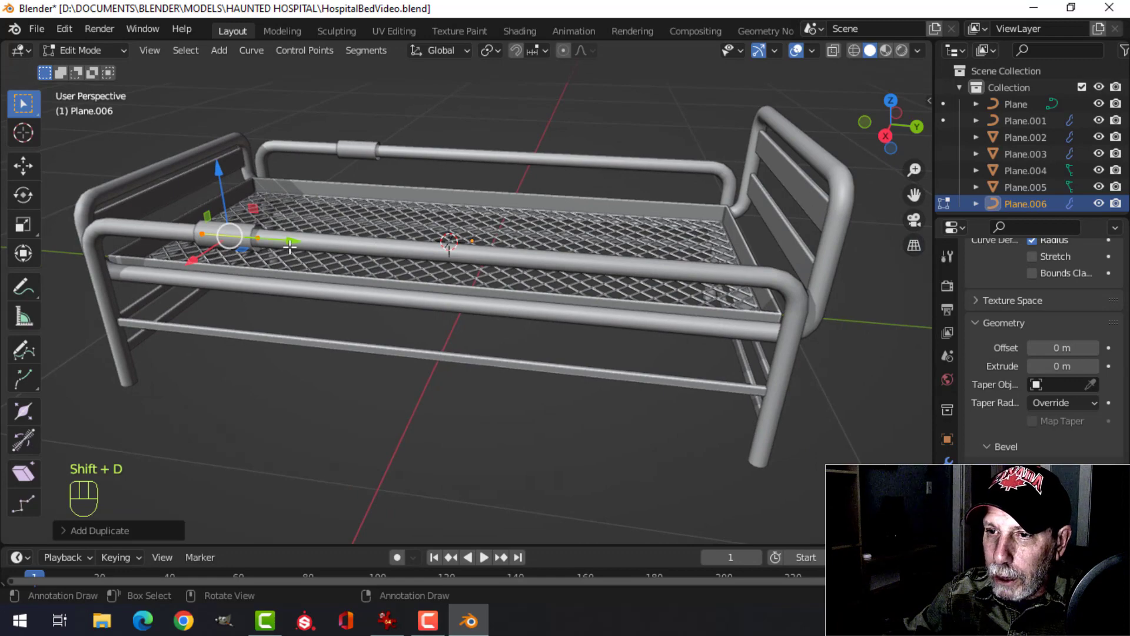
pyautogui.click(589, 268)
pyautogui.press('Tab')
pyautogui.hotkey('alt', 'a')
pyautogui.scroll(-3, 474, 236)
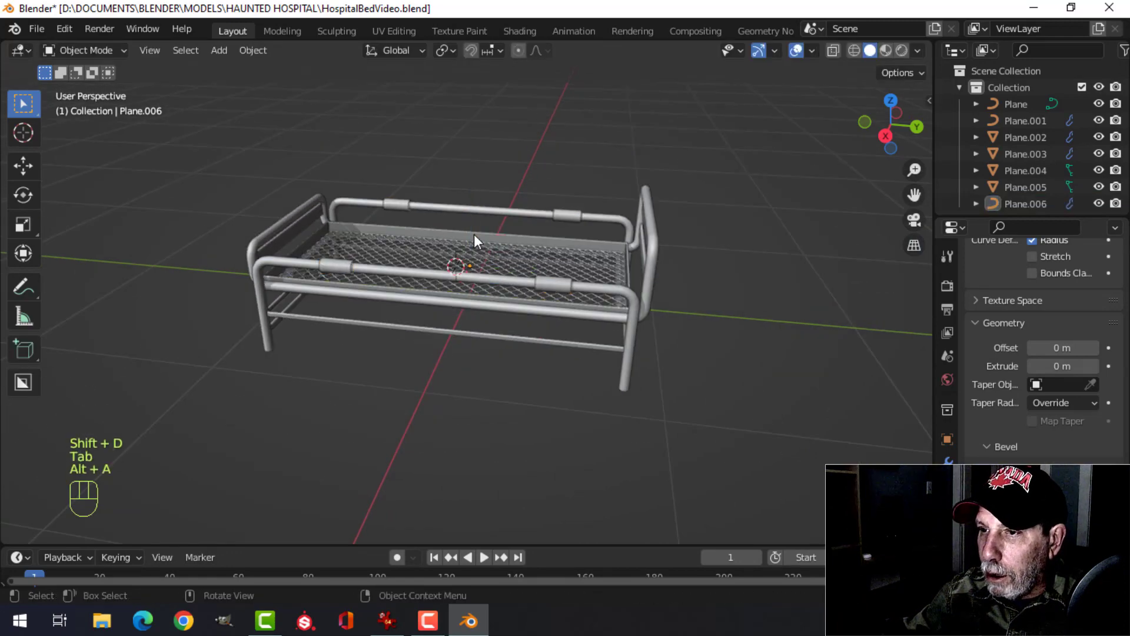
# Check the sleeves on both side rails from several angles and save the file
pyautogui.moveTo(474, 235); pyautogui.dragTo(747, 242, button='middle')
pyautogui.scroll(3, 484, 270)
pyautogui.keyDown('shift'); pyautogui.moveTo(484, 270); pyautogui.dragTo(465, 218, button='middle'); pyautogui.keyUp('shift')
pyautogui.moveTo(465, 218); pyautogui.dragTo(530, 247, button='middle')
pyautogui.scroll(-3, 547, 246)
pyautogui.hotkey('ctrl', 's')
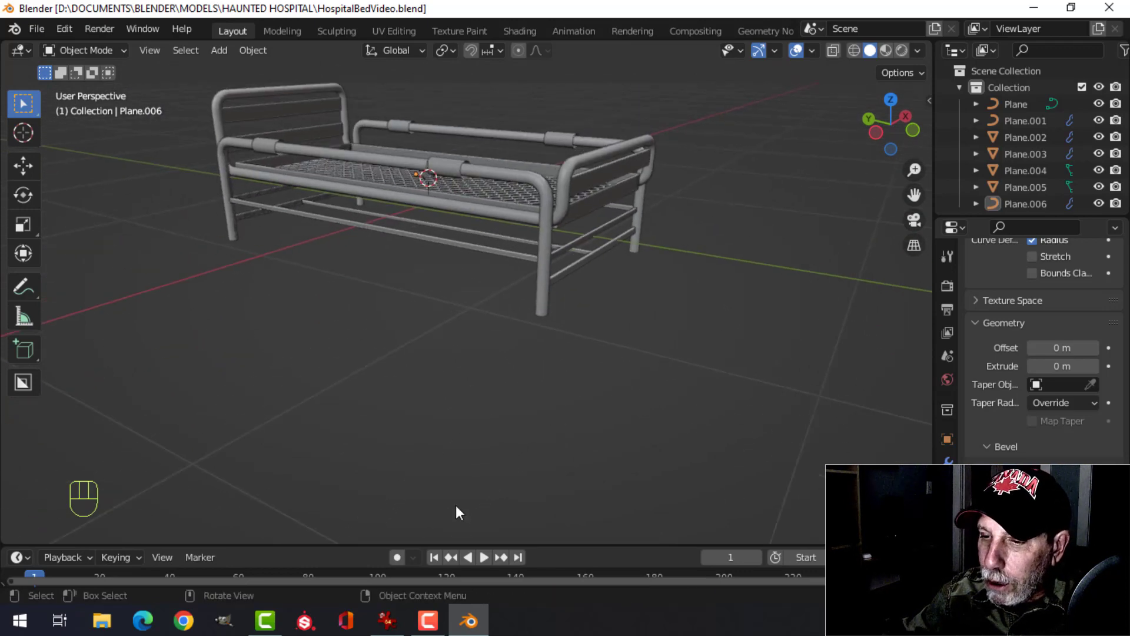
# Snap the 3D cursor to the bottom end point of the side rail curve's leg at the headboard end
pyautogui.click(385, 624)
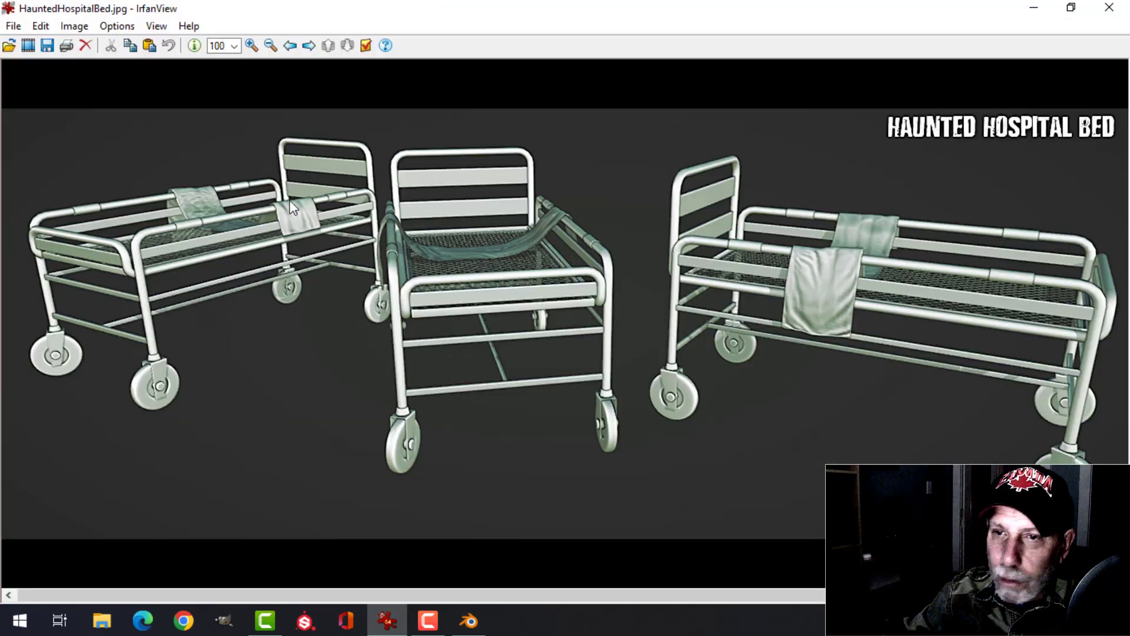
pyautogui.click(469, 620)
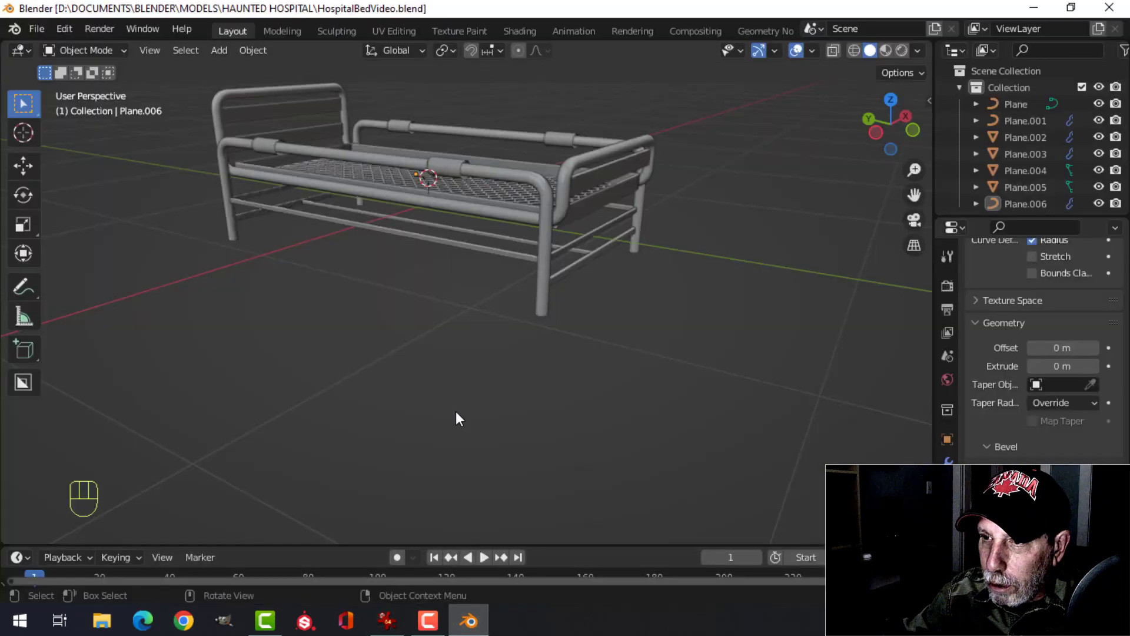
pyautogui.scroll(2, 457, 409)
pyautogui.click(596, 312)
pyautogui.press('Tab')
pyautogui.moveTo(687, 347); pyautogui.dragTo(504, 327, button='middle')
pyautogui.scroll(-5, 535, 366)
pyautogui.scroll(4, 532, 343)
pyautogui.scroll(-2, 547, 353)
pyautogui.scroll(3, 499, 349)
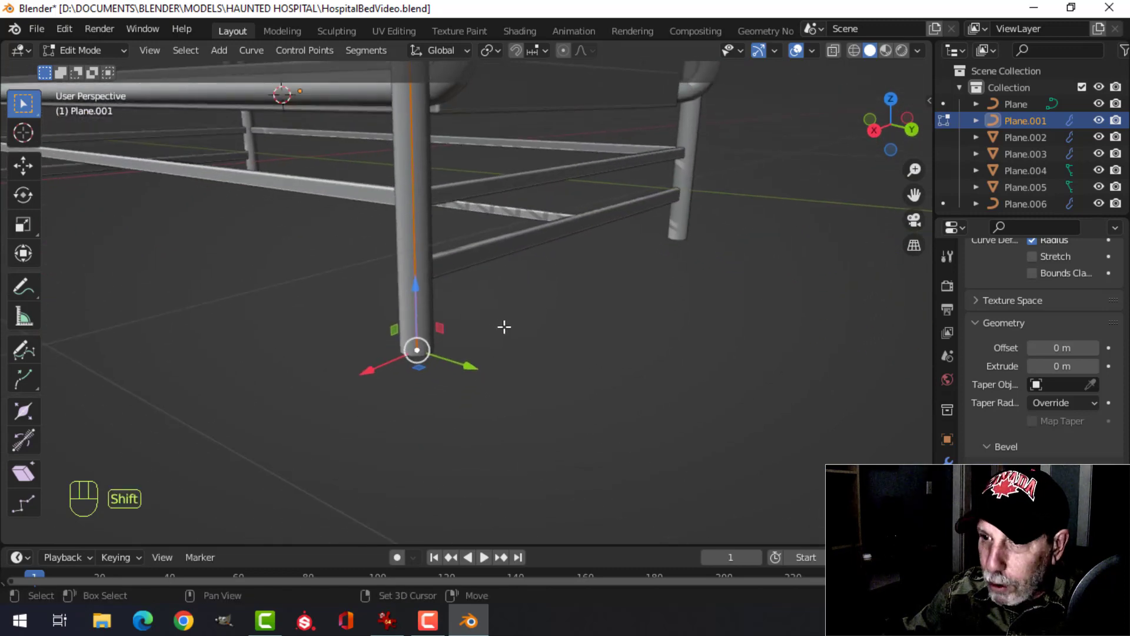
pyautogui.hotkey('shift', 's')
pyautogui.click(478, 435)
pyautogui.press('Tab')
pyautogui.hotkey('alt', 'a')
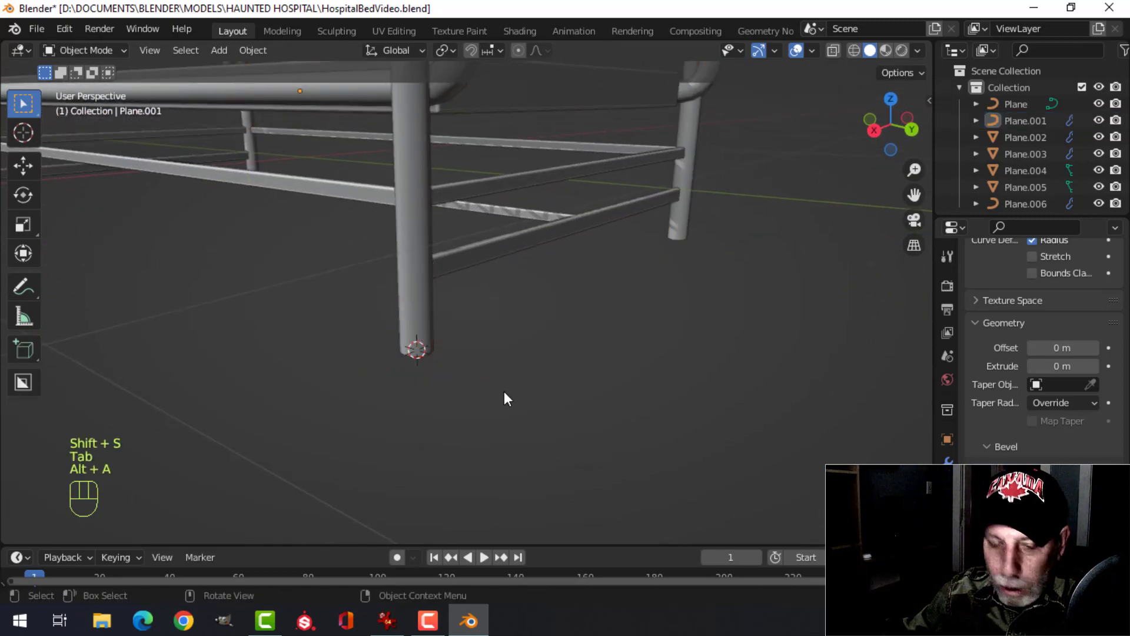
pyautogui.hotkey('shift', 'a')
pyautogui.press('Escape')
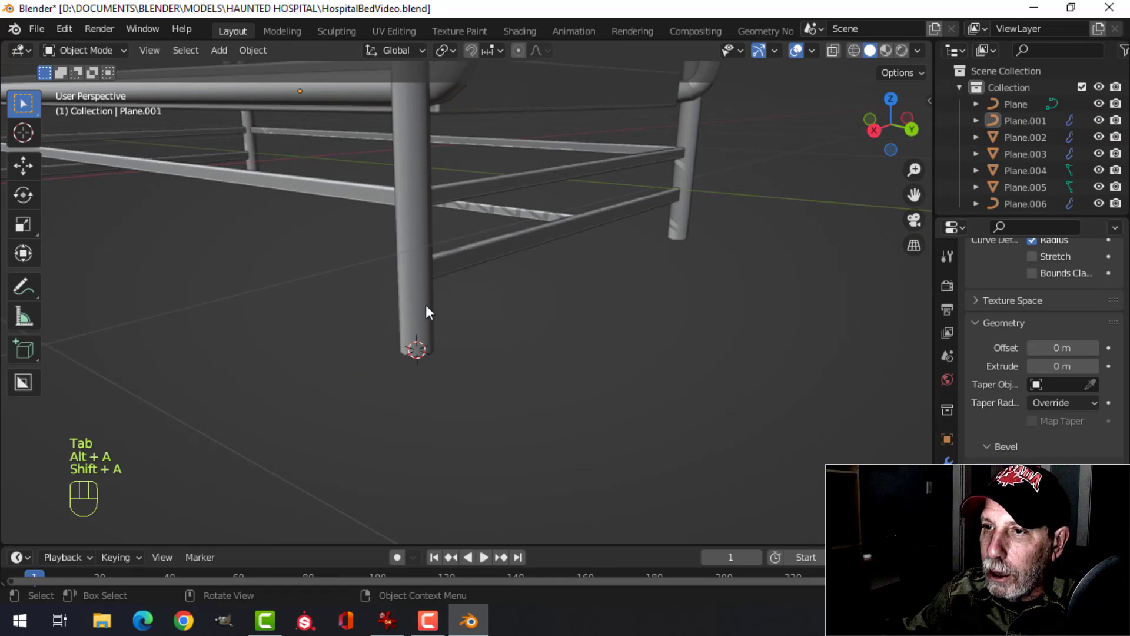
# Duplicate the headboard-end leg segment of the side rail curve, shorten the copy by scaling, and separate it into its own object
pyautogui.click(423, 262)
pyautogui.press('Tab')
pyautogui.keyDown('shift'); pyautogui.moveTo(423, 262); pyautogui.dragTo(453, 313, button='middle'); pyautogui.keyUp('shift')
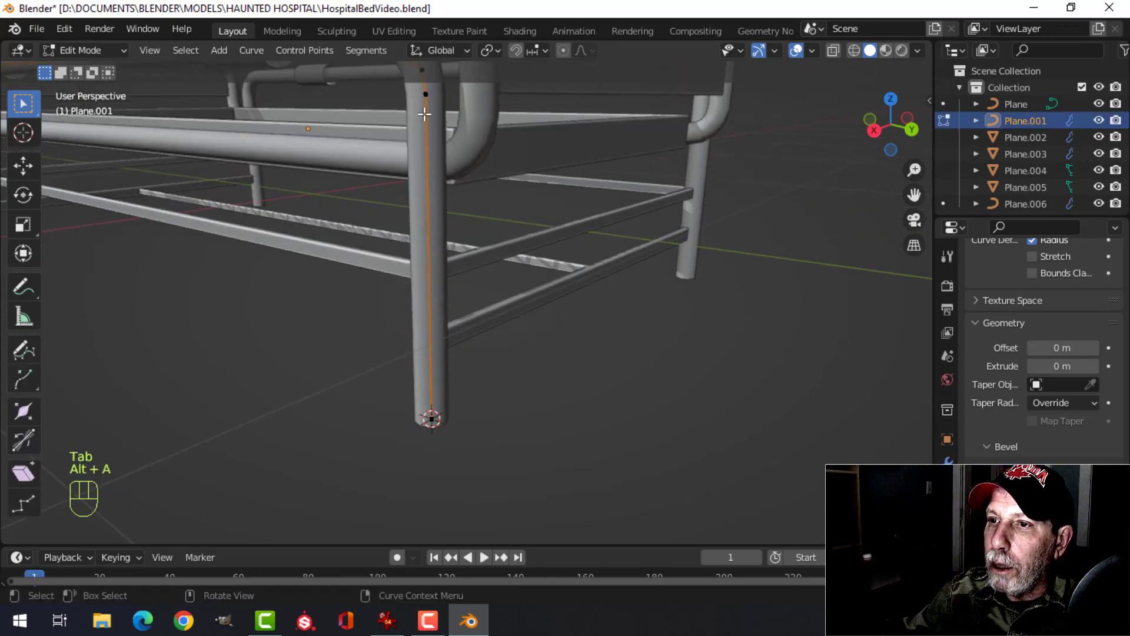
pyautogui.moveTo(424, 415); pyautogui.dragTo(501, 384, button='middle')
pyautogui.hotkey('shift', 'd')
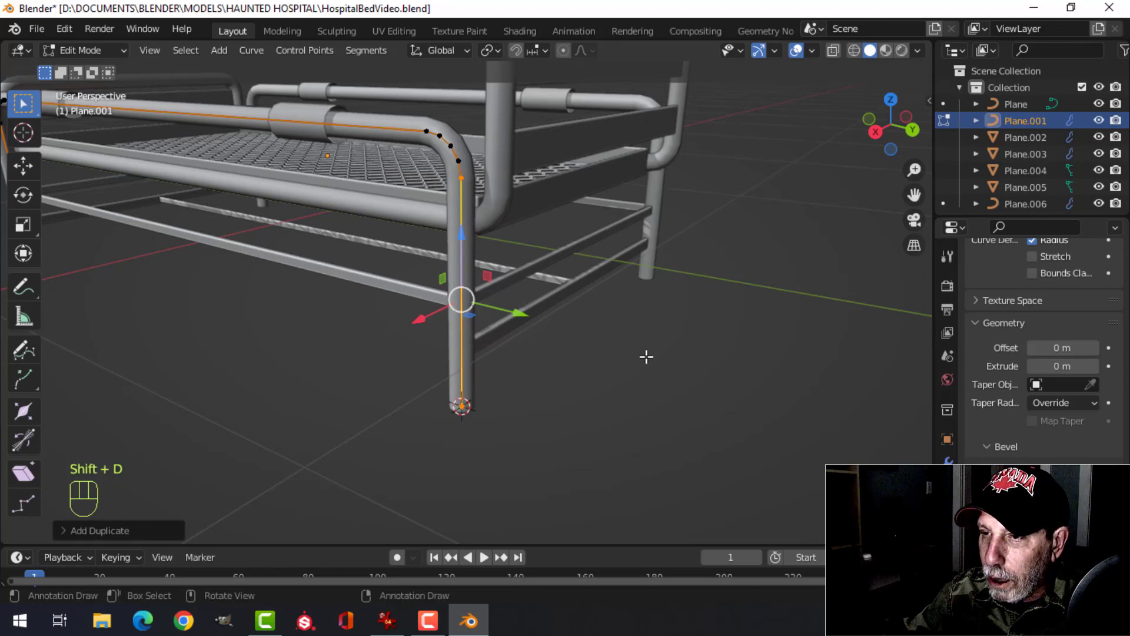
pyautogui.press('s')
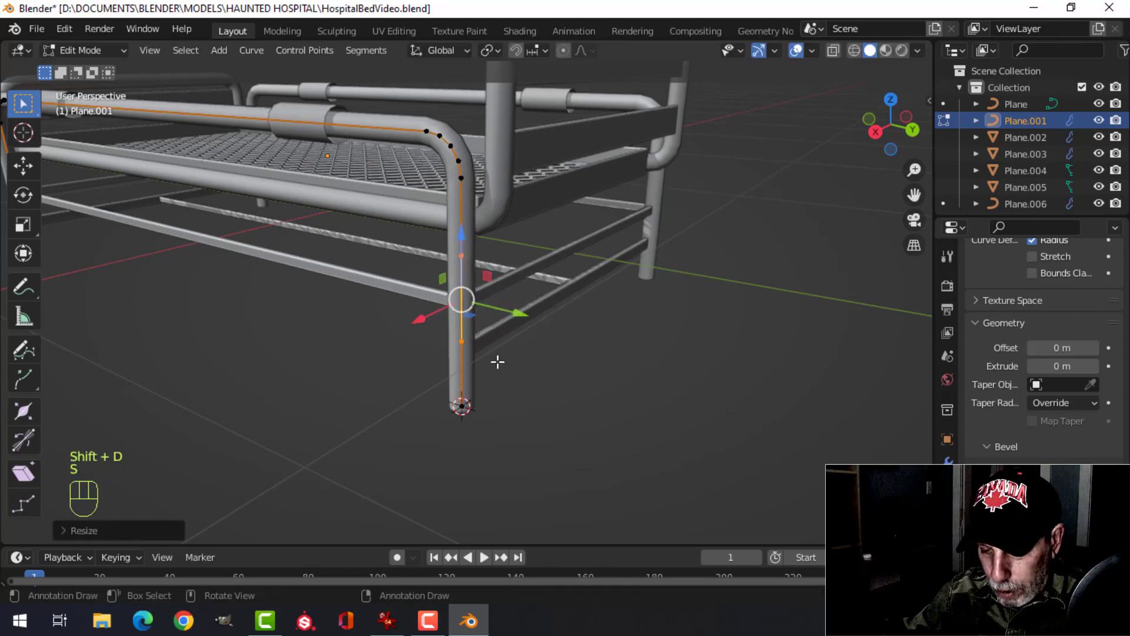
pyautogui.press('p')
pyautogui.click(497, 361)
pyautogui.press('Tab')
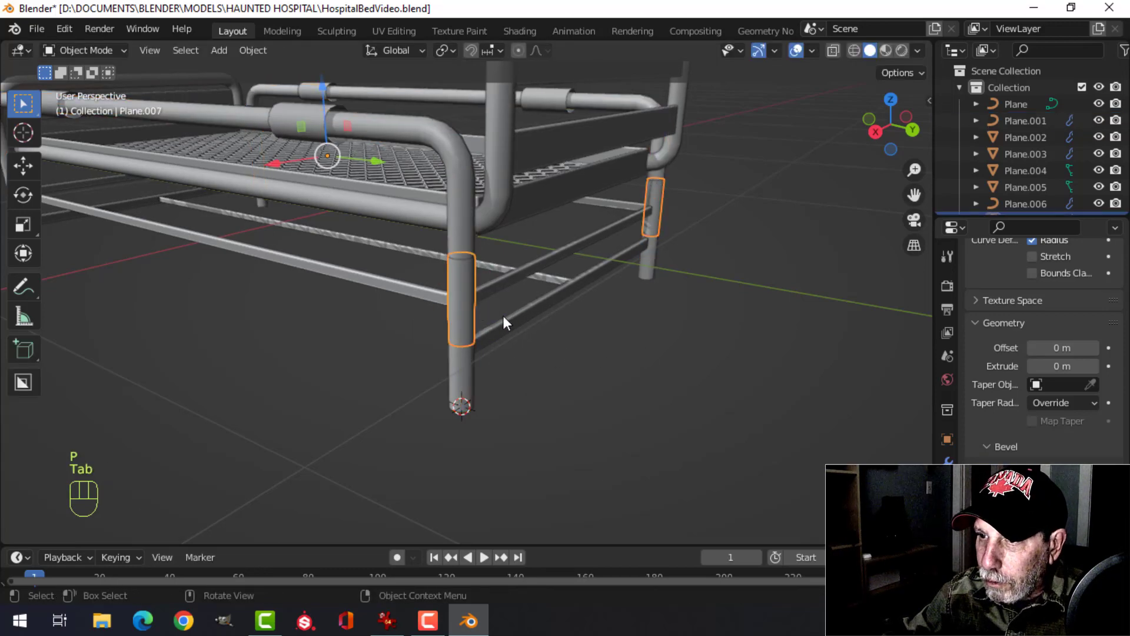
# Shorten the separated leg sleeve by lowering its upper curve point, and set its bevel depth to 0.031 m
pyautogui.press('Tab')
pyautogui.press('a')
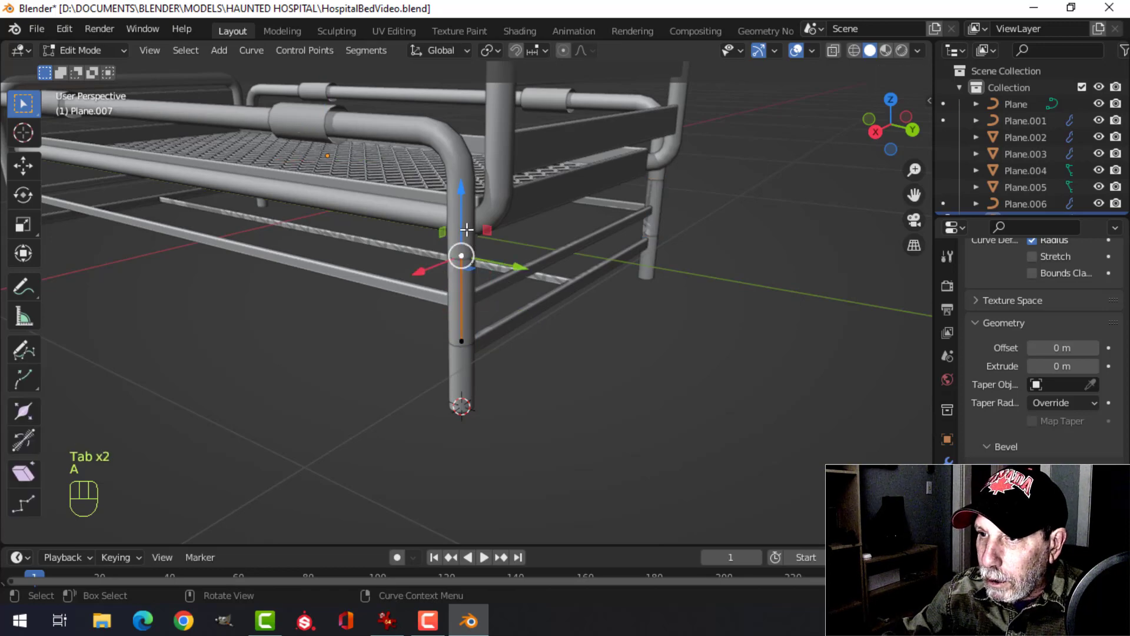
pyautogui.moveTo(467, 229); pyautogui.dragTo(466, 274)
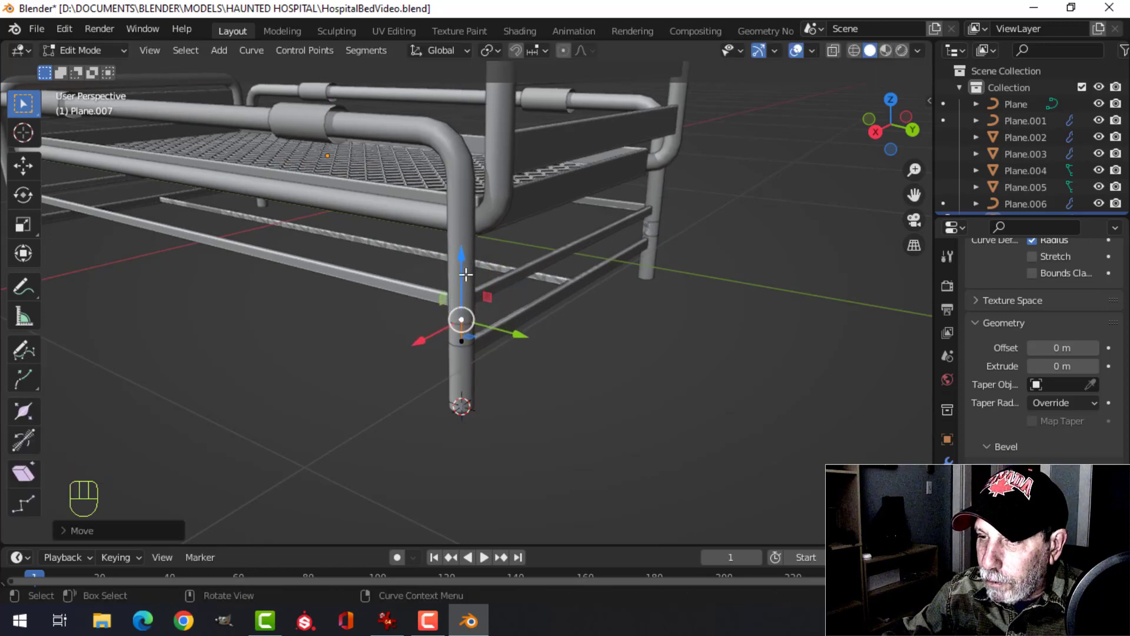
pyautogui.press('Tab')
pyautogui.scroll(-1, 1042, 354)
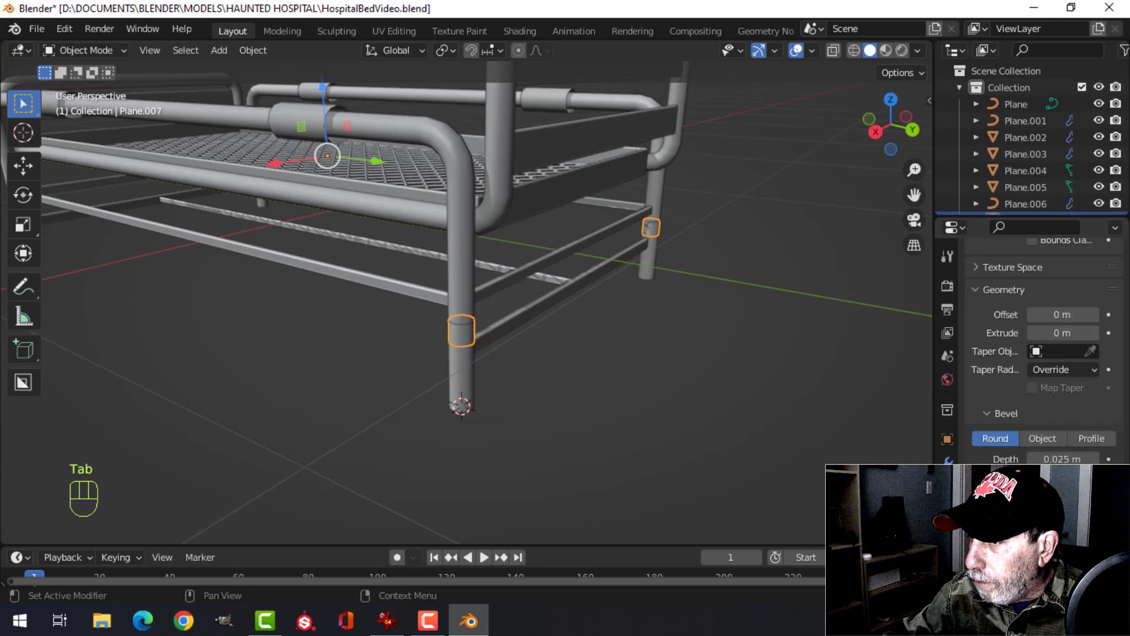
pyautogui.keyDown('shift'); pyautogui.moveTo(1055, 459); pyautogui.dragTo(1072, 459); pyautogui.keyUp('shift')
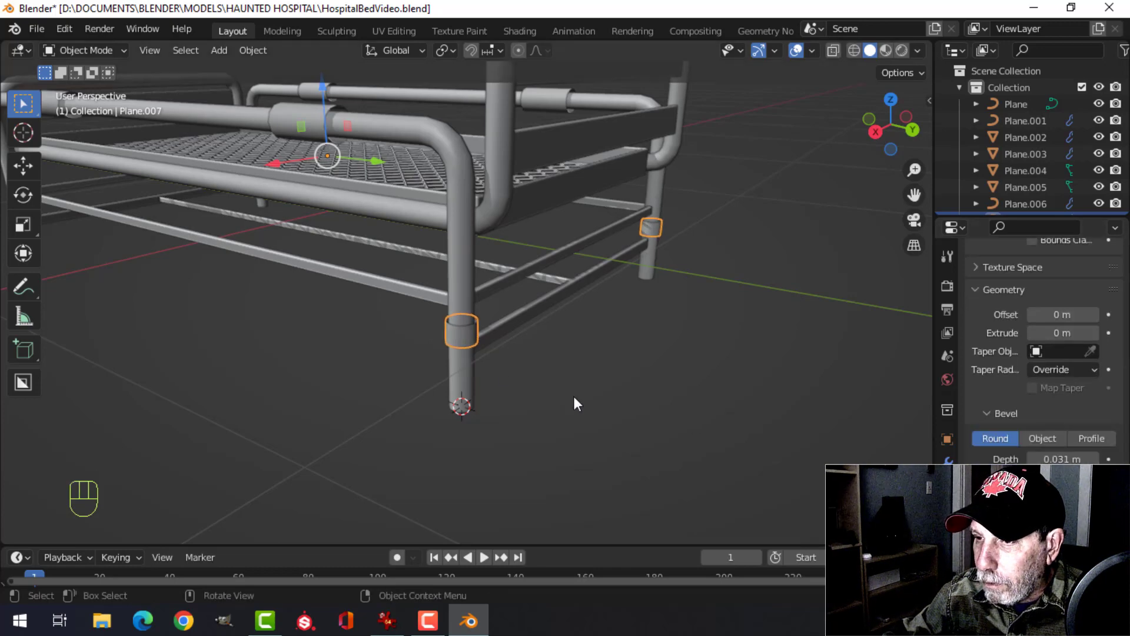
# Slide the whole sleeve straight down the leg until it caps the leg's bottom end
pyautogui.press('Tab')
pyautogui.press('a')
pyautogui.moveTo(465, 281); pyautogui.dragTo(464, 354)
pyautogui.scroll(4, 519, 390)
pyautogui.keyDown('shift'); pyautogui.moveTo(522, 393); pyautogui.dragTo(498, 338, button='middle'); pyautogui.keyUp('shift')
pyautogui.press('Tab')
pyautogui.hotkey('alt', 'a')
pyautogui.scroll(-5, 512, 331)
pyautogui.click(436, 319)
pyautogui.scroll(5, 480, 332)
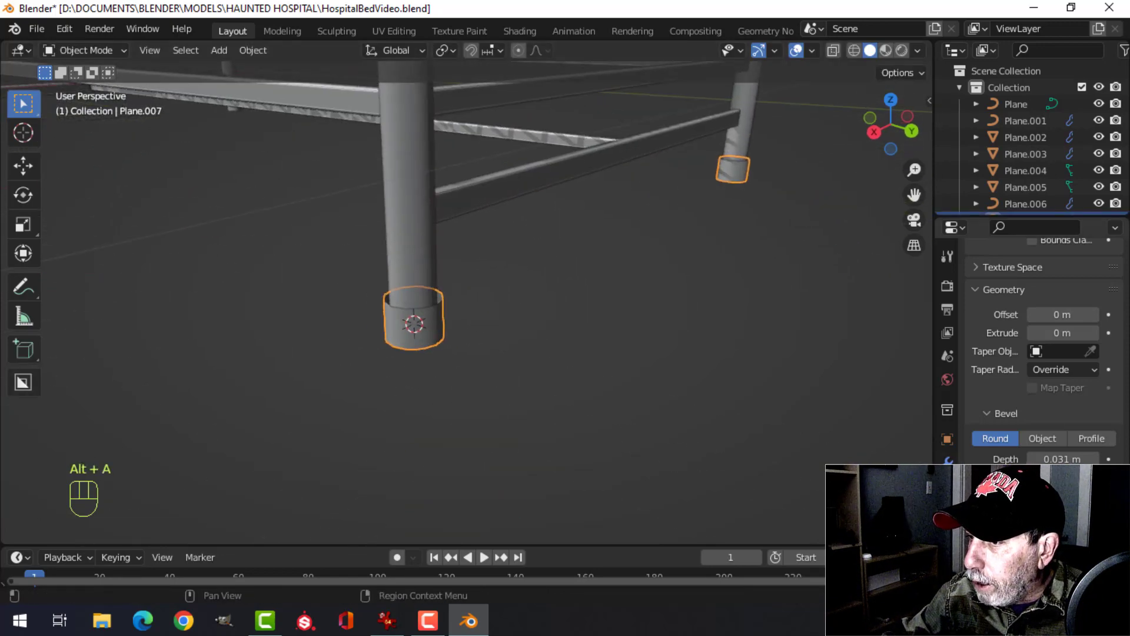
# Remove the mirror modifier from the leg-end sleeve
pyautogui.scroll(10, 1015, 387)
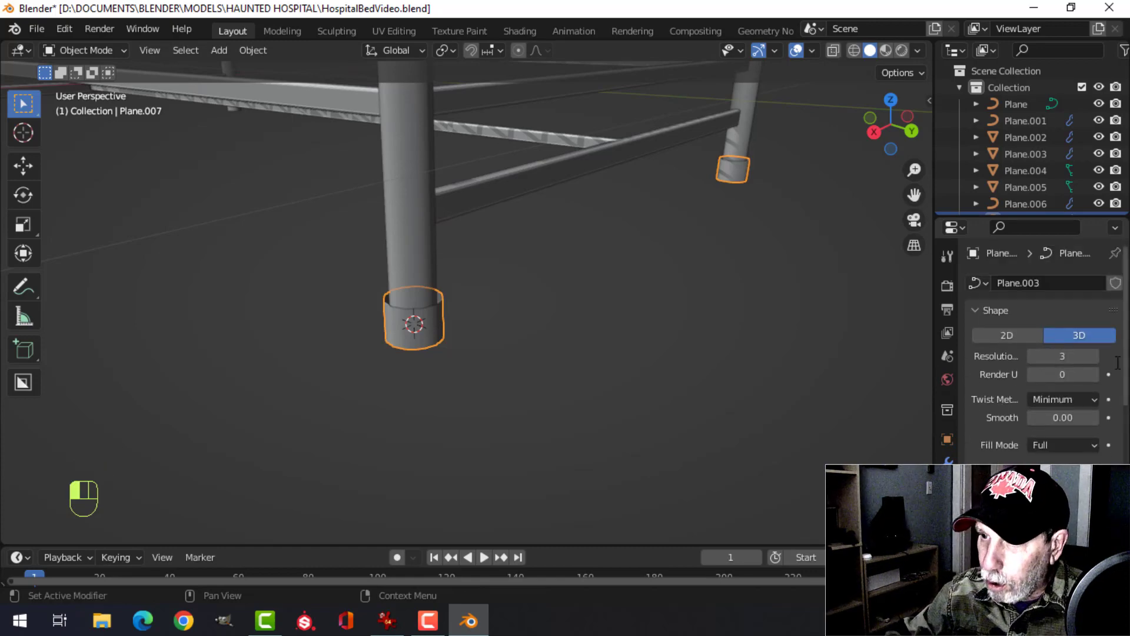
pyautogui.rightClick(435, 332)
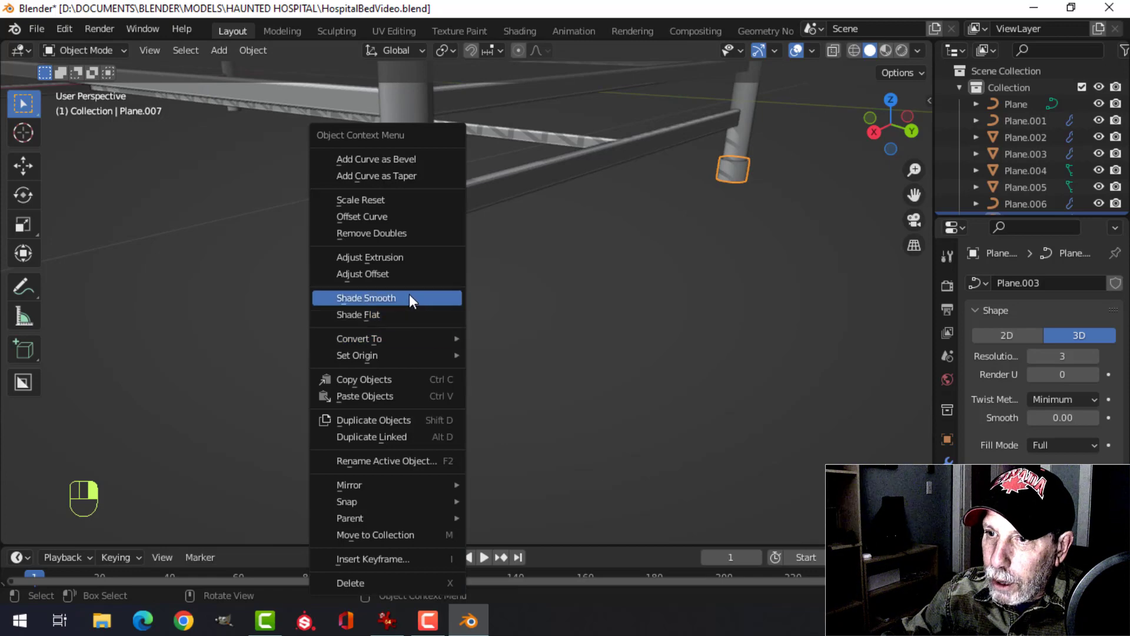
pyautogui.click(977, 312)
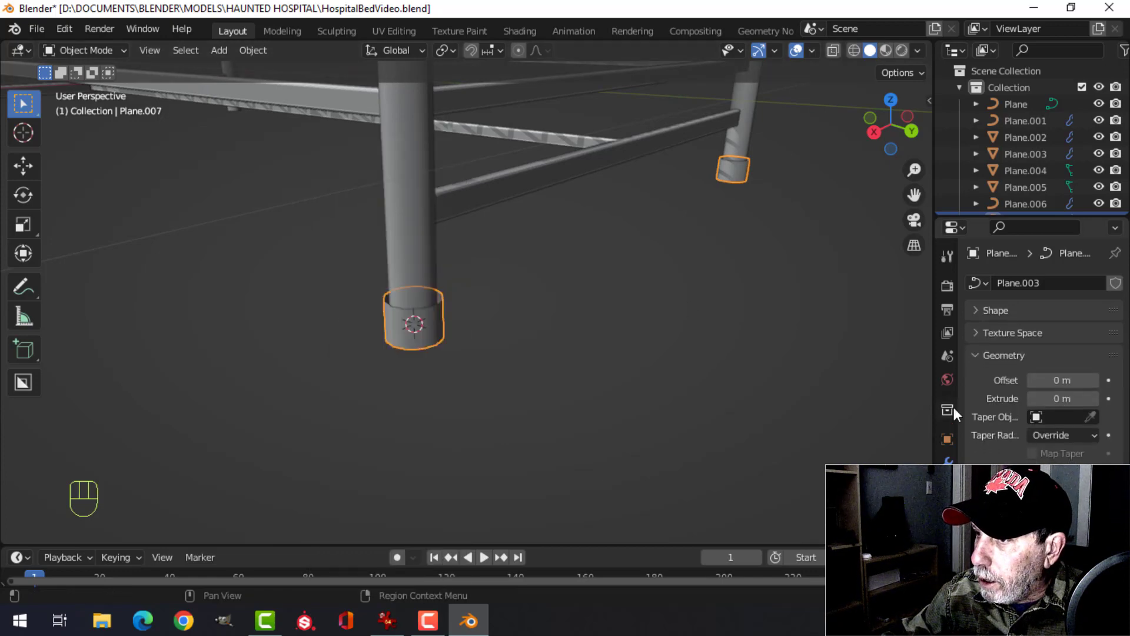
pyautogui.click(947, 460)
pyautogui.click(1090, 310)
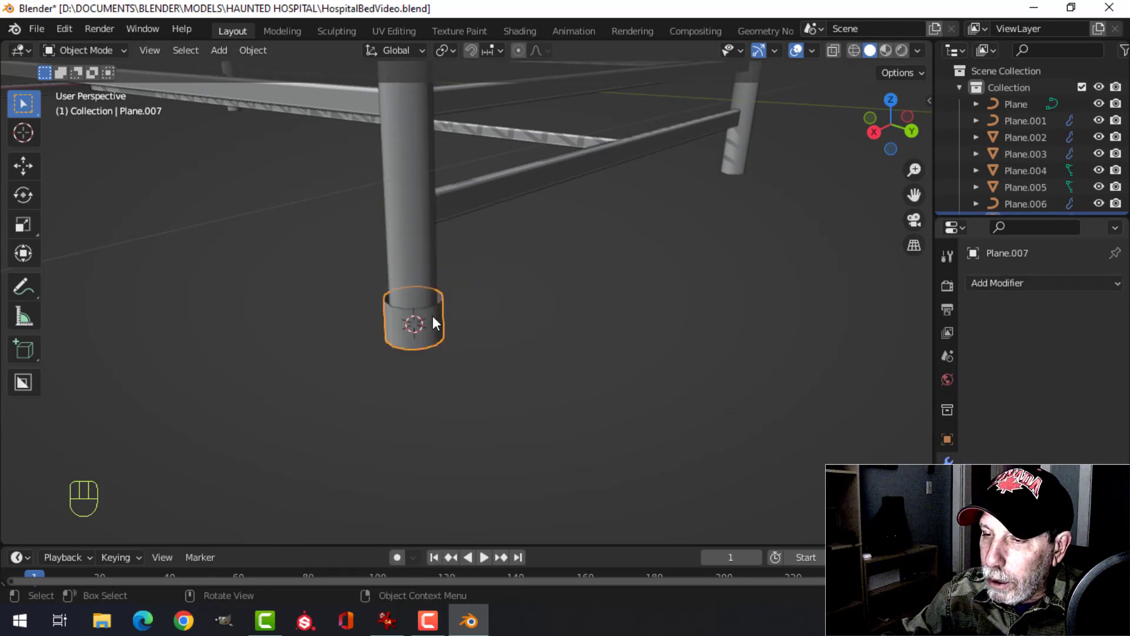
# Convert the leg-end sleeve from a curve to a mesh and open it for mesh editing
pyautogui.press('Tab')
pyautogui.press('Tab')
pyautogui.rightClick(432, 315)
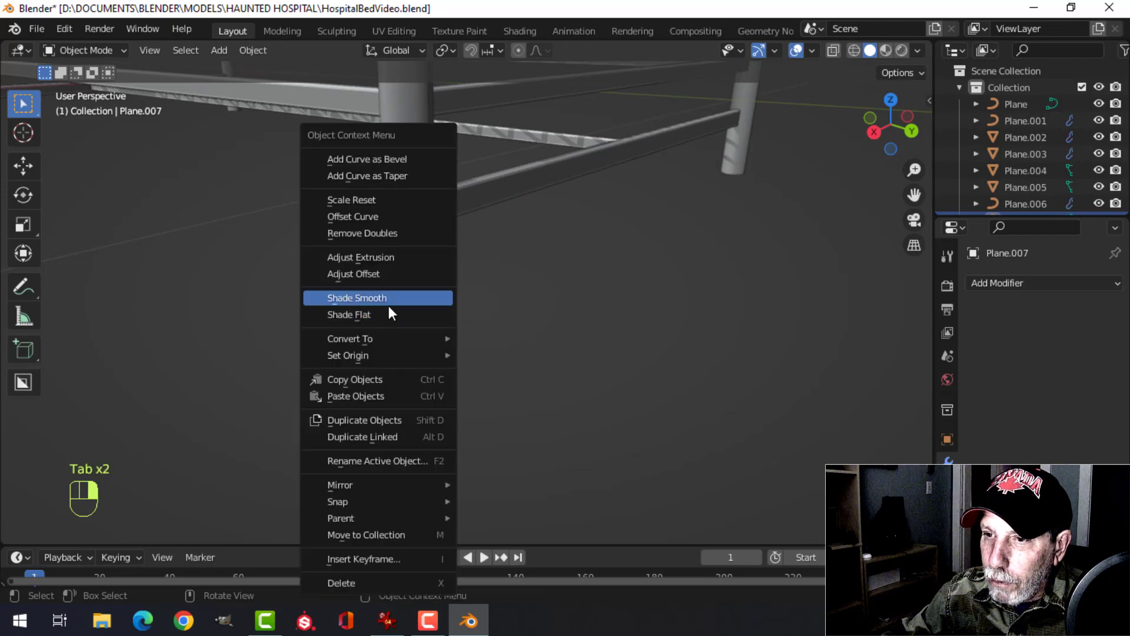
pyautogui.moveTo(382, 335)
pyautogui.click(492, 354)
pyautogui.press('Tab')
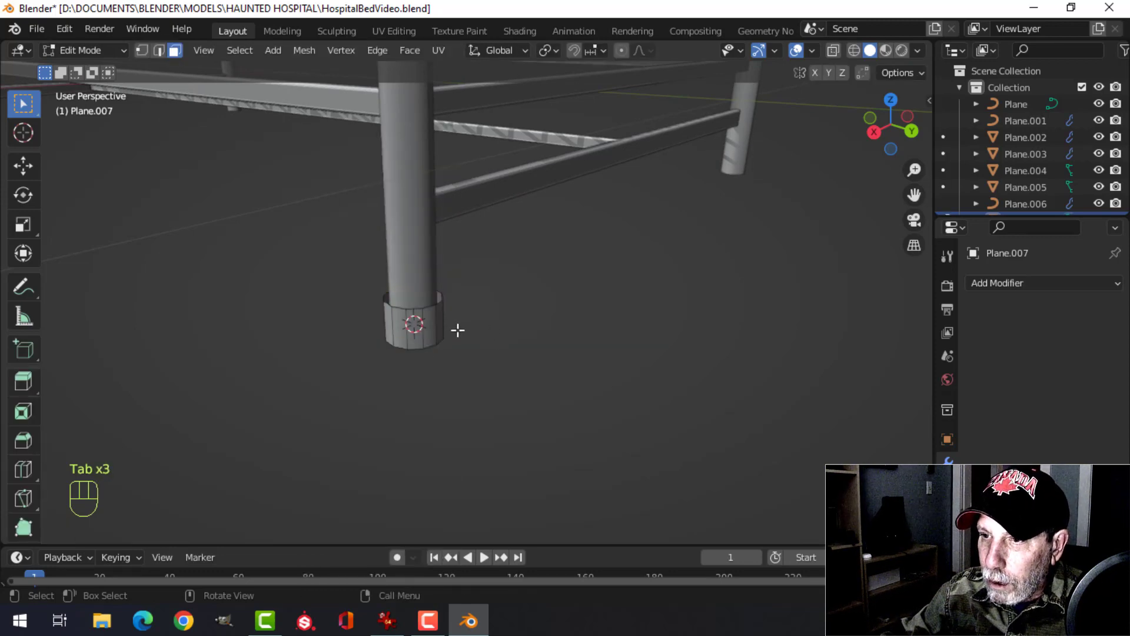
# Extrude the sleeve's top edge loop and scale it inward to close the gap around the leg
pyautogui.scroll(8, 446, 327)
pyautogui.keyDown('shift'); pyautogui.moveTo(444, 326); pyautogui.dragTo(474, 313, button='middle'); pyautogui.keyUp('shift')
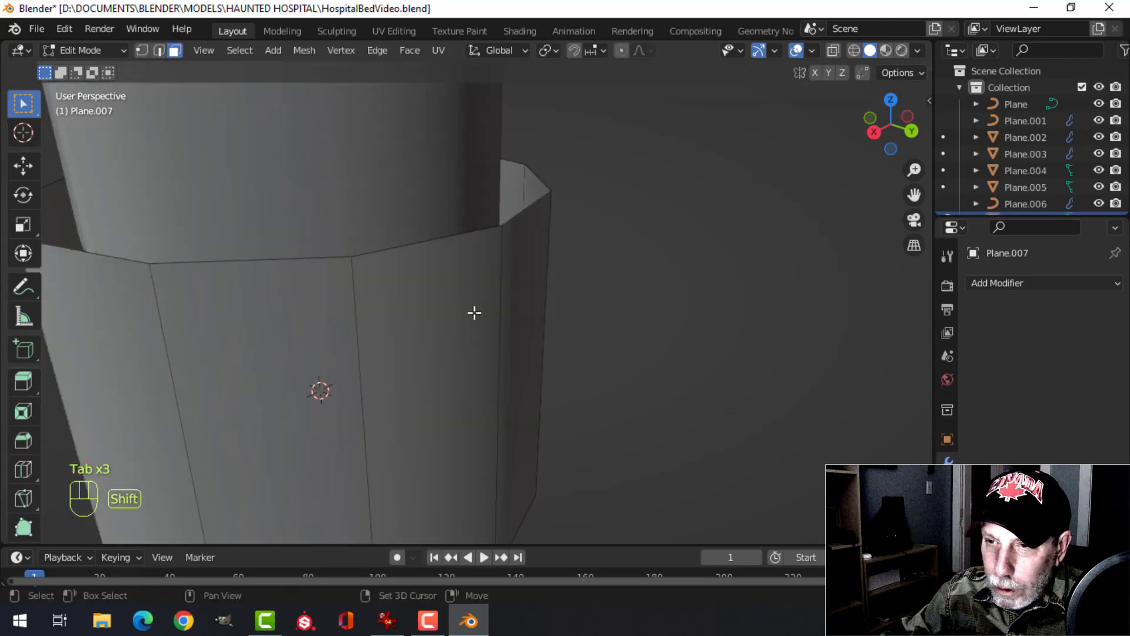
pyautogui.keyDown('alt'); pyautogui.click(432, 250); pyautogui.keyUp('alt')
pyautogui.scroll(-5, 442, 260)
pyautogui.press('e')
pyautogui.press('s')
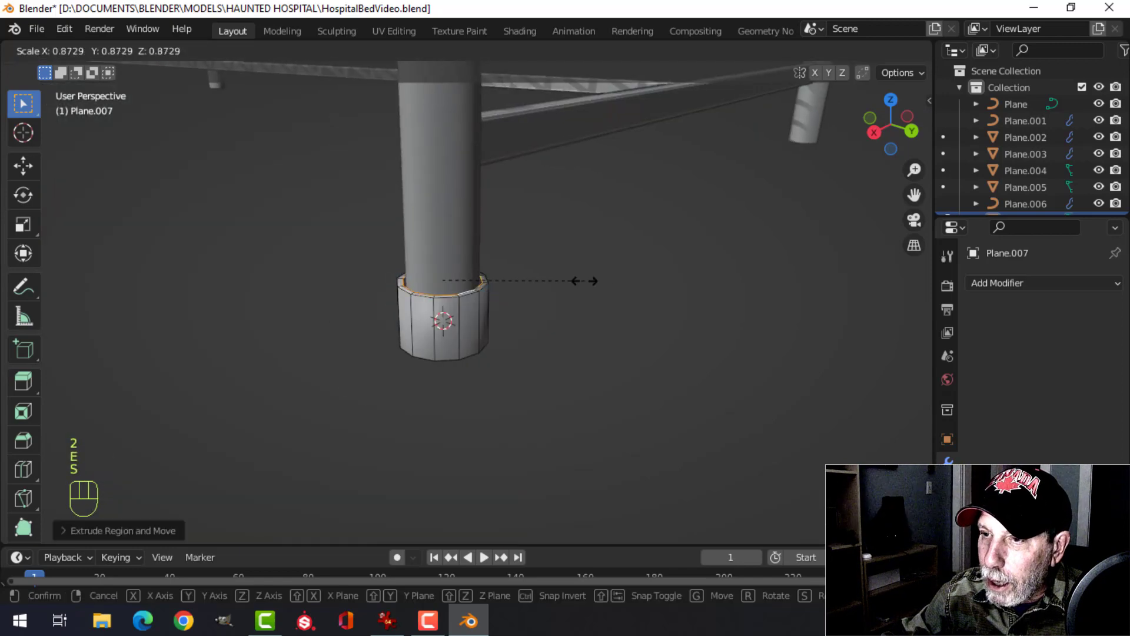
pyautogui.click(552, 282)
pyautogui.hotkey('alt', 'a')
# Bevel the outer top edge loop of the leg-end sleeve by about 0.001 m with 2 segments
pyautogui.keyDown('alt'); pyautogui.keyDown('shift'); pyautogui.click(469, 296); pyautogui.keyUp('shift'); pyautogui.keyUp('alt')
pyautogui.scroll(8, 471, 297)
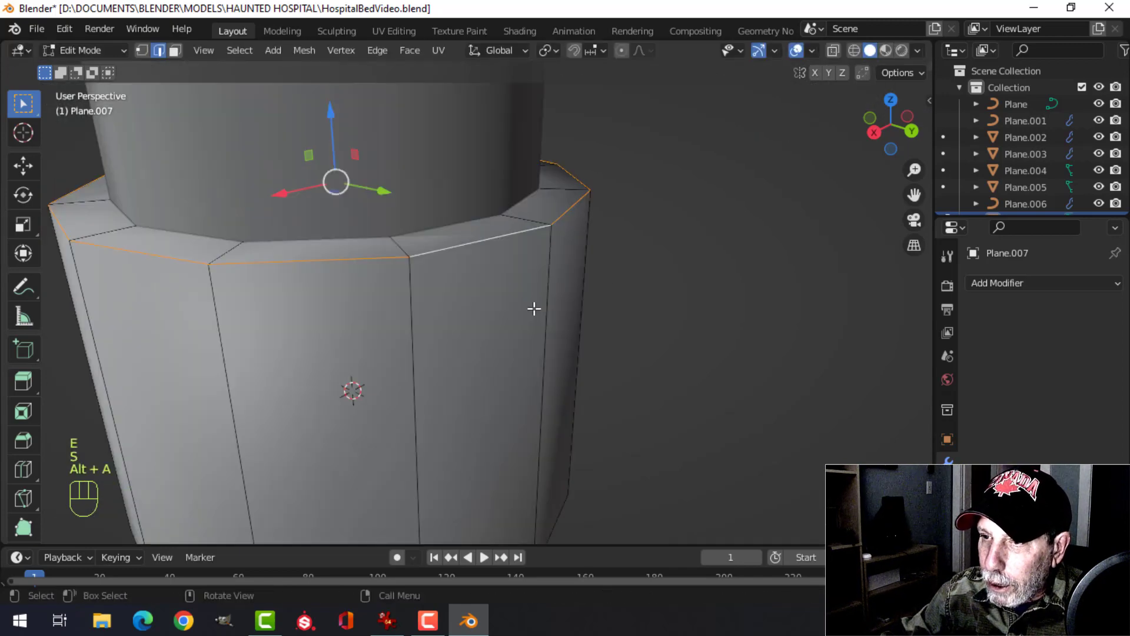
pyautogui.keyDown('shift'); pyautogui.moveTo(479, 287); pyautogui.dragTo(542, 311, button='middle'); pyautogui.keyUp('shift')
pyautogui.hotkey('ctrl', 'b')
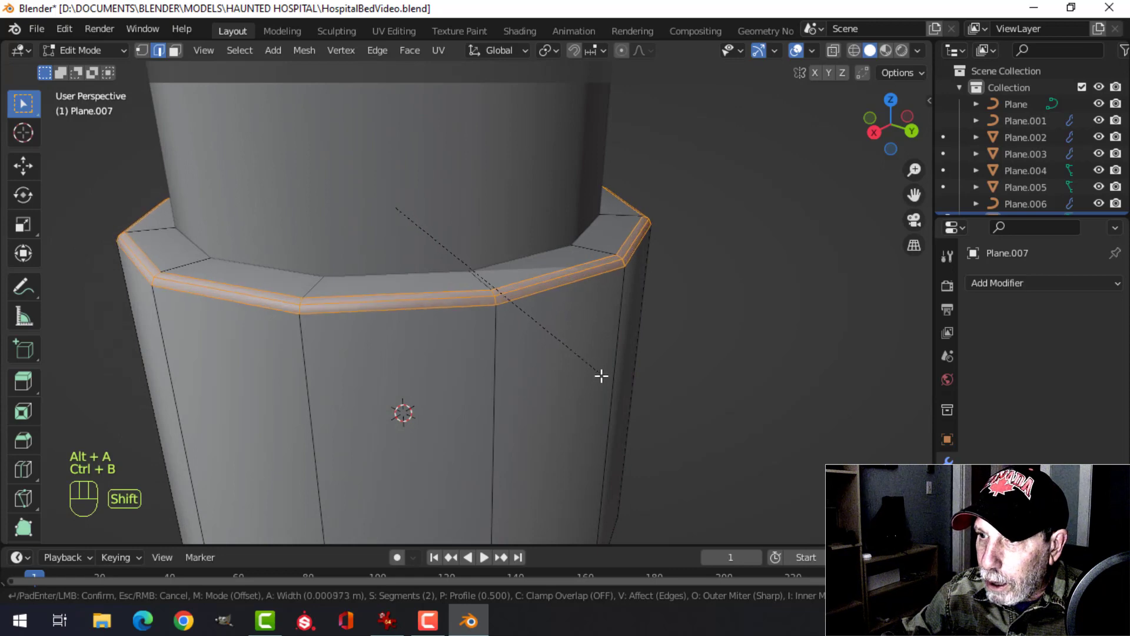
pyautogui.click(608, 384)
pyautogui.scroll(-6, 575, 373)
pyautogui.hotkey('alt', 'a')
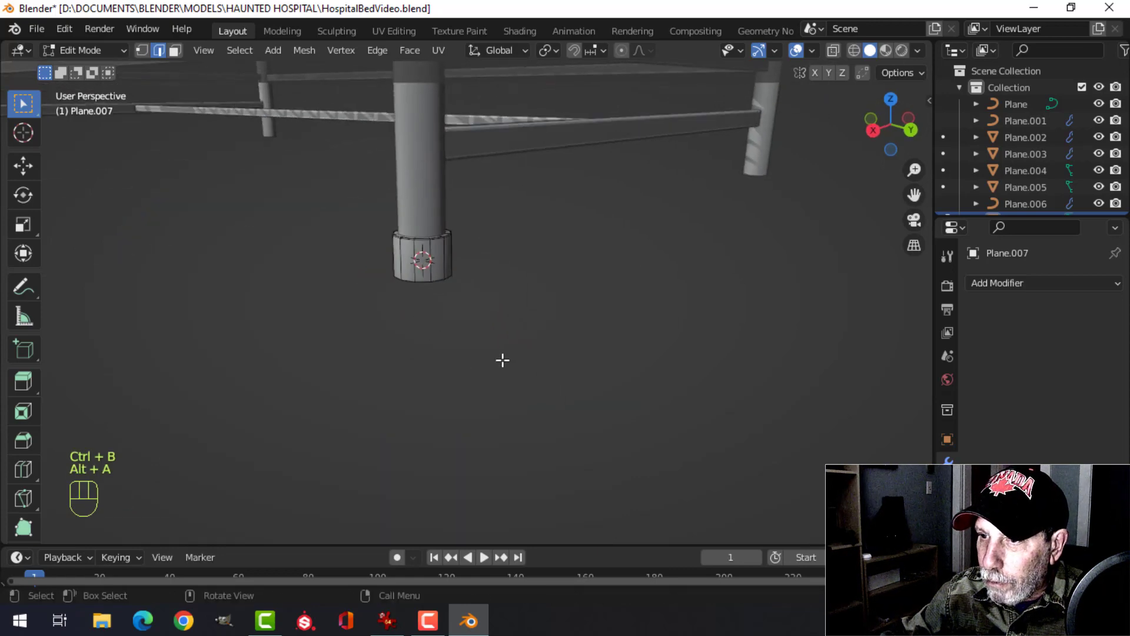
# Scale up the sleeve's bottom edge loop so the leg cap flares outward toward the floor
pyautogui.press('s')
pyautogui.click(478, 282)
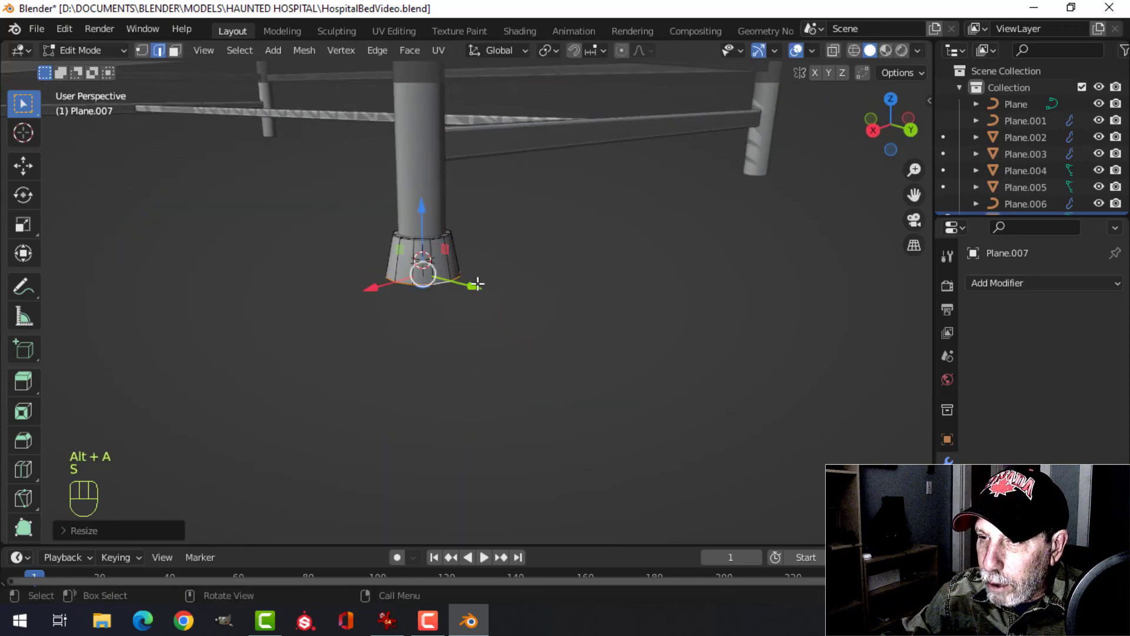
pyautogui.scroll(5, 477, 301)
pyautogui.keyDown('shift'); pyautogui.moveTo(478, 283); pyautogui.dragTo(474, 325, button='middle'); pyautogui.keyUp('shift')
pyautogui.hotkey('alt', 'a')
pyautogui.press('Tab')
pyautogui.scroll(-5, 469, 335)
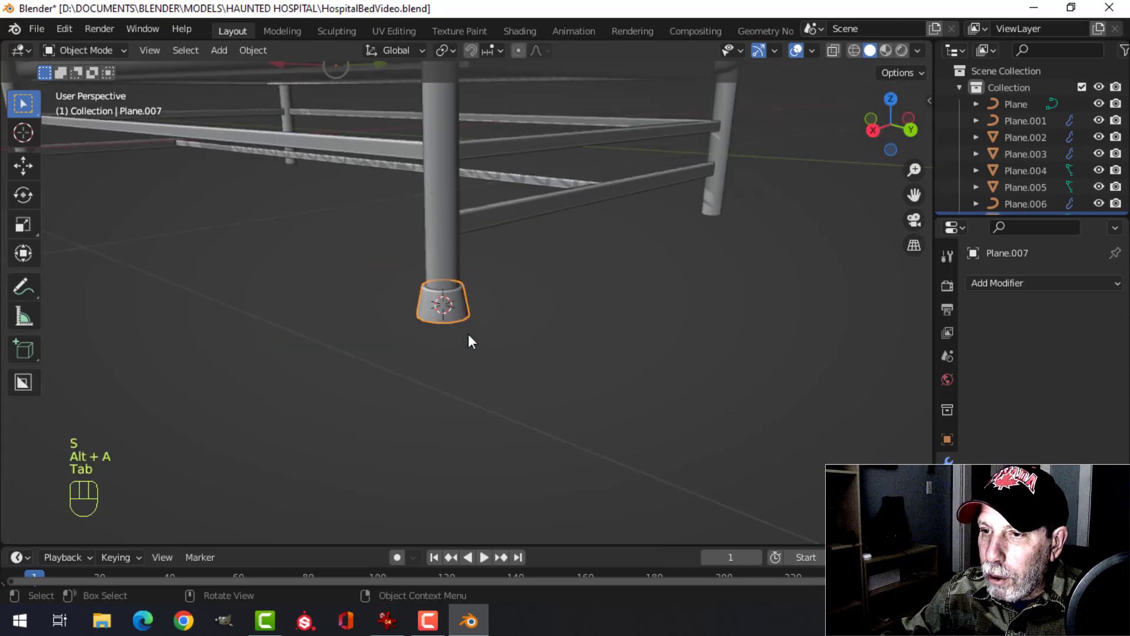
pyautogui.hotkey('alt', 'a')
# Add a mesh plane at the 3D cursor under the leg and scale it down to about 0.068
pyautogui.scroll(2, 461, 342)
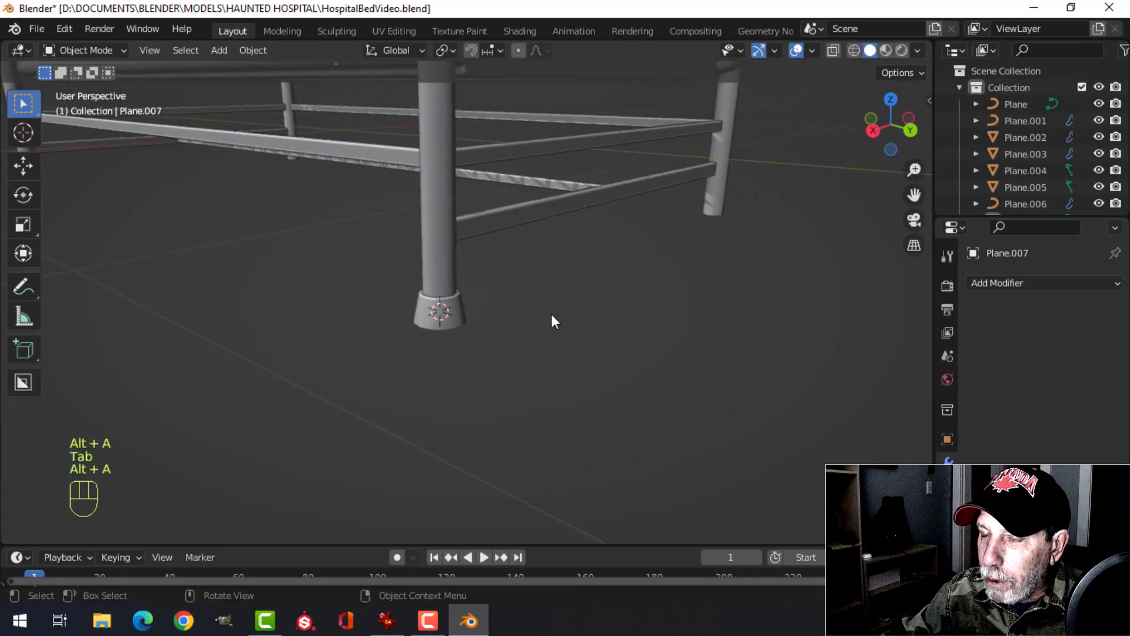
pyautogui.scroll(-2, 550, 314)
pyautogui.moveTo(503, 338)
pyautogui.keyDown('shift'); pyautogui.mouseDown(button='middle')
pyautogui.moveTo(510, 348)
pyautogui.moveTo(493, 310)
pyautogui.moveTo(494, 323)
pyautogui.mouseUp(button='middle'); pyautogui.keyUp('shift')
pyautogui.scroll(2, 495, 348)
pyautogui.scroll(-2, 493, 310)
pyautogui.hotkey('shift', 'a')
pyautogui.moveTo(478, 264)
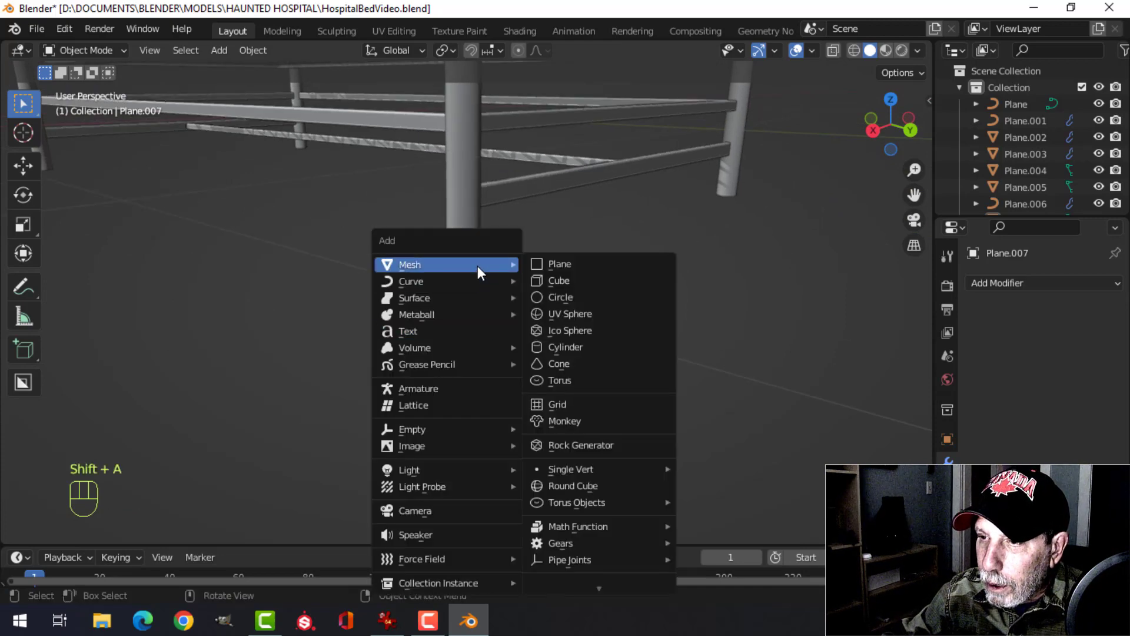
pyautogui.click(545, 266)
pyautogui.press('Tab')
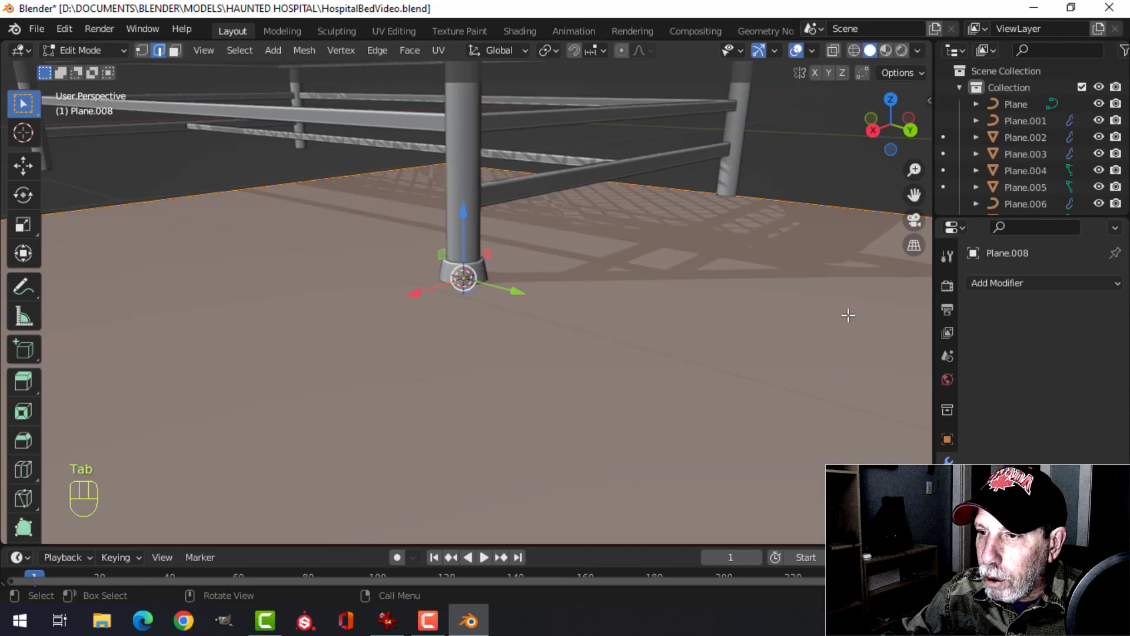
pyautogui.press('s')
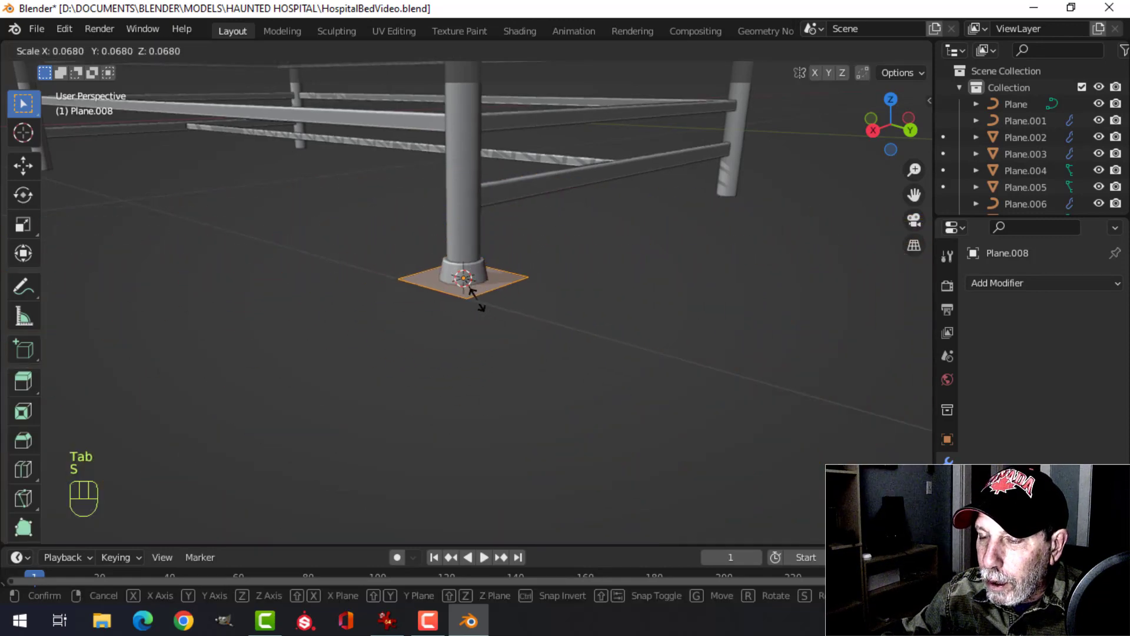
pyautogui.click(471, 290)
# Scale the plane along the X axis to fit it more closely around the leg cap
pyautogui.moveTo(429, 321); pyautogui.dragTo(359, 299, button='middle')
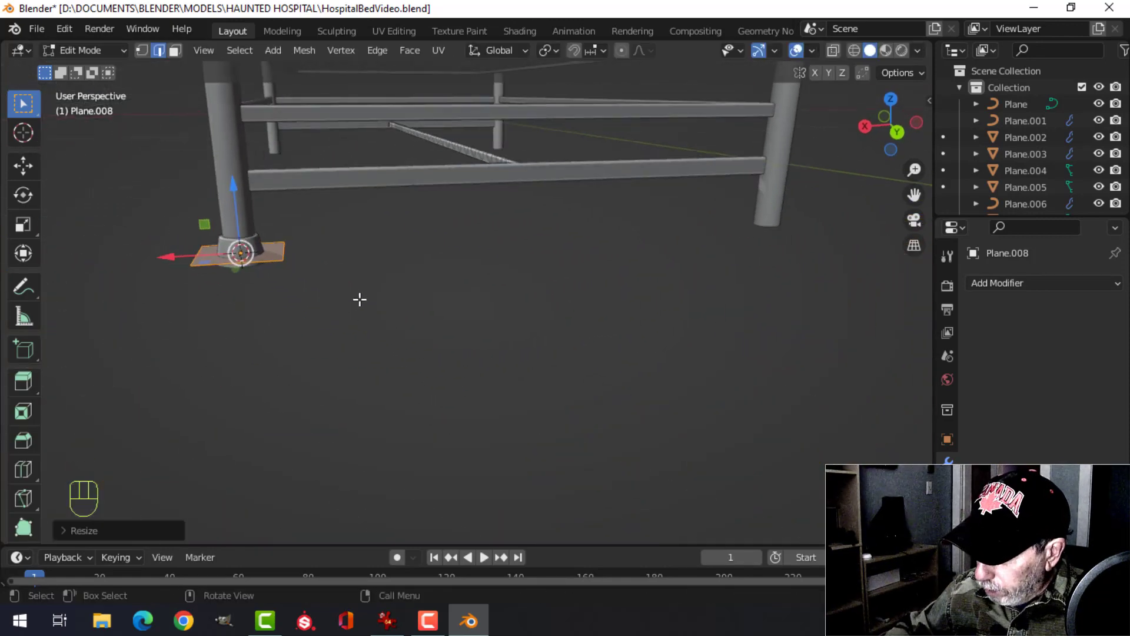
pyautogui.press('KP_1')
pyautogui.scroll(-4, 541, 258)
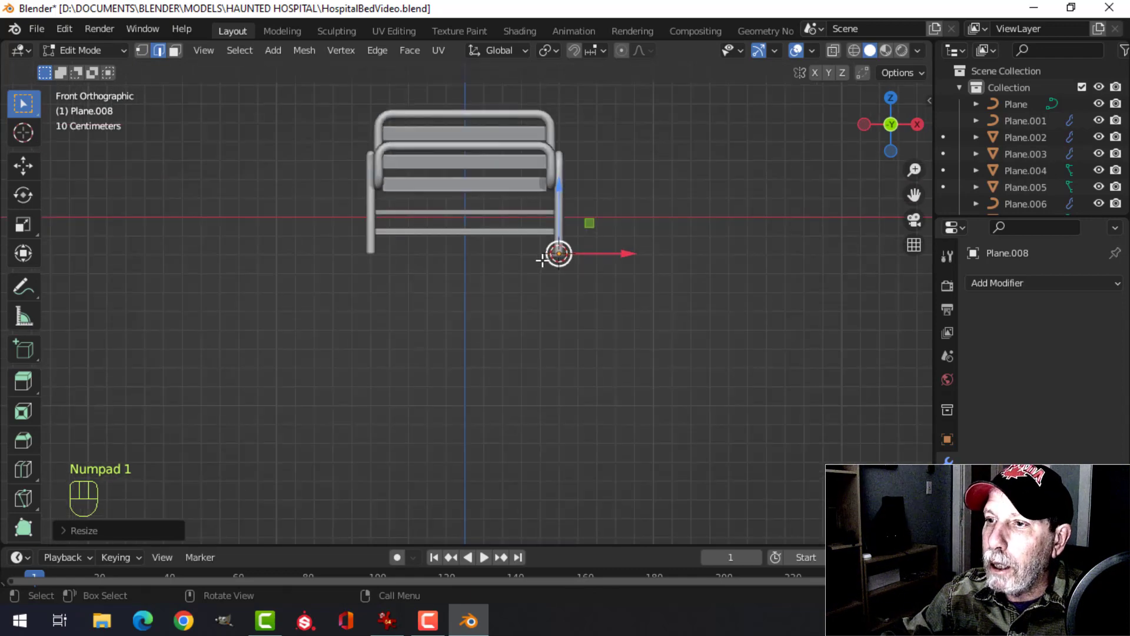
pyautogui.keyDown('shift'); pyautogui.moveTo(605, 271); pyautogui.dragTo(504, 413, button='middle'); pyautogui.keyUp('shift')
pyautogui.scroll(7, 493, 307)
pyautogui.press('KP_Decimal')
pyautogui.press('s')
pyautogui.press('x')
pyautogui.click(673, 338)
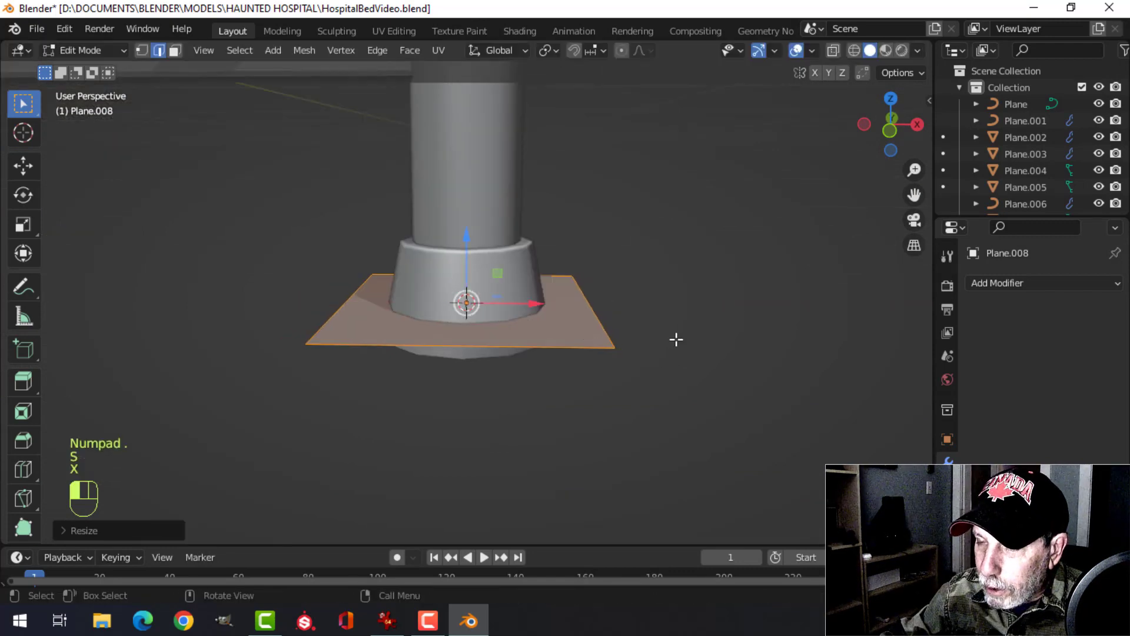
# Scale the plane down along the Y axis so it extends only slightly beyond the leg cap
pyautogui.moveTo(674, 338); pyautogui.dragTo(489, 355, button='middle')
pyautogui.press('s')
pyautogui.press('y')
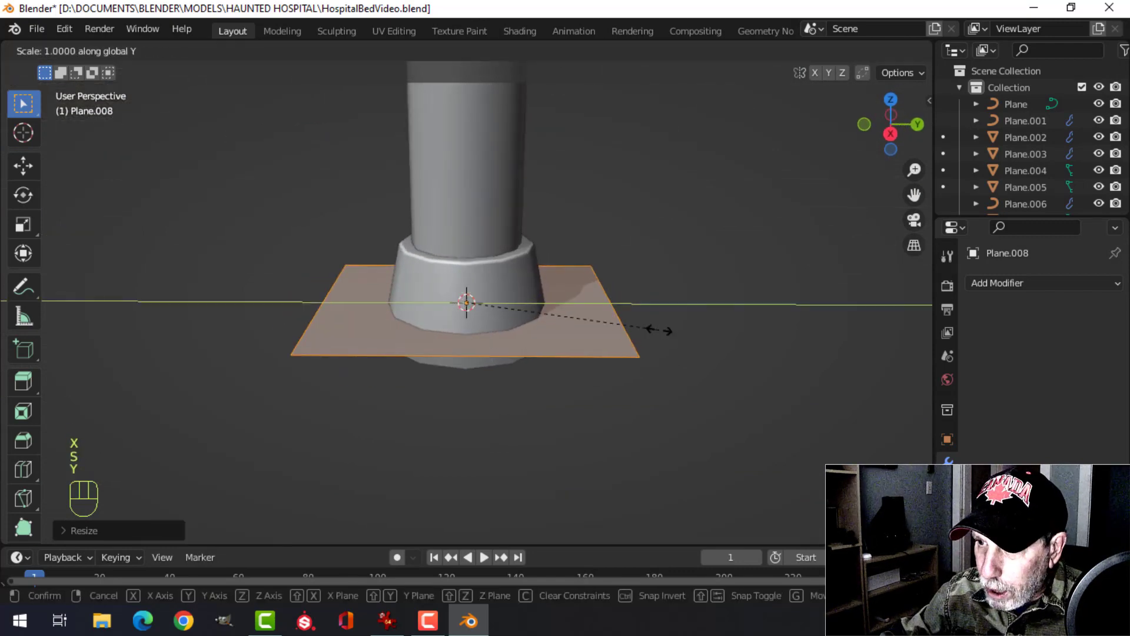
pyautogui.click(589, 344)
pyautogui.moveTo(589, 344); pyautogui.dragTo(521, 350, button='middle')
pyautogui.hotkey('alt', 'a')
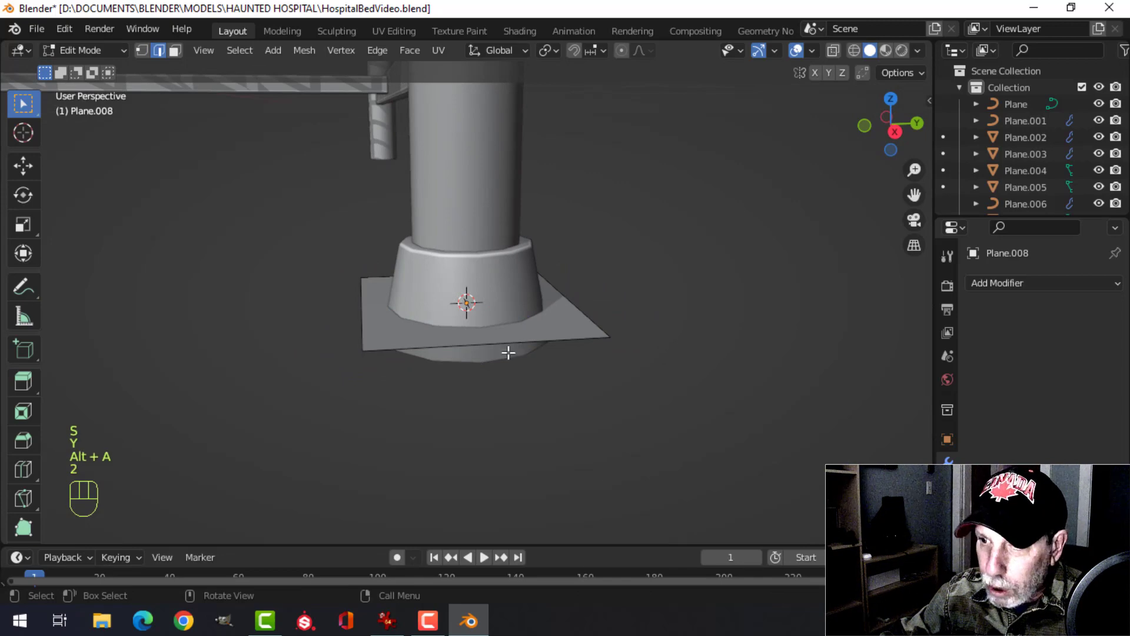
# Extrude two opposite edges of the plane straight down to form the side plates of a caster fork
pyautogui.moveTo(419, 347); pyautogui.dragTo(457, 348, button='middle')
pyautogui.keyDown('shift'); pyautogui.click(369, 289); pyautogui.keyUp('shift')
pyautogui.scroll(-2, 507, 323)
pyautogui.scroll(-4, 470, 320)
pyautogui.keyDown('shift'); pyautogui.moveTo(456, 348); pyautogui.dragTo(497, 359, button='middle'); pyautogui.keyUp('shift')
pyautogui.press('e')
pyautogui.moveTo(481, 303); pyautogui.dragTo(481, 344)
pyautogui.click(24, 171)
pyautogui.scroll(2, 560, 346)
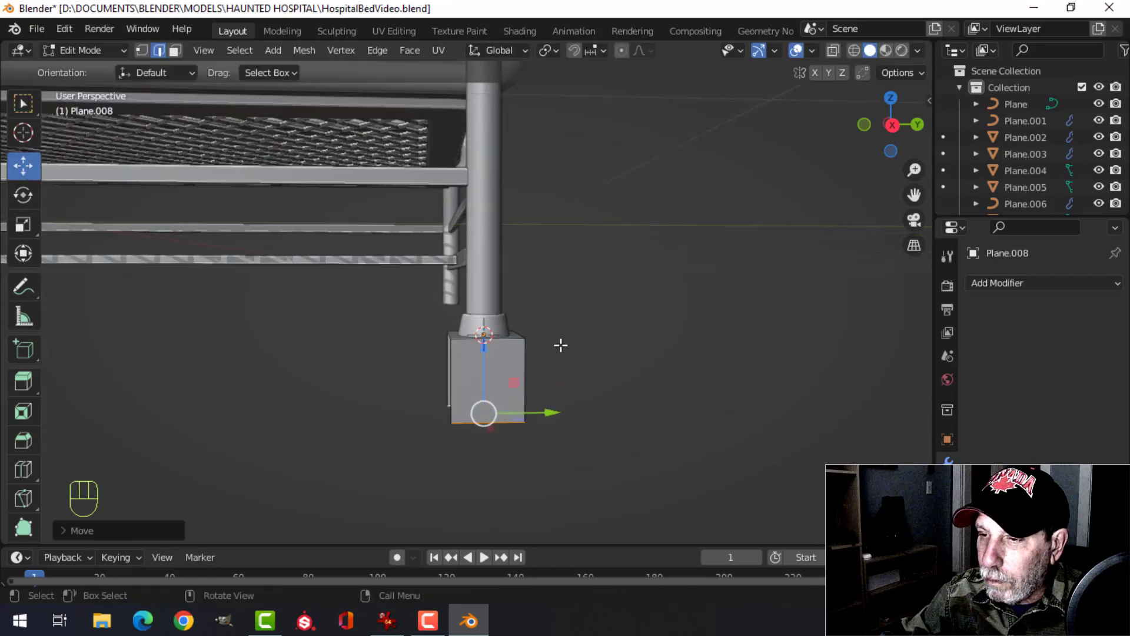
# Narrow the bottom edges of both fork plates to about half width along Y, and shift them outward in the positive Y direction
pyautogui.keyDown('shift'); pyautogui.moveTo(588, 353); pyautogui.dragTo(559, 278, button='middle'); pyautogui.keyUp('shift')
pyautogui.press('s')
pyautogui.press('y')
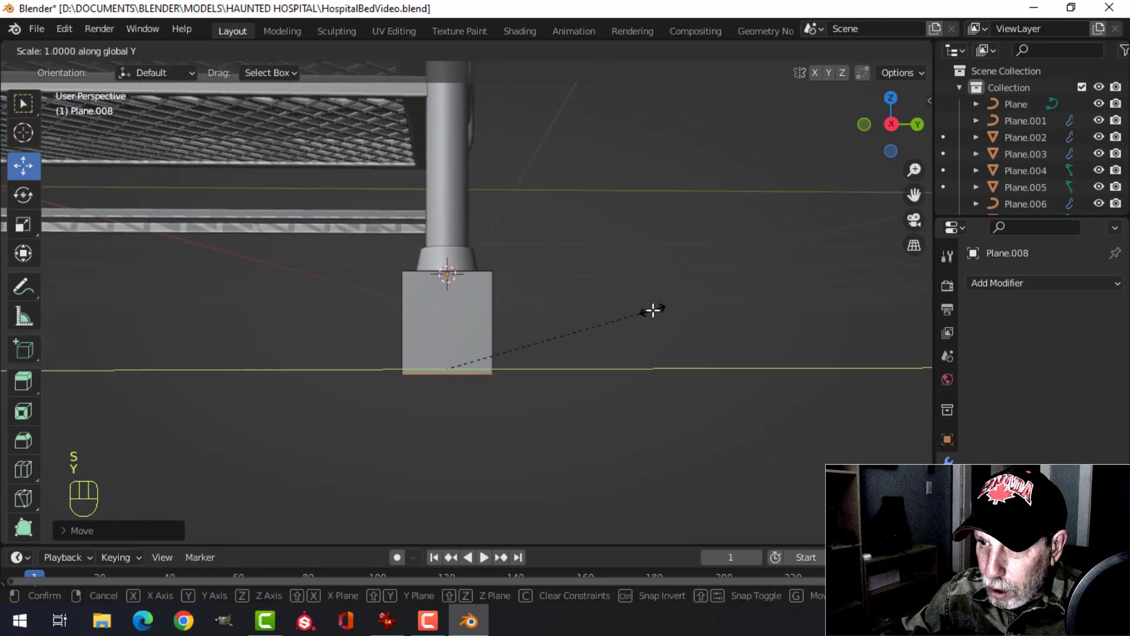
pyautogui.click(545, 323)
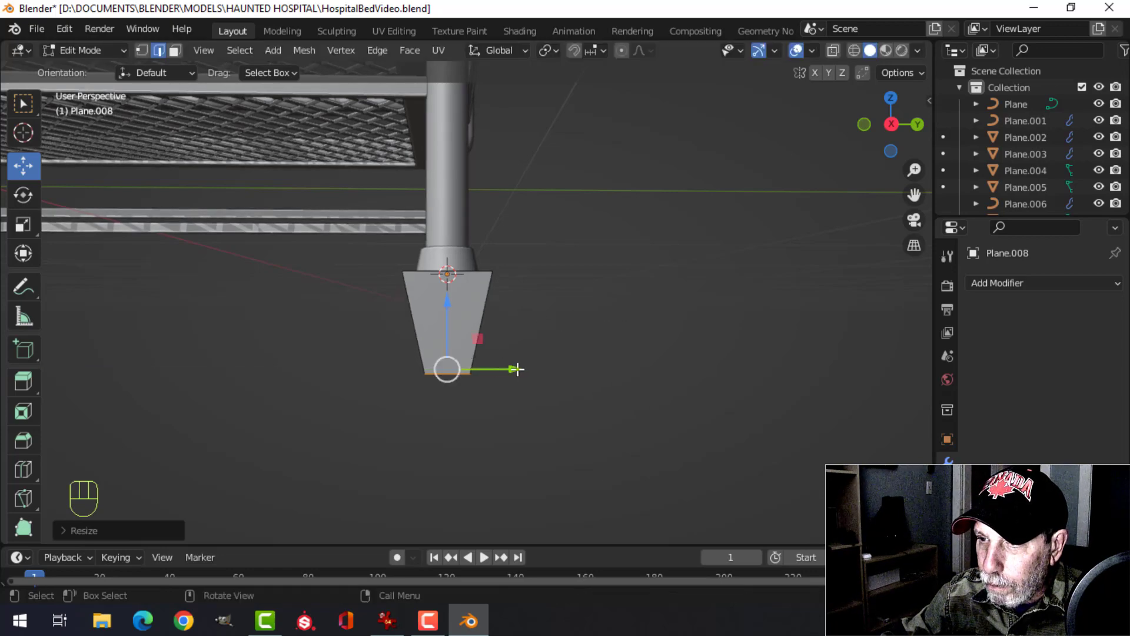
pyautogui.moveTo(517, 369); pyautogui.dragTo(541, 357)
# Scale the whole caster fork along the X axis, and select the bottom edge of one side plate
pyautogui.moveTo(541, 356); pyautogui.dragTo(470, 370, button='middle')
pyautogui.press('a')
pyautogui.press('s')
pyautogui.press('x')
pyautogui.click(534, 316)
pyautogui.click(486, 377)
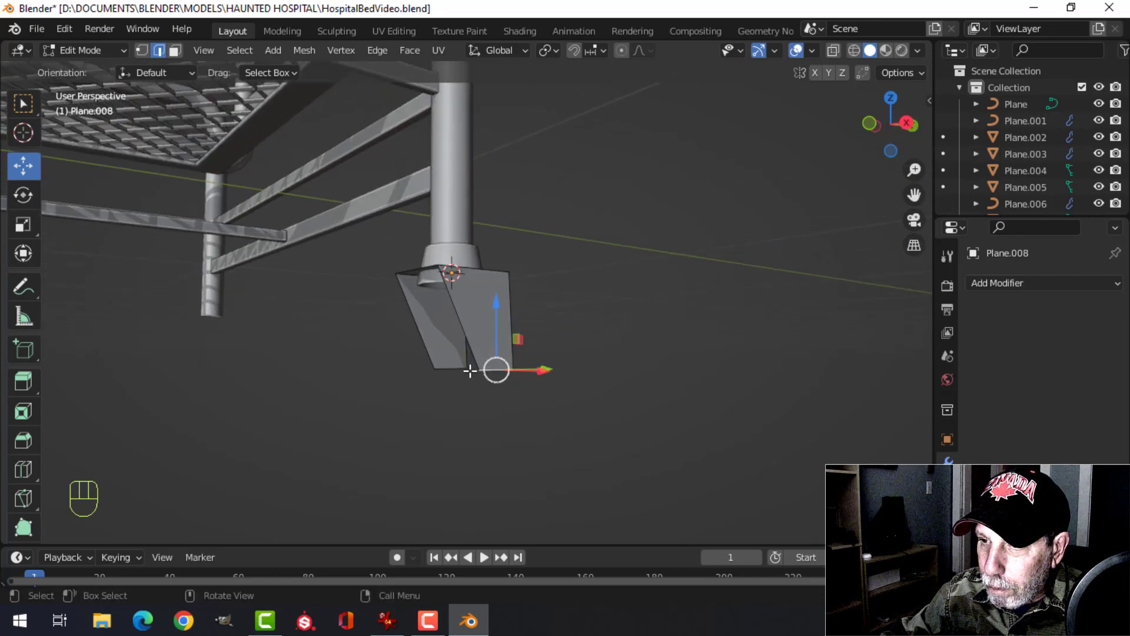
# Move the selected bottom edge of the caster fork slightly down along Z and return to Object Mode
pyautogui.moveTo(552, 366); pyautogui.dragTo(518, 371, button='middle')
pyautogui.moveTo(478, 309); pyautogui.dragTo(484, 325)
pyautogui.press('Tab')
pyautogui.scroll(-3, 556, 336)
pyautogui.hotkey('alt', 'a')
pyautogui.moveTo(534, 330); pyautogui.dragTo(447, 323, button='middle')
pyautogui.scroll(3, 485, 371)
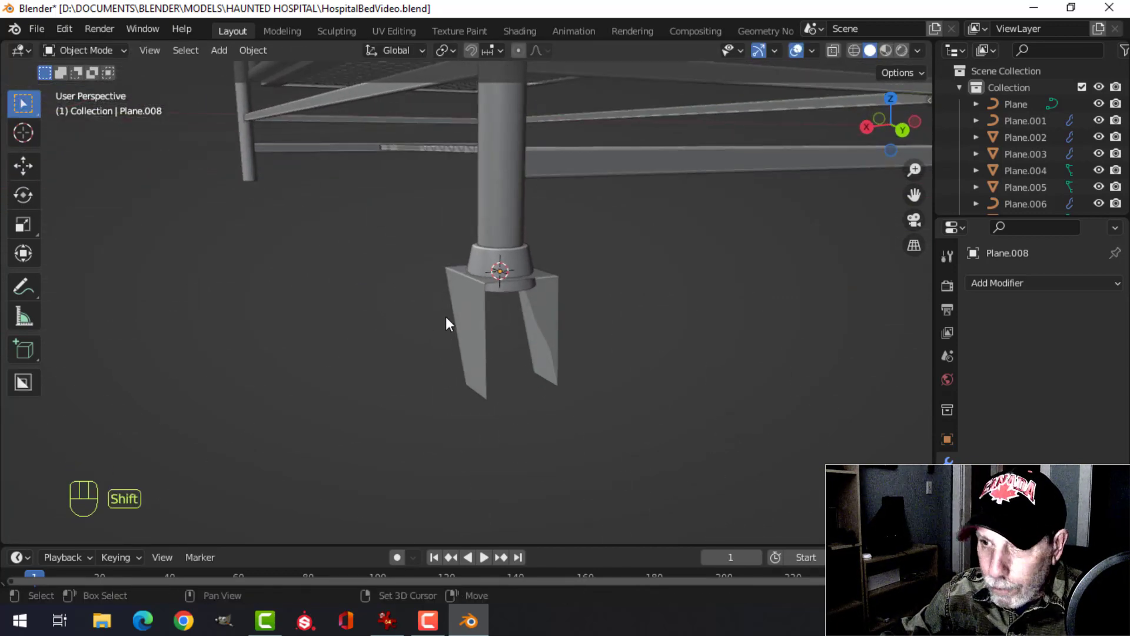
# Add a mesh circle at the 3D cursor, reduce its vertex count and enter Edit Mode
pyautogui.hotkey('shift', 'a')
pyautogui.moveTo(429, 267)
pyautogui.click(550, 295)
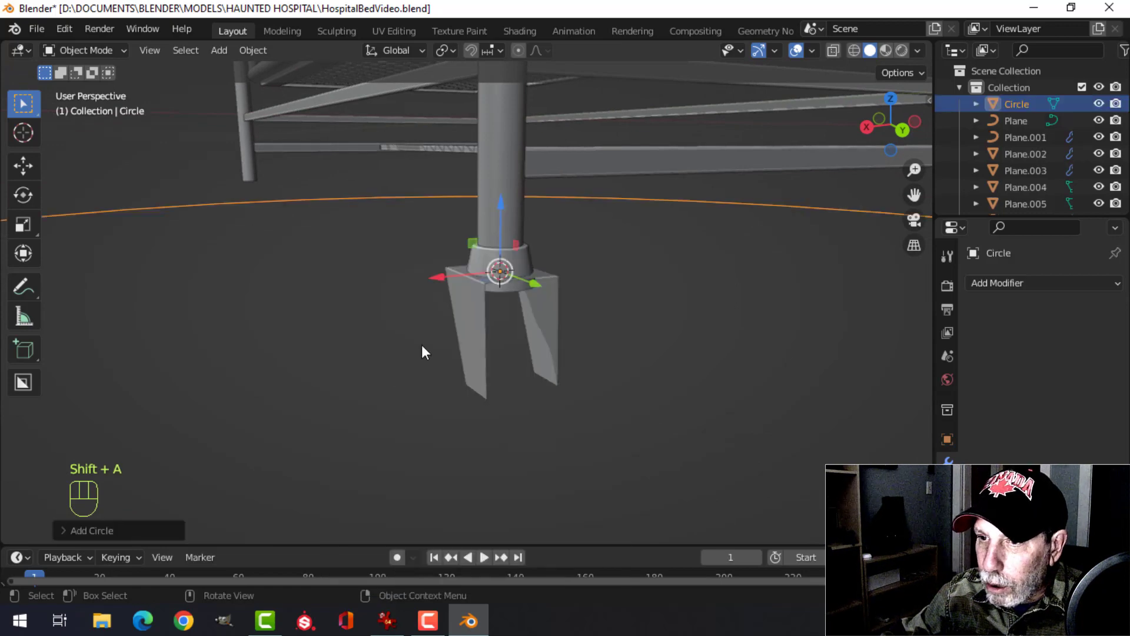
pyautogui.click(94, 525)
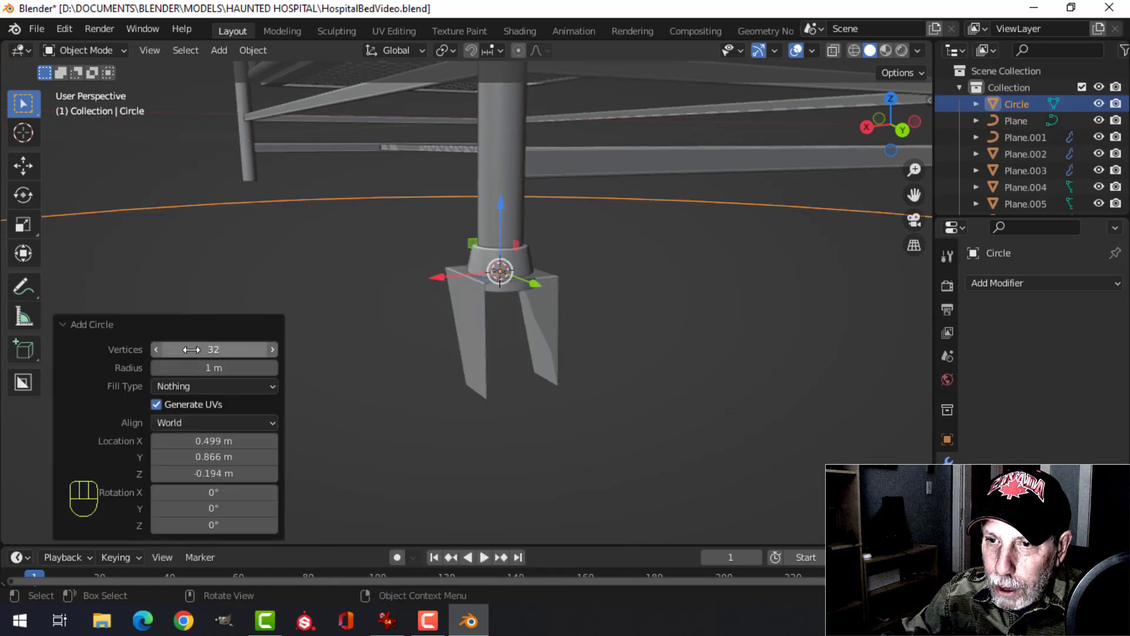
pyautogui.click(283, 347)
pyautogui.press('Tab')
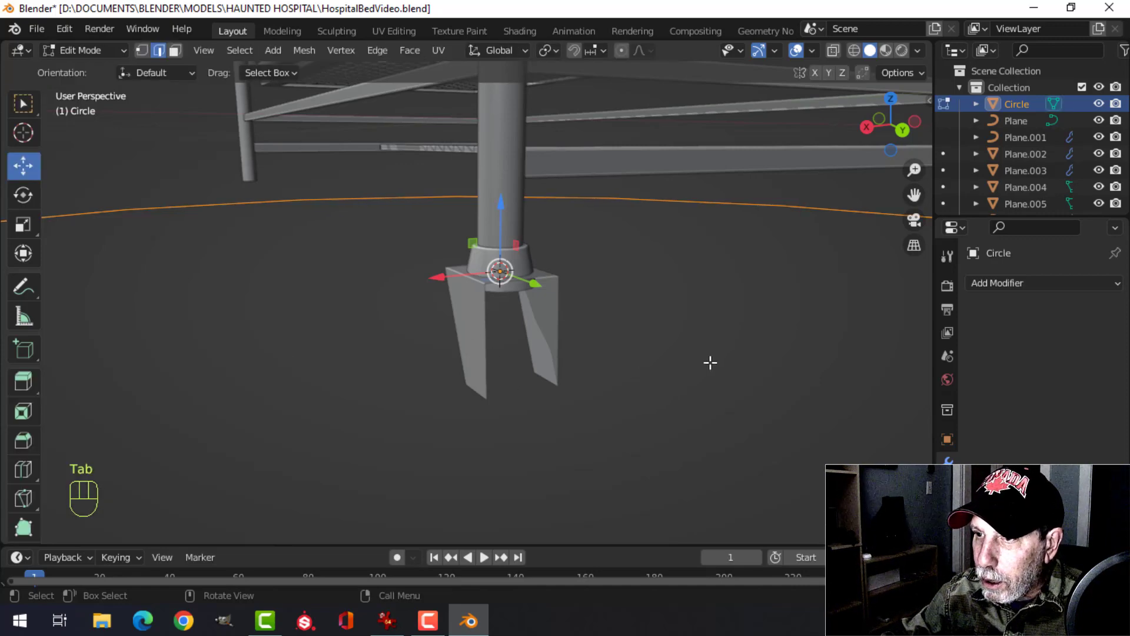
# Scale the circle down to about 0.115 and rotate it upright around the Y axis
pyautogui.scroll(-4, 709, 361)
pyautogui.press('s')
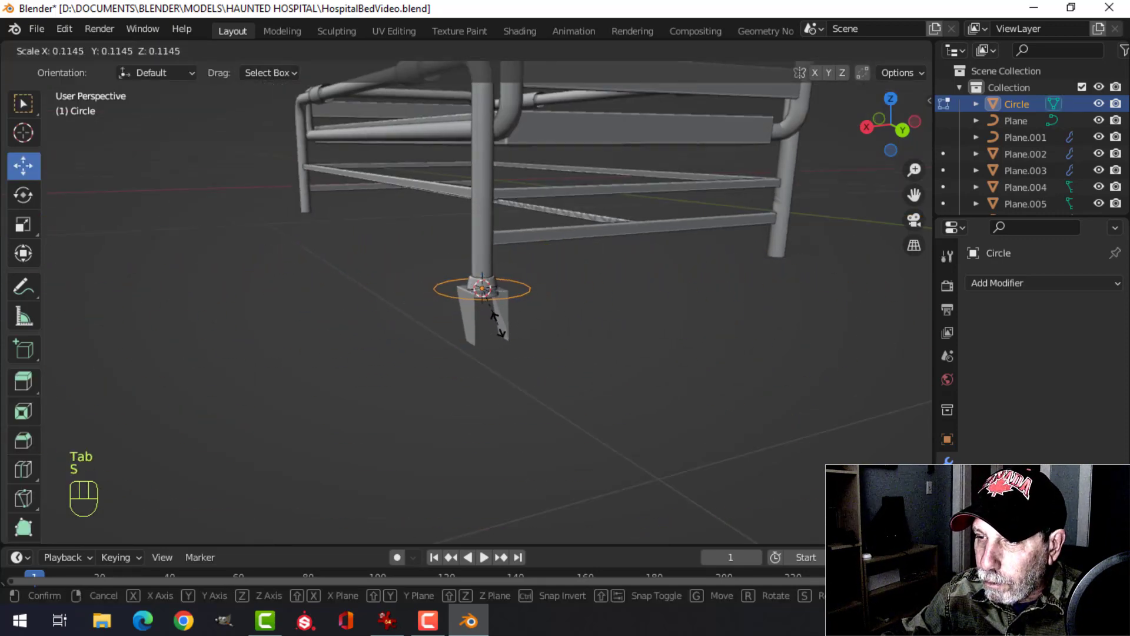
pyautogui.click(498, 325)
pyautogui.scroll(2, 515, 323)
pyautogui.moveTo(518, 323); pyautogui.dragTo(521, 337, button='middle')
pyautogui.press('r')
pyautogui.press('y')
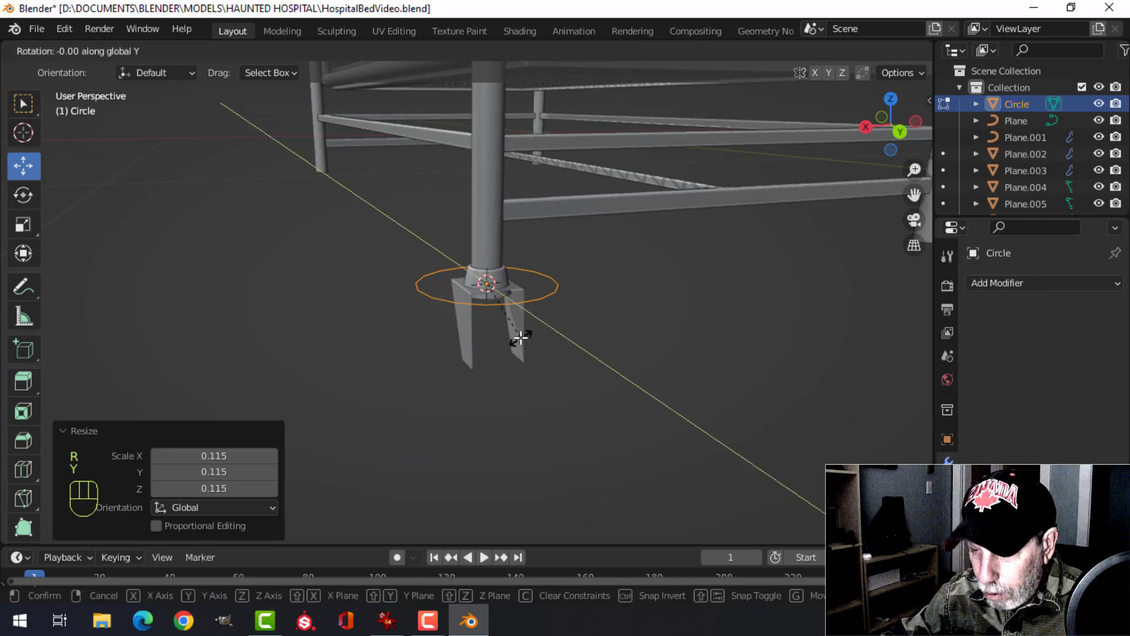
pyautogui.click(521, 336)
# Move the circle down between the fork plates and scale it by about 0.93
pyautogui.moveTo(492, 238); pyautogui.dragTo(485, 297)
pyautogui.moveTo(484, 298)
pyautogui.mouseDown(button='middle')
pyautogui.moveTo(454, 341)
pyautogui.moveTo(644, 300)
pyautogui.moveTo(618, 326)
pyautogui.moveTo(464, 305)
pyautogui.moveTo(489, 293)
pyautogui.mouseUp(button='middle')
pyautogui.press('s')
pyautogui.click(618, 326)
pyautogui.scroll(2, 616, 319)
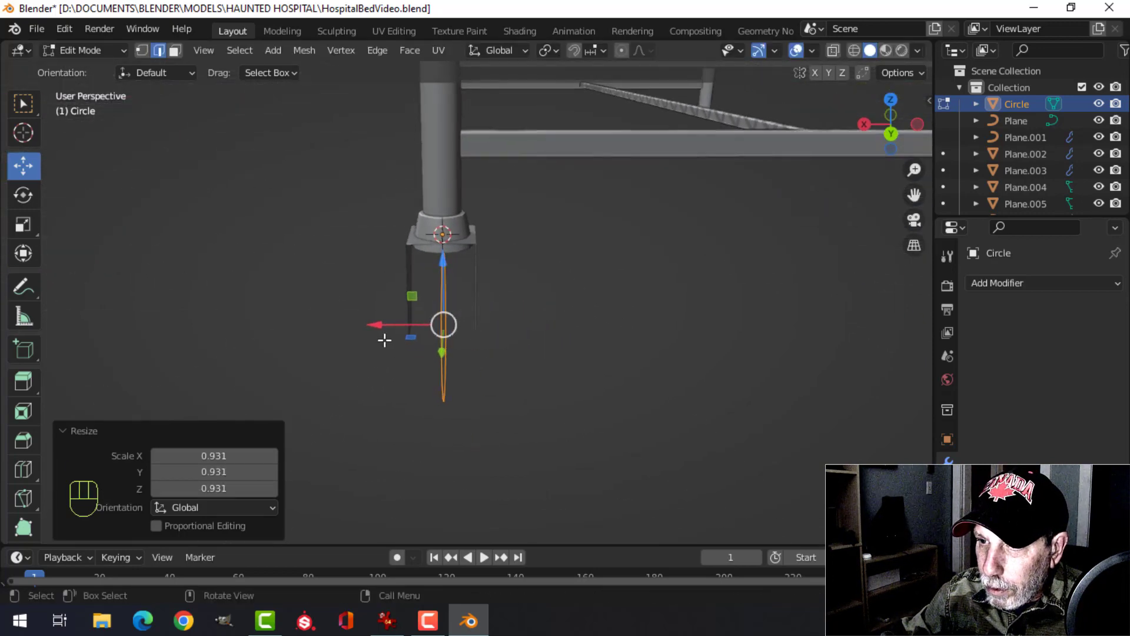
# Shift the circle about 0.03 m along X toward one fork plate and switch to vertex selection
pyautogui.moveTo(377, 325); pyautogui.dragTo(353, 323)
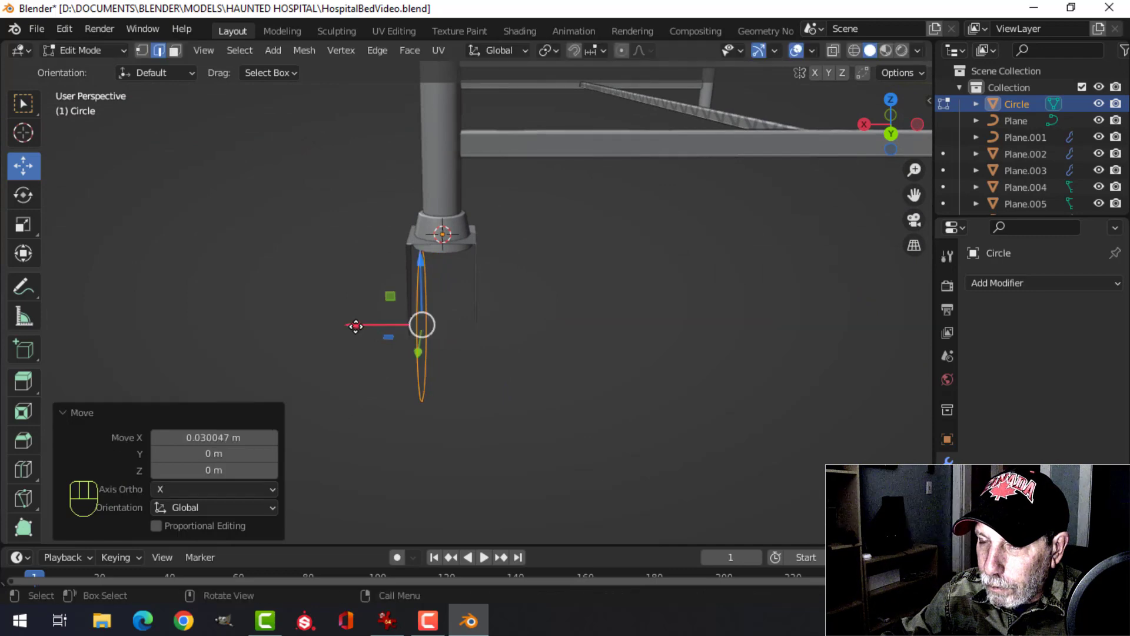
pyautogui.moveTo(353, 323); pyautogui.dragTo(460, 332, button='middle')
pyautogui.press('1')
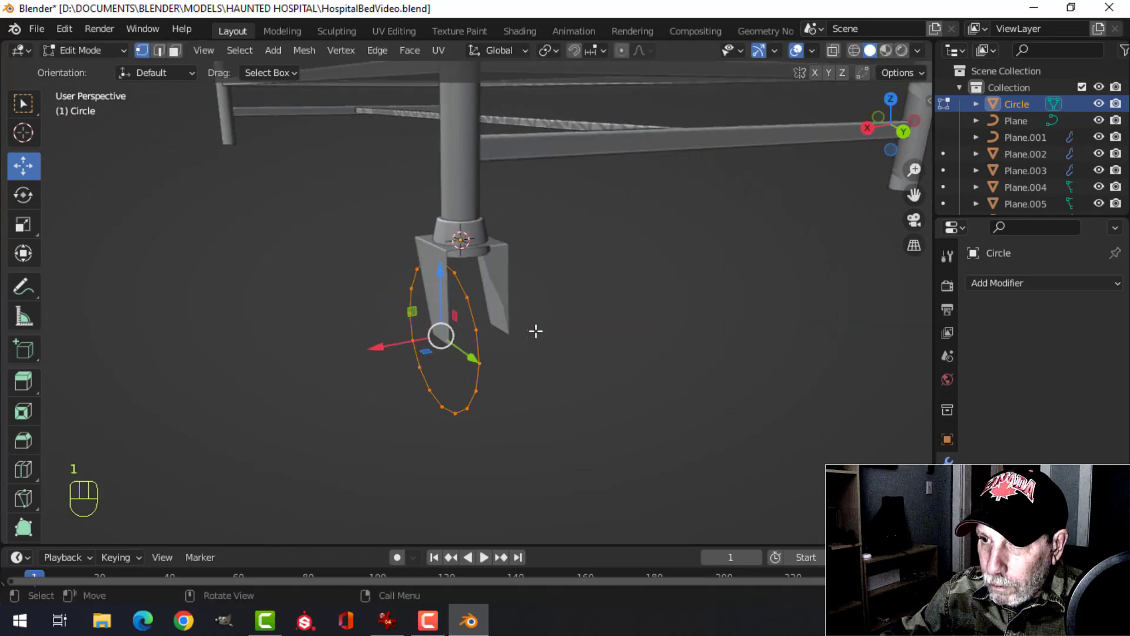
pyautogui.moveTo(535, 330)
pyautogui.mouseDown(button='middle')
pyautogui.moveTo(556, 320)
pyautogui.moveTo(518, 328)
pyautogui.mouseUp(button='middle')
# Extrude the circle inward at a scale of about 0.486 to form a flat wheel ring
pyautogui.press('e')
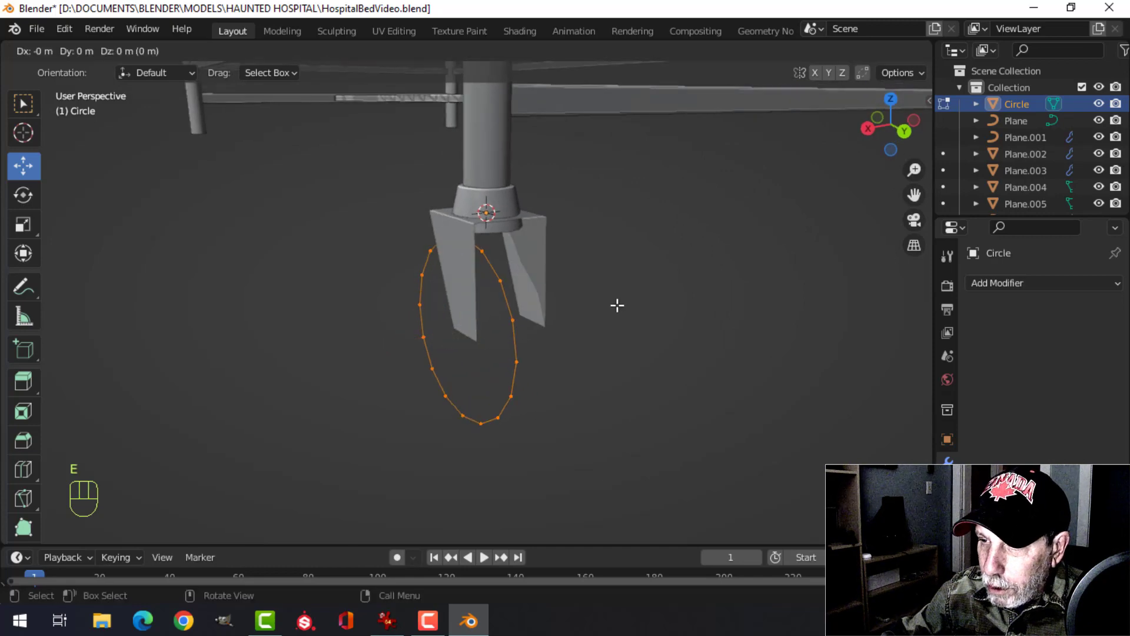
pyautogui.press('s')
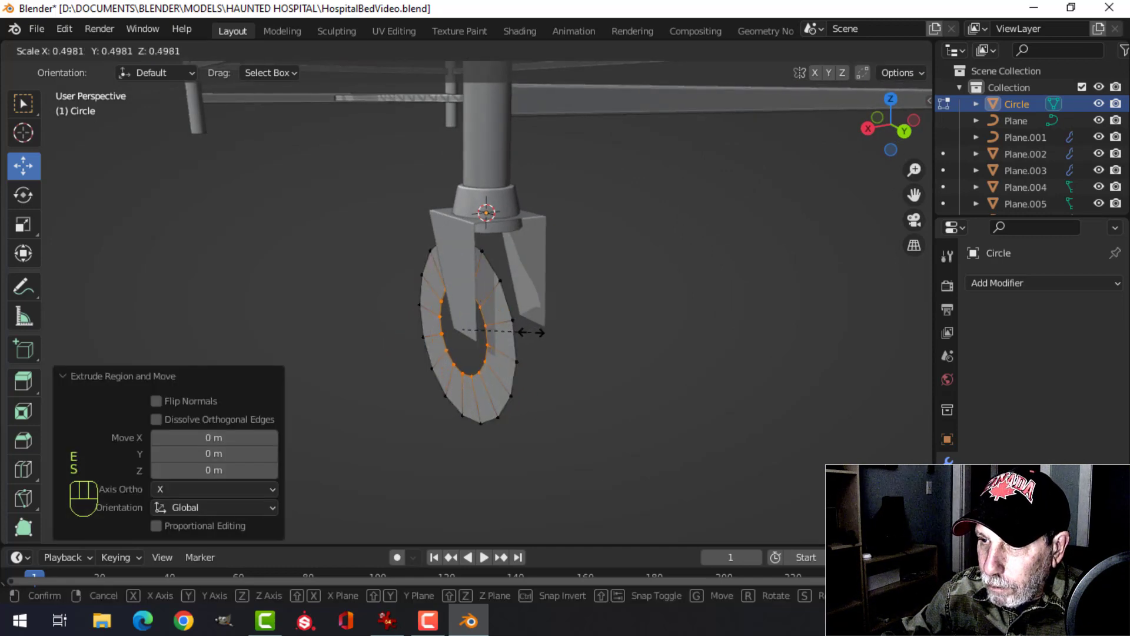
pyautogui.click(530, 332)
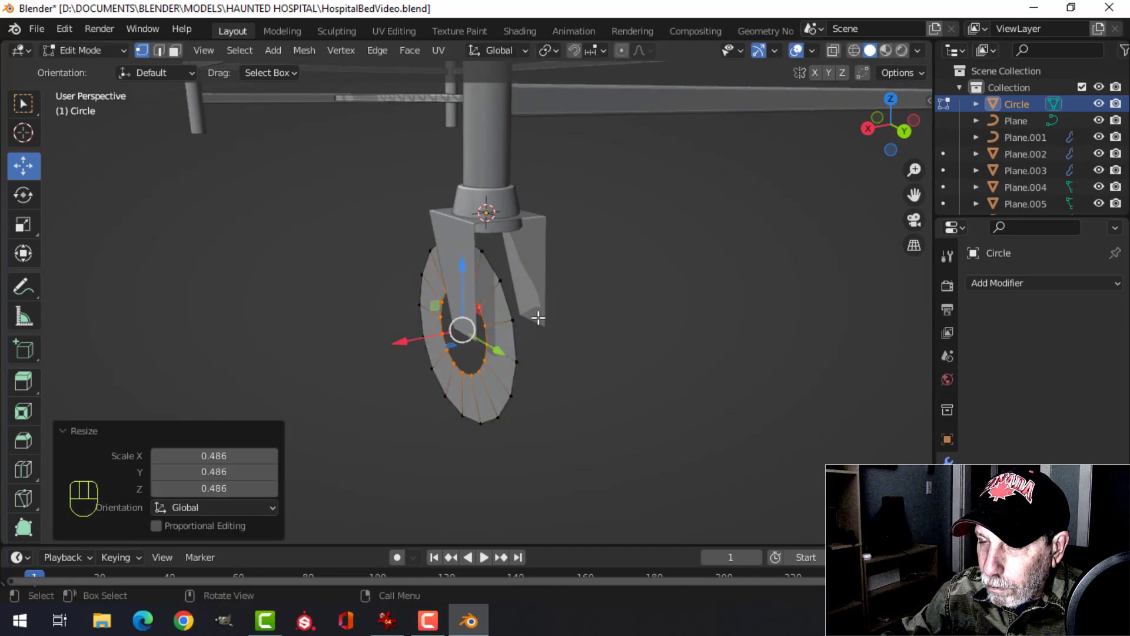
pyautogui.moveTo(538, 317); pyautogui.dragTo(518, 330, button='middle')
pyautogui.press('a')
pyautogui.press('e')
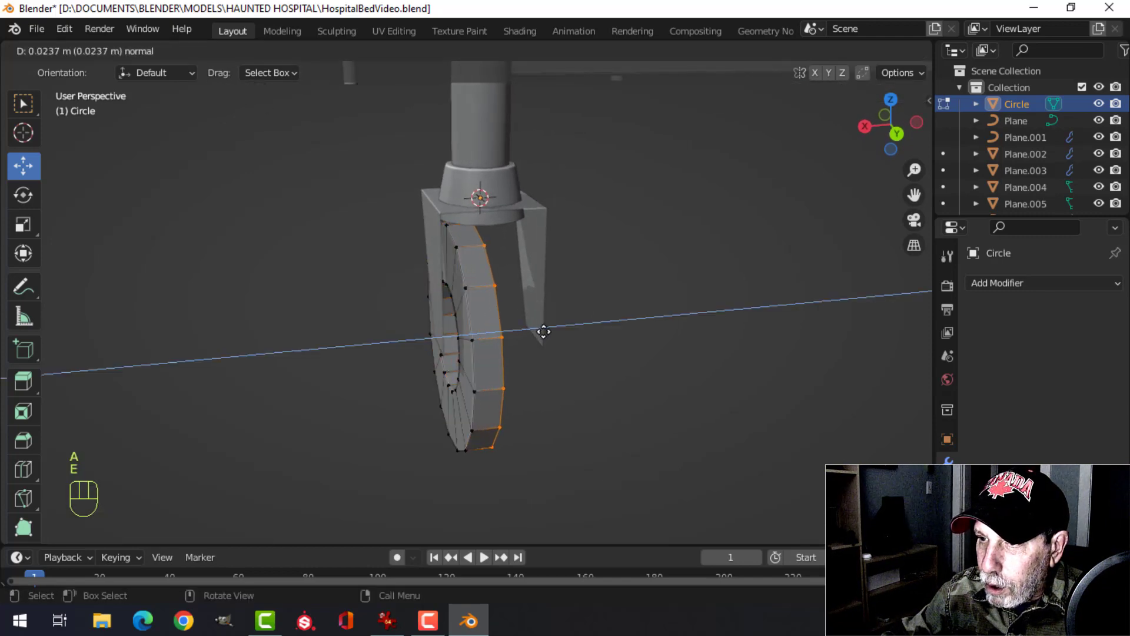
pyautogui.press('Escape')
pyautogui.hotkey('ctrl', 'z')
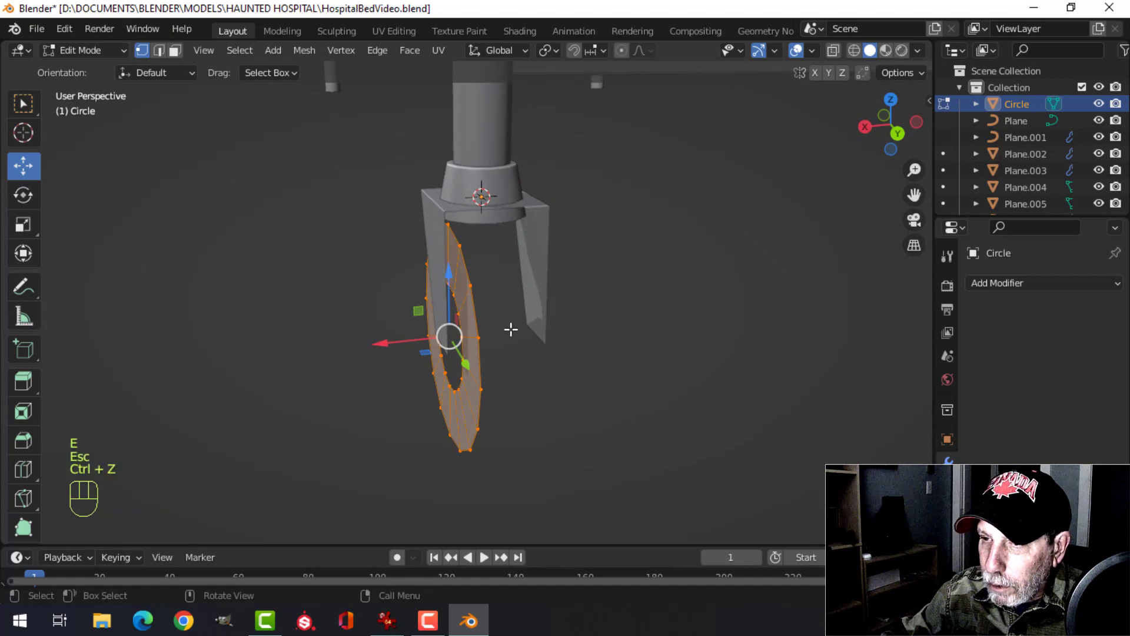
# Select the ring's inner edge loop and extrude it slightly along X to recess the hub
pyautogui.moveTo(510, 328)
pyautogui.mouseDown(button='middle')
pyautogui.moveTo(517, 321)
pyautogui.moveTo(492, 330)
pyautogui.moveTo(504, 315)
pyautogui.moveTo(512, 328)
pyautogui.moveTo(500, 328)
pyautogui.mouseUp(button='middle')
pyautogui.hotkey('alt', 'a')
pyautogui.scroll(2, 504, 315)
pyautogui.keyDown('alt'); pyautogui.keyDown('shift'); pyautogui.click(493, 315); pyautogui.keyUp('shift'); pyautogui.keyUp('alt')
pyautogui.press('e')
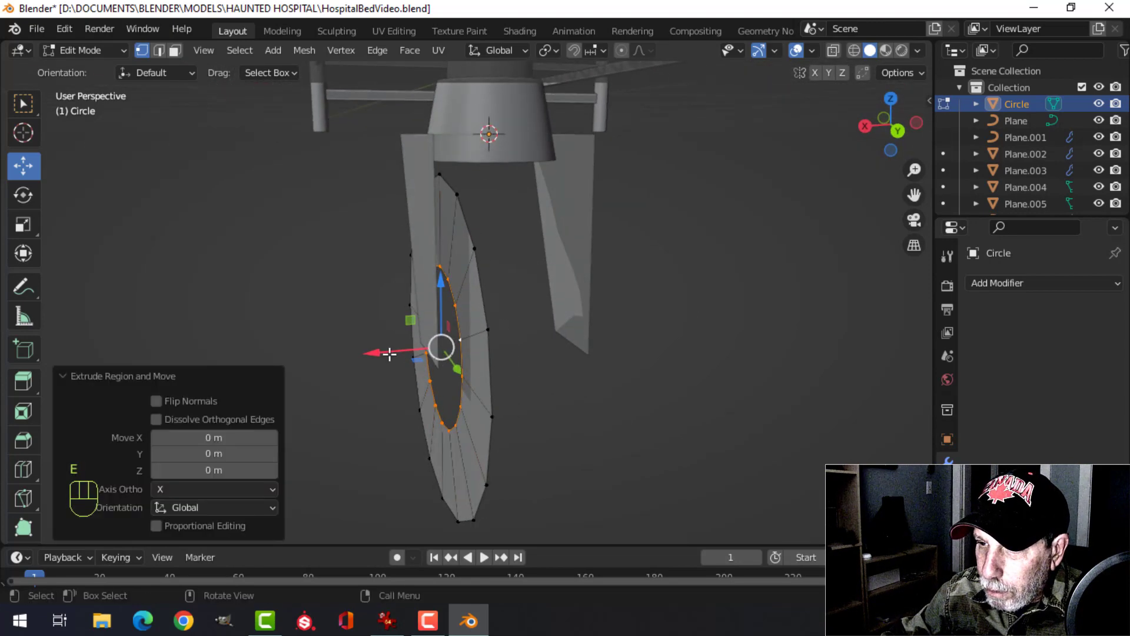
pyautogui.moveTo(396, 349); pyautogui.dragTo(436, 354, button='middle')
# Extrude the recessed hub loop inward at a smaller scale and fill the remaining opening with a face
pyautogui.press('e')
pyautogui.rightClick(676, 335)
pyautogui.press('s')
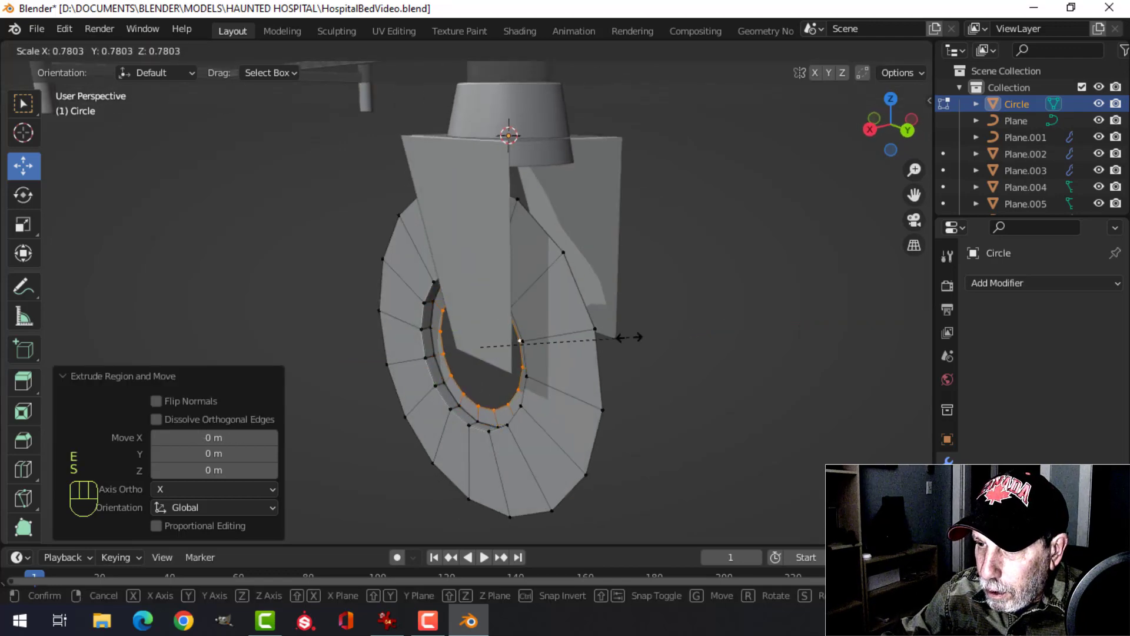
pyautogui.click(594, 336)
pyautogui.press('f')
pyautogui.hotkey('alt', 'a')
# Extrude the wheel's outer edge loop along X toward the fork's centre to form half of the tread
pyautogui.moveTo(579, 336); pyautogui.dragTo(494, 324, button='middle')
pyautogui.press('e')
pyautogui.click(493, 324)
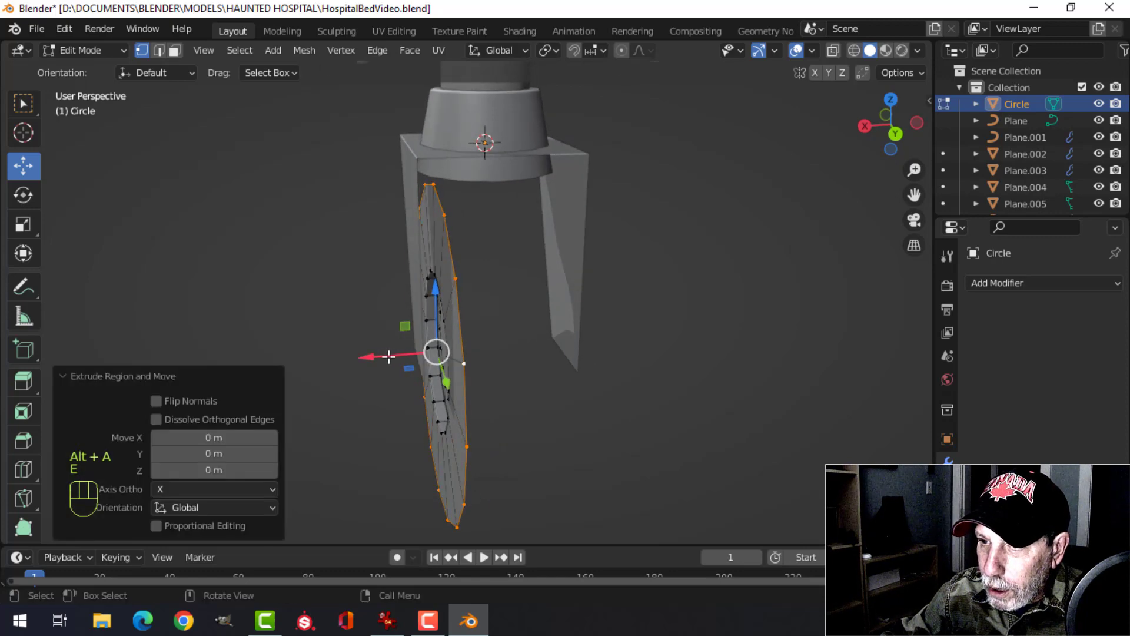
pyautogui.moveTo(388, 356); pyautogui.dragTo(394, 356)
pyautogui.press('a')
pyautogui.moveTo(497, 351)
pyautogui.mouseDown(button='middle')
pyautogui.moveTo(547, 348)
pyautogui.moveTo(495, 345)
pyautogui.mouseUp(button='middle')
pyautogui.hotkey('alt', 'a')
pyautogui.keyDown('alt'); pyautogui.keyDown('shift'); pyautogui.click(469, 316); pyautogui.keyUp('shift'); pyautogui.keyUp('alt')
pyautogui.moveTo(399, 349); pyautogui.dragTo(406, 348)
# Duplicate the wheel half, rotate the copy 180° around Z and move it about 0.046 m in negative X, opposite the original
pyautogui.press('a')
pyautogui.moveTo(560, 335); pyautogui.dragTo(553, 344, button='middle')
pyautogui.hotkey('shift', 'd')
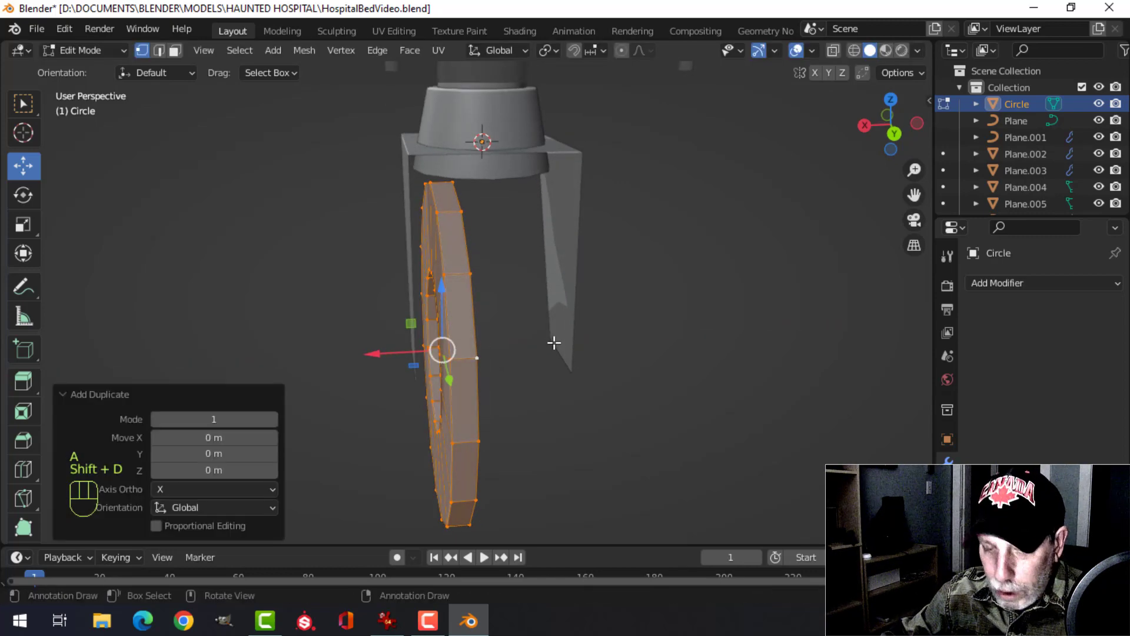
pyautogui.write('rz180')
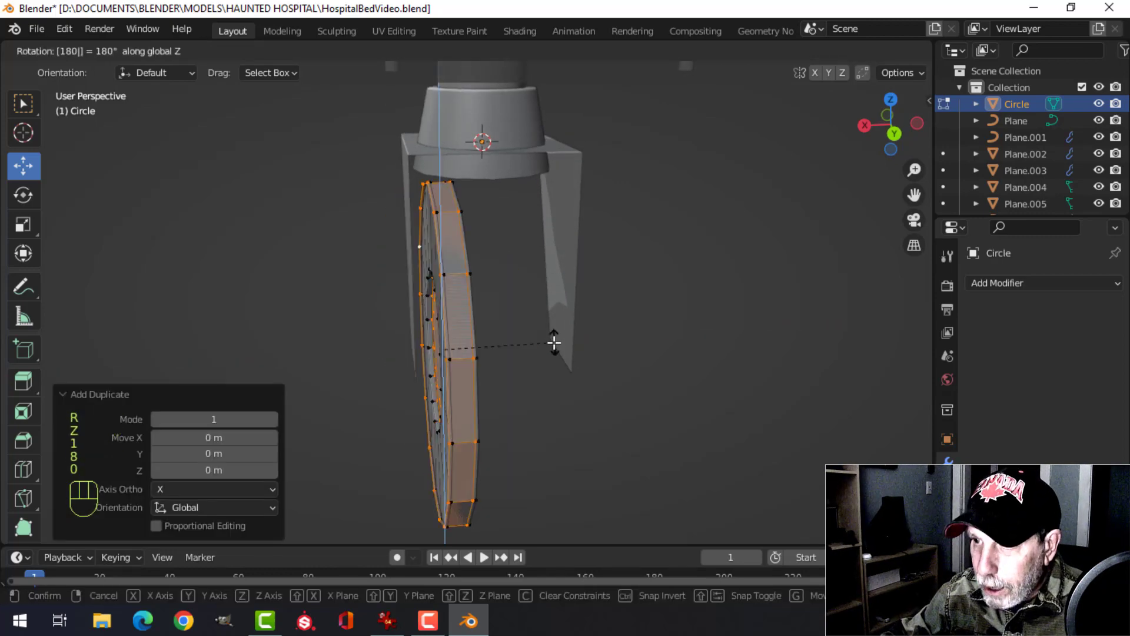
pyautogui.click(497, 351)
pyautogui.moveTo(377, 357); pyautogui.dragTo(445, 350)
pyautogui.press('KP_1')
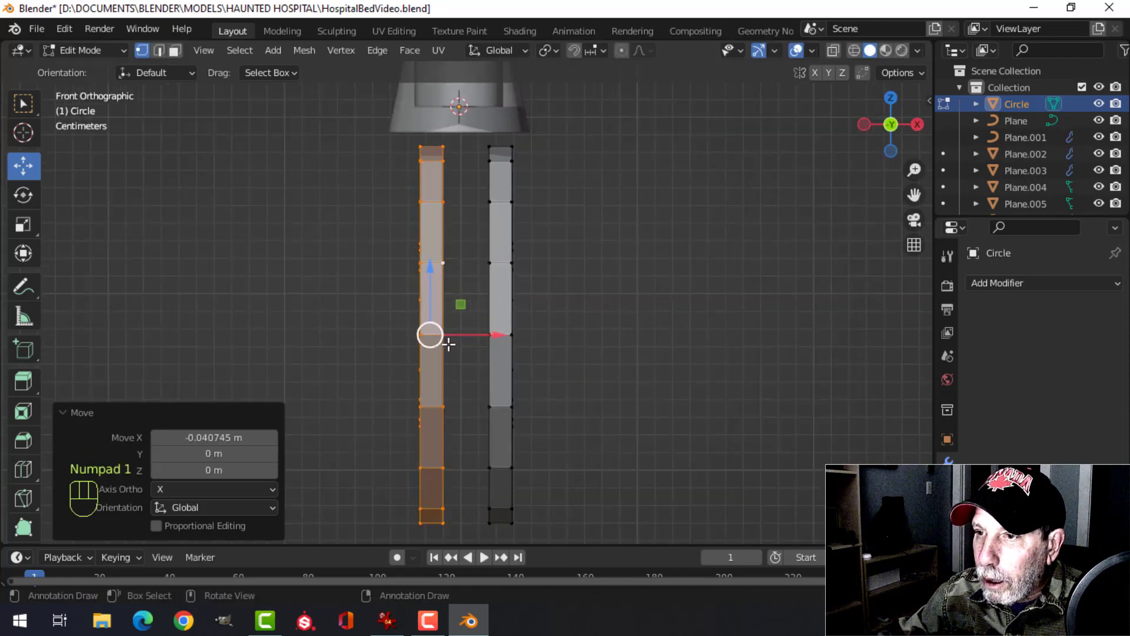
pyautogui.moveTo(490, 333); pyautogui.dragTo(479, 300)
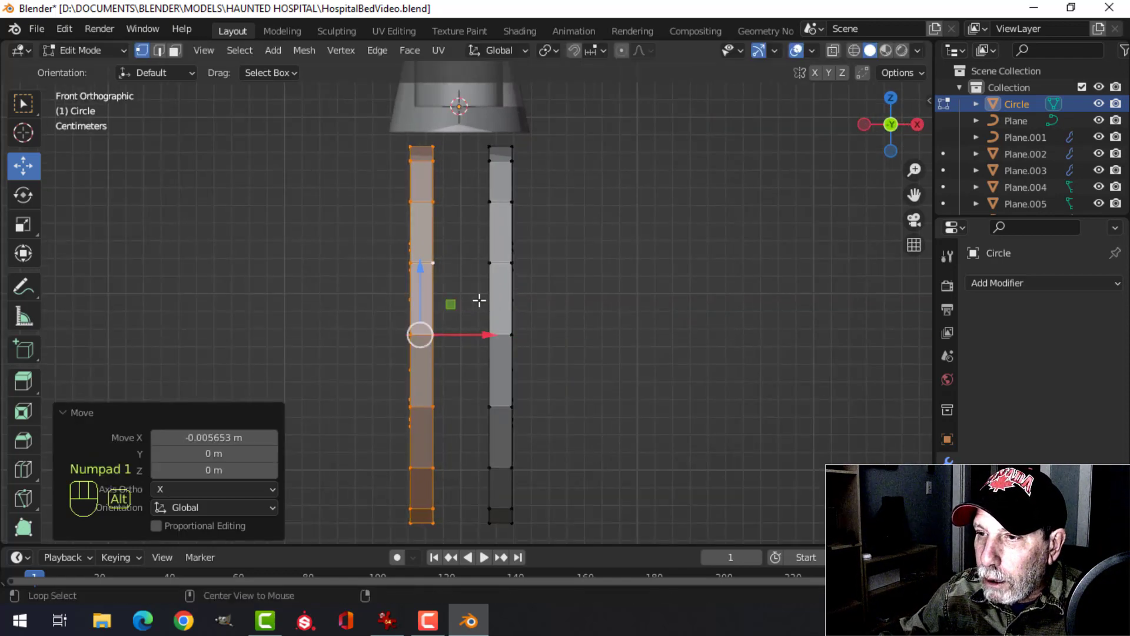
# Bridge the facing outer edge loops of the two wheel halves to close the tread
pyautogui.hotkey('alt', 'a')
pyautogui.moveTo(480, 300)
pyautogui.mouseDown(button='middle')
pyautogui.moveTo(447, 320)
pyautogui.moveTo(467, 319)
pyautogui.mouseUp(button='middle')
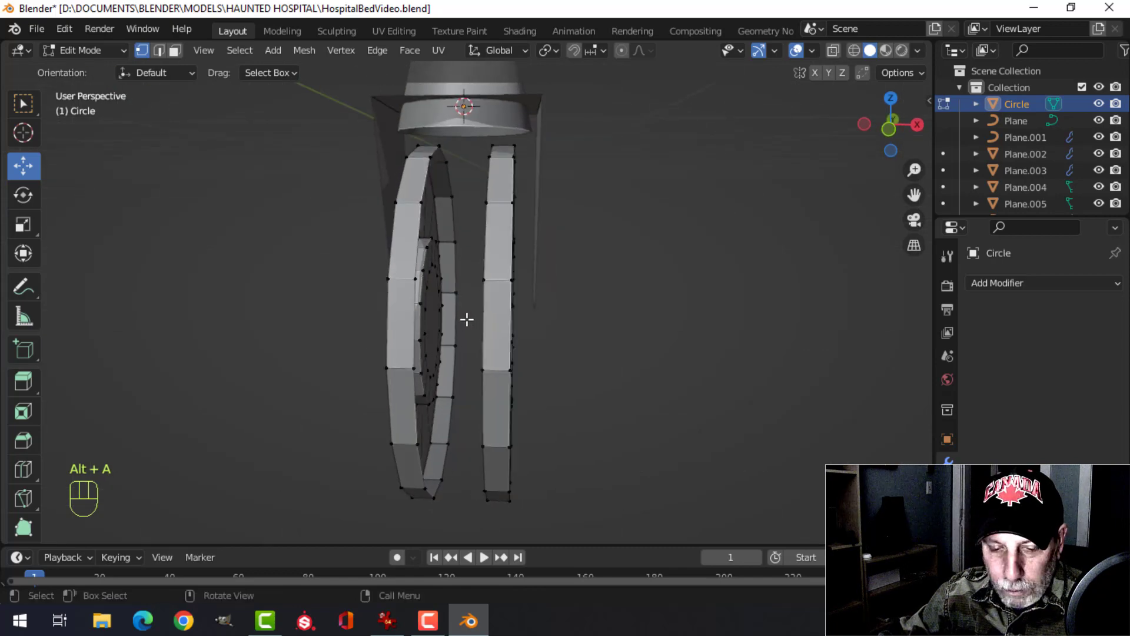
pyautogui.keyDown('alt'); pyautogui.keyDown('shift'); pyautogui.click(451, 237); pyautogui.keyUp('shift'); pyautogui.keyUp('alt')
pyautogui.hotkey('ctrl', 'e')
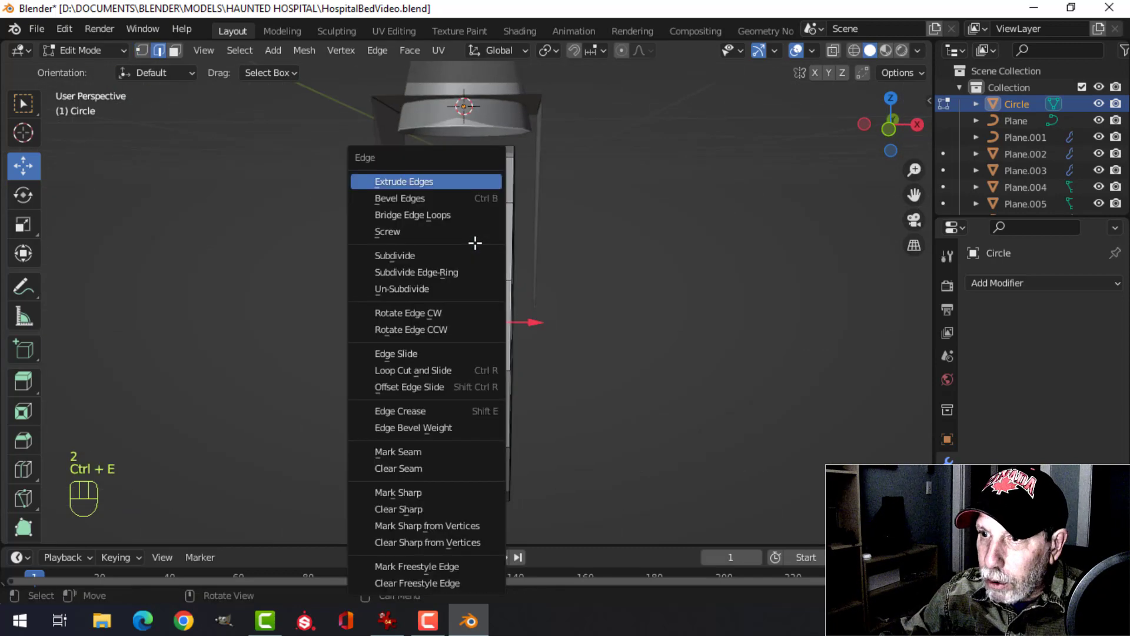
pyautogui.click(449, 220)
# Dissolve the two extra edge loops running around the middle of the tread
pyautogui.hotkey('alt', 'a')
pyautogui.keyDown('alt'); pyautogui.keyDown('shift'); pyautogui.click(484, 224); pyautogui.keyUp('shift'); pyautogui.keyUp('alt')
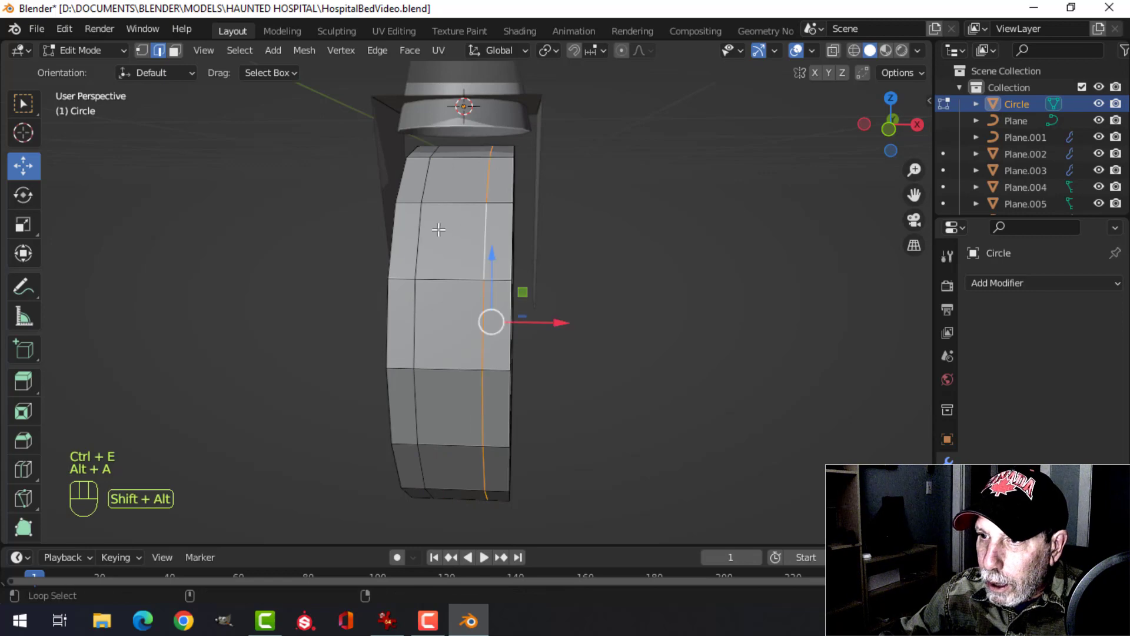
pyautogui.keyDown('alt'); pyautogui.keyDown('shift'); pyautogui.click(421, 218); pyautogui.keyUp('shift'); pyautogui.keyUp('alt')
pyautogui.press('x')
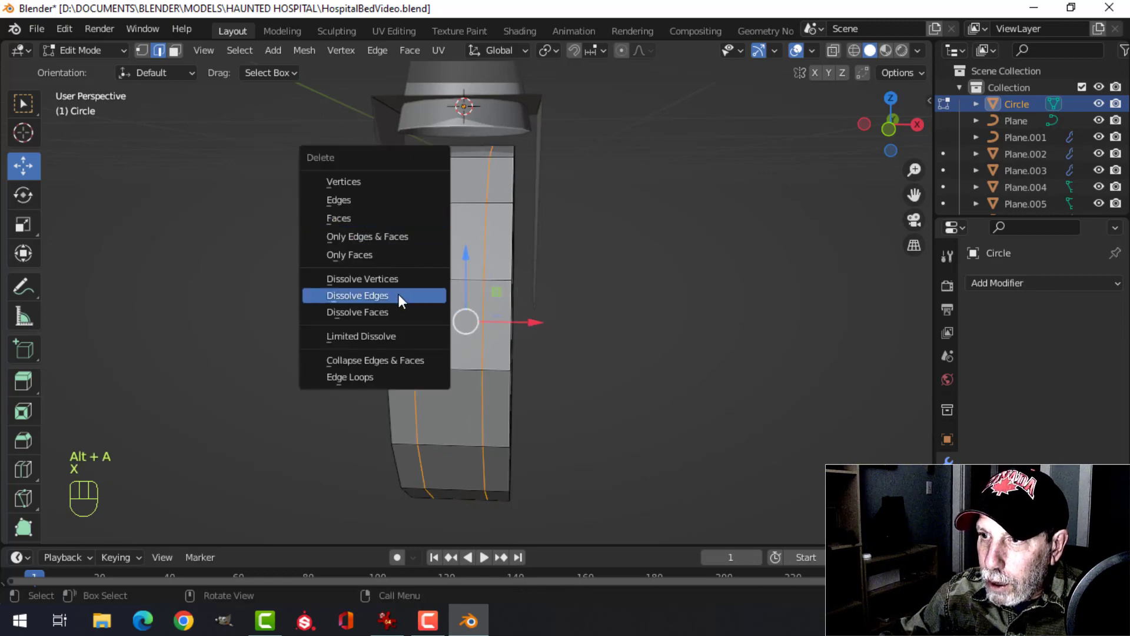
pyautogui.click(399, 296)
pyautogui.press('Tab')
pyautogui.hotkey('alt', 'a')
# Select the entire wheel mesh and scale it along X to about 0.893 to fit the fork
pyautogui.moveTo(606, 283); pyautogui.dragTo(630, 285, button='middle')
pyautogui.press('Tab')
pyautogui.press('a')
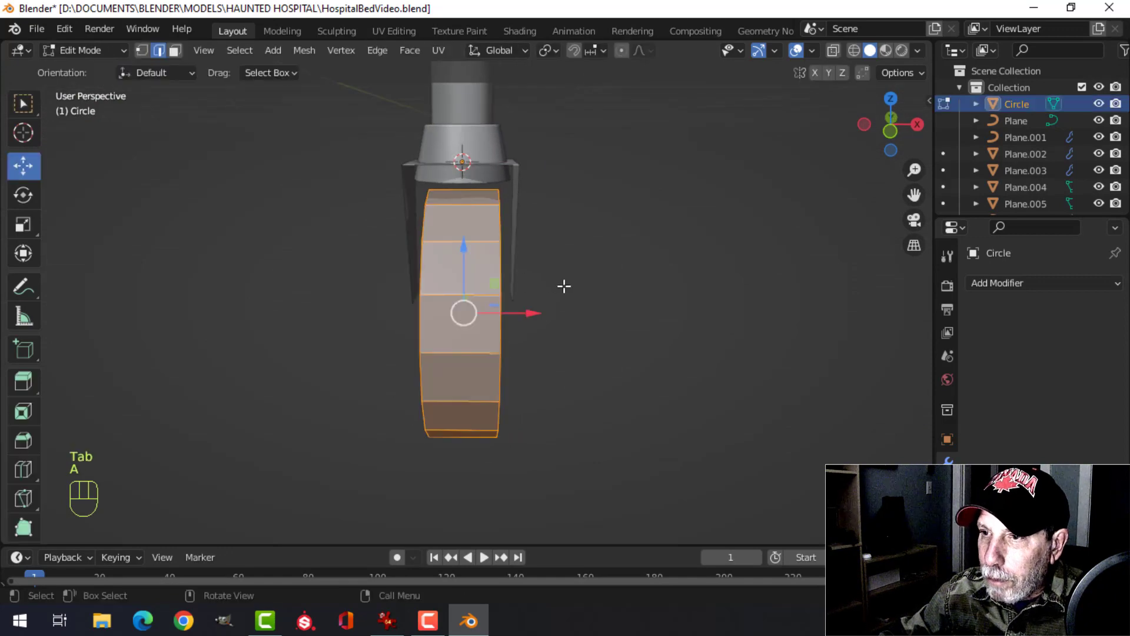
pyautogui.press('s')
pyautogui.press('x')
pyautogui.click(583, 279)
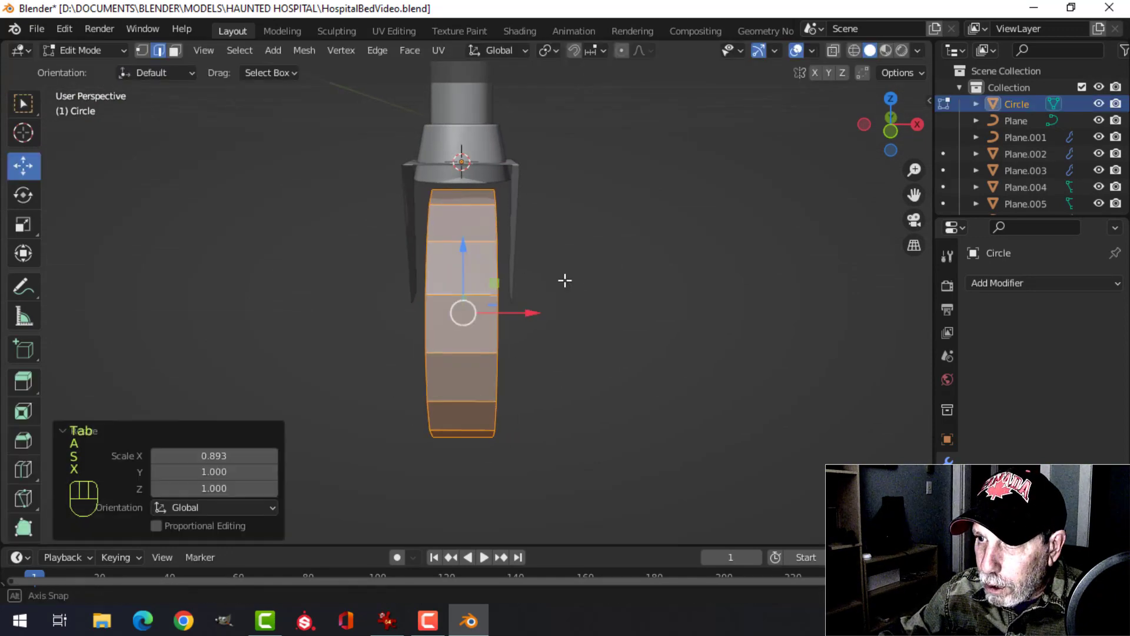
# Bevel both outer rim edge loops of the wheel with 2 segments and a width of about 0.0036 m
pyautogui.hotkey('alt', 'a')
pyautogui.moveTo(565, 278); pyautogui.dragTo(539, 295, button='middle')
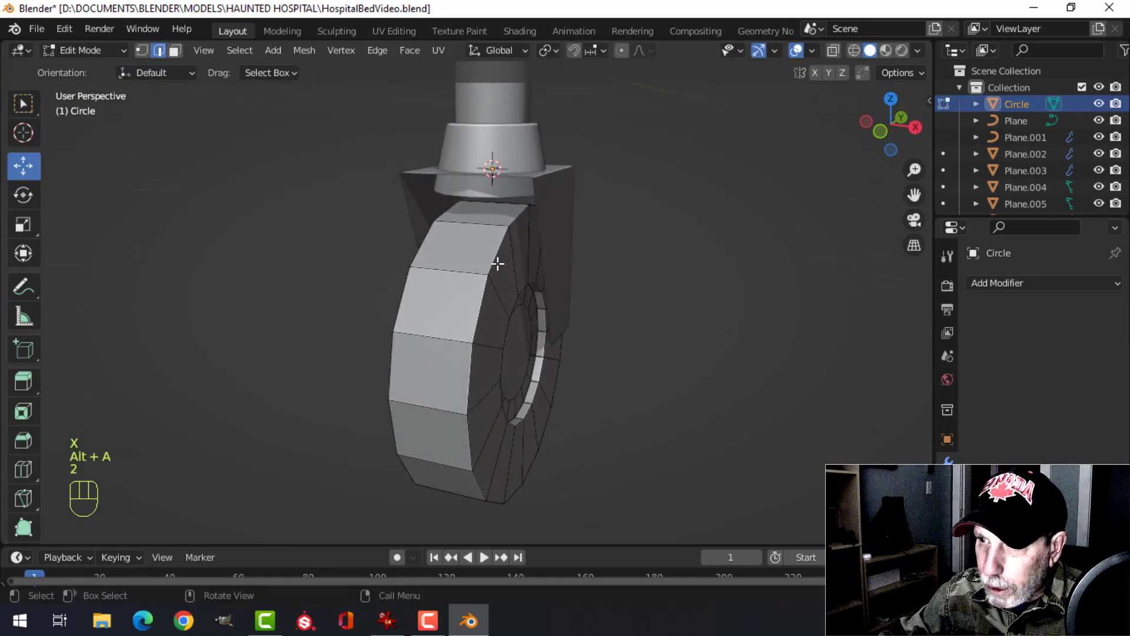
pyautogui.moveTo(431, 241); pyautogui.dragTo(599, 286, button='middle')
pyautogui.hotkey('ctrl', 'b')
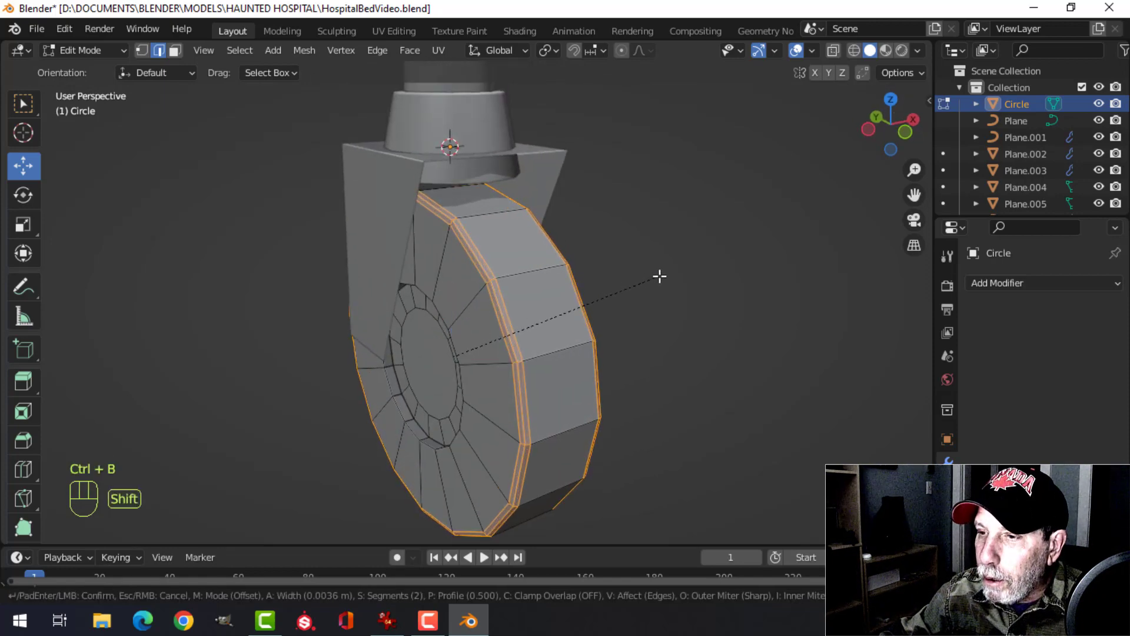
pyautogui.click(659, 275)
# Bevel the edge loop around the wheel's recessed hub
pyautogui.hotkey('alt', 'a')
pyautogui.moveTo(530, 323); pyautogui.dragTo(465, 319, button='middle')
pyautogui.keyDown('alt'); pyautogui.keyDown('shift'); pyautogui.click(445, 307); pyautogui.keyUp('shift'); pyautogui.keyUp('alt')
pyautogui.moveTo(445, 307); pyautogui.dragTo(575, 295, button='middle')
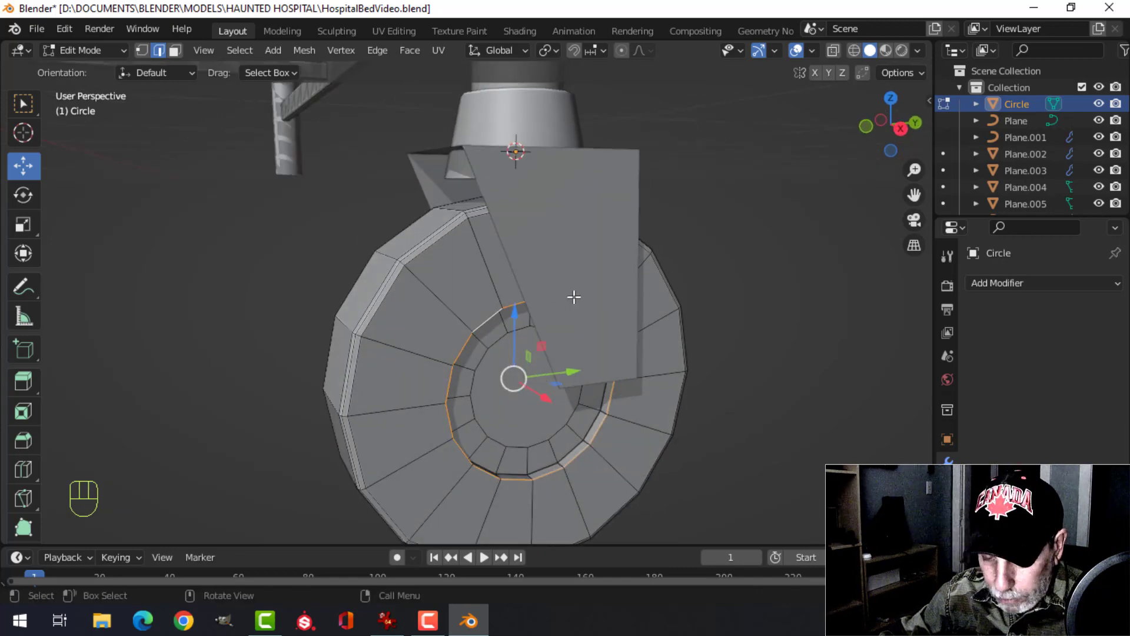
pyautogui.hotkey('ctrl', 'b')
pyautogui.click(632, 255)
# Give the wheel a level 1 subdivision surface and shade it smooth in Object Mode
pyautogui.press('Tab')
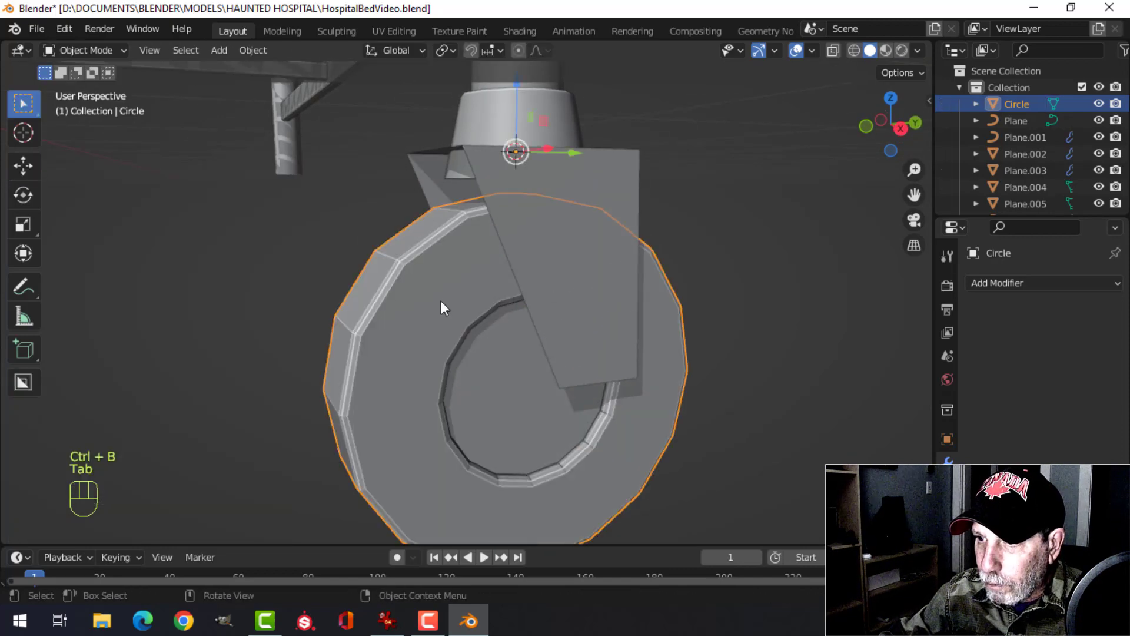
pyautogui.hotkey('ctrl', '1')
pyautogui.rightClick(439, 295)
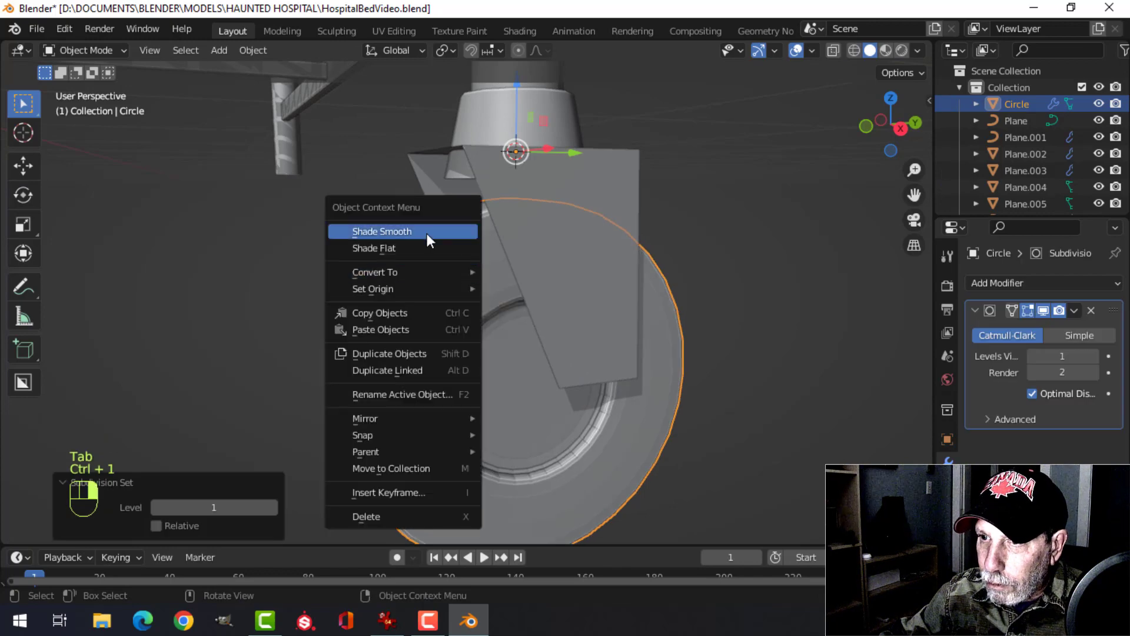
pyautogui.click(426, 233)
pyautogui.hotkey('alt', 'a')
pyautogui.scroll(-3, 474, 291)
pyautogui.moveTo(479, 298); pyautogui.dragTo(545, 324, button='middle')
pyautogui.click(452, 312)
pyautogui.press('Tab')
pyautogui.scroll(3, 533, 316)
pyautogui.hotkey('alt', 'a')
pyautogui.scroll(2, 500, 323)
pyautogui.keyDown('alt'); pyautogui.keyDown('shift'); pyautogui.click(452, 283); pyautogui.keyUp('shift'); pyautogui.keyUp('alt')
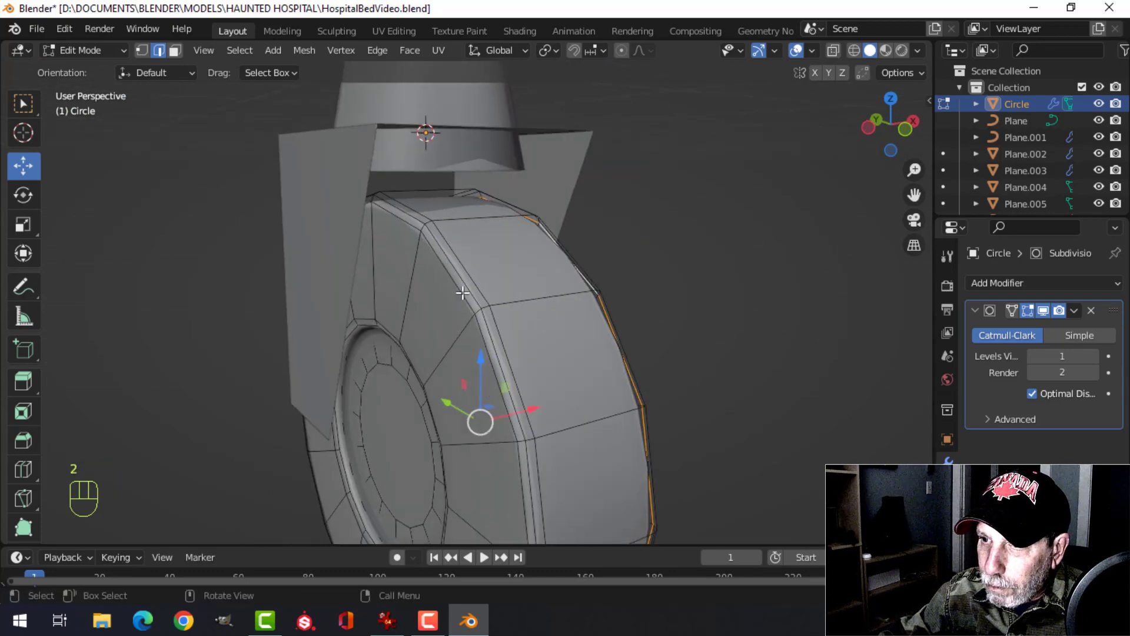
pyautogui.keyDown('alt'); pyautogui.keyDown('shift'); pyautogui.click(461, 294); pyautogui.keyUp('shift'); pyautogui.keyUp('alt')
pyautogui.press('s')
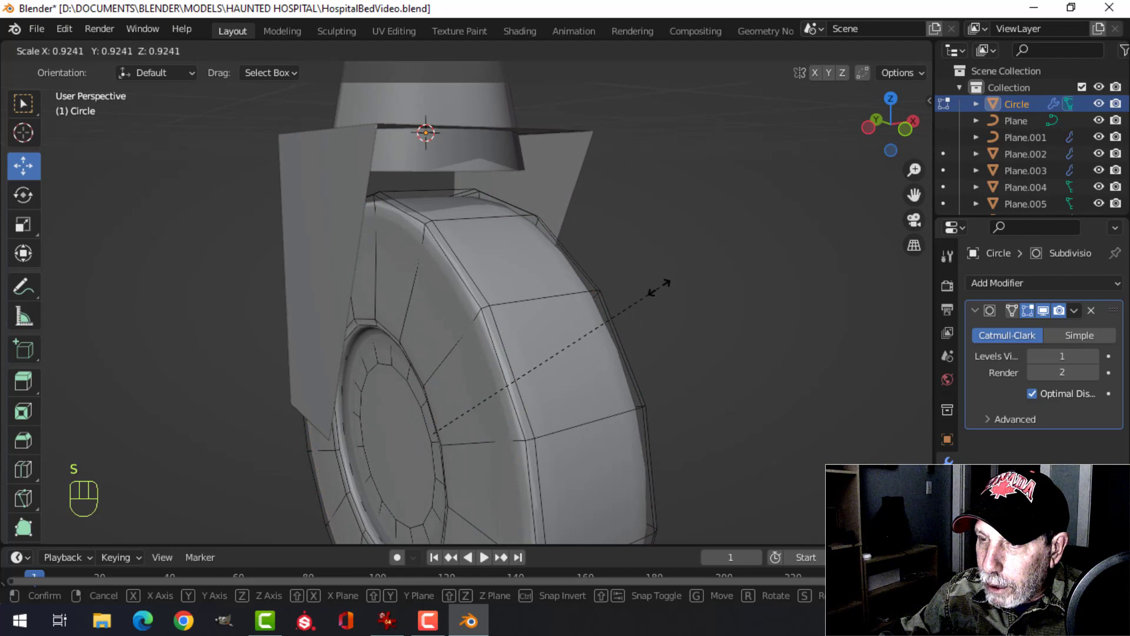
pyautogui.press('Escape')
pyautogui.moveTo(658, 287); pyautogui.dragTo(501, 304, button='middle')
pyautogui.hotkey('alt', 'a')
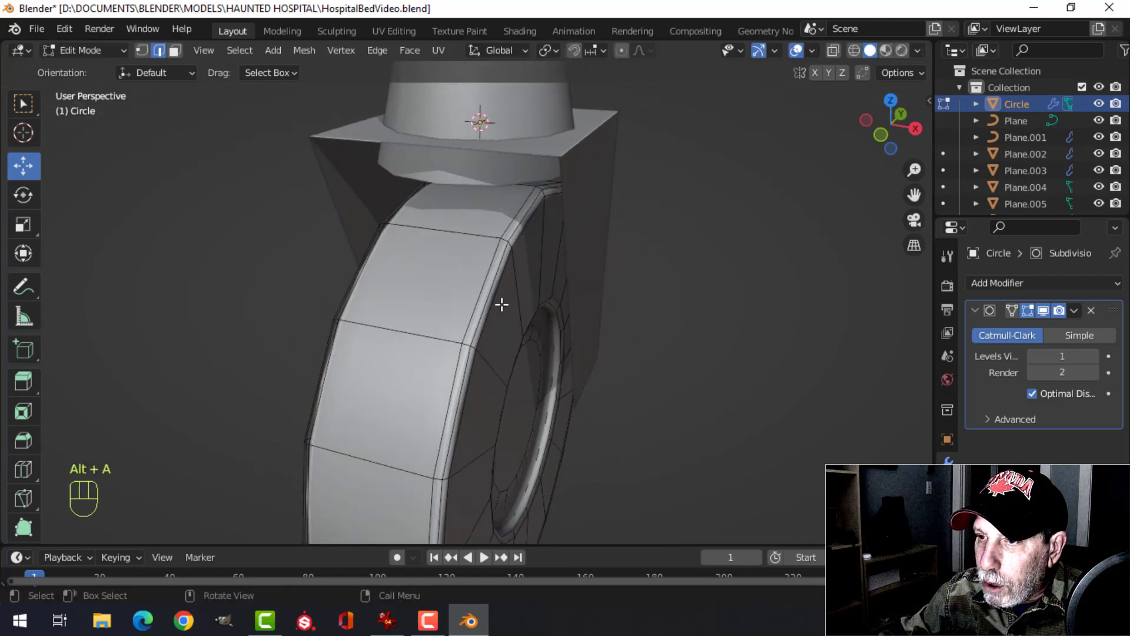
# Select the two edge loops bordering the wheel's tread and scale them along X to about 0.809
pyautogui.keyDown('alt'); pyautogui.keyDown('shift'); pyautogui.click(489, 259); pyautogui.keyUp('shift'); pyautogui.keyUp('alt')
pyautogui.moveTo(489, 258); pyautogui.dragTo(515, 302, button='middle')
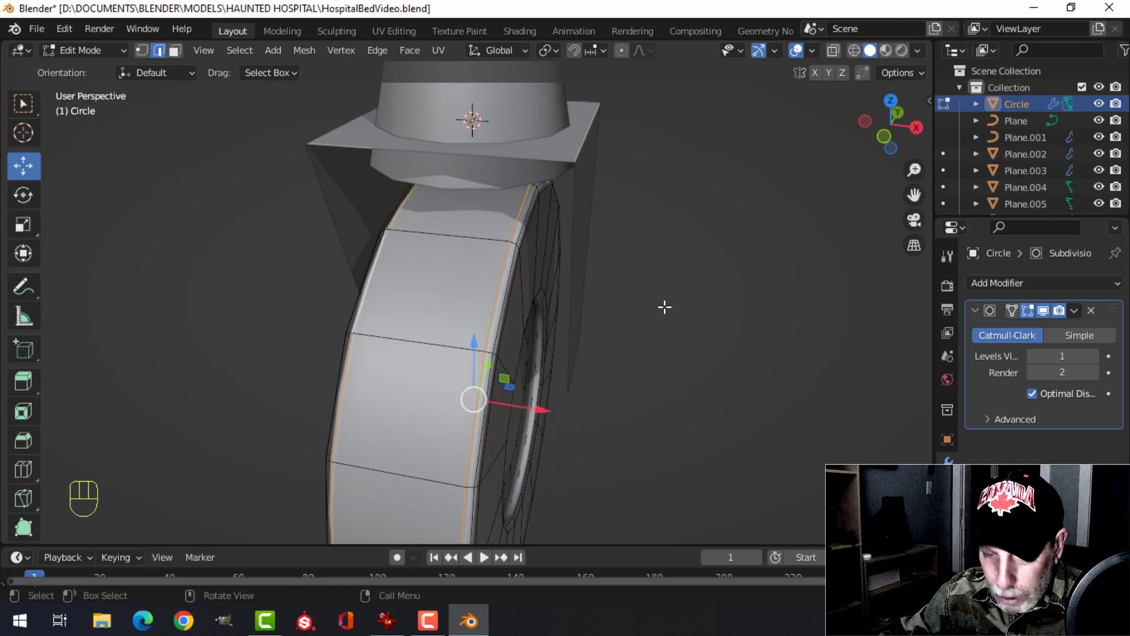
pyautogui.press('s')
pyautogui.press('x')
pyautogui.click(622, 310)
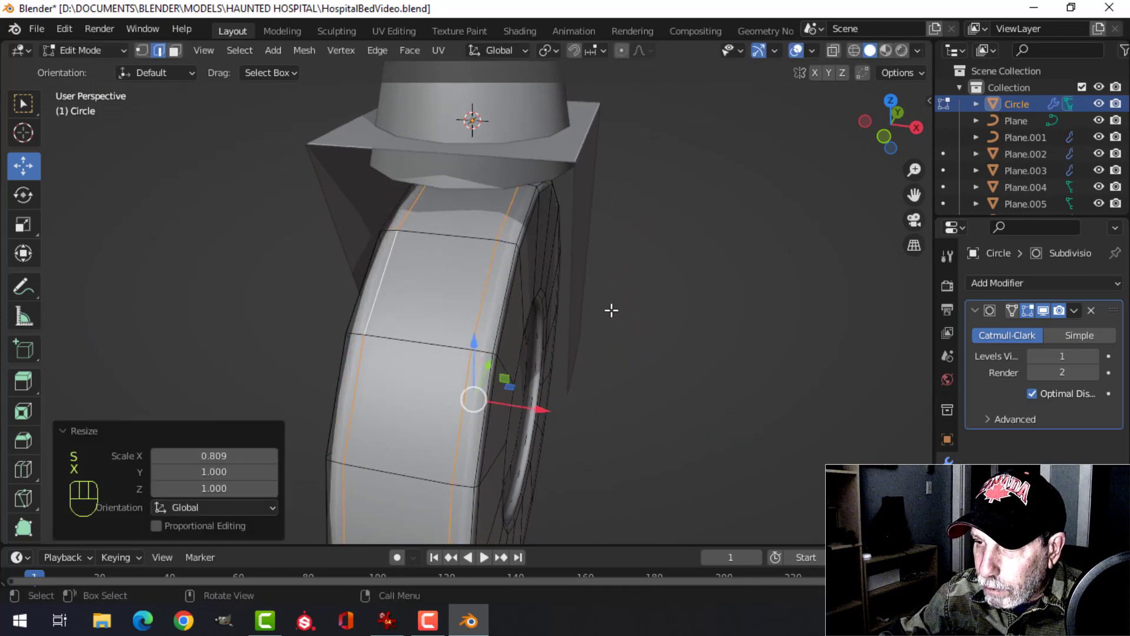
pyautogui.hotkey('alt', 'a')
pyautogui.press('Tab')
pyautogui.scroll(-3, 553, 316)
pyautogui.hotkey('alt', 'a')
pyautogui.moveTo(543, 331); pyautogui.dragTo(593, 302, button='middle')
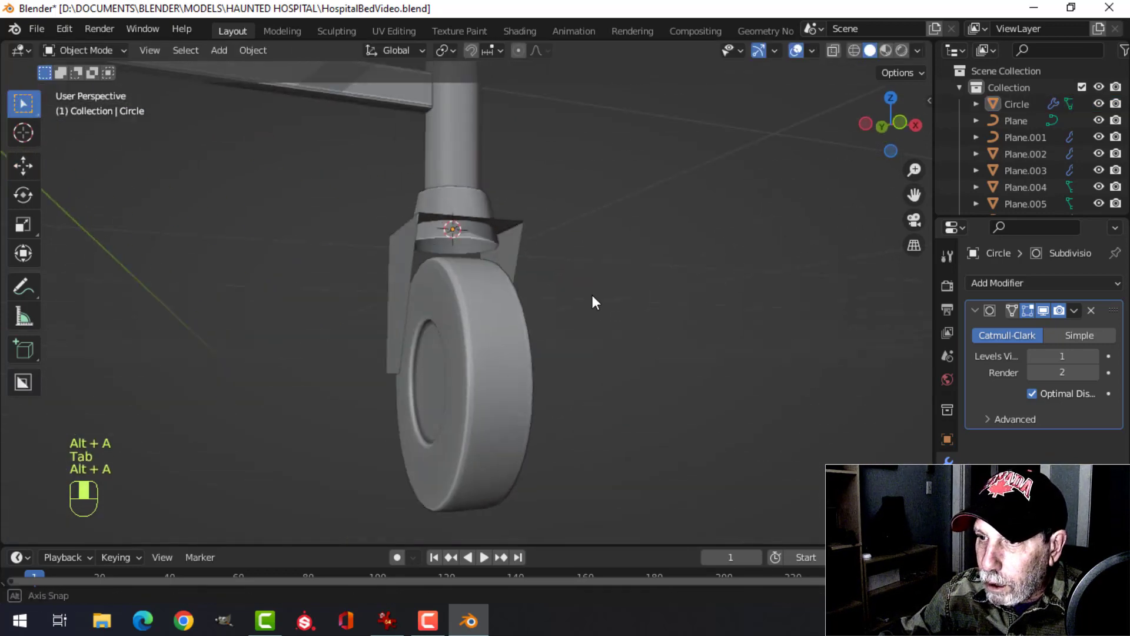
pyautogui.scroll(-3, 600, 321)
pyautogui.moveTo(608, 341); pyautogui.dragTo(461, 333, button='middle')
pyautogui.scroll(2, 524, 338)
# Dissolve the extra edge loops along the wheel's bevelled rim to soften its rounding
pyautogui.press('Tab')
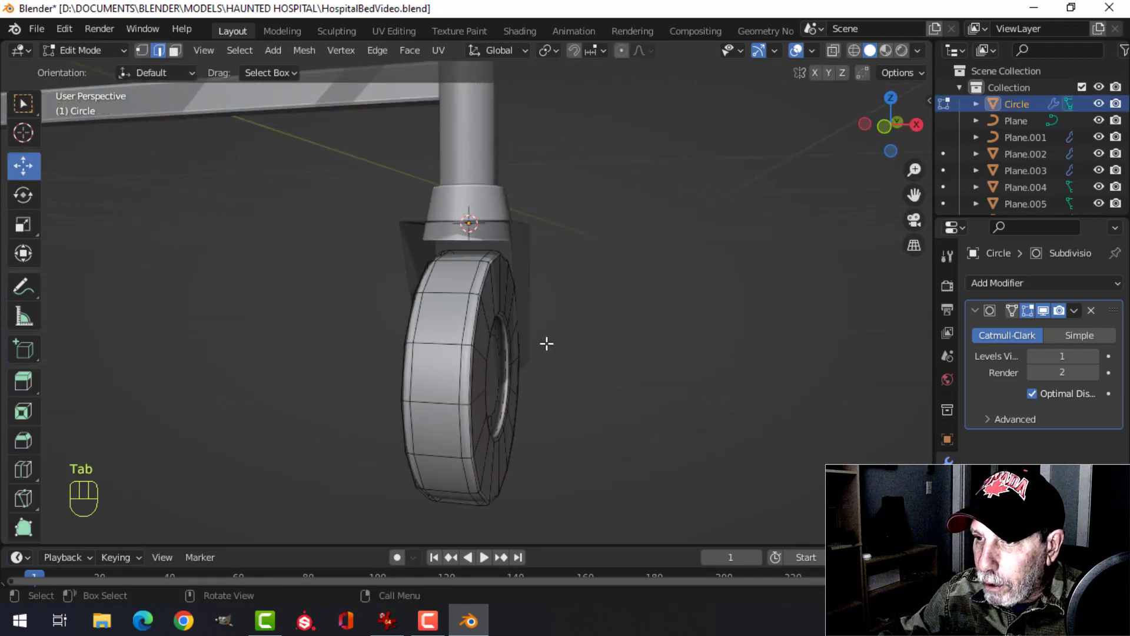
pyautogui.scroll(4, 541, 330)
pyautogui.hotkey('alt', 'a')
pyautogui.keyDown('alt'); pyautogui.keyDown('shift'); pyautogui.click(470, 271); pyautogui.keyUp('shift'); pyautogui.keyUp('alt')
pyautogui.moveTo(470, 271); pyautogui.dragTo(469, 296, button='middle')
pyautogui.press('x')
pyautogui.click(454, 275)
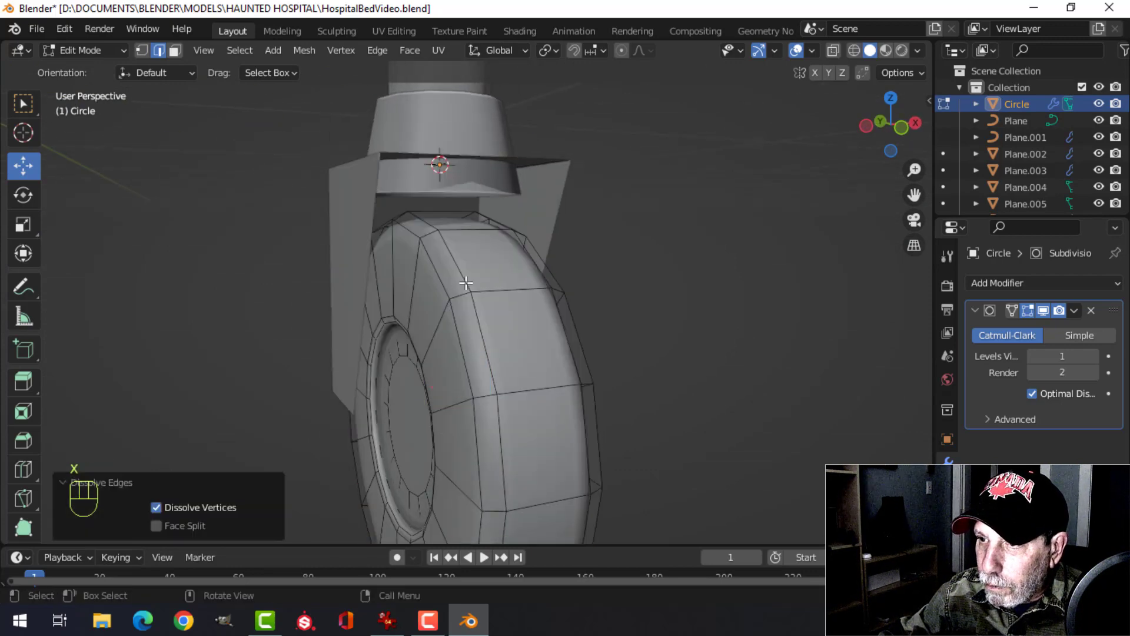
pyautogui.press('Tab')
pyautogui.scroll(-3, 574, 316)
pyautogui.hotkey('alt', 'a')
pyautogui.moveTo(574, 316); pyautogui.dragTo(478, 332, button='middle')
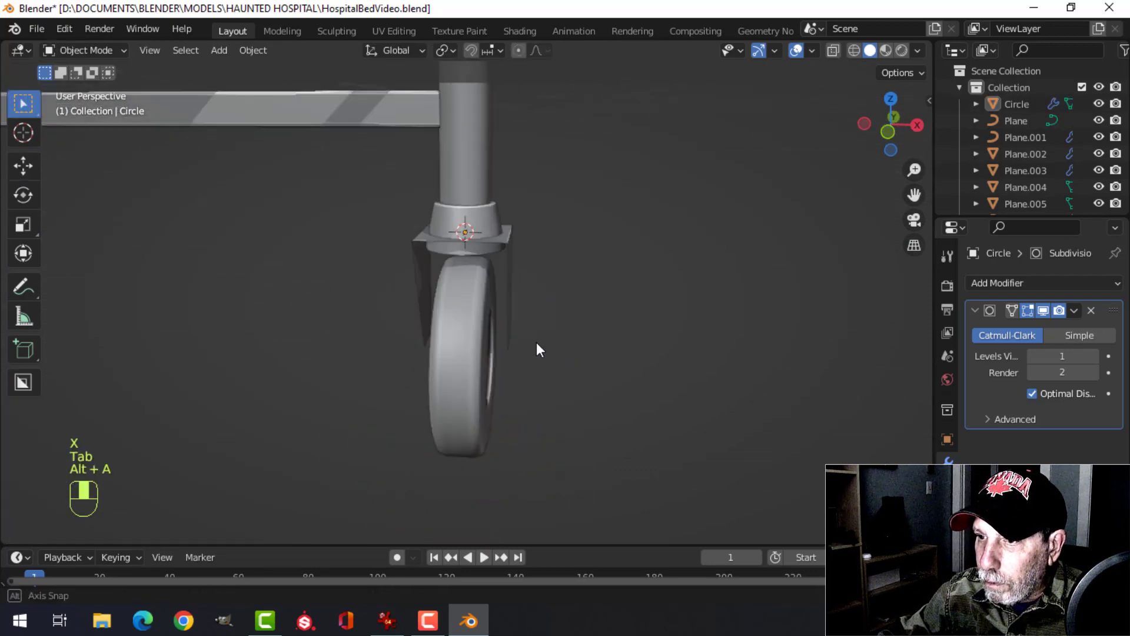
pyautogui.scroll(-3, 493, 359)
# Select the entire wheel mesh and scale it along X to about 1.114
pyautogui.click(478, 332)
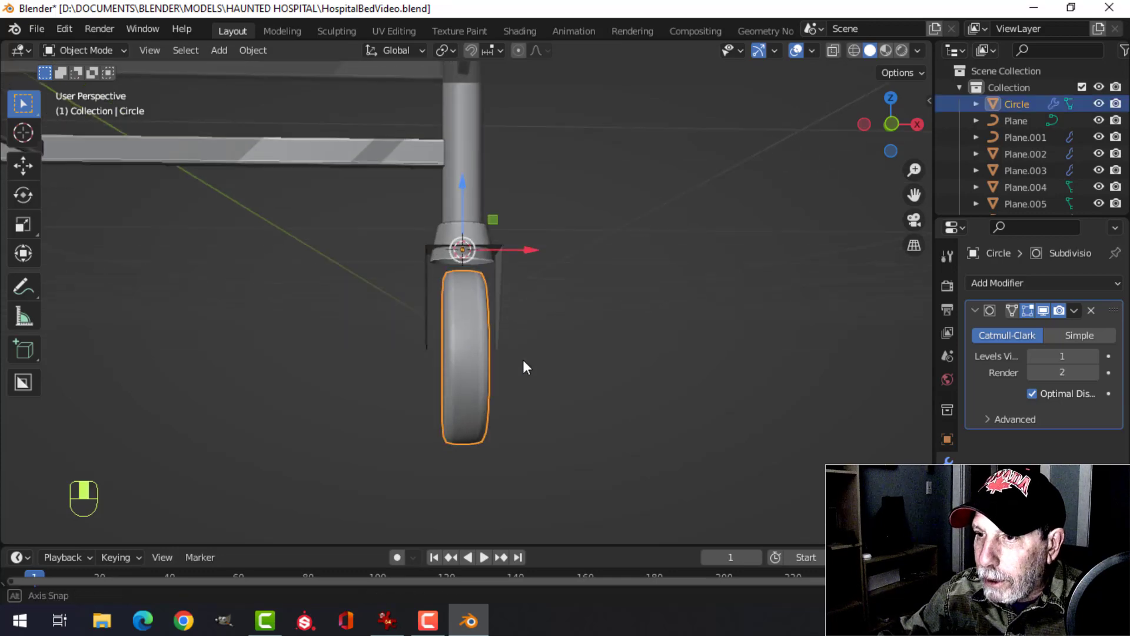
pyautogui.press('Tab')
pyautogui.press('a')
pyautogui.press('s')
pyautogui.press('x')
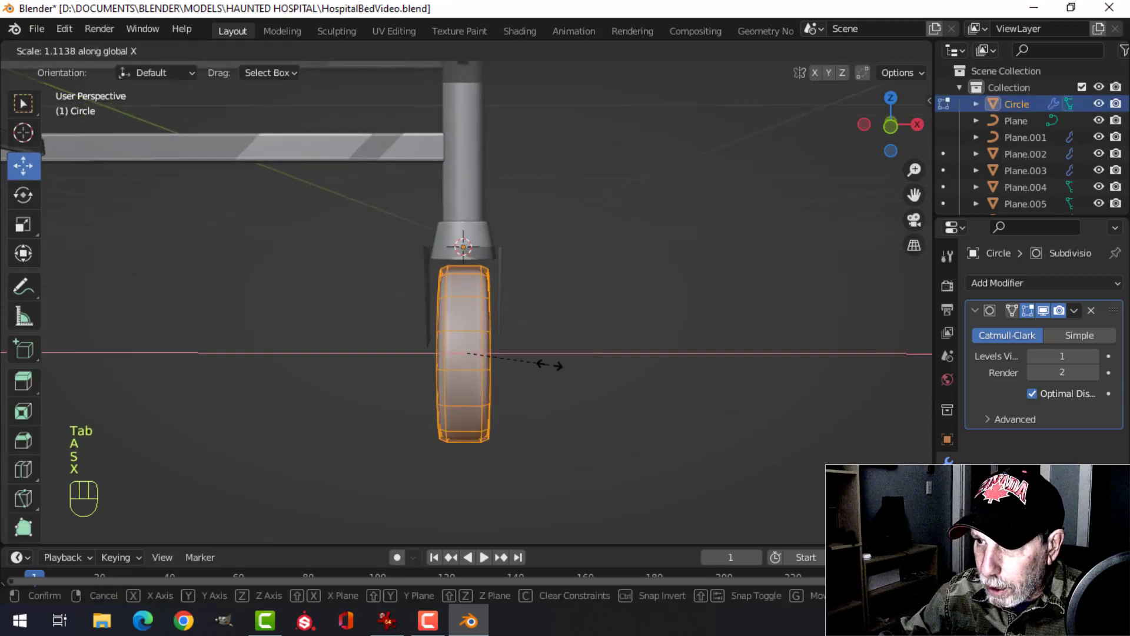
pyautogui.click(545, 362)
# Lower the wheel mesh by about 0.006 m and shift it along Y to centre it beneath the fork's lower end
pyautogui.moveTo(575, 343); pyautogui.dragTo(471, 337, button='middle')
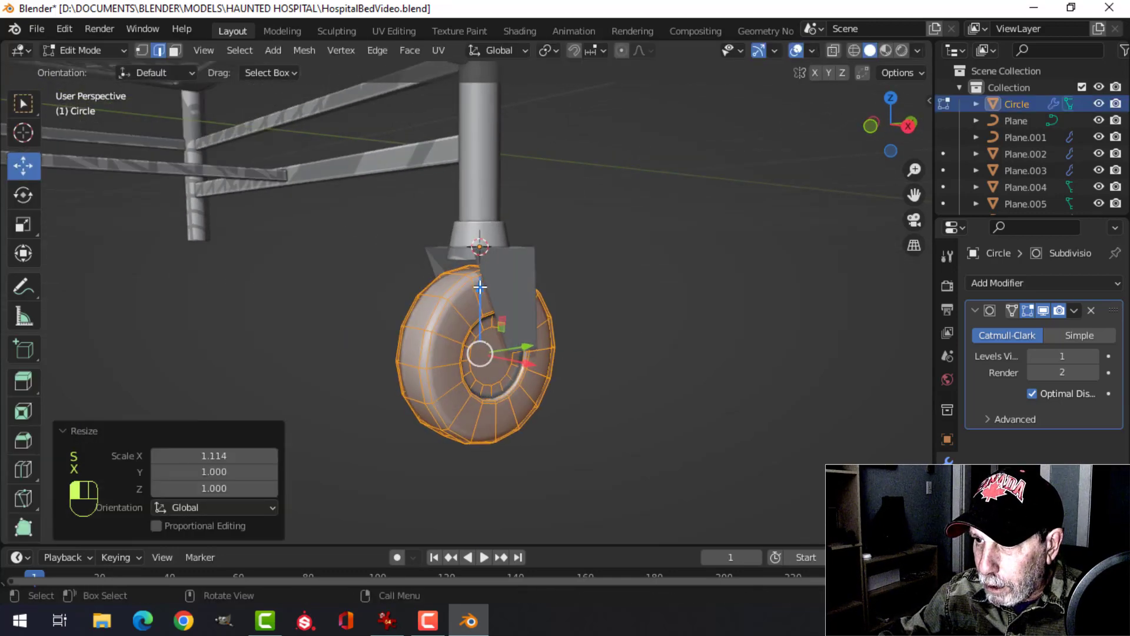
pyautogui.moveTo(480, 287); pyautogui.dragTo(480, 293)
pyautogui.moveTo(615, 332); pyautogui.dragTo(565, 344, button='middle')
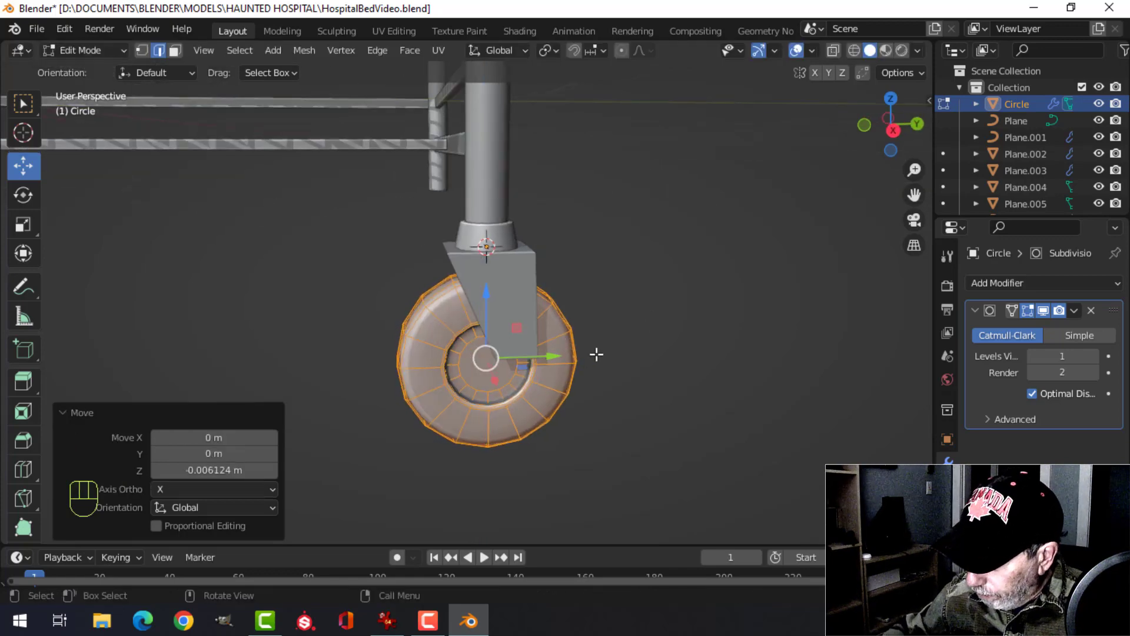
pyautogui.press('KP_3')
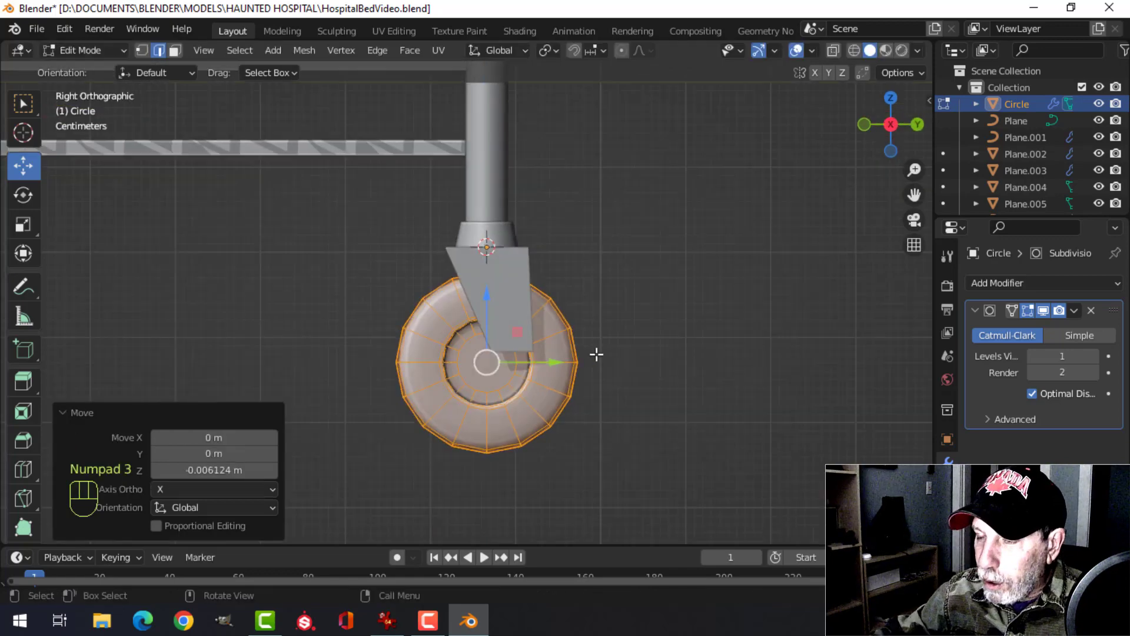
pyautogui.moveTo(558, 358); pyautogui.dragTo(577, 348)
pyautogui.press('Tab')
# Move the fork's lower edges down along Z toward the centre of the wheel hub
pyautogui.click(545, 366)
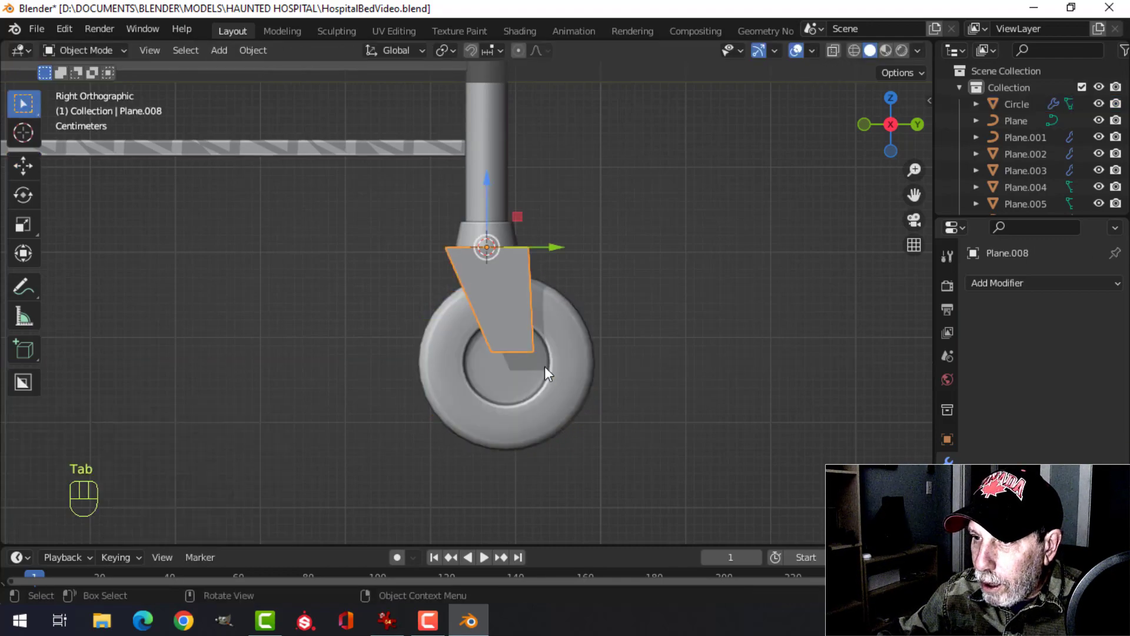
pyautogui.press('Tab')
pyautogui.hotkey('alt', 'a')
pyautogui.moveTo(545, 366)
pyautogui.mouseDown(button='middle')
pyautogui.moveTo(601, 339)
pyautogui.moveTo(553, 376)
pyautogui.mouseUp(button='middle')
pyautogui.hotkey('ctrl', 'z')
pyautogui.press('KP_3')
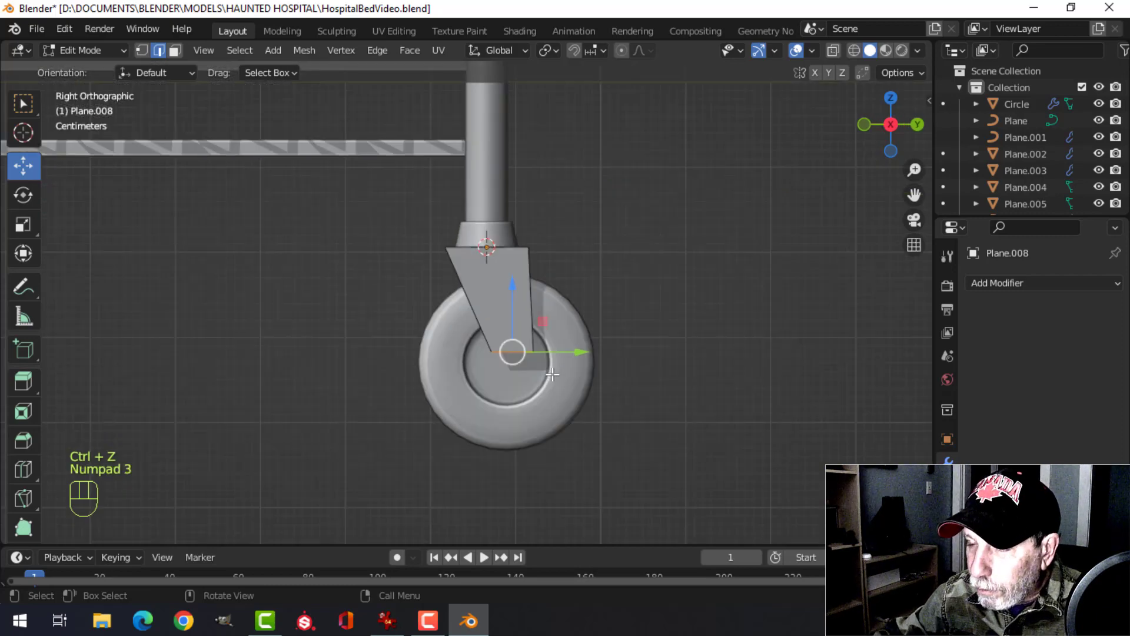
pyautogui.moveTo(512, 287); pyautogui.dragTo(518, 314)
pyautogui.press('Tab')
pyautogui.hotkey('alt', 'a')
pyautogui.moveTo(528, 317); pyautogui.dragTo(354, 364, button='middle')
# Select the whole fork mesh and recalculate its normals to the outside
pyautogui.click(497, 326)
pyautogui.scroll(3, 497, 327)
pyautogui.press('Tab')
pyautogui.press('a')
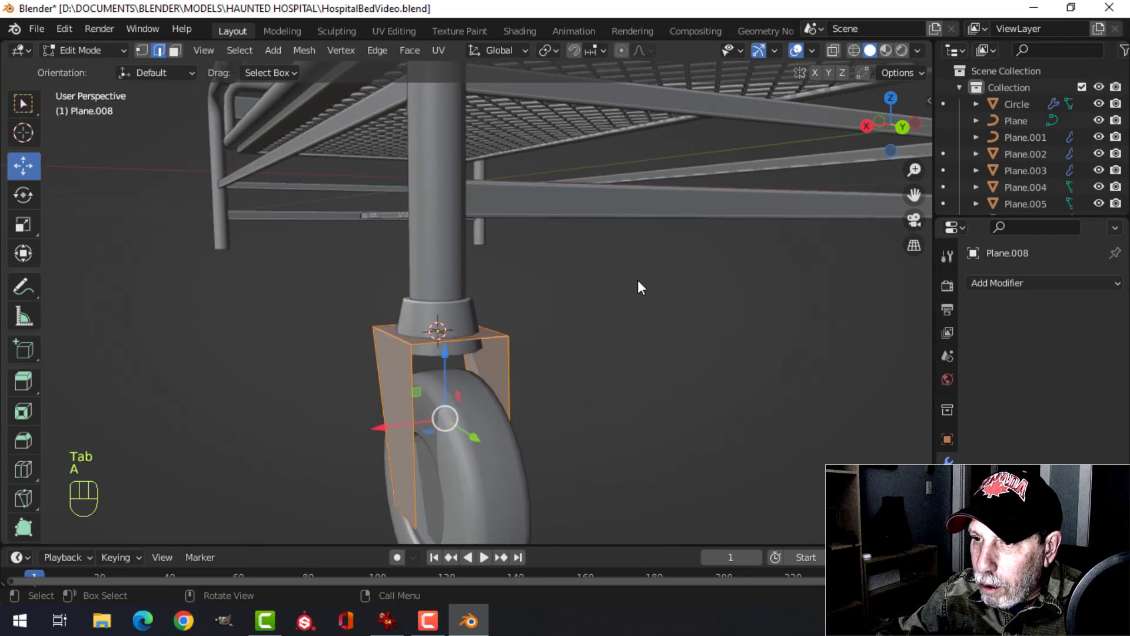
pyautogui.hotkey('alt', 'n')
pyautogui.click(609, 297)
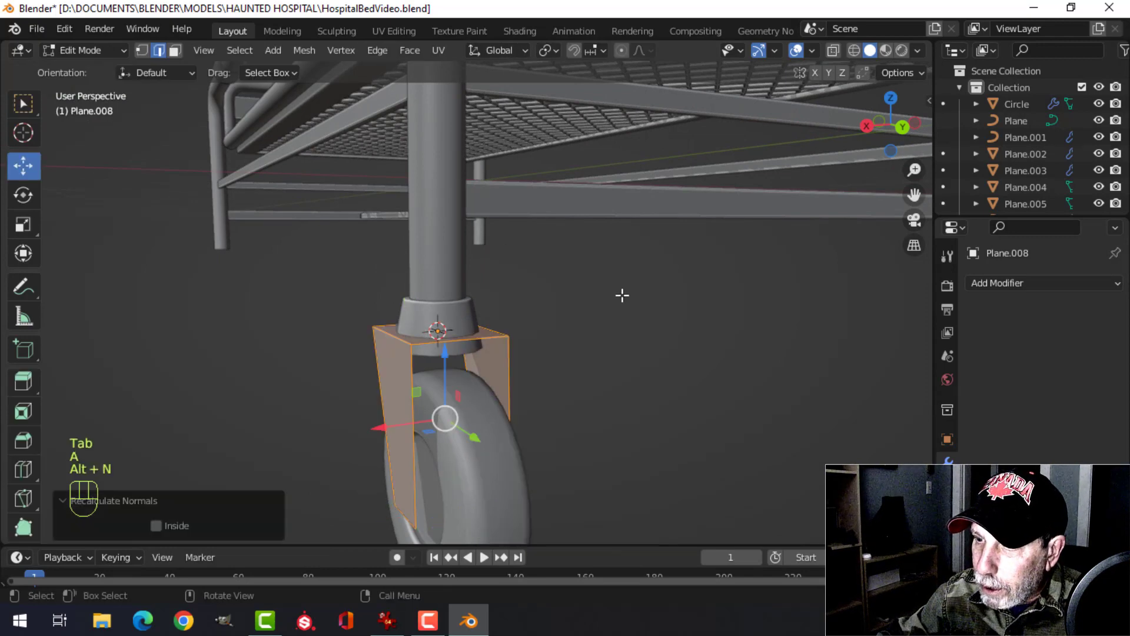
# Extrude all fork faces in place and shrink them along their normals by about 0.006 m to give the fork thickness
pyautogui.moveTo(606, 320)
pyautogui.mouseDown(button='middle')
pyautogui.moveTo(613, 293)
pyautogui.moveTo(606, 300)
pyautogui.mouseUp(button='middle')
pyautogui.press('e')
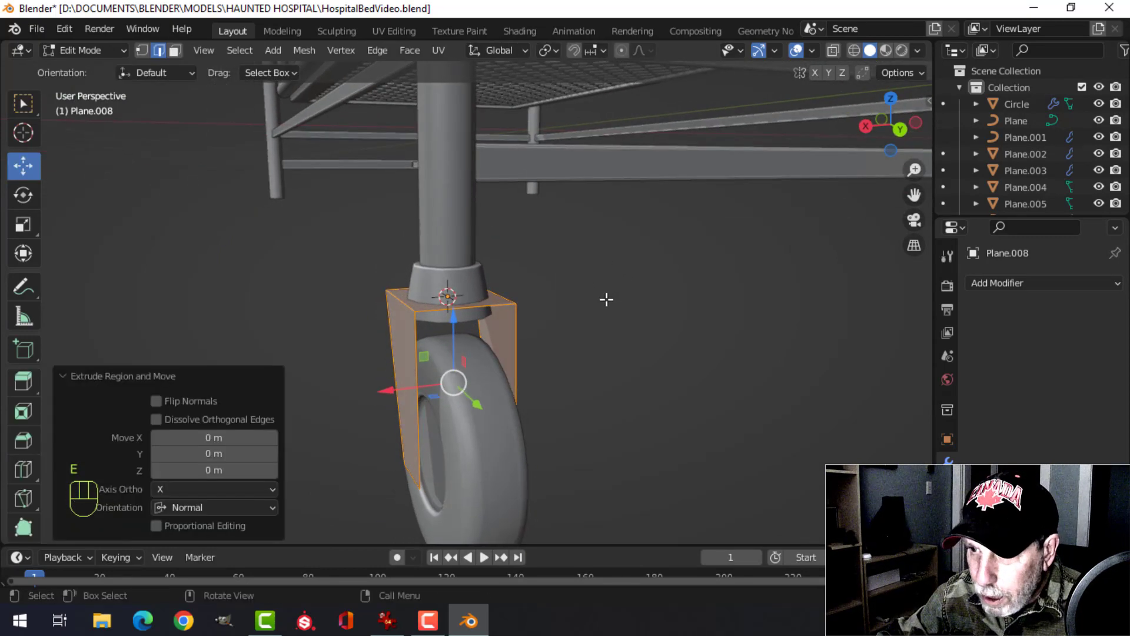
pyautogui.hotkey('alt', 's')
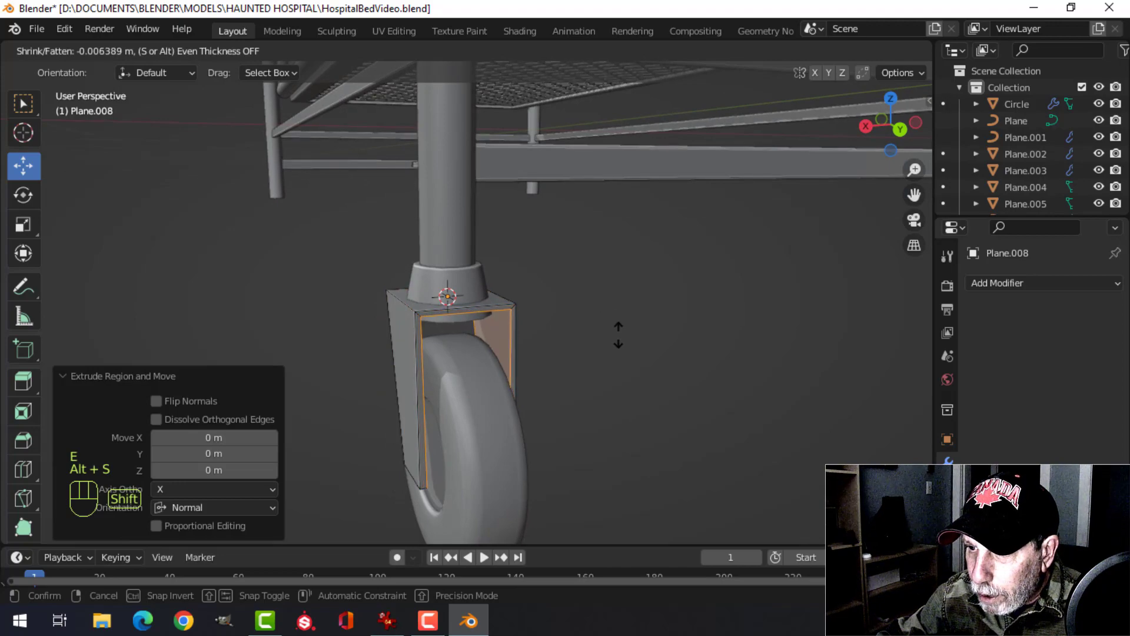
pyautogui.click(620, 342)
pyautogui.moveTo(620, 342); pyautogui.dragTo(592, 304, button='middle')
# Bevel the fork's two upper bend edges, inside and outside, with 4 segments and a width of about 0.0056 m
pyautogui.hotkey('alt', 'a')
pyautogui.scroll(1, 560, 313)
pyautogui.keyDown('alt'); pyautogui.keyDown('shift'); pyautogui.click(438, 255); pyautogui.keyUp('shift'); pyautogui.keyUp('alt')
pyautogui.moveTo(438, 254); pyautogui.dragTo(639, 283, button='middle')
pyautogui.moveTo(717, 304); pyautogui.dragTo(676, 259, button='middle')
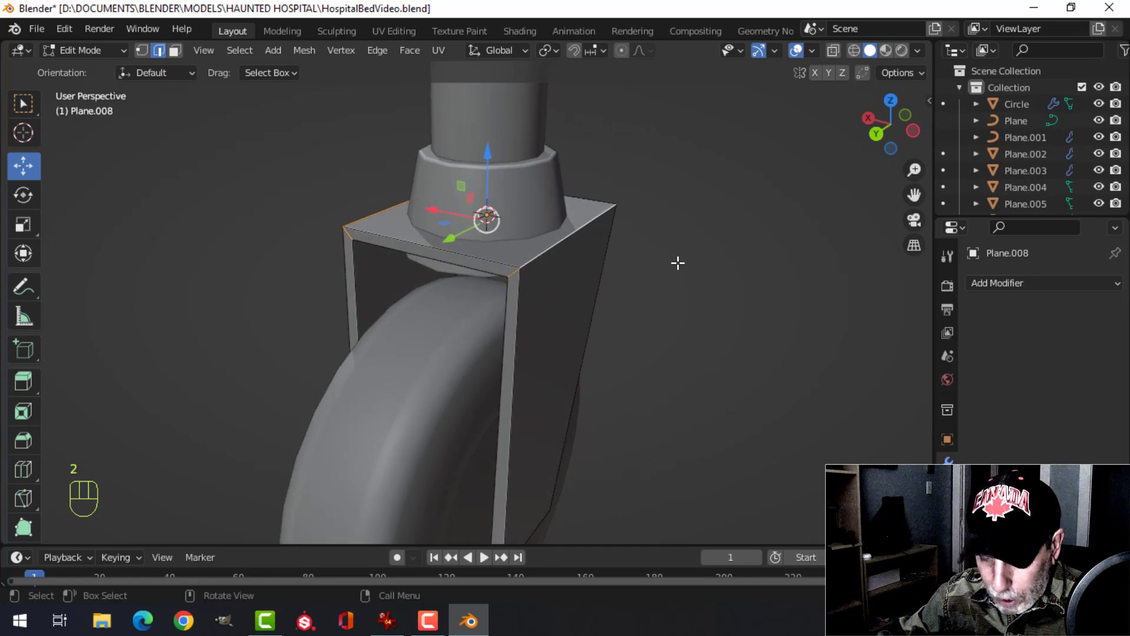
pyautogui.hotkey('ctrl', 'b')
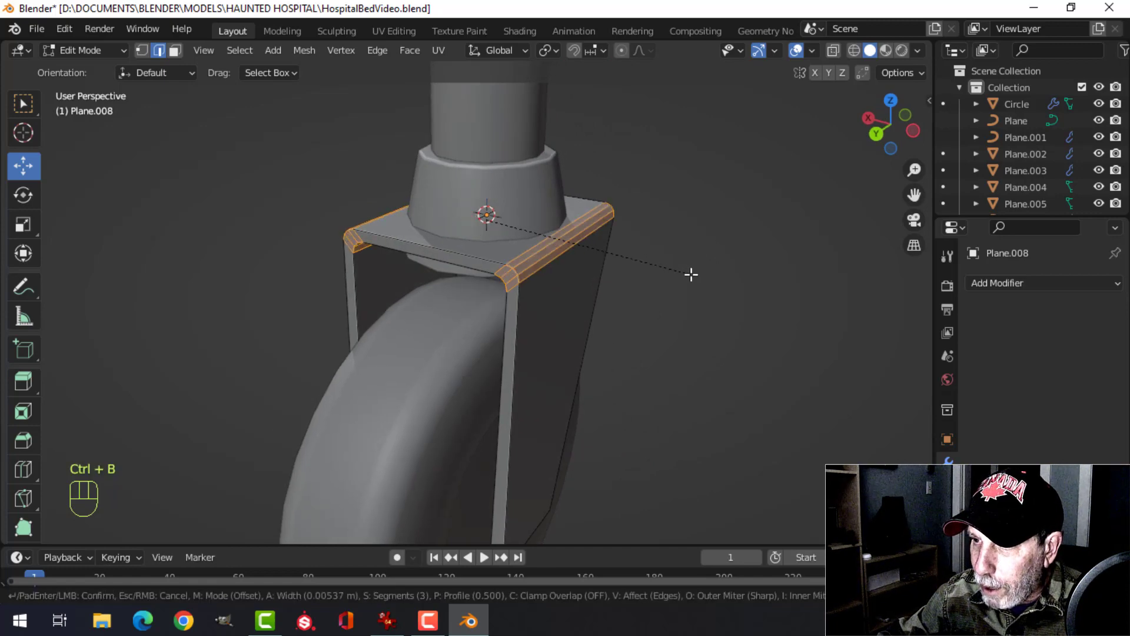
pyautogui.click(691, 275)
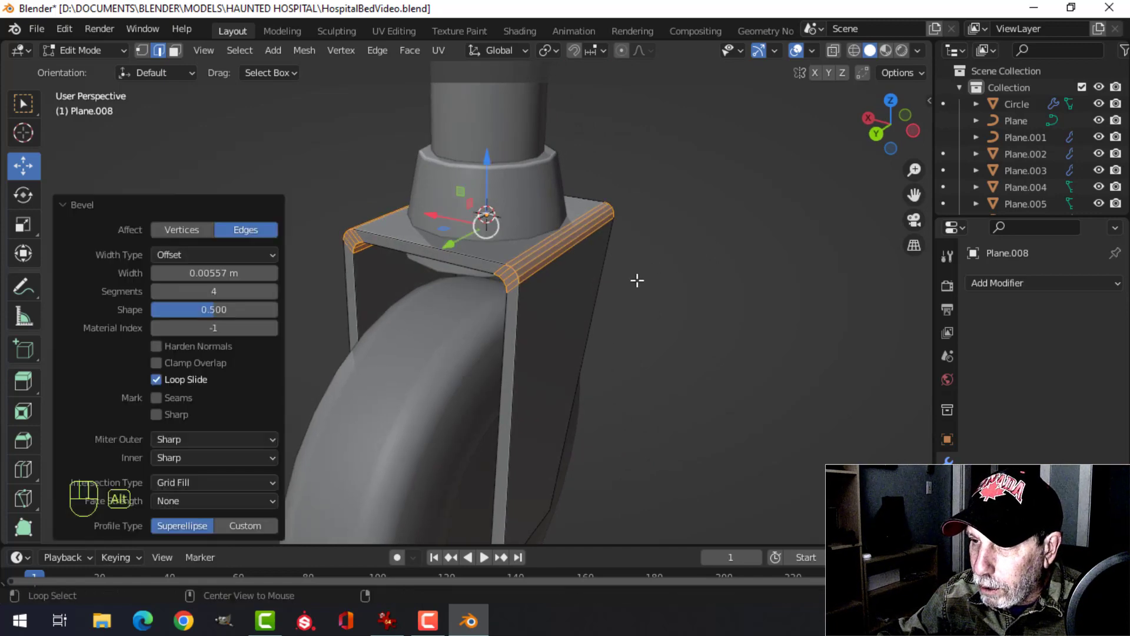
pyautogui.hotkey('alt', 'a')
pyautogui.press('Tab')
pyautogui.hotkey('alt', 'a')
pyautogui.scroll(-3, 638, 277)
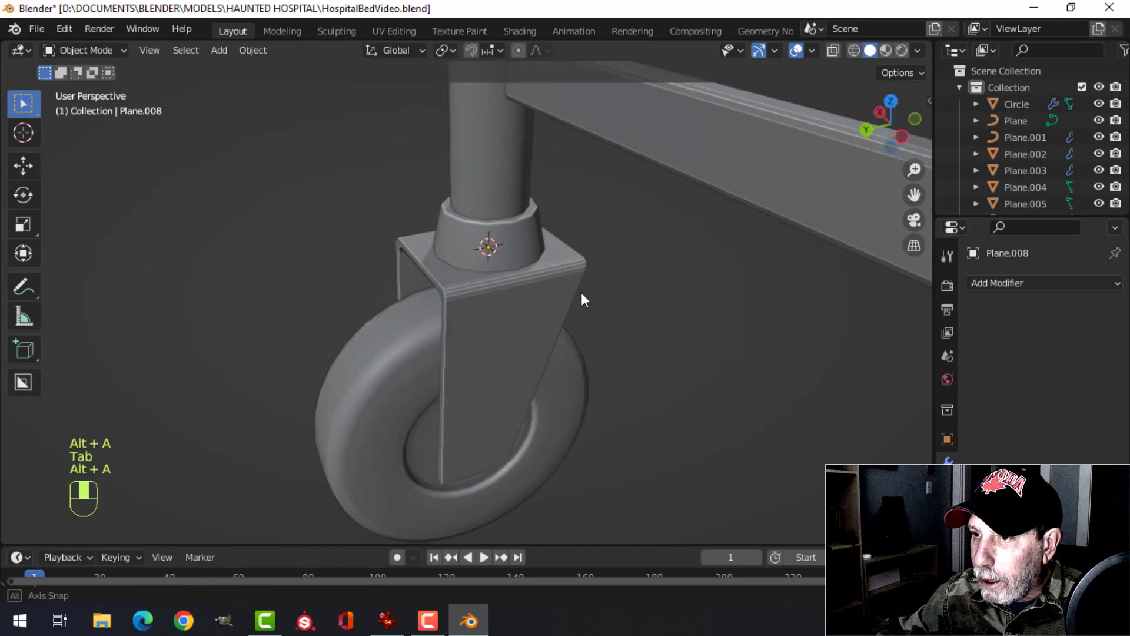
# Add a Bevel modifier with 3 segments to the fork and shade it smooth
pyautogui.click(1002, 282)
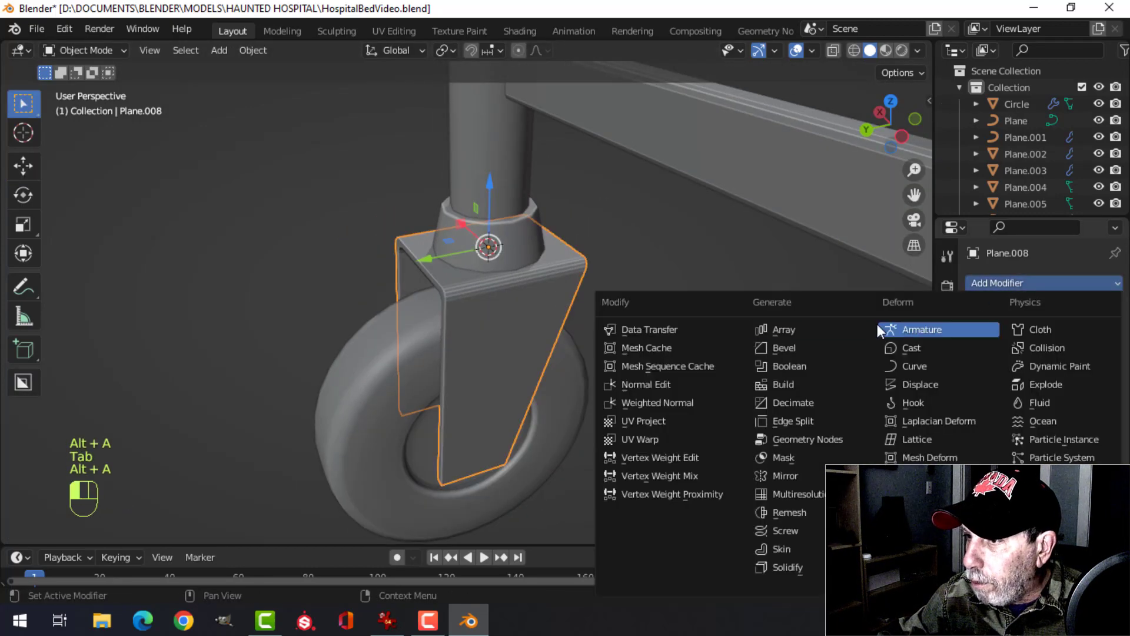
pyautogui.click(836, 346)
pyautogui.moveTo(516, 316); pyautogui.dragTo(548, 300, button='middle')
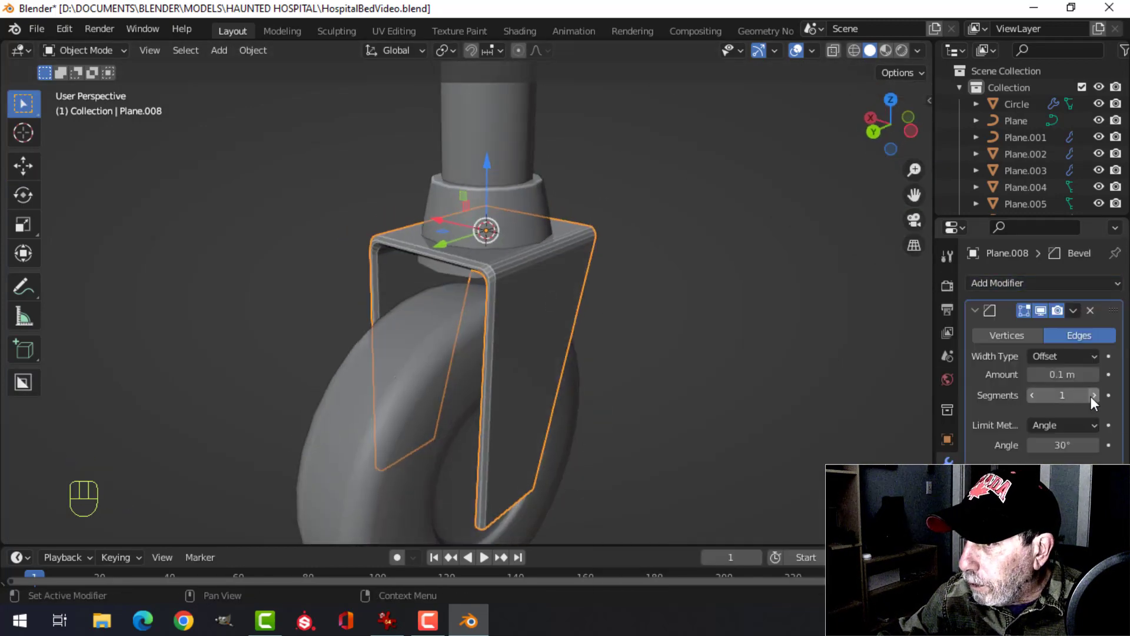
pyautogui.click(1091, 395)
pyautogui.click(1090, 395)
pyautogui.rightClick(543, 307)
pyautogui.click(539, 302)
pyautogui.hotkey('alt', 'a')
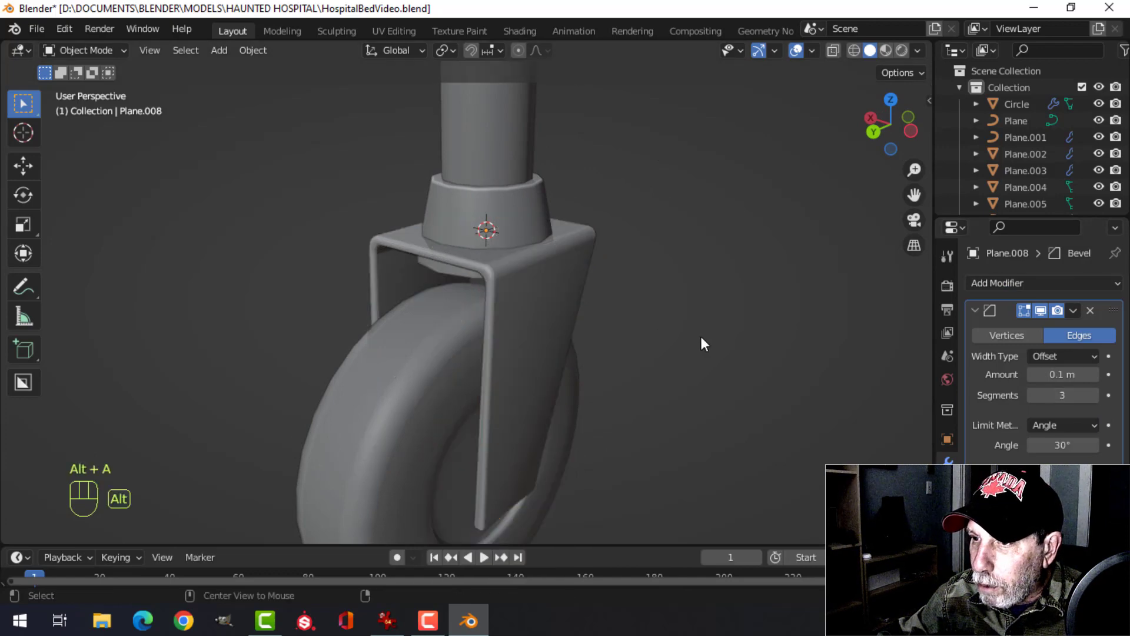
# Add a Weighted Normal modifier to the fork and enable Auto Smooth for its normals
pyautogui.moveTo(701, 337); pyautogui.dragTo(522, 313, button='middle')
pyautogui.click(522, 313)
pyautogui.scroll(-3, 660, 342)
pyautogui.moveTo(680, 347); pyautogui.dragTo(648, 346, button='middle')
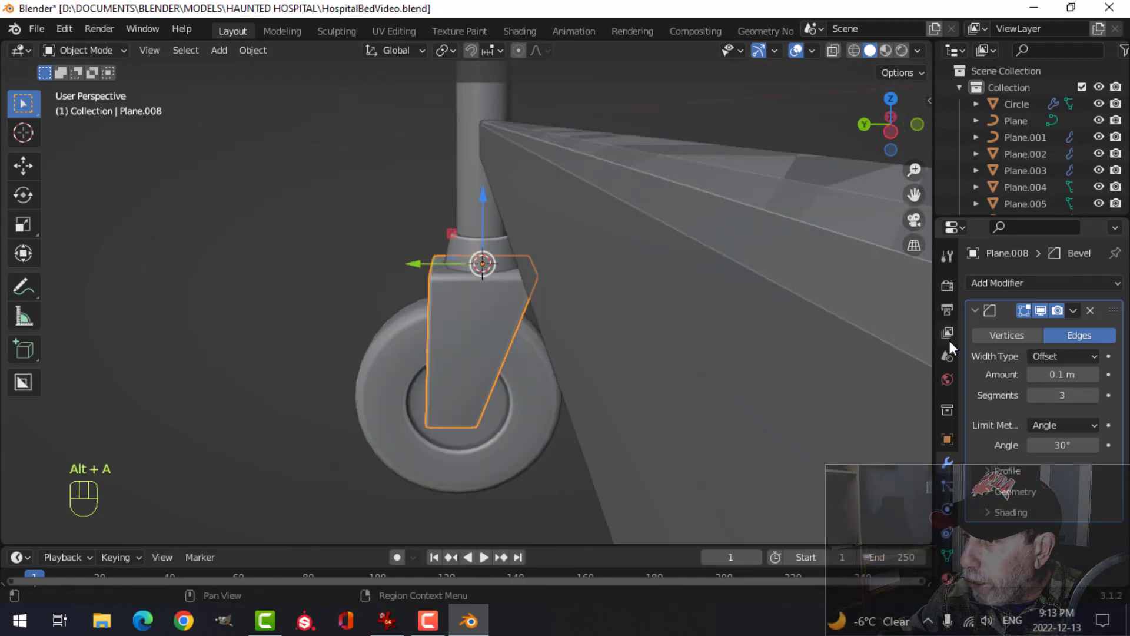
pyautogui.click(975, 311)
pyautogui.click(990, 285)
pyautogui.click(701, 399)
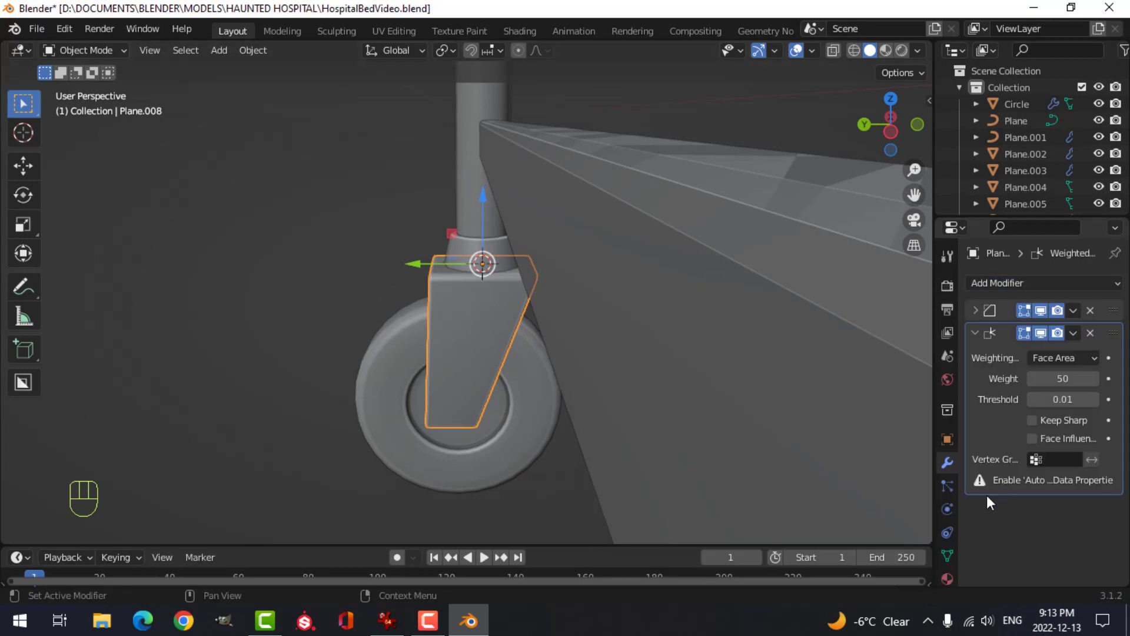
pyautogui.click(948, 555)
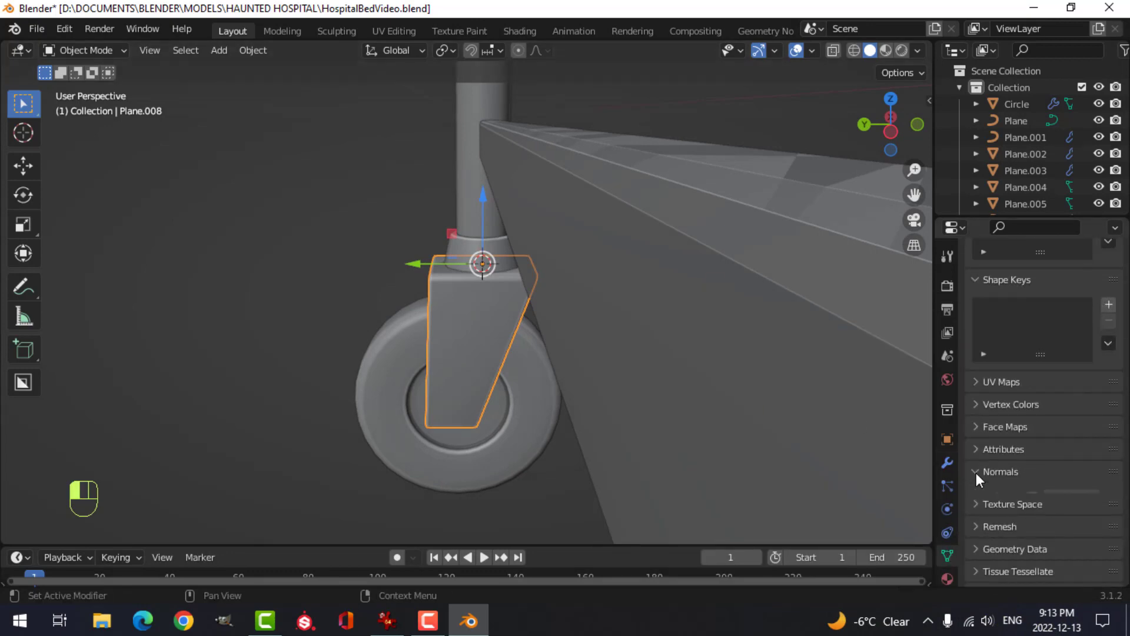
pyautogui.click(977, 472)
pyautogui.click(1034, 497)
pyautogui.keyDown('alt'); pyautogui.moveTo(513, 383); pyautogui.dragTo(627, 368, button='middle'); pyautogui.keyUp('alt')
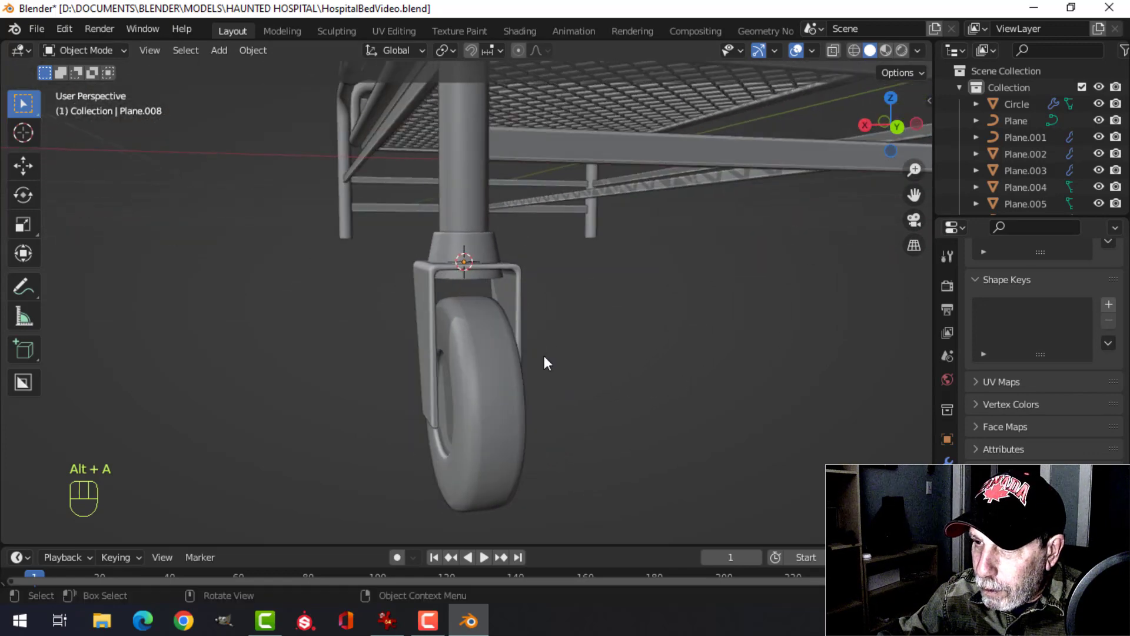
# Raise the flared leg cap's whole mesh along Z until its base rests on the fork's top plate
pyautogui.scroll(2, 535, 351)
pyautogui.keyDown('shift'); pyautogui.moveTo(522, 344); pyautogui.dragTo(531, 420, button='middle'); pyautogui.keyUp('shift')
pyautogui.keyDown('shift'); pyautogui.click(511, 349); pyautogui.keyUp('shift')
pyautogui.moveTo(511, 350); pyautogui.dragTo(616, 373, button='middle')
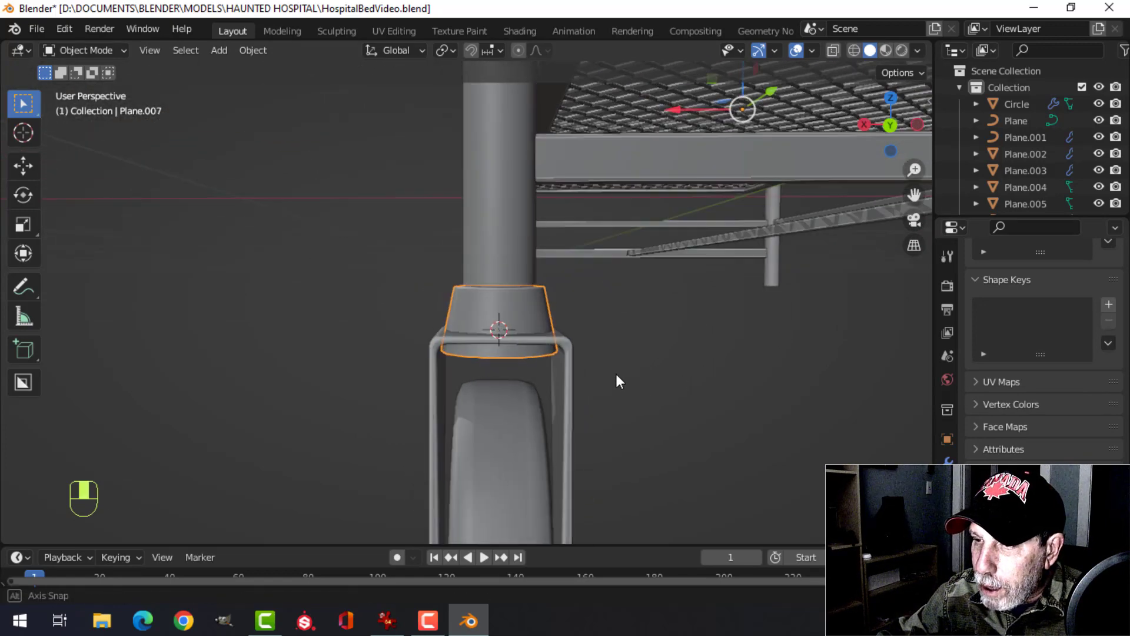
pyautogui.press('Tab')
pyautogui.press('a')
pyautogui.moveTo(500, 298); pyautogui.dragTo(509, 236)
pyautogui.press('Tab')
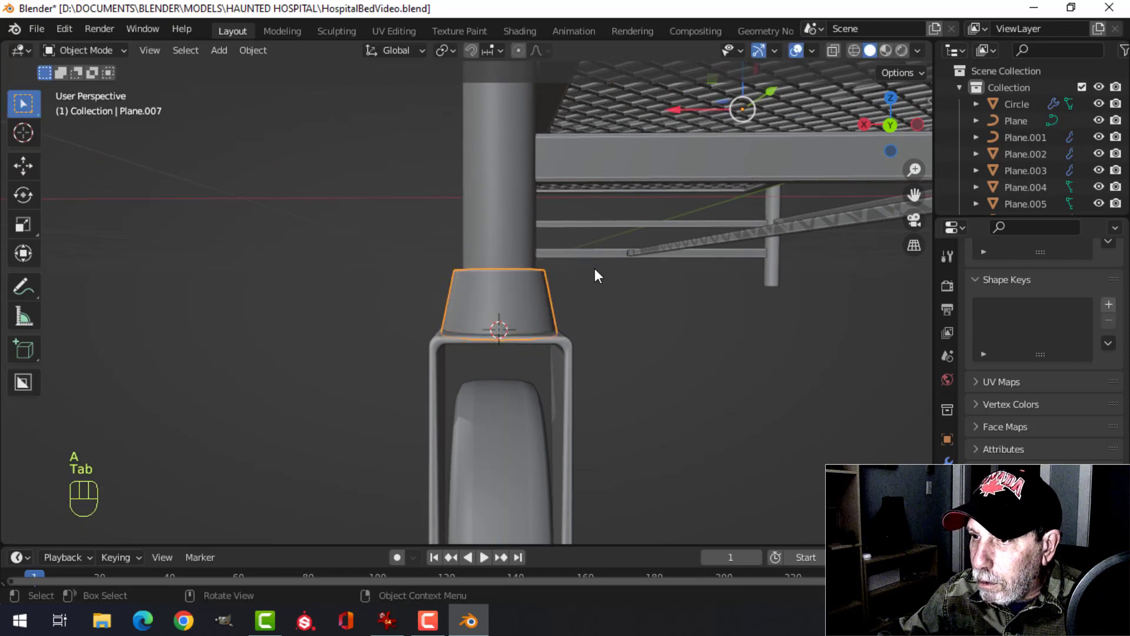
# Scale the flared leg cap's whole mesh in X and Y only, keeping its height
pyautogui.click(493, 299)
pyautogui.click(535, 304)
pyautogui.press('Tab')
pyautogui.press('a')
pyautogui.moveTo(586, 310); pyautogui.dragTo(567, 335, button='middle')
pyautogui.press('s')
pyautogui.hotkey('shift', 'z')
pyautogui.click(600, 336)
pyautogui.press('Tab')
pyautogui.hotkey('alt', 'a')
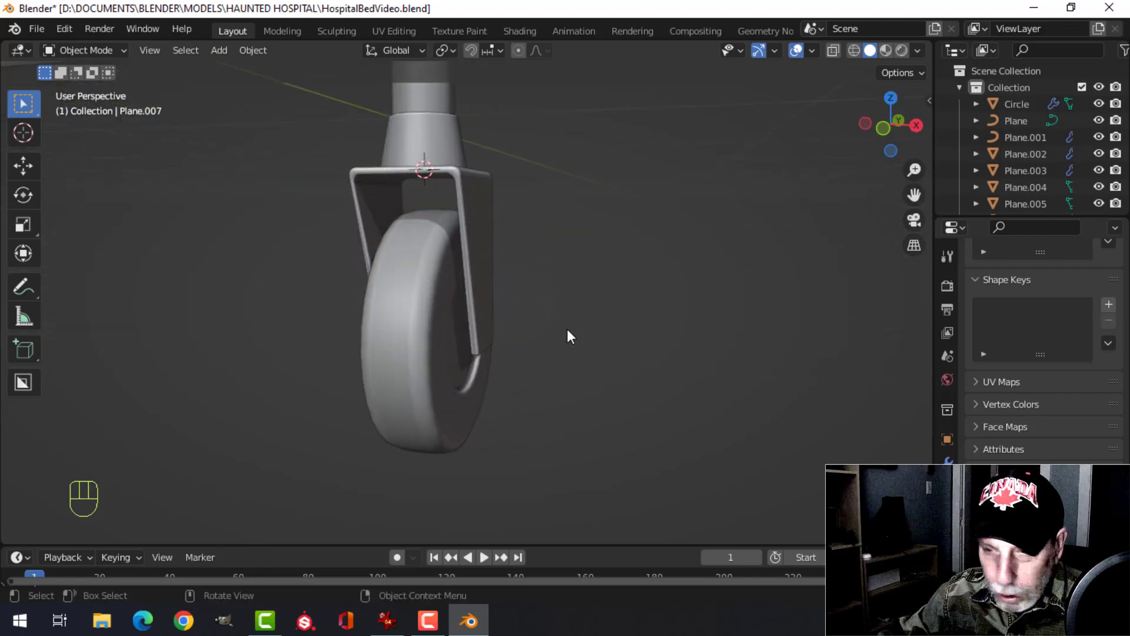
# Add a 14-vertex cylinder at the fork's top plate and scale its mesh uniformly to about 0.026
pyautogui.hotkey('shift', 'a')
pyautogui.moveTo(514, 267)
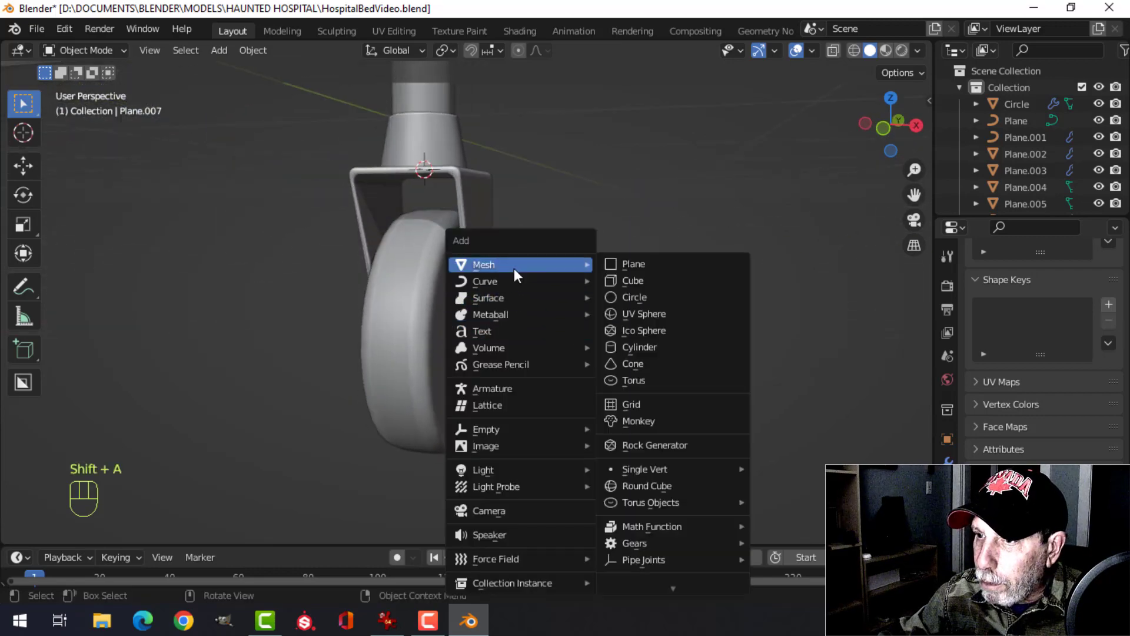
pyautogui.click(644, 347)
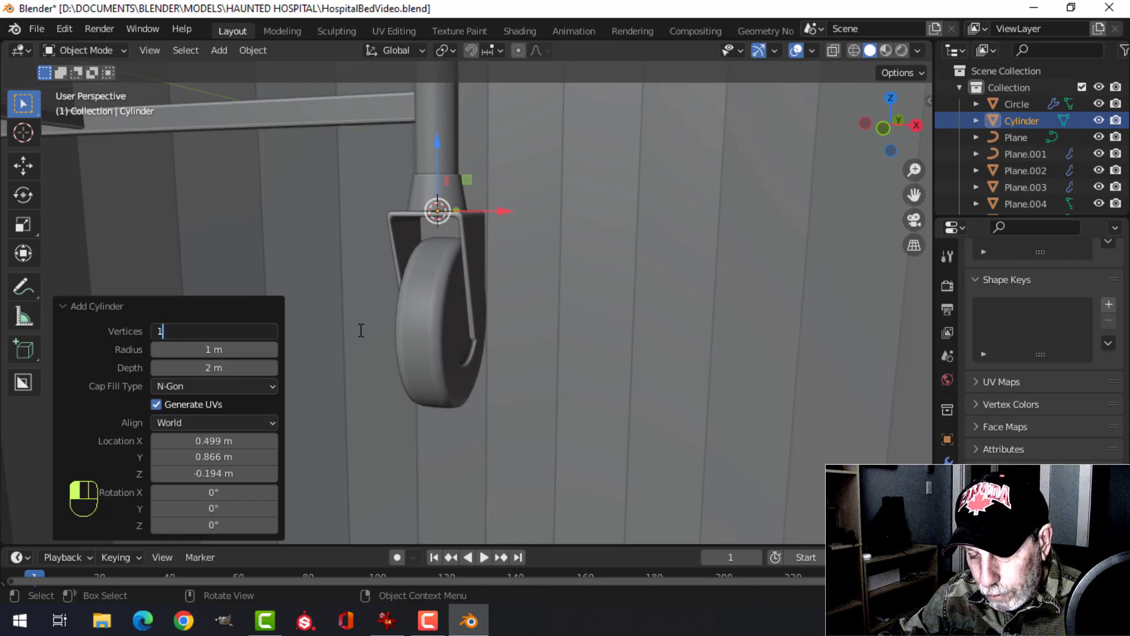
pyautogui.write('14')
pyautogui.press('Return')
pyautogui.press('Tab')
pyautogui.press('s')
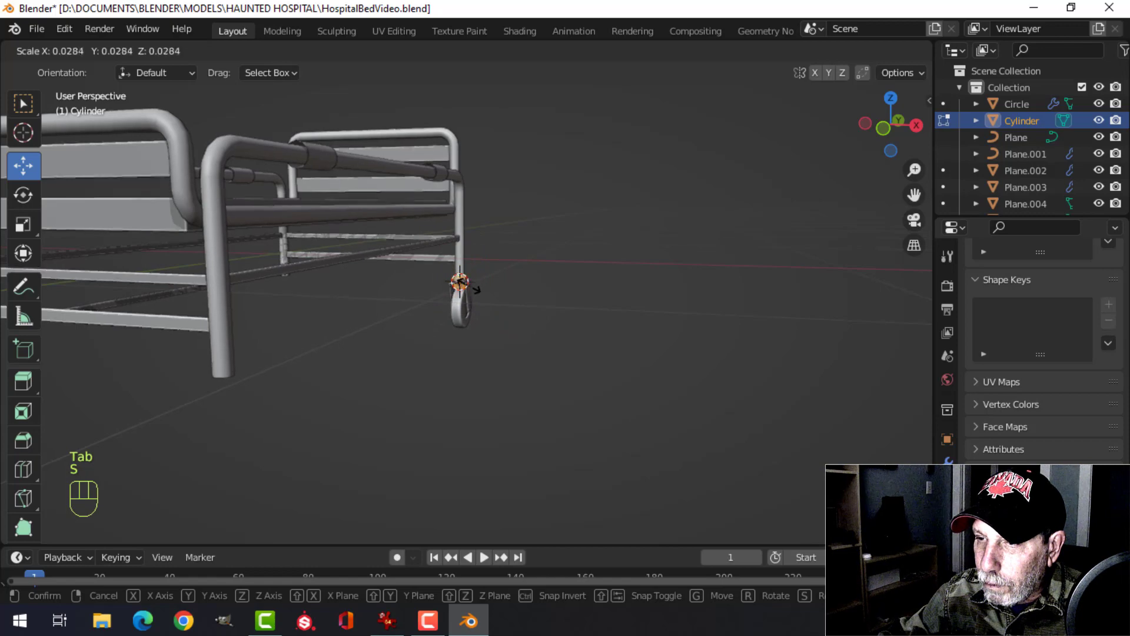
pyautogui.click(461, 282)
pyautogui.press('KP_Decimal')
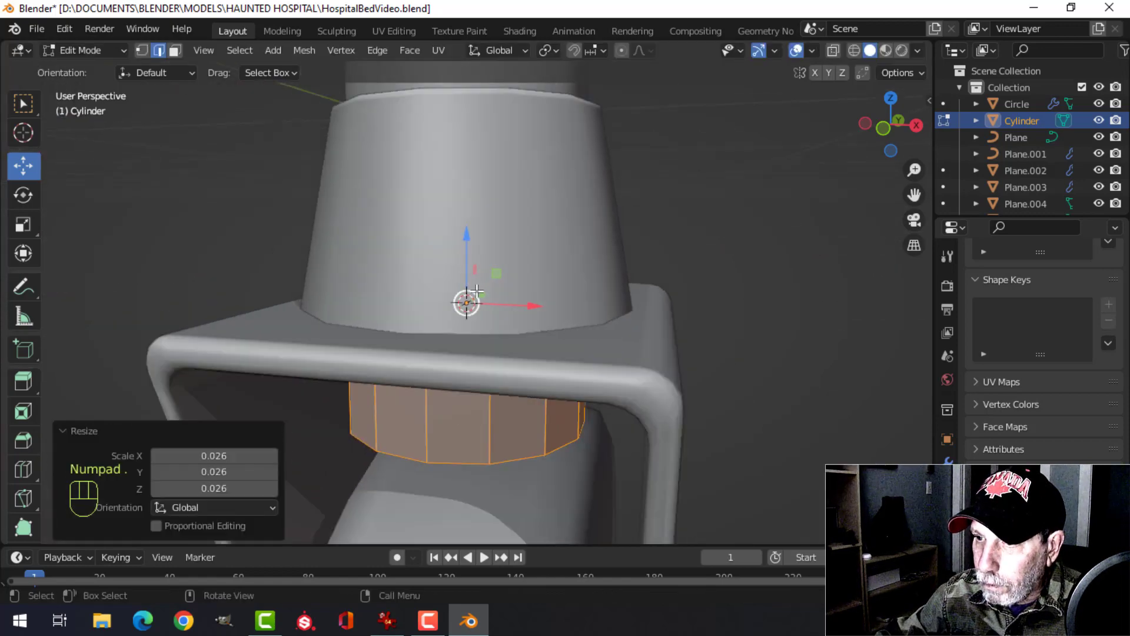
# Rotate the cylinder 90° about Y and lower it about 0.117 m along Z to the wheel's hub
pyautogui.scroll(-3, 477, 290)
pyautogui.write('r')
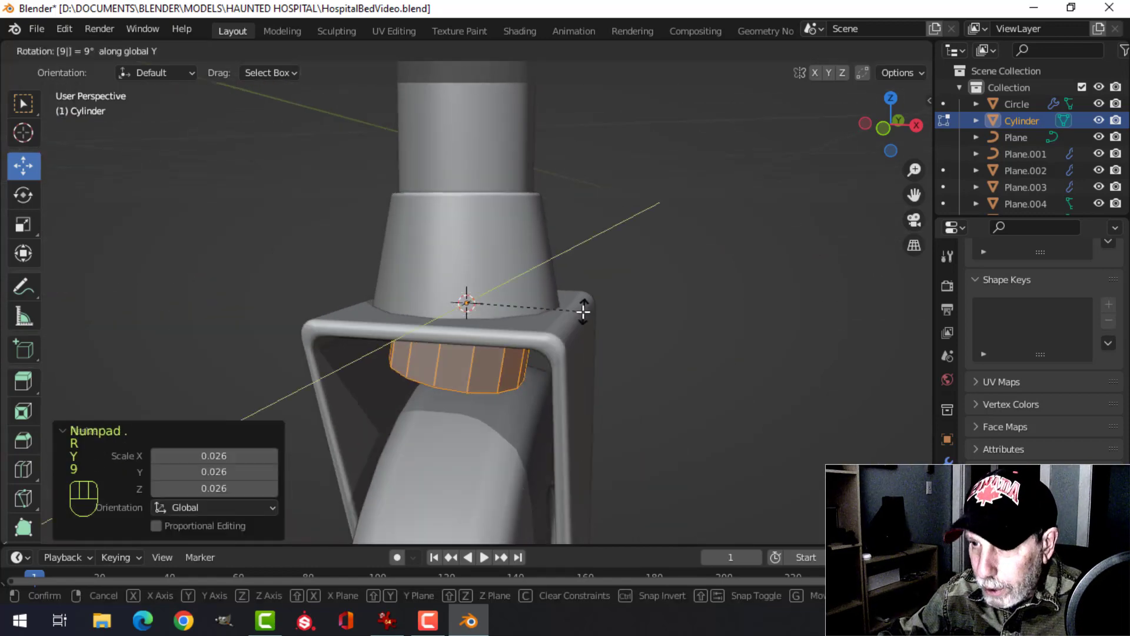
pyautogui.write('0')
pyautogui.click(583, 312)
pyautogui.scroll(-3, 585, 310)
pyautogui.moveTo(585, 311); pyautogui.dragTo(521, 308, button='middle')
pyautogui.moveTo(470, 250); pyautogui.dragTo(487, 323)
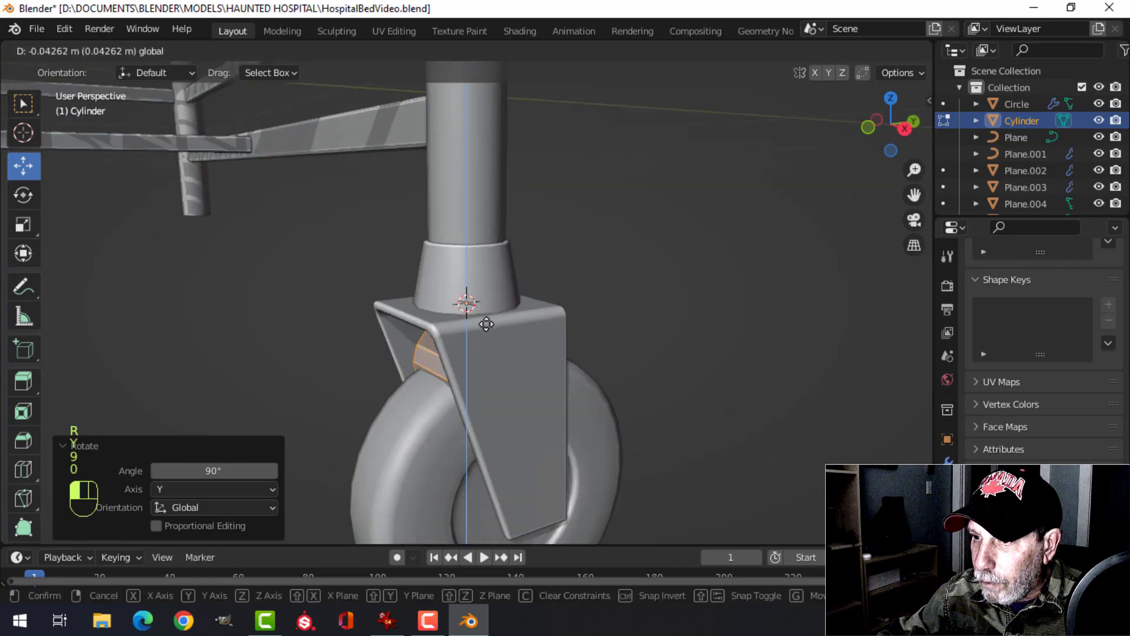
pyautogui.click(519, 420)
# Centre the cylinder within the fork's lower end, moving it about 0.0245 m in Y, and scale it uniformly to about 0.655
pyautogui.press('KP_3')
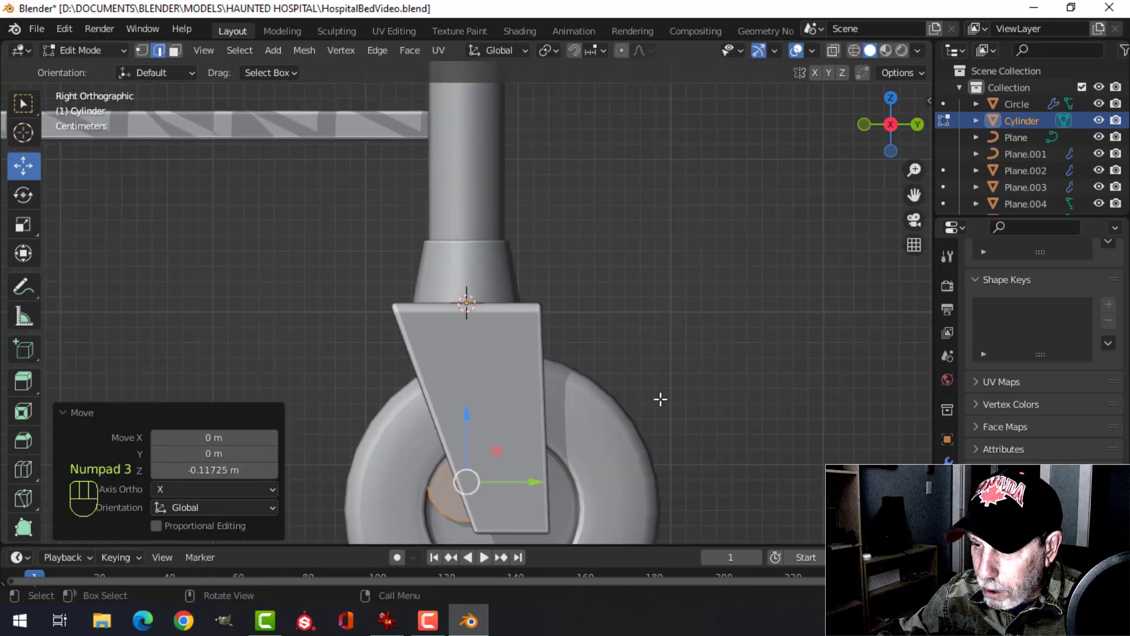
pyautogui.press('z')
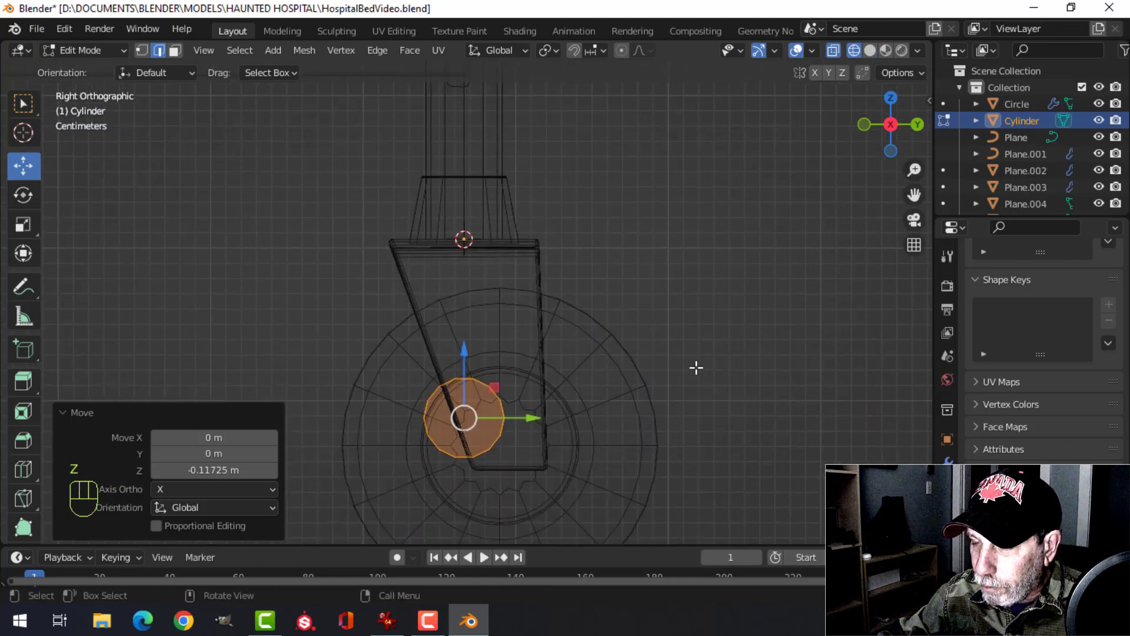
pyautogui.press('g')
pyautogui.click(729, 374)
pyautogui.press('s')
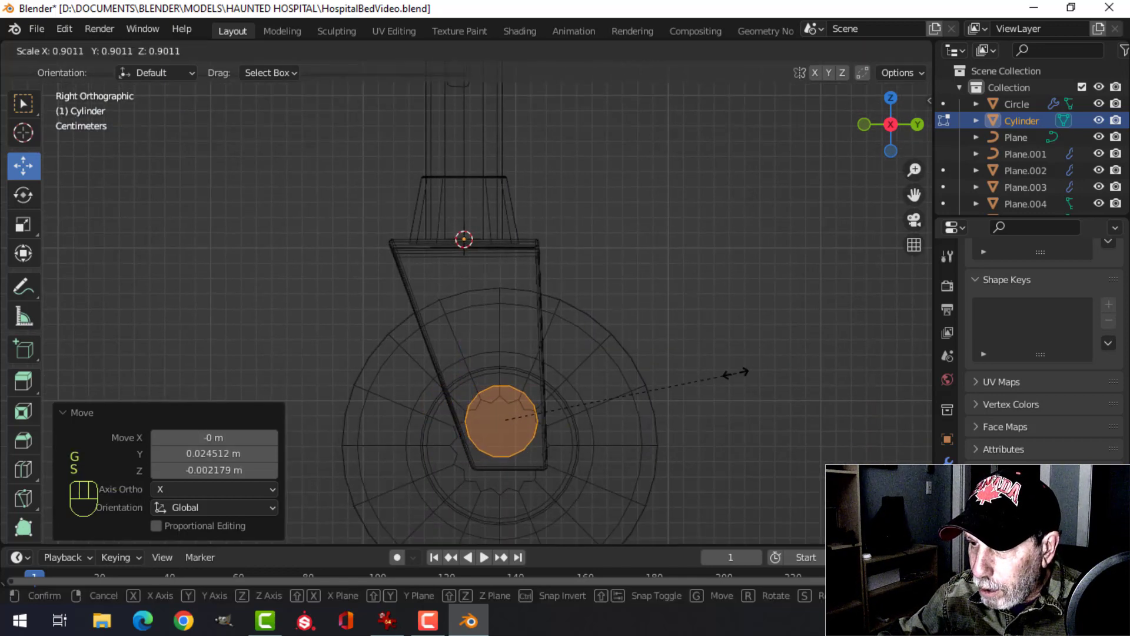
pyautogui.click(673, 386)
pyautogui.moveTo(673, 385); pyautogui.dragTo(709, 406, button='middle')
pyautogui.press('z')
pyautogui.click(762, 409)
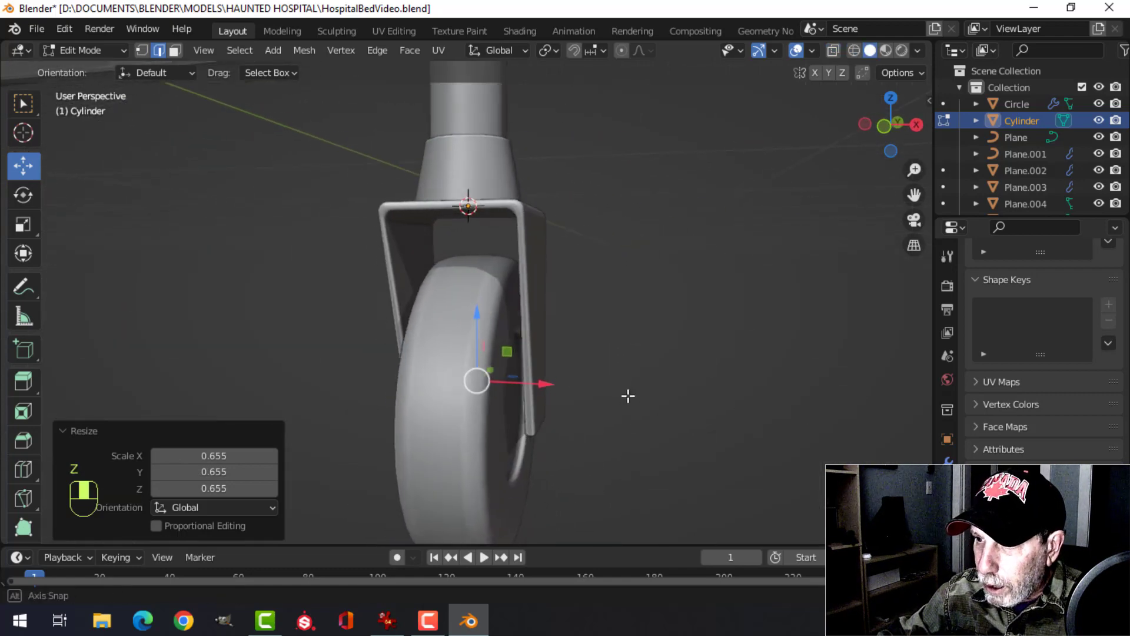
# Stretch the axle cylinder along X by about 2.8 so it passes through both fork legs
pyautogui.press('s')
pyautogui.press('x')
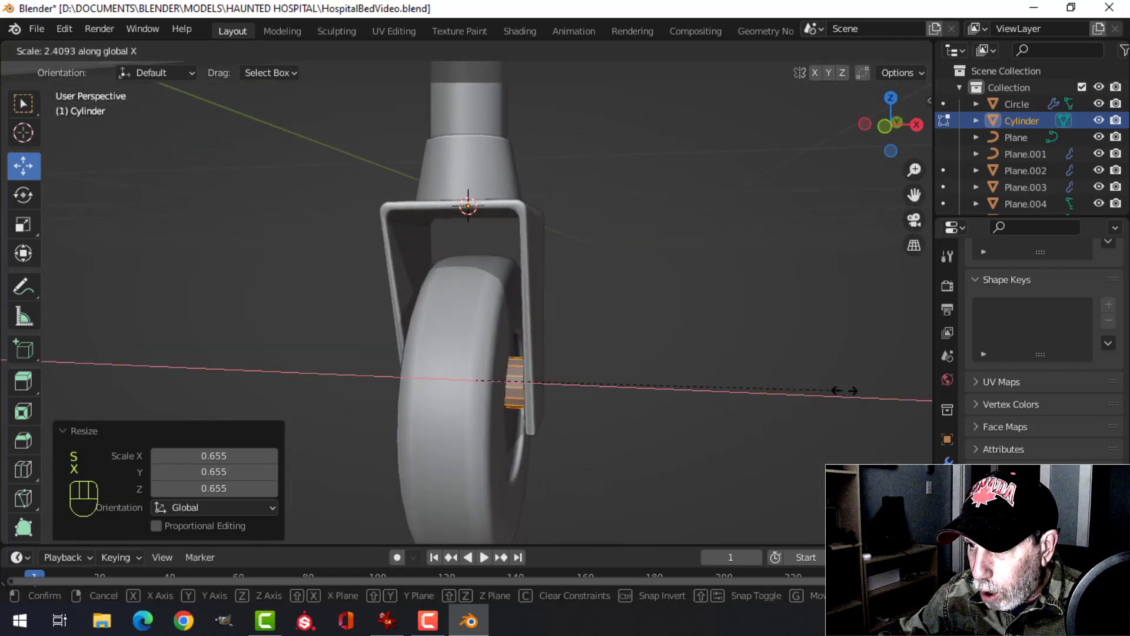
pyautogui.click(901, 388)
pyautogui.moveTo(858, 393); pyautogui.dragTo(628, 392, button='middle')
# Scale the axle uniformly to about 0.967 and lengthen it slightly along X by about 1.05
pyautogui.press('KP_3')
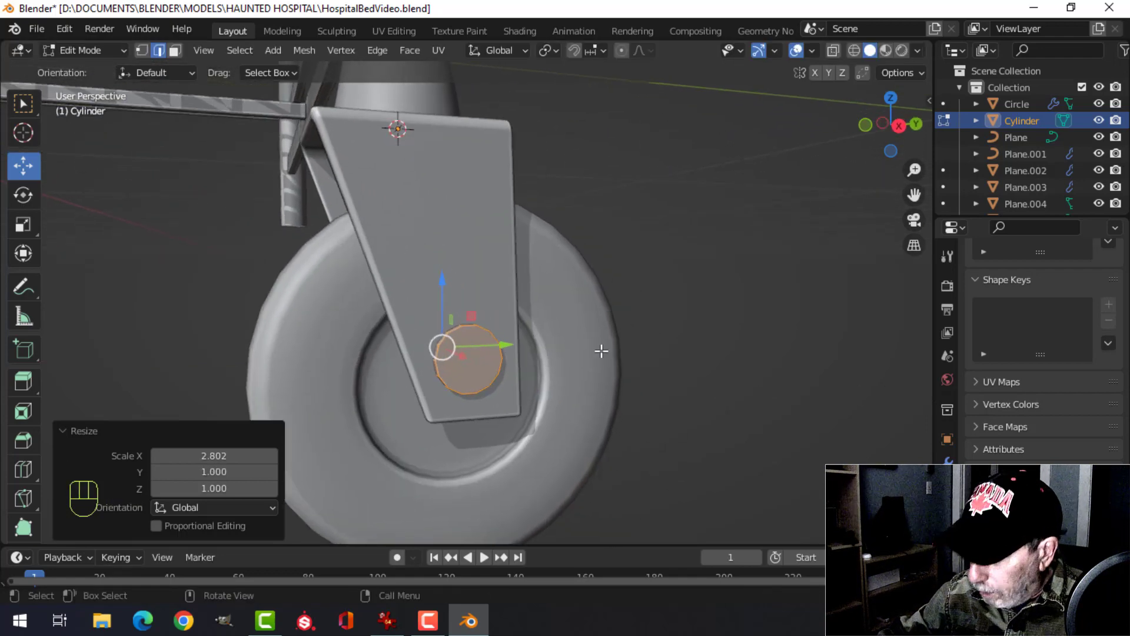
pyautogui.press('s')
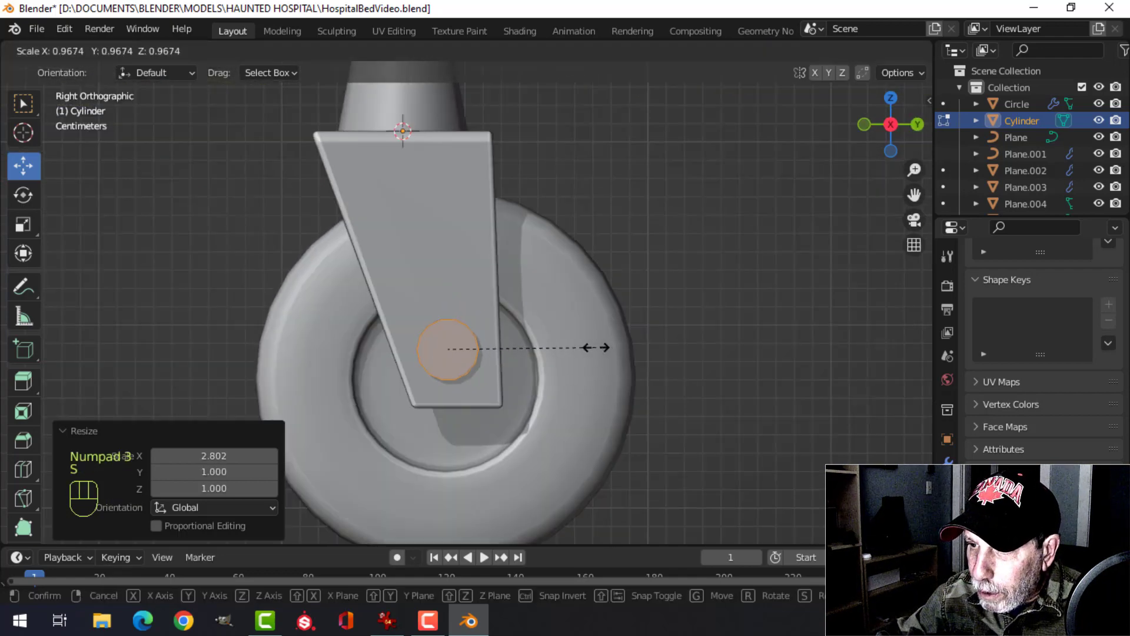
pyautogui.click(598, 348)
pyautogui.moveTo(597, 349); pyautogui.dragTo(616, 387, button='middle')
pyautogui.press('s')
pyautogui.press('x')
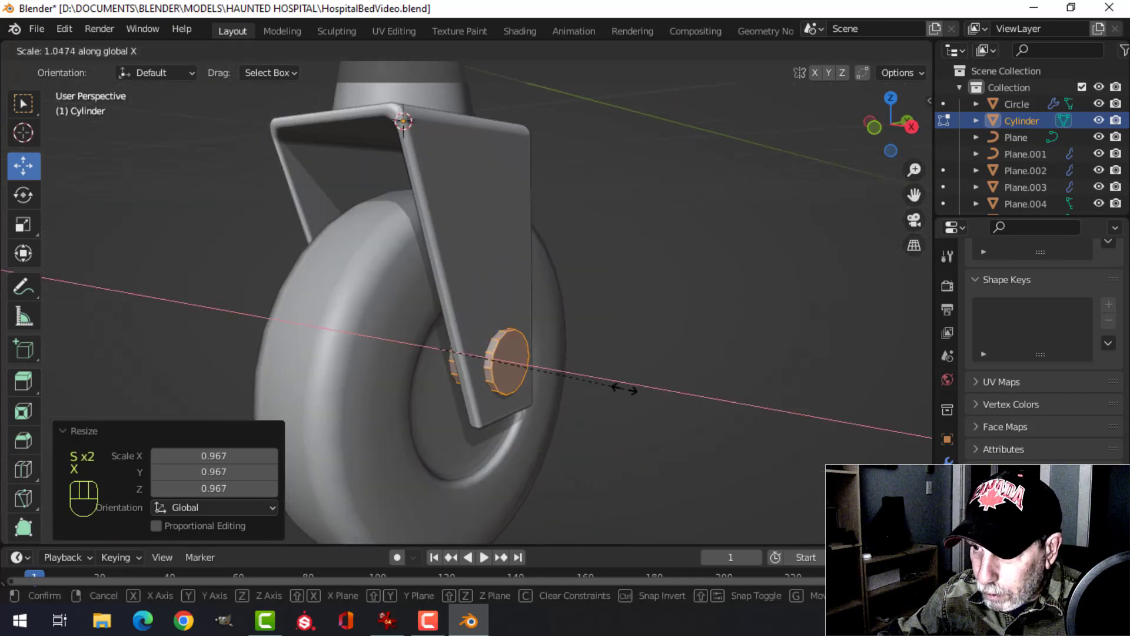
pyautogui.click(626, 387)
# Bevel both end faces of the axle with 4 segments and a width of about 0.0024 m
pyautogui.hotkey('alt', 'a')
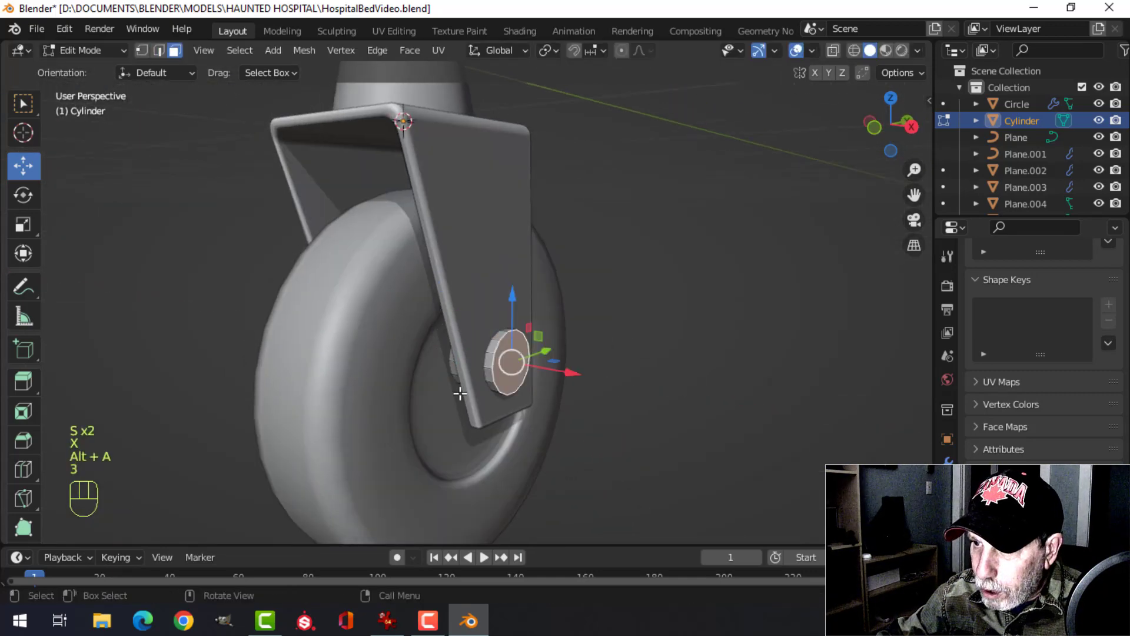
pyautogui.moveTo(461, 394); pyautogui.dragTo(556, 388, button='middle')
pyautogui.keyDown('shift'); pyautogui.click(409, 373); pyautogui.keyUp('shift')
pyautogui.scroll(4, 430, 391)
pyautogui.keyDown('shift'); pyautogui.moveTo(429, 391); pyautogui.dragTo(512, 360, button='middle'); pyautogui.keyUp('shift')
pyautogui.moveTo(512, 360); pyautogui.dragTo(504, 367, button='middle')
pyautogui.hotkey('ctrl', 'b')
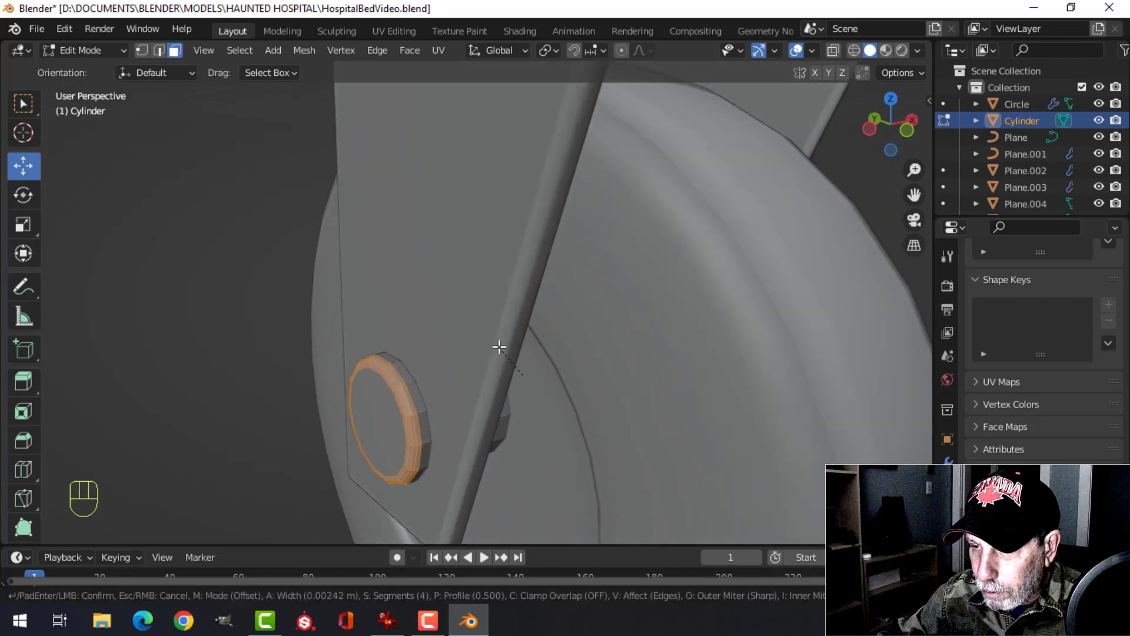
pyautogui.click(501, 340)
# Apply smooth shading to the axle object
pyautogui.press('Tab')
pyautogui.rightClick(395, 400)
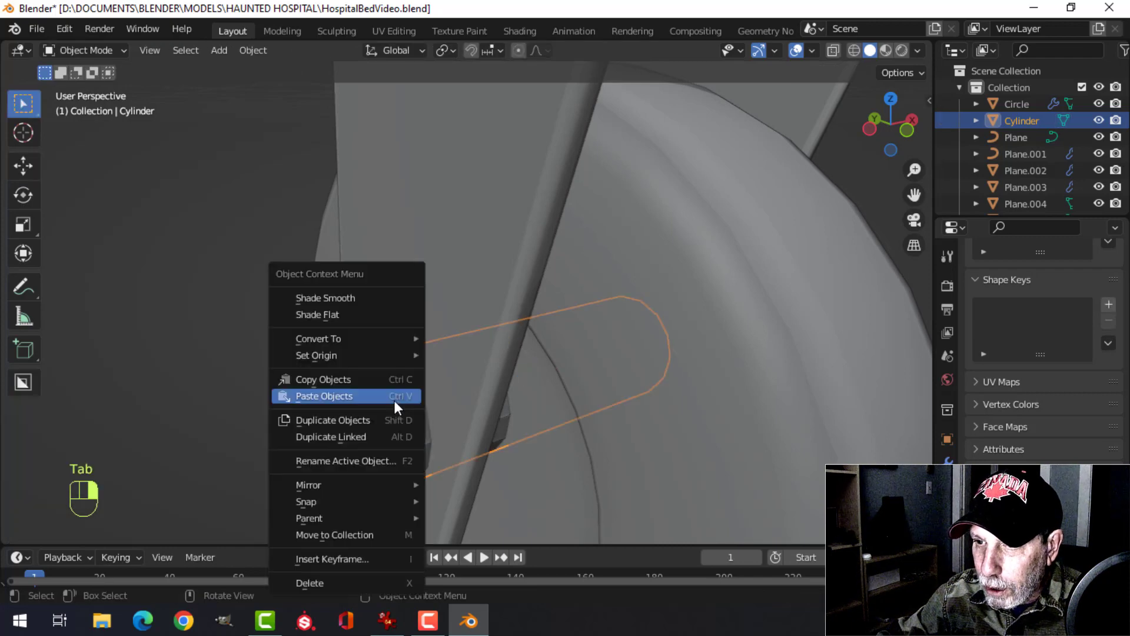
pyautogui.click(380, 296)
pyautogui.scroll(-4, 531, 374)
pyautogui.hotkey('alt', 'a')
# Raise the caster wheel slightly along Z, leaving a small gap below the fork's top plate
pyautogui.moveTo(531, 374); pyautogui.dragTo(552, 359, button='middle')
pyautogui.scroll(-2, 496, 366)
pyautogui.click(483, 309)
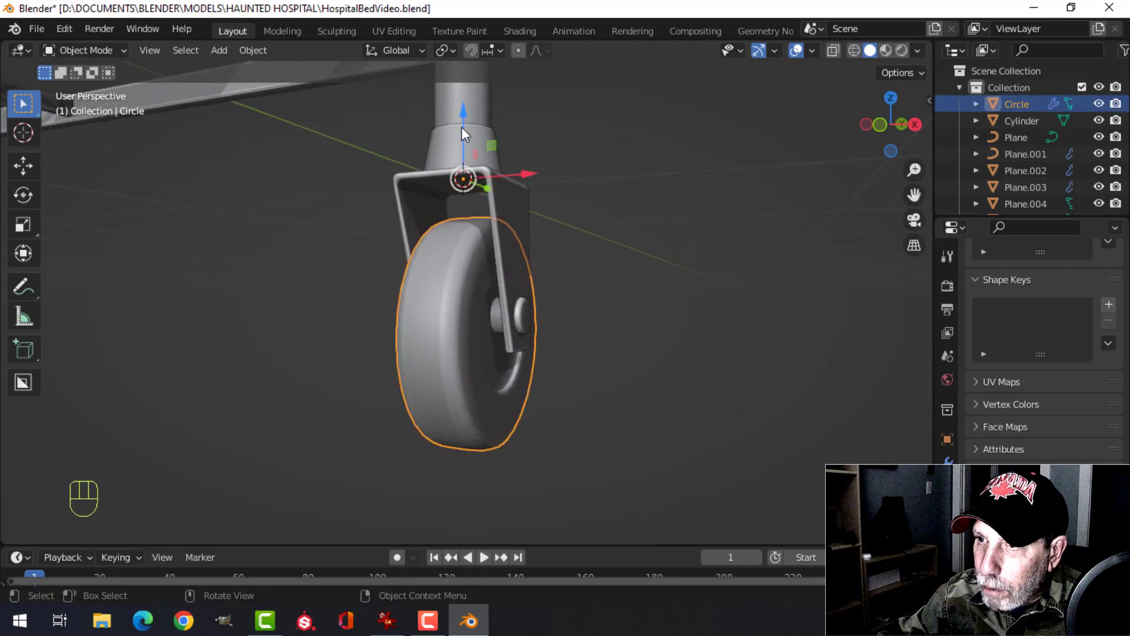
pyautogui.moveTo(461, 127); pyautogui.dragTo(464, 90)
pyautogui.press('KP_1')
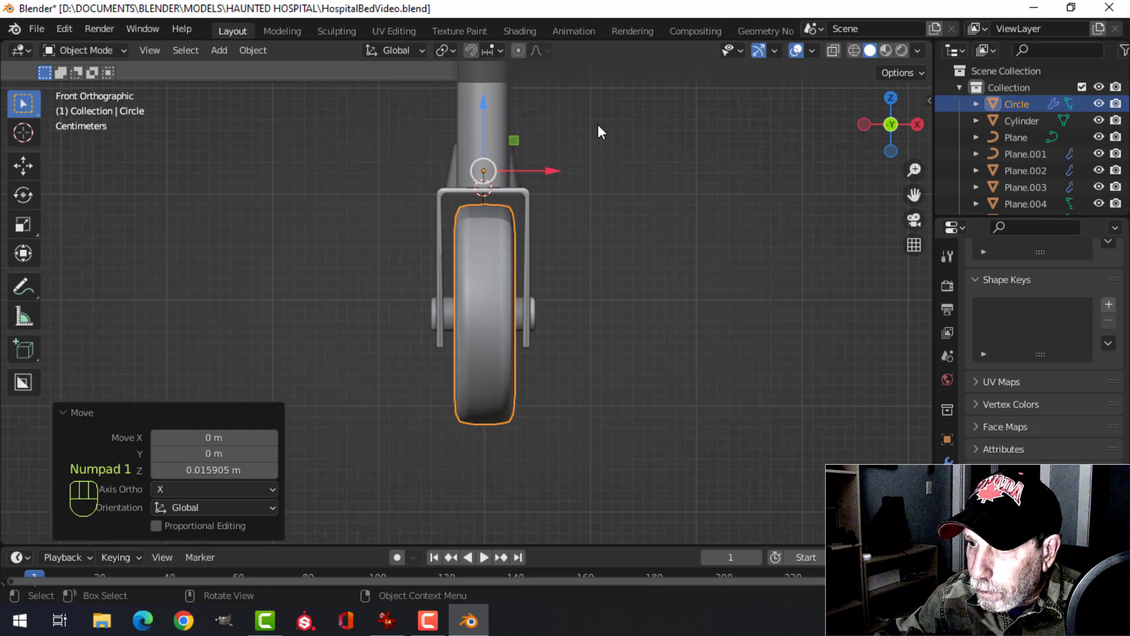
pyautogui.scroll(2, 598, 124)
pyautogui.moveTo(489, 89); pyautogui.dragTo(497, 101)
pyautogui.scroll(-4, 641, 180)
pyautogui.hotkey('alt', 'a')
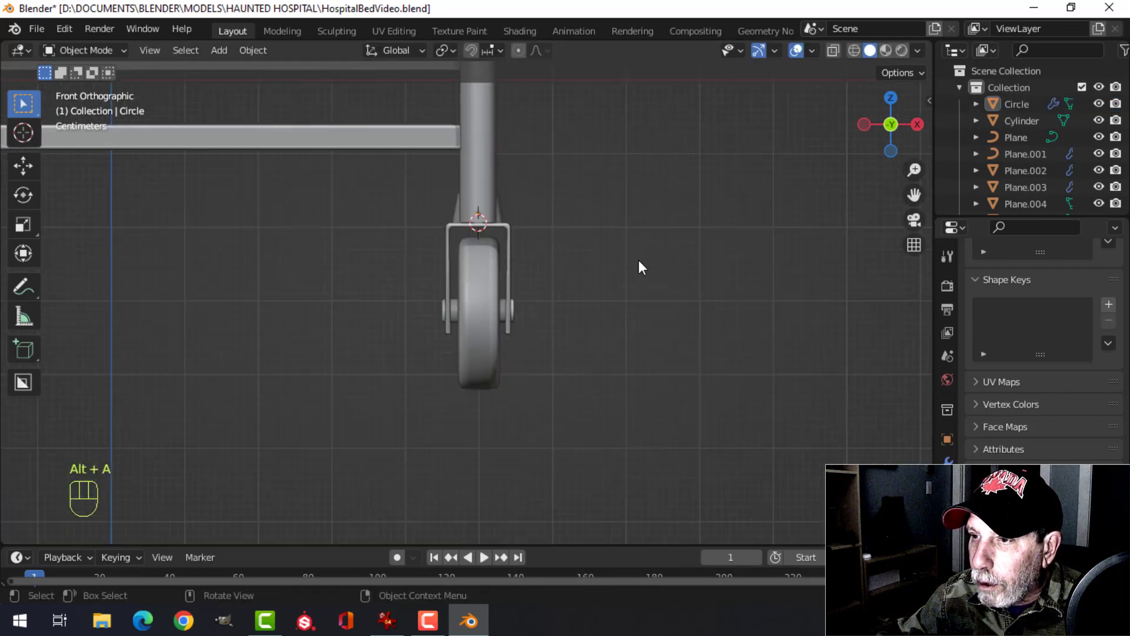
# Inspect the caster from several angles and save the file
pyautogui.moveTo(638, 257); pyautogui.dragTo(441, 327, button='middle')
pyautogui.scroll(3, 441, 327)
pyautogui.moveTo(438, 259); pyautogui.dragTo(473, 331, button='middle')
pyautogui.scroll(2, 526, 304)
pyautogui.scroll(-1, 526, 303)
pyautogui.scroll(-5, 471, 302)
pyautogui.moveTo(448, 330); pyautogui.dragTo(536, 268, button='middle')
pyautogui.hotkey('ctrl', 's')
pyautogui.scroll(-1, 535, 229)
# Apply the caster wheel's Subdivision modifier
pyautogui.scroll(3, 536, 268)
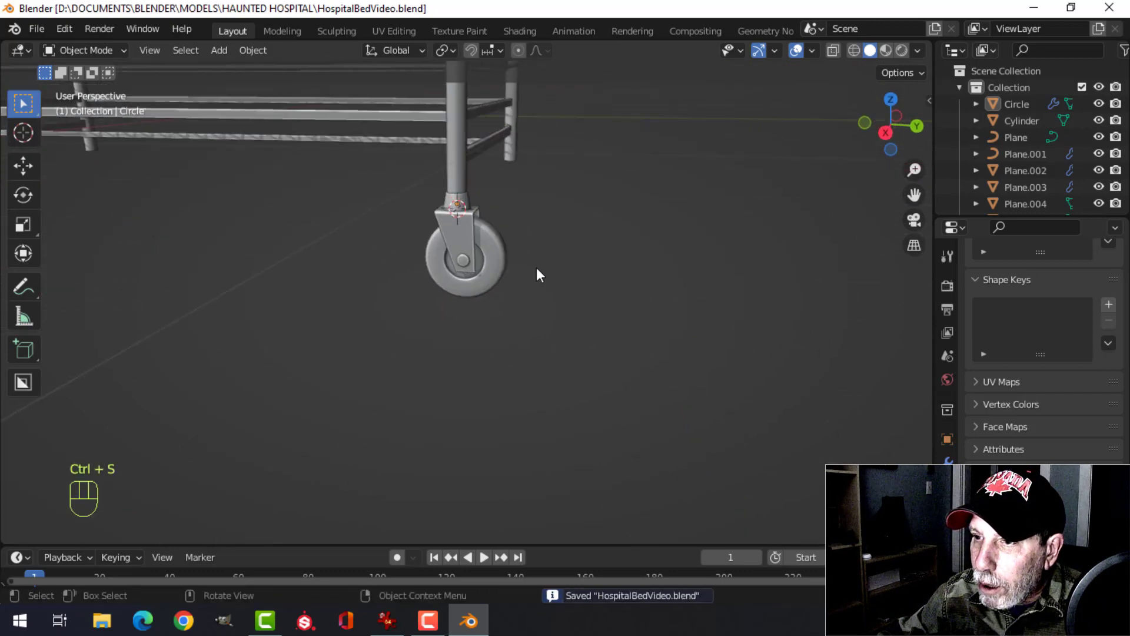
pyautogui.scroll(2, 536, 260)
pyautogui.keyDown('shift'); pyautogui.moveTo(533, 226); pyautogui.dragTo(496, 296, button='middle'); pyautogui.keyUp('shift')
pyautogui.scroll(2, 494, 327)
pyautogui.click(496, 297)
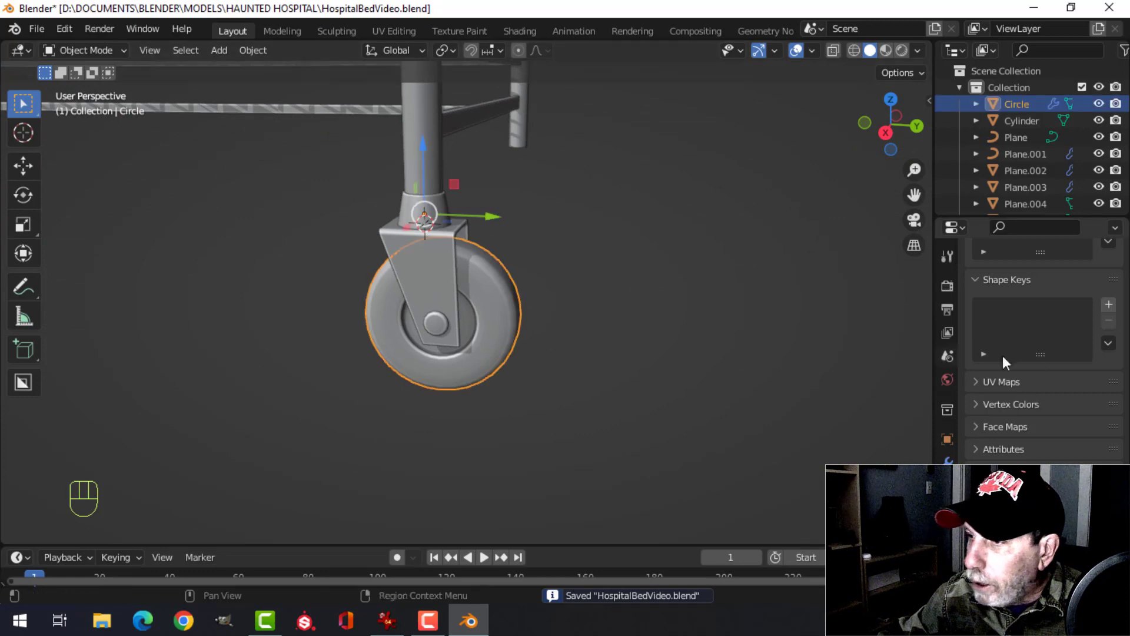
pyautogui.click(948, 461)
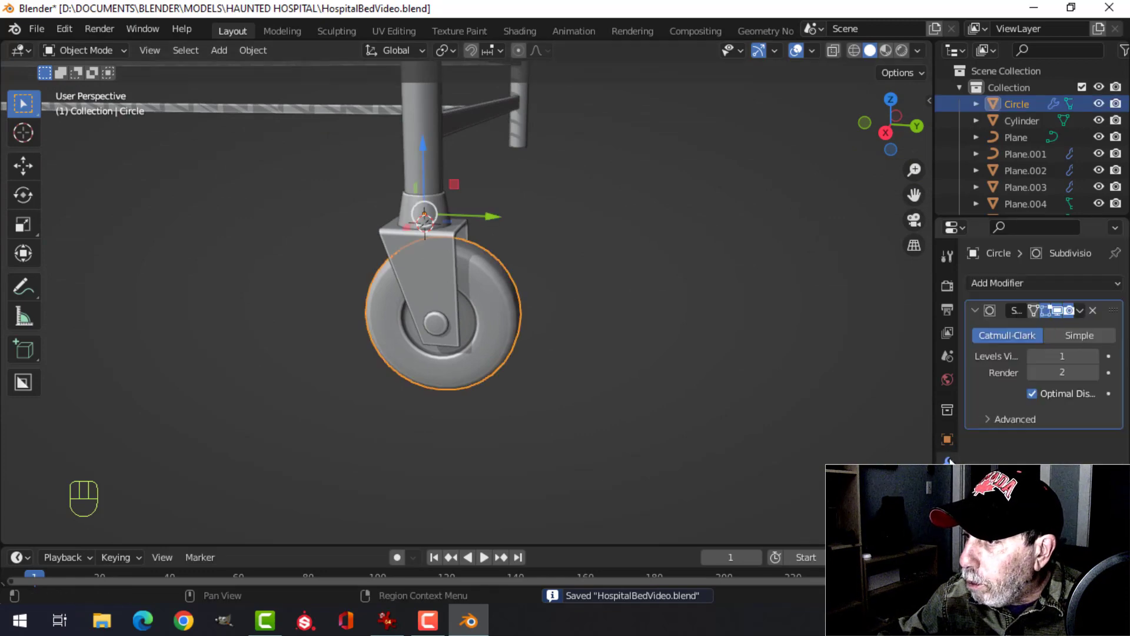
pyautogui.click(1075, 310)
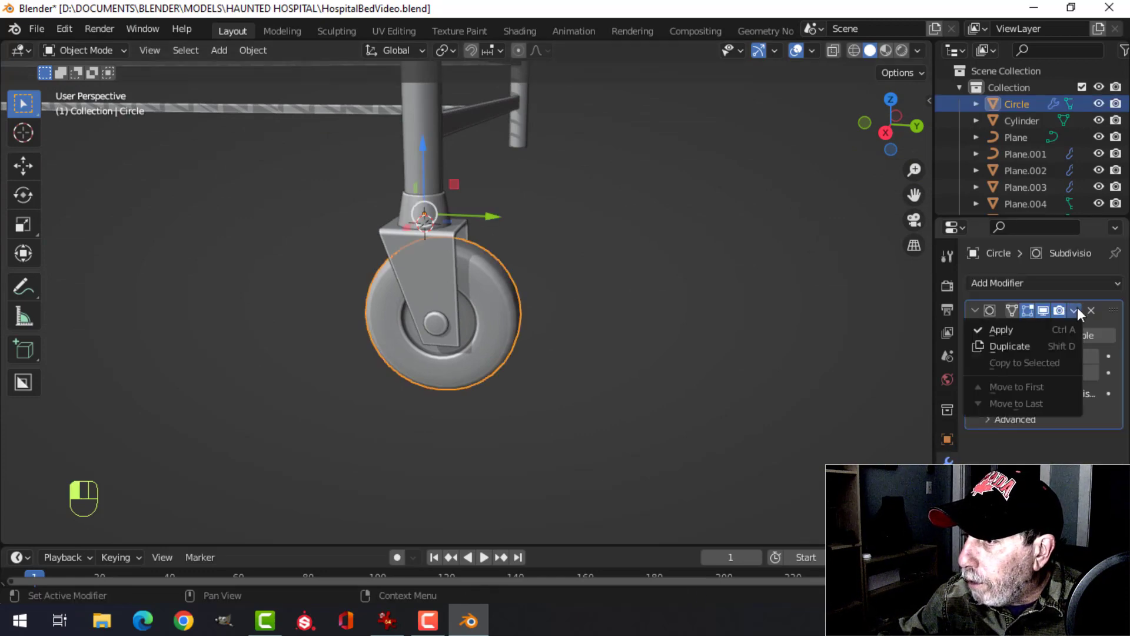
pyautogui.click(1029, 328)
# Join the axle, leg cap and fork with the wheel into one object, keeping the wheel active
pyautogui.scroll(2, 459, 346)
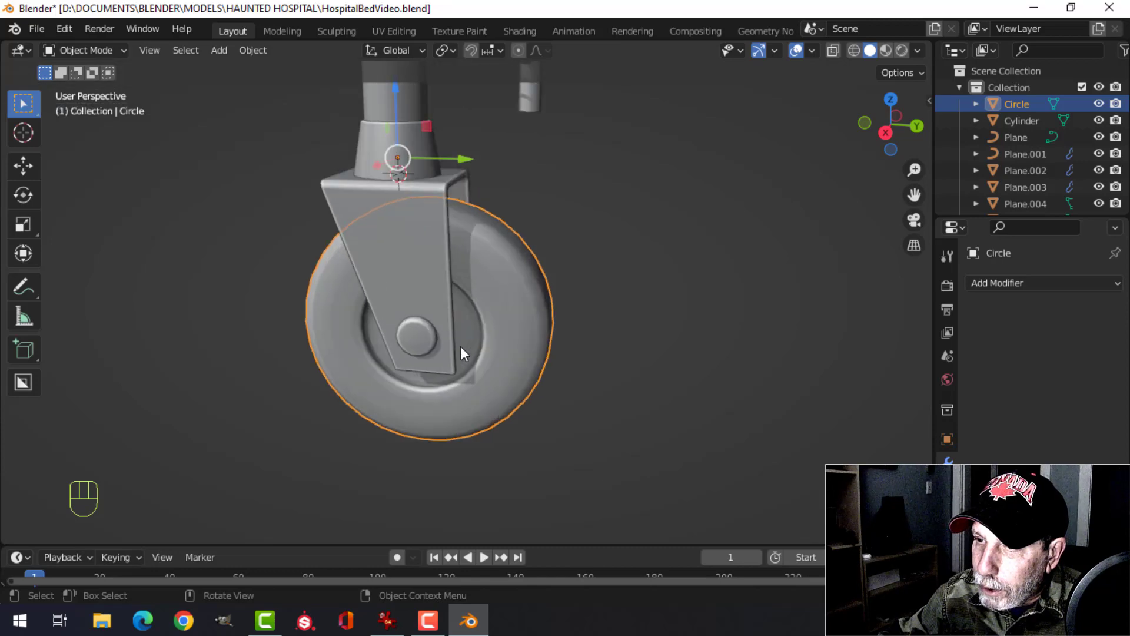
pyautogui.click(427, 338)
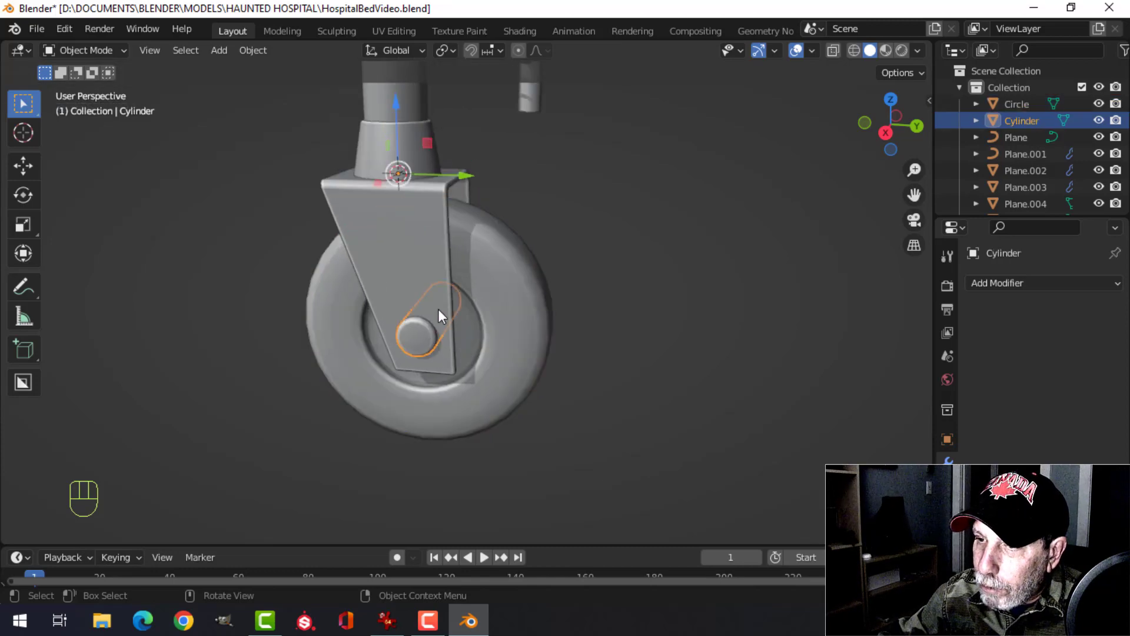
pyautogui.keyDown('shift'); pyautogui.click(372, 146); pyautogui.keyUp('shift')
pyautogui.keyDown('shift'); pyautogui.click(504, 269); pyautogui.keyUp('shift')
pyautogui.scroll(-1, 544, 254)
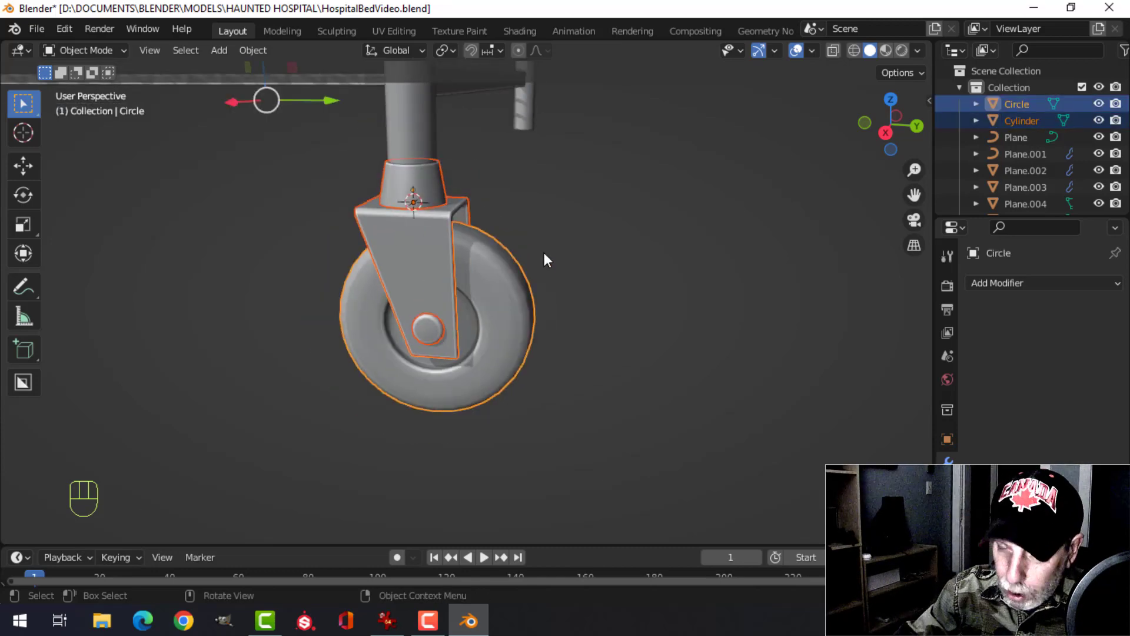
pyautogui.hotkey('ctrl', 'j')
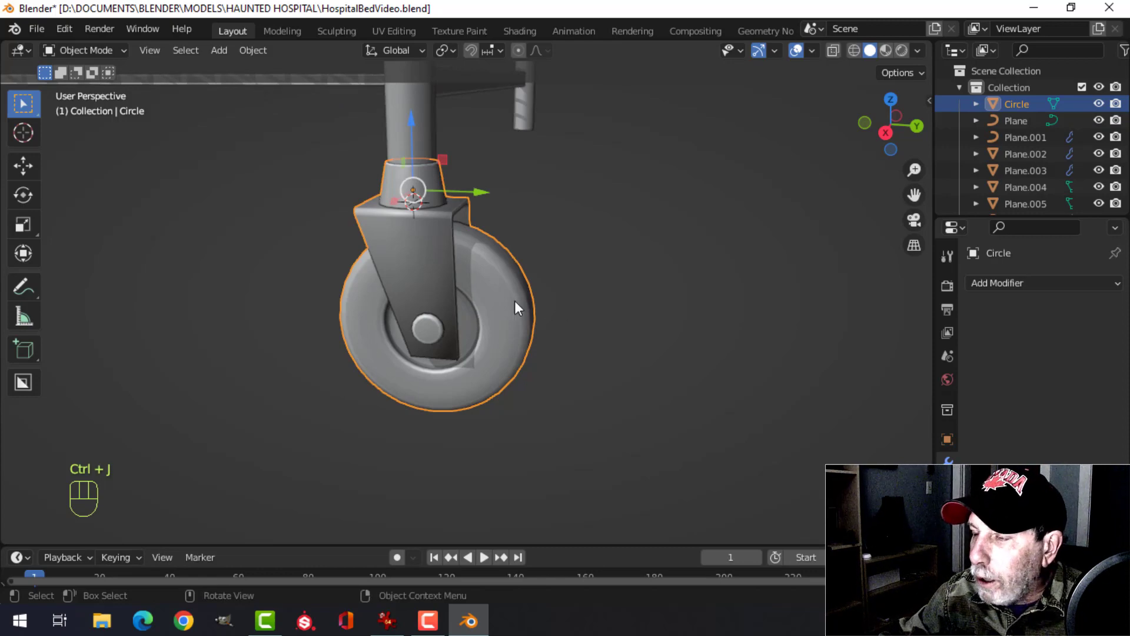
# Add a Weighted Normal modifier to the joined caster and enable Auto Smooth for its normals
pyautogui.click(1019, 285)
pyautogui.click(678, 403)
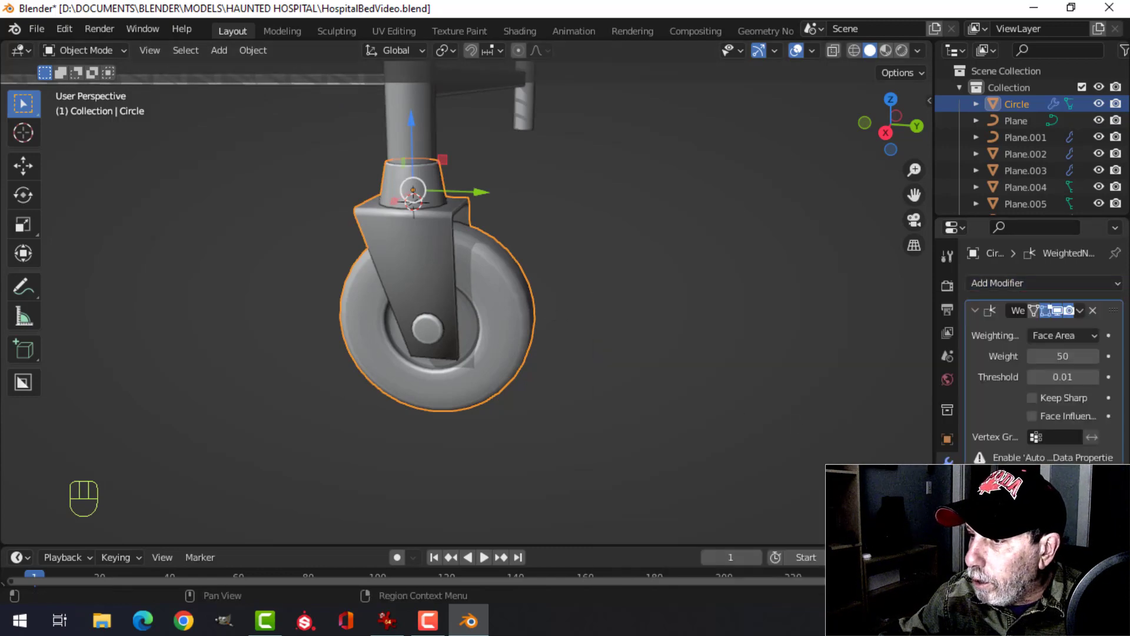
pyautogui.click(947, 556)
pyautogui.scroll(-4, 1025, 521)
pyautogui.click(1033, 526)
pyautogui.hotkey('alt', 'a')
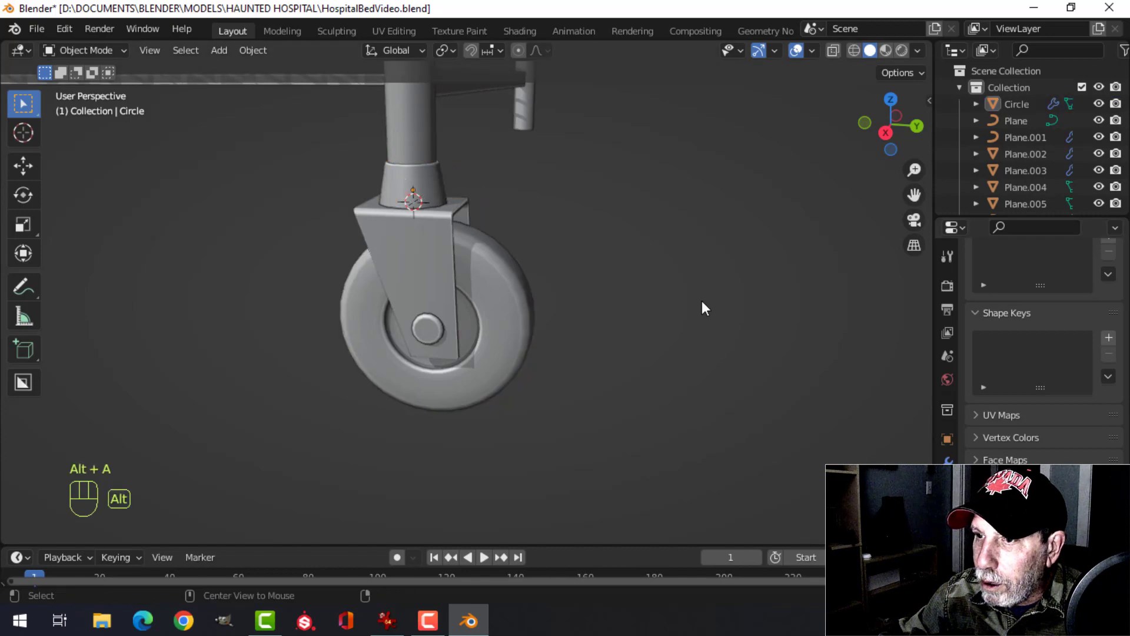
# Examine the finished caster in place on the whole bed from several angles
pyautogui.moveTo(701, 305); pyautogui.dragTo(525, 331, button='middle')
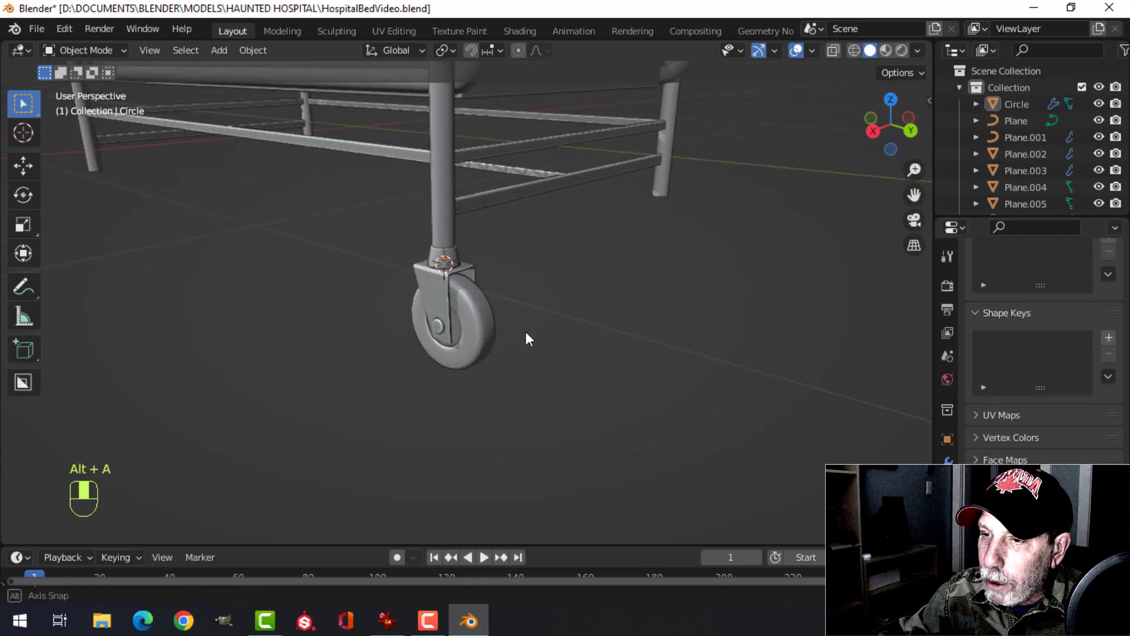
pyautogui.click(533, 325)
pyautogui.hotkey('alt', 'a')
pyautogui.scroll(-3, 606, 283)
pyautogui.moveTo(610, 281); pyautogui.dragTo(569, 276, button='middle')
pyautogui.scroll(-2, 621, 334)
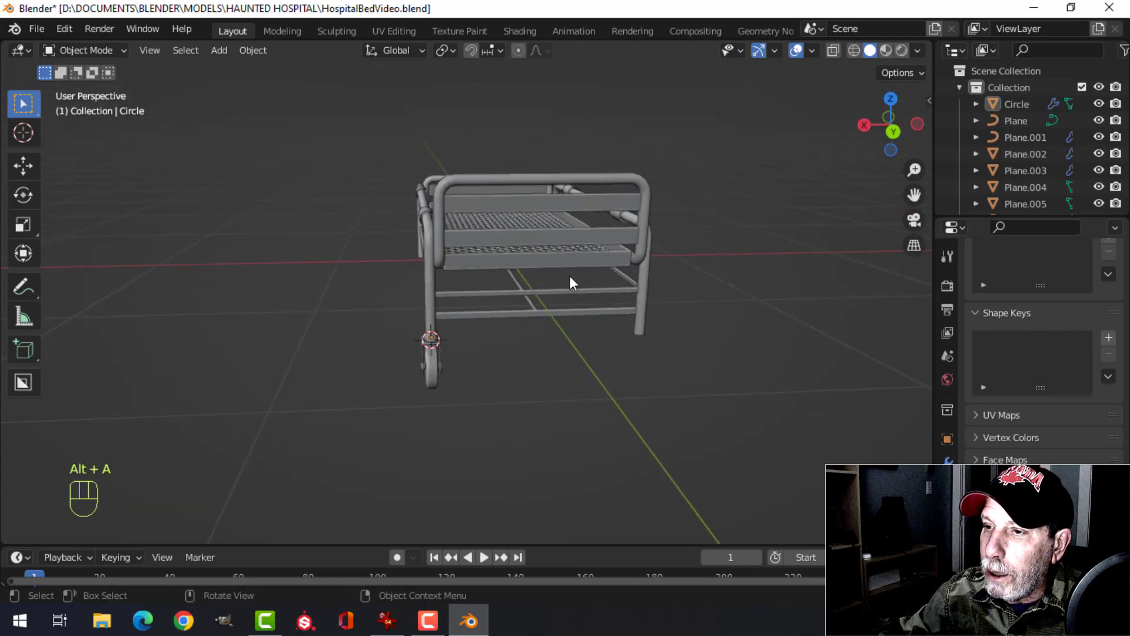
pyautogui.click(571, 275)
pyautogui.moveTo(617, 312); pyautogui.dragTo(717, 315, button='middle')
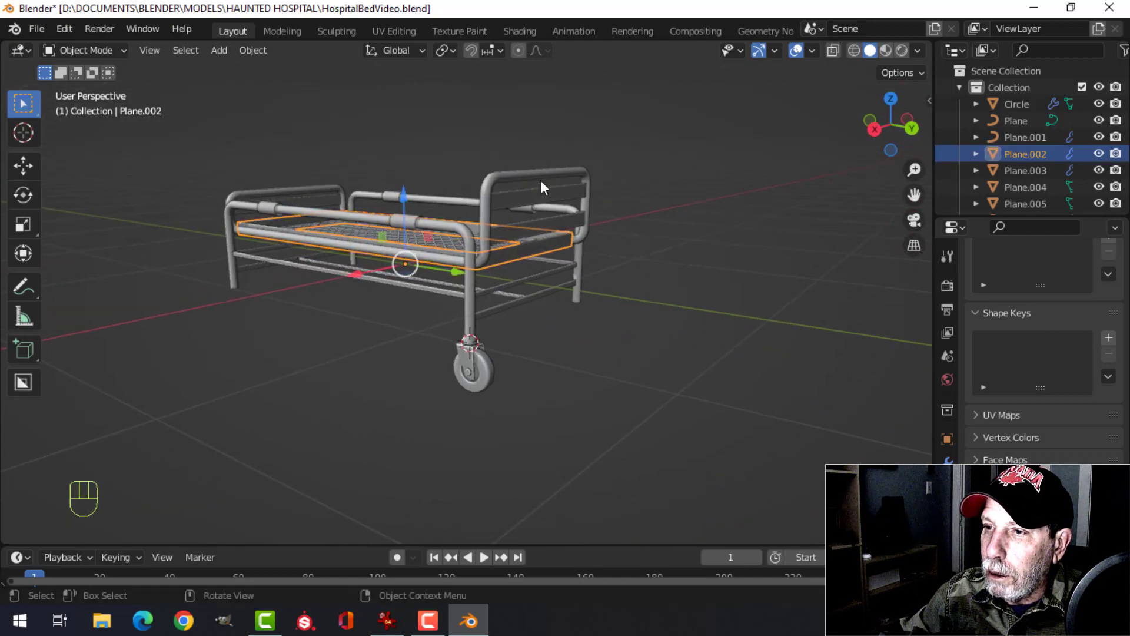
# Snap the 3D cursor to the centre of all control points of the bed's end-rail curve
pyautogui.click(583, 229)
pyautogui.press('Tab')
pyautogui.press('a')
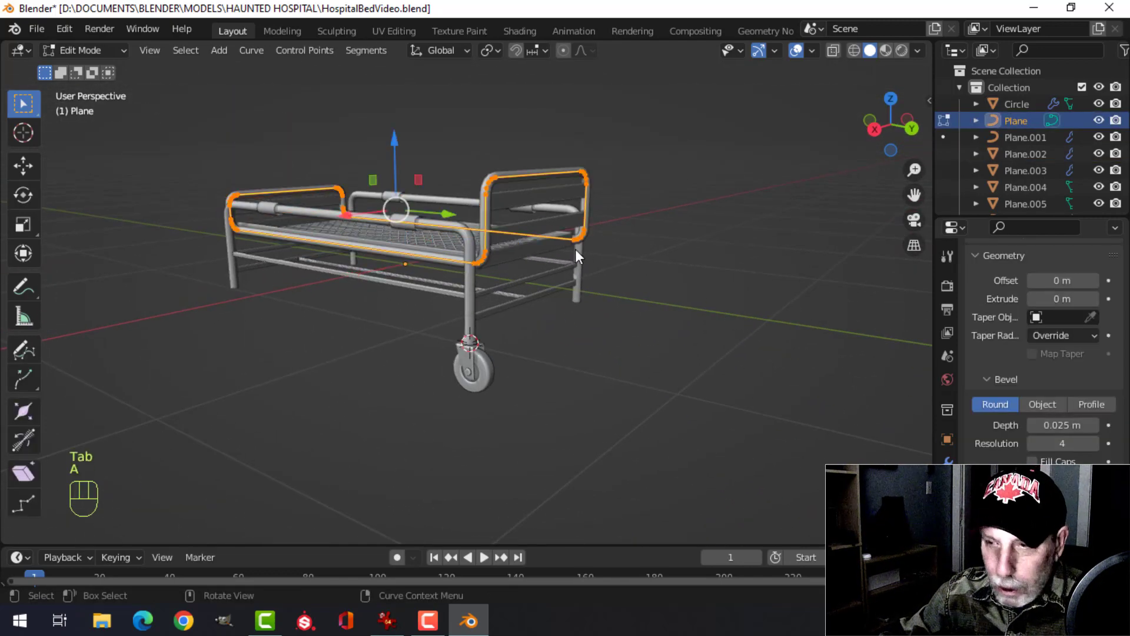
pyautogui.hotkey('shift', 's')
pyautogui.click(574, 349)
pyautogui.press('Tab')
pyautogui.hotkey('alt', 'a')
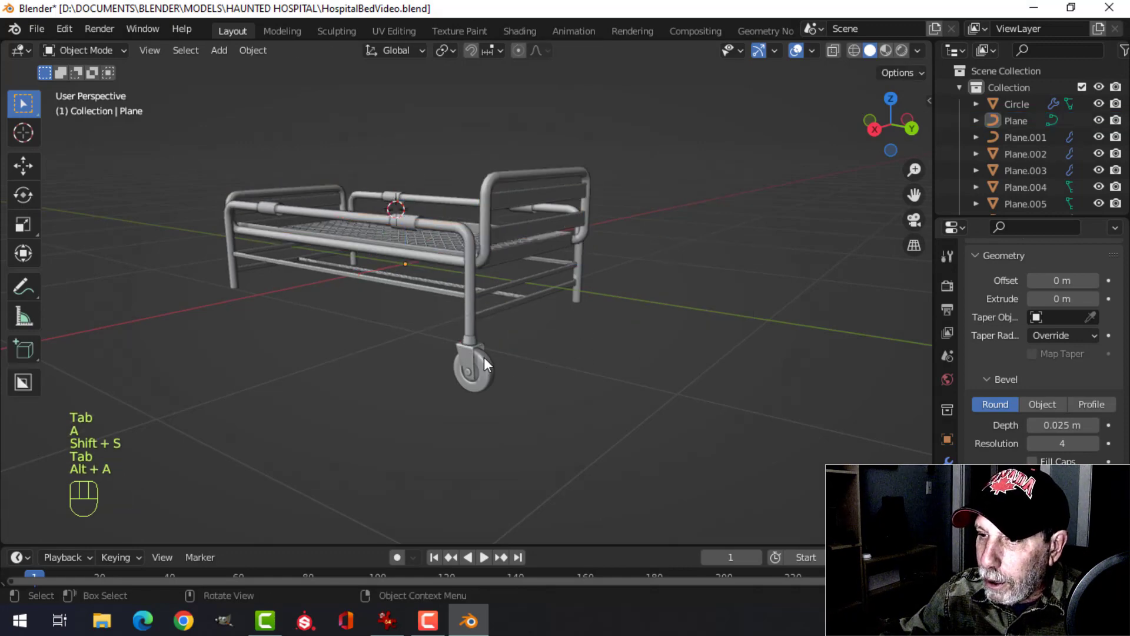
# Set the joined caster's origin to the 3D cursor
pyautogui.click(483, 358)
pyautogui.click(261, 50)
pyautogui.moveTo(274, 86)
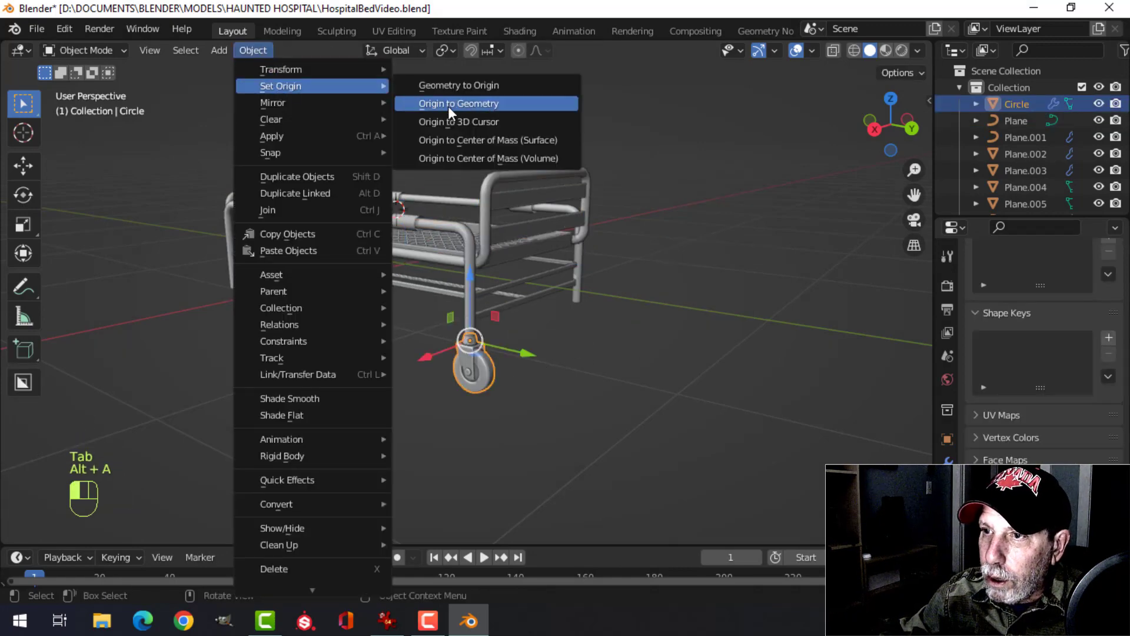
pyautogui.click(458, 122)
pyautogui.moveTo(575, 172); pyautogui.dragTo(648, 276, button='middle')
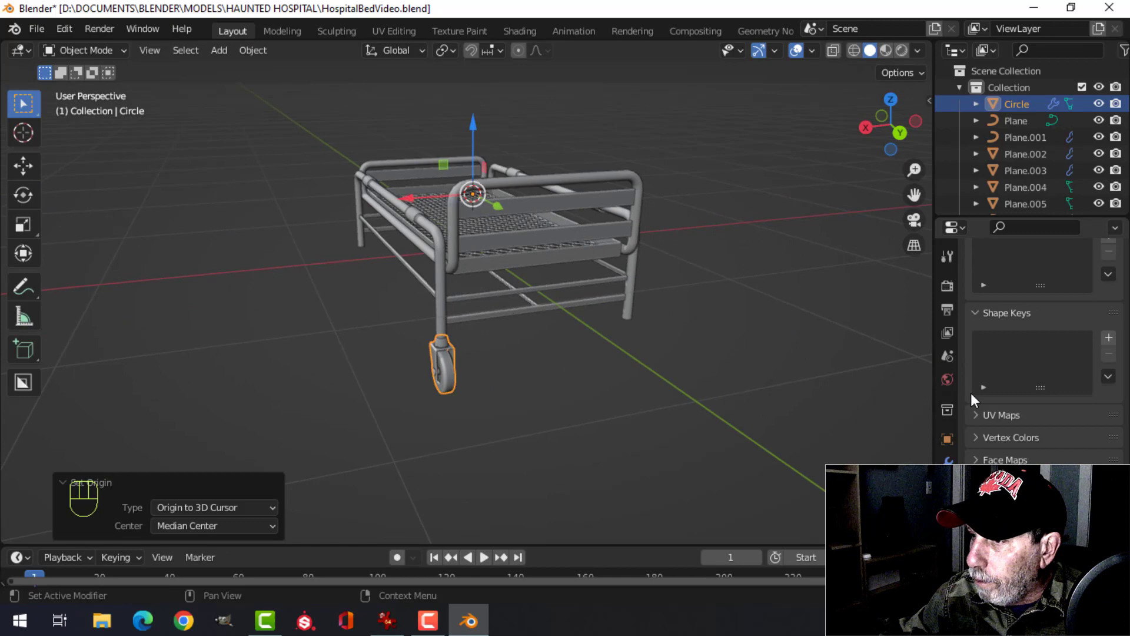
# Add a Mirror modifier to the caster to copy it across X onto the opposite leg
pyautogui.click(948, 460)
pyautogui.click(1003, 281)
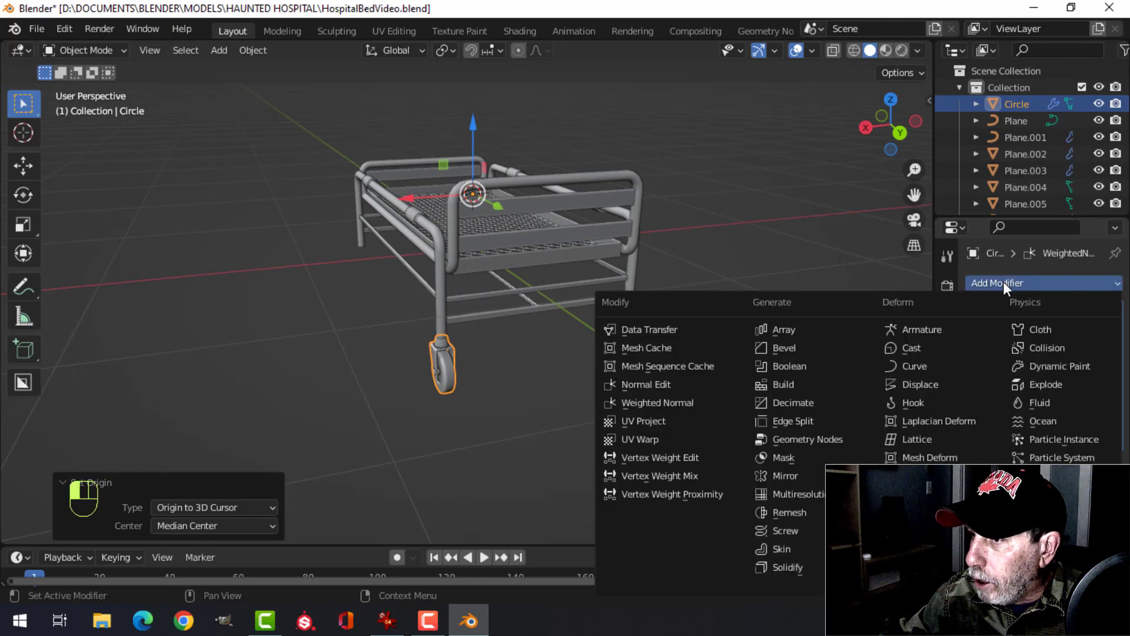
pyautogui.click(809, 475)
pyautogui.moveTo(727, 298); pyautogui.dragTo(955, 348, button='middle')
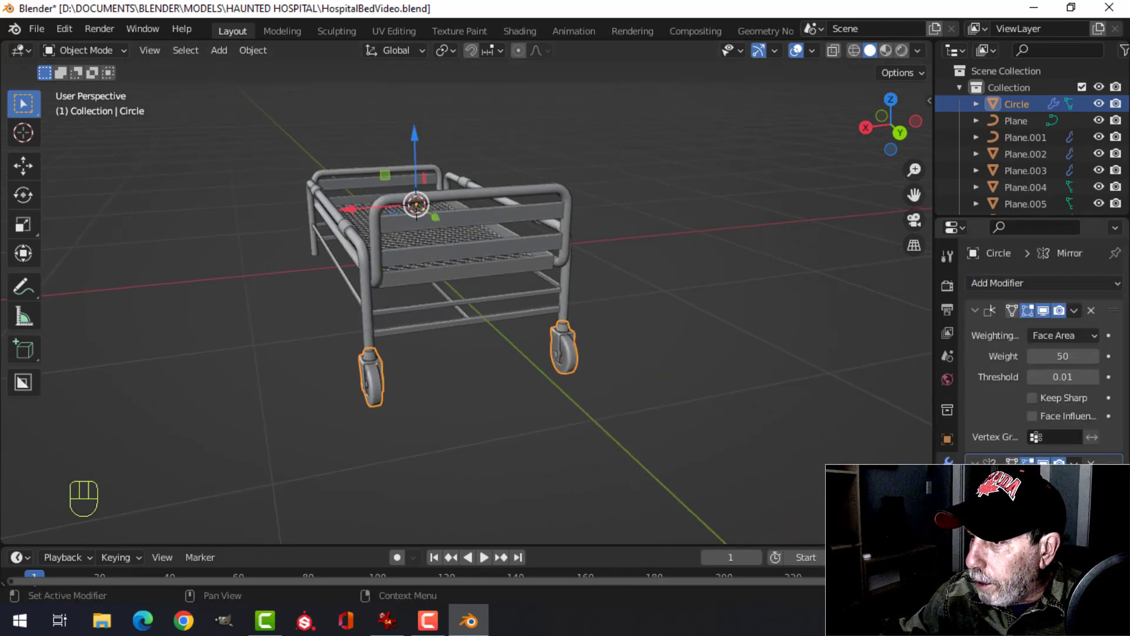
# Apply the Mirror modifier on the casters so all four become real geometry
pyautogui.moveTo(353, 297); pyautogui.dragTo(530, 295, button='middle')
pyautogui.keyDown('shift'); pyautogui.moveTo(150, 377); pyautogui.dragTo(377, 327, button='middle'); pyautogui.keyUp('shift')
pyautogui.moveTo(376, 326); pyautogui.dragTo(400, 302, button='middle')
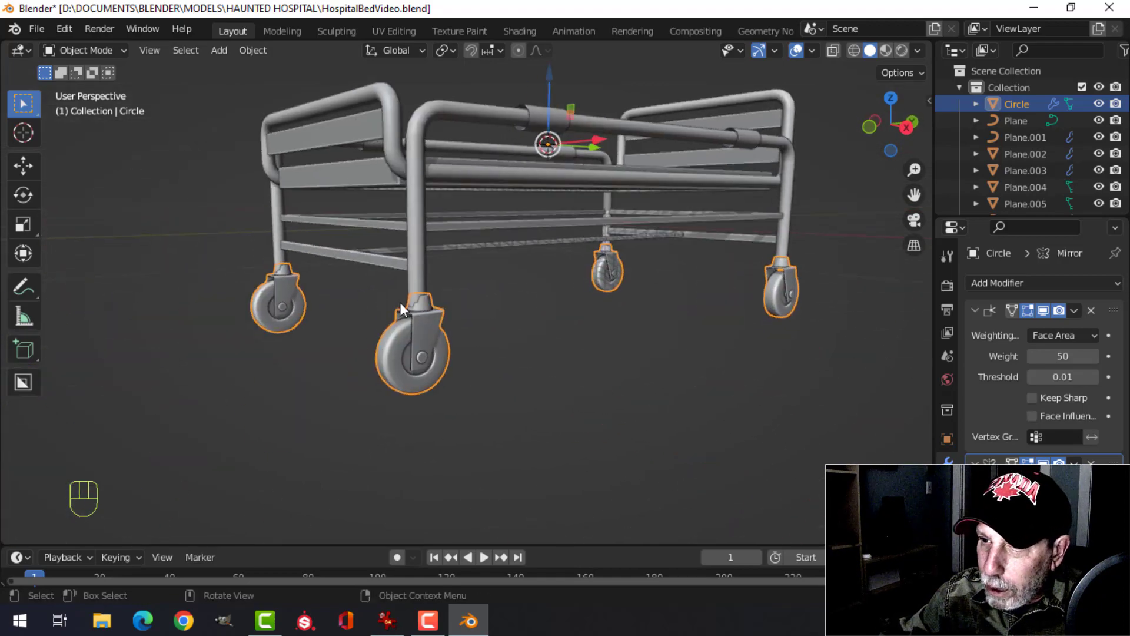
pyautogui.scroll(1, 422, 307)
pyautogui.keyDown('shift'); pyautogui.moveTo(530, 318); pyautogui.dragTo(630, 265, button='middle'); pyautogui.keyUp('shift')
pyautogui.keyDown('shift'); pyautogui.moveTo(711, 308); pyautogui.dragTo(729, 279, button='middle'); pyautogui.keyUp('shift')
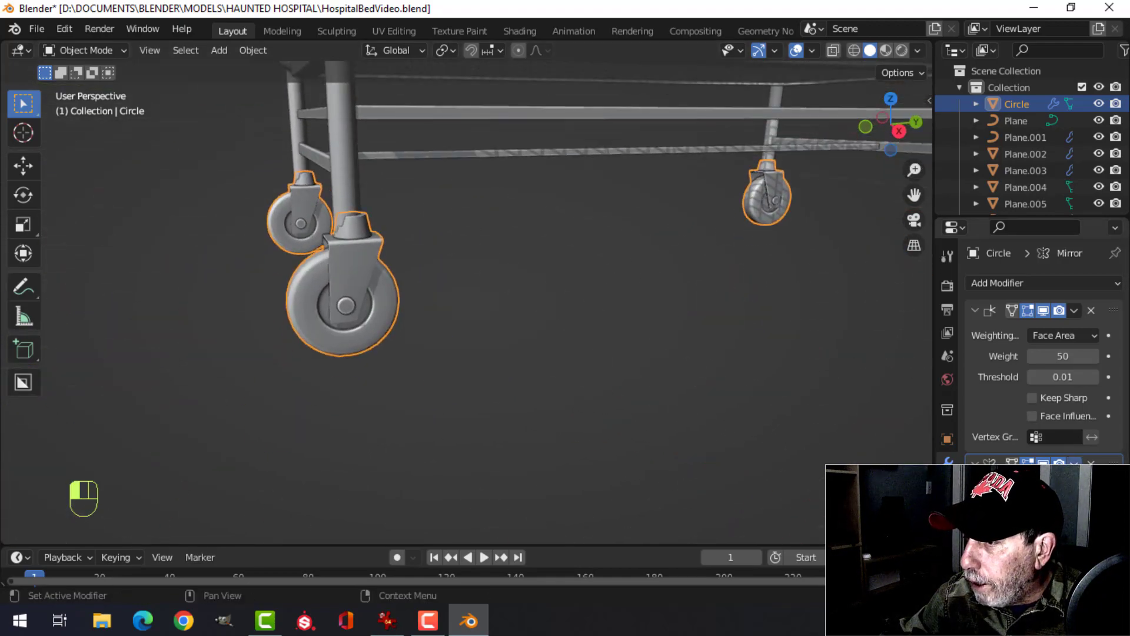
pyautogui.hotkey('ctrl', 'a')
# Move the two casters at one end of the bed slightly outward along Y to centre them on their legs
pyautogui.press('Tab')
pyautogui.hotkey('alt', 'a')
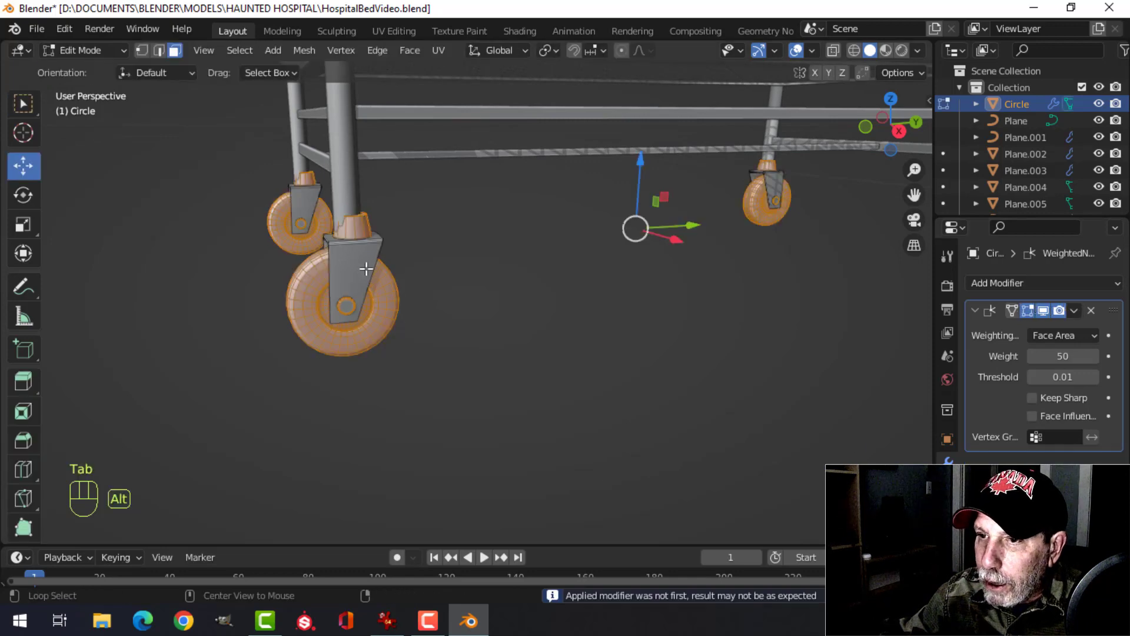
pyautogui.hotkey('alt', 'a')
pyautogui.press('b')
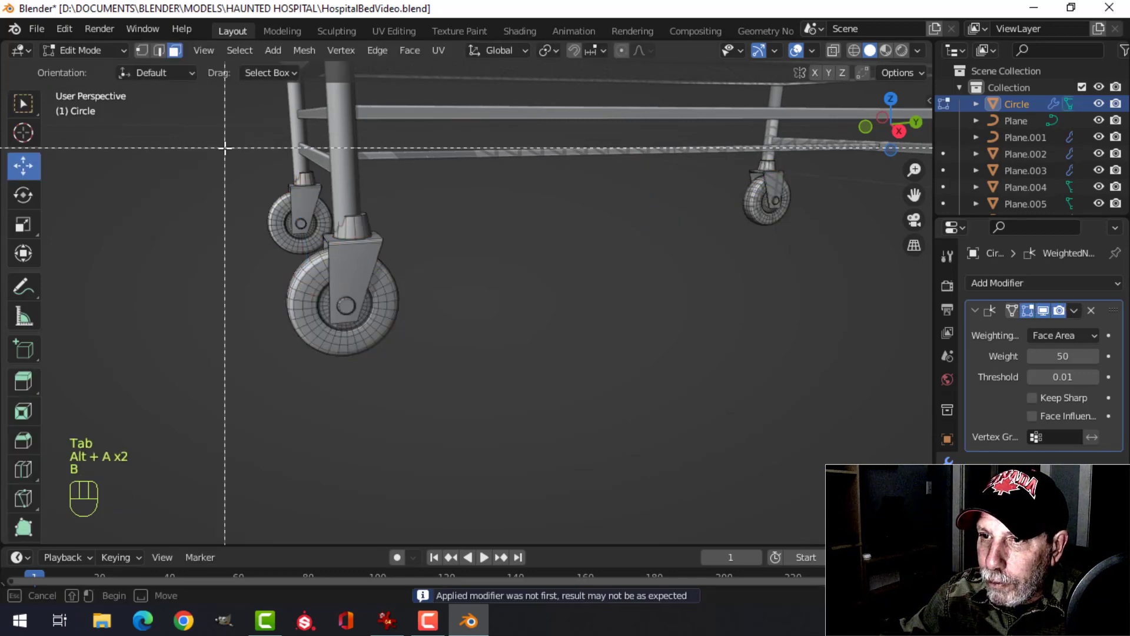
pyautogui.moveTo(228, 146); pyautogui.dragTo(484, 415)
pyautogui.hotkey('ctrl', 'l')
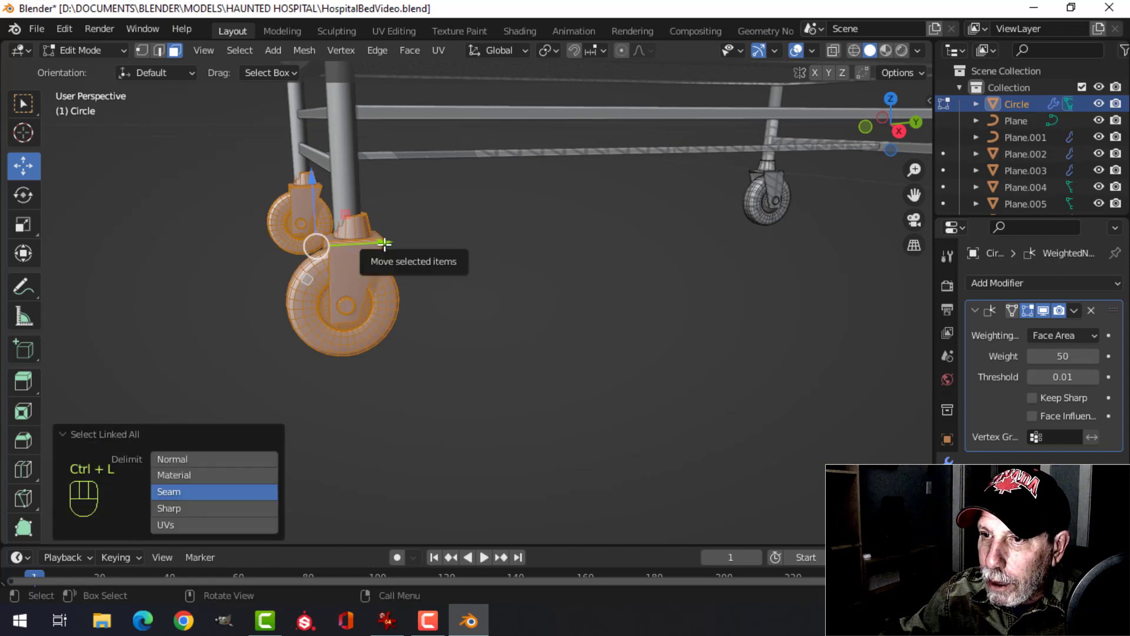
pyautogui.moveTo(383, 244); pyautogui.dragTo(376, 247)
pyautogui.press('Tab')
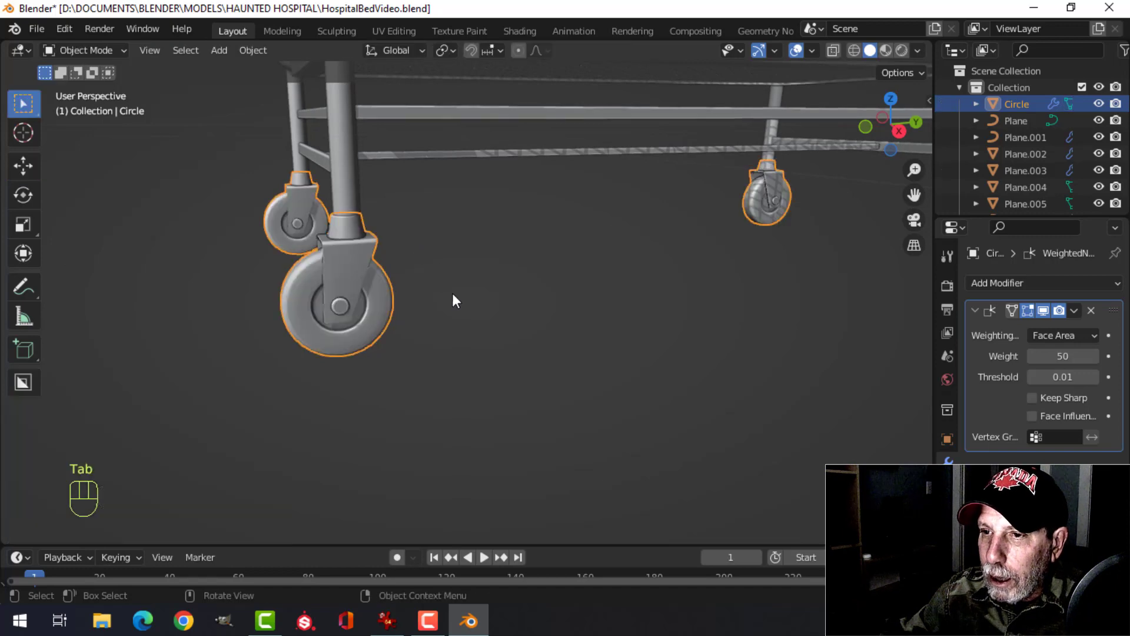
# Examine how the casters line up with the bed legs from several angles
pyautogui.hotkey('alt', 'a')
pyautogui.scroll(-5, 530, 306)
pyautogui.moveTo(613, 328); pyautogui.dragTo(529, 329, button='middle')
pyautogui.scroll(2, 514, 380)
pyautogui.scroll(-2, 549, 326)
pyautogui.scroll(1, 530, 330)
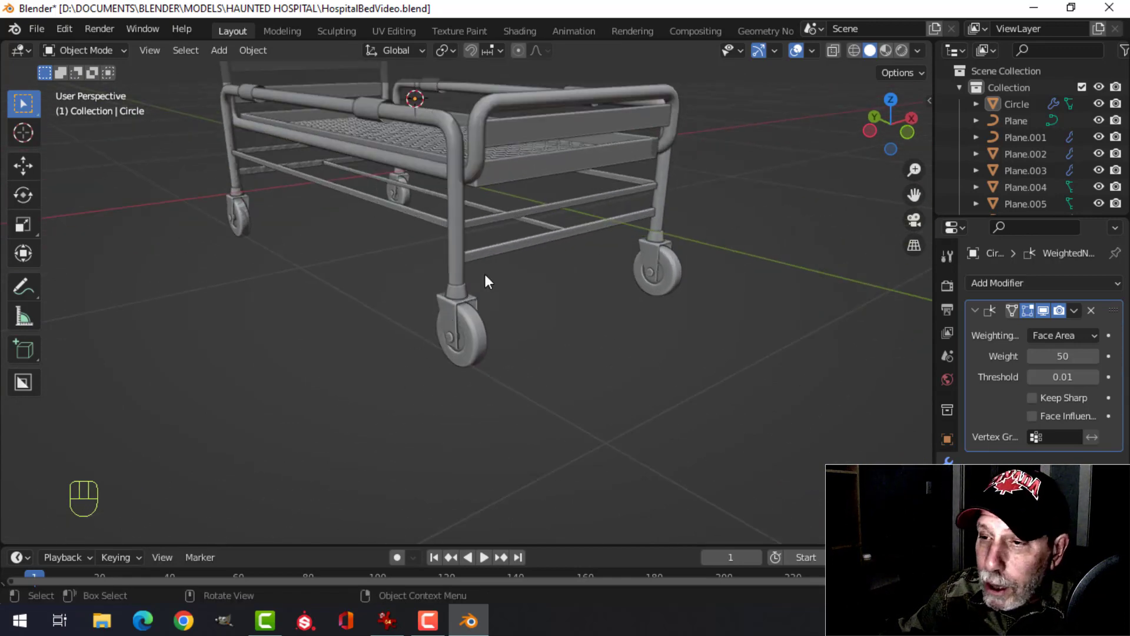
pyautogui.scroll(3, 492, 342)
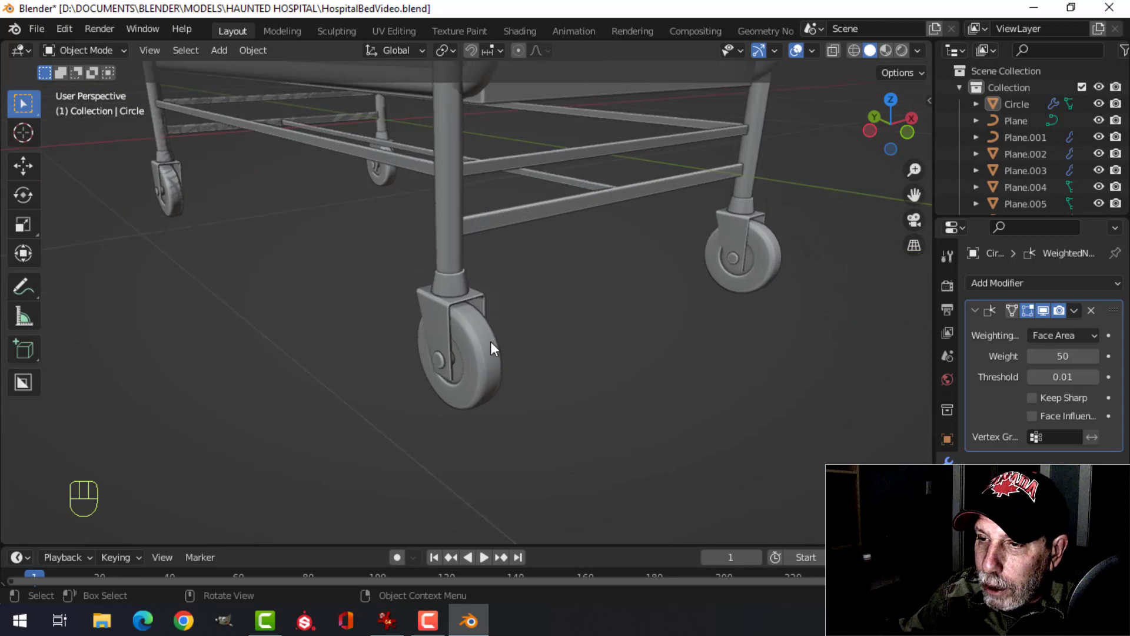
pyautogui.keyDown('shift'); pyautogui.moveTo(519, 321); pyautogui.dragTo(544, 315, button='middle'); pyautogui.keyUp('shift')
pyautogui.scroll(-2, 521, 338)
pyautogui.moveTo(545, 314); pyautogui.dragTo(509, 317, button='middle')
# Snap the 3D cursor to the centre of the top edge loop on the nearest caster's collar
pyautogui.click(470, 324)
pyautogui.press('Tab')
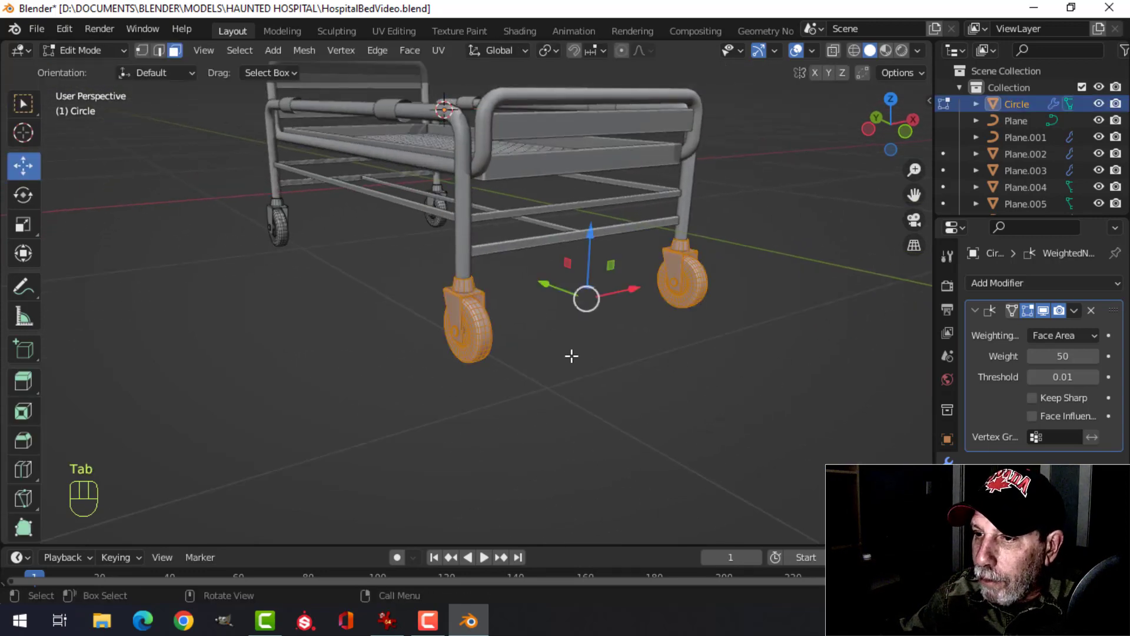
pyautogui.hotkey('alt', 'a')
pyautogui.press('b')
pyautogui.moveTo(411, 241); pyautogui.dragTo(551, 429)
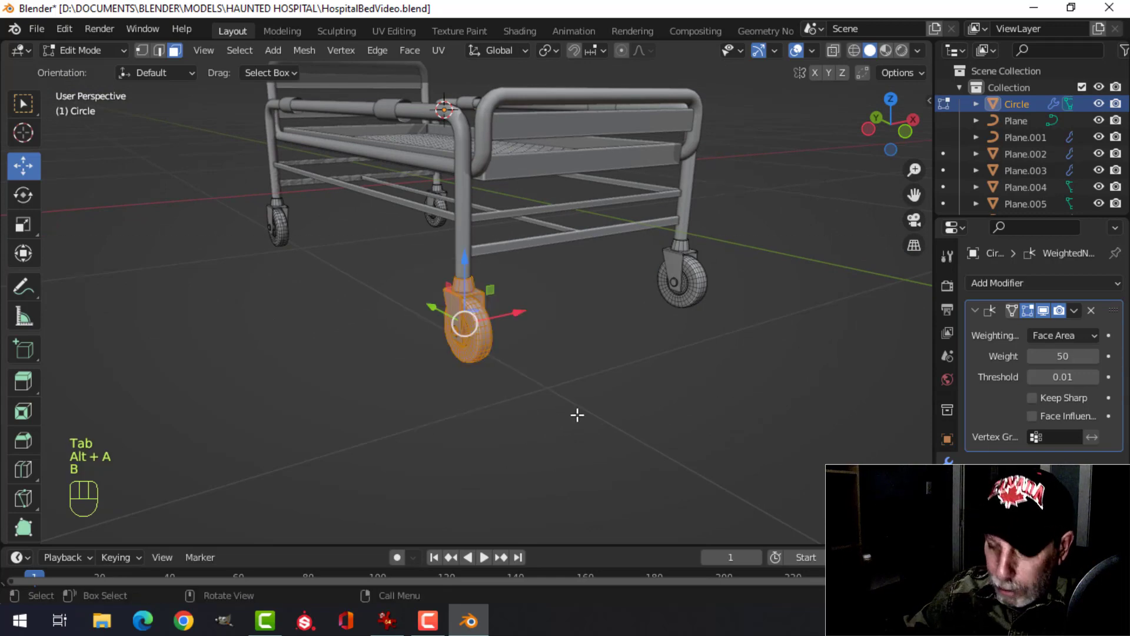
pyautogui.press('KP_Decimal')
pyautogui.hotkey('alt', 'a')
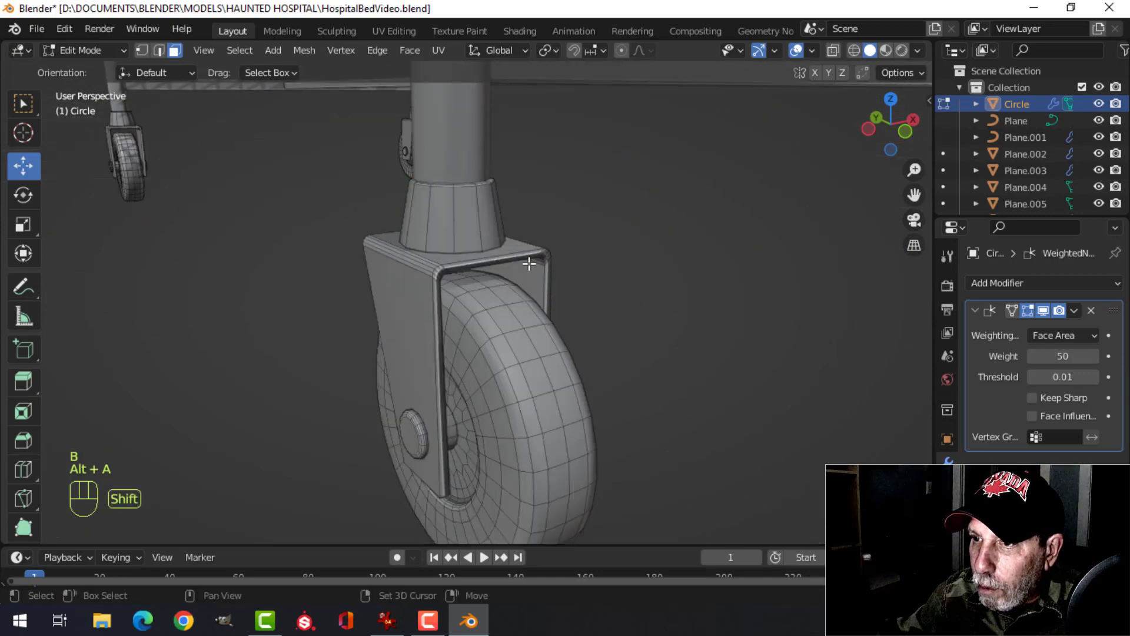
pyautogui.keyDown('shift'); pyautogui.moveTo(530, 260); pyautogui.dragTo(481, 278, button='middle'); pyautogui.keyUp('shift')
pyautogui.press('2')
pyautogui.keyDown('alt'); pyautogui.keyDown('shift'); pyautogui.click(481, 276); pyautogui.keyUp('shift'); pyautogui.keyUp('alt')
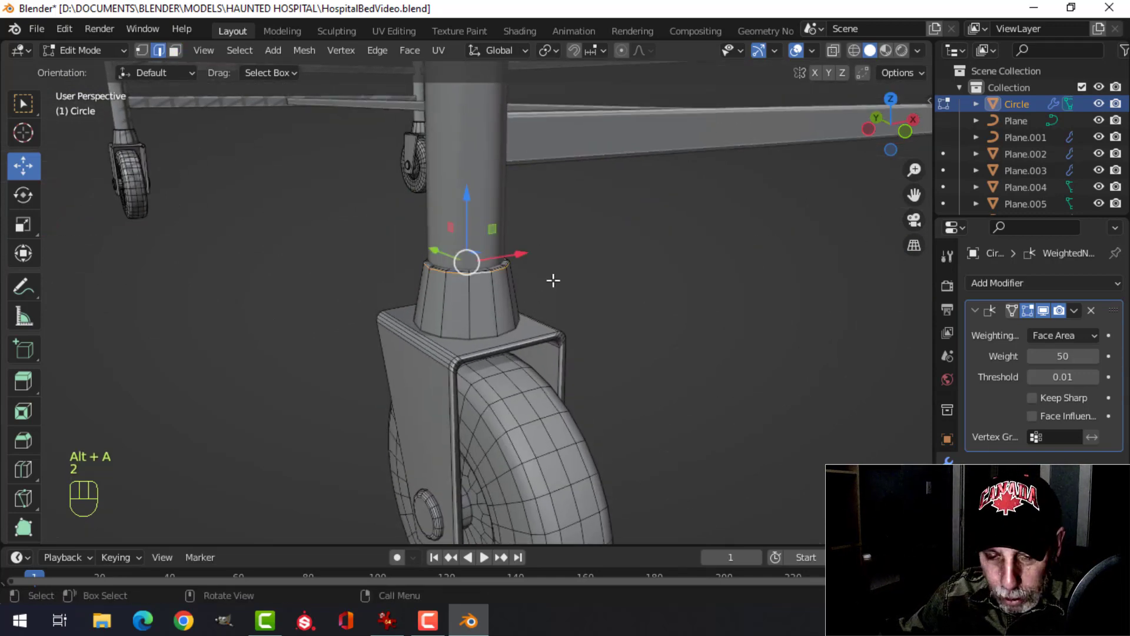
pyautogui.hotkey('shift', 's')
pyautogui.click(550, 373)
pyautogui.press('Tab')
pyautogui.hotkey('alt', 'a')
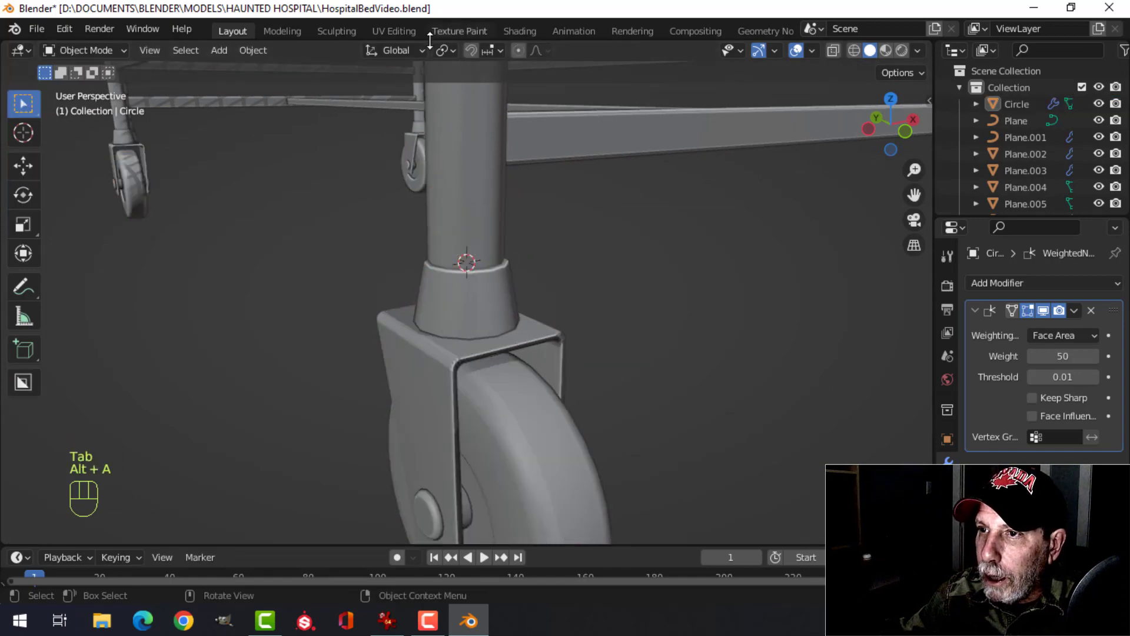
# Set the transform pivot point to the 3D Cursor
pyautogui.click(445, 50)
pyautogui.click(459, 87)
pyautogui.scroll(-4, 551, 295)
pyautogui.scroll(1, 528, 321)
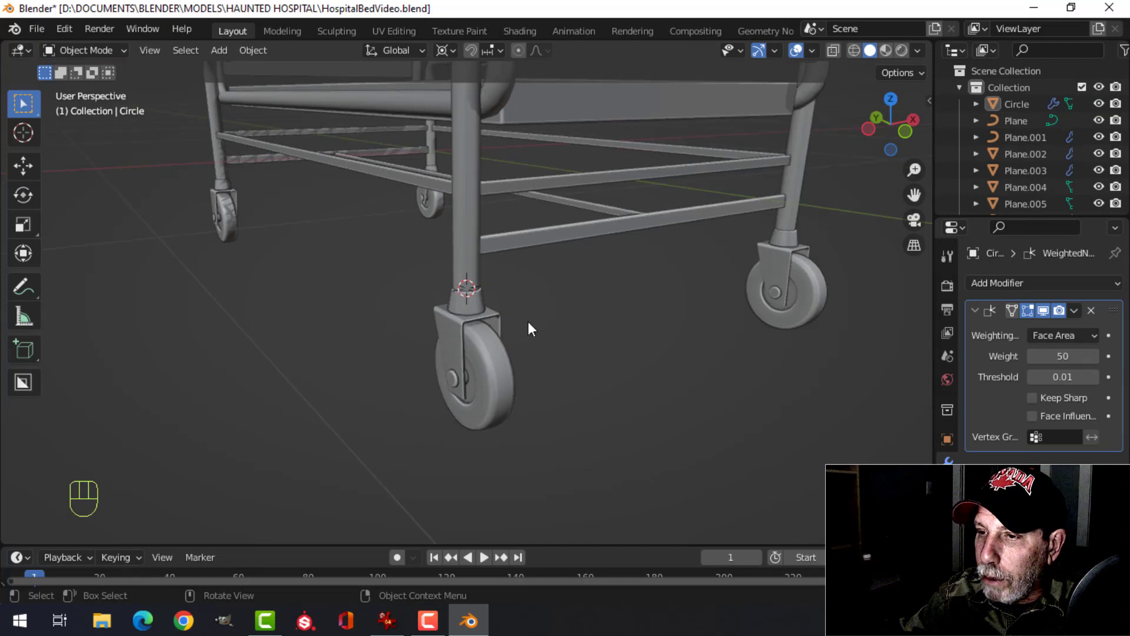
pyautogui.keyDown('shift'); pyautogui.moveTo(528, 322); pyautogui.dragTo(535, 293, button='middle'); pyautogui.keyUp('shift')
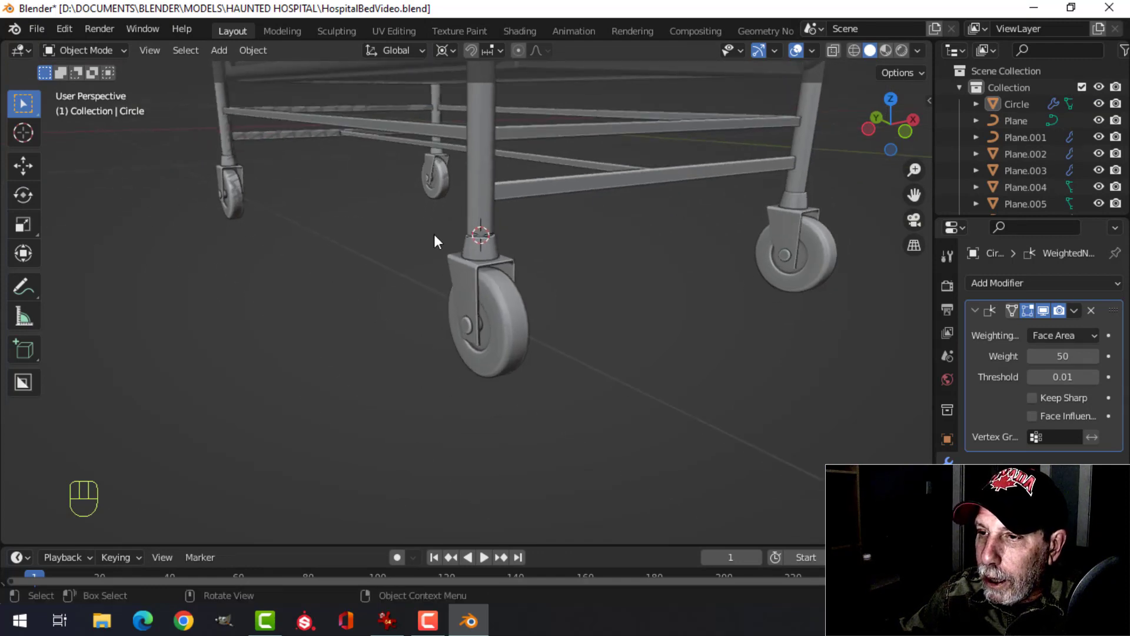
# Rotate the whole nearest caster -33.4° about the global Z axis around its collar
pyautogui.click(465, 263)
pyautogui.press('Tab')
pyautogui.hotkey('alt', 'a')
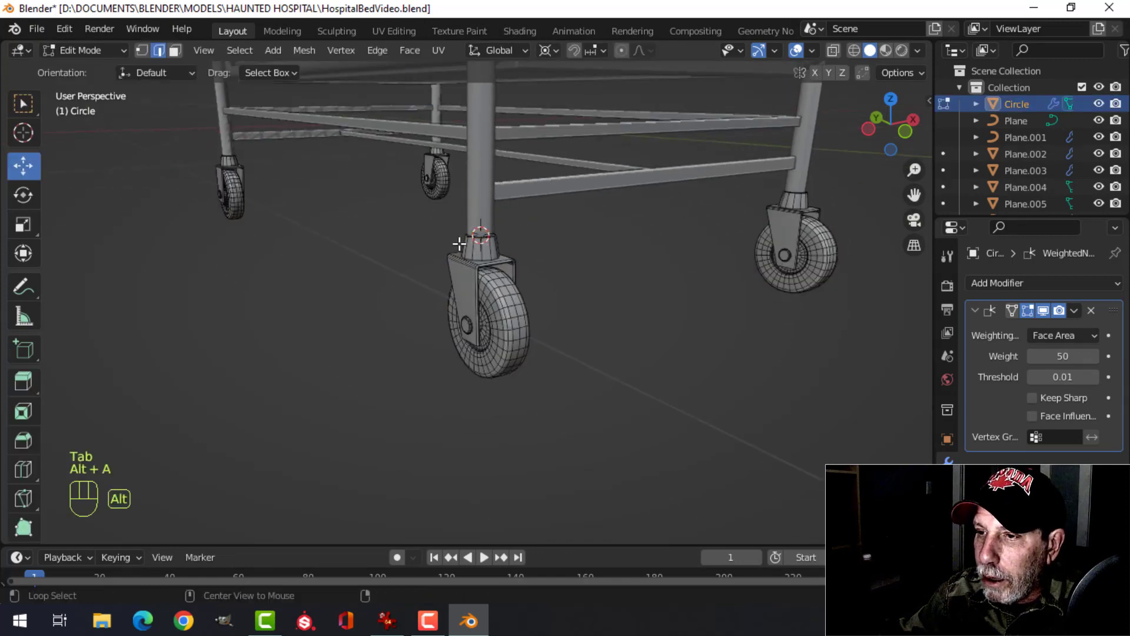
pyautogui.press('b')
pyautogui.moveTo(468, 262); pyautogui.dragTo(595, 448)
pyautogui.hotkey('ctrl', 'l')
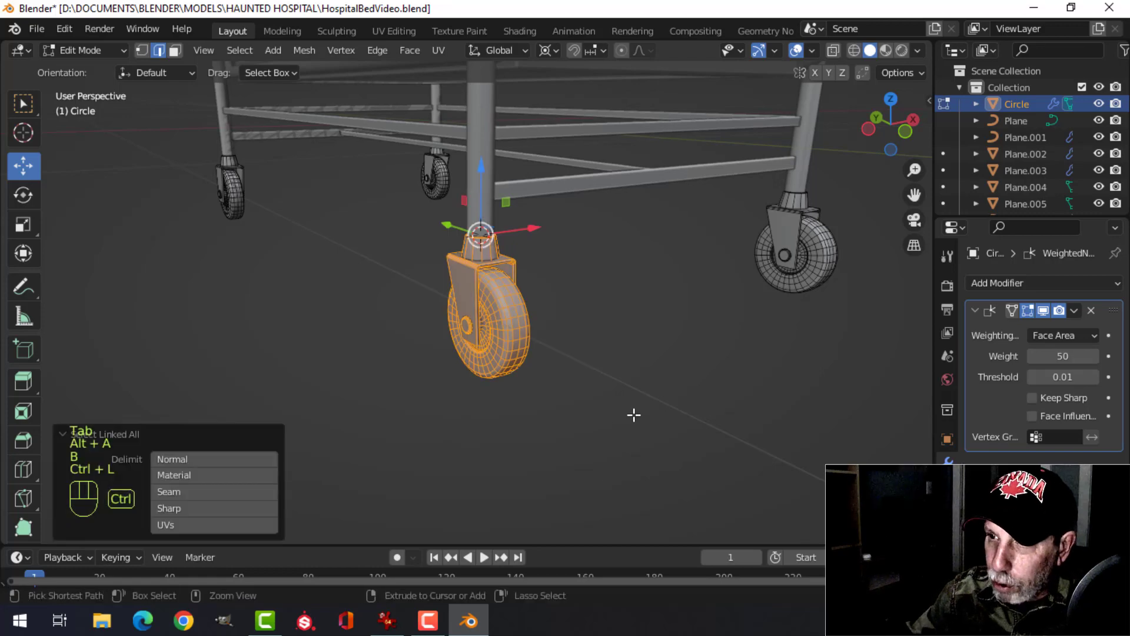
pyautogui.press('r')
pyautogui.press('z')
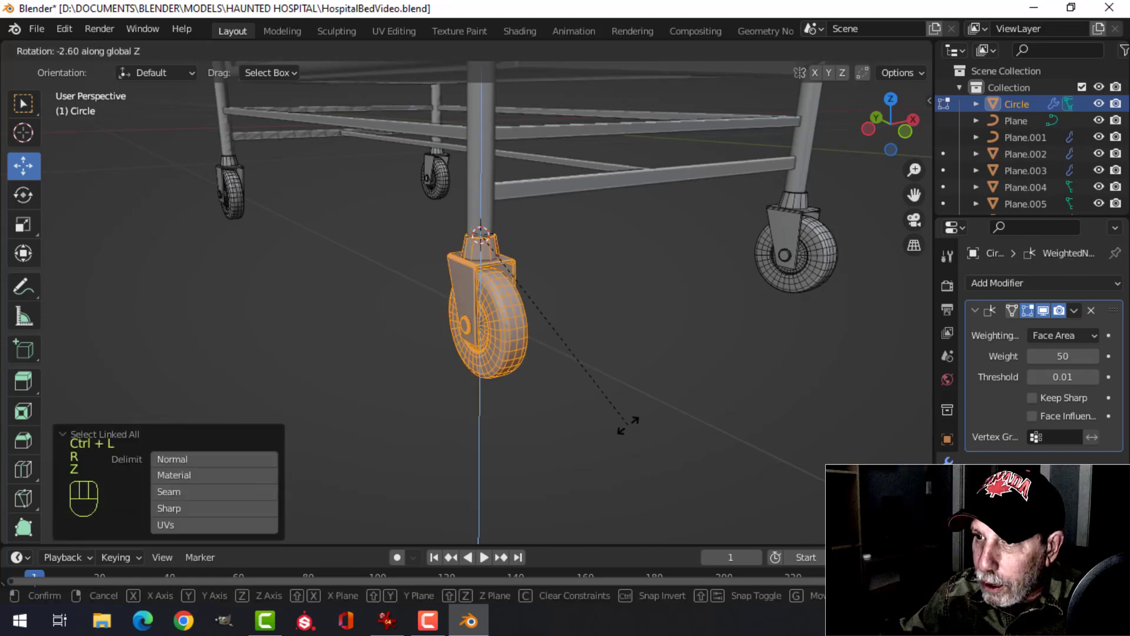
pyautogui.click(507, 438)
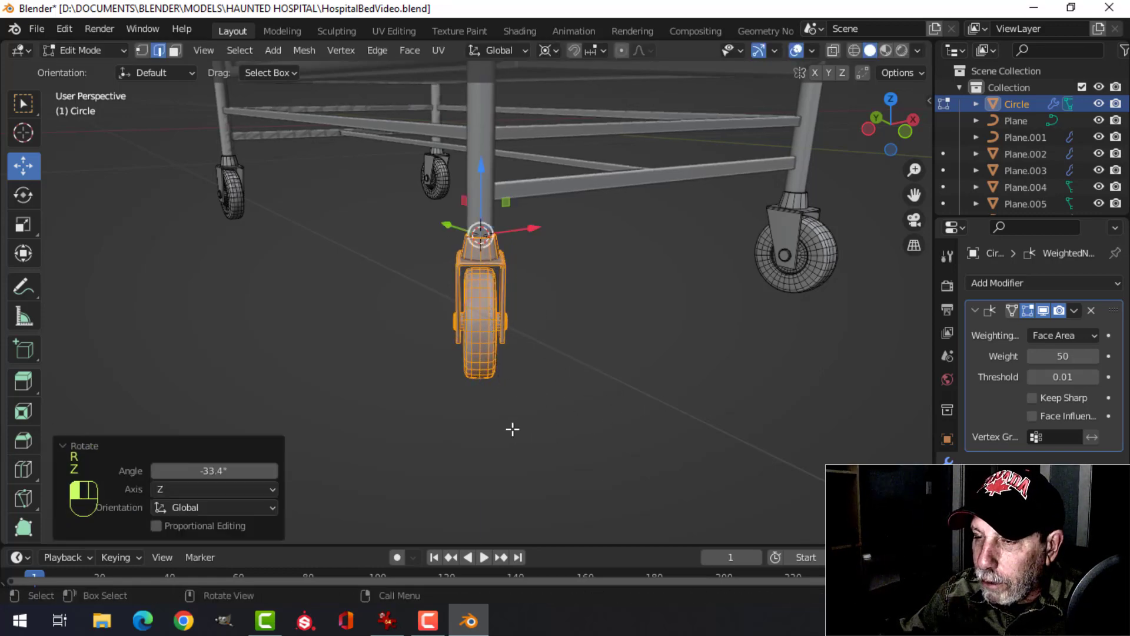
pyautogui.press('Tab')
pyautogui.scroll(-5, 602, 354)
pyautogui.hotkey('alt', 'a')
pyautogui.moveTo(602, 354); pyautogui.dragTo(571, 355, button='middle')
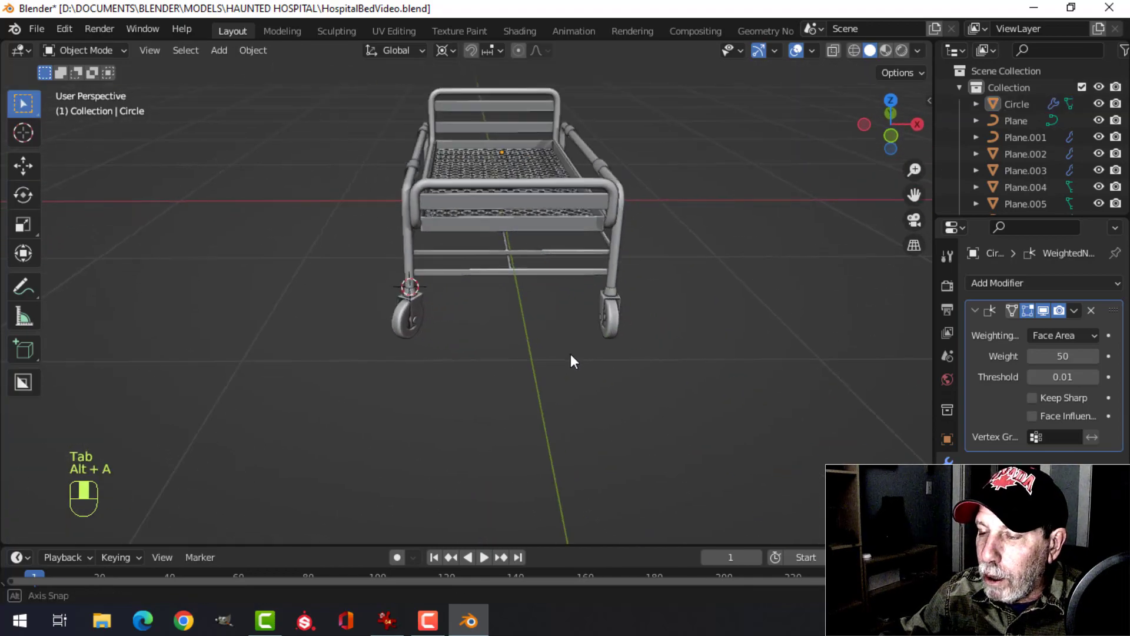
# Turn on the Face Orientation overlay to check the normals of the whole bed
pyautogui.scroll(4, 651, 348)
pyautogui.keyDown('shift'); pyautogui.moveTo(650, 350); pyautogui.dragTo(606, 381, button='middle'); pyautogui.keyUp('shift')
pyautogui.moveTo(607, 381); pyautogui.dragTo(518, 395, button='middle')
pyautogui.scroll(-3, 550, 356)
pyautogui.click(812, 51)
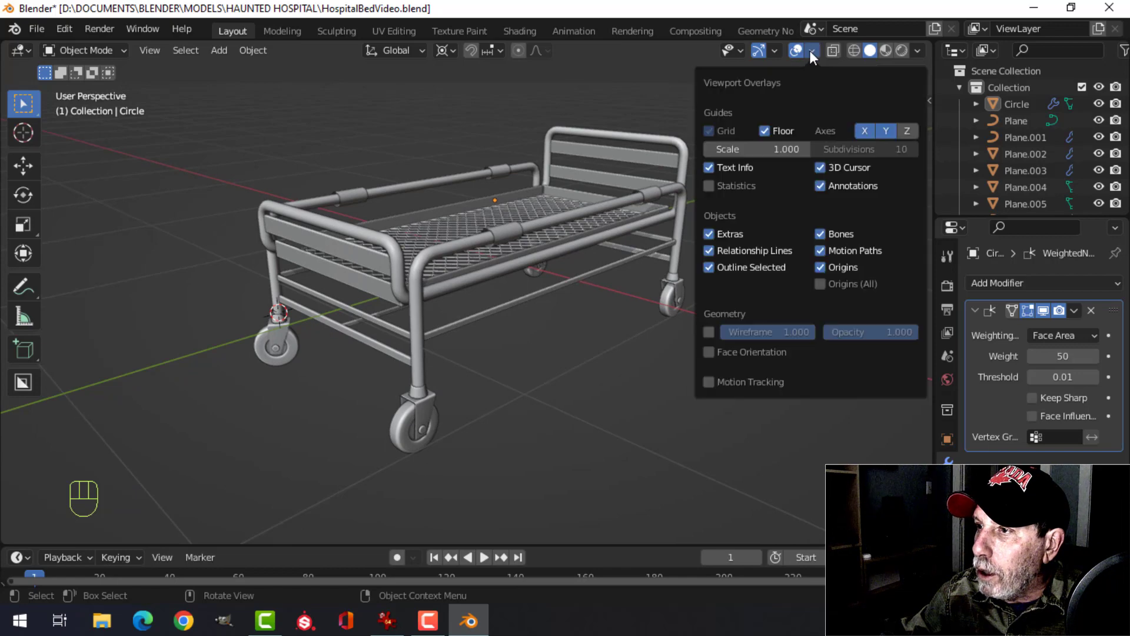
pyautogui.click(740, 346)
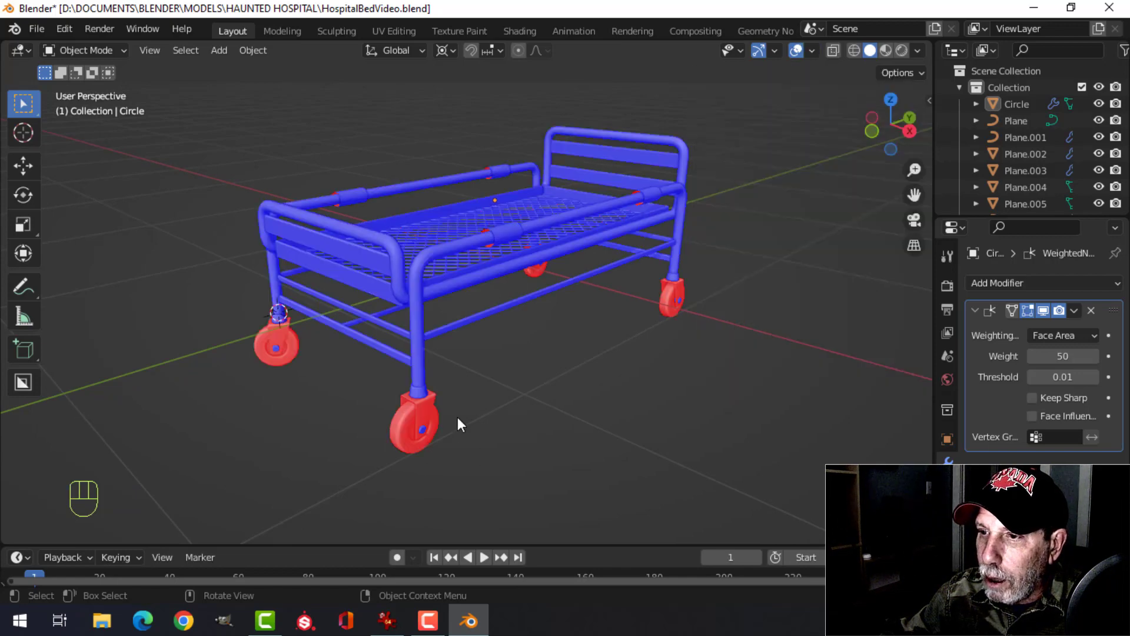
# Recalculate the normals to the outside on all meshes of the bed
pyautogui.press('a')
pyautogui.press('Tab')
pyautogui.press('a')
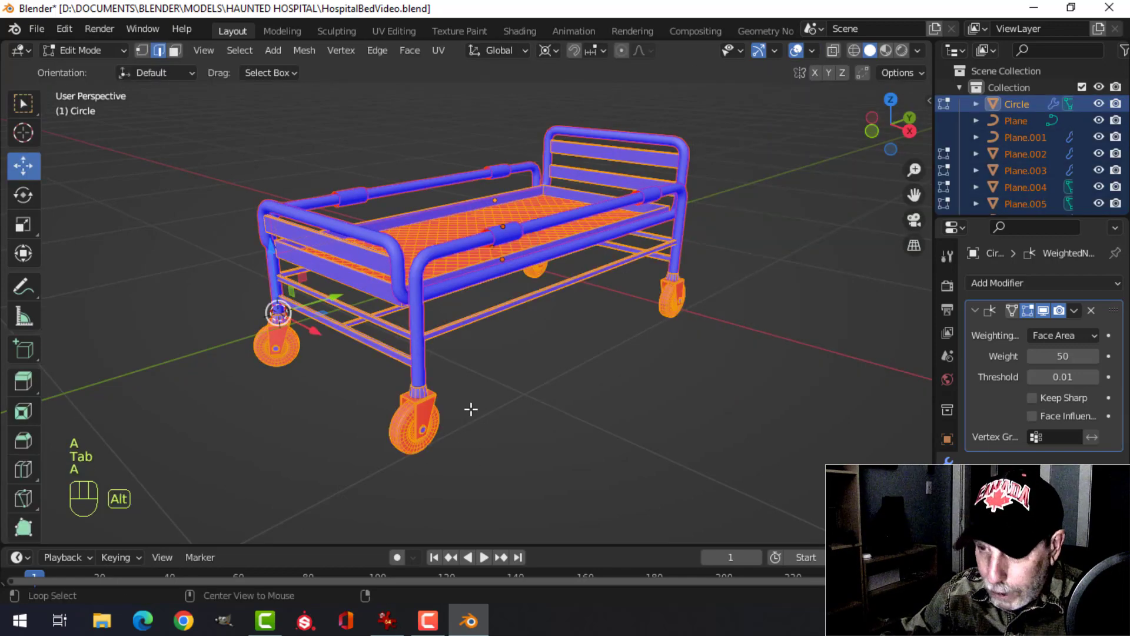
pyautogui.hotkey('alt', 'n')
pyautogui.click(445, 343)
pyautogui.hotkey('alt', 'a')
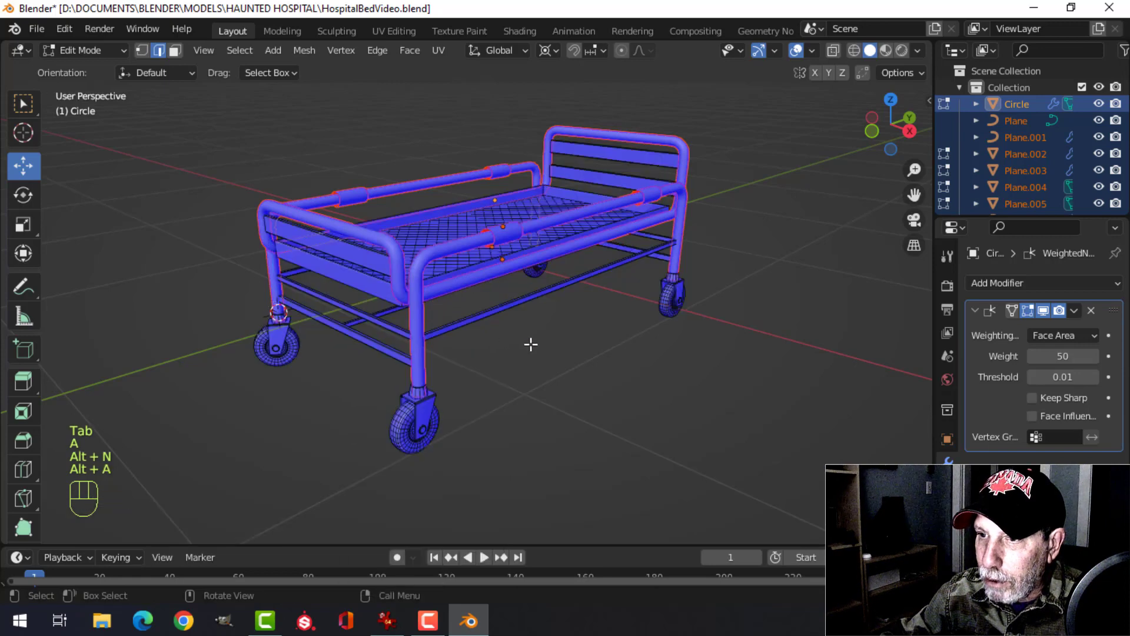
pyautogui.press('Tab')
pyautogui.hotkey('alt', 'a')
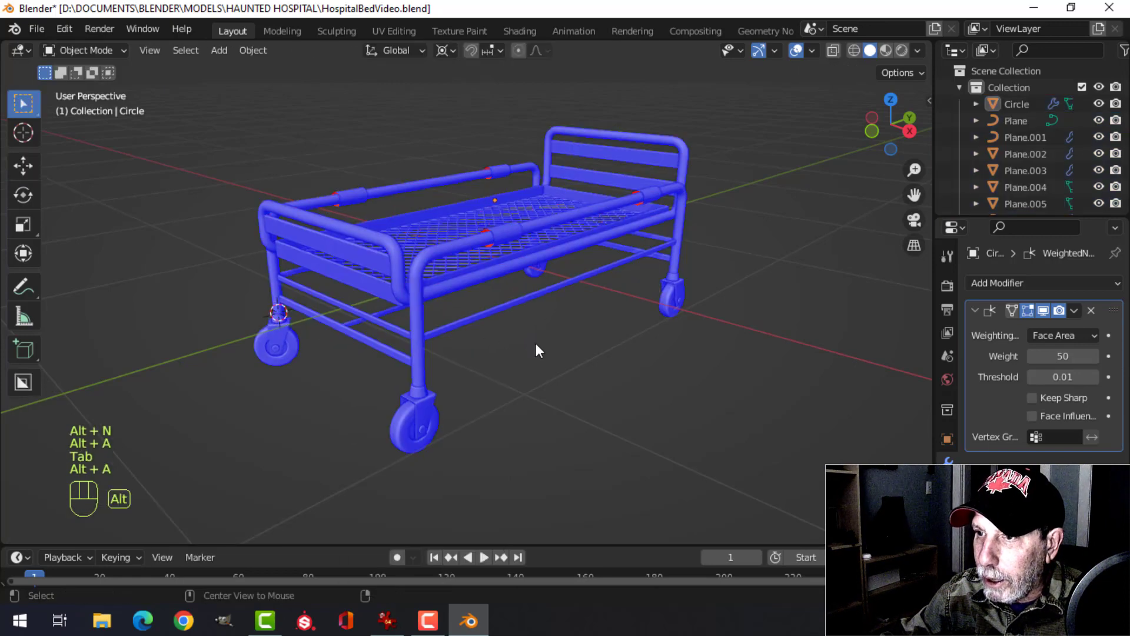
# Turn off the Face Orientation overlay and save the file
pyautogui.click(811, 51)
pyautogui.click(738, 354)
pyautogui.moveTo(485, 352); pyautogui.dragTo(527, 335, button='middle')
pyautogui.hotkey('ctrl', 's')
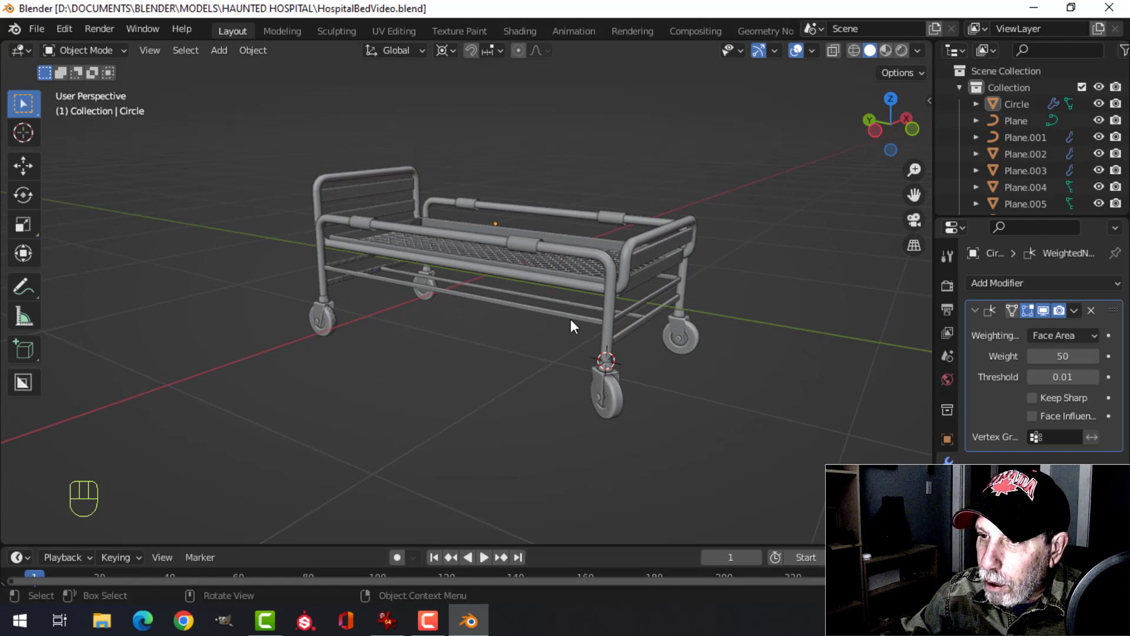
# Inspect the lower side rail and its mesh, and view the whole bed from several angles
pyautogui.moveTo(541, 323); pyautogui.dragTo(511, 340, button='middle')
pyautogui.click(538, 343)
pyautogui.press('Tab')
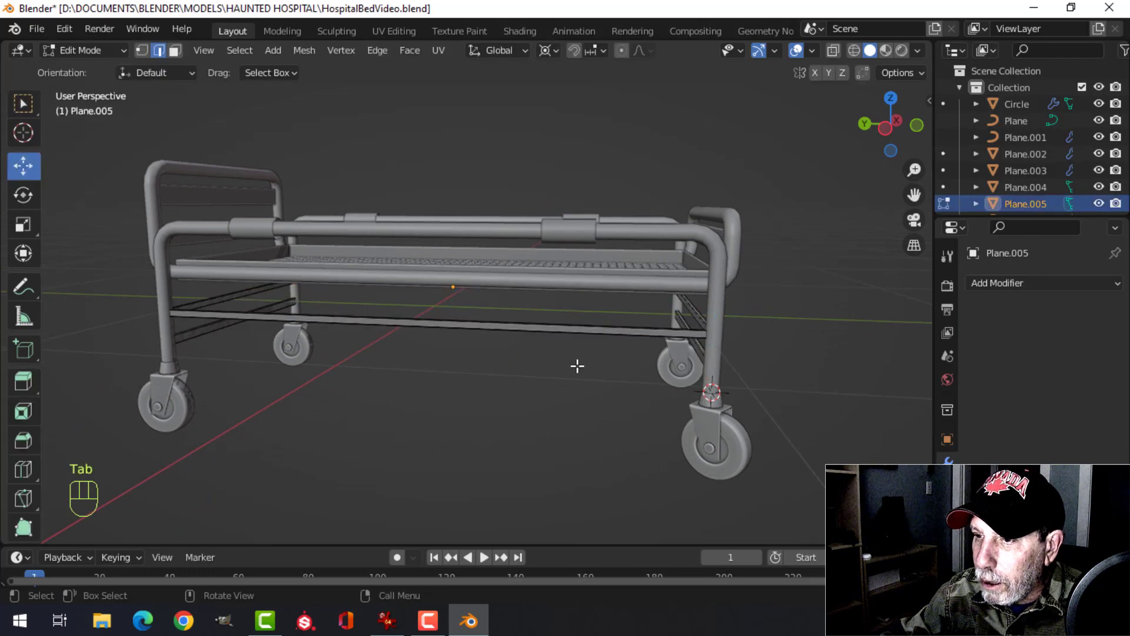
pyautogui.press('a')
pyautogui.hotkey('alt', 'a')
pyautogui.moveTo(561, 332); pyautogui.dragTo(566, 375, button='middle')
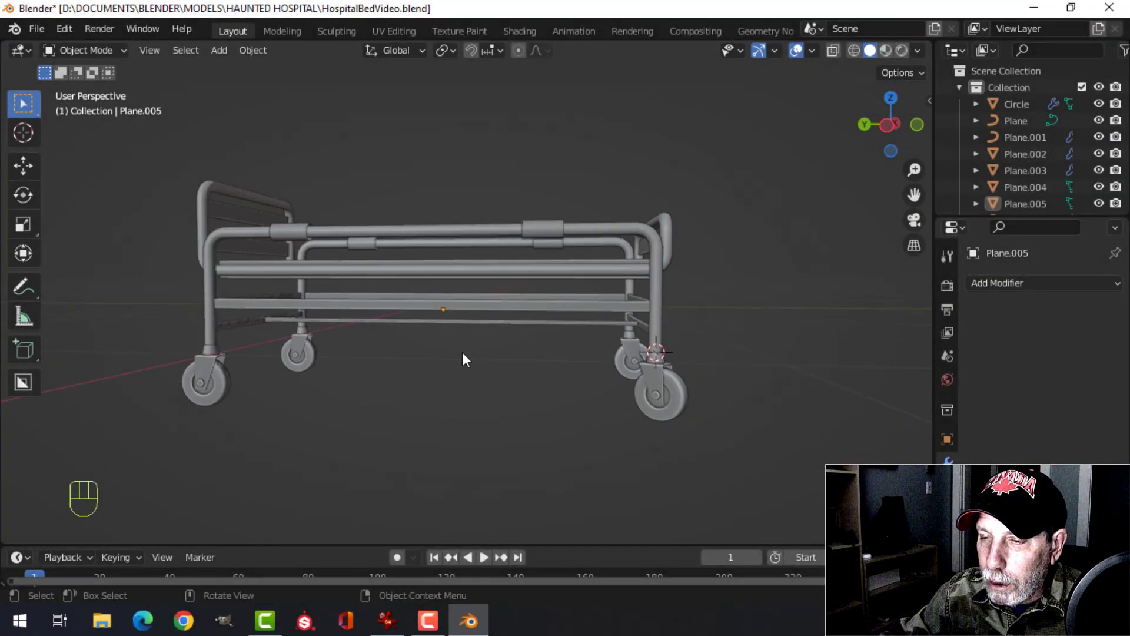
pyautogui.moveTo(463, 353); pyautogui.dragTo(480, 371, button='middle')
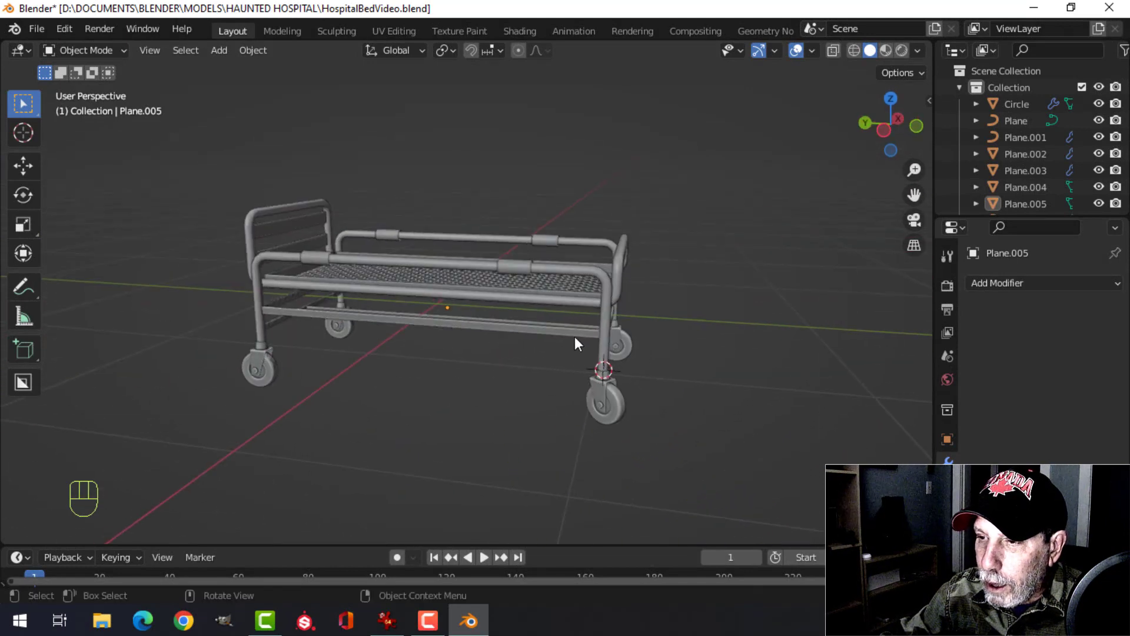
pyautogui.click(575, 336)
pyautogui.moveTo(574, 337)
pyautogui.mouseDown(button='middle')
pyautogui.moveTo(616, 334)
pyautogui.moveTo(542, 334)
pyautogui.moveTo(560, 324)
pyautogui.moveTo(485, 361)
pyautogui.moveTo(507, 363)
pyautogui.mouseUp(button='middle')
pyautogui.hotkey('alt', 'a')
# Switch the solid viewport shading to a brighter, bluish studio light preset
pyautogui.click(918, 50)
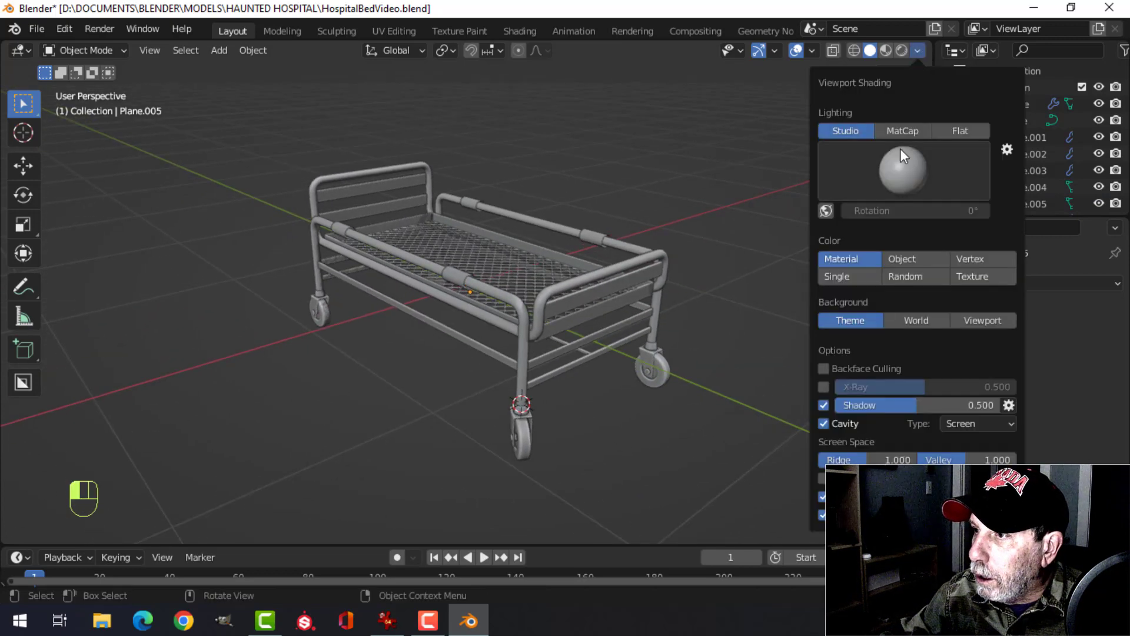
pyautogui.click(903, 164)
pyautogui.click(807, 228)
# Compare the modelled bed with the HauntedHospitalBed.jpg reference image in IrfanView, and return to Blender
pyautogui.scroll(2, 715, 288)
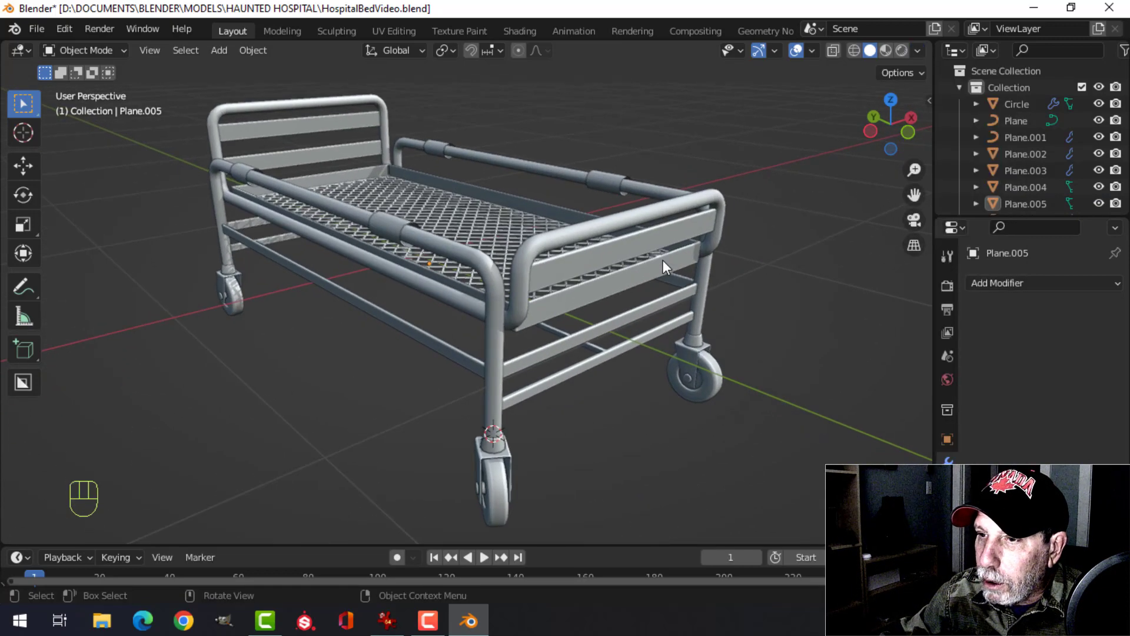
pyautogui.moveTo(663, 260); pyautogui.dragTo(827, 231, button='middle')
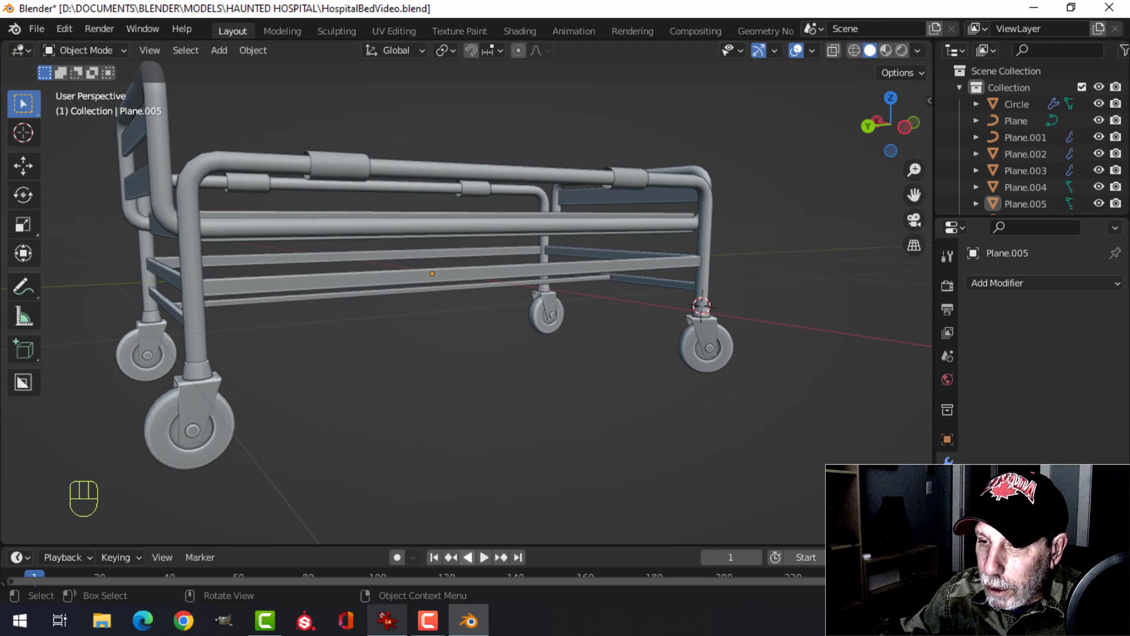
pyautogui.click(399, 623)
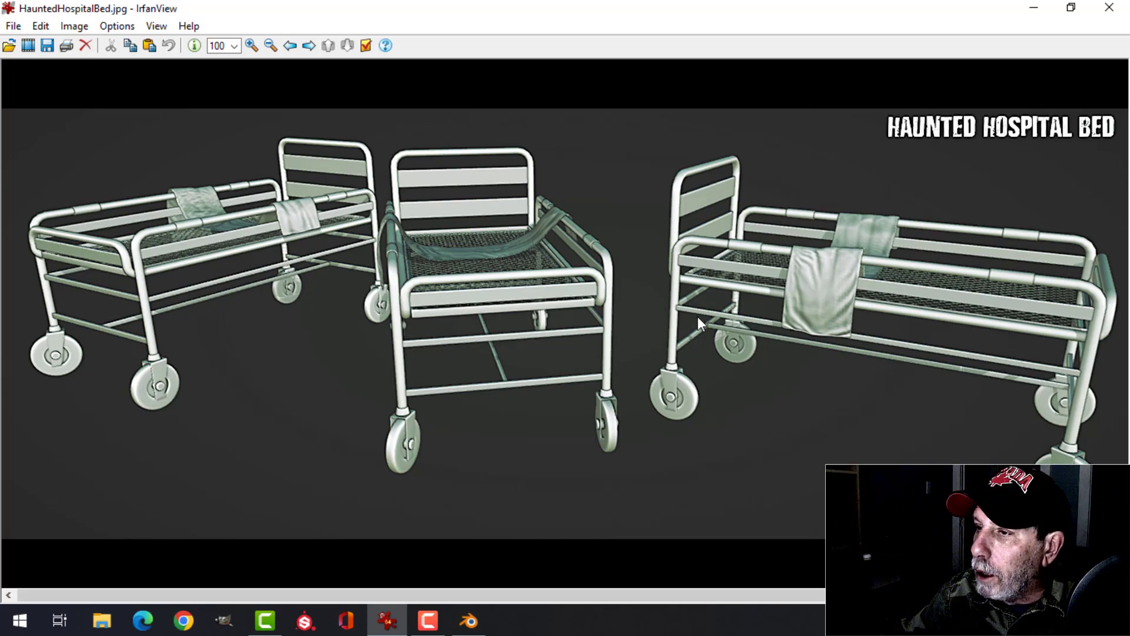
pyautogui.click(478, 620)
# Inspect the side-rail and bed-frame curves and the side rail's curve geometry settings, viewing the bed from several angles
pyautogui.moveTo(471, 269); pyautogui.dragTo(543, 239, button='middle')
pyautogui.click(543, 239)
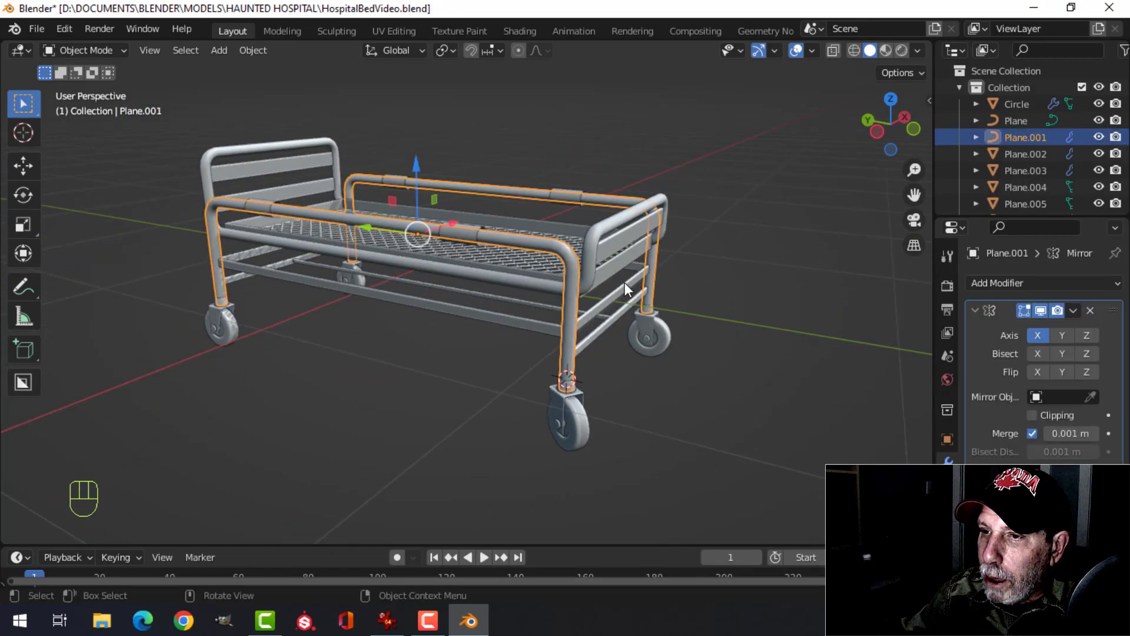
pyautogui.moveTo(624, 281)
pyautogui.mouseDown(button='middle')
pyautogui.moveTo(578, 301)
pyautogui.moveTo(580, 288)
pyautogui.moveTo(612, 275)
pyautogui.moveTo(643, 270)
pyautogui.moveTo(628, 276)
pyautogui.moveTo(641, 283)
pyautogui.mouseUp(button='middle')
pyautogui.click(947, 533)
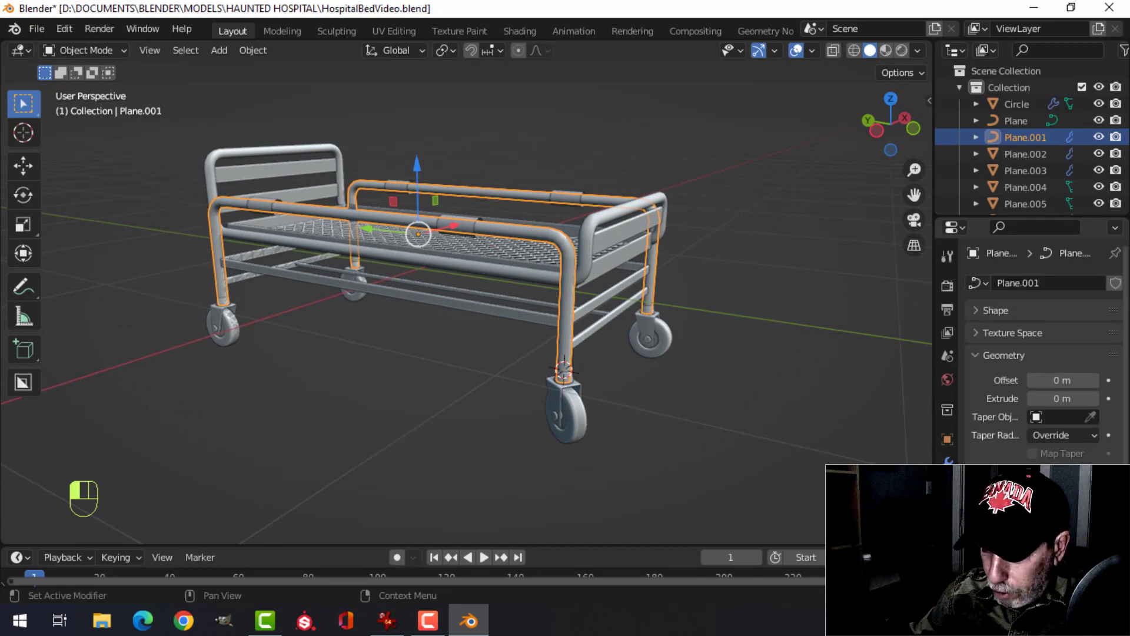
pyautogui.hotkey('alt', 'a')
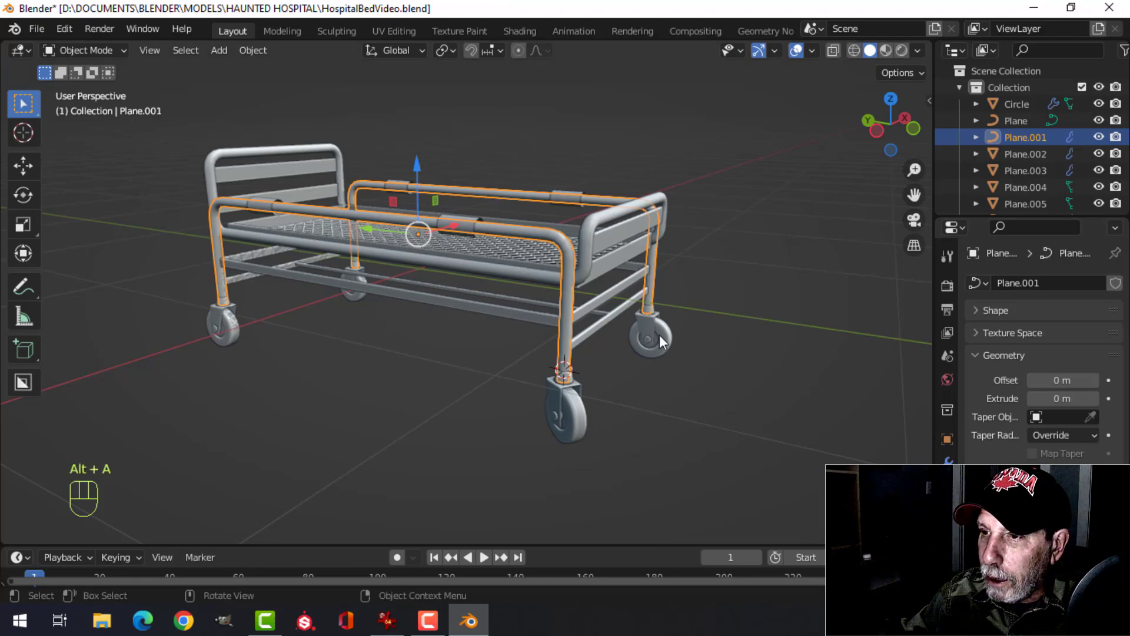
pyautogui.hotkey('alt', 'a')
pyautogui.moveTo(670, 284); pyautogui.dragTo(624, 327, button='middle')
pyautogui.scroll(3, 622, 330)
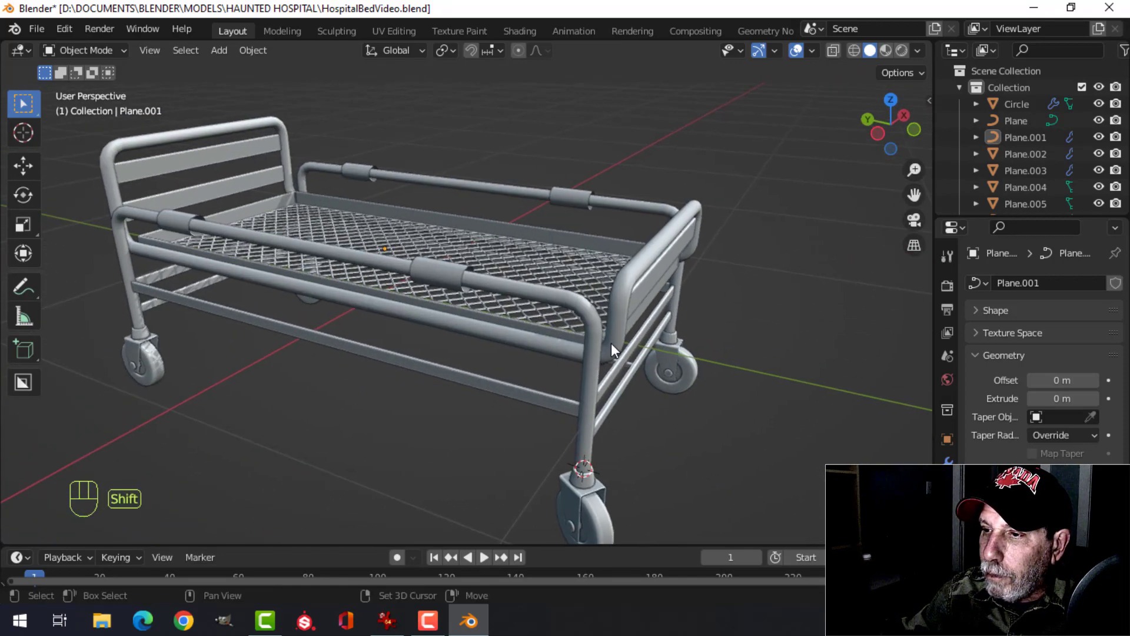
pyautogui.click(611, 343)
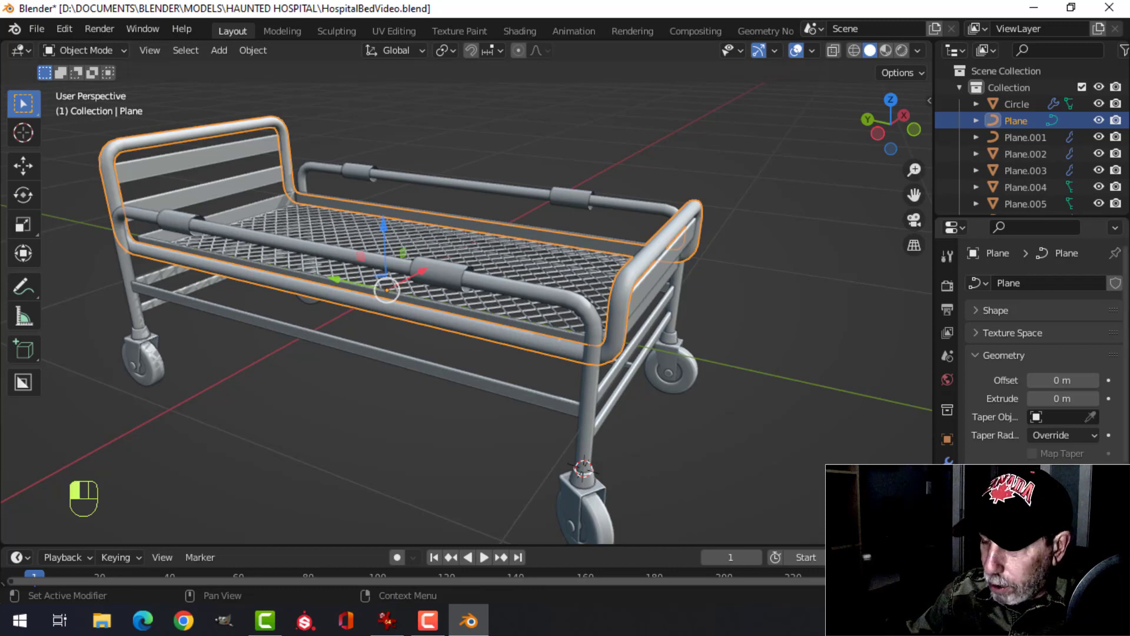
pyautogui.hotkey('alt', 'a')
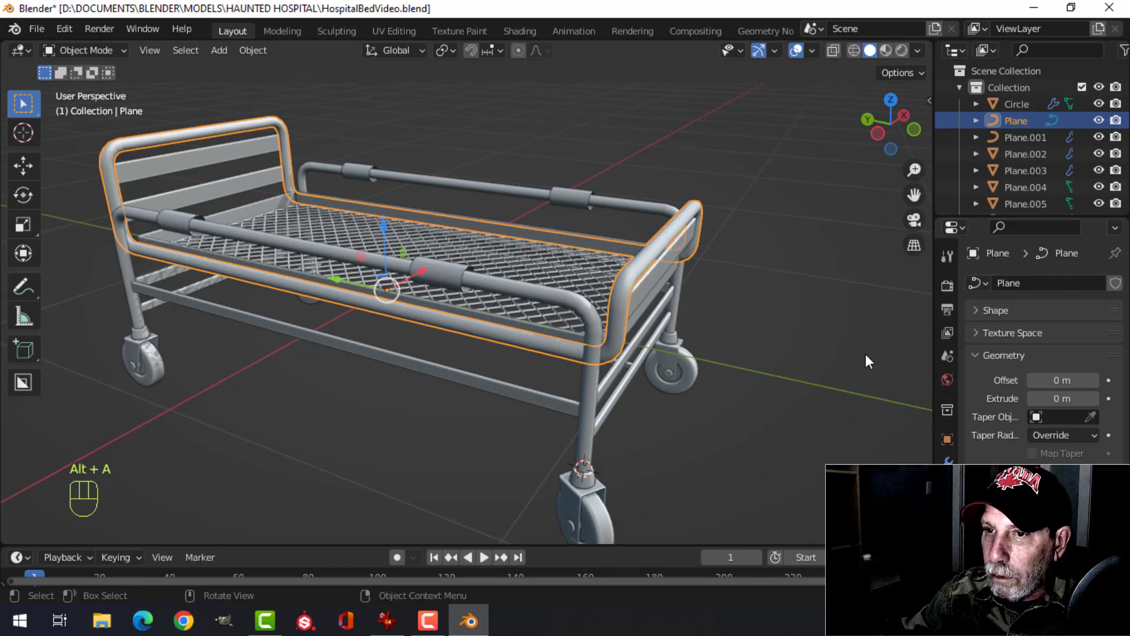
pyautogui.moveTo(866, 354); pyautogui.dragTo(674, 271, button='middle')
pyautogui.hotkey('alt', 'a')
pyautogui.scroll(-3, 478, 313)
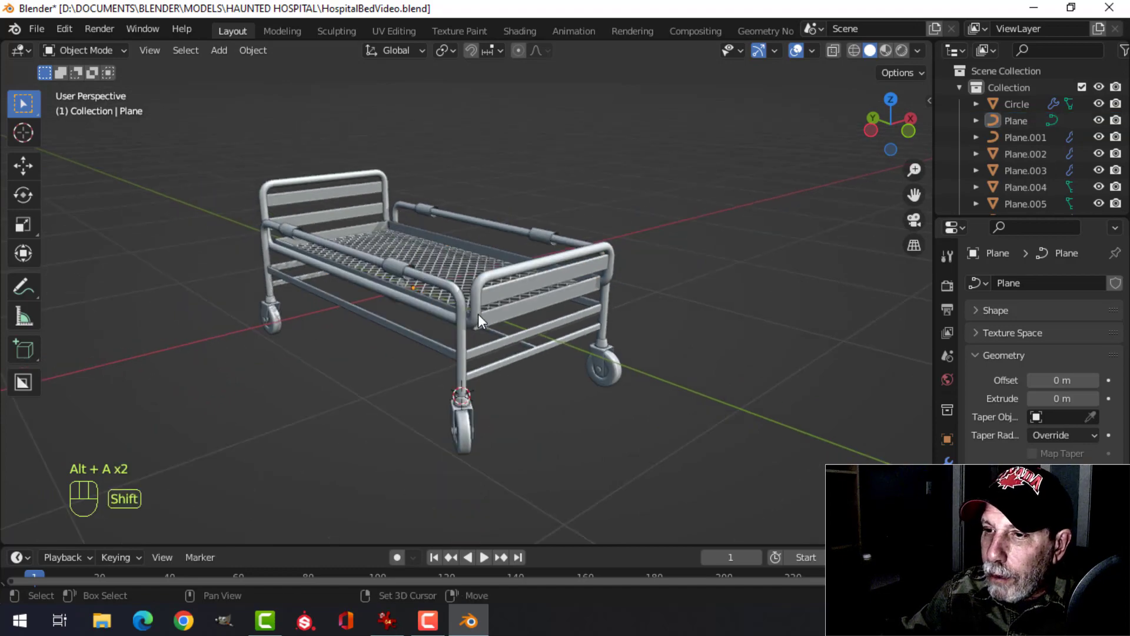
pyautogui.keyDown('shift'); pyautogui.moveTo(478, 314); pyautogui.dragTo(483, 336, button='middle'); pyautogui.keyUp('shift')
pyautogui.moveTo(483, 335); pyautogui.dragTo(493, 339, button='middle')
# Set the preview resolution of the main bed-frame curve, including the head and foot ends, to 4
pyautogui.click(508, 302)
pyautogui.scroll(3, 560, 326)
pyautogui.moveTo(560, 326)
pyautogui.mouseDown(button='middle')
pyautogui.moveTo(603, 347)
pyautogui.moveTo(662, 334)
pyautogui.moveTo(560, 339)
pyautogui.mouseUp(button='middle')
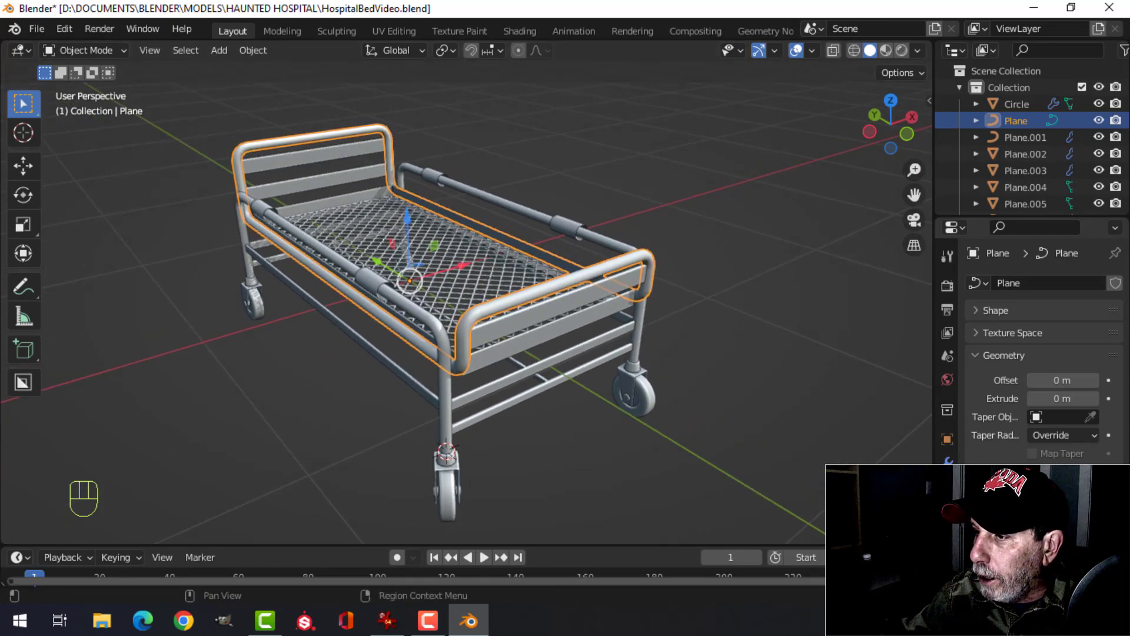
pyautogui.scroll(-6, 1009, 341)
pyautogui.scroll(6, 1009, 344)
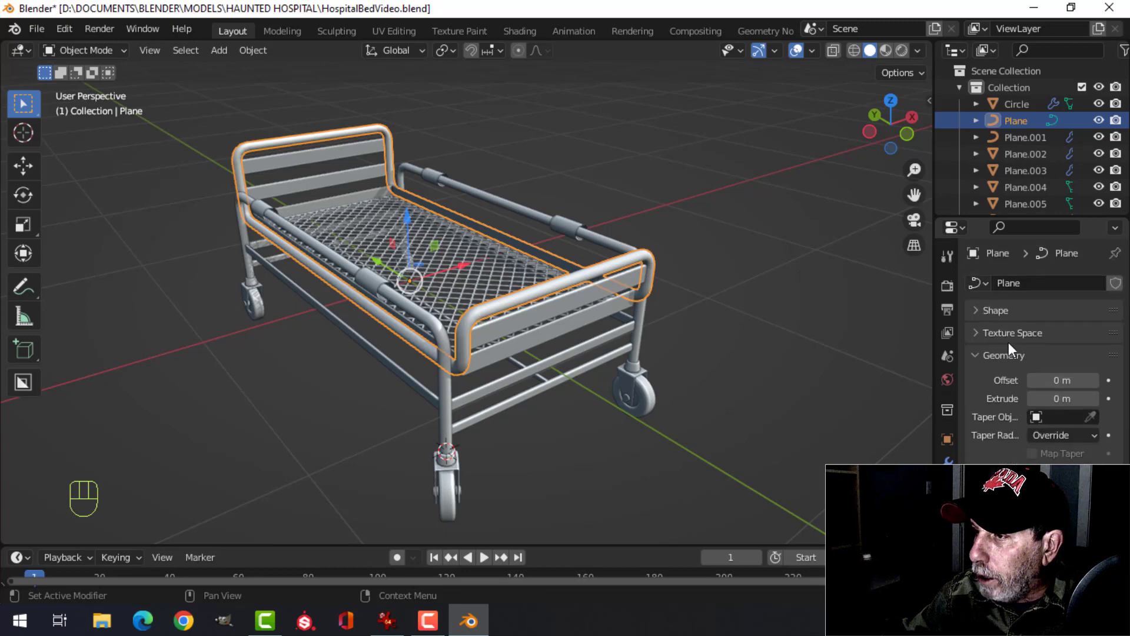
pyautogui.click(978, 310)
pyautogui.click(1054, 356)
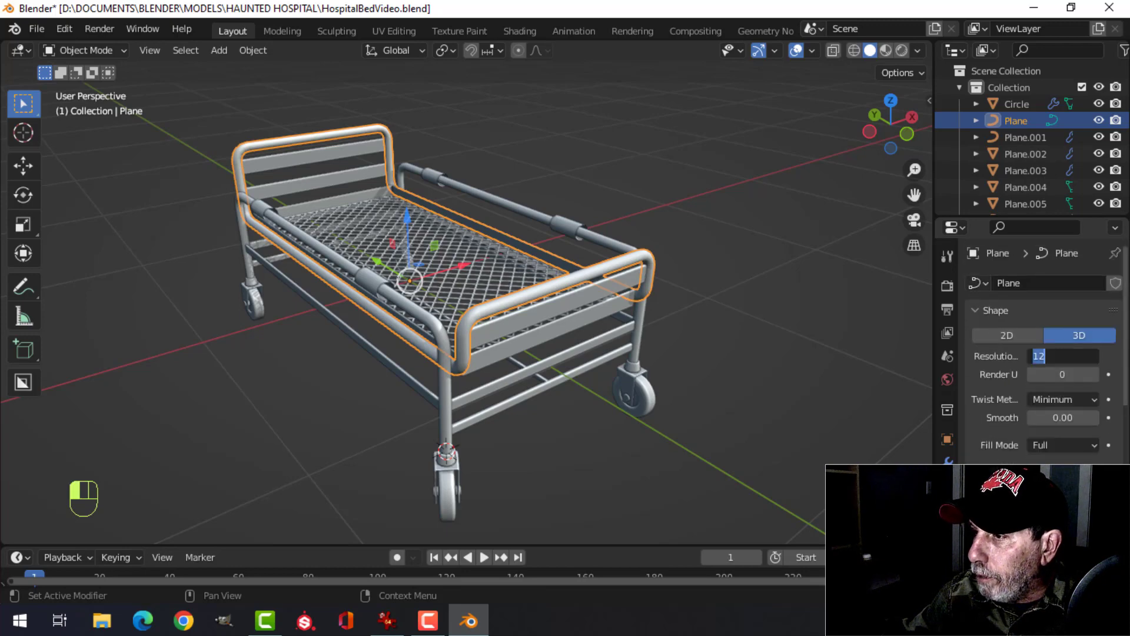
pyautogui.write('4')
pyautogui.press('Return')
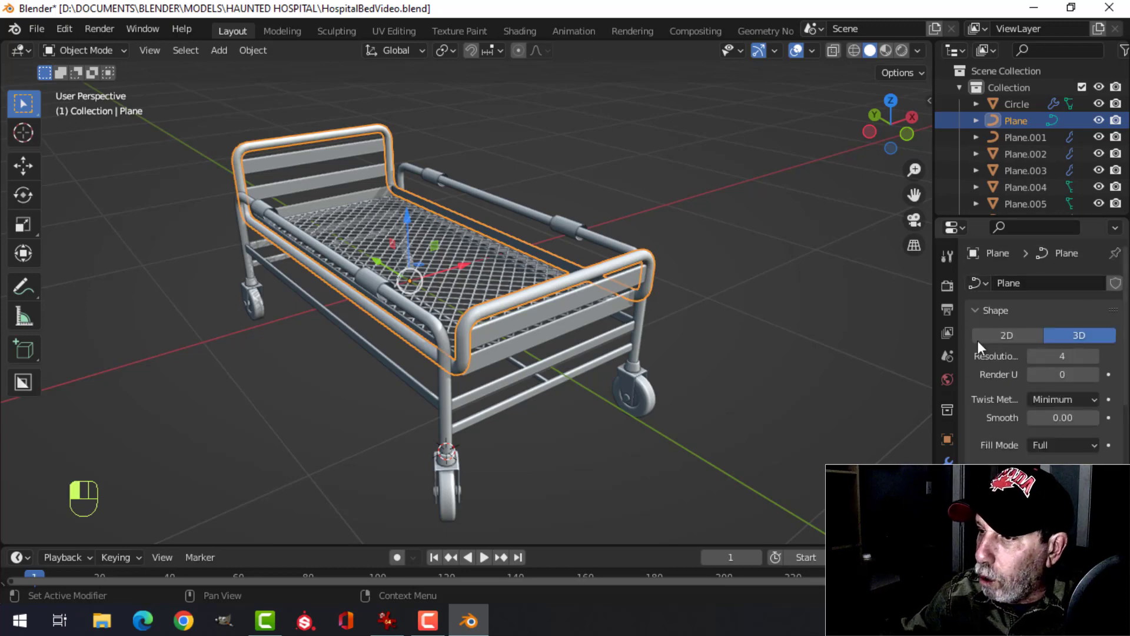
# Convert the main bed-frame curve to a mesh and check its modifiers and geometry
pyautogui.rightClick(544, 288)
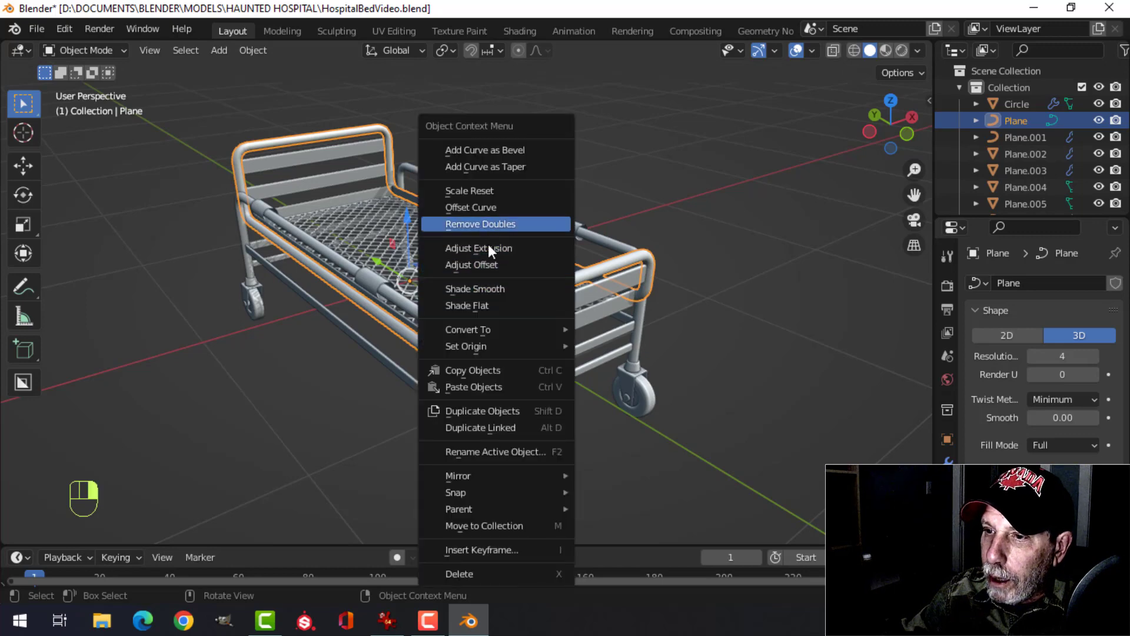
pyautogui.moveTo(488, 331)
pyautogui.click(609, 347)
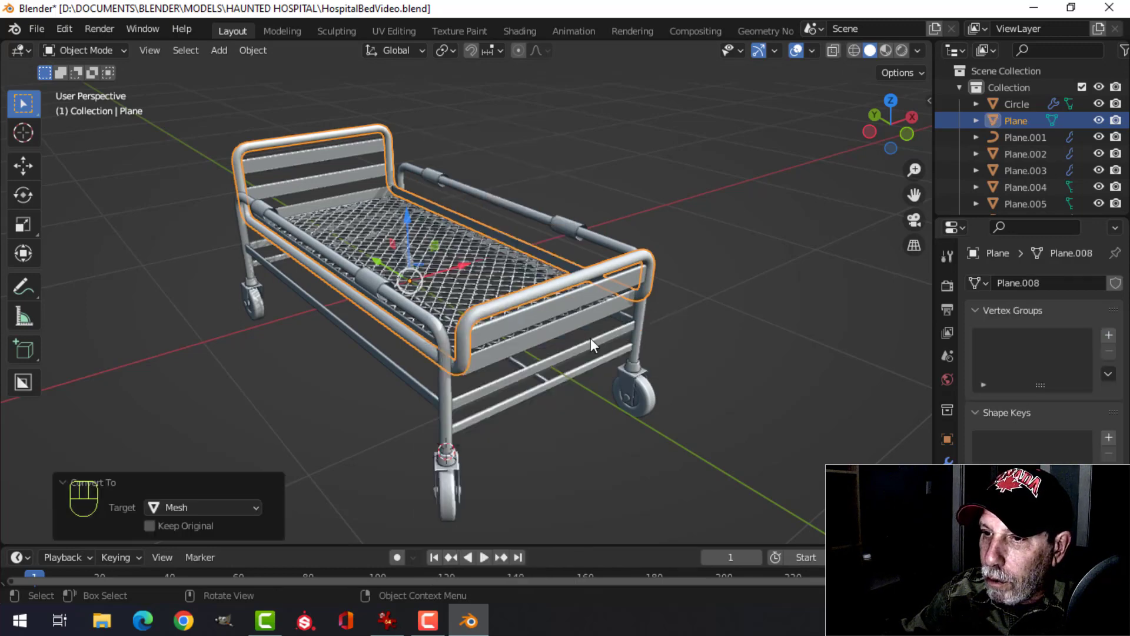
pyautogui.moveTo(542, 298); pyautogui.dragTo(547, 295, button='middle')
pyautogui.hotkey('alt', 'a')
pyautogui.click(532, 313)
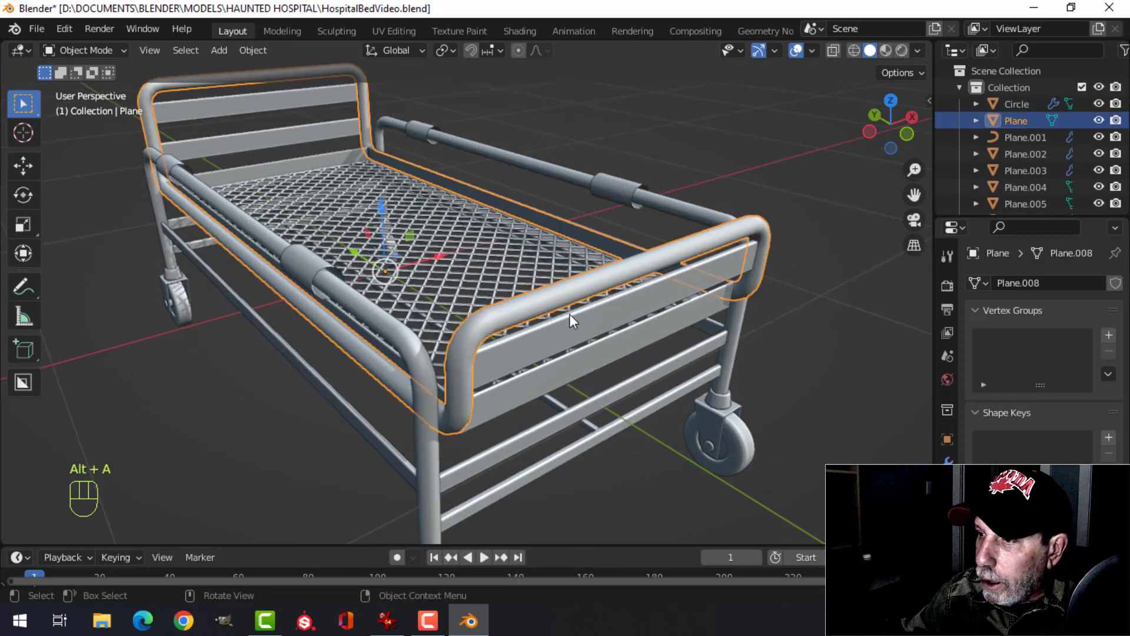
pyautogui.click(949, 461)
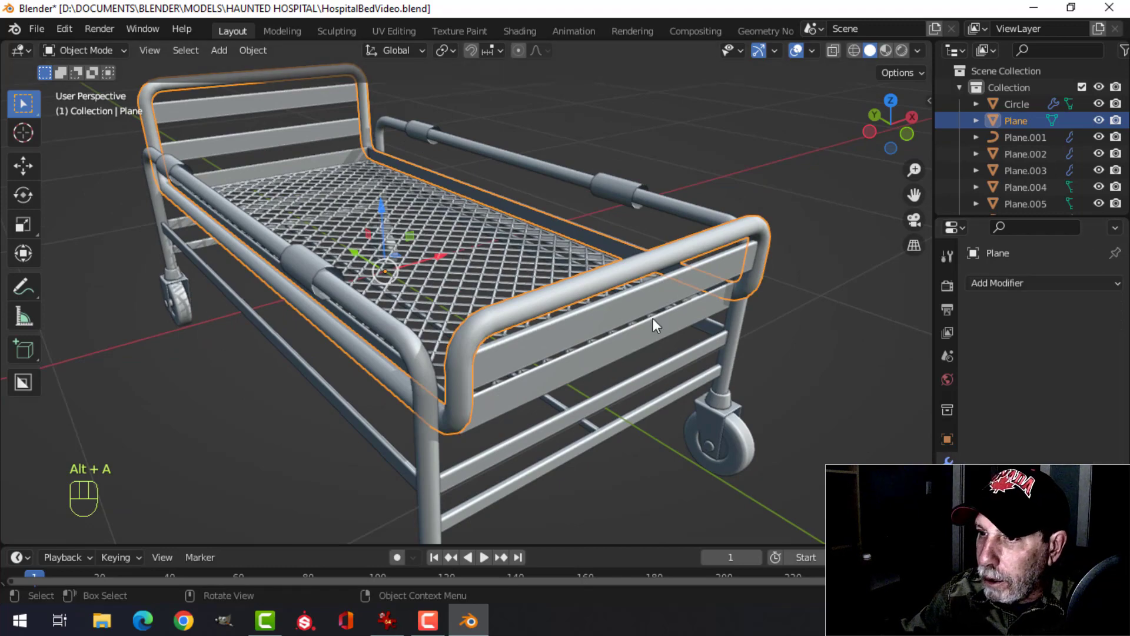
pyautogui.press('Tab')
pyautogui.press('Tab')
pyautogui.hotkey('alt', 'a')
# Try removing the Mirror modifier from the side rail, and undo the removal
pyautogui.moveTo(625, 312); pyautogui.dragTo(511, 297, button='middle')
pyautogui.moveTo(569, 254); pyautogui.dragTo(555, 252, button='middle')
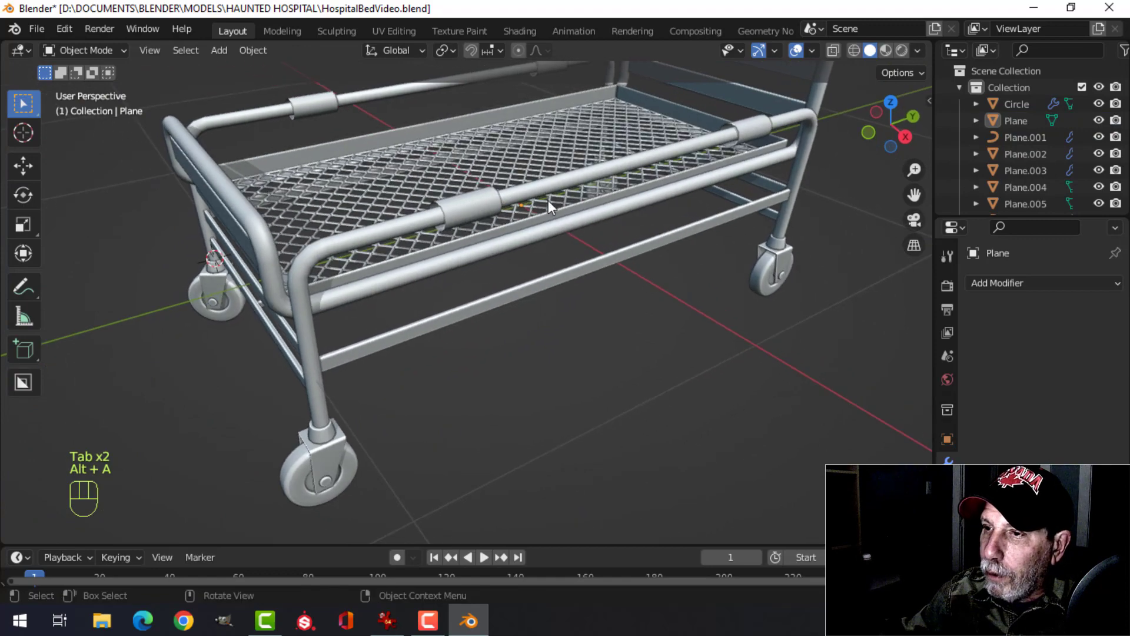
pyautogui.click(549, 195)
pyautogui.scroll(-1, 712, 243)
pyautogui.click(1090, 311)
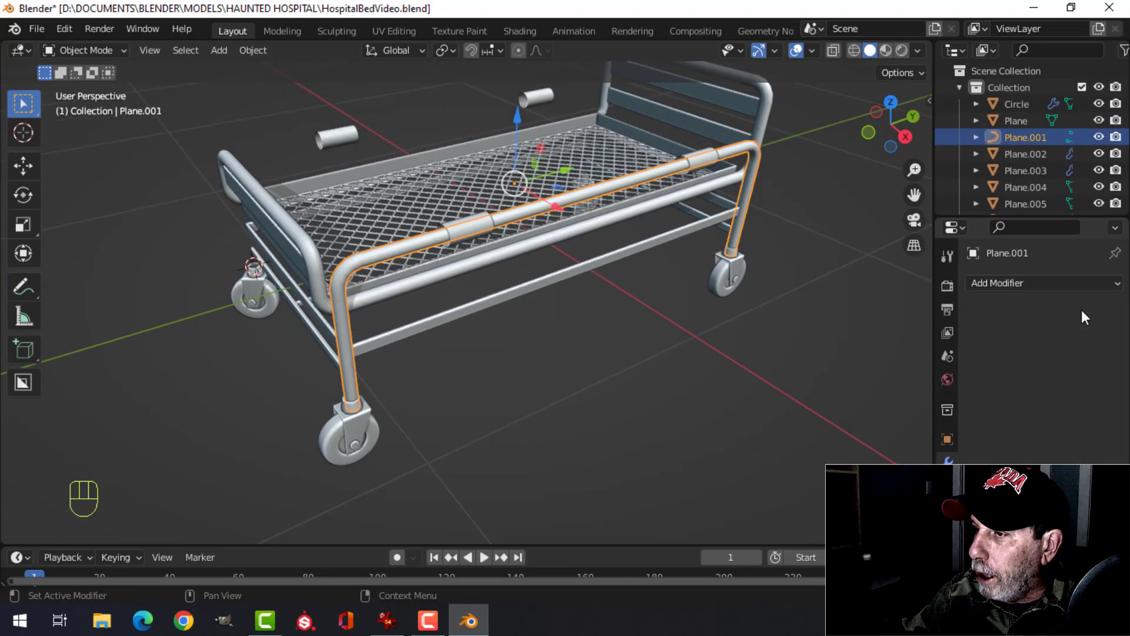
pyautogui.hotkey('ctrl', 'z')
pyautogui.hotkey('alt', 'a')
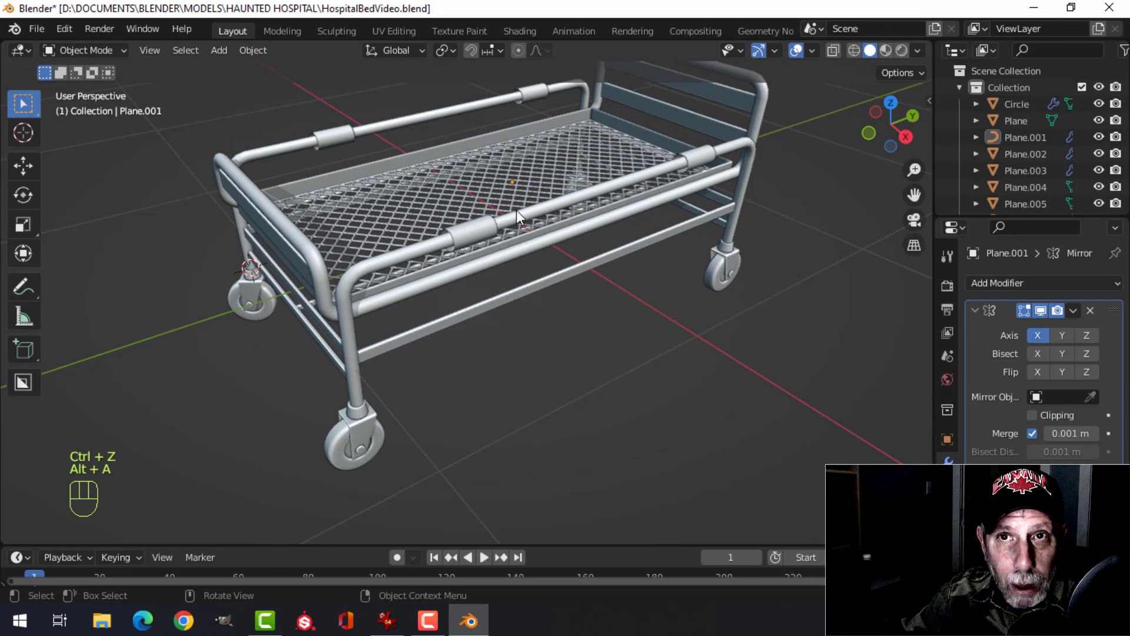
# Try to apply the Mirror modifier to the side-rail curve
pyautogui.click(542, 206)
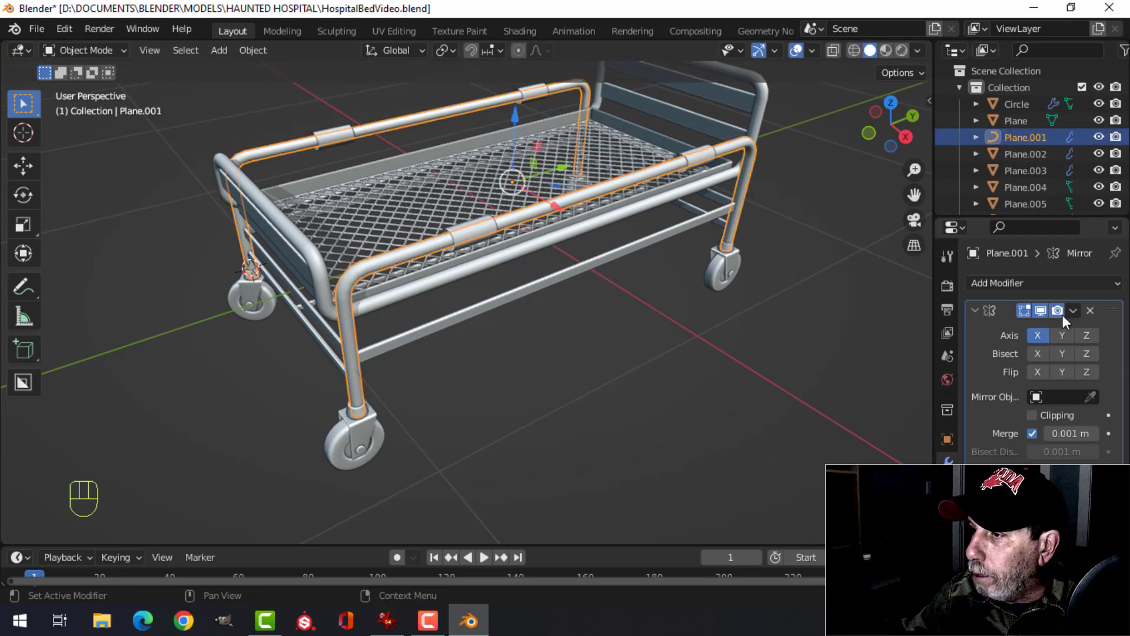
pyautogui.click(1071, 310)
pyautogui.click(1020, 324)
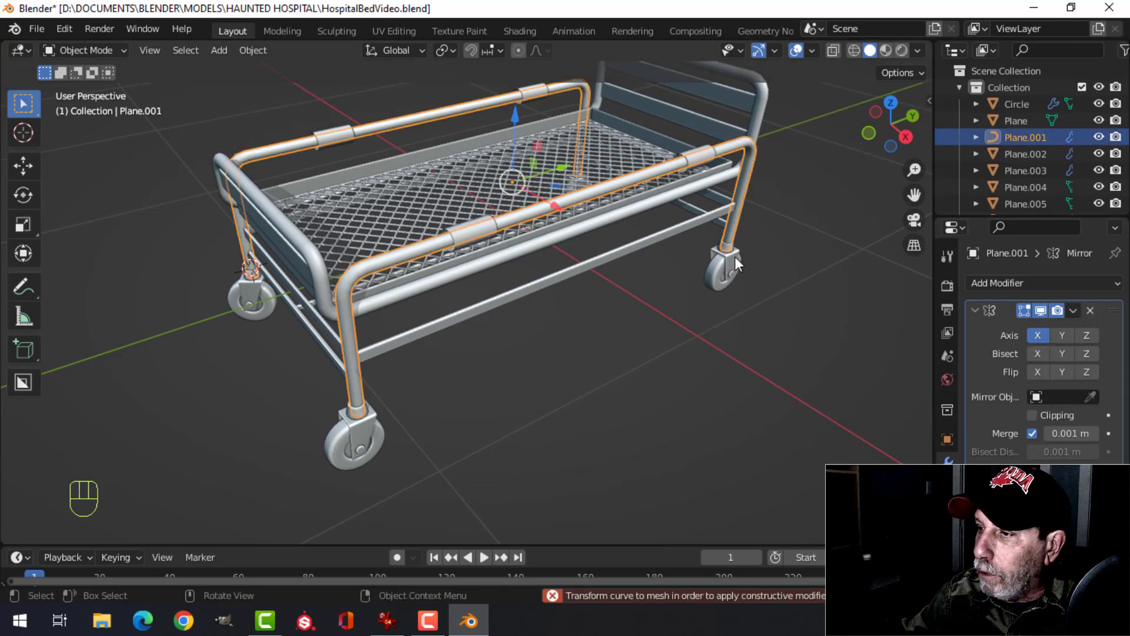
pyautogui.click(1074, 311)
pyautogui.click(1027, 328)
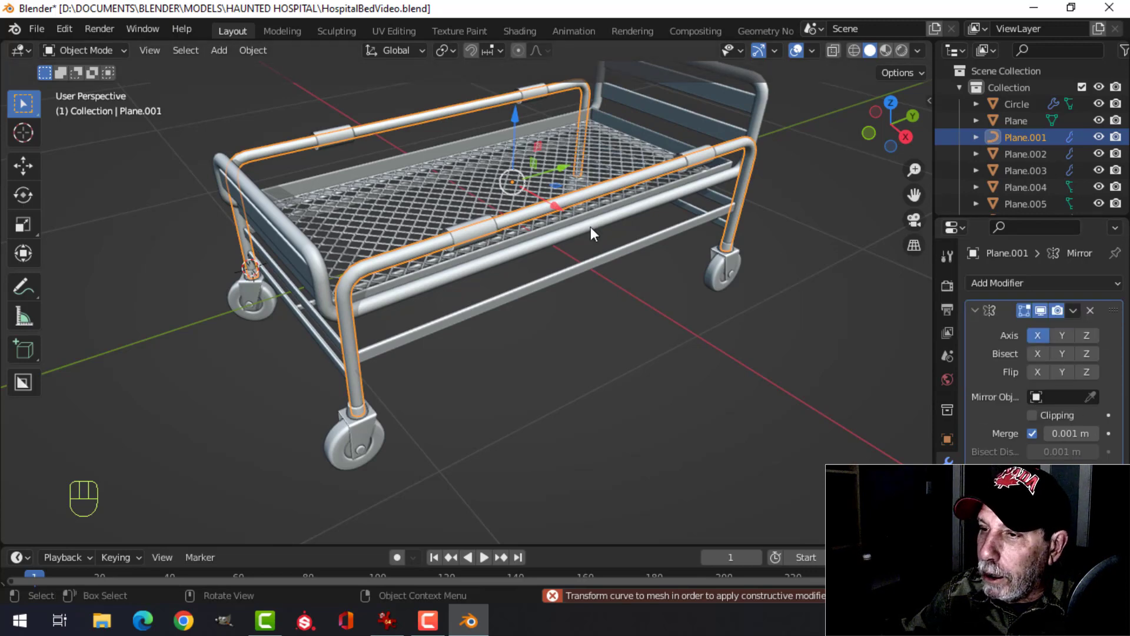
# Set the side-rail curve's preview resolution to 4
pyautogui.click(948, 532)
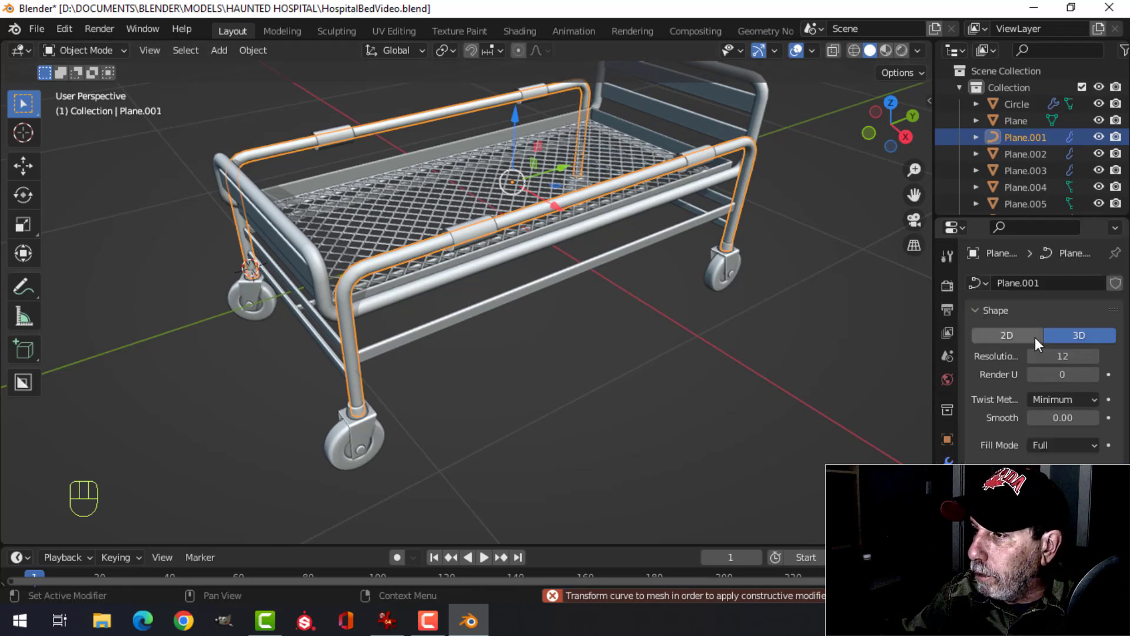
pyautogui.press('Return')
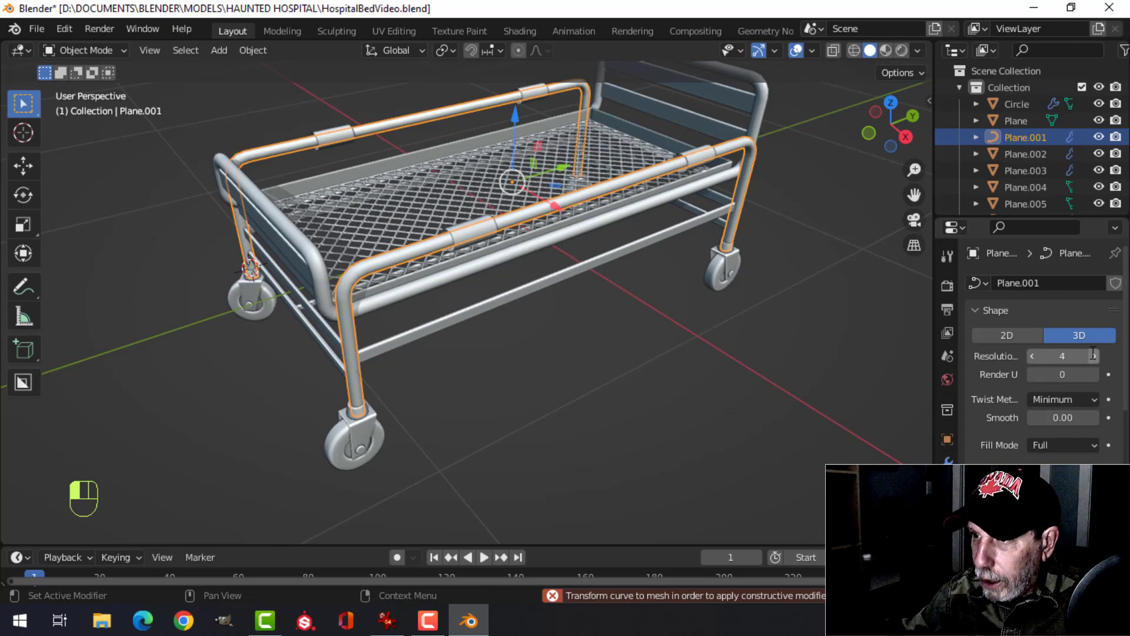
pyautogui.hotkey('alt', 'a')
pyautogui.click(658, 183)
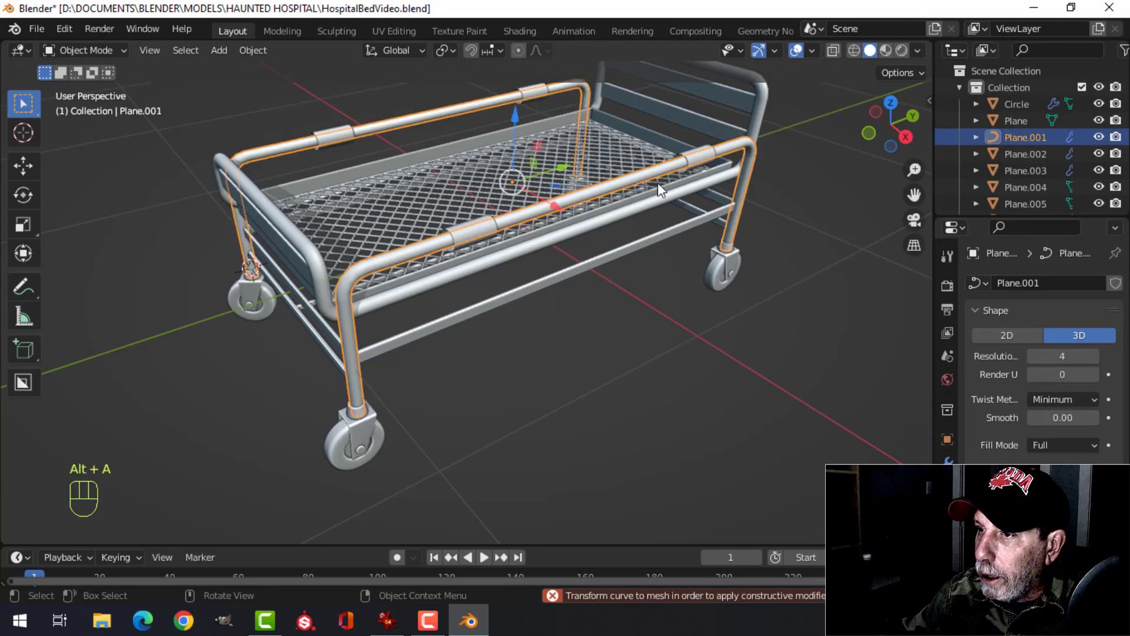
# Convert the mirrored side-rail curve to a mesh and check its modifiers and geometry
pyautogui.rightClick(602, 213)
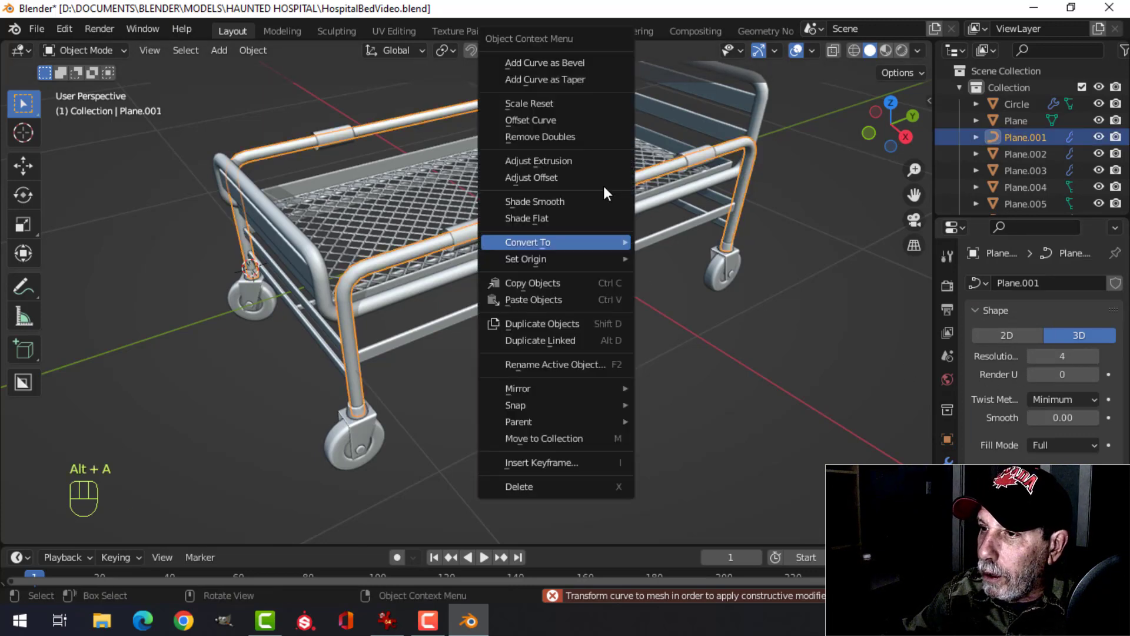
pyautogui.moveTo(609, 241)
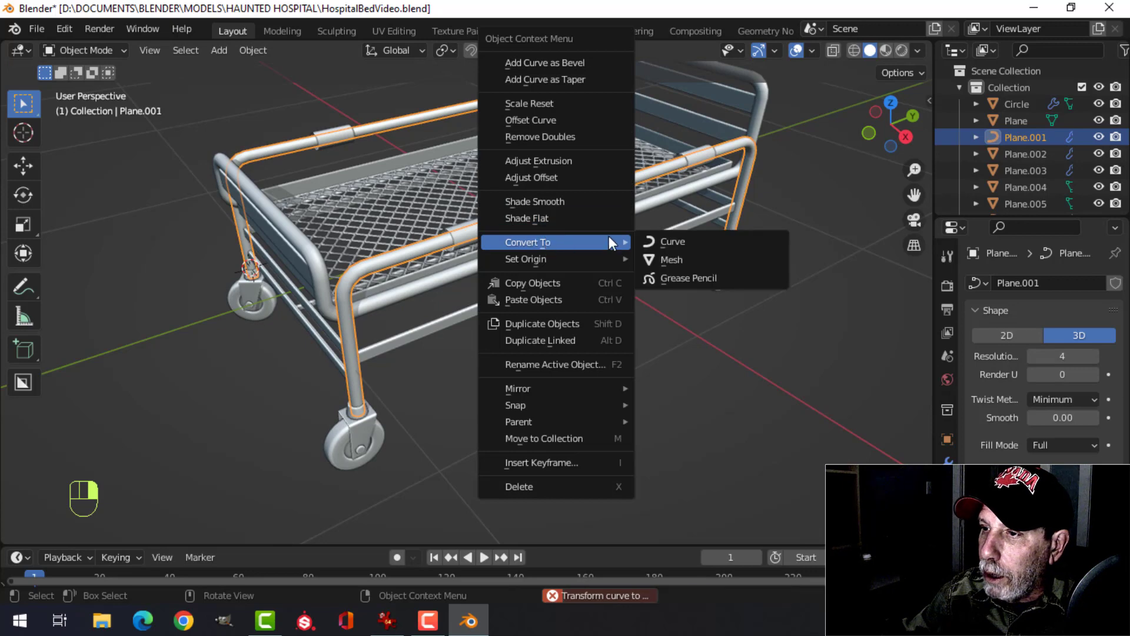
pyautogui.click(672, 259)
pyautogui.click(947, 463)
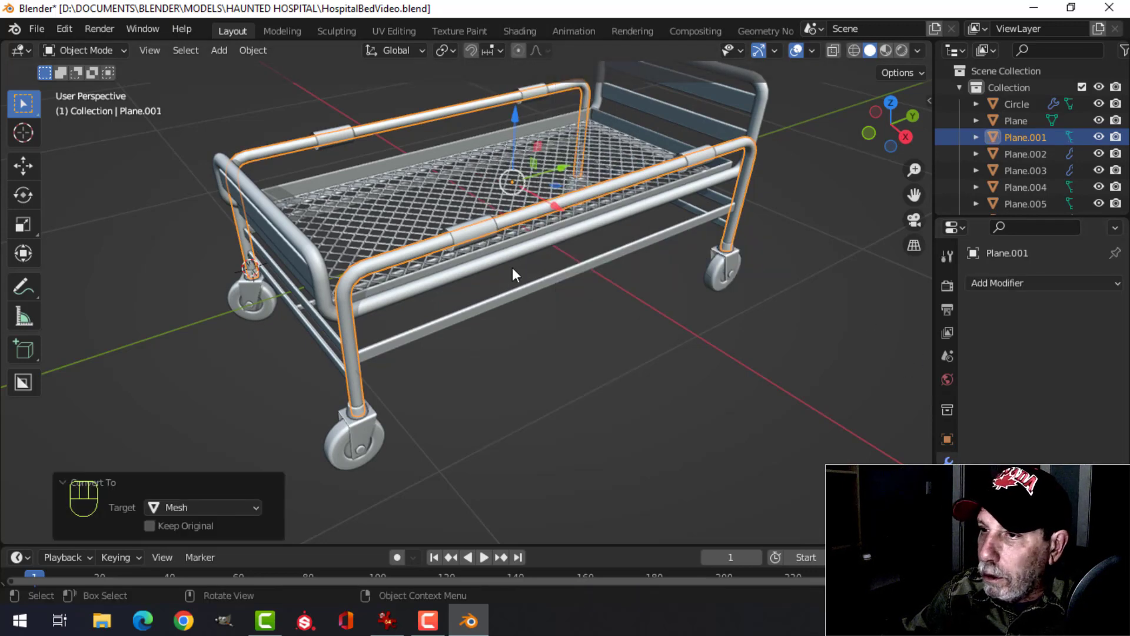
pyautogui.press('Tab')
pyautogui.press('Tab')
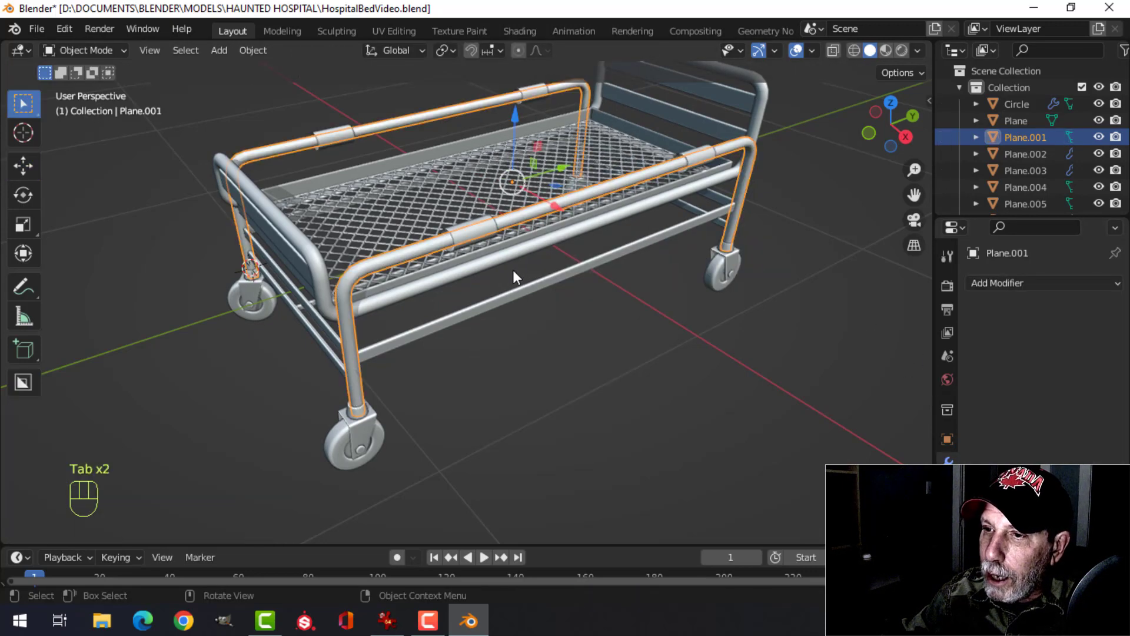
# Convert the mirrored sleeves around the side rails from a curve to a mesh
pyautogui.hotkey('alt', 'a')
pyautogui.moveTo(513, 269); pyautogui.dragTo(612, 280, button='middle')
pyautogui.moveTo(470, 278); pyautogui.dragTo(556, 260, button='middle')
pyautogui.keyDown('shift'); pyautogui.moveTo(294, 262); pyautogui.dragTo(464, 297, button='middle'); pyautogui.keyUp('shift')
pyautogui.scroll(3, 442, 229)
pyautogui.scroll(-1, 453, 253)
pyautogui.click(450, 241)
pyautogui.scroll(-2, 599, 274)
pyautogui.keyDown('shift'); pyautogui.moveTo(754, 270); pyautogui.dragTo(676, 278, button='middle'); pyautogui.keyUp('shift')
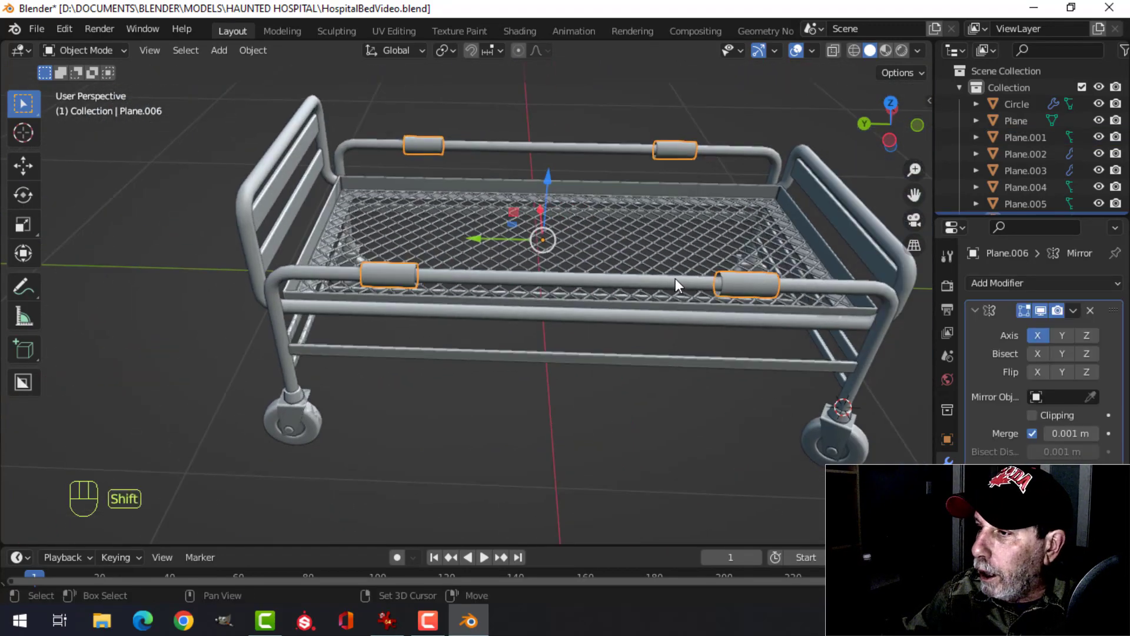
pyautogui.click(947, 532)
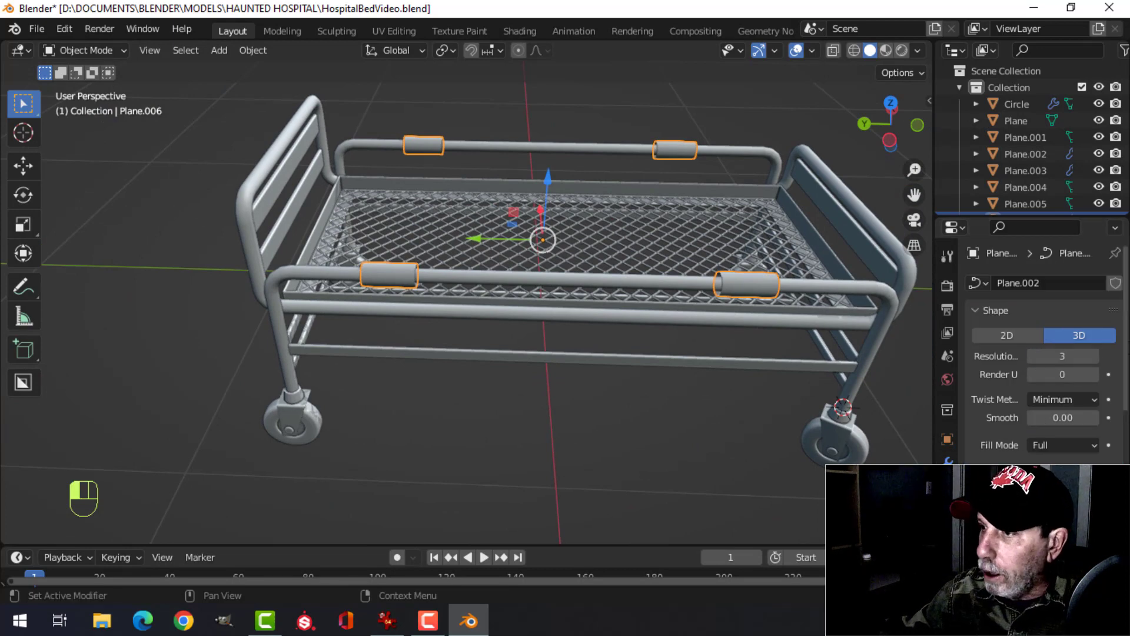
pyautogui.rightClick(740, 281)
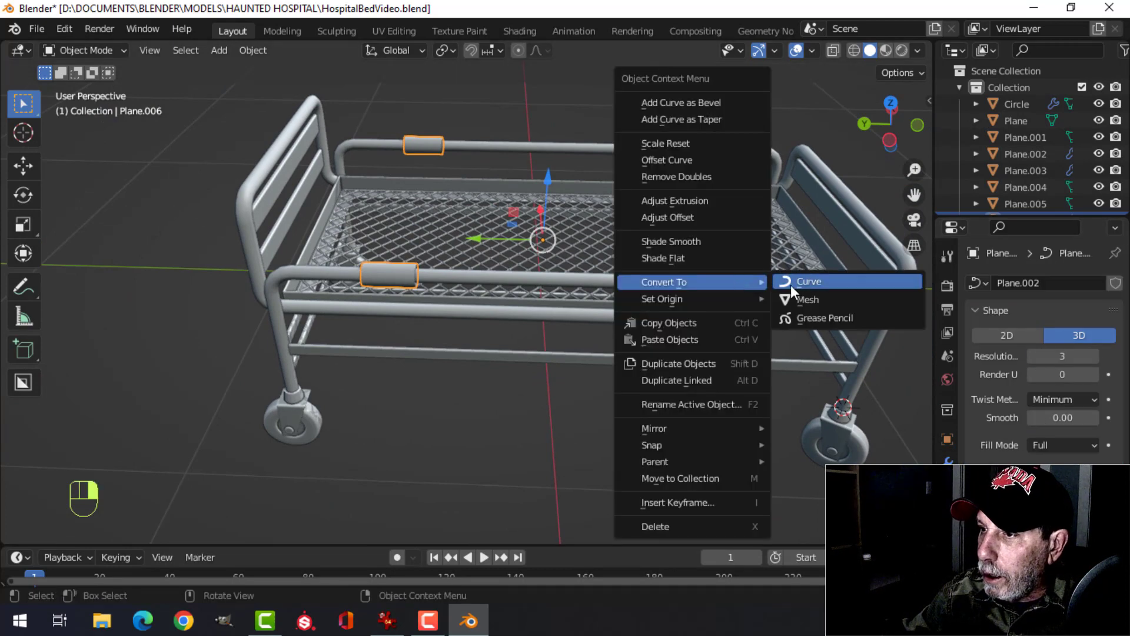
pyautogui.click(798, 299)
# Delete the two sleeves on the far side rail from the converted sleeve mesh
pyautogui.press('Tab')
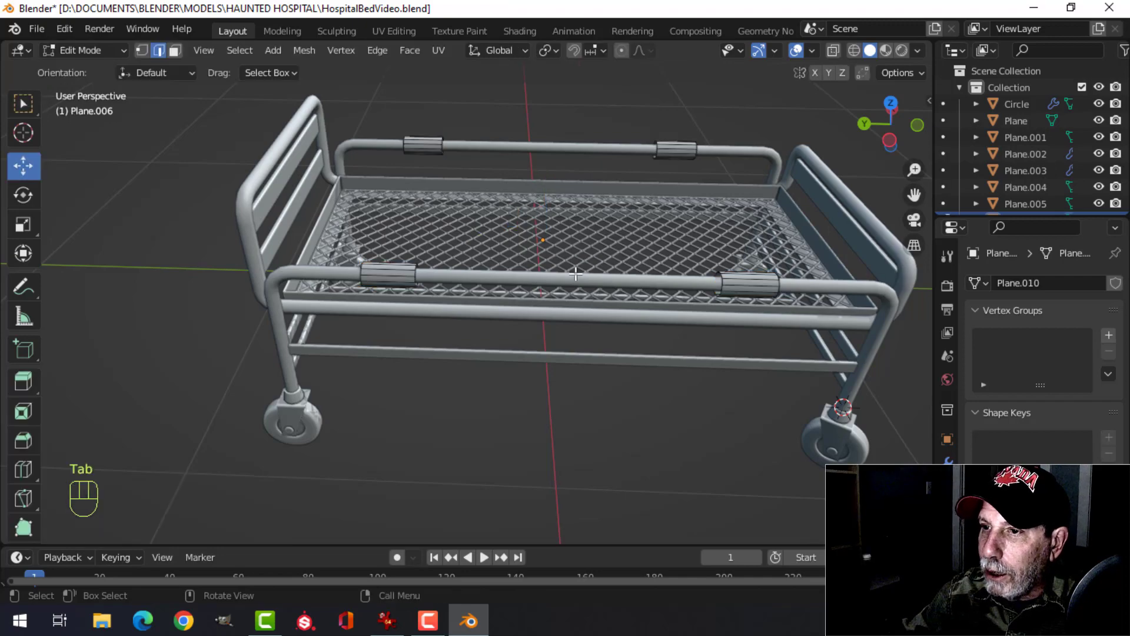
pyautogui.scroll(5, 461, 269)
pyautogui.moveTo(433, 272); pyautogui.dragTo(530, 265, button='middle')
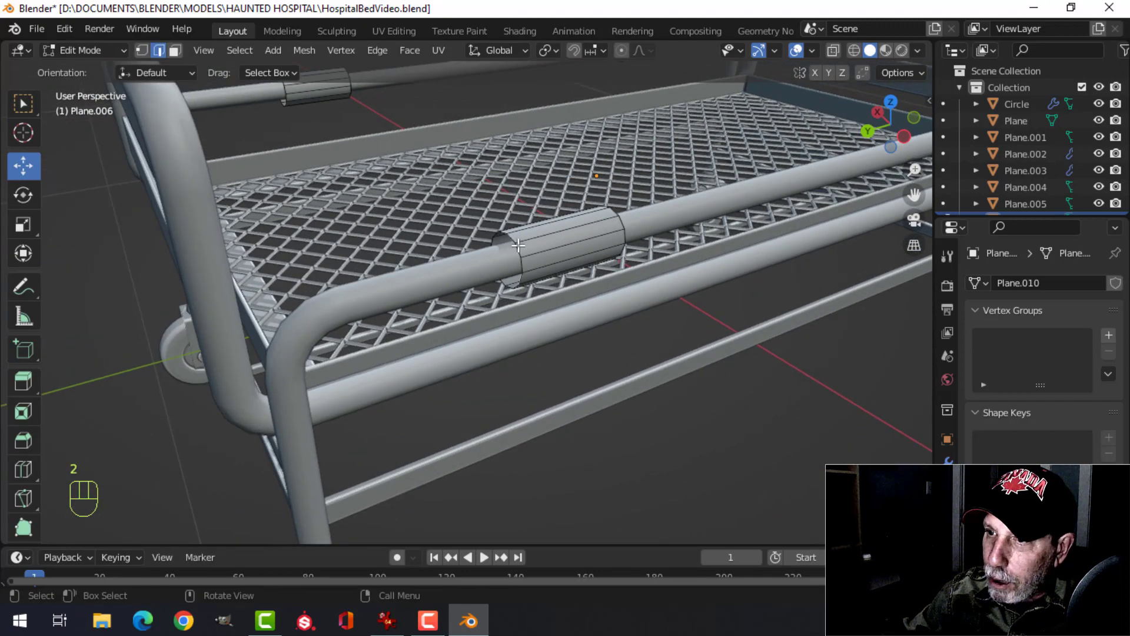
pyautogui.scroll(-4, 459, 188)
pyautogui.keyDown('shift'); pyautogui.moveTo(422, 175); pyautogui.dragTo(411, 216, button='middle'); pyautogui.keyUp('shift')
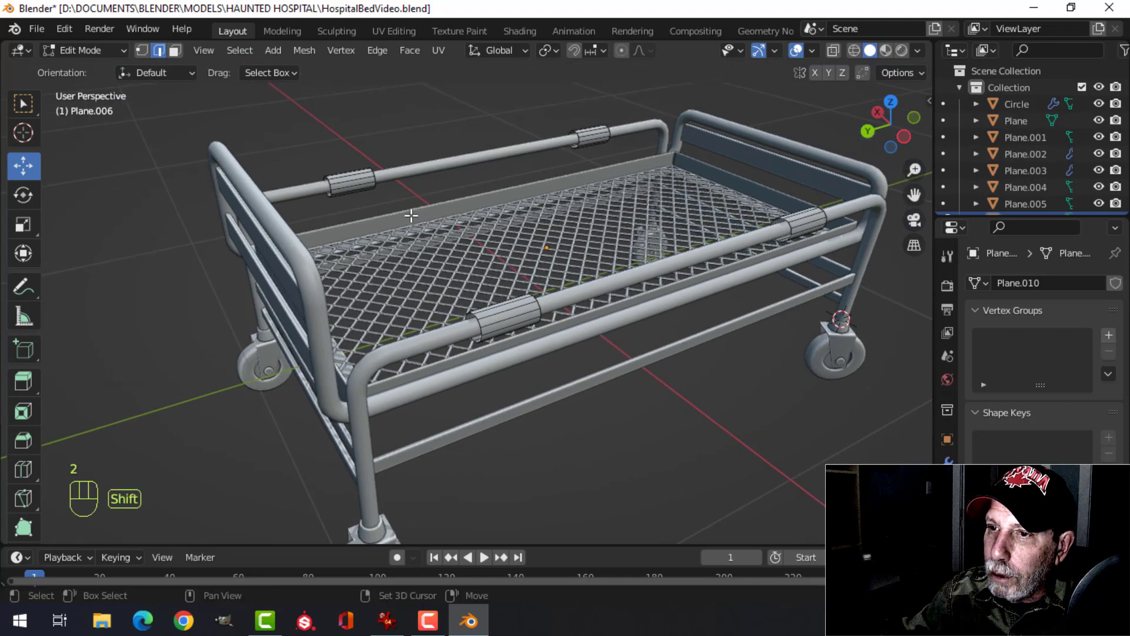
pyautogui.keyDown('alt'); pyautogui.click(333, 165); pyautogui.keyUp('alt')
pyautogui.keyDown('alt'); pyautogui.keyDown('shift'); pyautogui.click(591, 134); pyautogui.keyUp('shift'); pyautogui.keyUp('alt')
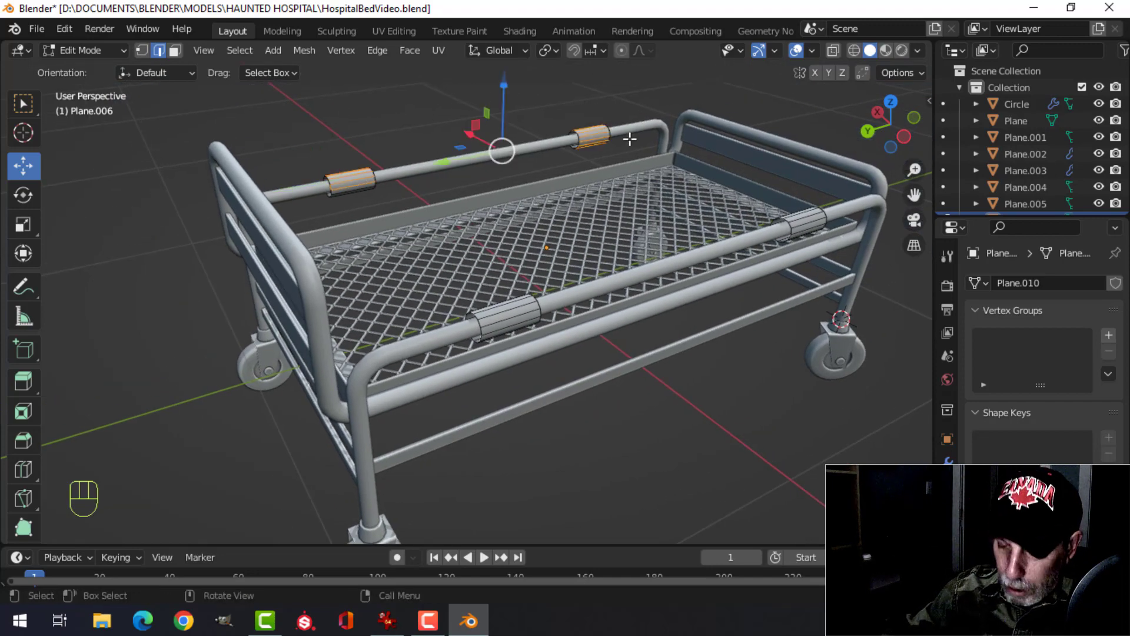
pyautogui.hotkey('ctrl', 'l')
pyautogui.press('x')
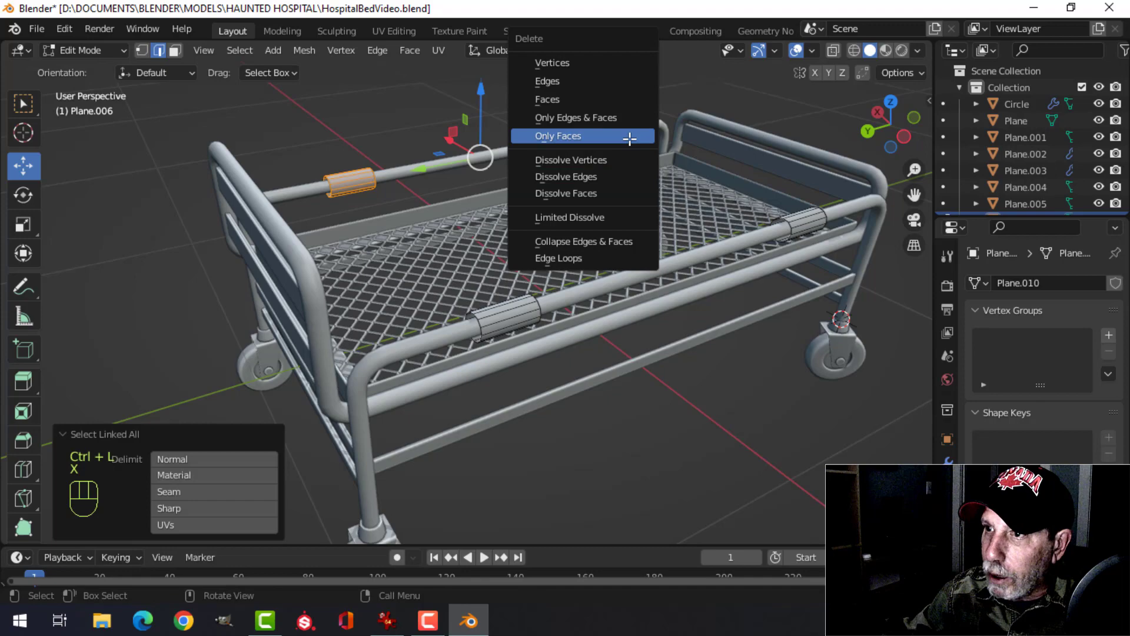
pyautogui.click(587, 59)
# Delete the sleeve at the far end of the near side rail, leaving a single sleeve in the mesh
pyautogui.moveTo(618, 255)
pyautogui.keyDown('shift'); pyautogui.mouseDown(button='middle')
pyautogui.moveTo(517, 255)
pyautogui.moveTo(601, 248)
pyautogui.mouseUp(button='middle'); pyautogui.keyUp('shift')
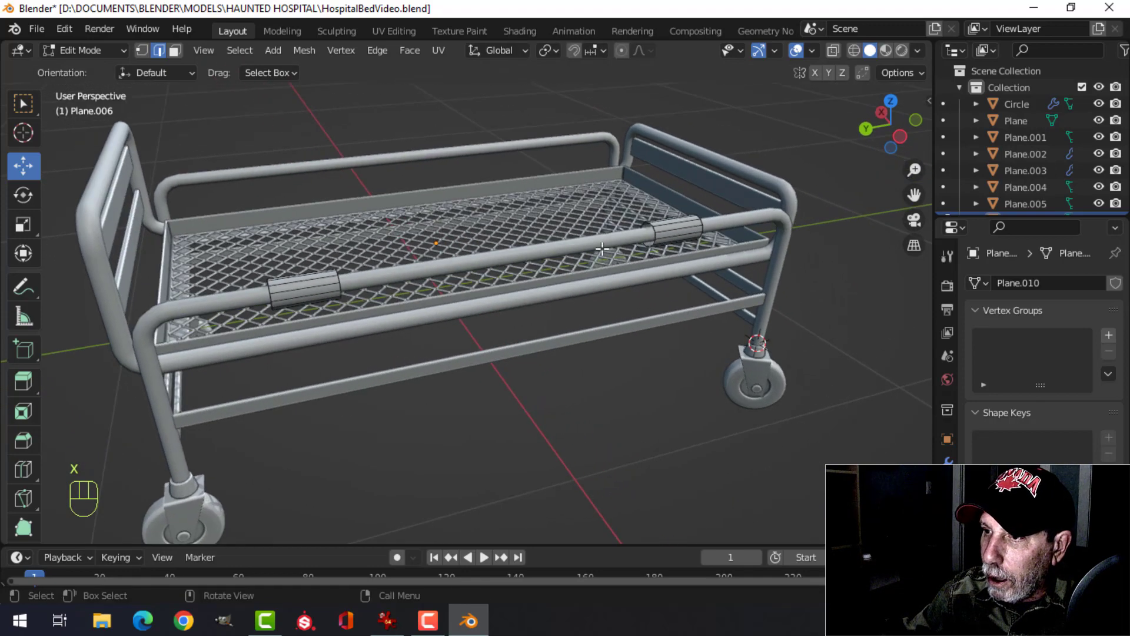
pyautogui.click(679, 231)
pyautogui.hotkey('ctrl', 'l')
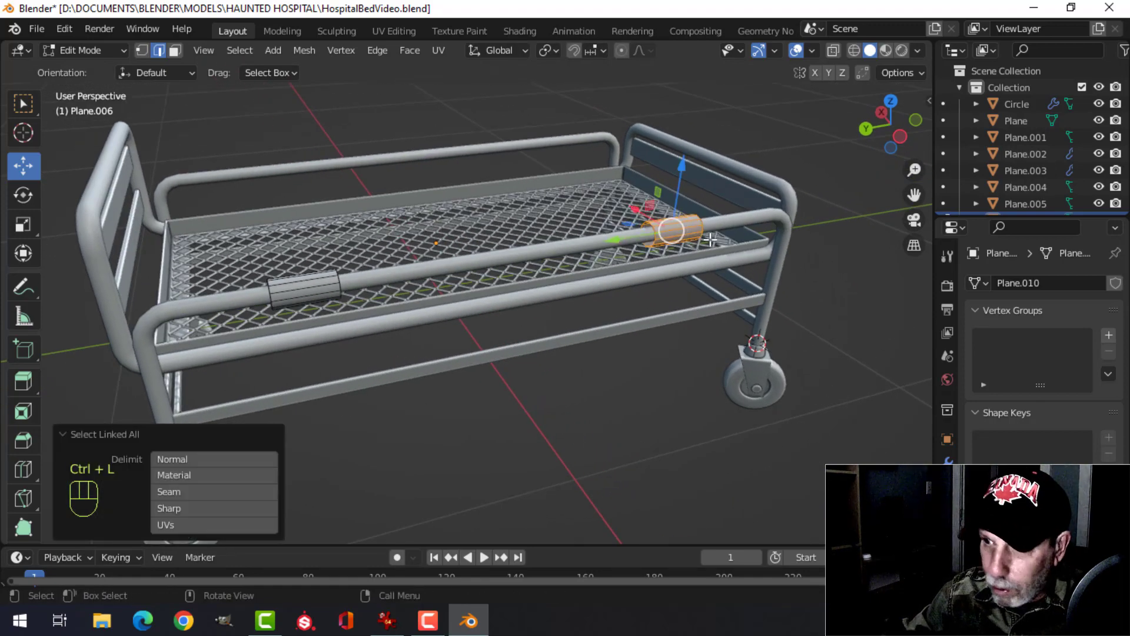
pyautogui.press('x')
pyautogui.click(666, 240)
# Scale down the remaining sleeve so it fits more closely around the side rail
pyautogui.keyDown('shift'); pyautogui.moveTo(377, 288); pyautogui.dragTo(442, 277, button='middle'); pyautogui.keyUp('shift')
pyautogui.scroll(3, 294, 291)
pyautogui.keyDown('shift'); pyautogui.moveTo(221, 300); pyautogui.dragTo(421, 286, button='middle'); pyautogui.keyUp('shift')
pyautogui.scroll(-3, 360, 289)
pyautogui.scroll(4, 554, 256)
pyautogui.keyDown('shift'); pyautogui.moveTo(565, 252); pyautogui.dragTo(473, 269, button='middle'); pyautogui.keyUp('shift')
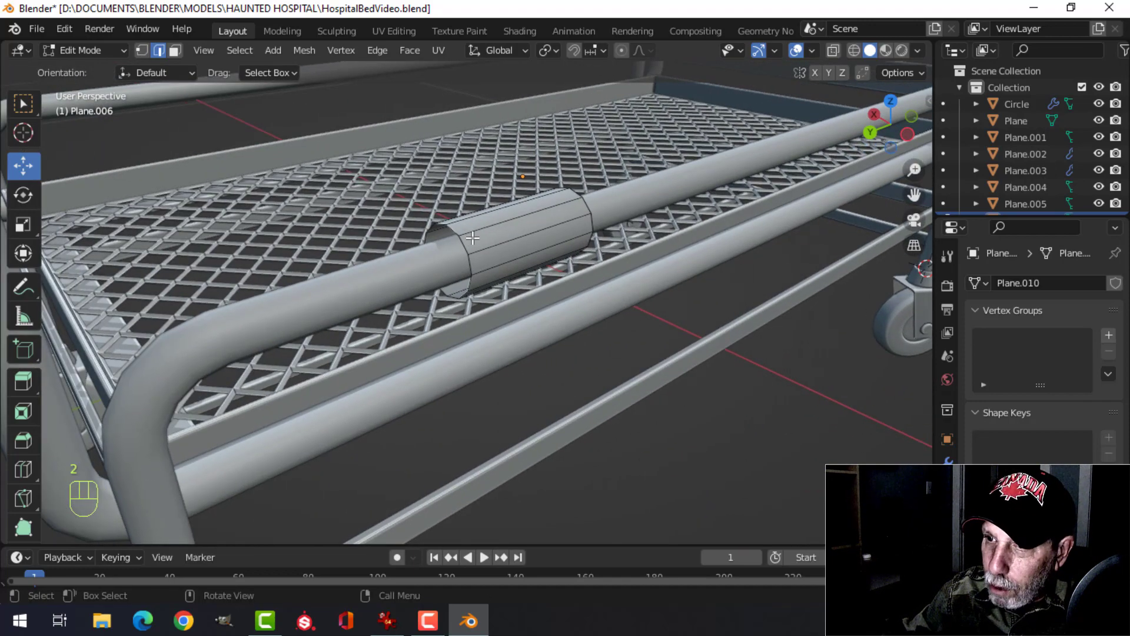
pyautogui.press('a')
pyautogui.press('s')
pyautogui.click(462, 250)
# Fill the open edge loops at both ends of the remaining sleeve with faces
pyautogui.hotkey('alt', 'a')
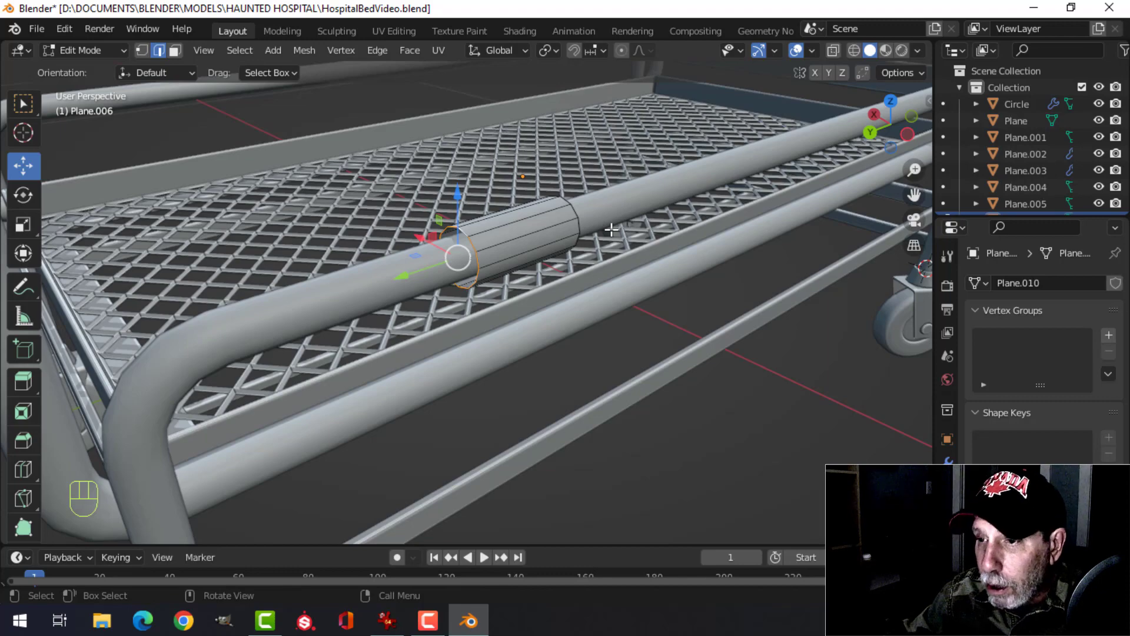
pyautogui.press('f')
pyautogui.hotkey('alt', 'a')
pyautogui.moveTo(614, 228); pyautogui.dragTo(234, 230, button='middle')
pyautogui.keyDown('alt'); pyautogui.keyDown('shift'); pyautogui.click(237, 219); pyautogui.keyUp('shift'); pyautogui.keyUp('alt')
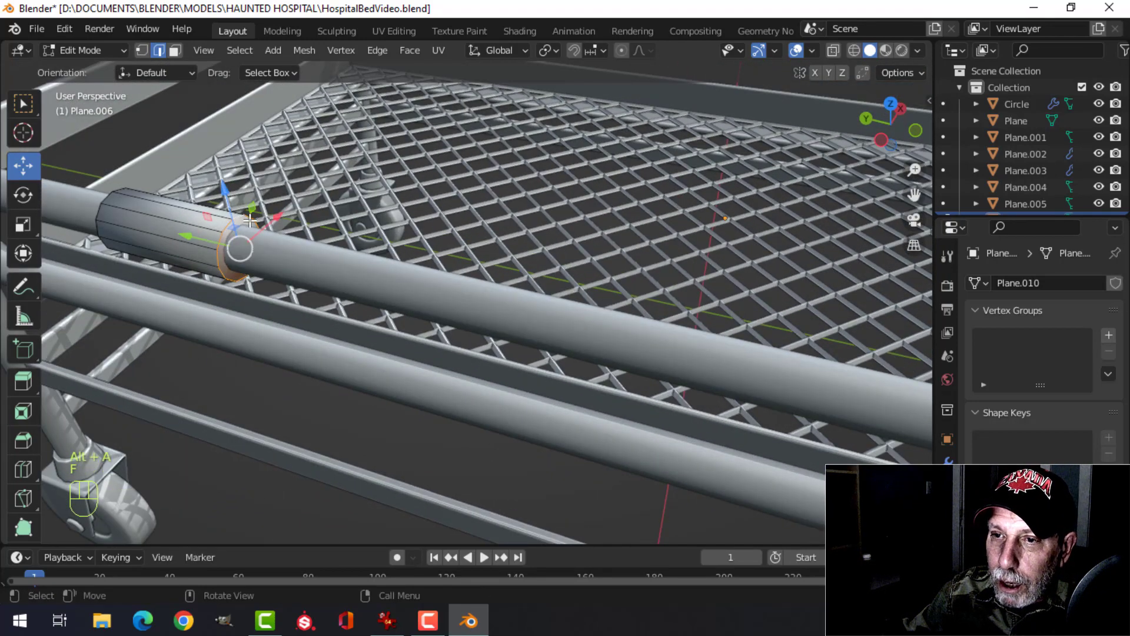
# Bevel the edges of both sleeve end faces with a width of about 0.003 m and 3 segments
pyautogui.moveTo(228, 240); pyautogui.dragTo(532, 262, button='middle')
pyautogui.keyDown('shift'); pyautogui.click(591, 259); pyautogui.keyUp('shift')
pyautogui.moveTo(676, 247); pyautogui.dragTo(635, 230, button='middle')
pyautogui.scroll(2, 636, 230)
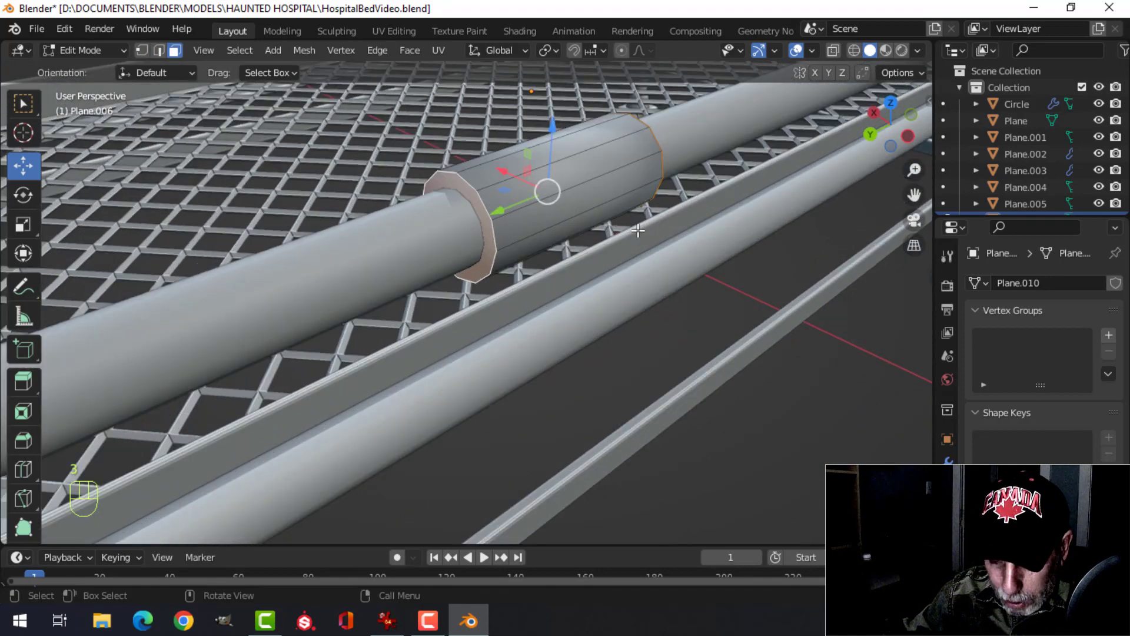
pyautogui.hotkey('ctrl', 'b')
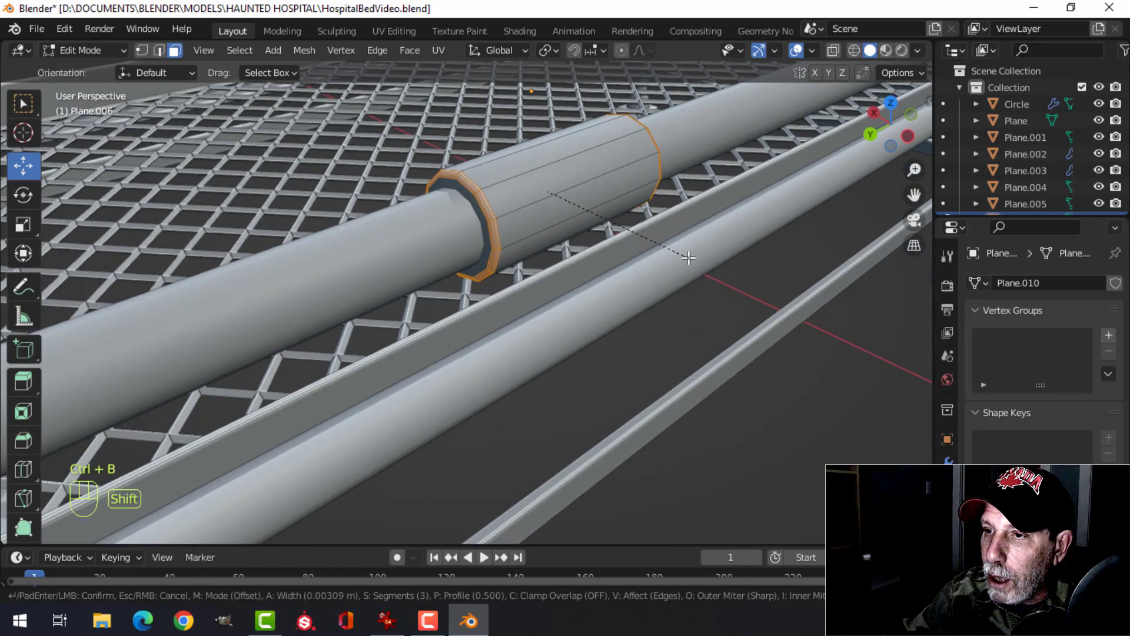
pyautogui.scroll(-2, 688, 257)
pyautogui.click(688, 257)
# Mirror the finished sleeve to the other three side-rail positions and save the file
pyautogui.press('Tab')
pyautogui.hotkey('alt', 'a')
pyautogui.scroll(-4, 624, 249)
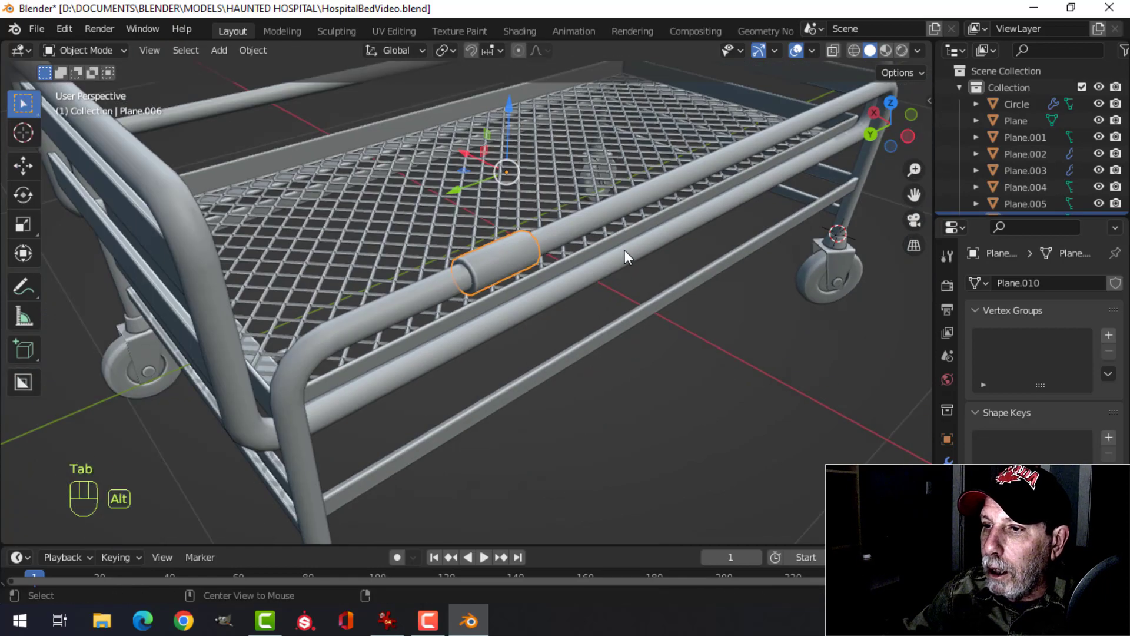
pyautogui.scroll(2, 524, 269)
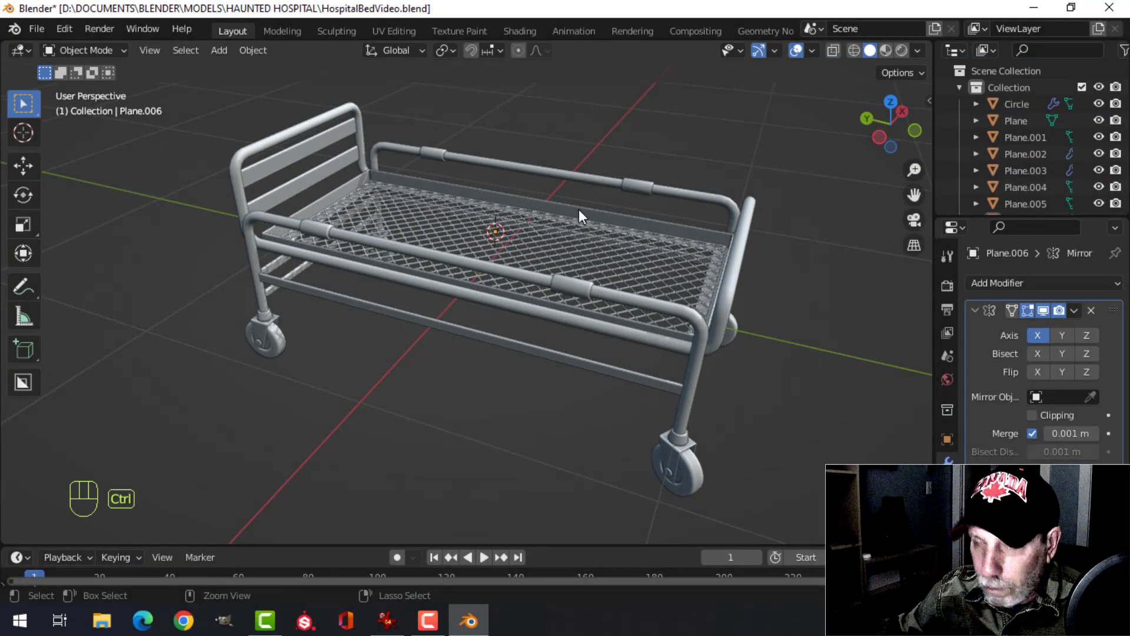
pyautogui.hotkey('ctrl', 's')
pyautogui.scroll(-1, 501, 213)
pyautogui.moveTo(458, 205)
pyautogui.keyDown('shift'); pyautogui.mouseDown(button='middle')
pyautogui.moveTo(492, 219)
pyautogui.moveTo(467, 217)
pyautogui.mouseUp(button='middle'); pyautogui.keyUp('shift')
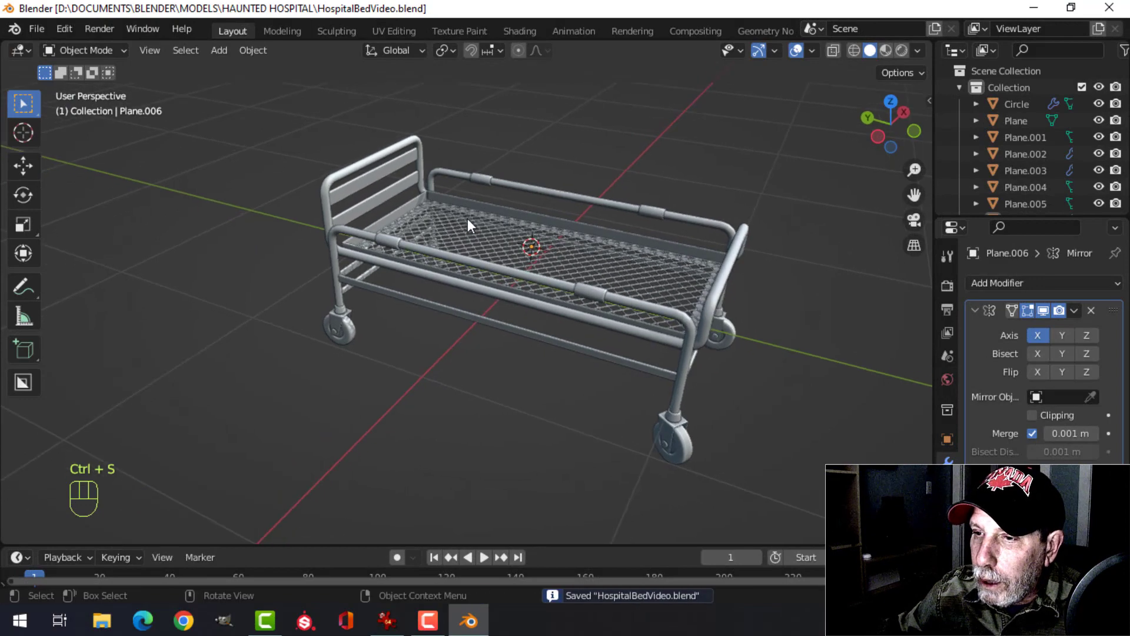
# Inspect the bed's frame, legs, wire mesh and lower rails one by one from several angles
pyautogui.click(415, 268)
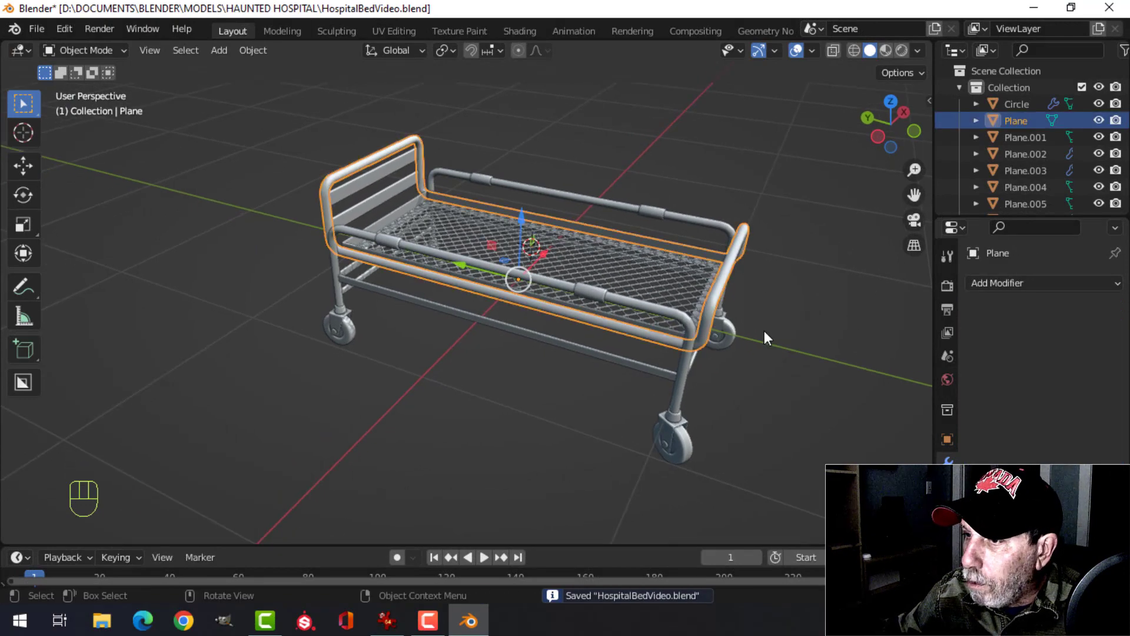
pyautogui.click(672, 307)
pyautogui.hotkey('alt', 'a')
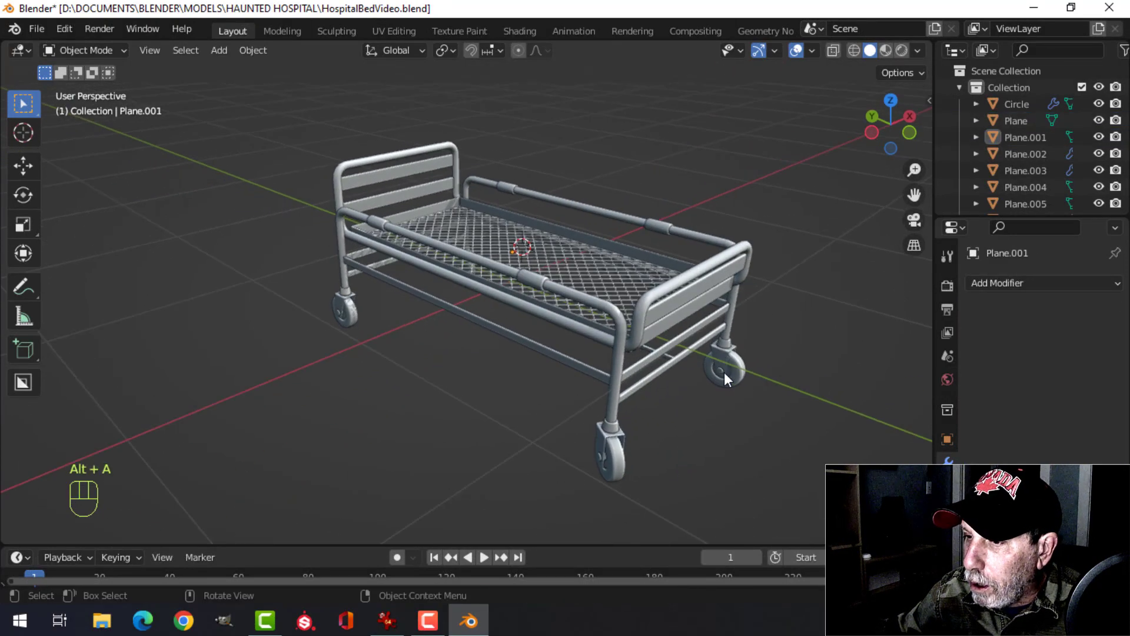
pyautogui.scroll(4, 724, 372)
pyautogui.keyDown('shift'); pyautogui.moveTo(634, 353); pyautogui.dragTo(502, 223, button='middle'); pyautogui.keyUp('shift')
pyautogui.click(586, 340)
pyautogui.scroll(-5, 624, 339)
pyautogui.click(503, 223)
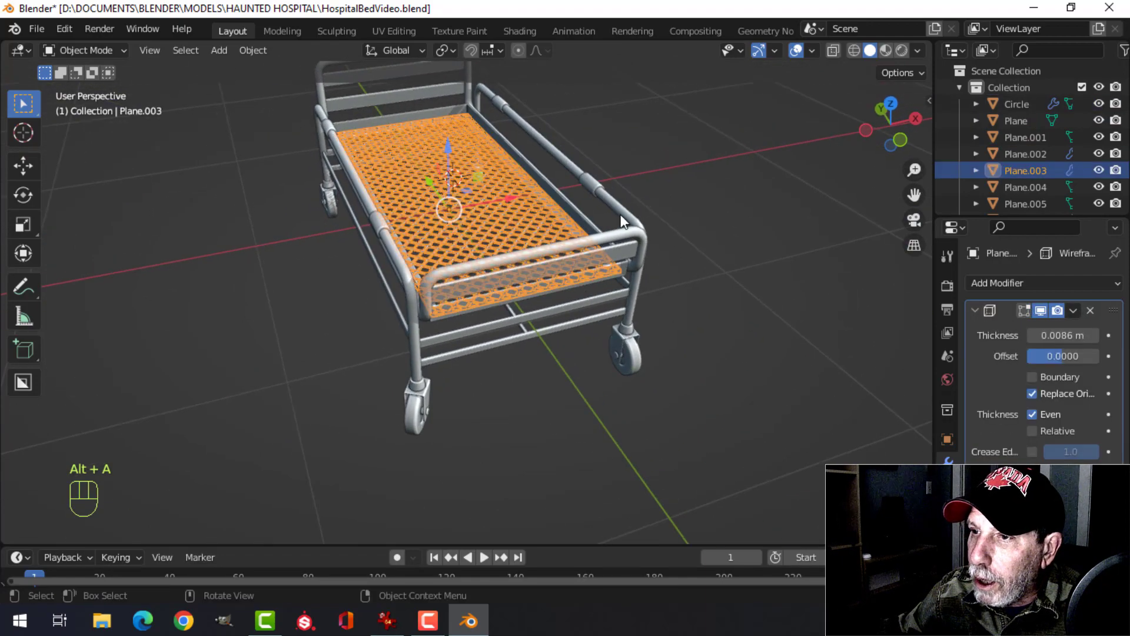
pyautogui.hotkey('alt', 'a')
pyautogui.moveTo(662, 241); pyautogui.dragTo(489, 285, button='middle')
pyautogui.click(489, 283)
pyautogui.moveTo(644, 272); pyautogui.dragTo(479, 283, button='middle')
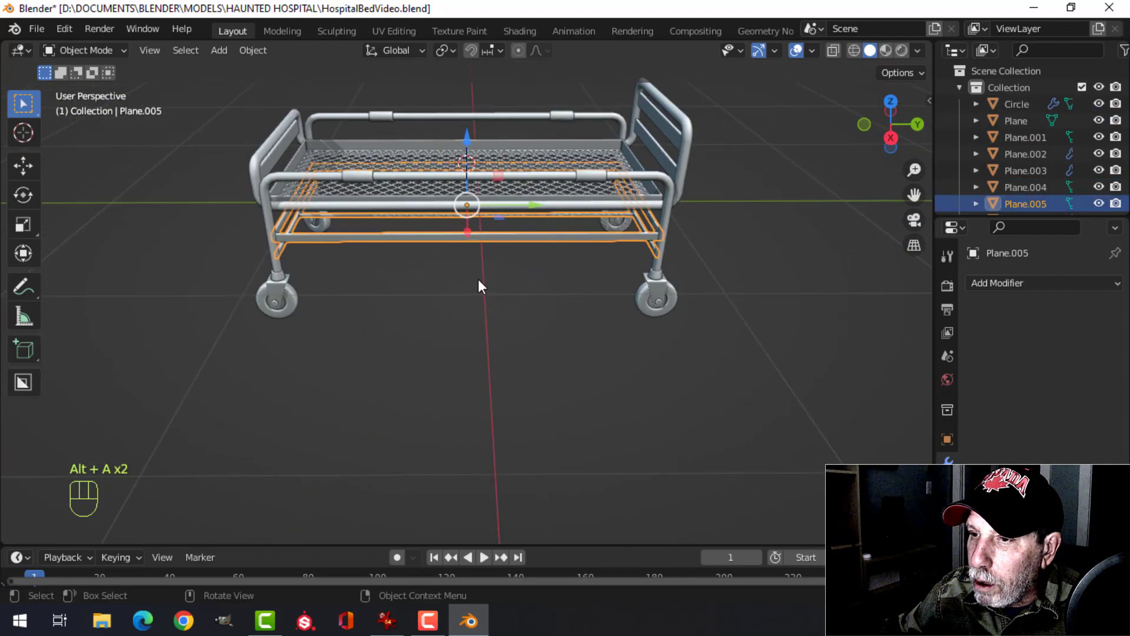
pyautogui.scroll(2, 479, 279)
pyautogui.hotkey('alt', 'a')
# Examine the headboard and footboard slats, the casters and the overall bed from different viewpoints
pyautogui.moveTo(593, 255); pyautogui.dragTo(460, 235, button='middle')
pyautogui.scroll(-3, 433, 255)
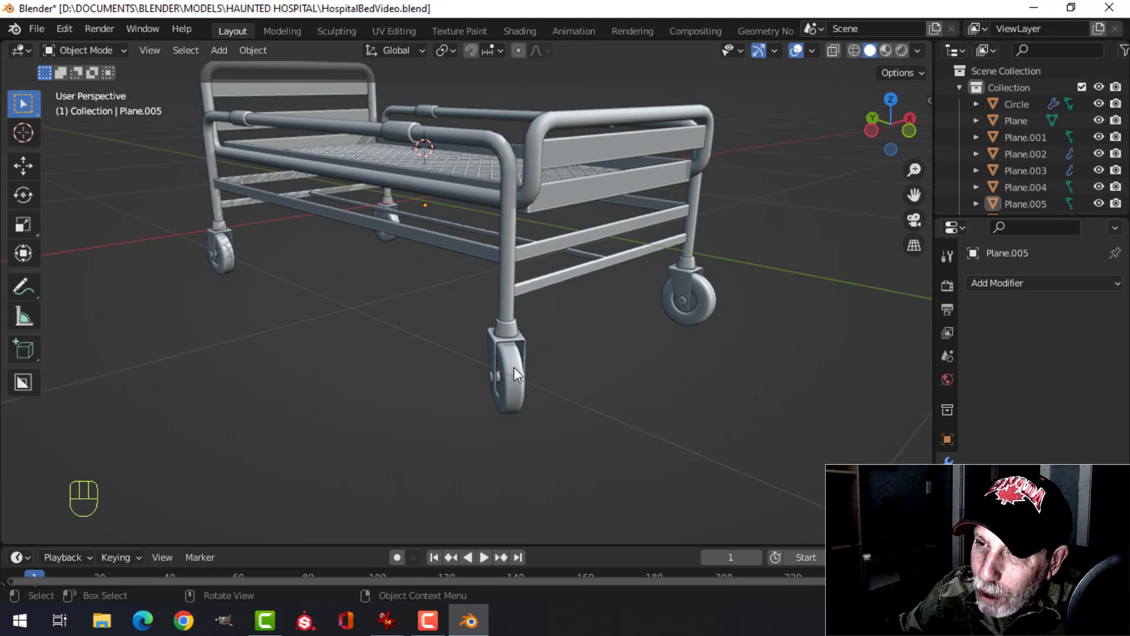
pyautogui.moveTo(514, 366); pyautogui.dragTo(369, 270, button='middle')
pyautogui.click(422, 254)
pyautogui.scroll(3, 496, 261)
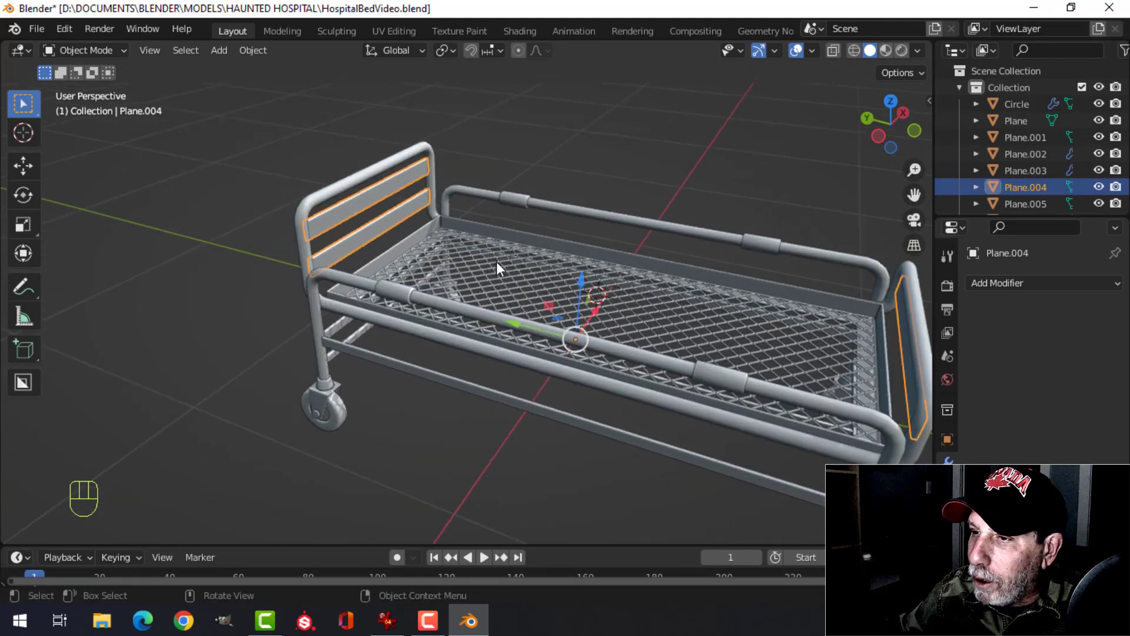
pyautogui.hotkey('alt', 'a')
pyautogui.scroll(-2, 594, 278)
pyautogui.moveTo(593, 278); pyautogui.dragTo(420, 292, button='middle')
pyautogui.scroll(-1, 498, 267)
pyautogui.scroll(2, 478, 284)
pyautogui.moveTo(453, 231); pyautogui.dragTo(520, 276, button='middle')
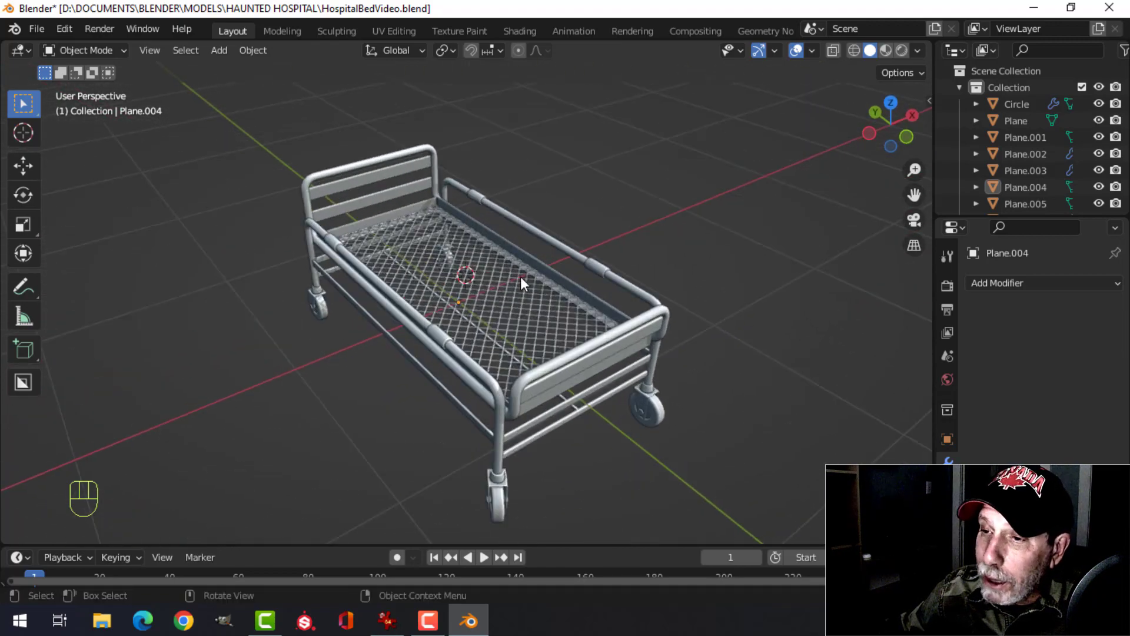
pyautogui.scroll(3, 528, 298)
pyautogui.scroll(-1, 511, 299)
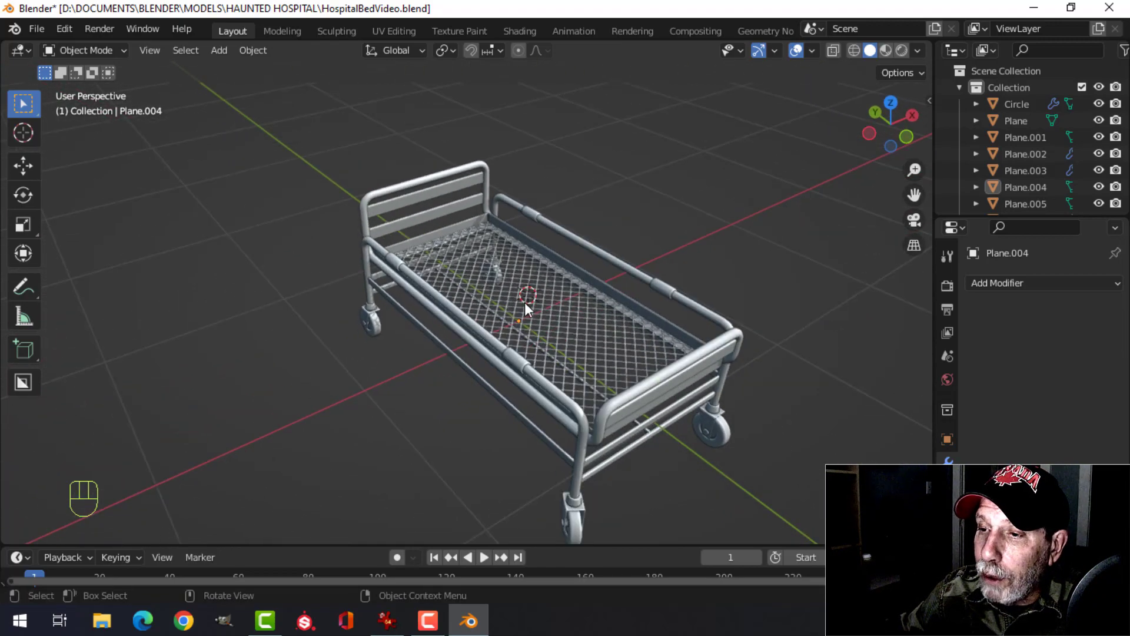
pyautogui.moveTo(488, 290)
pyautogui.keyDown('shift'); pyautogui.mouseDown(button='middle')
pyautogui.moveTo(513, 277)
pyautogui.moveTo(480, 286)
pyautogui.mouseUp(button='middle'); pyautogui.keyUp('shift')
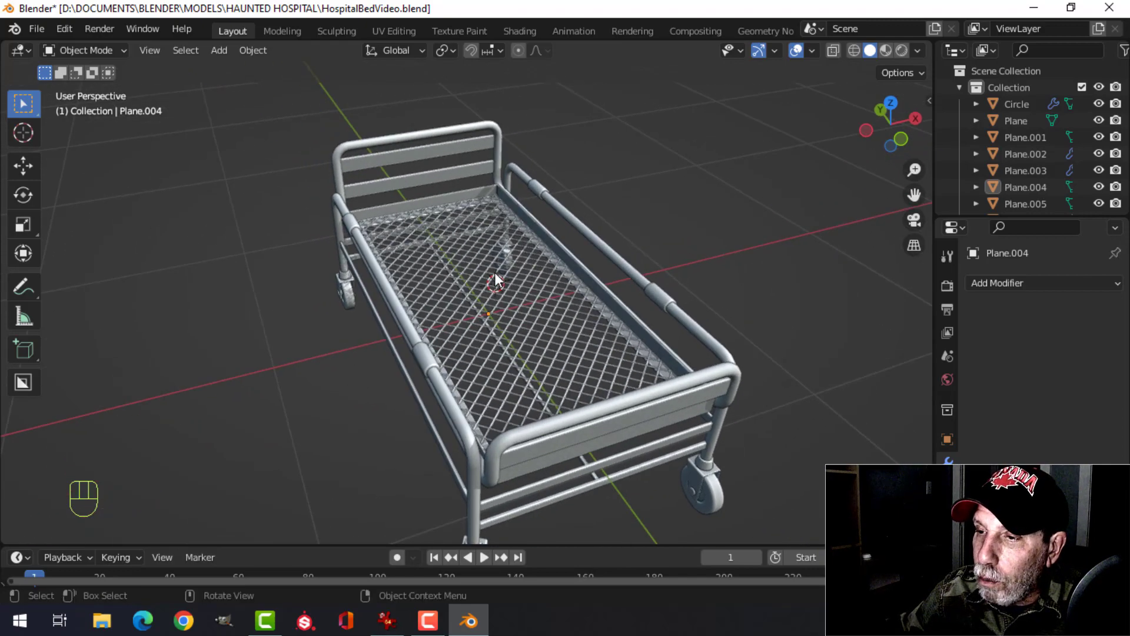
# Hide the wire mesh to view the bed without it, and bring it back into view
pyautogui.click(495, 275)
pyautogui.press('h')
pyautogui.moveTo(666, 276); pyautogui.dragTo(589, 251, button='middle')
pyautogui.hotkey('alt', 'h')
pyautogui.hotkey('alt', 'a')
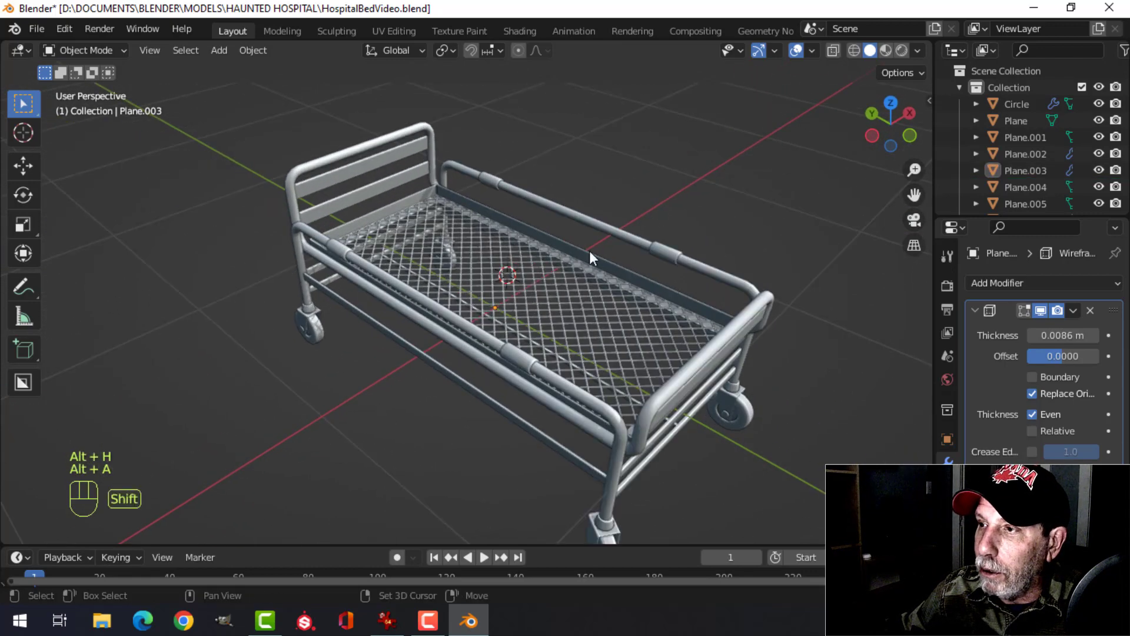
# Turn off the viewport gizmos and overlays and frame the whole bed in a clean three-quarter view
pyautogui.click(758, 50)
pyautogui.click(796, 50)
pyautogui.scroll(3, 687, 208)
pyautogui.scroll(-3, 655, 236)
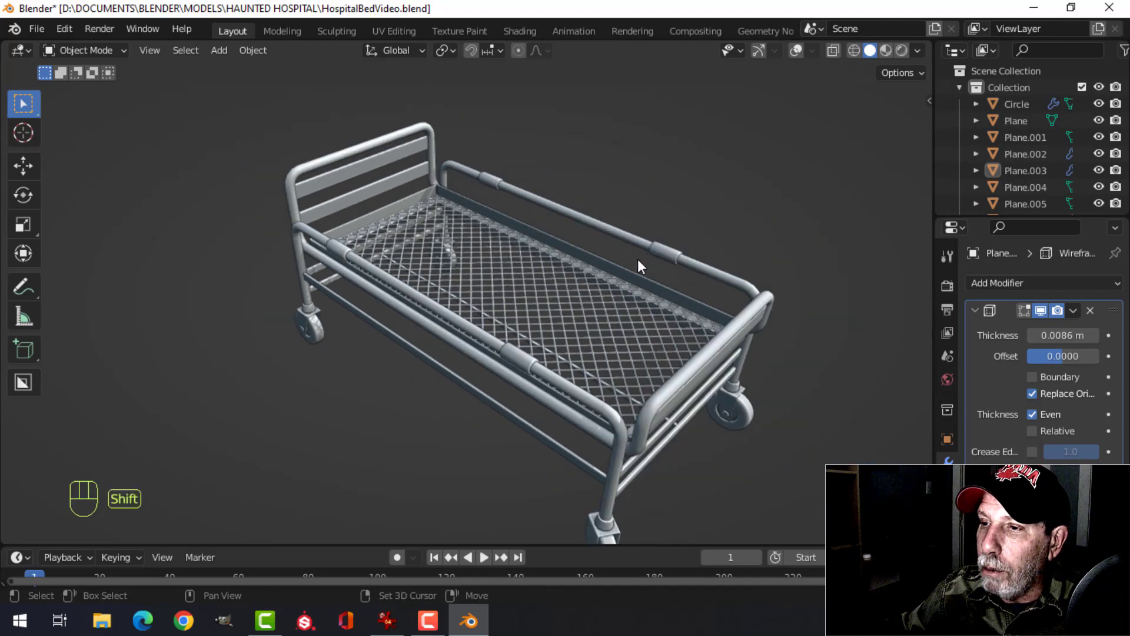
pyautogui.keyDown('shift'); pyautogui.moveTo(638, 259); pyautogui.dragTo(600, 289, button='middle'); pyautogui.keyUp('shift')
pyautogui.moveTo(600, 288); pyautogui.dragTo(592, 274, button='middle')
pyautogui.keyDown('shift'); pyautogui.moveTo(591, 274); pyautogui.dragTo(601, 267, button='middle'); pyautogui.keyUp('shift')
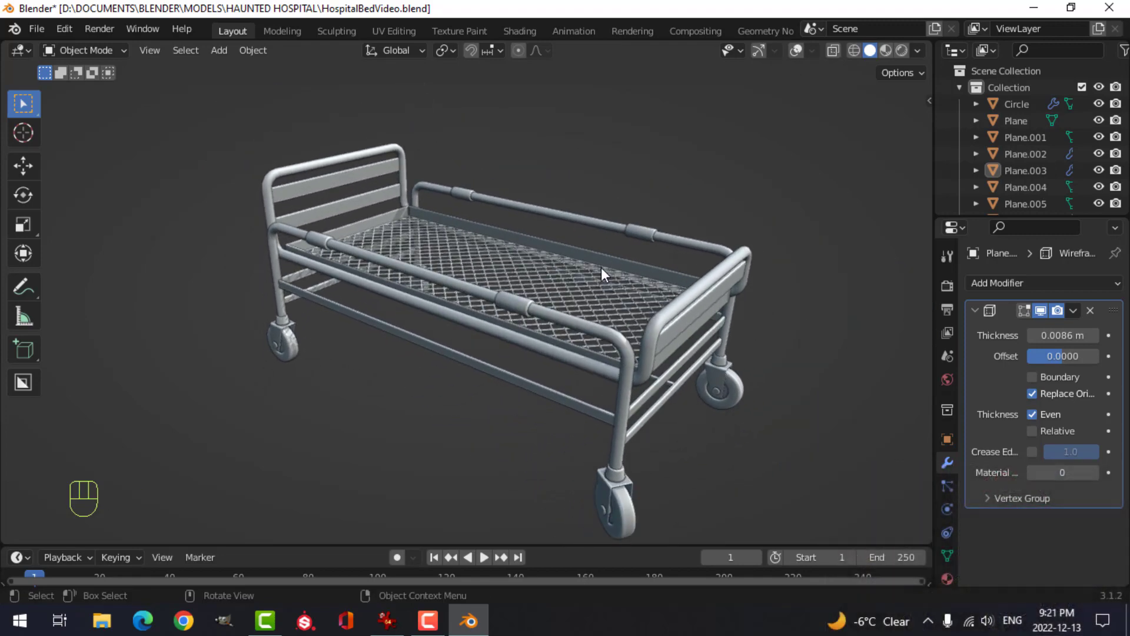